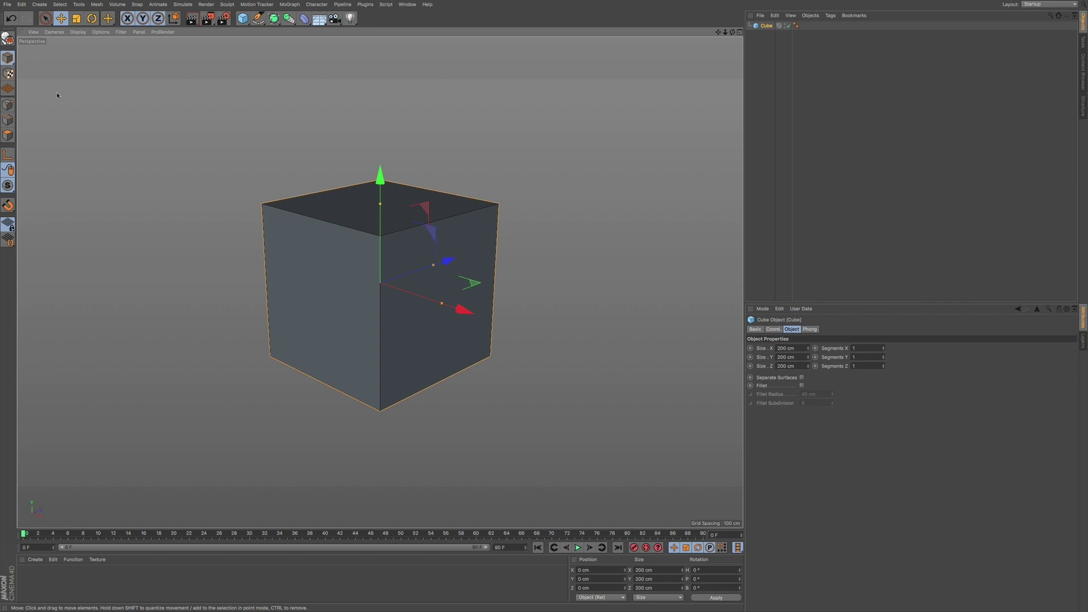
Step: Make the cube editable and extrude its top face upward in two sections, about 118 cm and about 167 cm high
{"action": "left_click", "coordinate": [7, 38]}
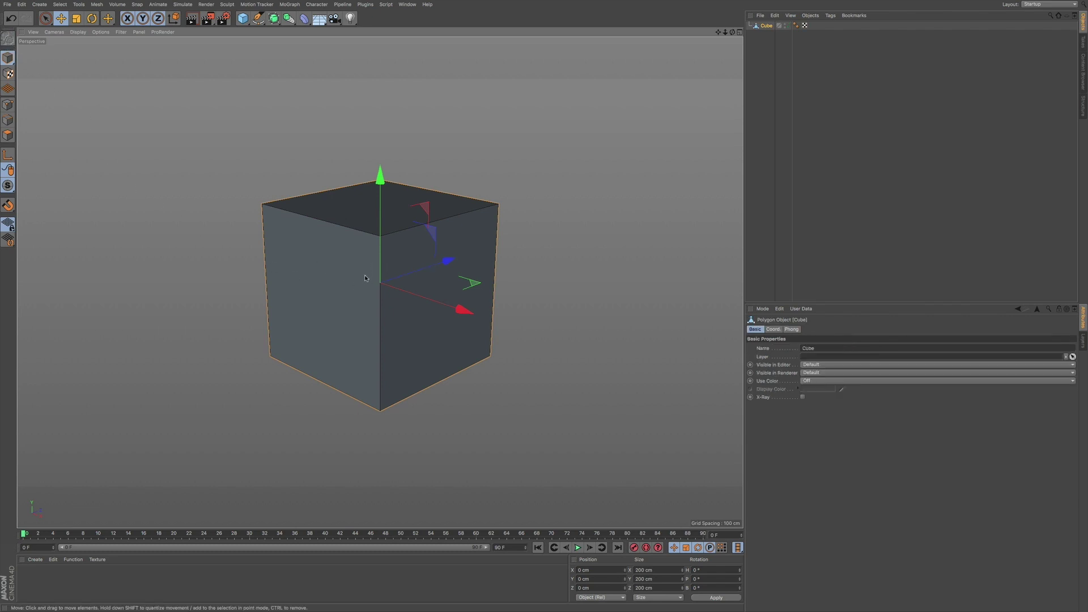
{"action": "left_click", "coordinate": [8, 135]}
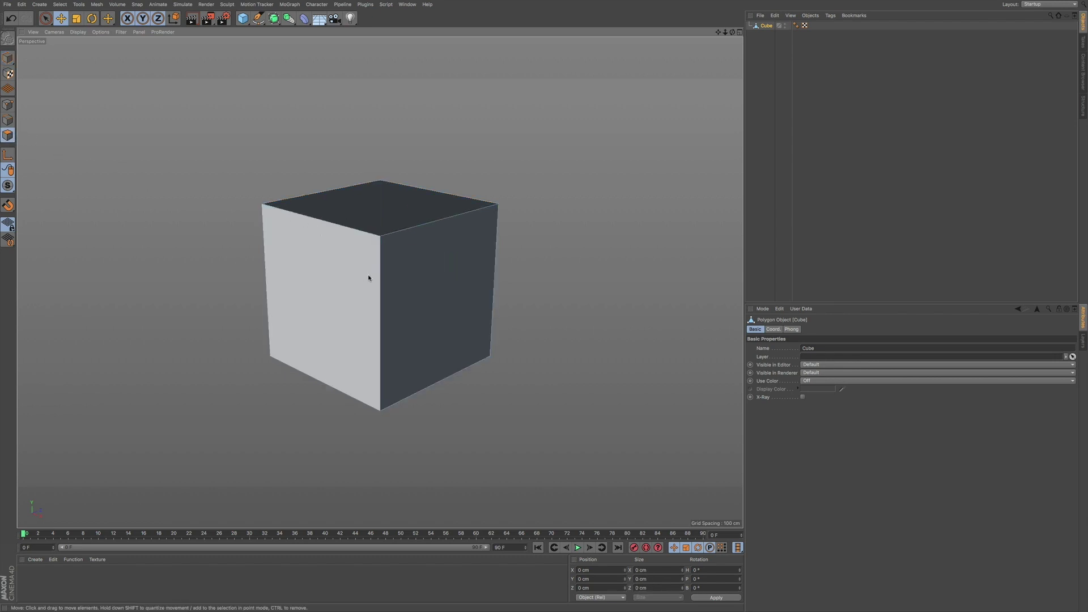
{"action": "left_click_drag", "start_coordinate": [412, 264], "coordinate": [406, 309], "text": "alt"}
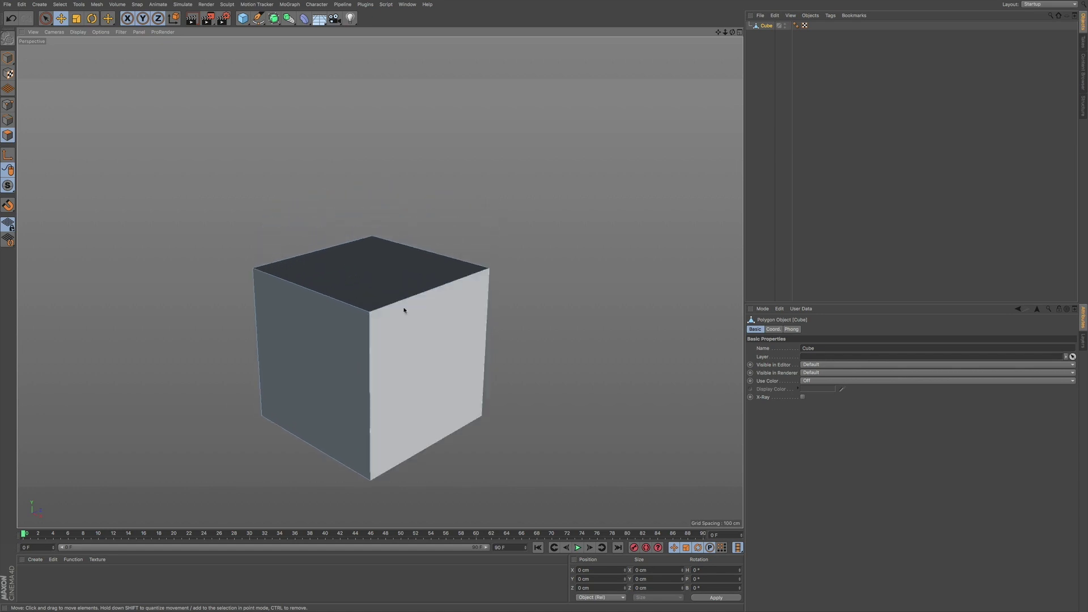
{"action": "left_click", "coordinate": [399, 281]}
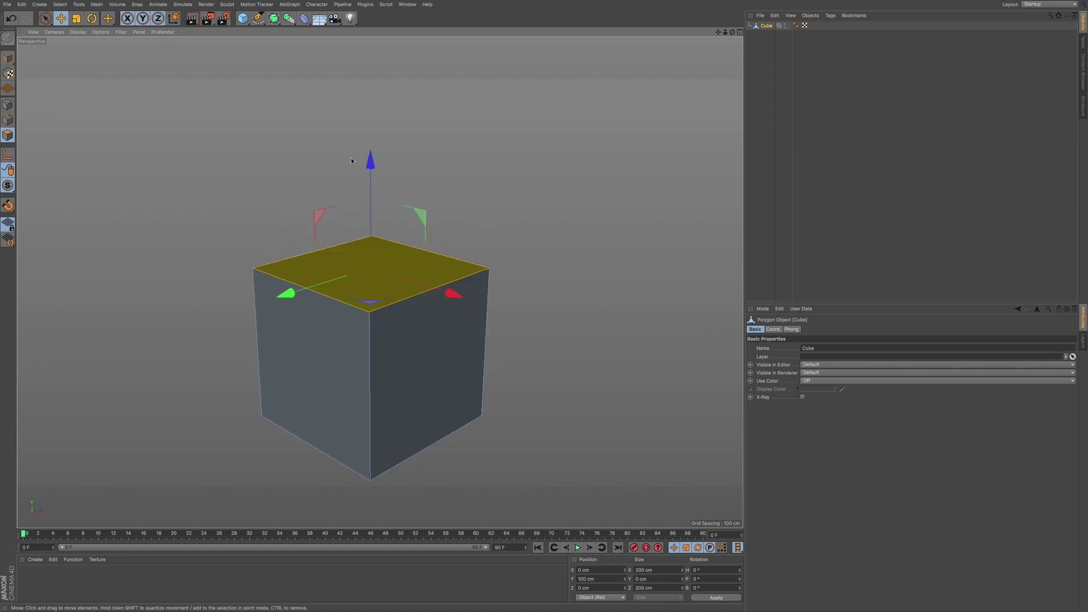
{"action": "left_click_drag", "start_coordinate": [371, 163], "coordinate": [357, 64], "text": "ctrl"}
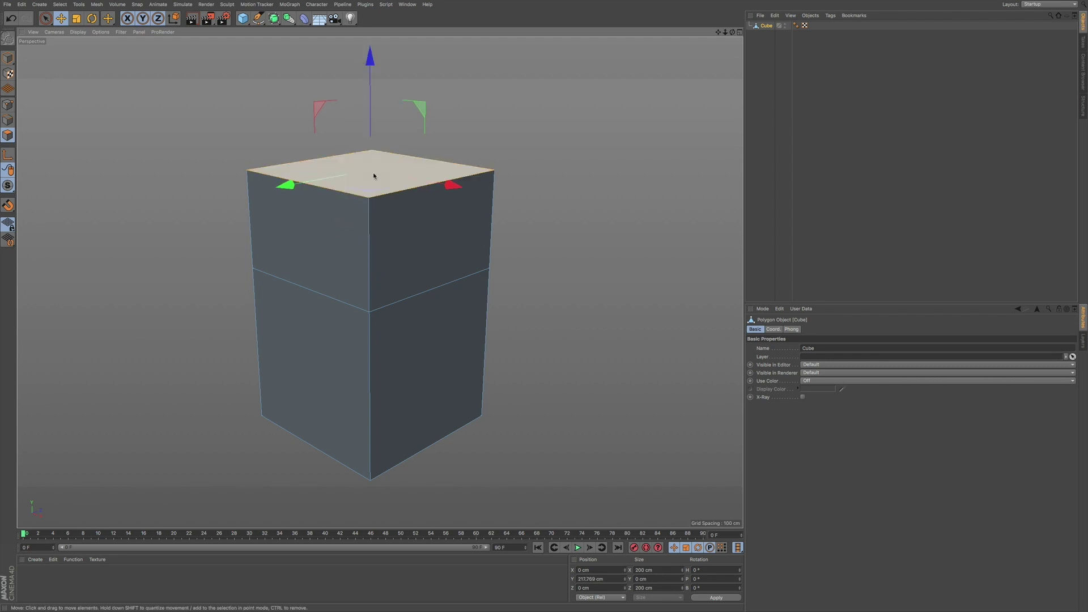
{"action": "middle_click_drag", "start_coordinate": [366, 182], "coordinate": [383, 295], "text": "alt"}
{"action": "left_click_drag", "start_coordinate": [374, 184], "coordinate": [359, 30], "text": "ctrl"}
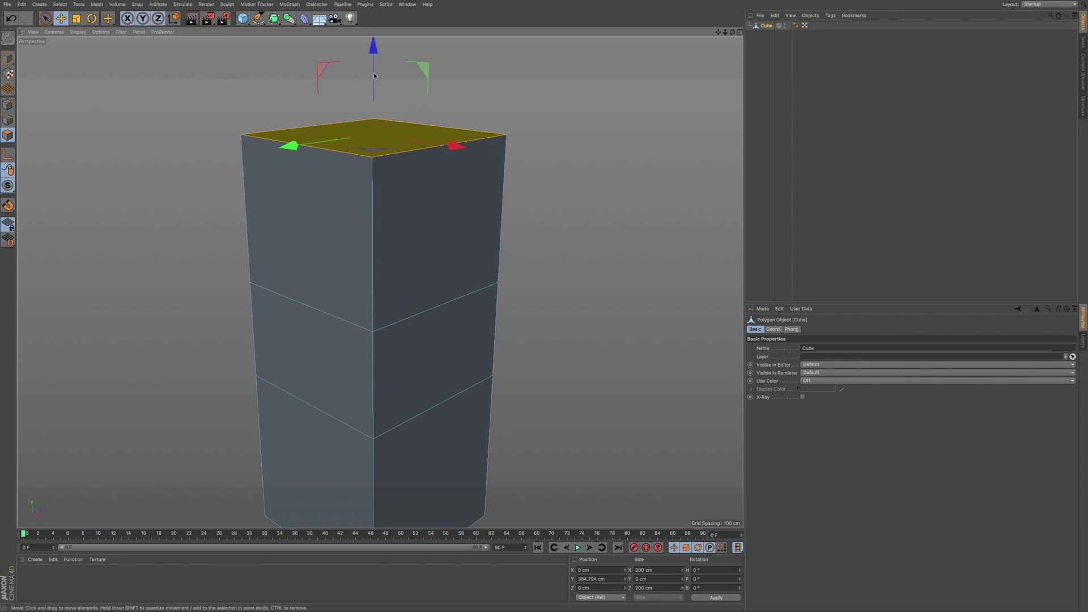
Step: Extrude the two opposite side faces of the uppermost block outward by about 142 cm to form shoulders
{"action": "left_click", "coordinate": [430, 245]}
{"action": "left_click_drag", "start_coordinate": [353, 237], "coordinate": [480, 224], "text": "alt"}
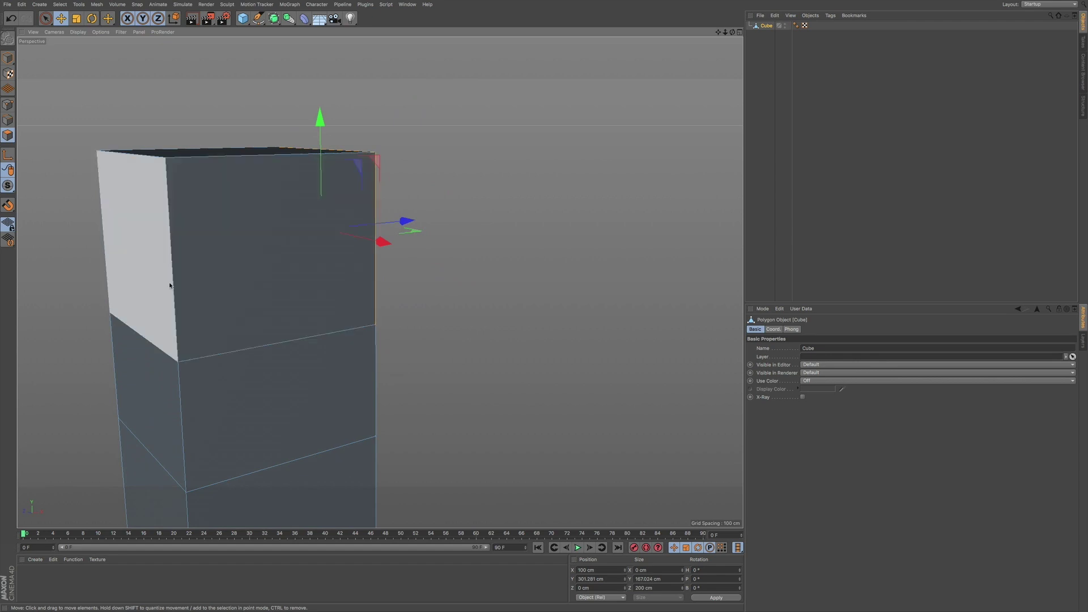
{"action": "left_click", "coordinate": [154, 282]}
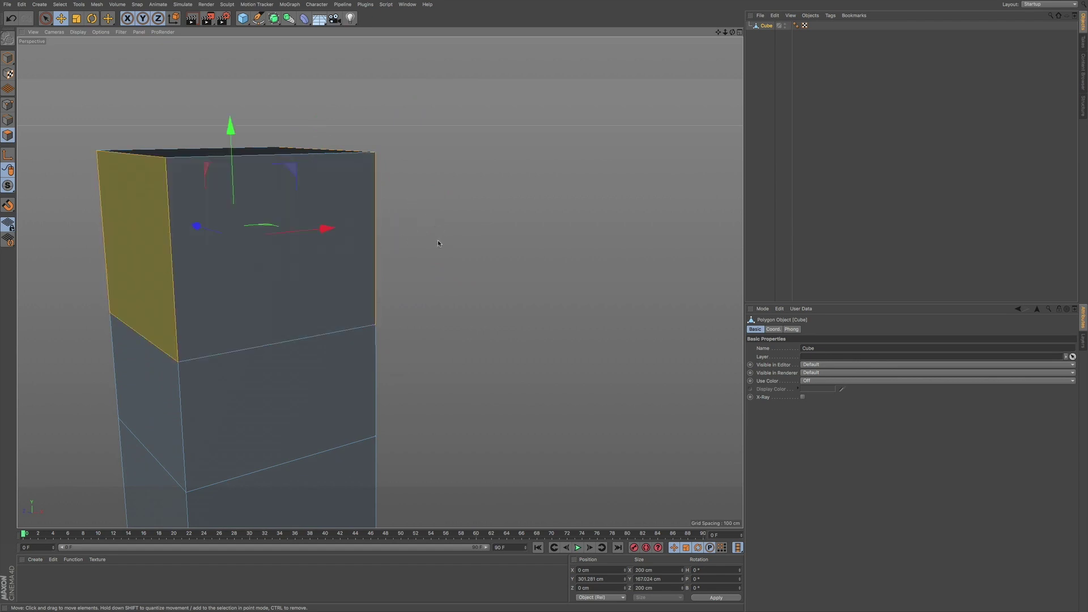
{"action": "key", "text": "d"}
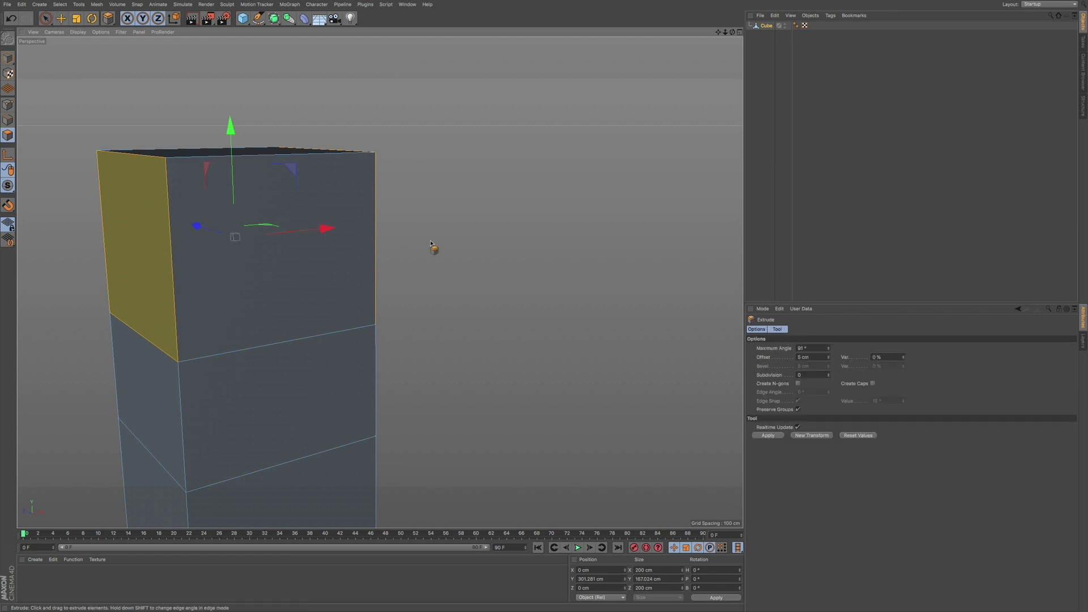
{"action": "left_click_drag", "start_coordinate": [427, 240], "coordinate": [473, 236]}
Step: Inset the underside faces of both shoulder blocks by about 21 cm with Extrude Inner
{"action": "left_click", "coordinate": [454, 249]}
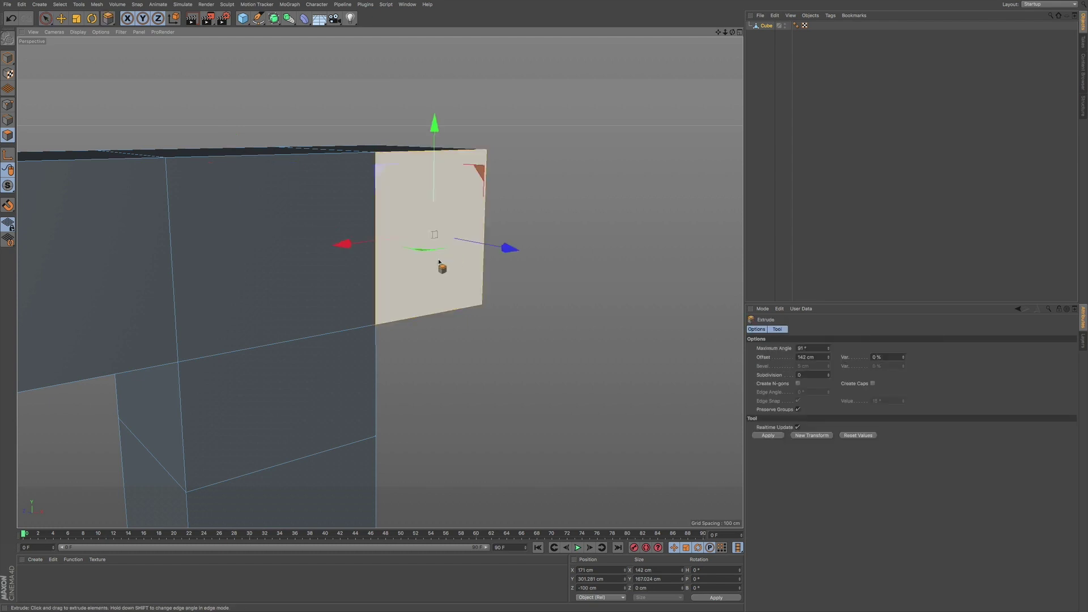
{"action": "left_click_drag", "start_coordinate": [430, 264], "coordinate": [378, 212], "text": "alt"}
{"action": "left_click", "coordinate": [407, 327]}
{"action": "left_click", "coordinate": [120, 339], "text": "shift"}
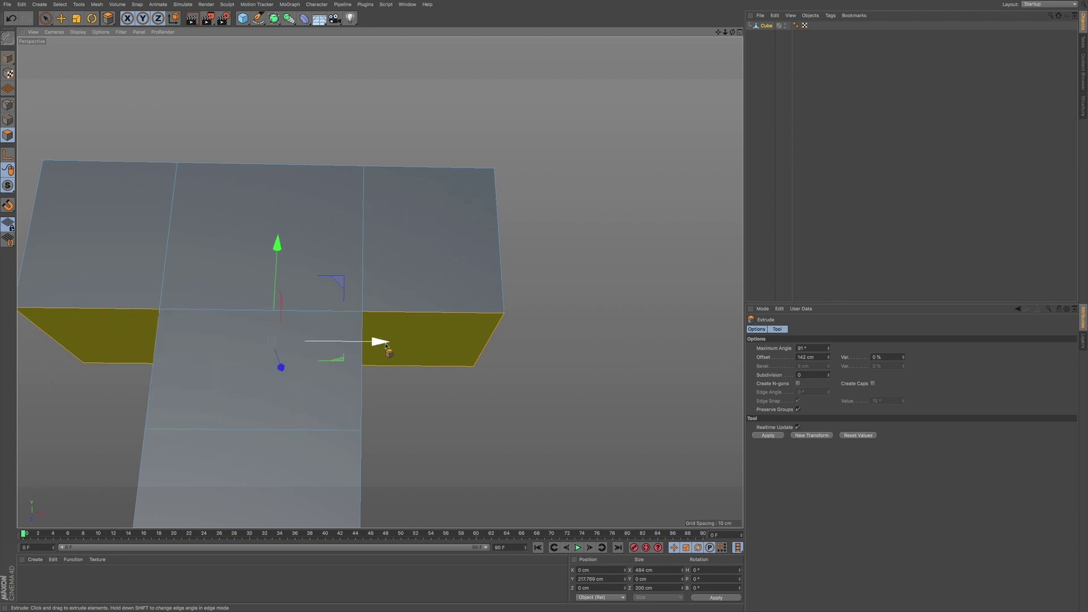
{"action": "key", "text": "i"}
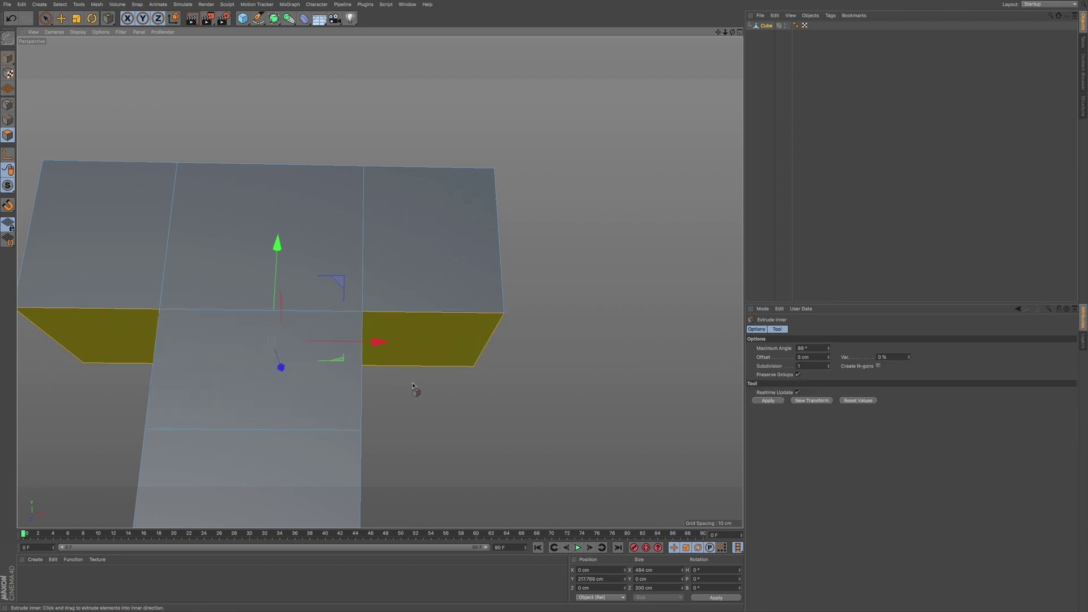
{"action": "left_click_drag", "start_coordinate": [544, 331], "coordinate": [535, 334]}
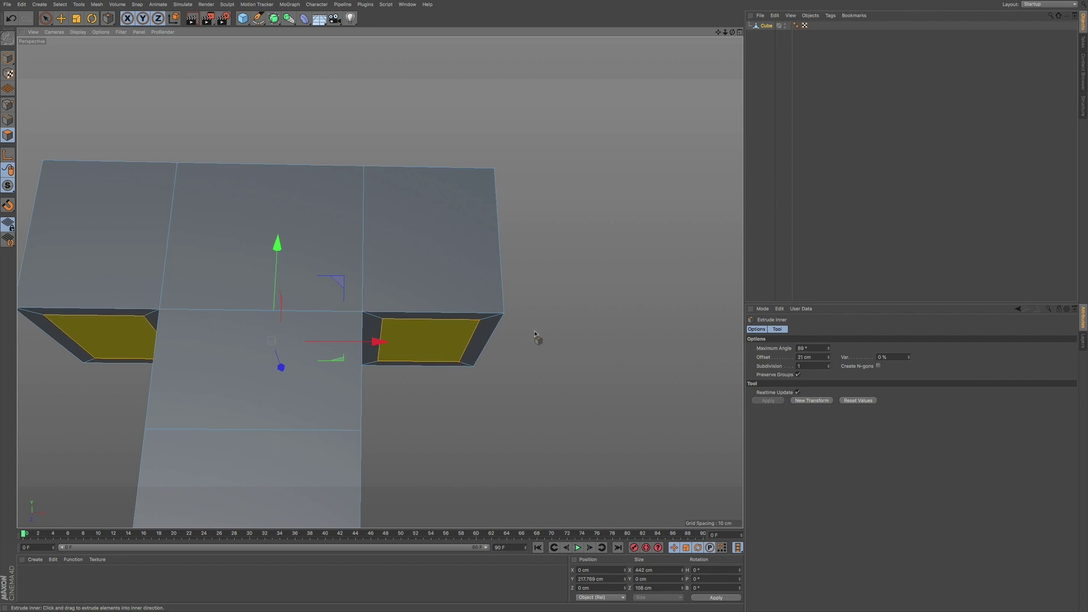
Step: Lower the inset shoulder faces by about 9 cm and extrude them downward about 114 cm as arms
{"action": "left_click_drag", "start_coordinate": [277, 246], "coordinate": [279, 254]}
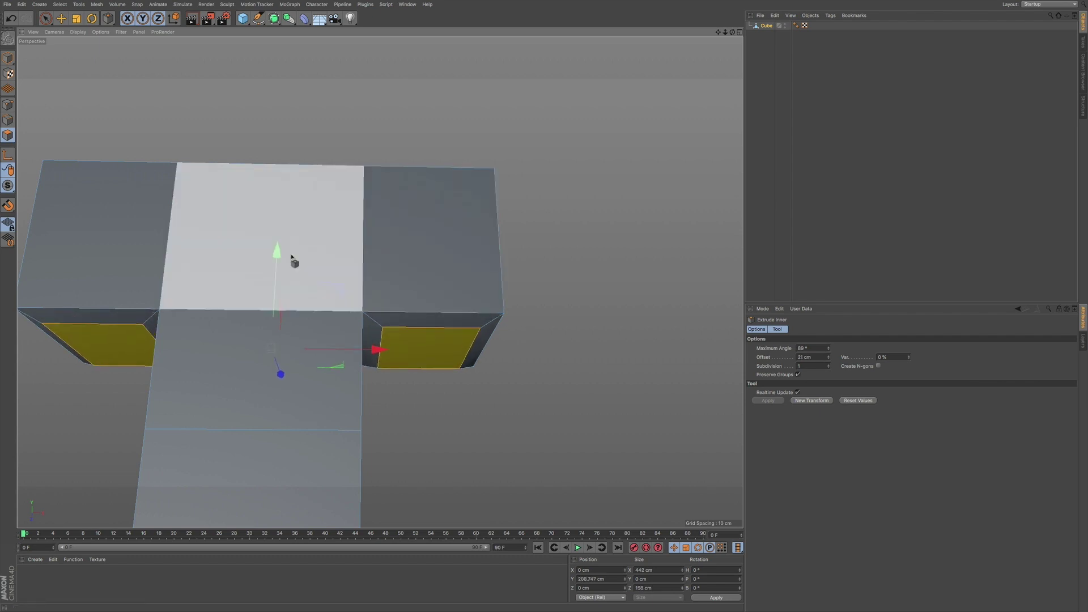
{"action": "key", "text": "d"}
{"action": "left_click_drag", "start_coordinate": [550, 309], "coordinate": [593, 297]}
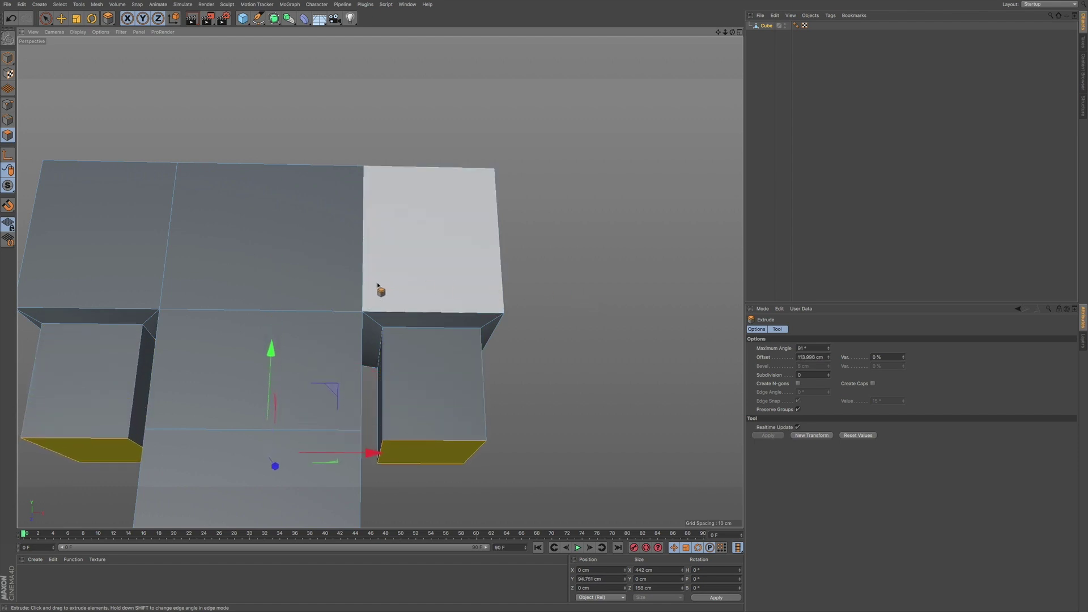
Step: Extrude the central top face upward about 35 cm for a neck and about 188 cm for a head
{"action": "scroll", "coordinate": [371, 286], "scroll_direction": "down", "scroll_amount": 5}
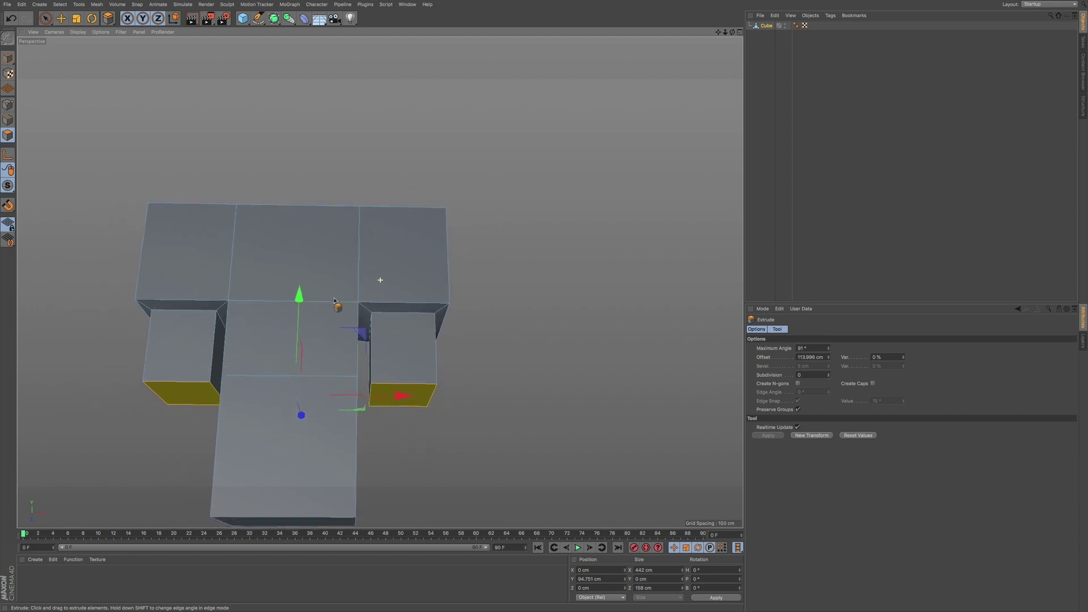
{"action": "left_click_drag", "start_coordinate": [334, 301], "coordinate": [339, 306], "text": "alt"}
{"action": "left_click_drag", "start_coordinate": [372, 270], "coordinate": [351, 312], "text": "alt"}
{"action": "left_click", "coordinate": [333, 198]}
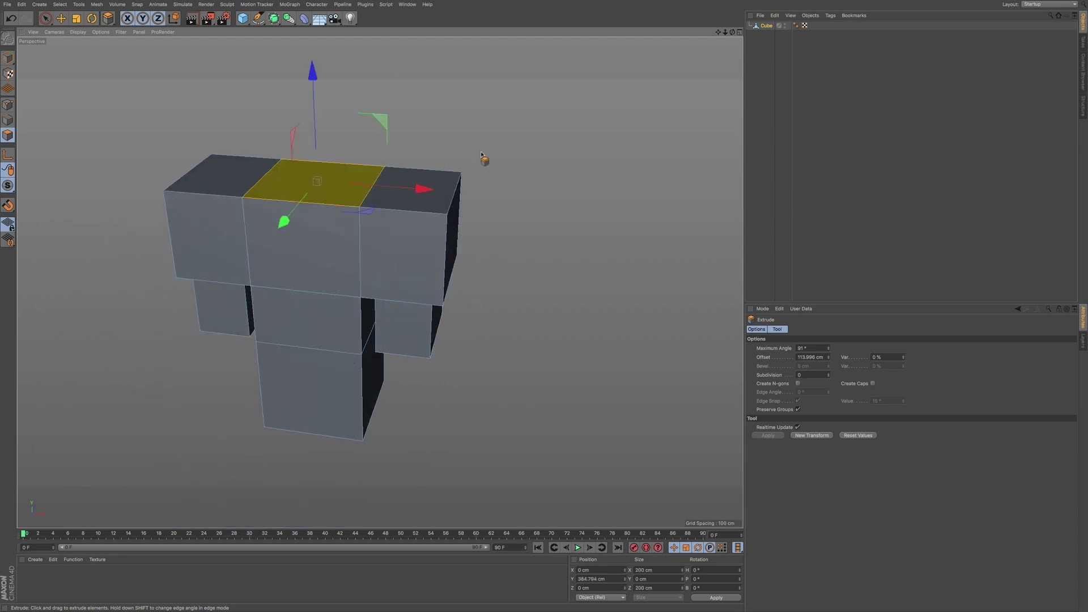
{"action": "left_click_drag", "start_coordinate": [484, 157], "coordinate": [590, 134]}
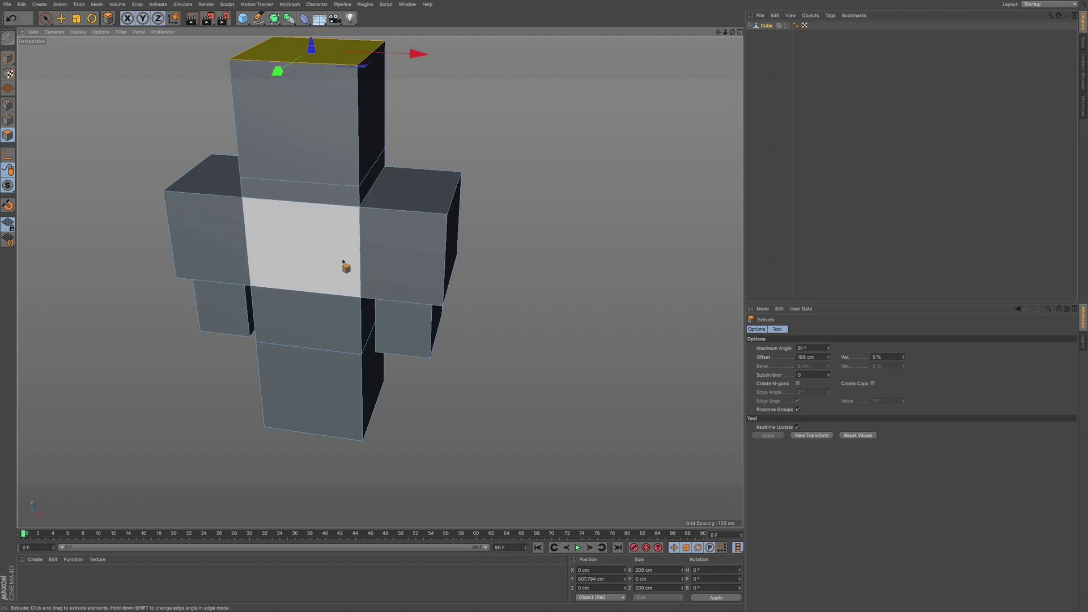
Step: Extrude the back face of the lowest body block rearward by about 330 cm in total to start a tail
{"action": "left_click_drag", "start_coordinate": [339, 249], "coordinate": [248, 219], "text": "alt"}
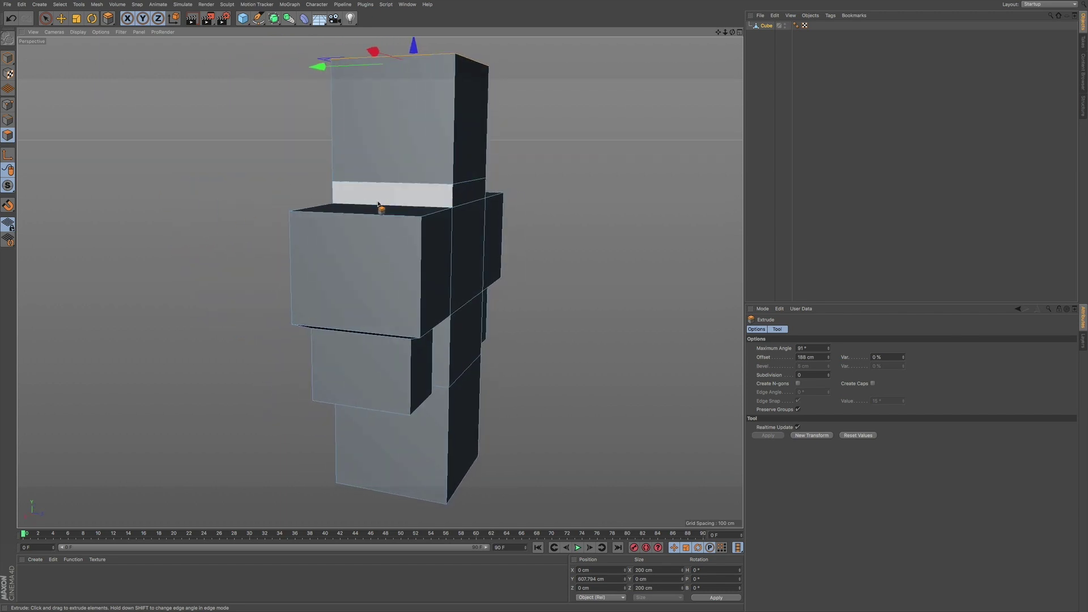
{"action": "left_click_drag", "start_coordinate": [375, 198], "coordinate": [396, 311], "text": "alt"}
{"action": "left_click", "coordinate": [396, 391]}
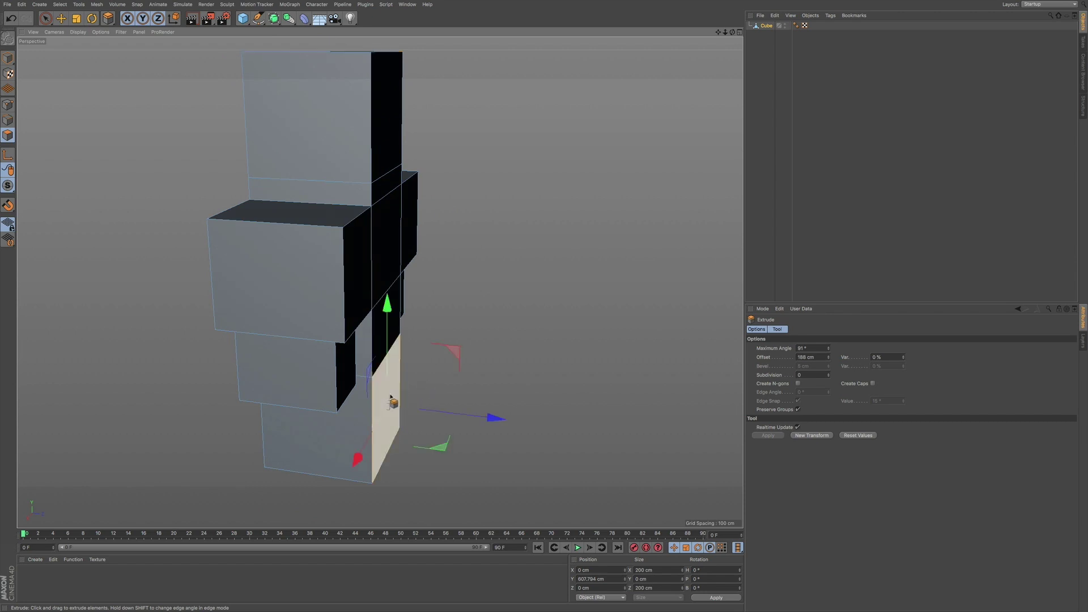
{"action": "left_click_drag", "start_coordinate": [497, 294], "coordinate": [644, 301]}
Step: Extrude the tail's end upward in two sections, the last about 115 cm, and extend its tip backward 117 cm
{"action": "left_click", "coordinate": [502, 366]}
{"action": "left_click_drag", "start_coordinate": [578, 296], "coordinate": [682, 249]}
{"action": "left_click_drag", "start_coordinate": [554, 261], "coordinate": [501, 263], "text": "alt"}
{"action": "left_click", "coordinate": [619, 234]}
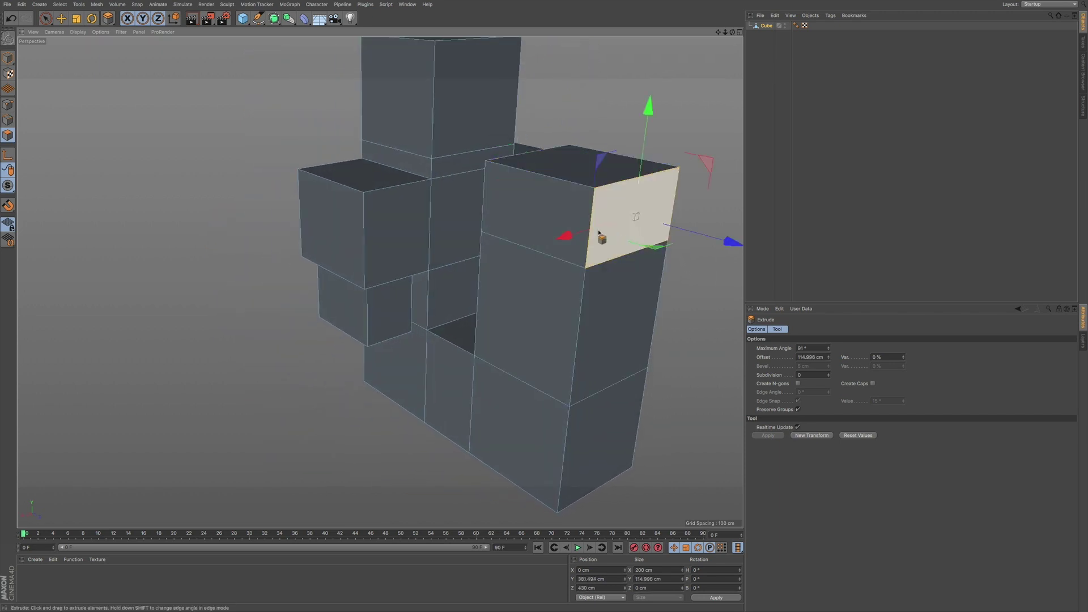
{"action": "left_click_drag", "start_coordinate": [576, 250], "coordinate": [700, 264], "text": "alt"}
Step: Select the bottom end faces of both arms
{"action": "left_click_drag", "start_coordinate": [522, 284], "coordinate": [590, 283], "text": "alt"}
{"action": "right_click_drag", "start_coordinate": [484, 316], "coordinate": [409, 338], "text": "alt"}
{"action": "left_click_drag", "start_coordinate": [417, 342], "coordinate": [457, 282], "text": "alt"}
{"action": "left_click_drag", "start_coordinate": [452, 338], "coordinate": [485, 338], "text": "alt"}
{"action": "left_click", "coordinate": [470, 395]}
{"action": "left_click", "coordinate": [285, 400], "text": "shift"}
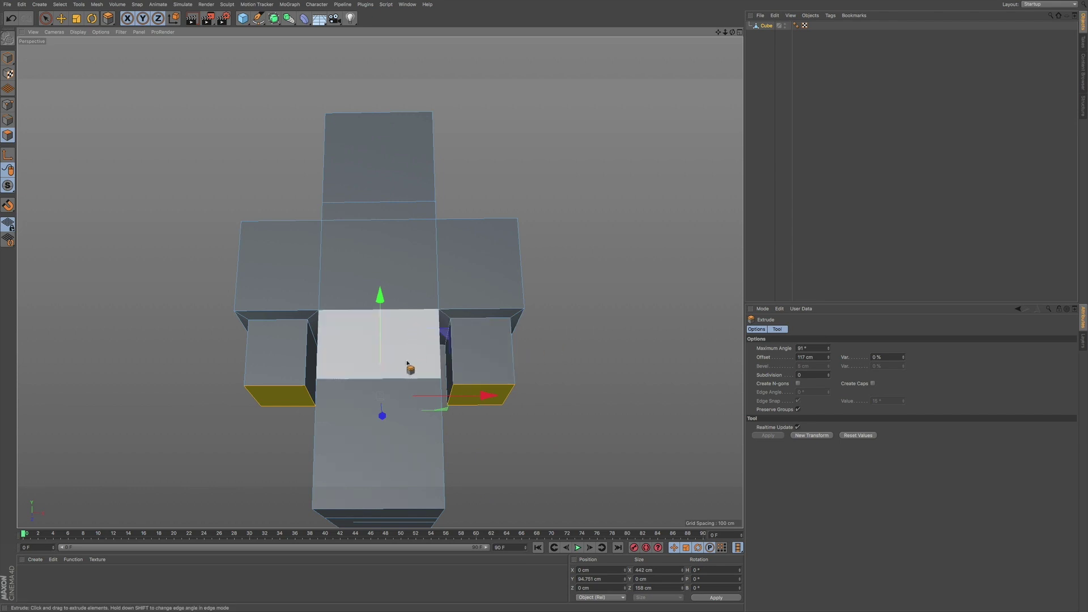
{"action": "left_click_drag", "start_coordinate": [405, 352], "coordinate": [317, 244], "text": "alt"}
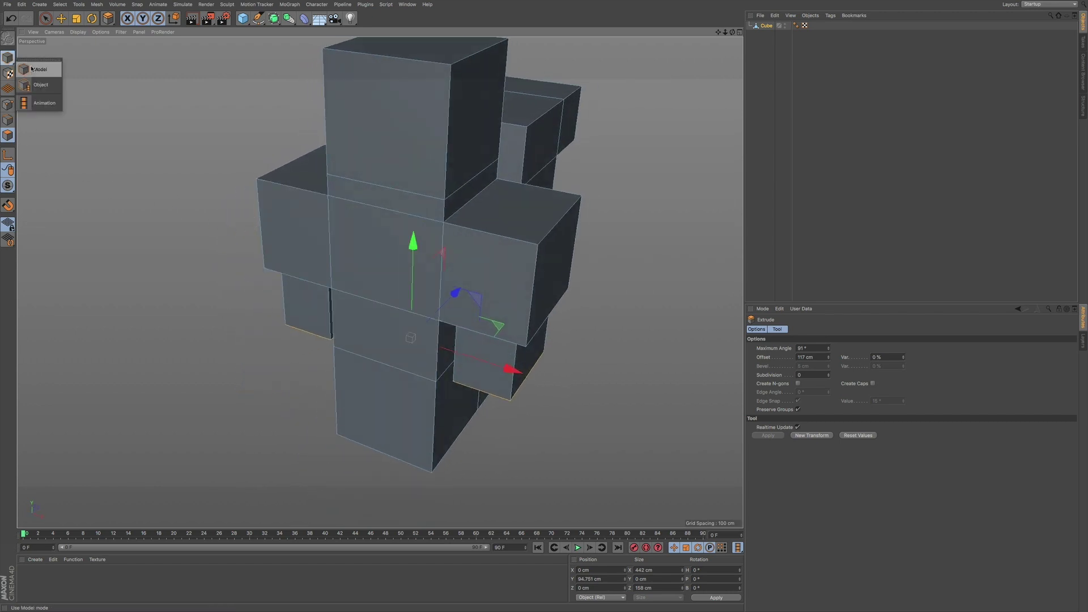
Step: Try subdividing the whole model once with smooth subdivision, and undo it
{"action": "left_click", "coordinate": [8, 57]}
{"action": "left_click", "coordinate": [97, 4]}
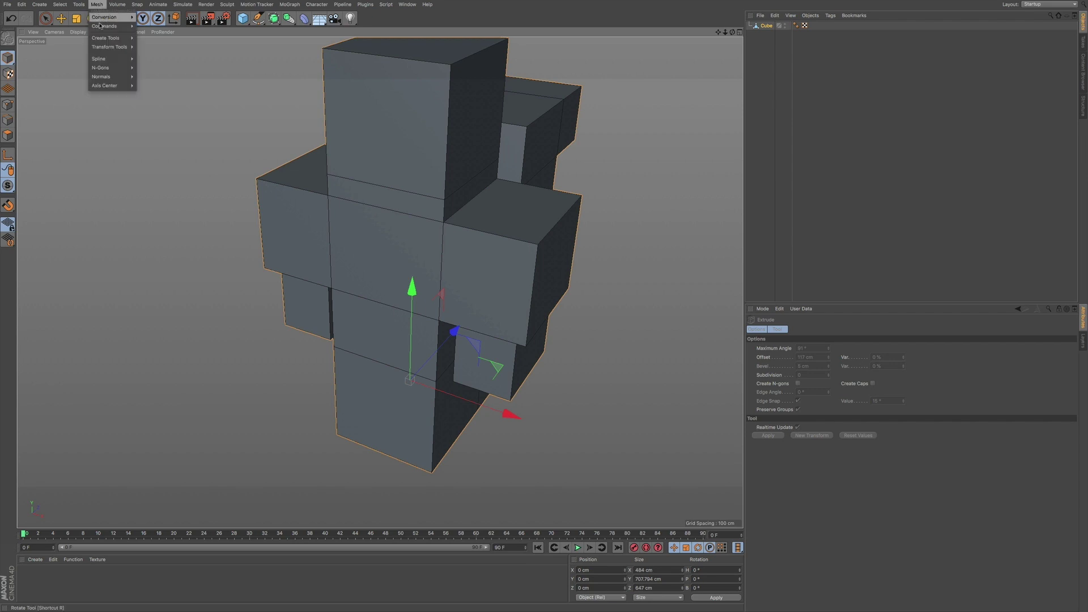
{"action": "mouse_move", "coordinate": [123, 30]}
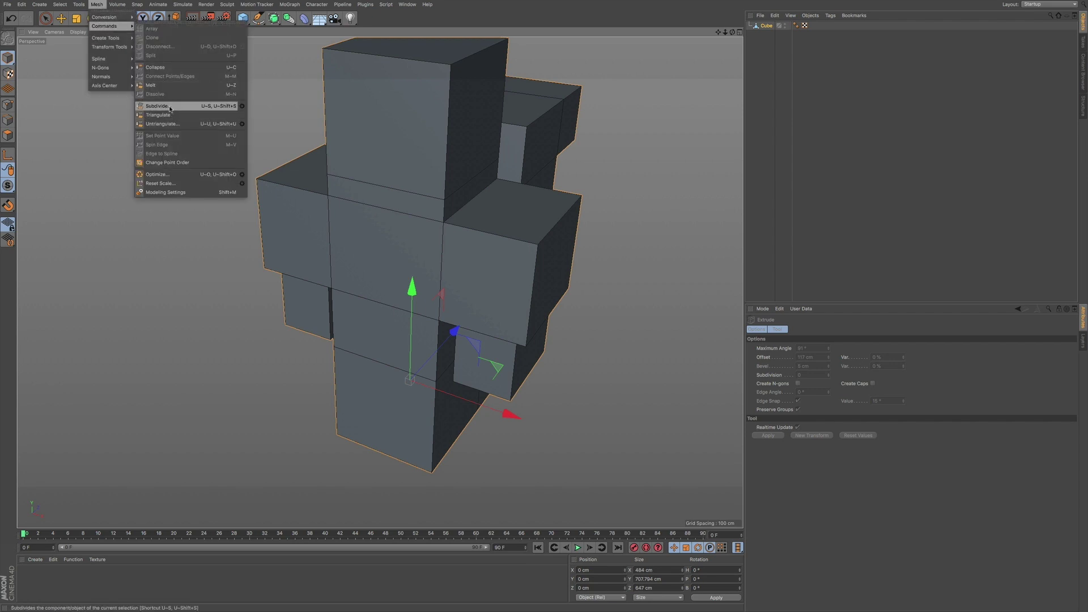
{"action": "left_click", "coordinate": [242, 106]}
{"action": "left_click_drag", "start_coordinate": [268, 85], "coordinate": [690, 158]}
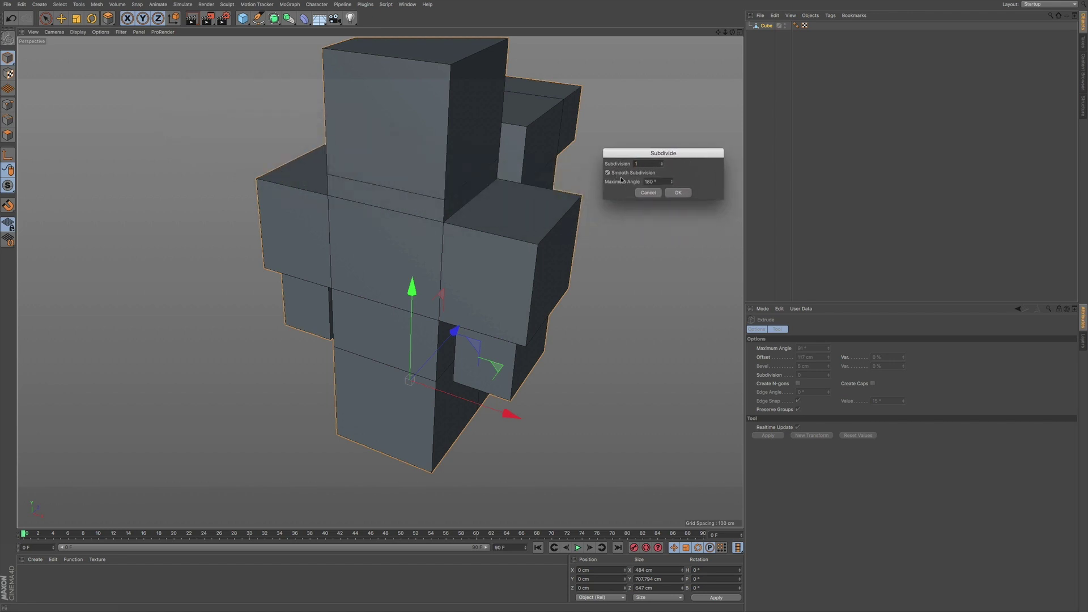
{"action": "left_click", "coordinate": [676, 193]}
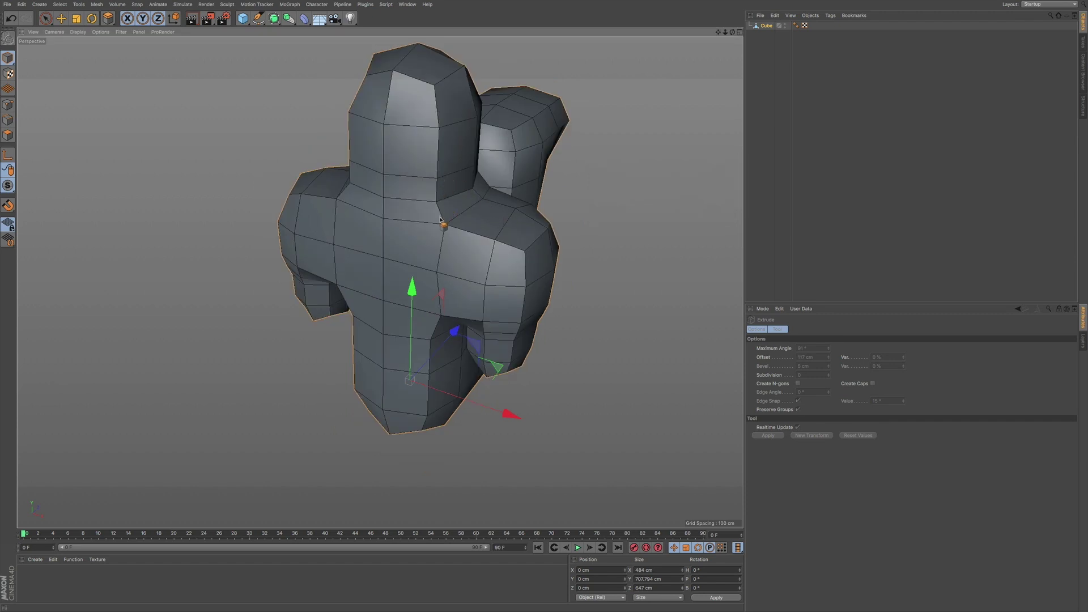
{"action": "key", "text": "ctrl+z"}
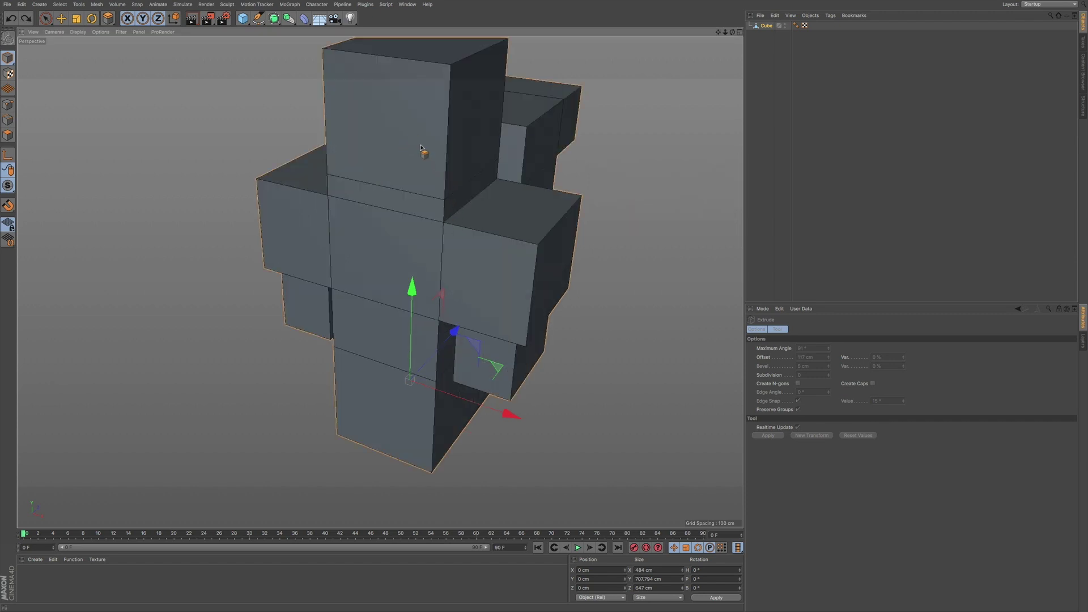
Step: Extrude the front face of the head forward by about 40 cm
{"action": "left_click", "coordinate": [8, 135]}
{"action": "left_click", "coordinate": [382, 143]}
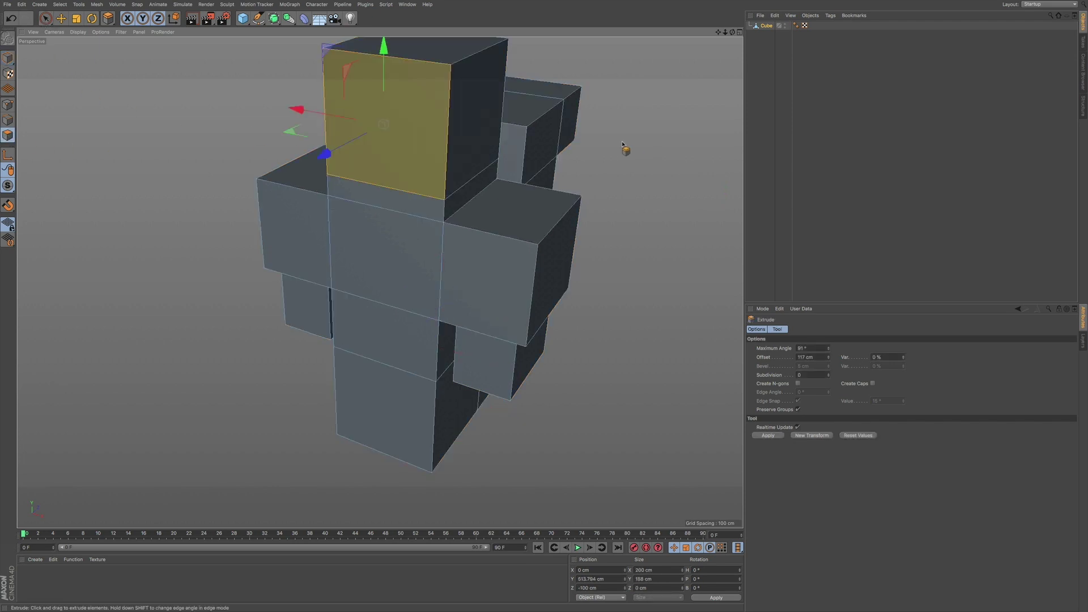
{"action": "left_click_drag", "start_coordinate": [610, 142], "coordinate": [625, 139]}
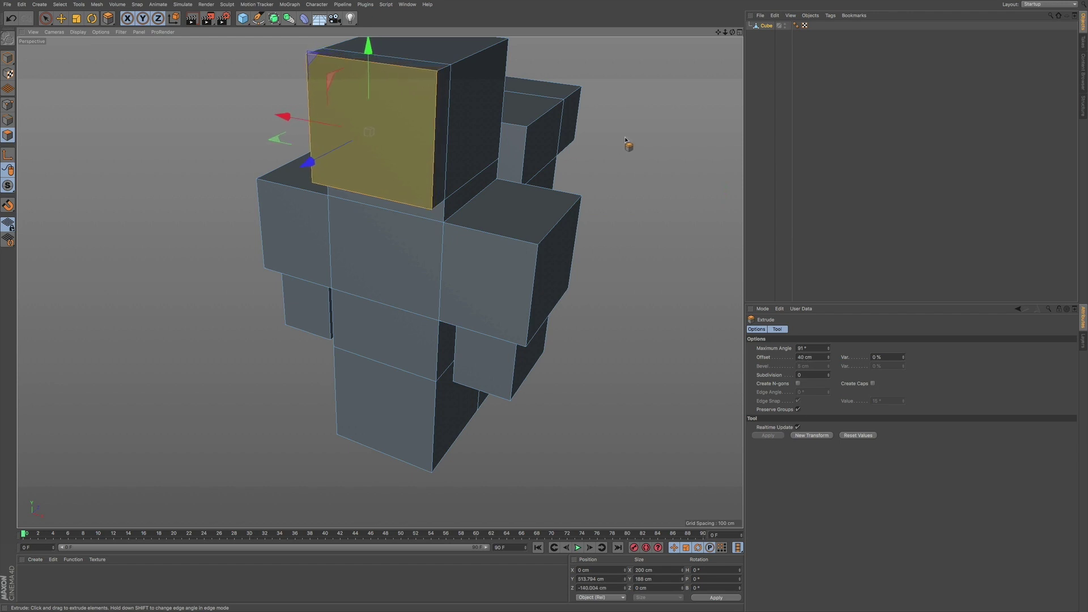
Step: Subdivide the whole model with smooth subdivision enabled and a maximum angle of 180°
{"action": "left_click", "coordinate": [8, 58]}
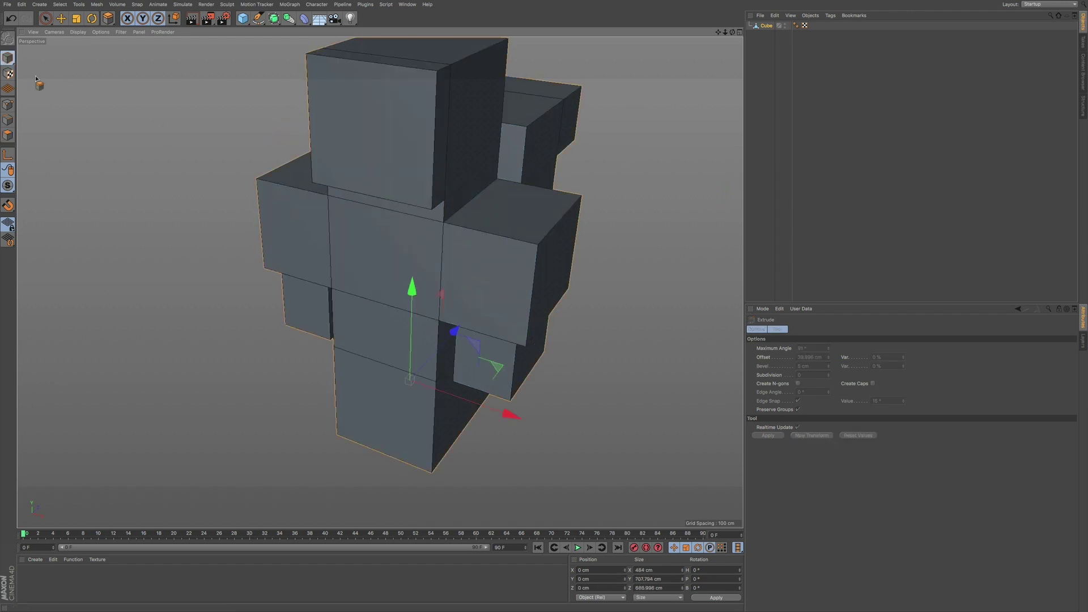
{"action": "left_click", "coordinate": [97, 4]}
{"action": "mouse_move", "coordinate": [98, 28]}
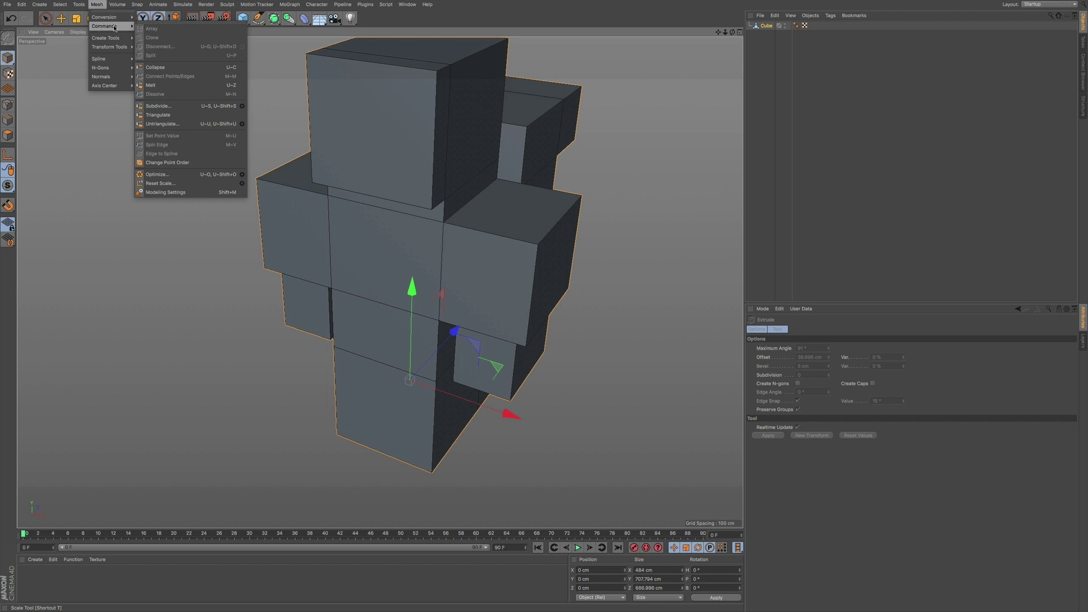
{"action": "left_click", "coordinate": [242, 107]}
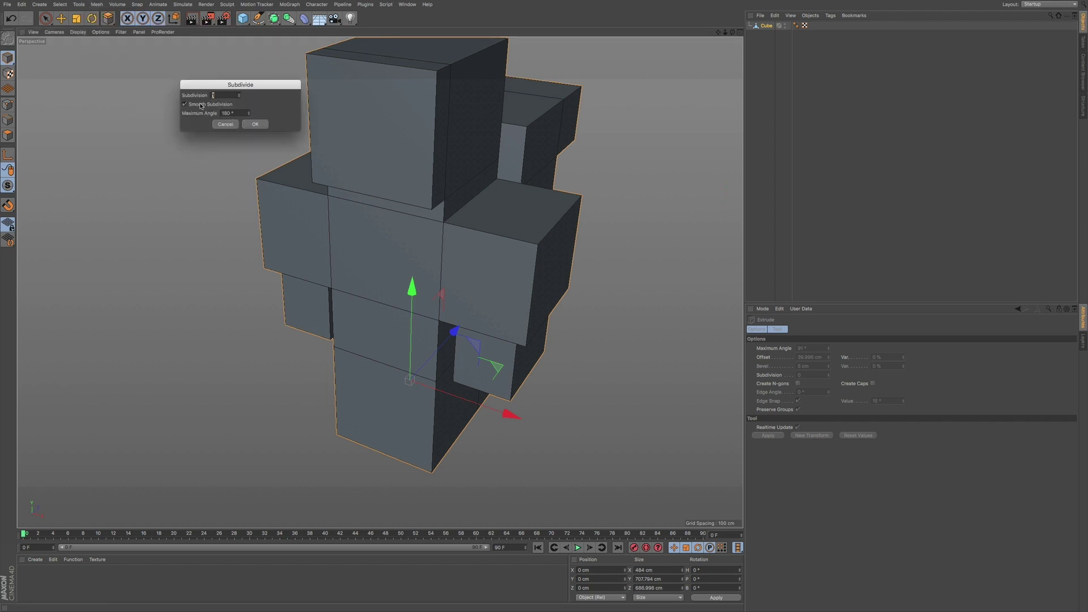
{"action": "left_click", "coordinate": [255, 125]}
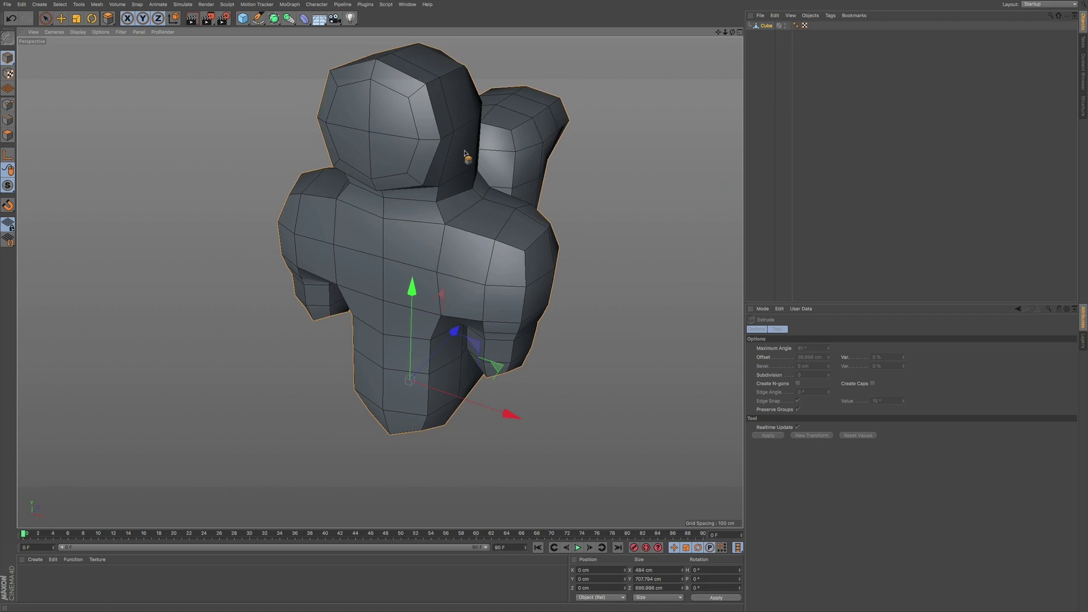
{"action": "middle_click_drag", "start_coordinate": [450, 196], "coordinate": [447, 254], "text": "alt"}
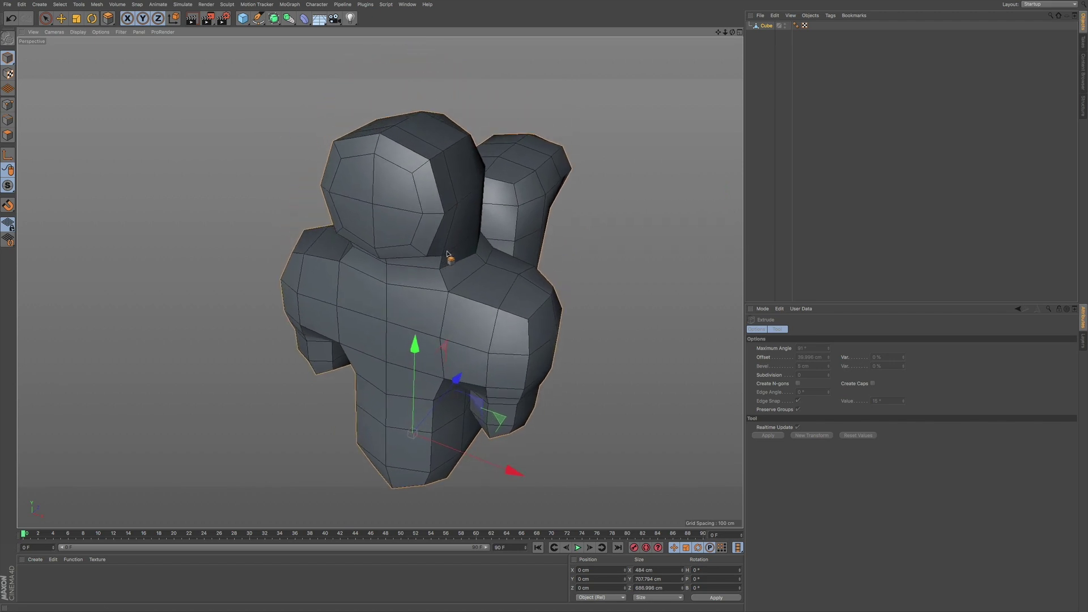
Step: Switch the interface to the Sculpt layout
{"action": "left_click_drag", "start_coordinate": [454, 253], "coordinate": [410, 242], "text": "alt"}
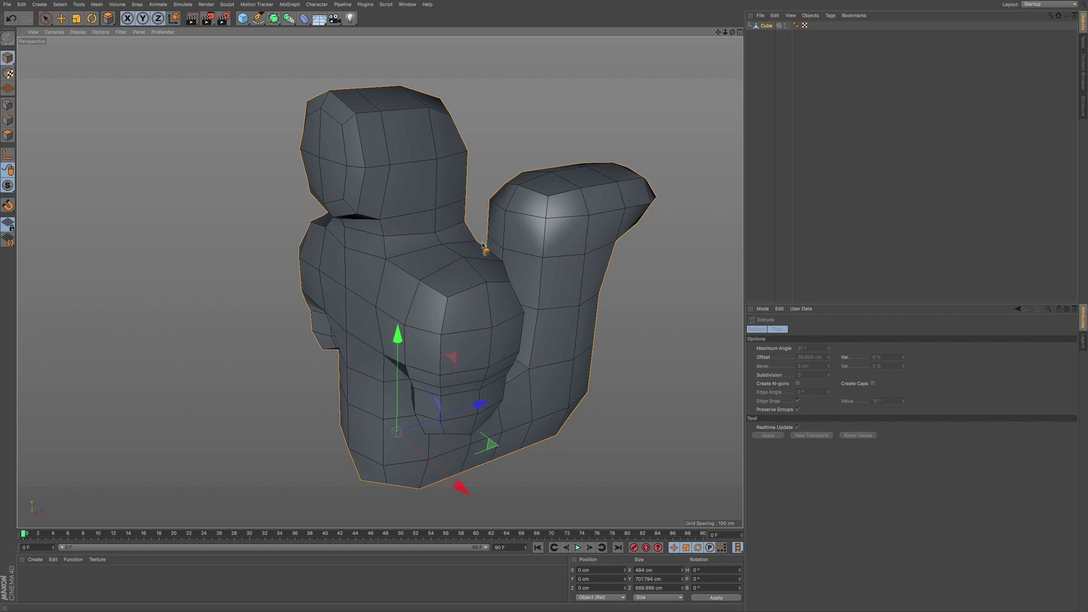
{"action": "left_click", "coordinate": [1040, 4]}
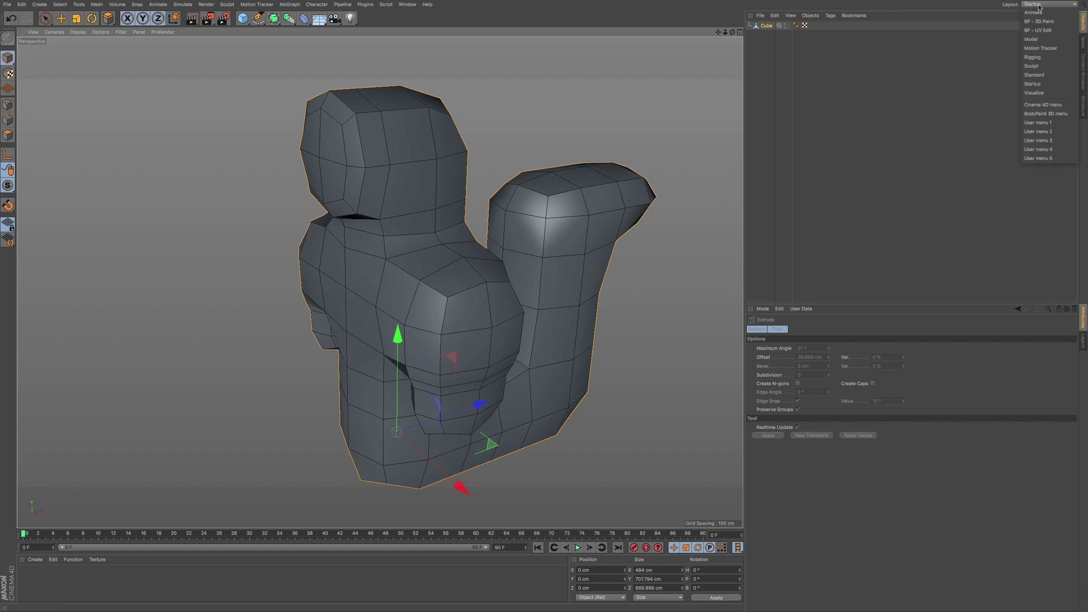
{"action": "left_click", "coordinate": [1041, 66]}
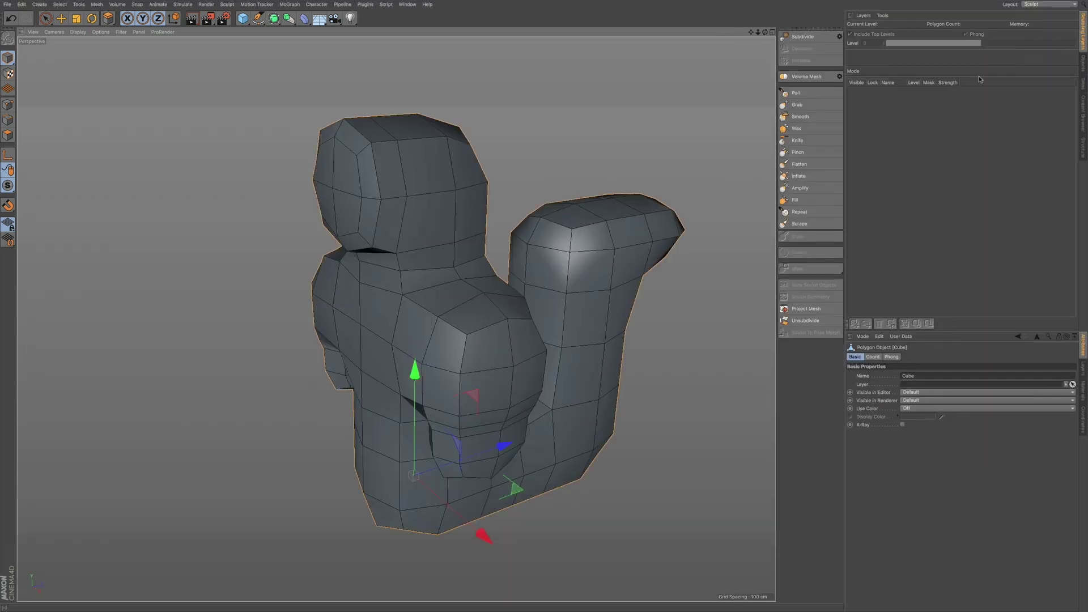
Step: Set up the Smooth sculpting brush with X (YZ) symmetry, size 72 and pressure 12.4%
{"action": "left_click", "coordinate": [804, 119]}
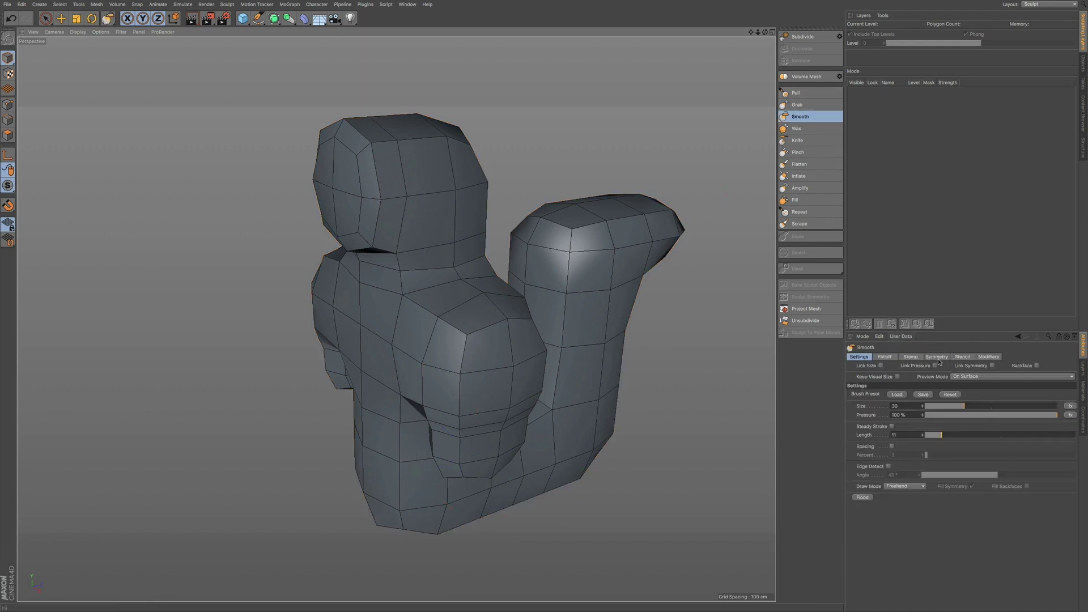
{"action": "left_click", "coordinate": [937, 357]}
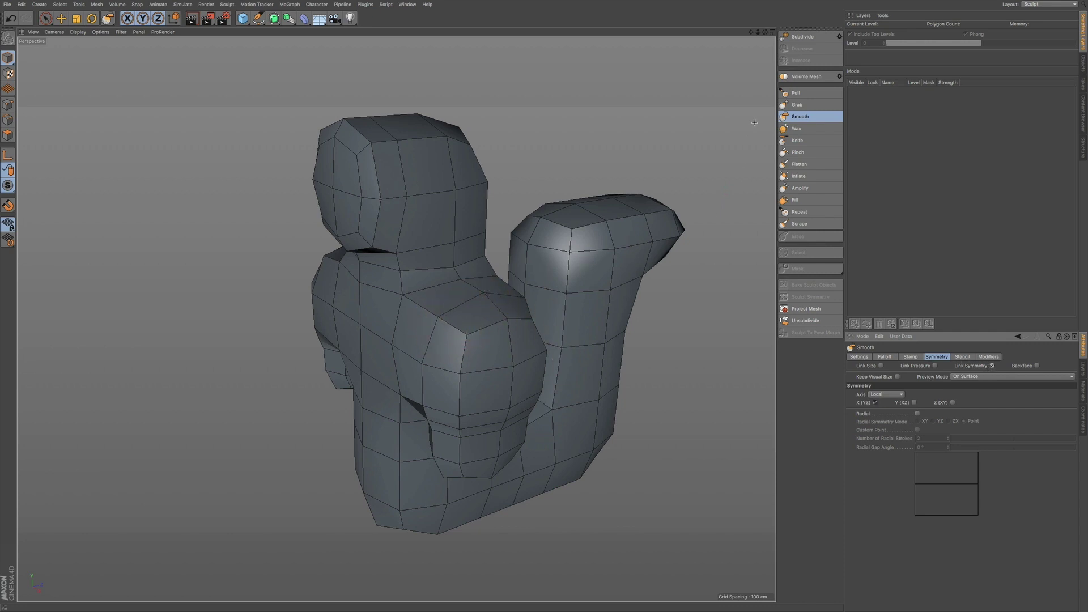
{"action": "left_click_drag", "start_coordinate": [461, 340], "coordinate": [660, 281], "text": "alt"}
{"action": "left_click", "coordinate": [867, 357]}
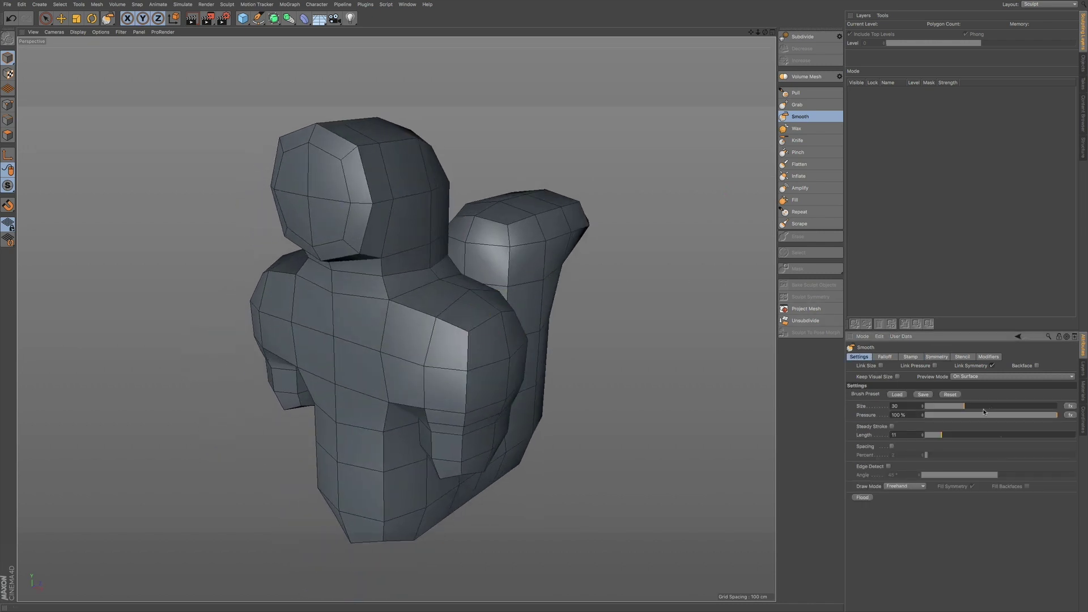
{"action": "left_click_drag", "start_coordinate": [996, 416], "coordinate": [966, 417]}
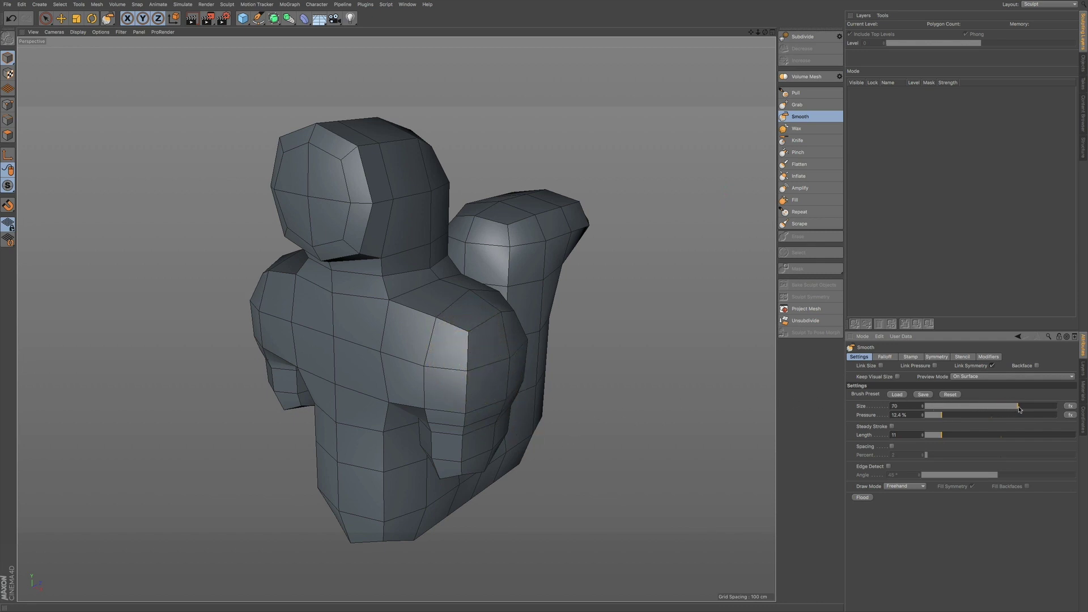
Step: Smooth the chest, shoulders and neck with symmetric brush strokes to soften the blocky transitions
{"action": "left_click_drag", "start_coordinate": [407, 340], "coordinate": [462, 332], "text": "alt"}
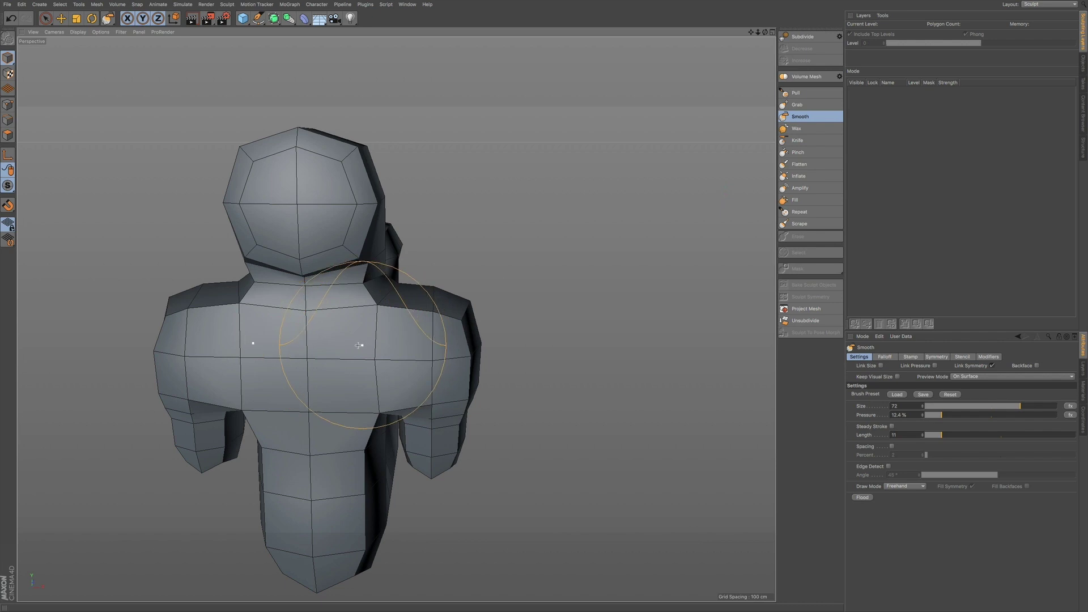
{"action": "mouse_move", "coordinate": [419, 327]}
{"action": "left_mouse_down"}
{"action": "mouse_move", "coordinate": [465, 317]}
{"action": "mouse_move", "coordinate": [461, 360]}
{"action": "mouse_move", "coordinate": [386, 272]}
{"action": "mouse_move", "coordinate": [368, 307]}
{"action": "mouse_move", "coordinate": [433, 300]}
{"action": "mouse_move", "coordinate": [436, 274]}
{"action": "mouse_move", "coordinate": [425, 316]}
{"action": "left_mouse_up"}
{"action": "mouse_move", "coordinate": [408, 391]}
{"action": "left_mouse_down", "text": "alt"}
{"action": "mouse_move", "coordinate": [436, 366]}
{"action": "mouse_move", "coordinate": [440, 385]}
{"action": "mouse_move", "coordinate": [483, 369]}
{"action": "left_mouse_up", "text": "alt"}
{"action": "left_click_drag", "start_coordinate": [454, 444], "coordinate": [498, 410], "text": "alt"}
{"action": "mouse_move", "coordinate": [279, 522]}
{"action": "left_mouse_down", "text": "alt"}
{"action": "mouse_move", "coordinate": [266, 515]}
{"action": "mouse_move", "coordinate": [297, 380]}
{"action": "left_mouse_up", "text": "alt"}
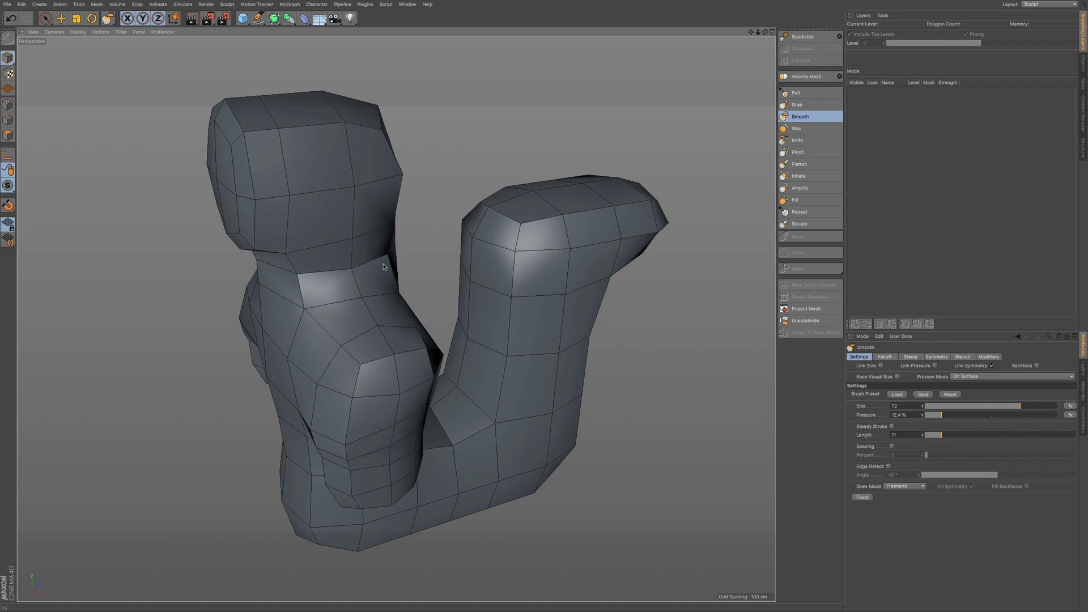
{"action": "mouse_move", "coordinate": [361, 271]}
{"action": "left_mouse_down", "text": "alt"}
{"action": "mouse_move", "coordinate": [386, 259]}
{"action": "mouse_move", "coordinate": [350, 250]}
{"action": "mouse_move", "coordinate": [421, 245]}
{"action": "left_mouse_up", "text": "alt"}
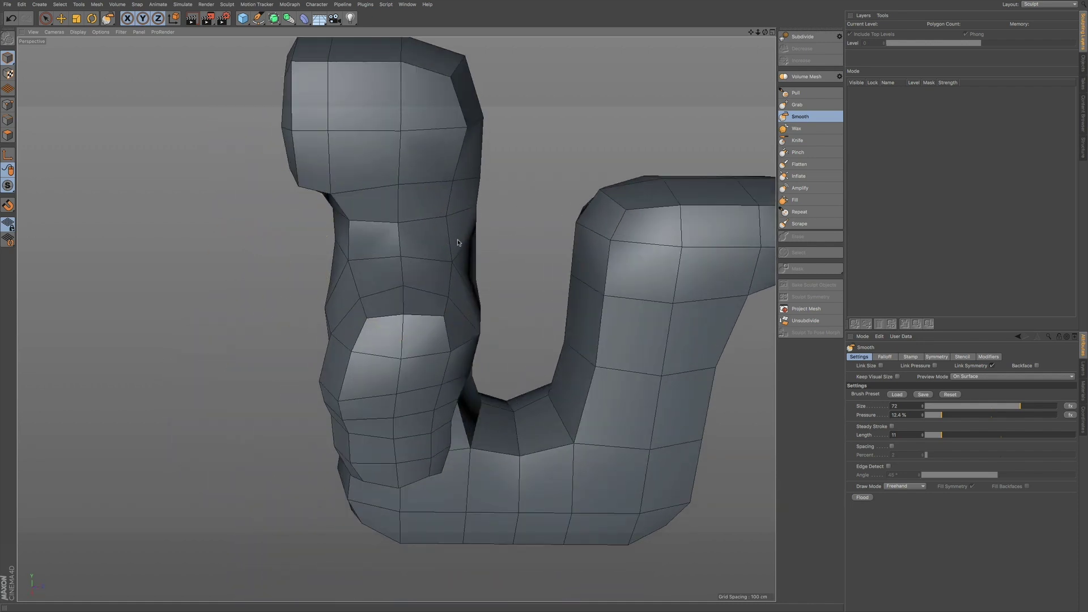
{"action": "left_click_drag", "start_coordinate": [519, 319], "coordinate": [511, 364], "text": "alt"}
{"action": "mouse_move", "coordinate": [523, 486]}
{"action": "left_mouse_down", "text": "alt"}
{"action": "mouse_move", "coordinate": [652, 449]}
{"action": "mouse_move", "coordinate": [665, 396]}
{"action": "left_mouse_up", "text": "alt"}
Step: Smooth the upper part of the tail, rounding its bend and drooping tip
{"action": "left_click_drag", "start_coordinate": [690, 331], "coordinate": [659, 276]}
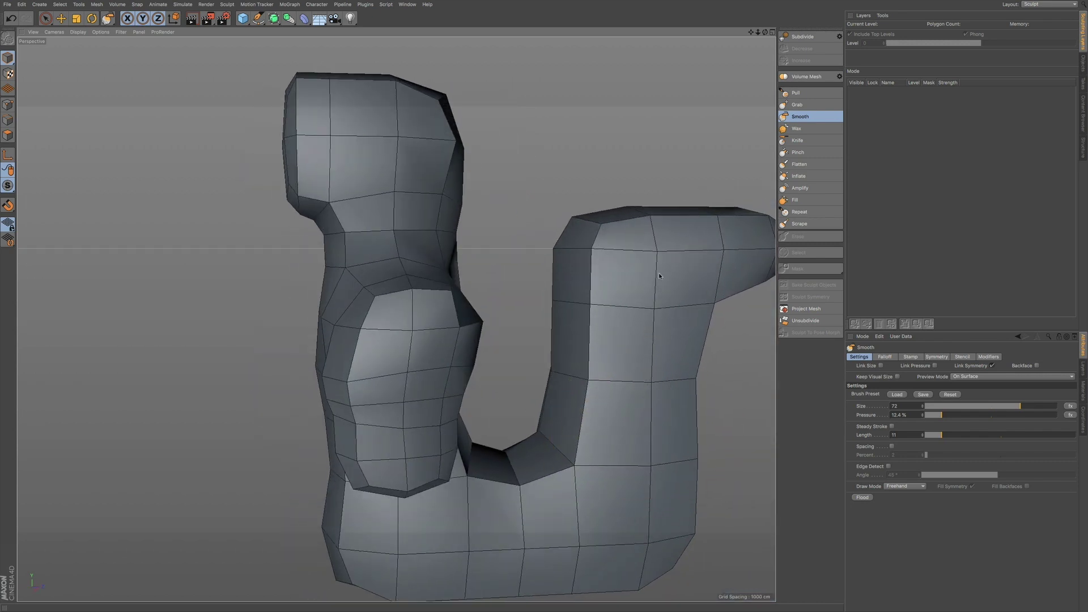
{"action": "mouse_move", "coordinate": [578, 236]}
{"action": "left_mouse_down"}
{"action": "mouse_move", "coordinate": [573, 328]}
{"action": "mouse_move", "coordinate": [632, 266]}
{"action": "mouse_move", "coordinate": [672, 249]}
{"action": "mouse_move", "coordinate": [662, 273]}
{"action": "mouse_move", "coordinate": [397, 316]}
{"action": "mouse_move", "coordinate": [639, 368]}
{"action": "mouse_move", "coordinate": [563, 367]}
{"action": "left_mouse_up"}
{"action": "mouse_move", "coordinate": [700, 249]}
{"action": "left_mouse_down"}
{"action": "mouse_move", "coordinate": [694, 269]}
{"action": "mouse_move", "coordinate": [680, 255]}
{"action": "mouse_move", "coordinate": [701, 250]}
{"action": "left_mouse_up"}
{"action": "mouse_move", "coordinate": [592, 229]}
{"action": "left_mouse_down"}
{"action": "mouse_move", "coordinate": [550, 205]}
{"action": "mouse_move", "coordinate": [566, 281]}
{"action": "mouse_move", "coordinate": [590, 266]}
{"action": "mouse_move", "coordinate": [675, 292]}
{"action": "left_mouse_up"}
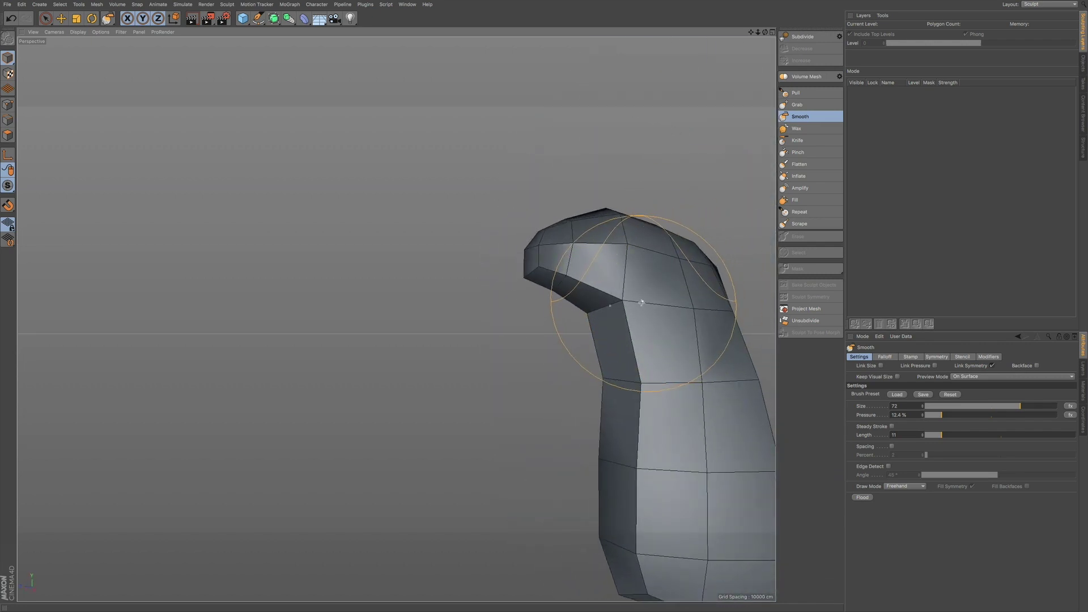
{"action": "left_click_drag", "start_coordinate": [612, 309], "coordinate": [850, 311], "text": "alt"}
{"action": "mouse_move", "coordinate": [530, 373]}
{"action": "left_mouse_down", "text": "alt"}
{"action": "mouse_move", "coordinate": [493, 471]}
{"action": "mouse_move", "coordinate": [573, 376]}
{"action": "mouse_move", "coordinate": [617, 408]}
{"action": "mouse_move", "coordinate": [565, 337]}
{"action": "mouse_move", "coordinate": [516, 498]}
{"action": "left_mouse_up", "text": "alt"}
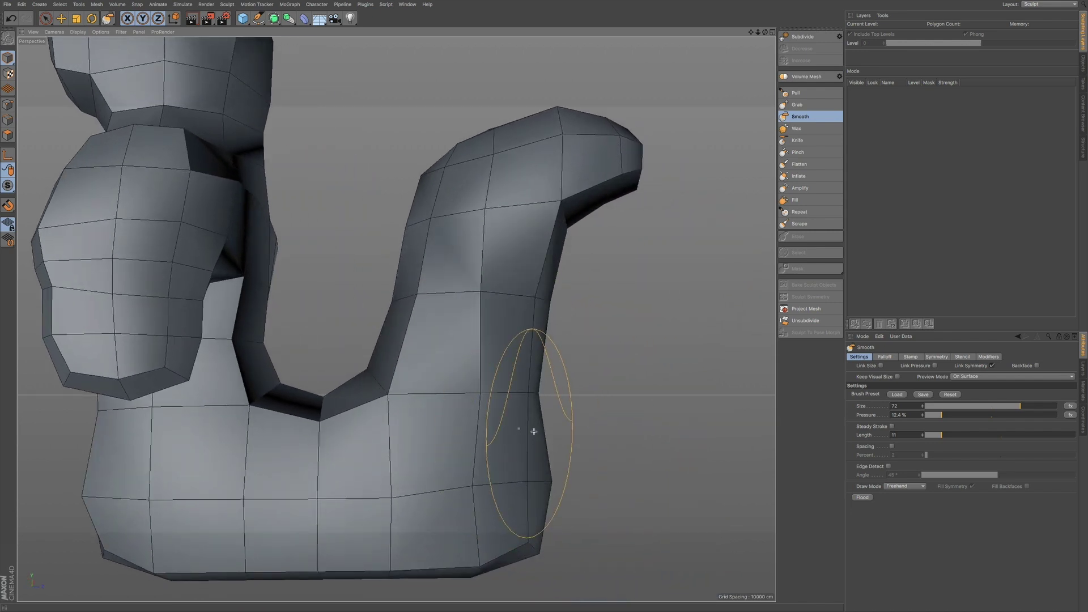
Step: Smooth the back and outer lower corner of the tail into a continuous curve
{"action": "mouse_move", "coordinate": [510, 437]}
{"action": "left_mouse_down", "text": "alt"}
{"action": "mouse_move", "coordinate": [564, 395]}
{"action": "mouse_move", "coordinate": [564, 513]}
{"action": "mouse_move", "coordinate": [578, 445]}
{"action": "mouse_move", "coordinate": [516, 496]}
{"action": "left_mouse_up", "text": "alt"}
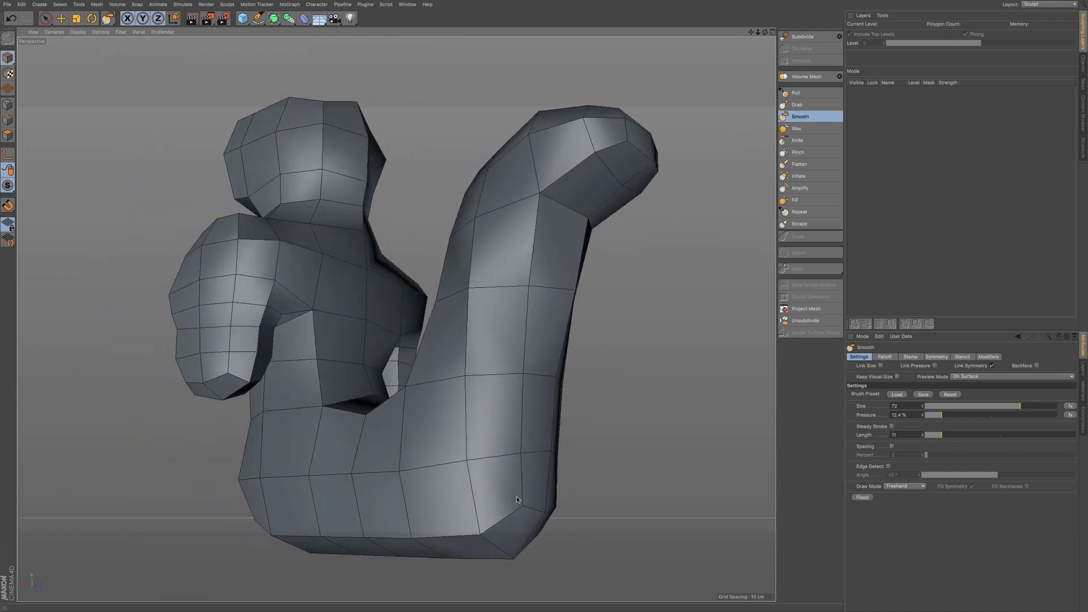
{"action": "mouse_move", "coordinate": [482, 440]}
{"action": "left_mouse_down"}
{"action": "mouse_move", "coordinate": [527, 499]}
{"action": "mouse_move", "coordinate": [499, 522]}
{"action": "mouse_move", "coordinate": [535, 407]}
{"action": "mouse_move", "coordinate": [511, 265]}
{"action": "left_mouse_up"}
{"action": "left_click_drag", "start_coordinate": [504, 224], "coordinate": [500, 304], "text": "alt"}
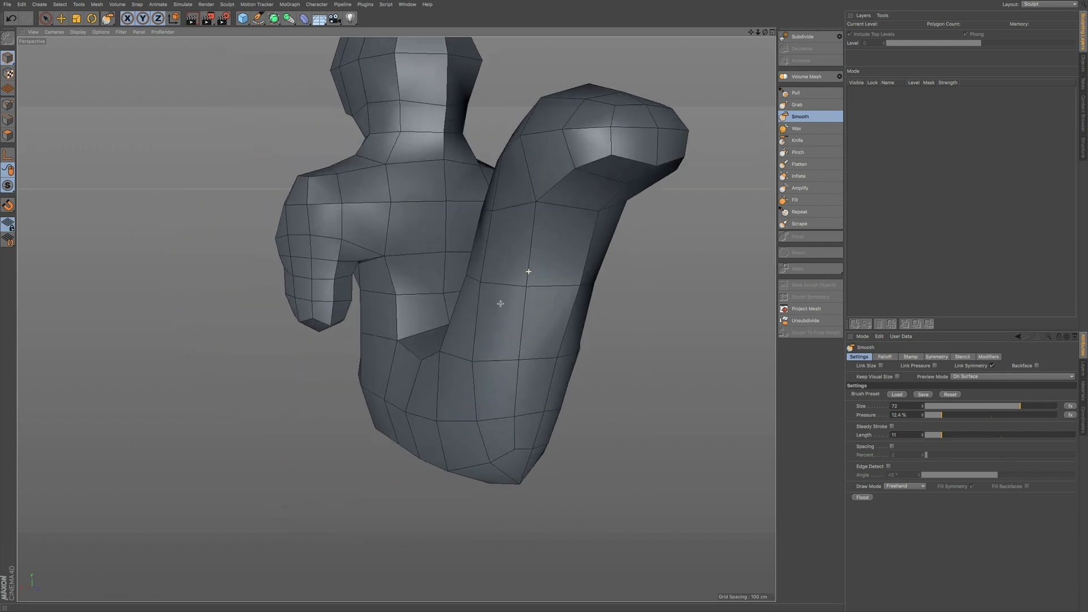
{"action": "mouse_move", "coordinate": [588, 248]}
{"action": "left_mouse_down"}
{"action": "mouse_move", "coordinate": [573, 220]}
{"action": "mouse_move", "coordinate": [646, 231]}
{"action": "mouse_move", "coordinate": [629, 218]}
{"action": "left_mouse_up"}
{"action": "mouse_move", "coordinate": [498, 278]}
{"action": "left_mouse_down"}
{"action": "mouse_move", "coordinate": [381, 378]}
{"action": "mouse_move", "coordinate": [363, 380]}
{"action": "left_mouse_up"}
{"action": "left_click_drag", "start_coordinate": [352, 380], "coordinate": [310, 393], "text": "alt"}
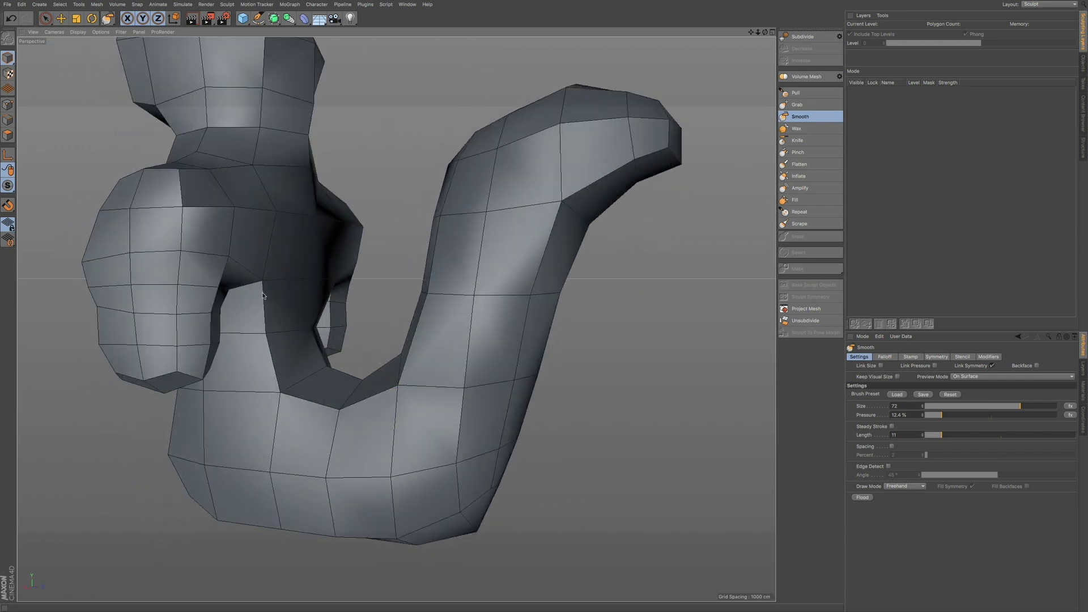
Step: Smooth the armpits, upper arms and shoulders so they blend into the torso
{"action": "left_click_drag", "start_coordinate": [262, 295], "coordinate": [214, 209]}
{"action": "mouse_move", "coordinate": [214, 259]}
{"action": "left_mouse_down"}
{"action": "mouse_move", "coordinate": [165, 355]}
{"action": "mouse_move", "coordinate": [165, 311]}
{"action": "left_mouse_up"}
{"action": "mouse_move", "coordinate": [165, 310]}
{"action": "left_mouse_down", "text": "alt"}
{"action": "mouse_move", "coordinate": [295, 261]}
{"action": "mouse_move", "coordinate": [114, 291]}
{"action": "mouse_move", "coordinate": [114, 175]}
{"action": "mouse_move", "coordinate": [170, 201]}
{"action": "left_mouse_up", "text": "alt"}
{"action": "middle_click_drag", "start_coordinate": [188, 243], "coordinate": [348, 335], "text": "alt"}
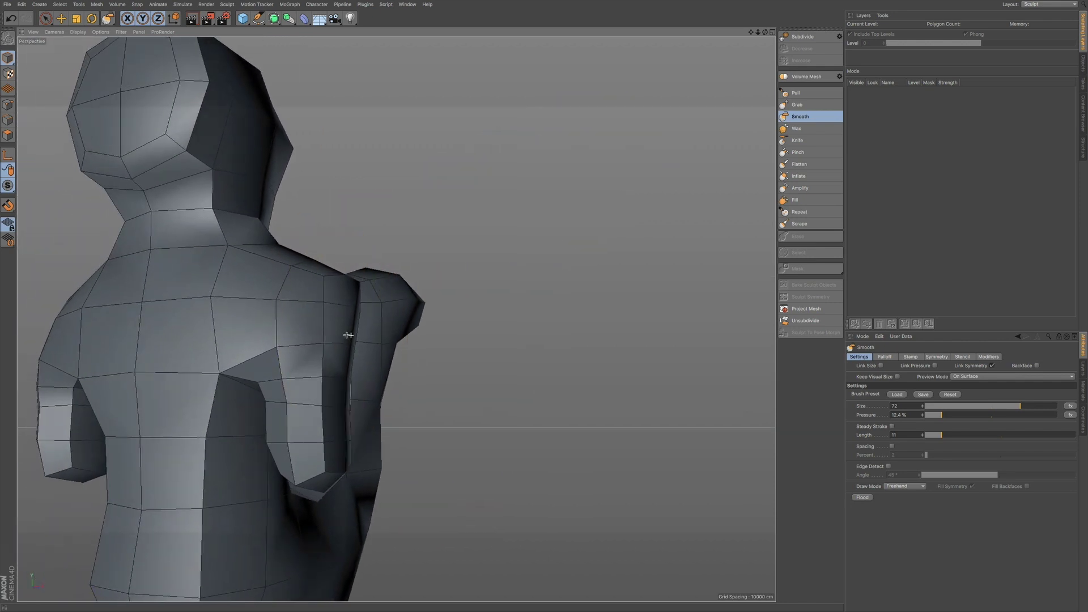
{"action": "mouse_move", "coordinate": [348, 335]}
{"action": "left_mouse_down", "text": "alt"}
{"action": "mouse_move", "coordinate": [327, 238]}
{"action": "mouse_move", "coordinate": [320, 276]}
{"action": "left_mouse_up", "text": "alt"}
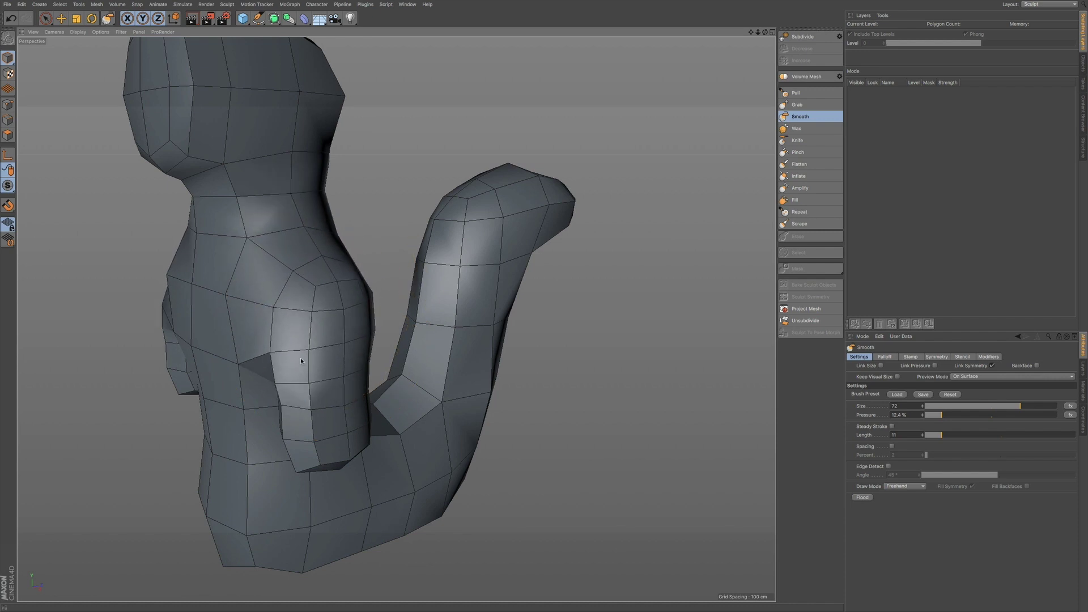
{"action": "left_click_drag", "start_coordinate": [321, 420], "coordinate": [301, 410], "text": "alt"}
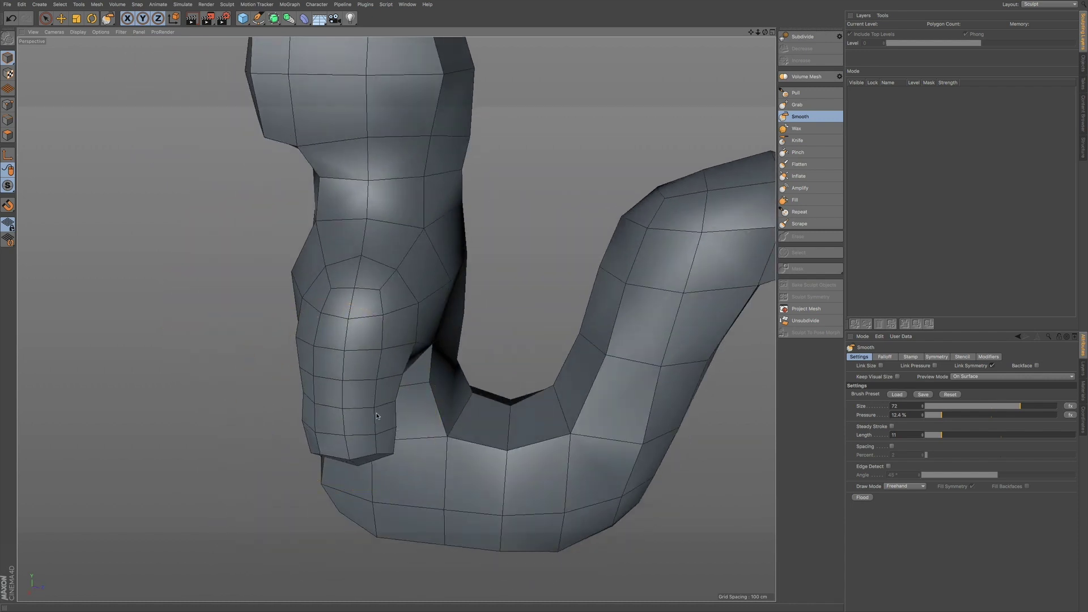
{"action": "mouse_move", "coordinate": [370, 395]}
{"action": "left_mouse_down", "text": "alt"}
{"action": "mouse_move", "coordinate": [355, 357]}
{"action": "mouse_move", "coordinate": [319, 393]}
{"action": "mouse_move", "coordinate": [320, 448]}
{"action": "left_mouse_up", "text": "alt"}
Step: Smooth along both arms to make them slimmer and more even
{"action": "mouse_move", "coordinate": [326, 333]}
{"action": "left_mouse_down"}
{"action": "mouse_move", "coordinate": [252, 264]}
{"action": "mouse_move", "coordinate": [266, 352]}
{"action": "mouse_move", "coordinate": [285, 333]}
{"action": "left_mouse_up"}
{"action": "mouse_move", "coordinate": [265, 388]}
{"action": "left_mouse_down"}
{"action": "mouse_move", "coordinate": [220, 394]}
{"action": "mouse_move", "coordinate": [237, 407]}
{"action": "left_mouse_up"}
{"action": "mouse_move", "coordinate": [238, 408]}
{"action": "left_mouse_down", "text": "alt"}
{"action": "mouse_move", "coordinate": [259, 458]}
{"action": "mouse_move", "coordinate": [238, 431]}
{"action": "mouse_move", "coordinate": [221, 430]}
{"action": "left_mouse_up", "text": "alt"}
{"action": "middle_click_drag", "start_coordinate": [260, 429], "coordinate": [445, 391], "text": "alt"}
Step: Smooth the neck and the area where it meets the shoulders
{"action": "mouse_move", "coordinate": [390, 313]}
{"action": "left_mouse_down", "text": "alt"}
{"action": "mouse_move", "coordinate": [349, 336]}
{"action": "mouse_move", "coordinate": [364, 413]}
{"action": "mouse_move", "coordinate": [415, 470]}
{"action": "left_mouse_up", "text": "alt"}
{"action": "mouse_move", "coordinate": [428, 252]}
{"action": "left_mouse_down"}
{"action": "mouse_move", "coordinate": [449, 207]}
{"action": "mouse_move", "coordinate": [441, 193]}
{"action": "mouse_move", "coordinate": [401, 315]}
{"action": "mouse_move", "coordinate": [392, 287]}
{"action": "mouse_move", "coordinate": [427, 311]}
{"action": "mouse_move", "coordinate": [456, 299]}
{"action": "left_mouse_up"}
{"action": "left_click_drag", "start_coordinate": [456, 298], "coordinate": [471, 299], "text": "alt"}
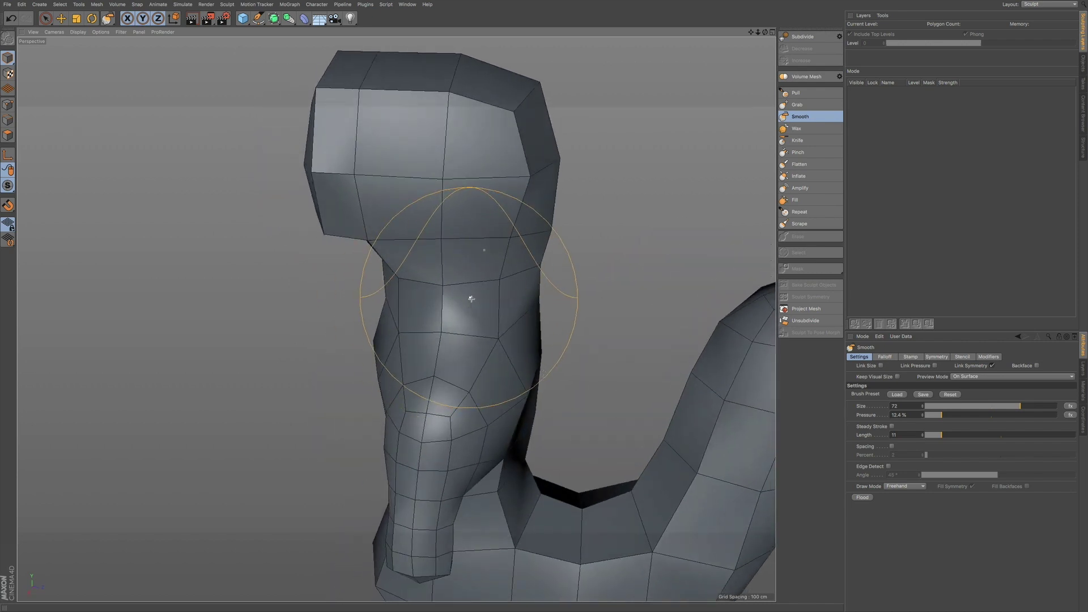
{"action": "mouse_move", "coordinate": [510, 340]}
{"action": "left_mouse_down", "text": "alt"}
{"action": "mouse_move", "coordinate": [524, 329]}
{"action": "mouse_move", "coordinate": [568, 378]}
{"action": "mouse_move", "coordinate": [454, 357]}
{"action": "mouse_move", "coordinate": [470, 360]}
{"action": "left_mouse_up", "text": "alt"}
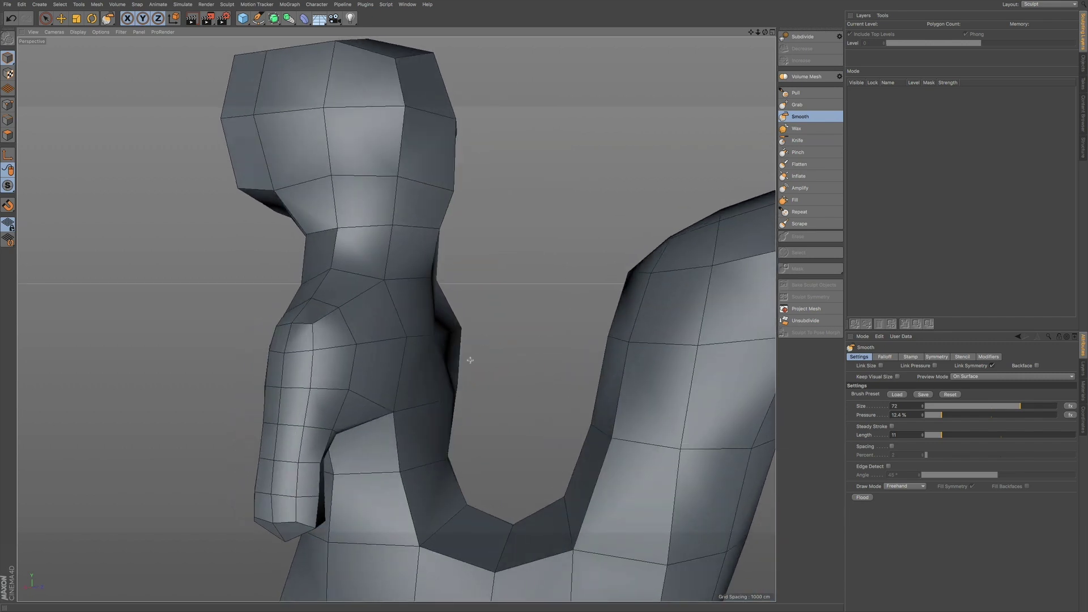
{"action": "left_click_drag", "start_coordinate": [469, 512], "coordinate": [376, 376], "text": "alt"}
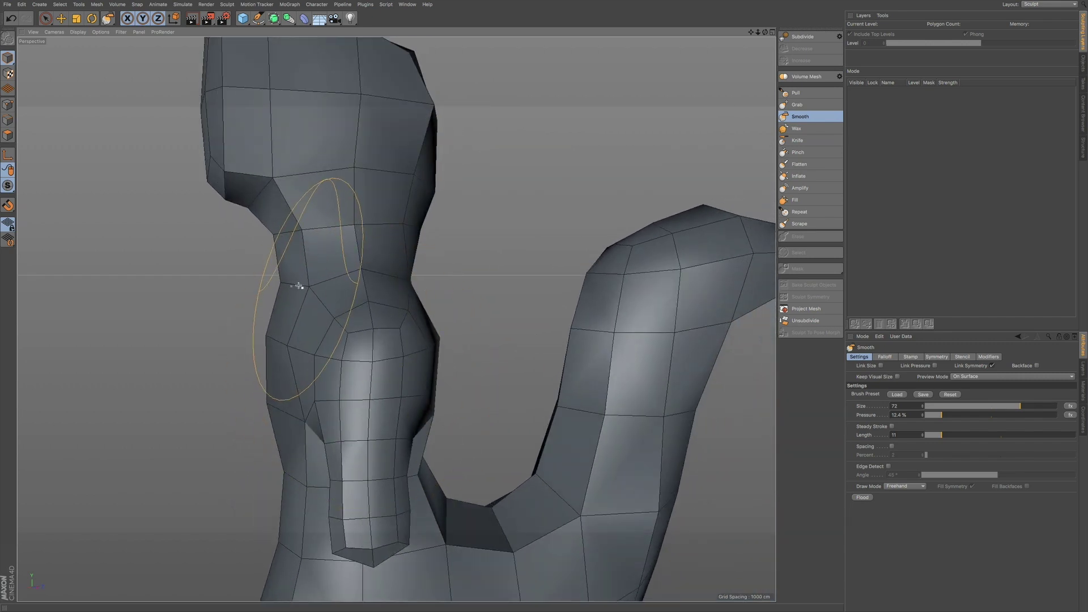
Step: Smooth the front of the chest and the sides of the torso below the arms
{"action": "left_click_drag", "start_coordinate": [299, 286], "coordinate": [280, 357]}
{"action": "left_click_drag", "start_coordinate": [318, 475], "coordinate": [325, 478], "text": "alt"}
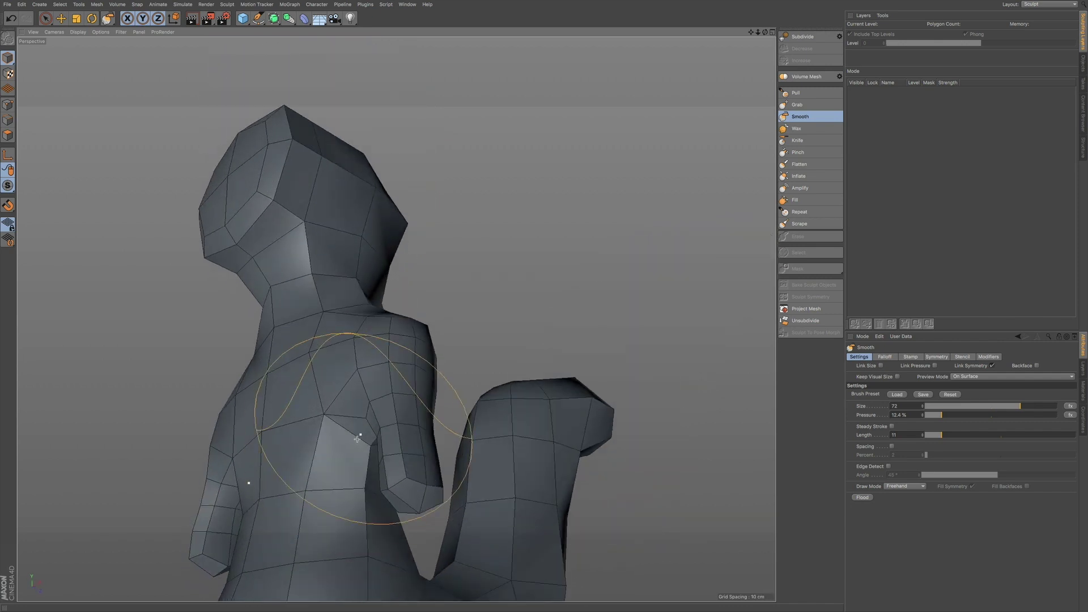
{"action": "middle_click_drag", "start_coordinate": [326, 478], "coordinate": [332, 318], "text": "alt"}
{"action": "mouse_move", "coordinate": [396, 318]}
{"action": "left_mouse_down", "text": "alt"}
{"action": "mouse_move", "coordinate": [325, 372]}
{"action": "mouse_move", "coordinate": [291, 454]}
{"action": "left_mouse_up", "text": "alt"}
{"action": "mouse_move", "coordinate": [271, 495]}
{"action": "left_mouse_down", "text": "alt"}
{"action": "mouse_move", "coordinate": [304, 448]}
{"action": "mouse_move", "coordinate": [438, 400]}
{"action": "left_mouse_up", "text": "alt"}
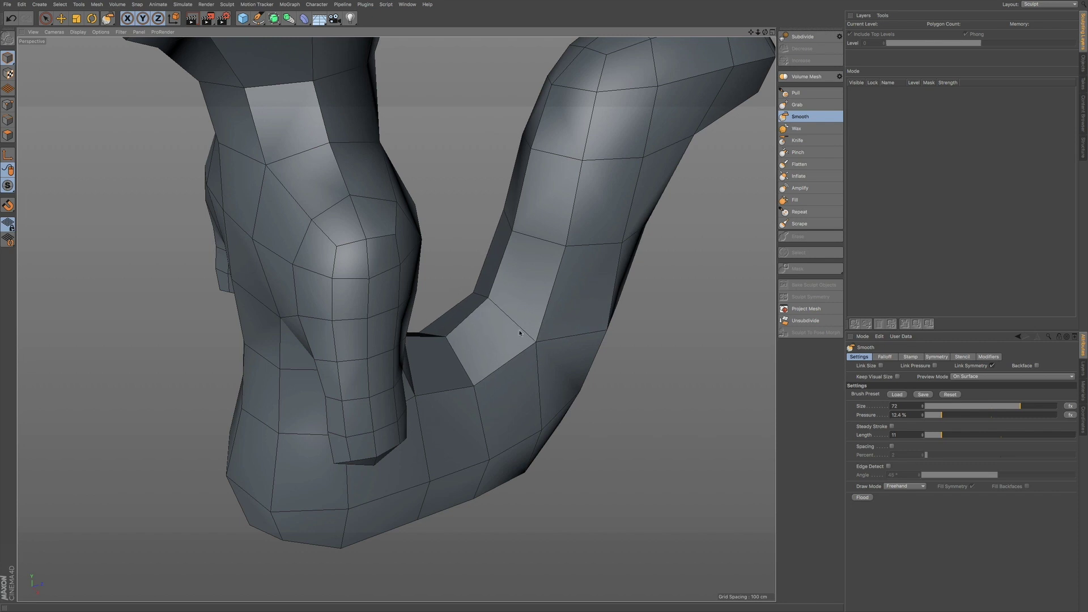
Step: Smooth the tail's lower bend and the underside of its curved tip
{"action": "mouse_move", "coordinate": [537, 301]}
{"action": "left_mouse_down", "text": "alt"}
{"action": "mouse_move", "coordinate": [550, 276]}
{"action": "mouse_move", "coordinate": [597, 336]}
{"action": "mouse_move", "coordinate": [635, 318]}
{"action": "mouse_move", "coordinate": [589, 340]}
{"action": "left_mouse_up", "text": "alt"}
{"action": "mouse_move", "coordinate": [545, 409]}
{"action": "left_mouse_down"}
{"action": "mouse_move", "coordinate": [485, 412]}
{"action": "mouse_move", "coordinate": [585, 348]}
{"action": "mouse_move", "coordinate": [530, 384]}
{"action": "mouse_move", "coordinate": [567, 335]}
{"action": "mouse_move", "coordinate": [524, 346]}
{"action": "left_mouse_up"}
{"action": "left_click_drag", "start_coordinate": [592, 263], "coordinate": [583, 243], "text": "alt"}
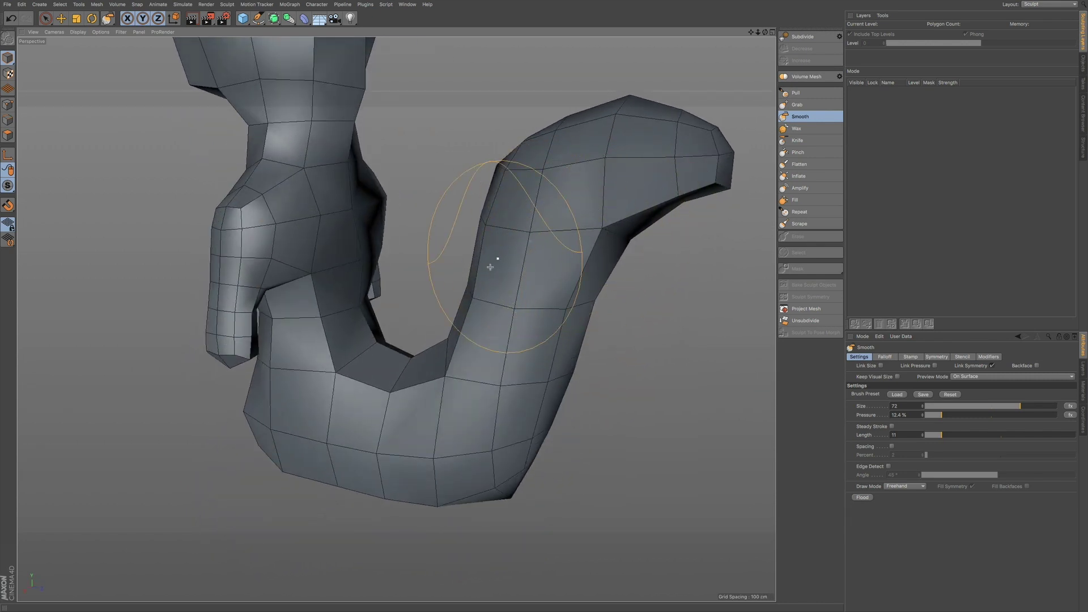
Step: Choose the Grab brush and set its size to about 88
{"action": "left_click", "coordinate": [797, 105]}
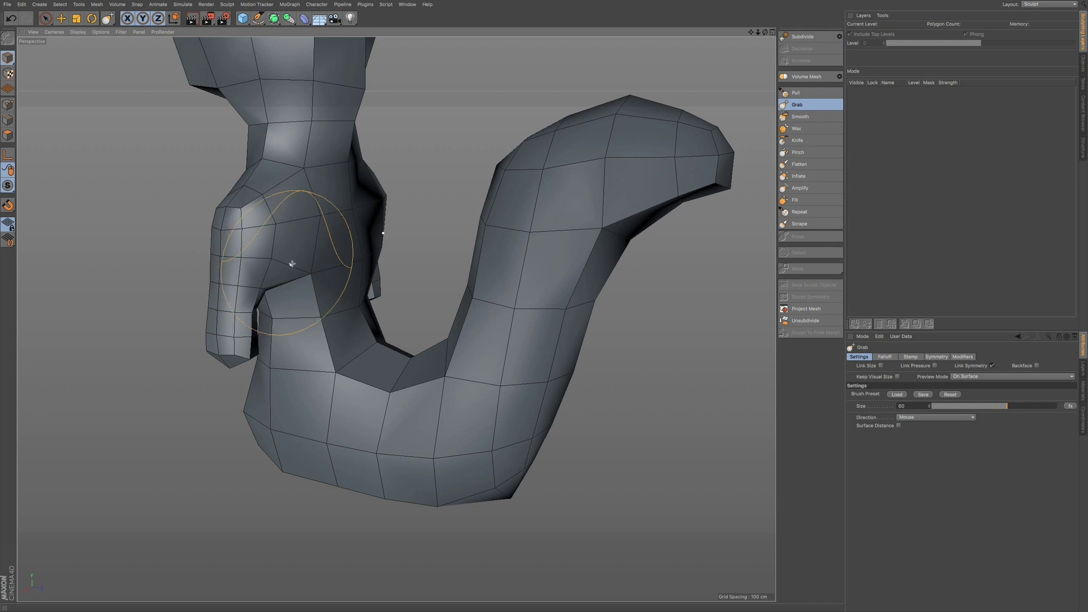
{"action": "left_click_drag", "start_coordinate": [292, 263], "coordinate": [328, 267], "text": "alt"}
{"action": "middle_click_drag", "start_coordinate": [301, 259], "coordinate": [291, 324], "text": "alt"}
{"action": "mouse_move", "coordinate": [291, 311]}
{"action": "left_mouse_down", "text": "alt"}
{"action": "mouse_move", "coordinate": [302, 289]}
{"action": "mouse_move", "coordinate": [272, 296]}
{"action": "left_mouse_up", "text": "alt"}
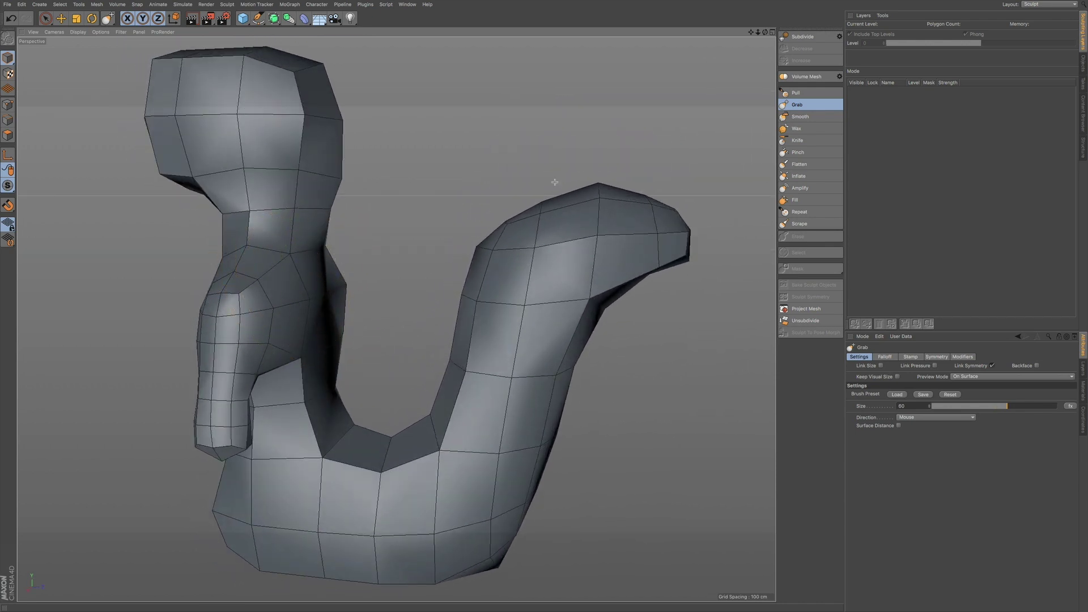
{"action": "left_click_drag", "start_coordinate": [679, 181], "coordinate": [630, 214], "text": "alt"}
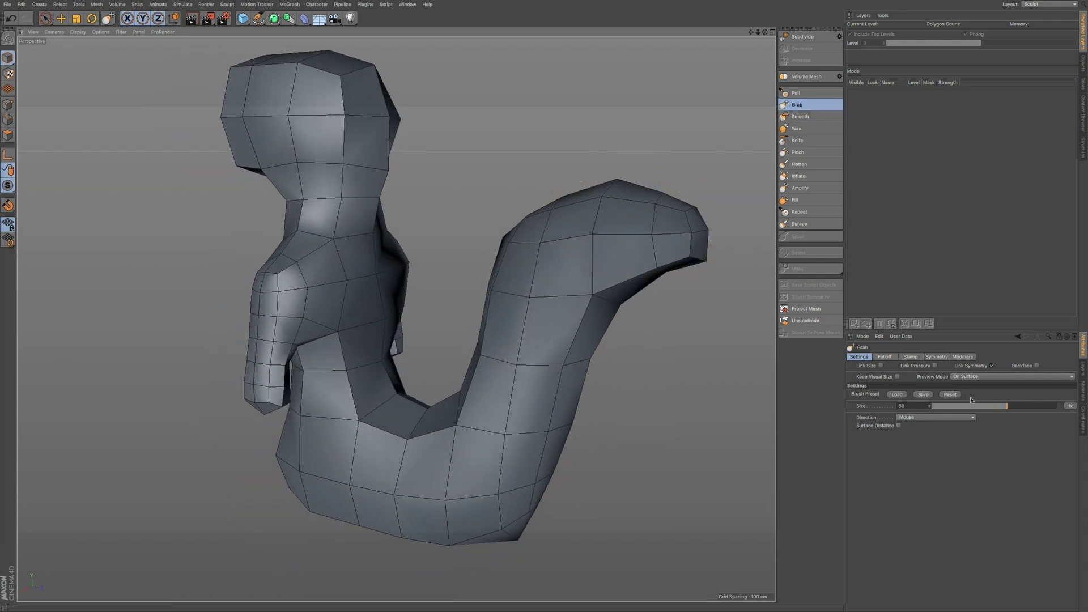
{"action": "left_click_drag", "start_coordinate": [1006, 406], "coordinate": [1003, 406]}
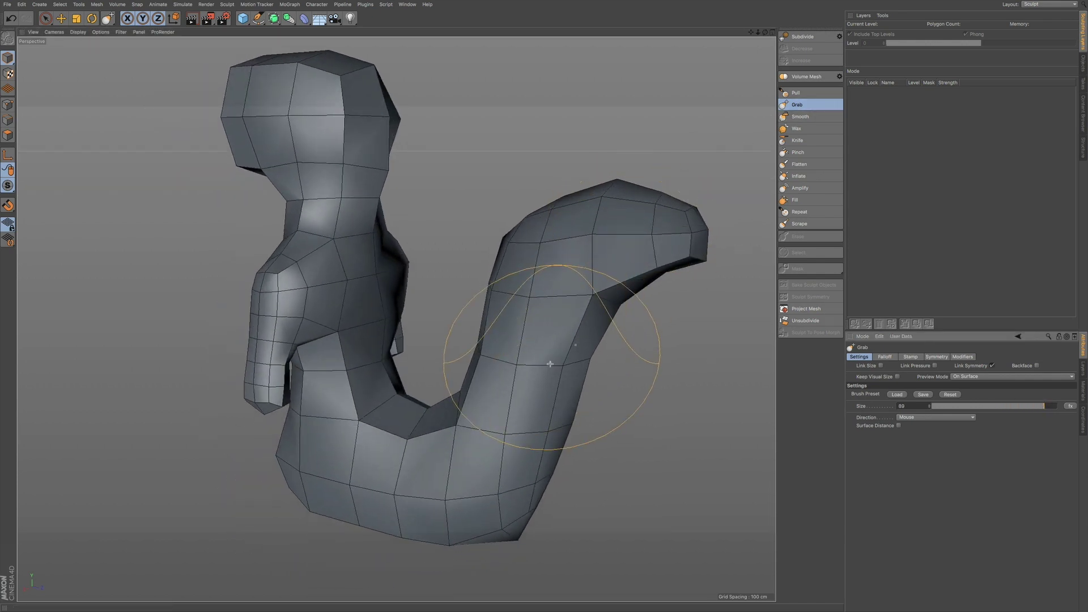
Step: Pull the lower part of the tail toward the body, reshaping its inner and outer bend
{"action": "left_click_drag", "start_coordinate": [551, 363], "coordinate": [537, 363]}
{"action": "mouse_move", "coordinate": [534, 404]}
{"action": "left_mouse_down"}
{"action": "mouse_move", "coordinate": [523, 409]}
{"action": "mouse_move", "coordinate": [547, 427]}
{"action": "mouse_move", "coordinate": [554, 415]}
{"action": "left_mouse_up"}
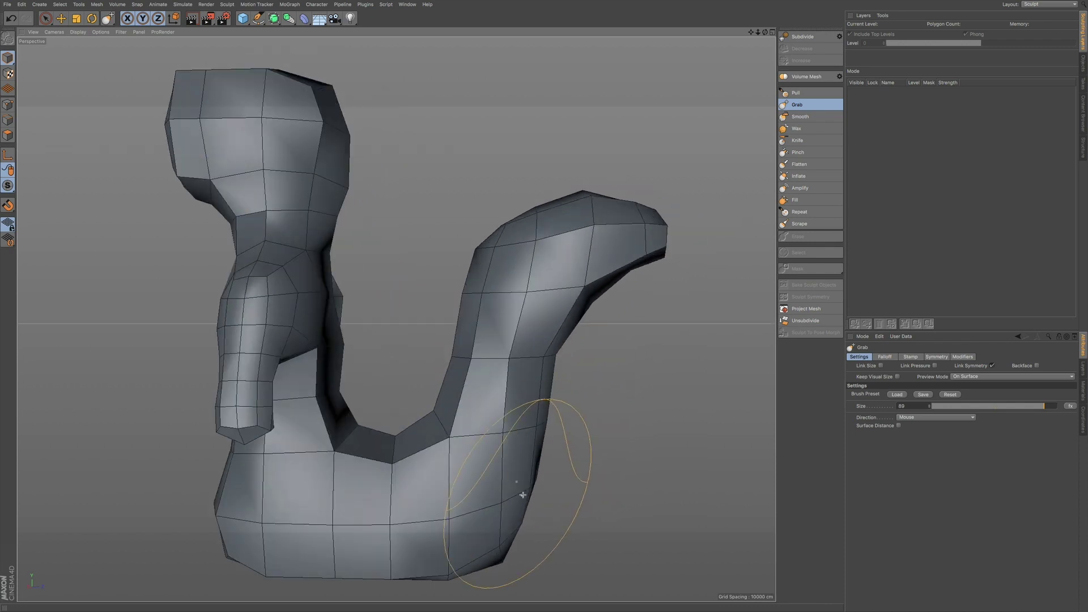
{"action": "left_click_drag", "start_coordinate": [522, 495], "coordinate": [512, 492]}
{"action": "left_click_drag", "start_coordinate": [452, 427], "coordinate": [429, 406]}
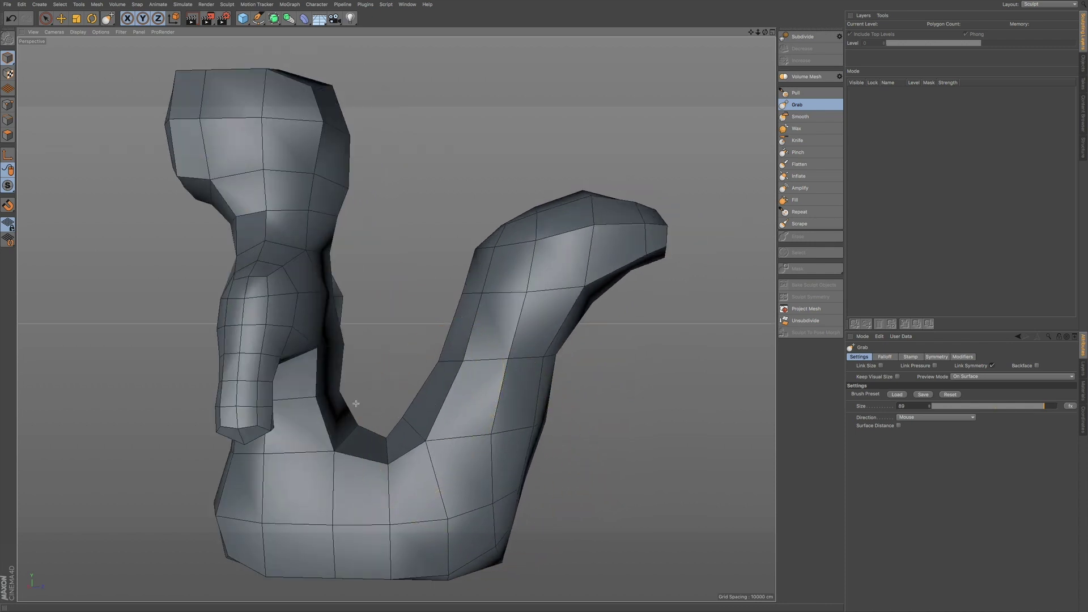
Step: Pull the character's back slightly outward from the shoulders down to the tail's base
{"action": "left_click_drag", "start_coordinate": [335, 395], "coordinate": [343, 395]}
{"action": "left_click_drag", "start_coordinate": [331, 323], "coordinate": [340, 321]}
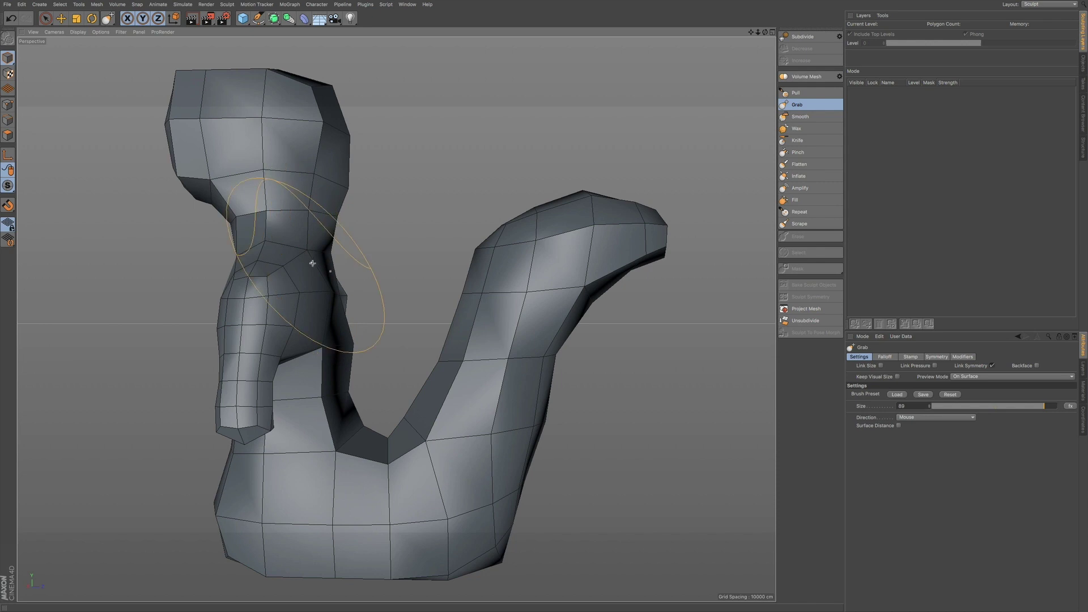
{"action": "left_click_drag", "start_coordinate": [311, 261], "coordinate": [318, 264]}
{"action": "left_click_drag", "start_coordinate": [340, 391], "coordinate": [339, 385]}
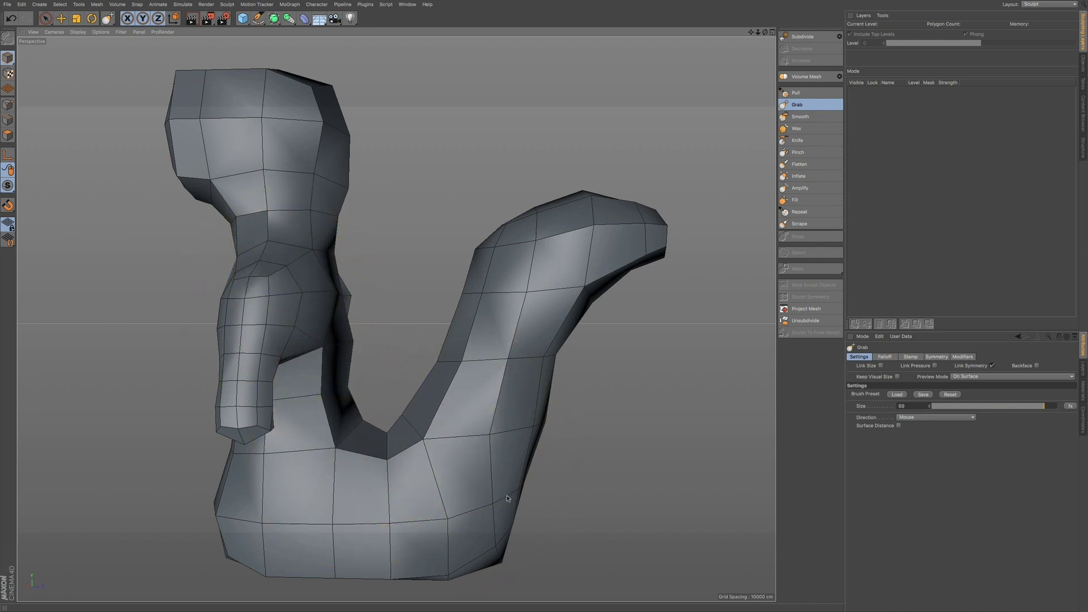
Step: Pull the tail's outer edge inward to slim it and widen the curve at its top
{"action": "left_click_drag", "start_coordinate": [542, 363], "coordinate": [533, 357]}
{"action": "left_click_drag", "start_coordinate": [533, 404], "coordinate": [521, 408]}
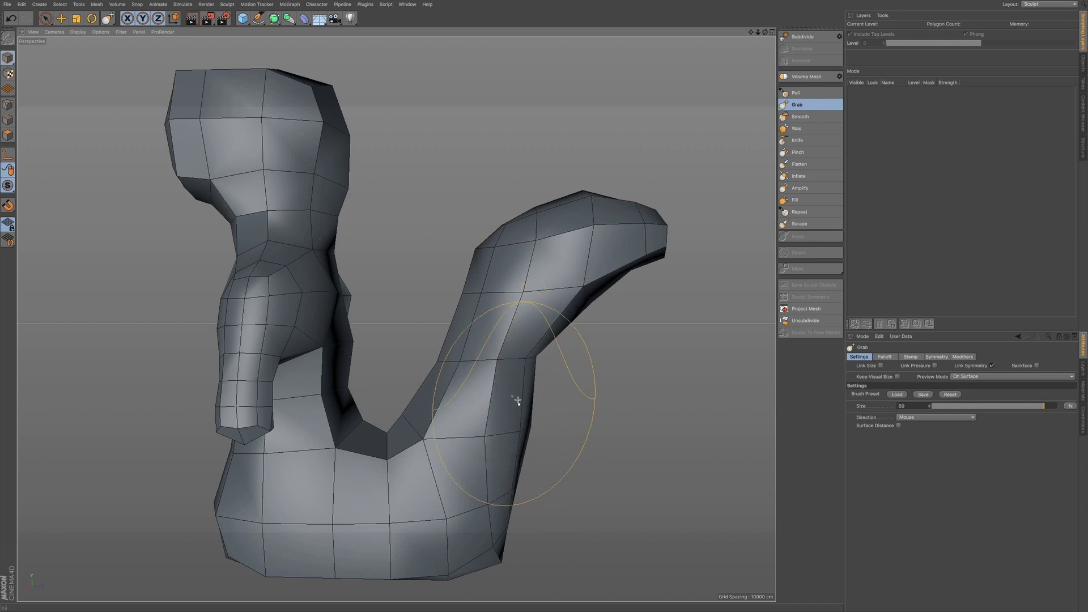
{"action": "left_click_drag", "start_coordinate": [503, 243], "coordinate": [528, 226]}
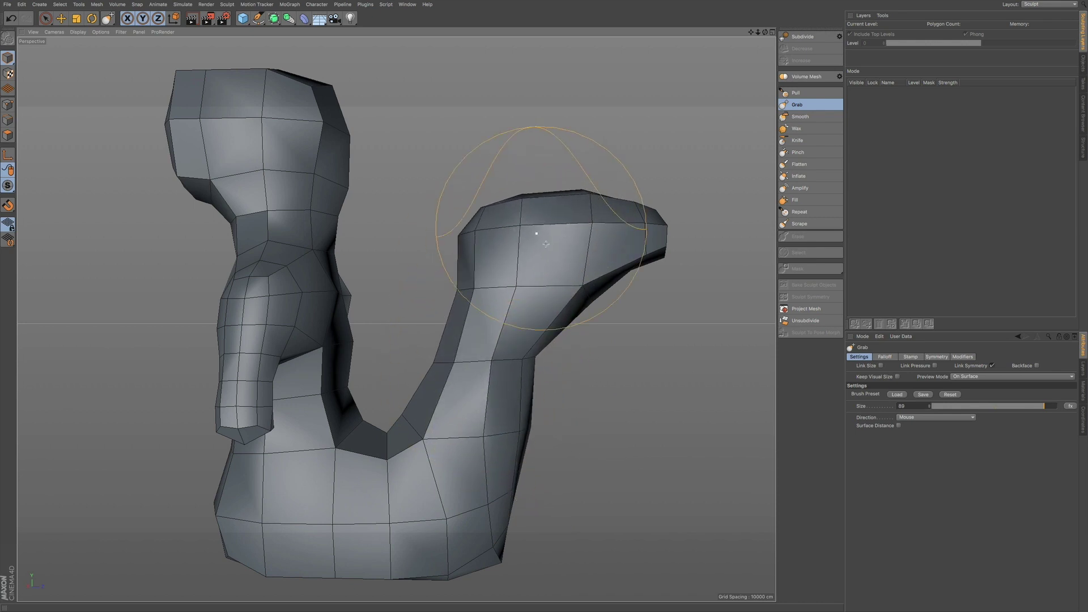
Step: Pull the tail's tip and upper bend toward the body with the Grab brush
{"action": "left_click_drag", "start_coordinate": [561, 289], "coordinate": [553, 293]}
{"action": "left_click_drag", "start_coordinate": [654, 240], "coordinate": [622, 242]}
{"action": "left_click_drag", "start_coordinate": [555, 221], "coordinate": [546, 221]}
{"action": "mouse_move", "coordinate": [515, 366]}
{"action": "left_mouse_down"}
{"action": "mouse_move", "coordinate": [497, 369]}
{"action": "mouse_move", "coordinate": [502, 447]}
{"action": "left_mouse_up"}
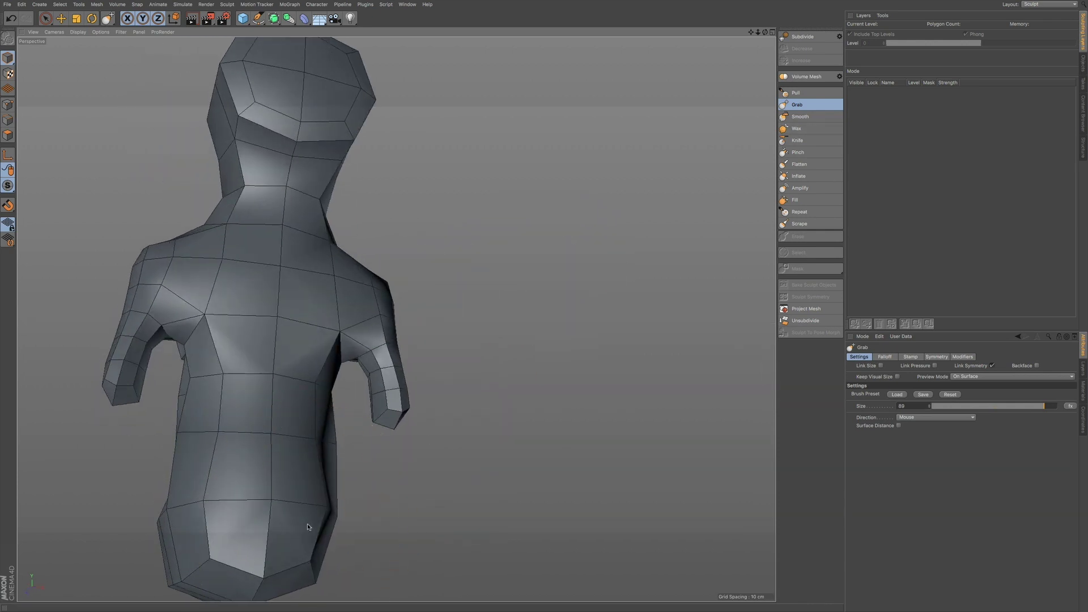
Step: Pull the lower ends of the arms slightly forward
{"action": "scroll", "coordinate": [283, 506], "scroll_direction": "up", "scroll_amount": 3}
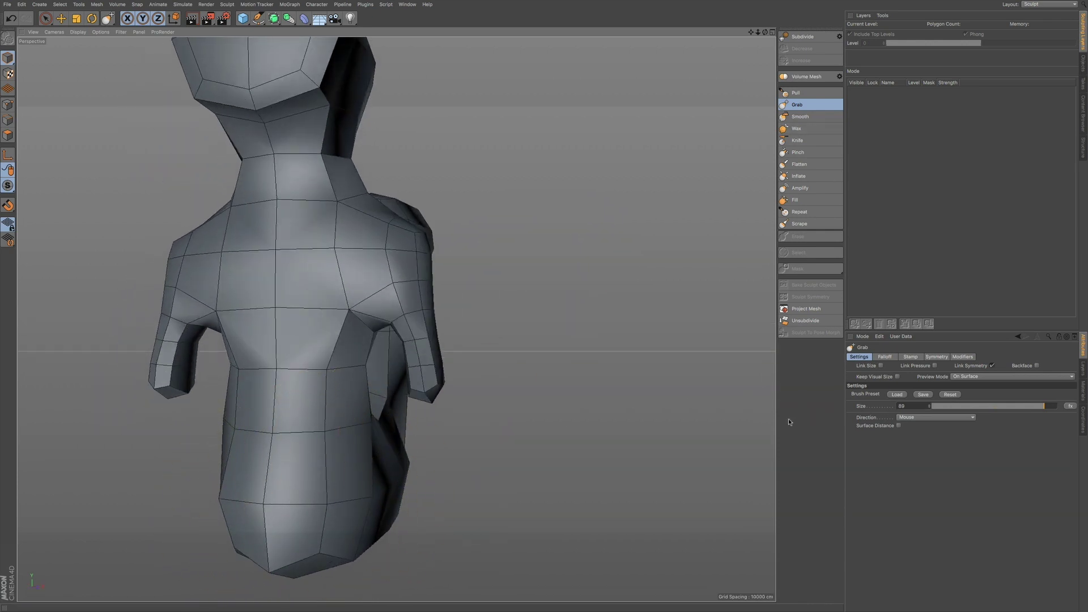
{"action": "scroll", "coordinate": [346, 430], "scroll_direction": "down", "scroll_amount": 3}
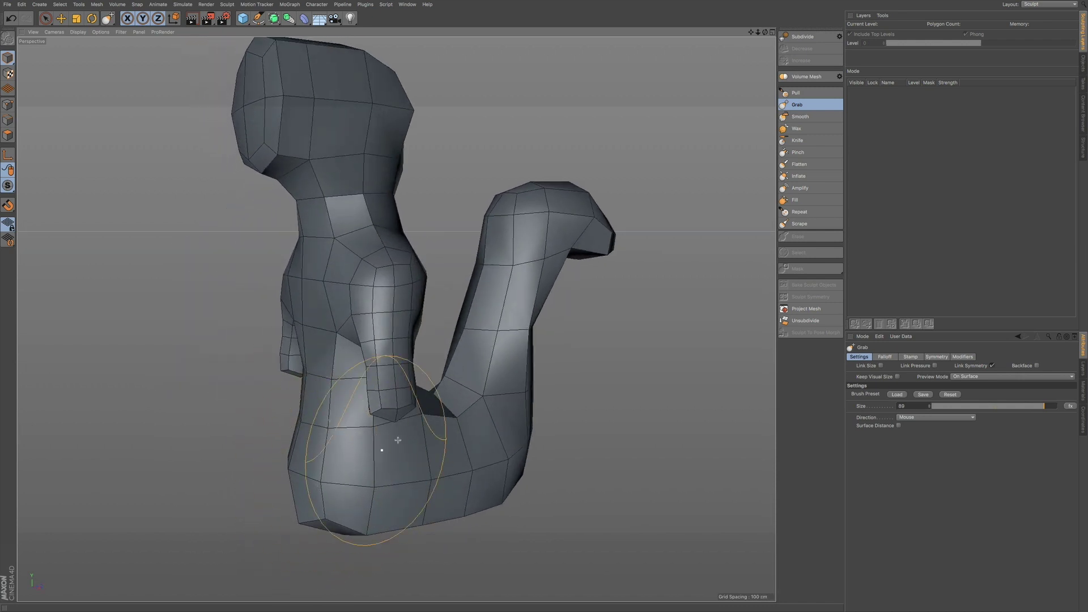
{"action": "left_click_drag", "start_coordinate": [397, 384], "coordinate": [394, 416]}
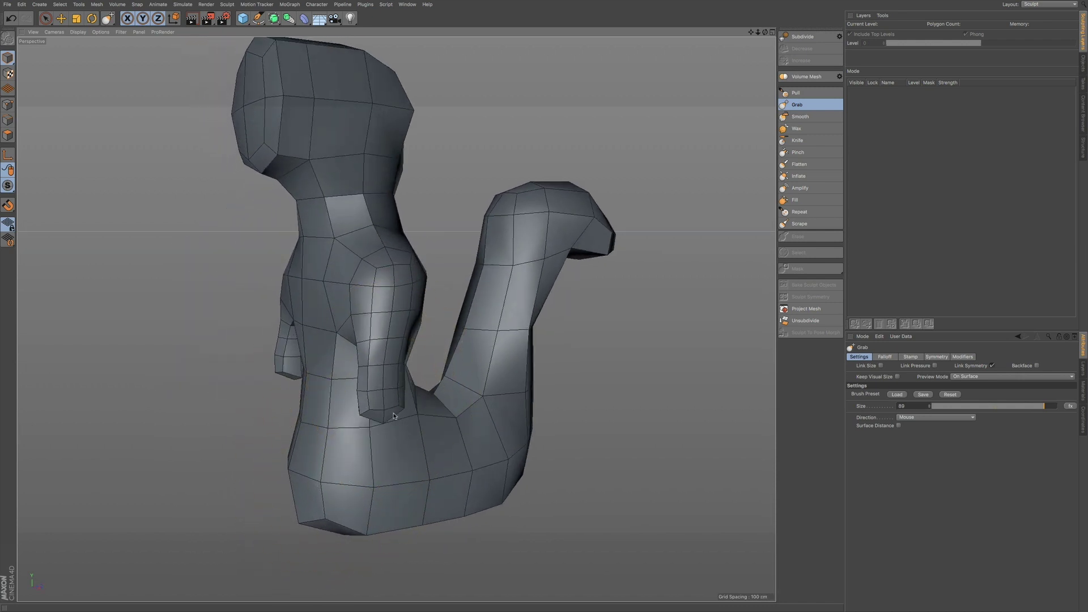
{"action": "mouse_move", "coordinate": [389, 296]}
{"action": "left_mouse_down"}
{"action": "mouse_move", "coordinate": [336, 265]}
{"action": "mouse_move", "coordinate": [378, 239]}
{"action": "mouse_move", "coordinate": [389, 218]}
{"action": "mouse_move", "coordinate": [410, 213]}
{"action": "left_mouse_up"}
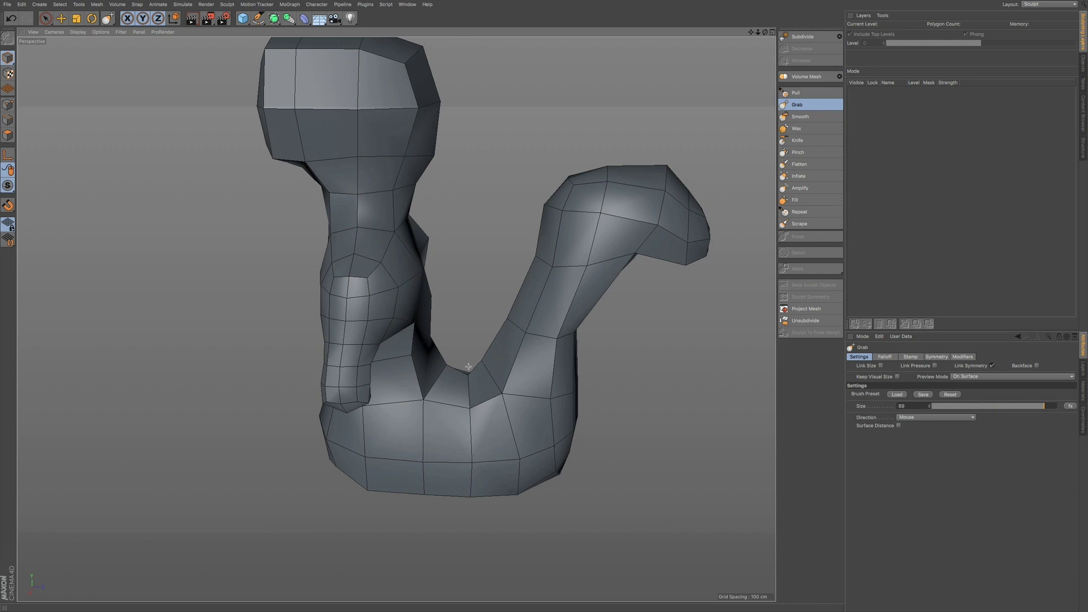
Step: Pull the tail's inner edge toward the body, from the bend at its base up to the top curve
{"action": "left_click_drag", "start_coordinate": [486, 361], "coordinate": [477, 363]}
{"action": "left_click_drag", "start_coordinate": [529, 303], "coordinate": [512, 290]}
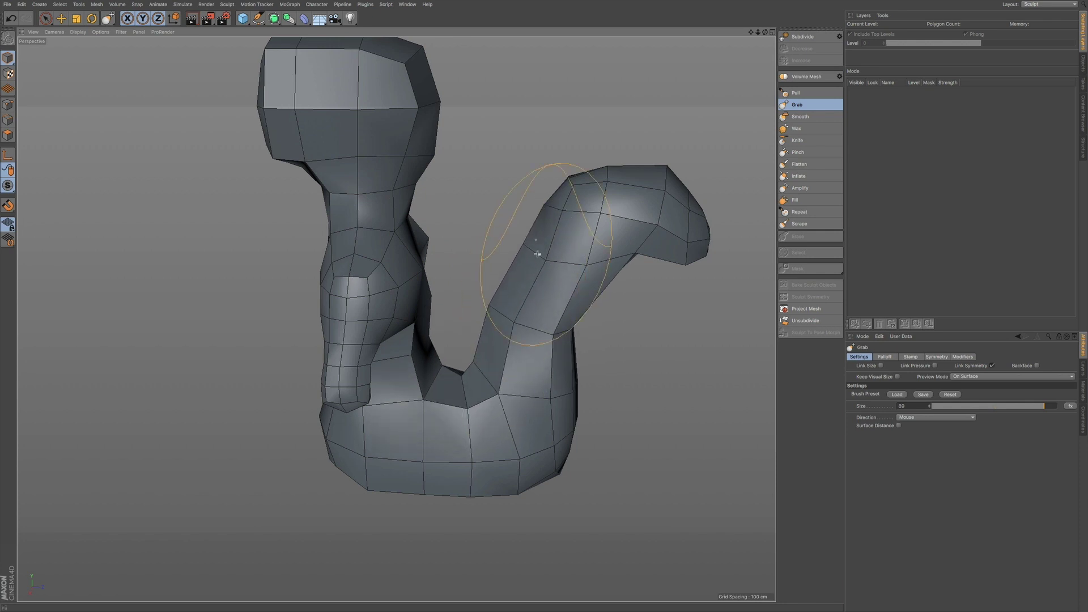
{"action": "left_click_drag", "start_coordinate": [540, 255], "coordinate": [535, 243]}
{"action": "left_click_drag", "start_coordinate": [596, 278], "coordinate": [554, 256]}
{"action": "mouse_move", "coordinate": [640, 285]}
{"action": "left_mouse_down", "text": "alt"}
{"action": "mouse_move", "coordinate": [671, 279]}
{"action": "mouse_move", "coordinate": [643, 244]}
{"action": "left_mouse_up", "text": "alt"}
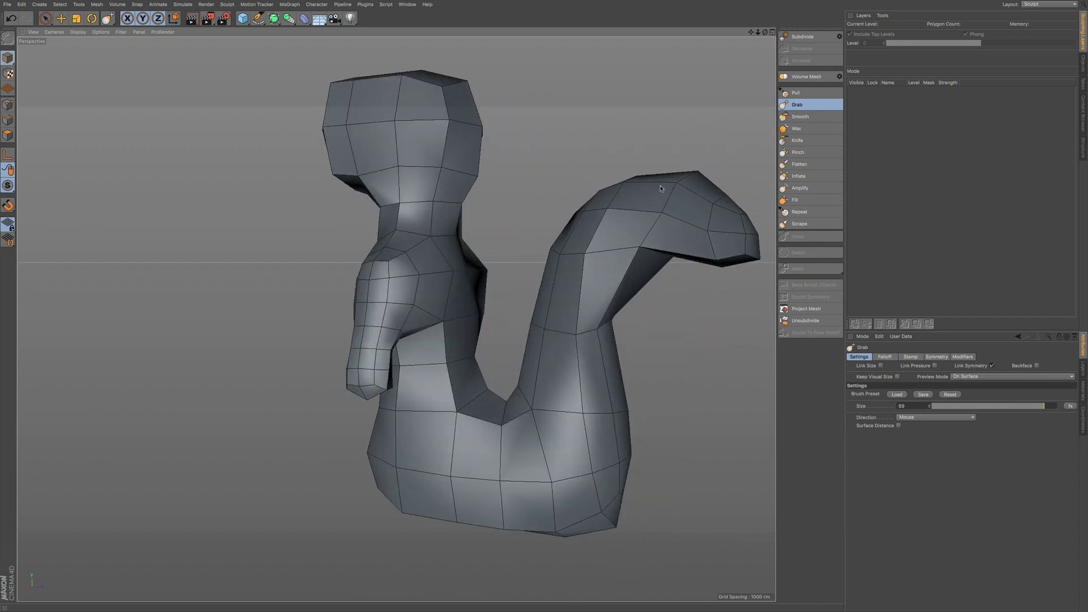
Step: Adjust the tail's outer side below the curve and push the underside of its tip upward
{"action": "left_click_drag", "start_coordinate": [669, 195], "coordinate": [699, 212], "text": "alt"}
{"action": "scroll", "coordinate": [610, 216], "scroll_direction": "up", "scroll_amount": 3}
{"action": "left_click_drag", "start_coordinate": [610, 216], "coordinate": [545, 244], "text": "alt"}
{"action": "mouse_move", "coordinate": [621, 286]}
{"action": "left_mouse_down", "text": "alt"}
{"action": "mouse_move", "coordinate": [549, 287]}
{"action": "mouse_move", "coordinate": [660, 309]}
{"action": "mouse_move", "coordinate": [683, 291]}
{"action": "left_mouse_up", "text": "alt"}
{"action": "left_click_drag", "start_coordinate": [690, 228], "coordinate": [690, 278], "text": "alt"}
{"action": "left_click_drag", "start_coordinate": [643, 359], "coordinate": [646, 405]}
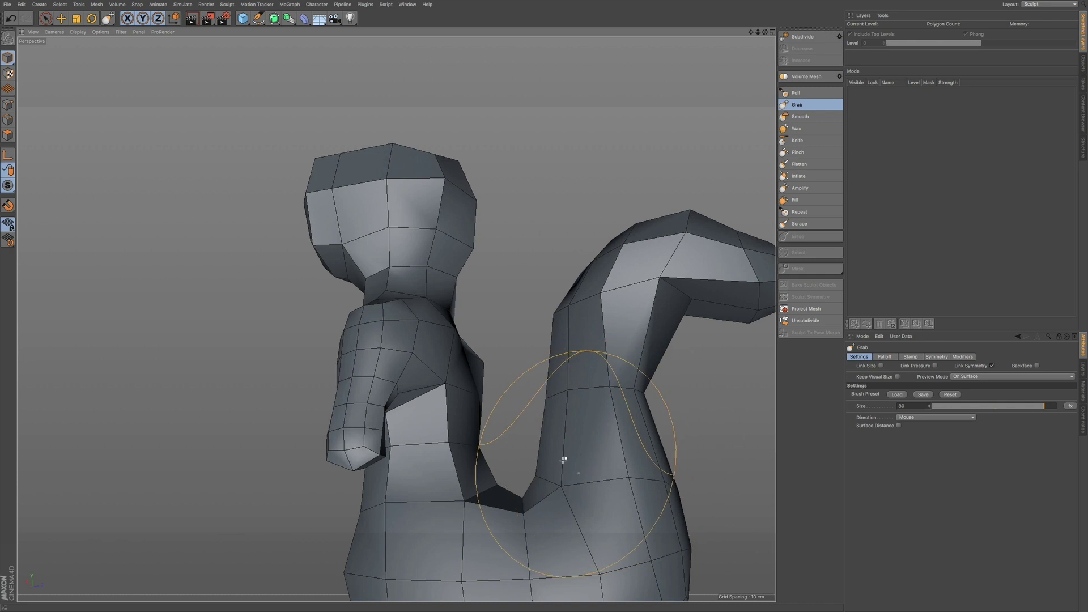
{"action": "left_click_drag", "start_coordinate": [563, 460], "coordinate": [620, 450], "text": "alt"}
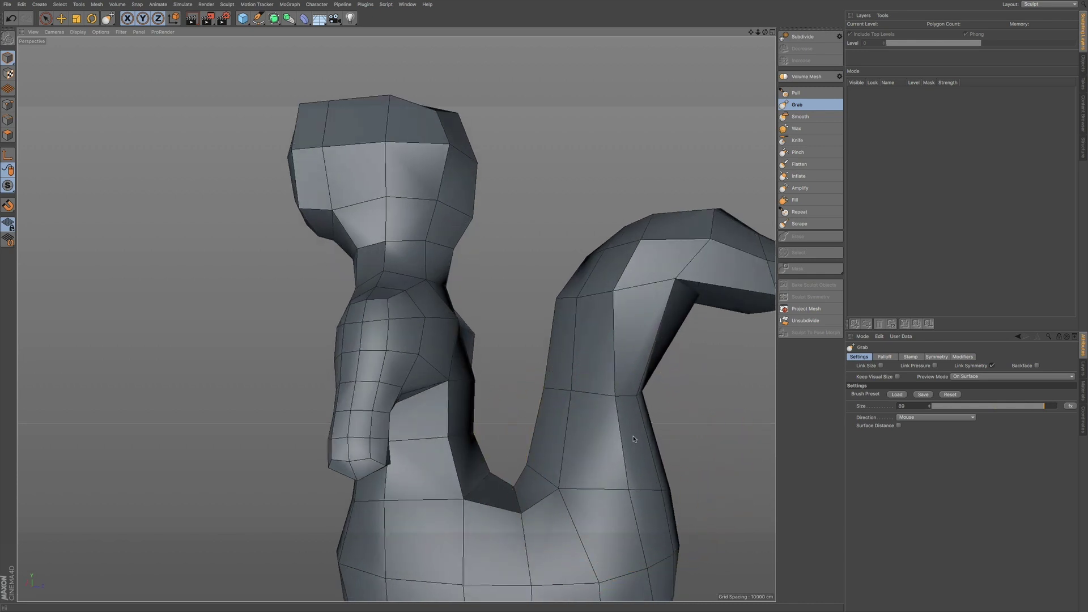
{"action": "left_click_drag", "start_coordinate": [651, 397], "coordinate": [685, 337], "text": "alt"}
{"action": "mouse_move", "coordinate": [695, 284]}
{"action": "left_mouse_down", "text": "alt"}
{"action": "mouse_move", "coordinate": [680, 267]}
{"action": "mouse_move", "coordinate": [624, 284]}
{"action": "mouse_move", "coordinate": [646, 298]}
{"action": "mouse_move", "coordinate": [544, 396]}
{"action": "mouse_move", "coordinate": [528, 448]}
{"action": "left_mouse_up", "text": "alt"}
{"action": "scroll", "coordinate": [656, 255], "scroll_direction": "down", "scroll_amount": 3}
{"action": "mouse_move", "coordinate": [610, 294]}
{"action": "left_mouse_down"}
{"action": "mouse_move", "coordinate": [618, 281]}
{"action": "mouse_move", "coordinate": [605, 262]}
{"action": "left_mouse_up"}
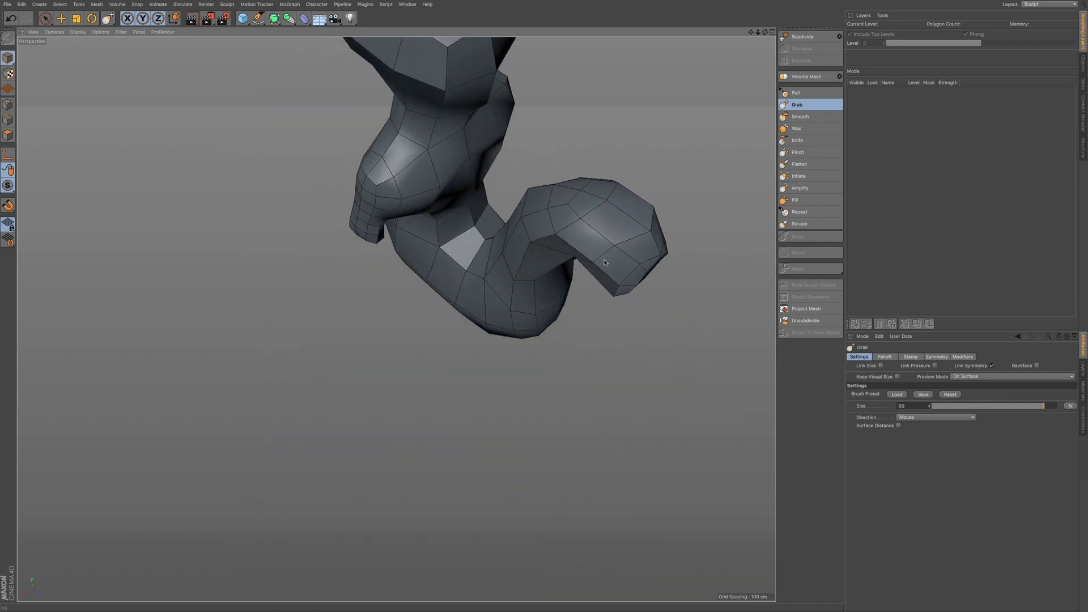
Step: Choose the Smooth brush and even out the tail from its tip down to the lower bend
{"action": "left_click", "coordinate": [807, 117]}
{"action": "mouse_move", "coordinate": [627, 248]}
{"action": "left_mouse_down", "text": "alt"}
{"action": "mouse_move", "coordinate": [610, 199]}
{"action": "mouse_move", "coordinate": [624, 275]}
{"action": "mouse_move", "coordinate": [593, 292]}
{"action": "left_mouse_up", "text": "alt"}
{"action": "left_click_drag", "start_coordinate": [563, 352], "coordinate": [548, 383], "text": "alt"}
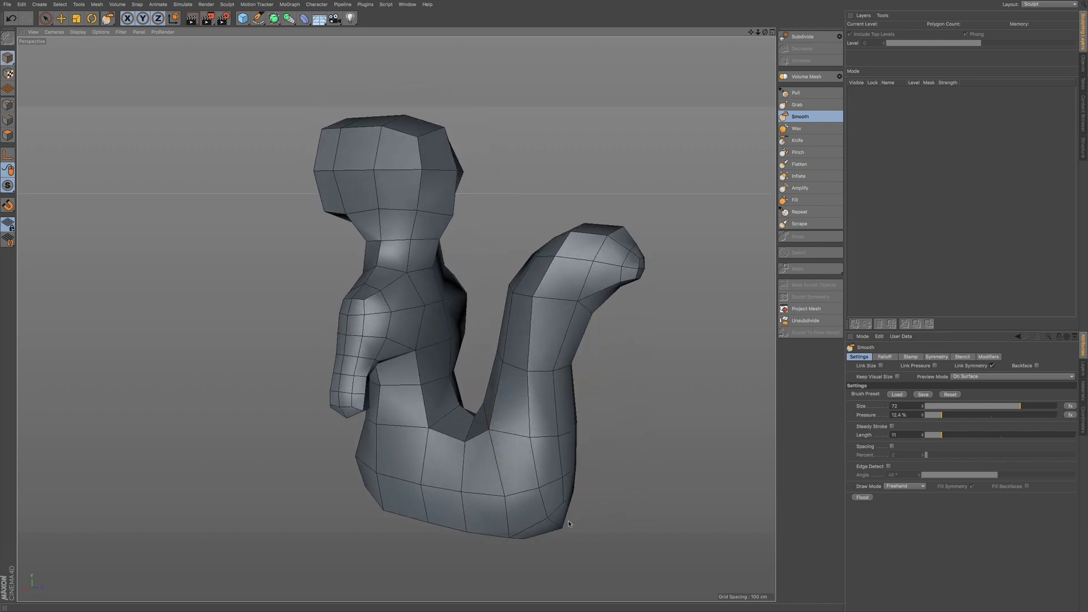
{"action": "left_click_drag", "start_coordinate": [554, 486], "coordinate": [520, 472], "text": "alt"}
{"action": "mouse_move", "coordinate": [498, 378]}
{"action": "left_mouse_down"}
{"action": "mouse_move", "coordinate": [525, 278]}
{"action": "mouse_move", "coordinate": [590, 292]}
{"action": "mouse_move", "coordinate": [567, 289]}
{"action": "left_mouse_up"}
{"action": "left_click_drag", "start_coordinate": [545, 327], "coordinate": [559, 311], "text": "alt"}
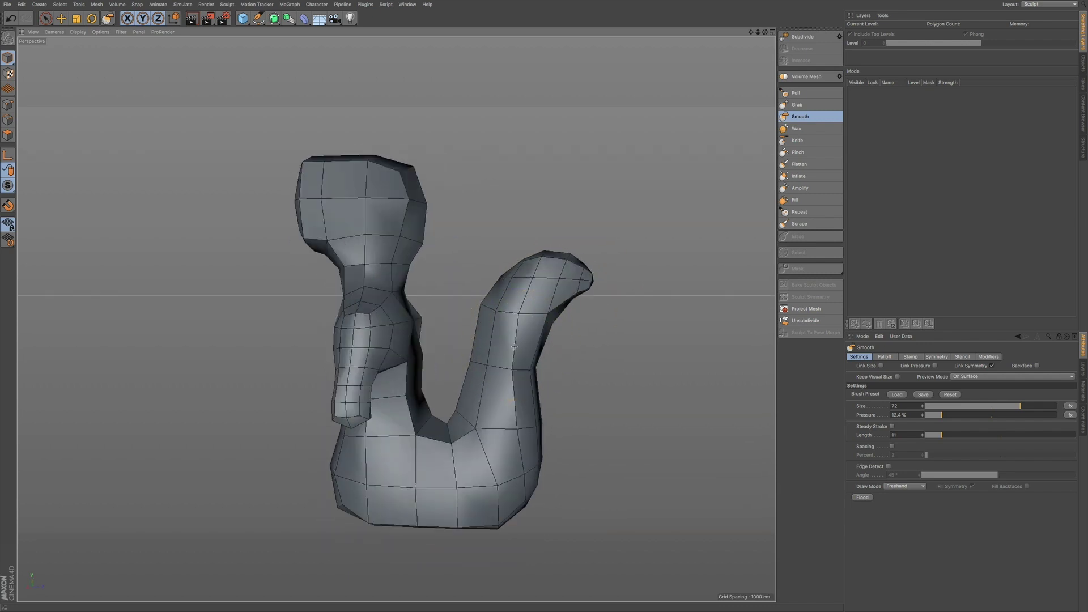
{"action": "mouse_move", "coordinate": [511, 371]}
{"action": "left_mouse_down"}
{"action": "mouse_move", "coordinate": [504, 441]}
{"action": "mouse_move", "coordinate": [459, 420]}
{"action": "mouse_move", "coordinate": [448, 431]}
{"action": "mouse_move", "coordinate": [414, 417]}
{"action": "mouse_move", "coordinate": [416, 445]}
{"action": "mouse_move", "coordinate": [340, 464]}
{"action": "mouse_move", "coordinate": [420, 481]}
{"action": "mouse_move", "coordinate": [479, 464]}
{"action": "left_mouse_up"}
Step: Switch back to the Grab brush and adjust the middle of the character's back
{"action": "left_click_drag", "start_coordinate": [275, 341], "coordinate": [255, 348], "text": "alt"}
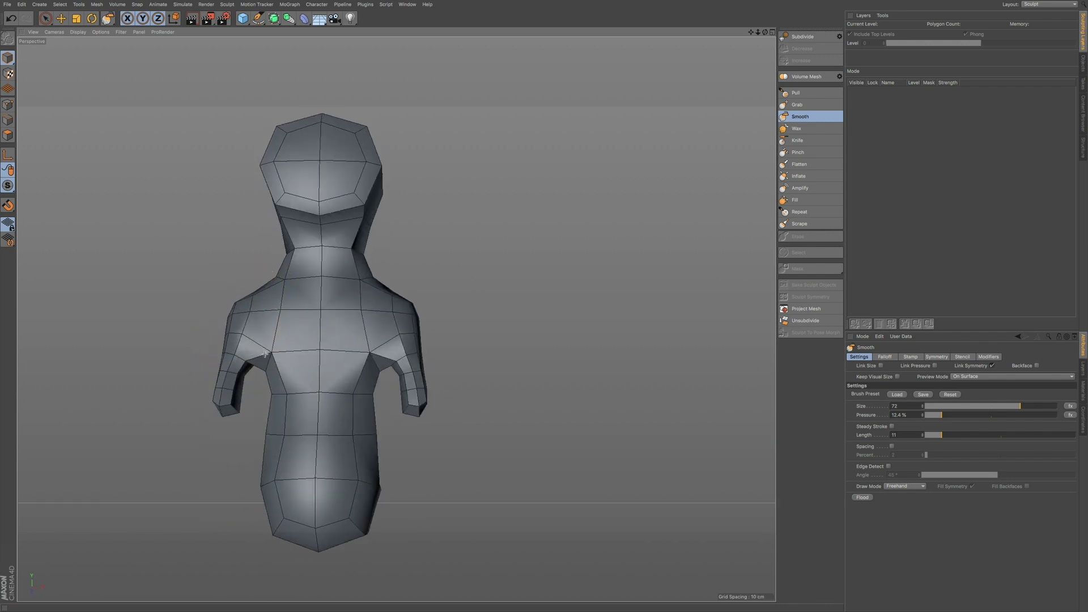
{"action": "left_click", "coordinate": [797, 104]}
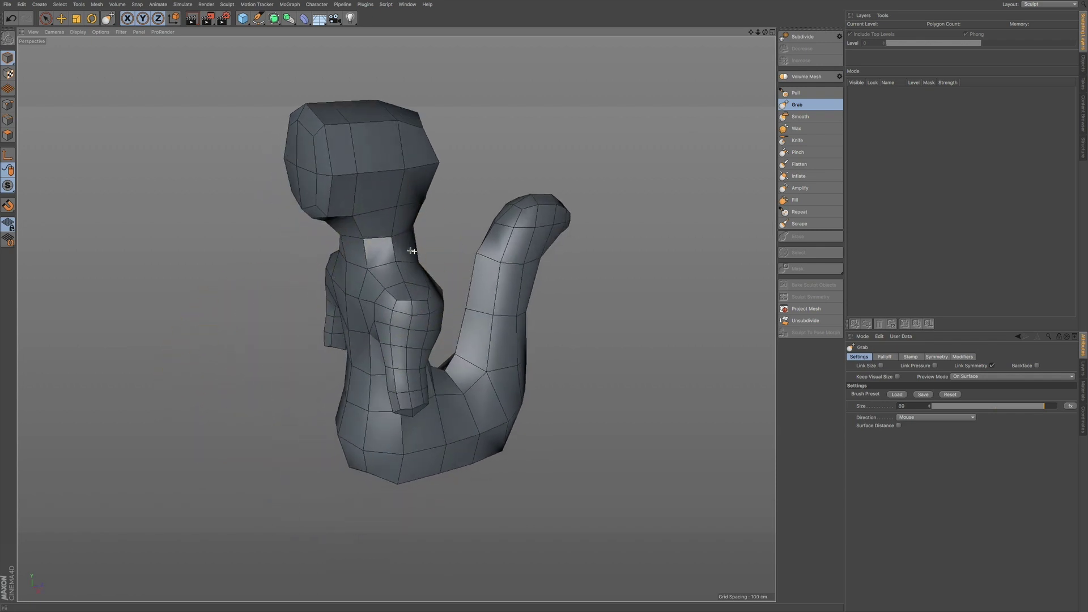
{"action": "left_click_drag", "start_coordinate": [391, 274], "coordinate": [425, 258], "text": "alt"}
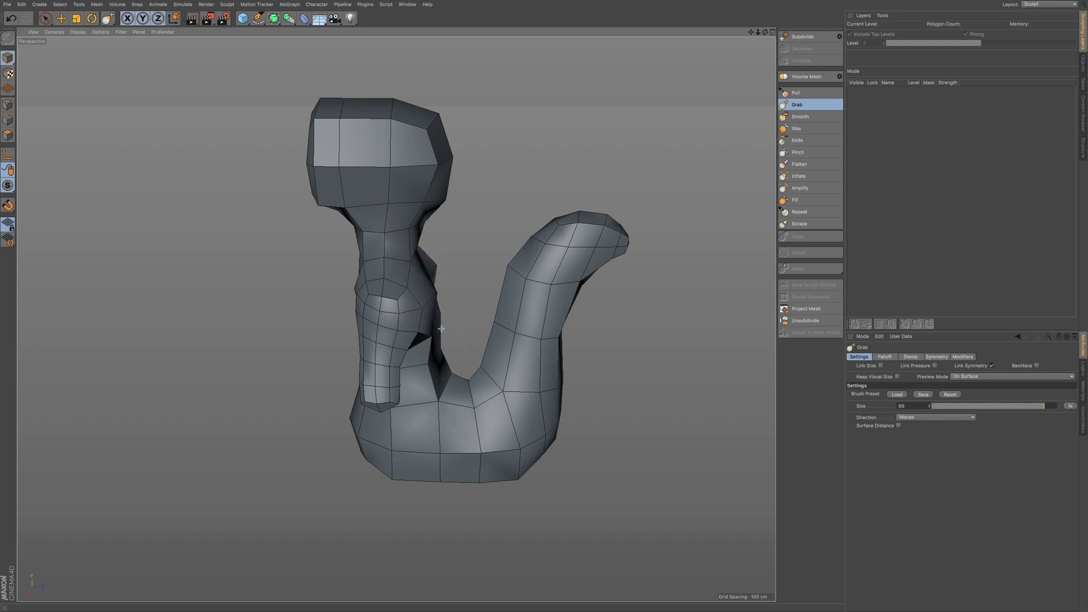
{"action": "mouse_move", "coordinate": [443, 327]}
{"action": "left_mouse_down"}
{"action": "mouse_move", "coordinate": [391, 354]}
{"action": "mouse_move", "coordinate": [358, 346]}
{"action": "left_mouse_up"}
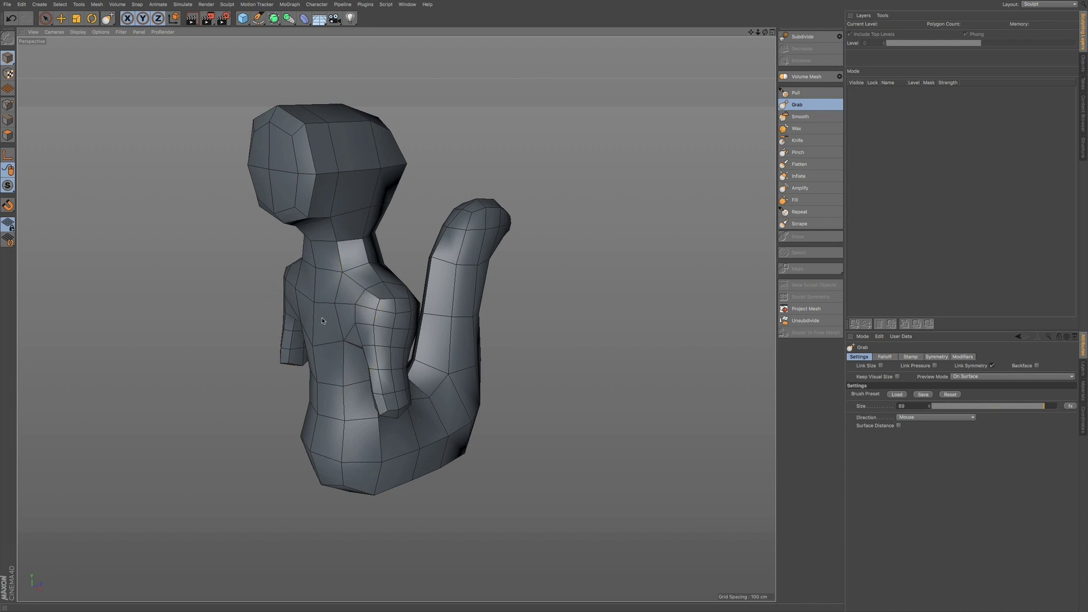
Step: Choose the Inflate brush, set its size to 69 and inflate the front of the head
{"action": "left_click", "coordinate": [804, 176]}
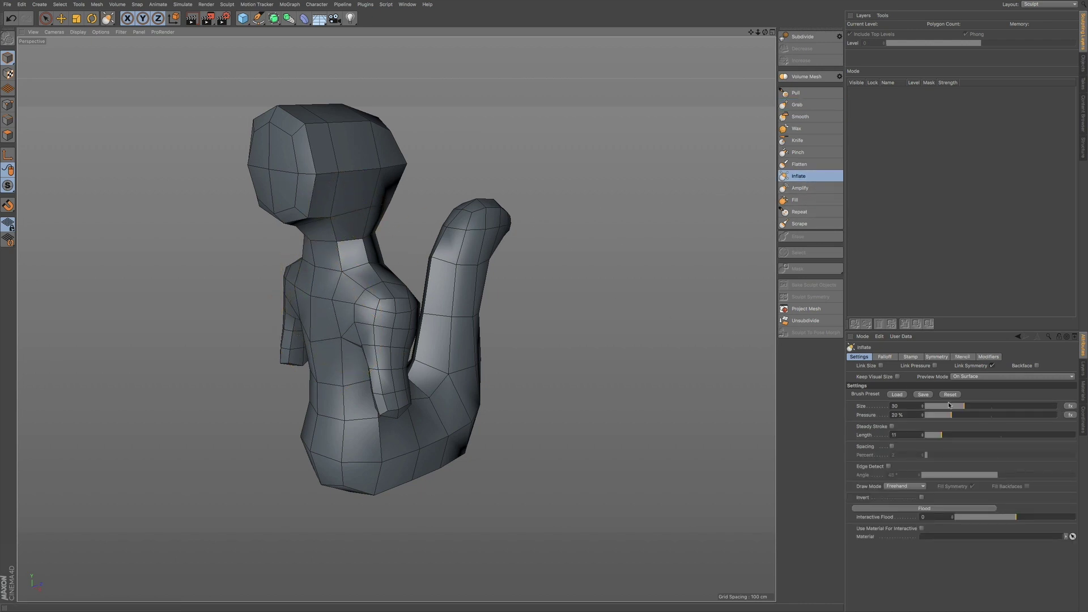
{"action": "left_click_drag", "start_coordinate": [964, 406], "coordinate": [996, 406]}
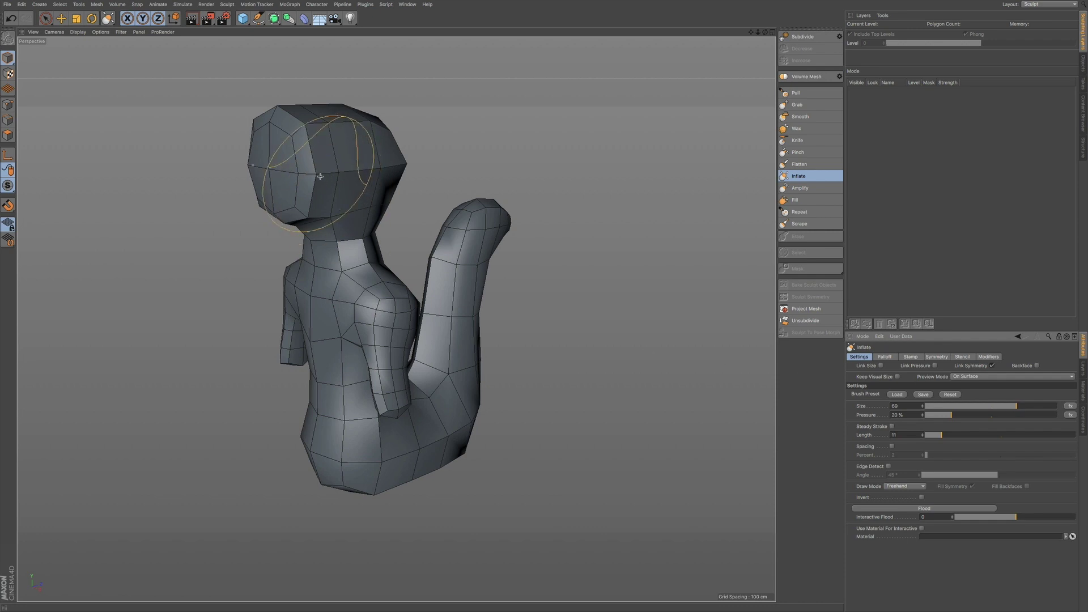
{"action": "left_click_drag", "start_coordinate": [304, 125], "coordinate": [261, 137]}
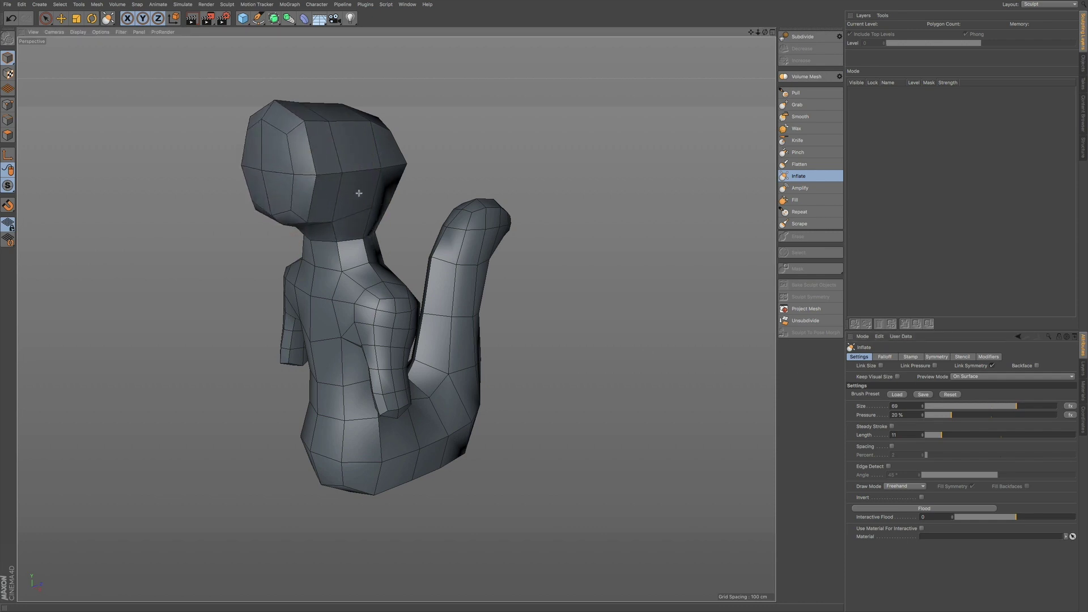
Step: Inflate the sides and back of the head to make it rounder
{"action": "left_click_drag", "start_coordinate": [377, 168], "coordinate": [409, 120], "text": "alt"}
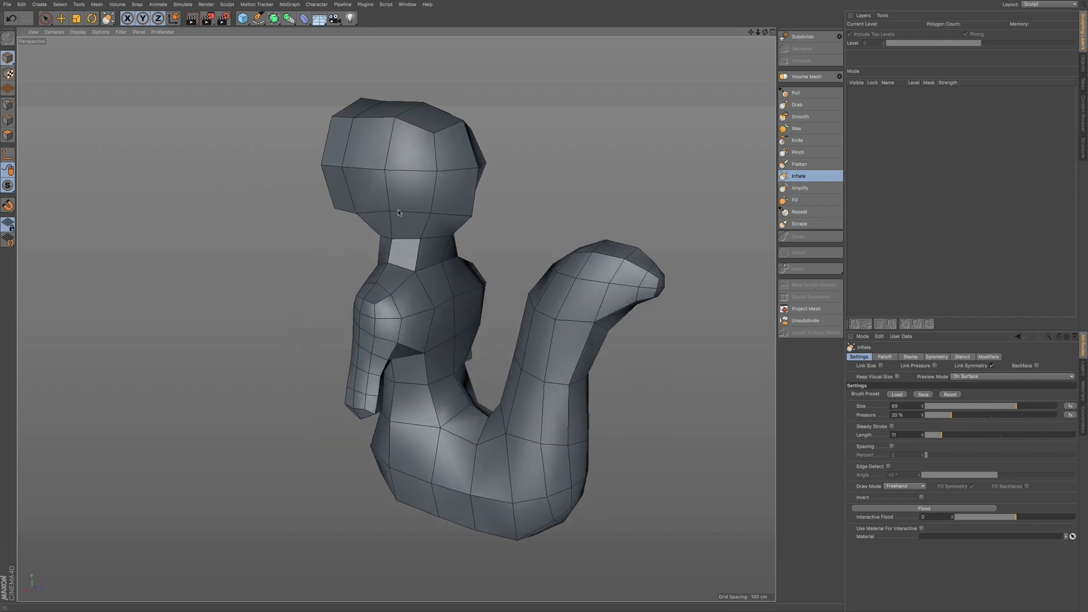
{"action": "left_click_drag", "start_coordinate": [394, 199], "coordinate": [244, 206], "text": "alt"}
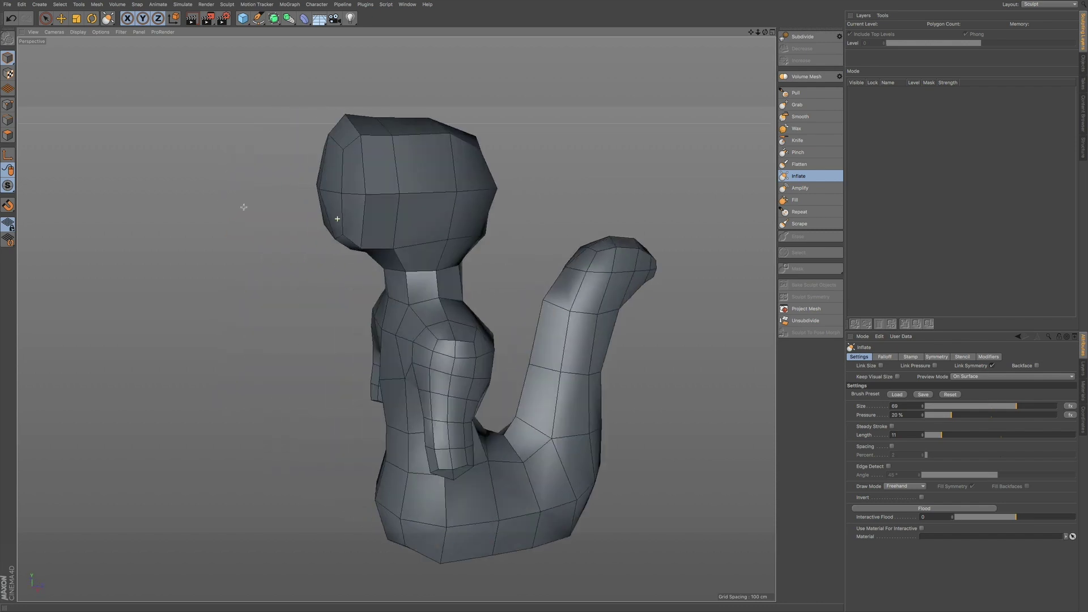
{"action": "mouse_move", "coordinate": [445, 212]}
{"action": "left_mouse_down", "text": "alt"}
{"action": "mouse_move", "coordinate": [420, 189]}
{"action": "mouse_move", "coordinate": [455, 119]}
{"action": "mouse_move", "coordinate": [505, 139]}
{"action": "mouse_move", "coordinate": [515, 124]}
{"action": "left_mouse_up", "text": "alt"}
{"action": "mouse_move", "coordinate": [481, 244]}
{"action": "left_mouse_down"}
{"action": "mouse_move", "coordinate": [512, 252]}
{"action": "mouse_move", "coordinate": [510, 223]}
{"action": "left_mouse_up"}
{"action": "mouse_move", "coordinate": [409, 219]}
{"action": "left_mouse_down", "text": "alt"}
{"action": "mouse_move", "coordinate": [429, 206]}
{"action": "mouse_move", "coordinate": [318, 211]}
{"action": "mouse_move", "coordinate": [266, 183]}
{"action": "mouse_move", "coordinate": [284, 186]}
{"action": "left_mouse_up", "text": "alt"}
{"action": "mouse_move", "coordinate": [381, 175]}
{"action": "left_mouse_down", "text": "alt"}
{"action": "mouse_move", "coordinate": [437, 175]}
{"action": "mouse_move", "coordinate": [493, 150]}
{"action": "mouse_move", "coordinate": [432, 151]}
{"action": "left_mouse_up", "text": "alt"}
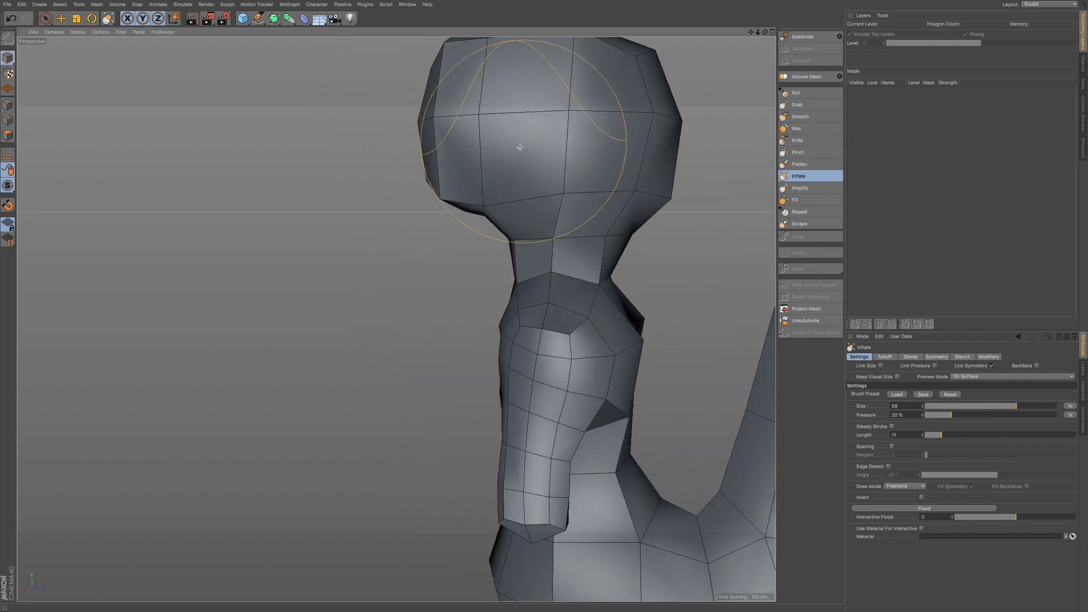
Step: Inflate the lower part of the face and the cheek area on the side of the head
{"action": "scroll", "coordinate": [522, 150], "scroll_direction": "down", "scroll_amount": 5}
{"action": "left_click_drag", "start_coordinate": [522, 171], "coordinate": [652, 170], "text": "alt"}
{"action": "middle_click_drag", "start_coordinate": [486, 150], "coordinate": [444, 231], "text": "alt"}
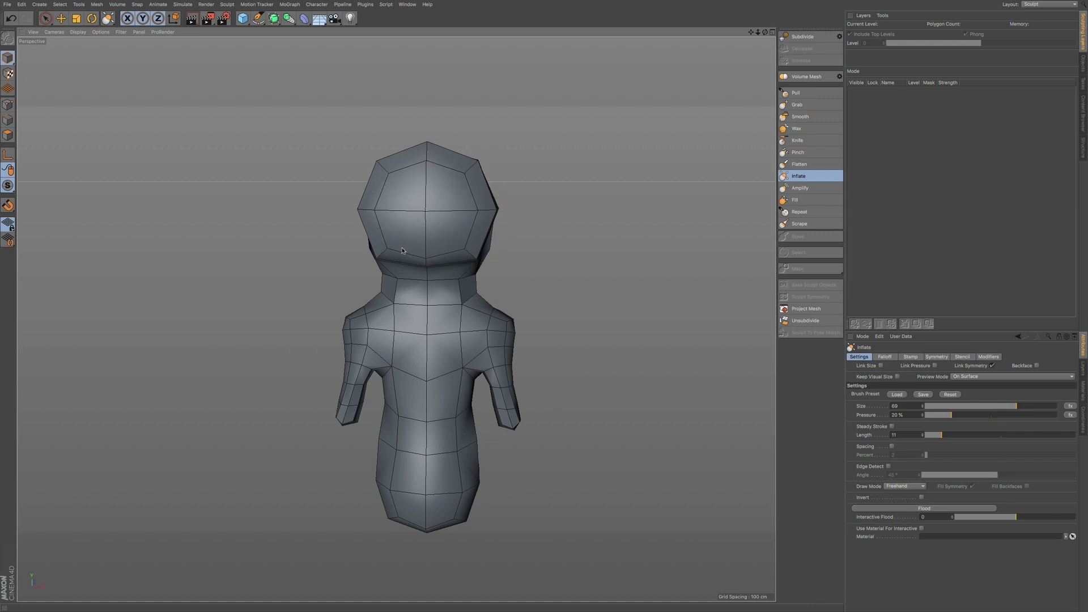
{"action": "left_click_drag", "start_coordinate": [411, 252], "coordinate": [448, 255]}
{"action": "mouse_move", "coordinate": [472, 193]}
{"action": "left_mouse_down", "text": "alt"}
{"action": "mouse_move", "coordinate": [484, 176]}
{"action": "mouse_move", "coordinate": [452, 237]}
{"action": "mouse_move", "coordinate": [499, 205]}
{"action": "left_mouse_up", "text": "alt"}
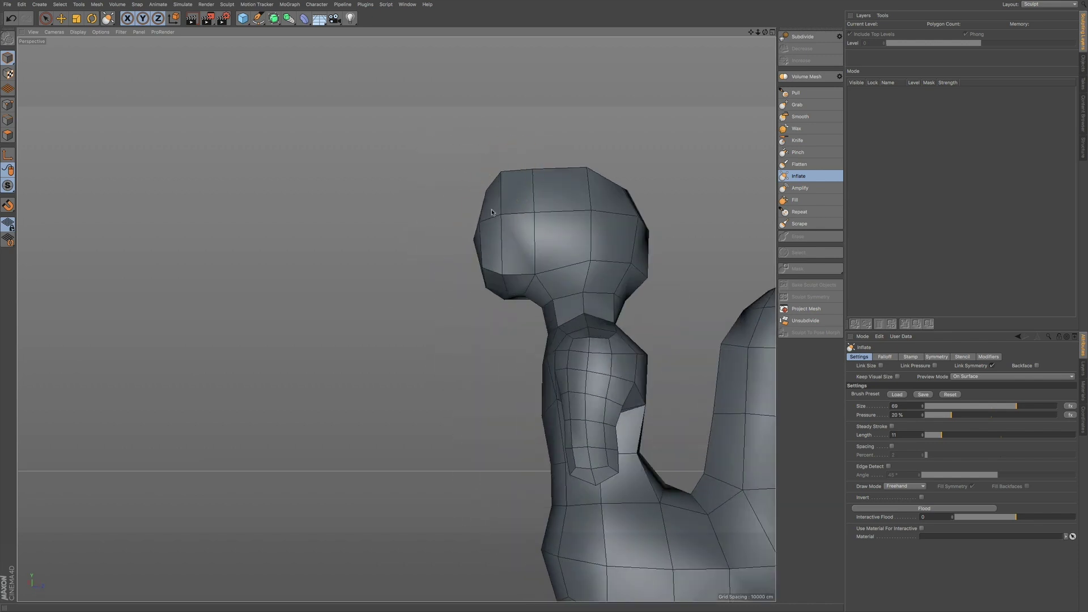
{"action": "left_click_drag", "start_coordinate": [530, 258], "coordinate": [569, 261]}
{"action": "left_click_drag", "start_coordinate": [618, 237], "coordinate": [628, 261]}
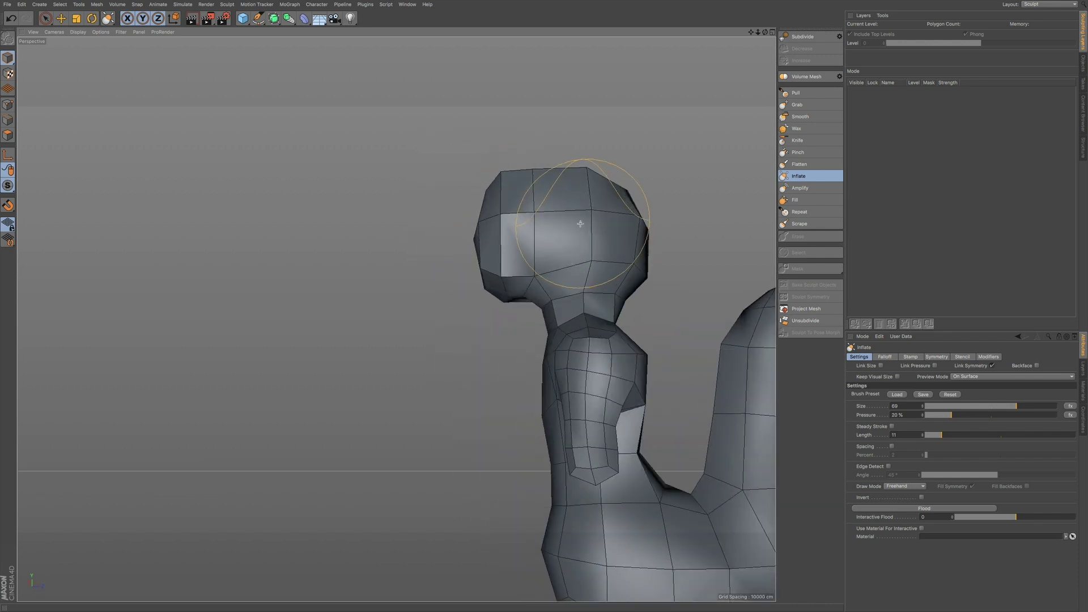
Step: Inflate the upper side and the upper back of the head to round out its crown
{"action": "left_click_drag", "start_coordinate": [579, 222], "coordinate": [570, 204], "text": "alt"}
{"action": "mouse_move", "coordinate": [481, 218]}
{"action": "left_mouse_down", "text": "alt"}
{"action": "mouse_move", "coordinate": [454, 199]}
{"action": "mouse_move", "coordinate": [498, 134]}
{"action": "mouse_move", "coordinate": [507, 258]}
{"action": "mouse_move", "coordinate": [543, 235]}
{"action": "mouse_move", "coordinate": [569, 314]}
{"action": "mouse_move", "coordinate": [667, 295]}
{"action": "left_mouse_up", "text": "alt"}
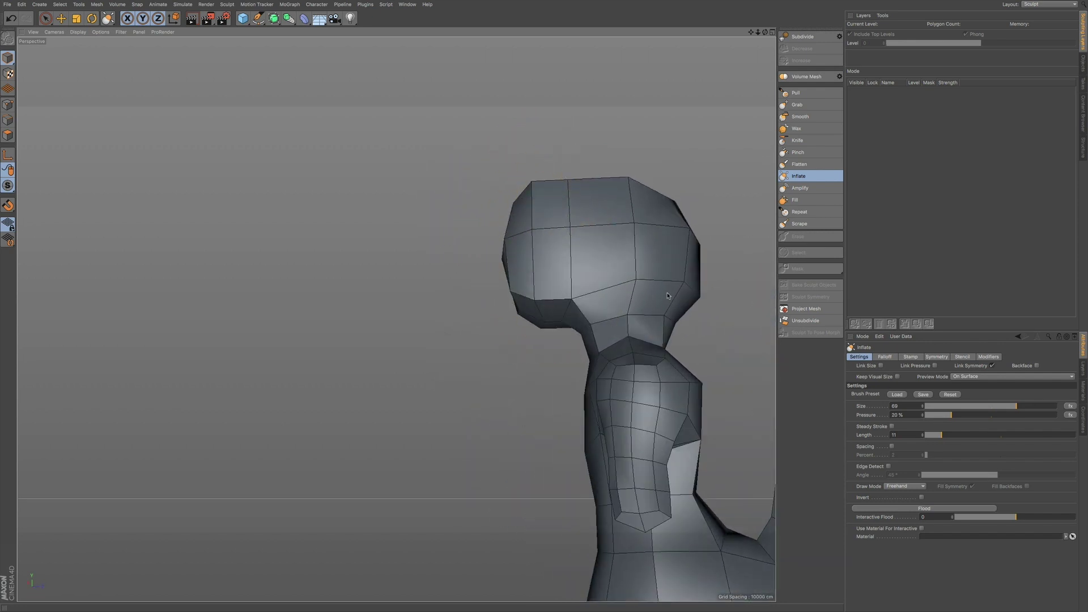
{"action": "left_click_drag", "start_coordinate": [663, 218], "coordinate": [614, 194]}
{"action": "mouse_move", "coordinate": [614, 194]}
{"action": "left_mouse_down", "text": "alt"}
{"action": "mouse_move", "coordinate": [646, 221]}
{"action": "mouse_move", "coordinate": [590, 130]}
{"action": "left_mouse_up", "text": "alt"}
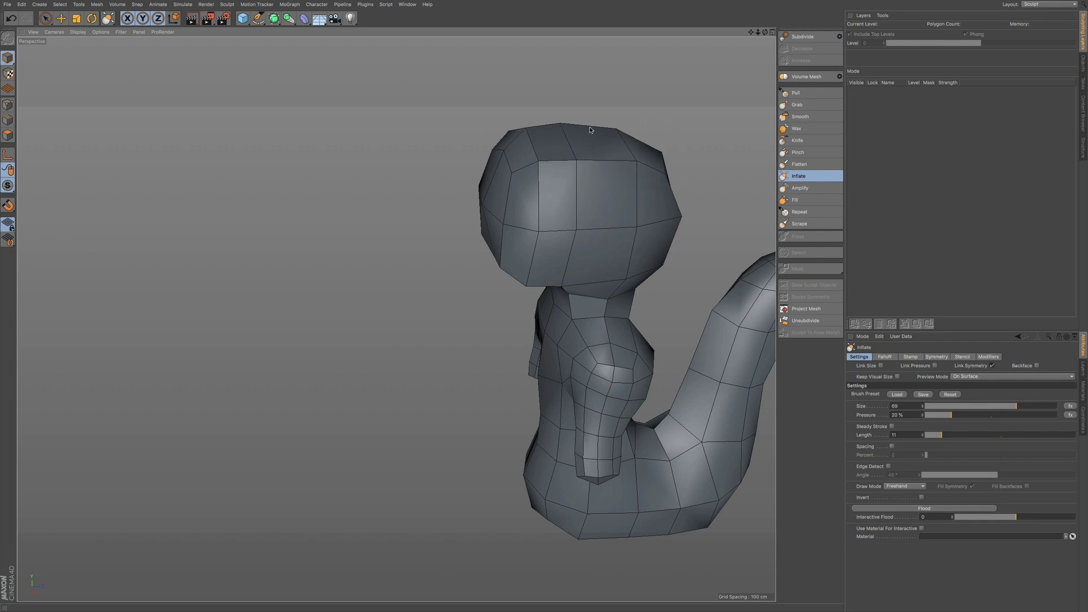
{"action": "mouse_move", "coordinate": [656, 152]}
{"action": "left_mouse_down"}
{"action": "mouse_move", "coordinate": [669, 227]}
{"action": "mouse_move", "coordinate": [625, 259]}
{"action": "mouse_move", "coordinate": [703, 199]}
{"action": "left_mouse_up"}
Step: Choose the Smooth brush, set its size to 22 and pressure to 28.3 %, and smooth the neck area
{"action": "left_click_drag", "start_coordinate": [523, 271], "coordinate": [466, 283], "text": "alt"}
{"action": "middle_click_drag", "start_coordinate": [562, 266], "coordinate": [515, 218], "text": "alt"}
{"action": "left_click_drag", "start_coordinate": [525, 236], "coordinate": [433, 240], "text": "alt"}
{"action": "middle_click_drag", "start_coordinate": [561, 221], "coordinate": [488, 213], "text": "alt"}
{"action": "left_click", "coordinate": [799, 116]}
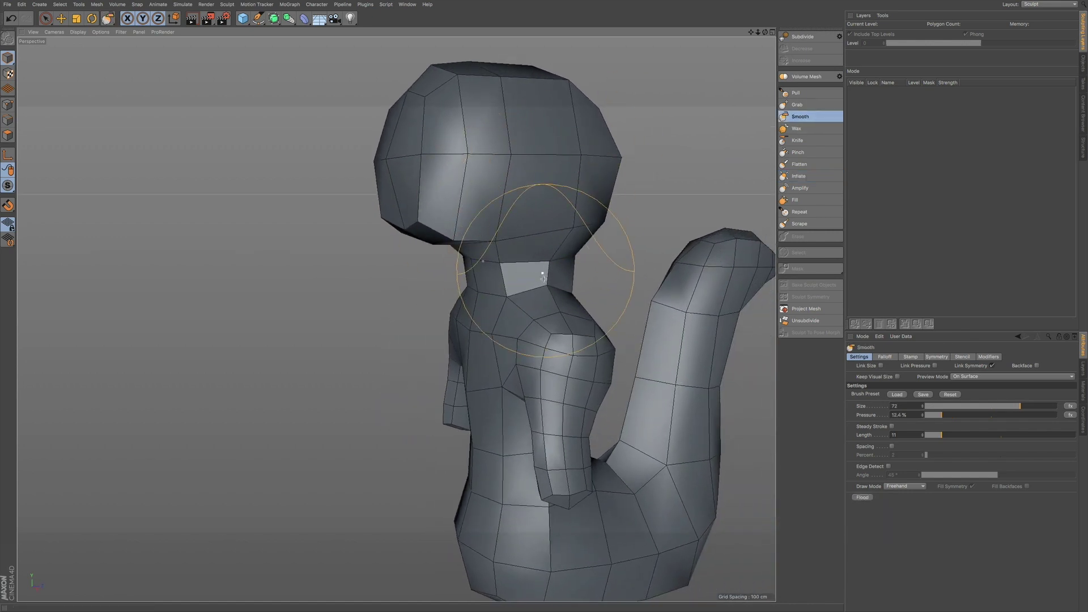
{"action": "left_click", "coordinate": [999, 407]}
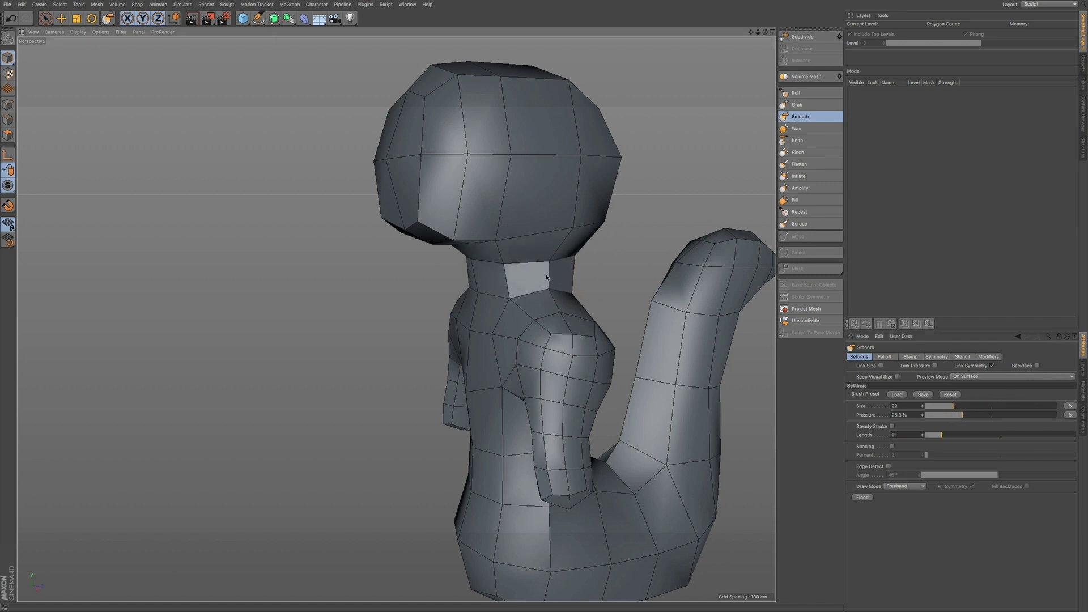
{"action": "mouse_move", "coordinate": [555, 290]}
{"action": "left_mouse_down", "text": "alt"}
{"action": "mouse_move", "coordinate": [588, 286]}
{"action": "mouse_move", "coordinate": [447, 295]}
{"action": "left_mouse_up", "text": "alt"}
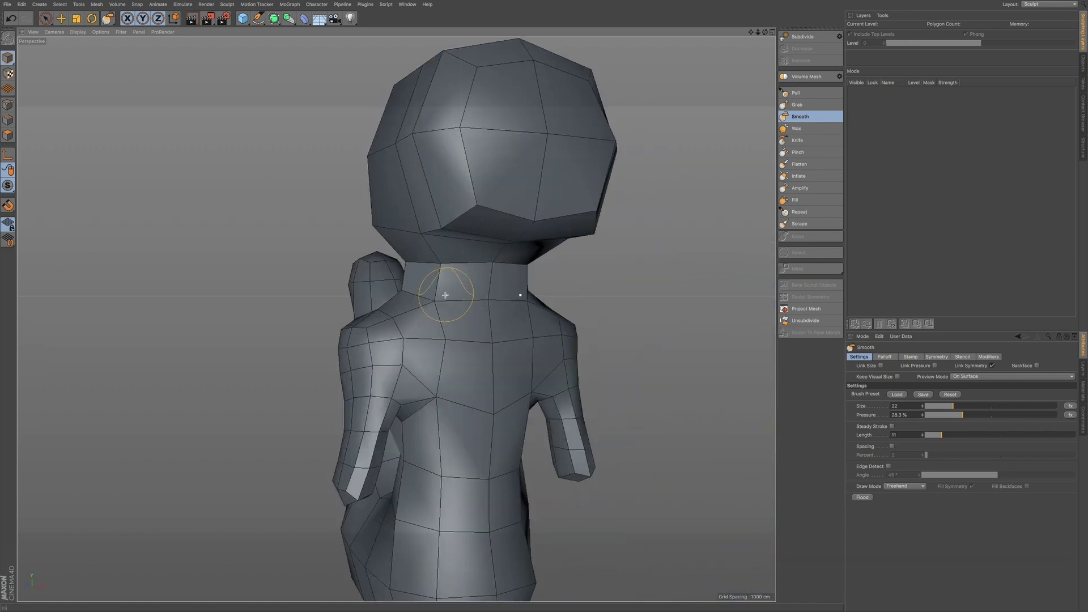
Step: Switch to the Model layout and activate point mode for the character mesh
{"action": "left_click", "coordinate": [1042, 10]}
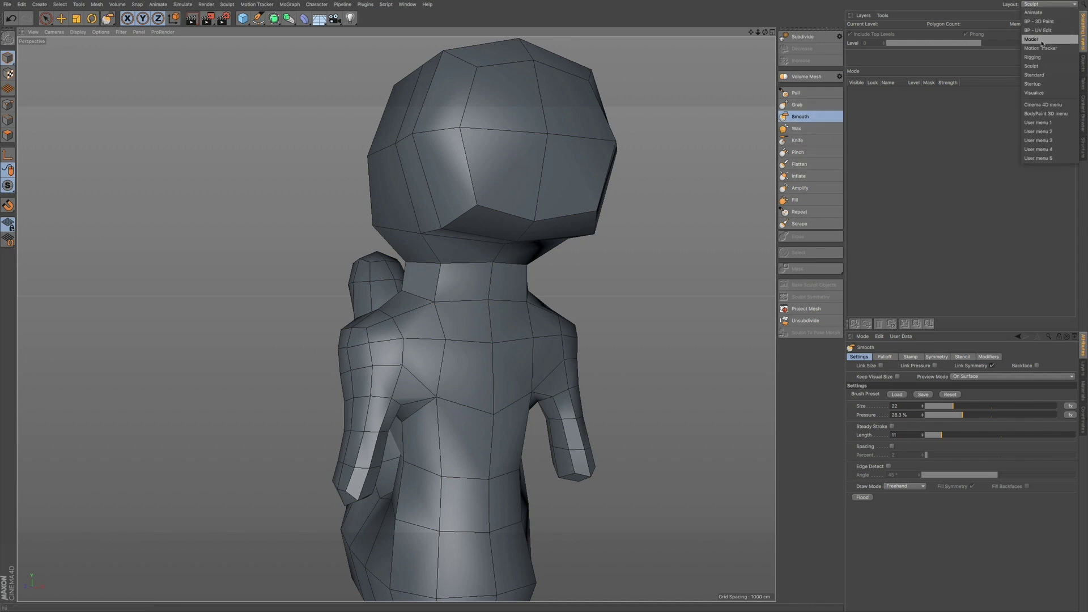
{"action": "left_click", "coordinate": [1044, 45]}
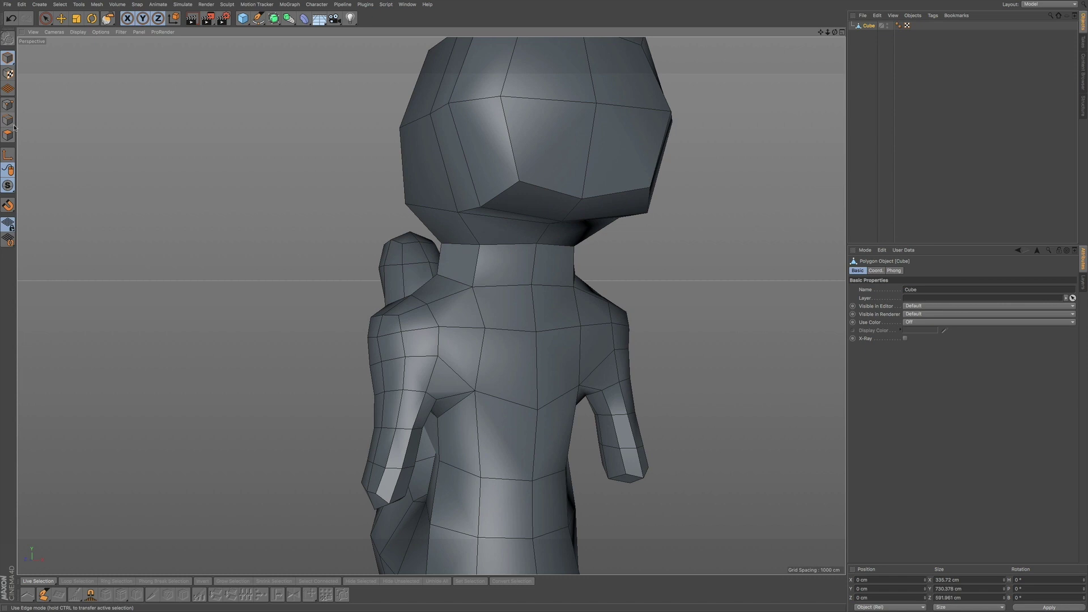
{"action": "left_click", "coordinate": [12, 109]}
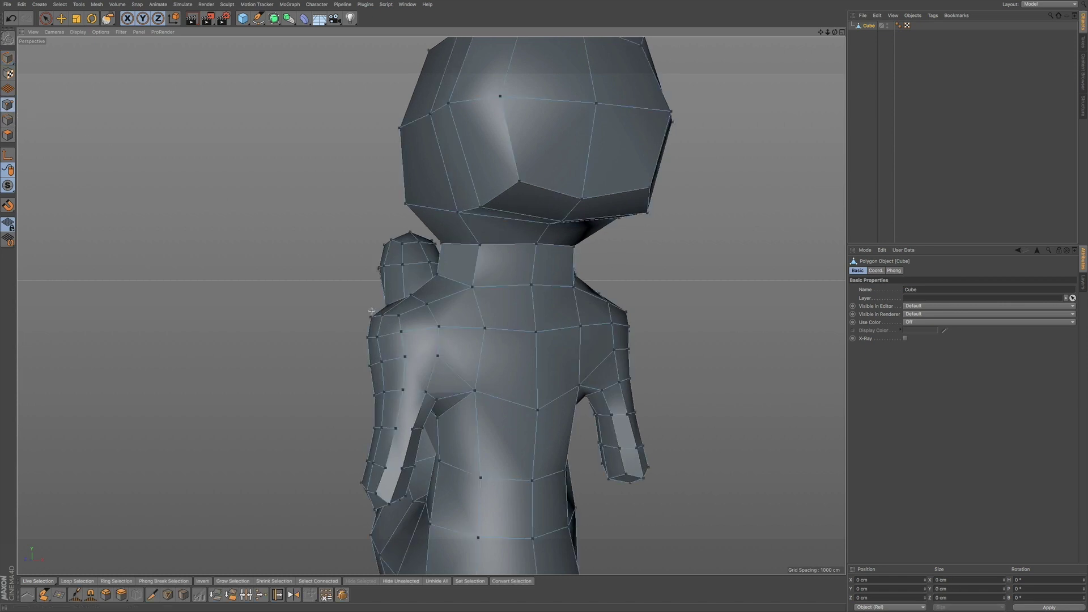
Step: Add one loop cut around the neck at an offset of about 54 %
{"action": "key", "text": "k"}
{"action": "key", "text": "l"}
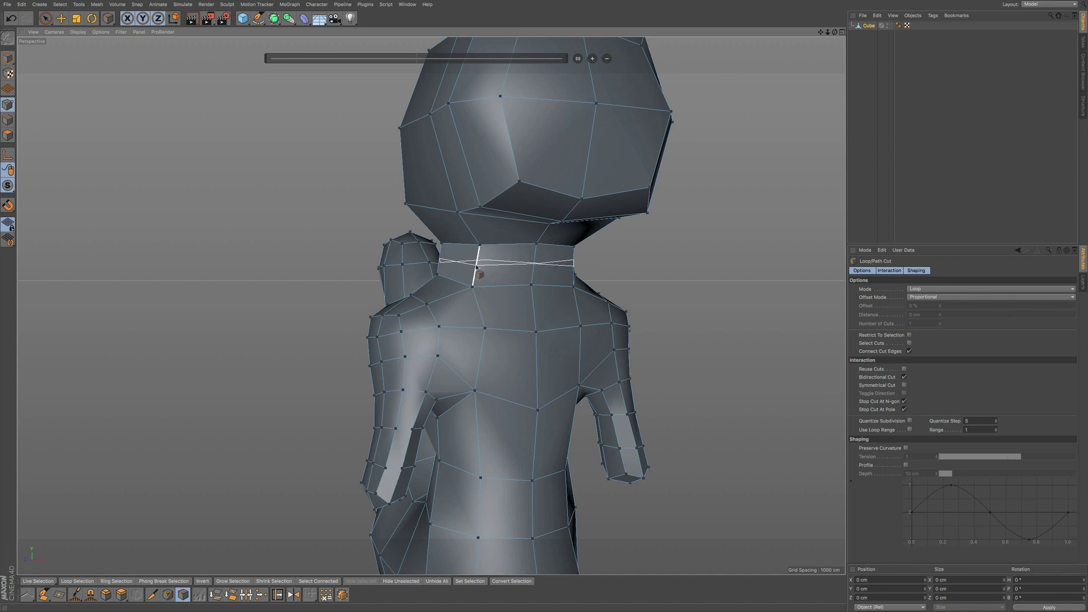
{"action": "left_click", "coordinate": [477, 268]}
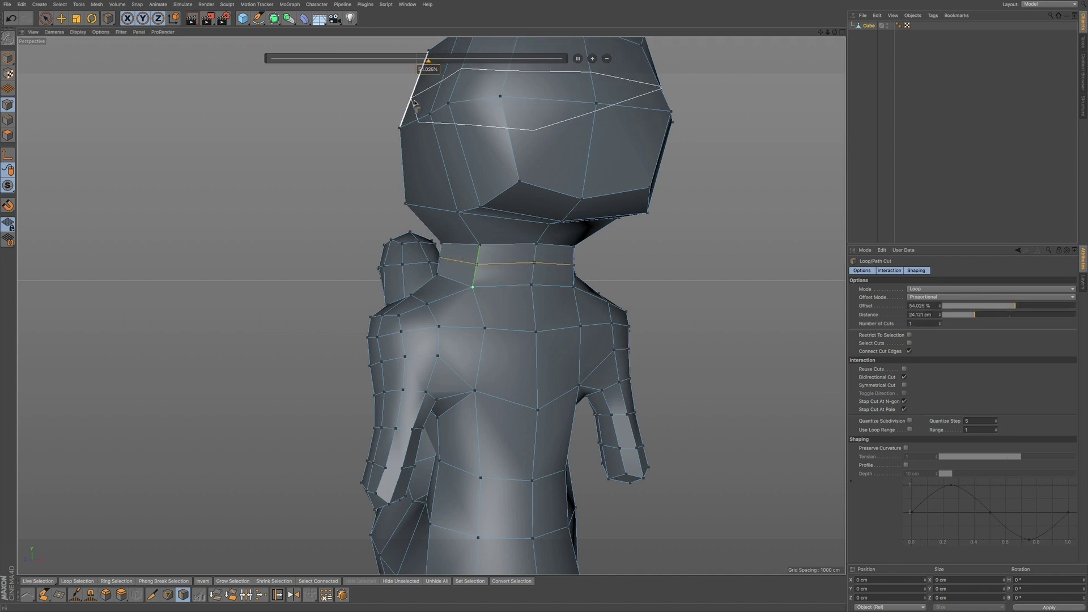
Step: Set the offset of the neck loop cut to 50 %
{"action": "middle_click_drag", "start_coordinate": [417, 104], "coordinate": [481, 164], "text": "alt"}
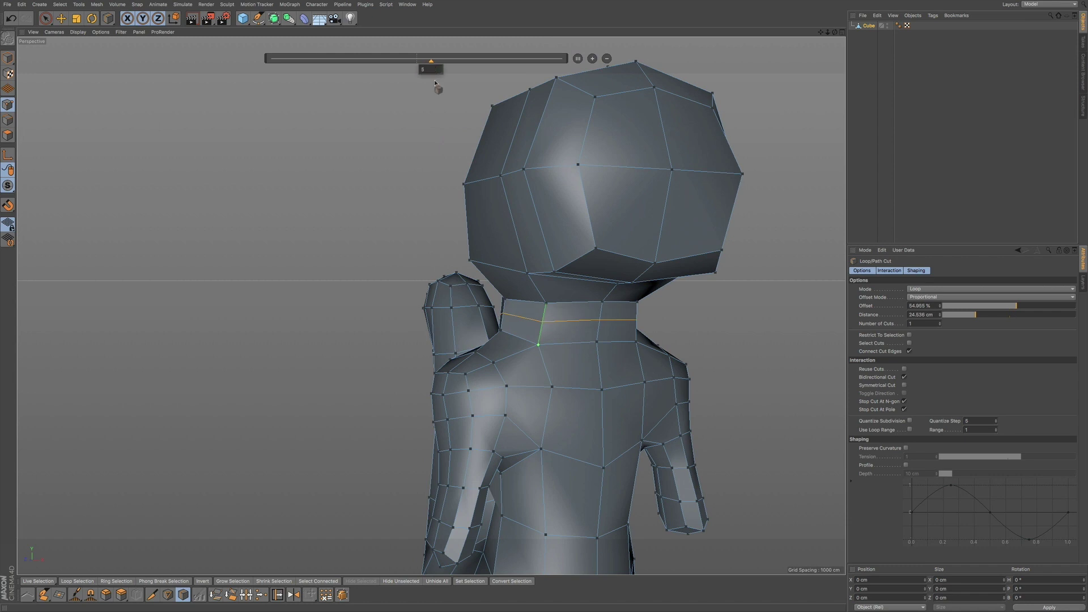
{"action": "type", "text": "0"}
{"action": "key", "text": "Return"}
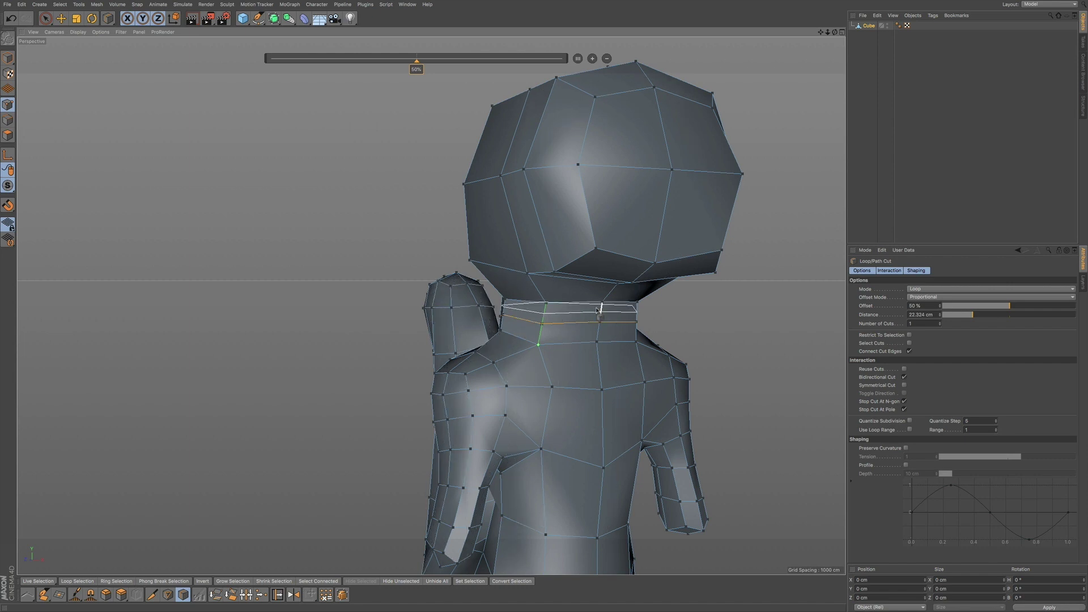
Step: Return to the Sculpt layout and switch the character from point mode to model mode
{"action": "left_click", "coordinate": [1040, 6]}
{"action": "left_click", "coordinate": [1040, 68]}
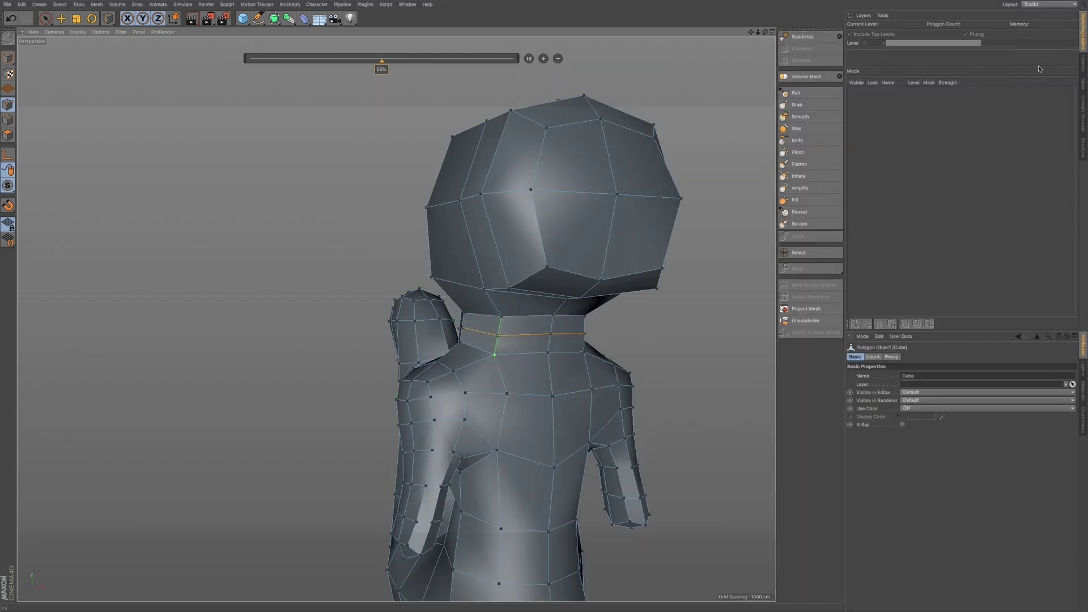
{"action": "left_click", "coordinate": [8, 57]}
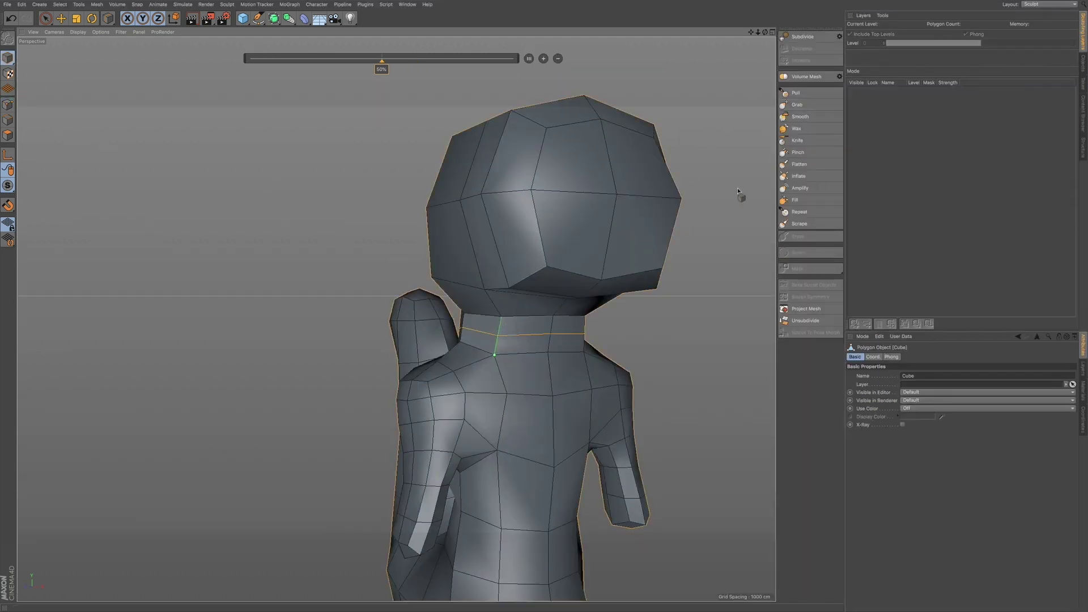
Step: Smooth the newly cut neck loop from the front, sides and back with the Smooth brush
{"action": "left_click", "coordinate": [811, 117]}
{"action": "mouse_move", "coordinate": [579, 325]}
{"action": "left_mouse_down"}
{"action": "mouse_move", "coordinate": [544, 335]}
{"action": "mouse_move", "coordinate": [589, 323]}
{"action": "mouse_move", "coordinate": [470, 323]}
{"action": "mouse_move", "coordinate": [520, 336]}
{"action": "left_mouse_up"}
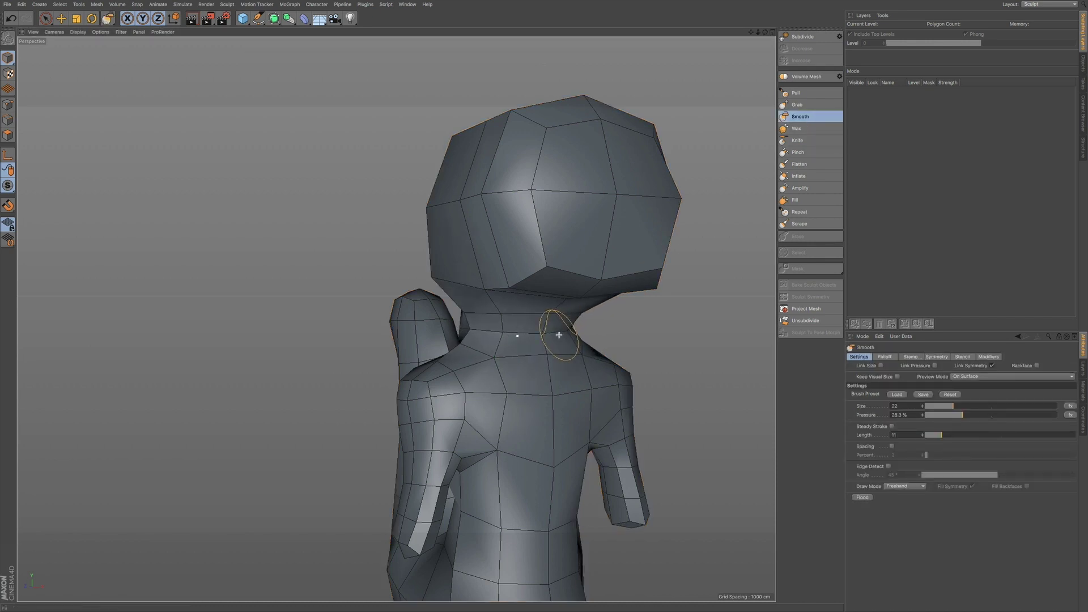
{"action": "mouse_move", "coordinate": [547, 335]}
{"action": "left_mouse_down", "text": "alt"}
{"action": "mouse_move", "coordinate": [509, 327]}
{"action": "mouse_move", "coordinate": [567, 322]}
{"action": "mouse_move", "coordinate": [513, 337]}
{"action": "mouse_move", "coordinate": [422, 337]}
{"action": "left_mouse_up", "text": "alt"}
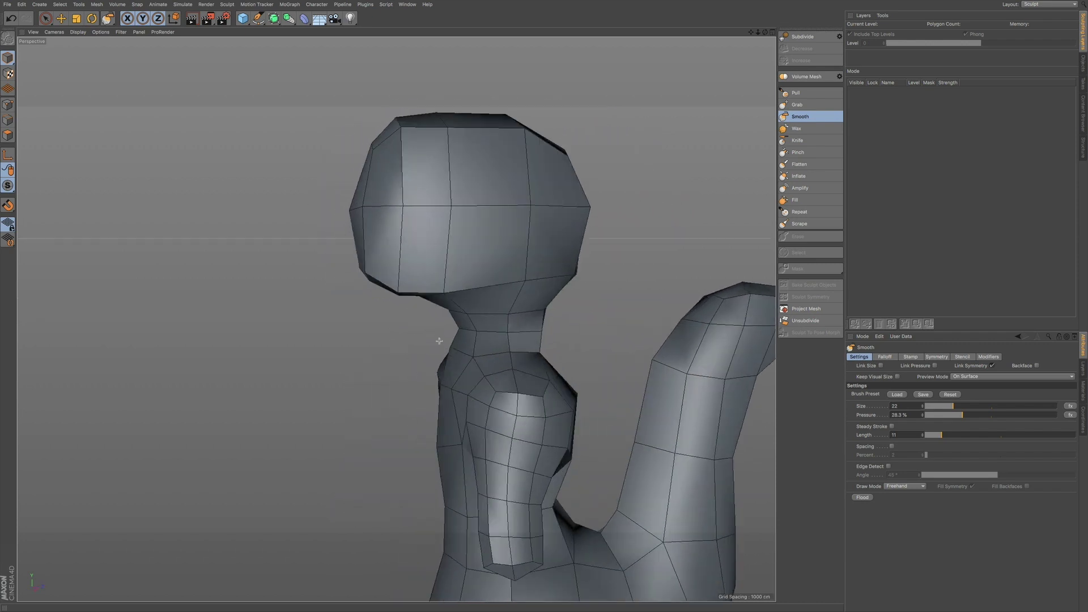
{"action": "left_click_drag", "start_coordinate": [529, 336], "coordinate": [495, 327], "text": "alt"}
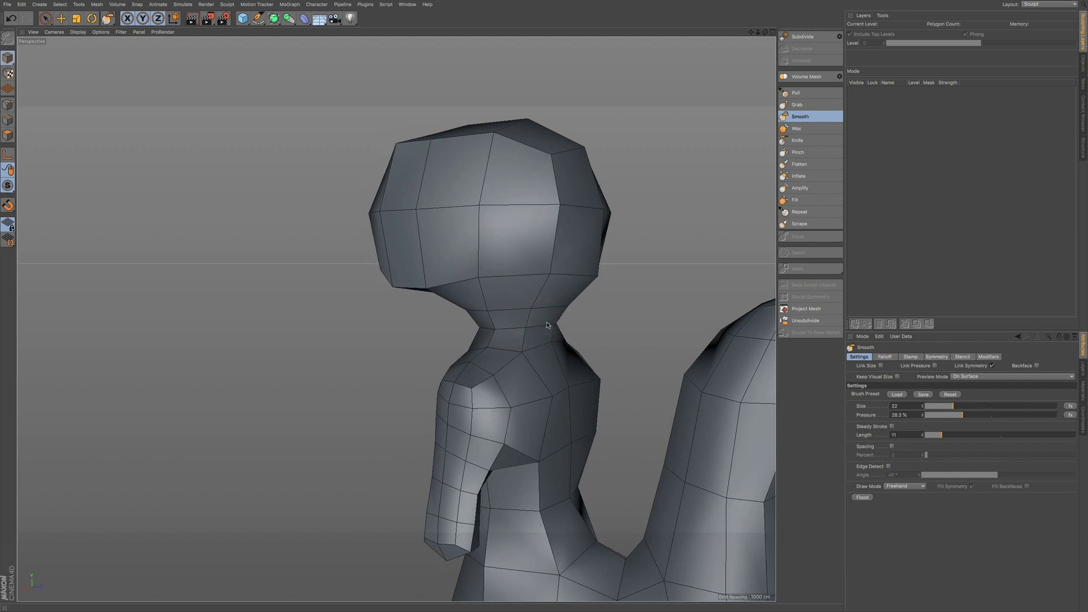
{"action": "left_click_drag", "start_coordinate": [516, 337], "coordinate": [475, 335], "text": "alt"}
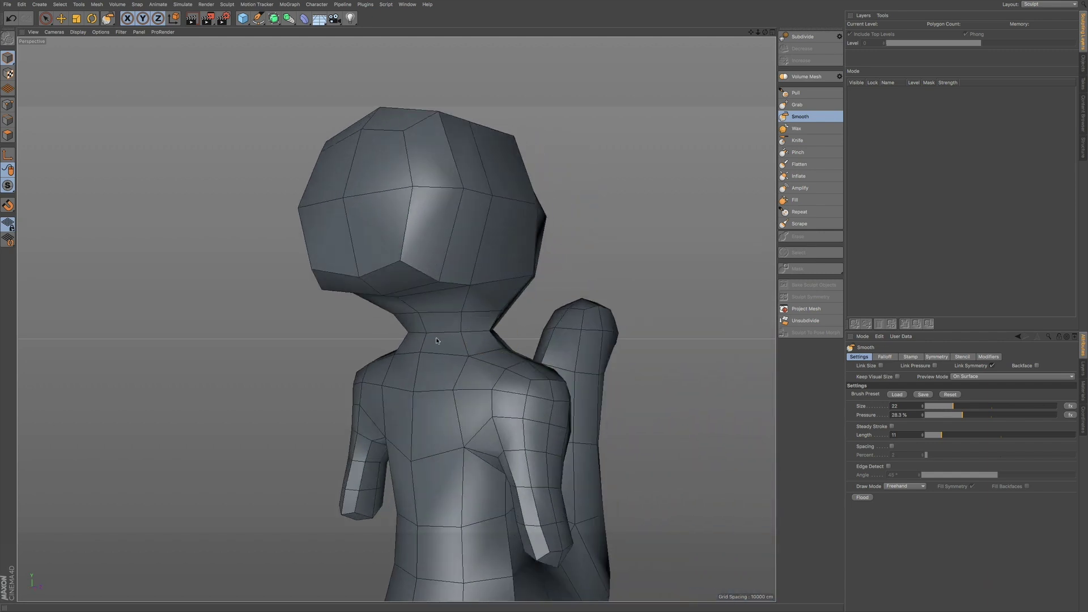
{"action": "left_click_drag", "start_coordinate": [494, 329], "coordinate": [529, 328], "text": "alt"}
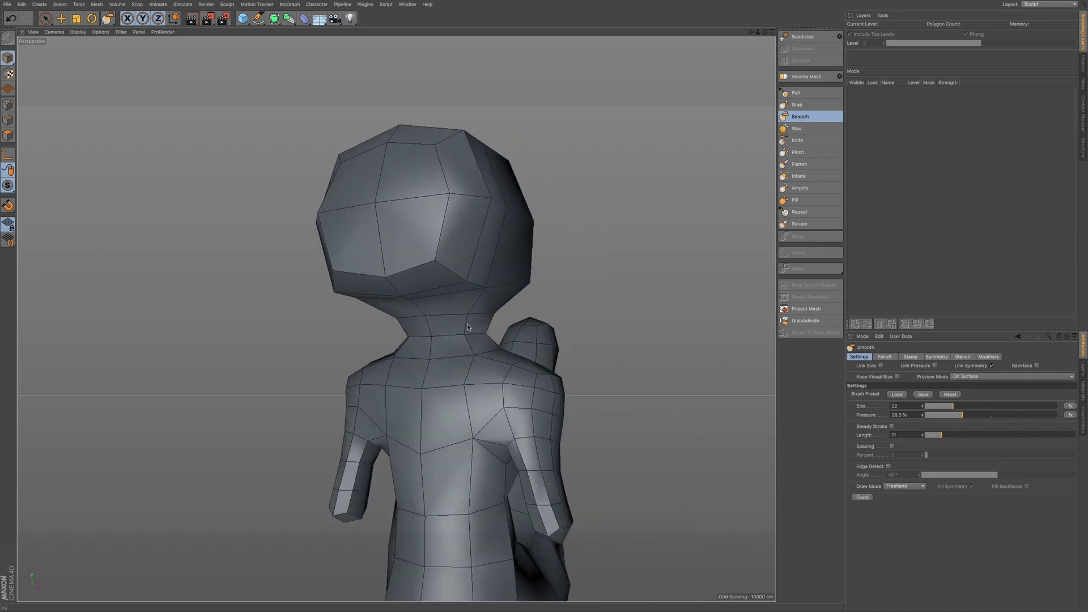
{"action": "left_click_drag", "start_coordinate": [461, 336], "coordinate": [587, 323], "text": "alt"}
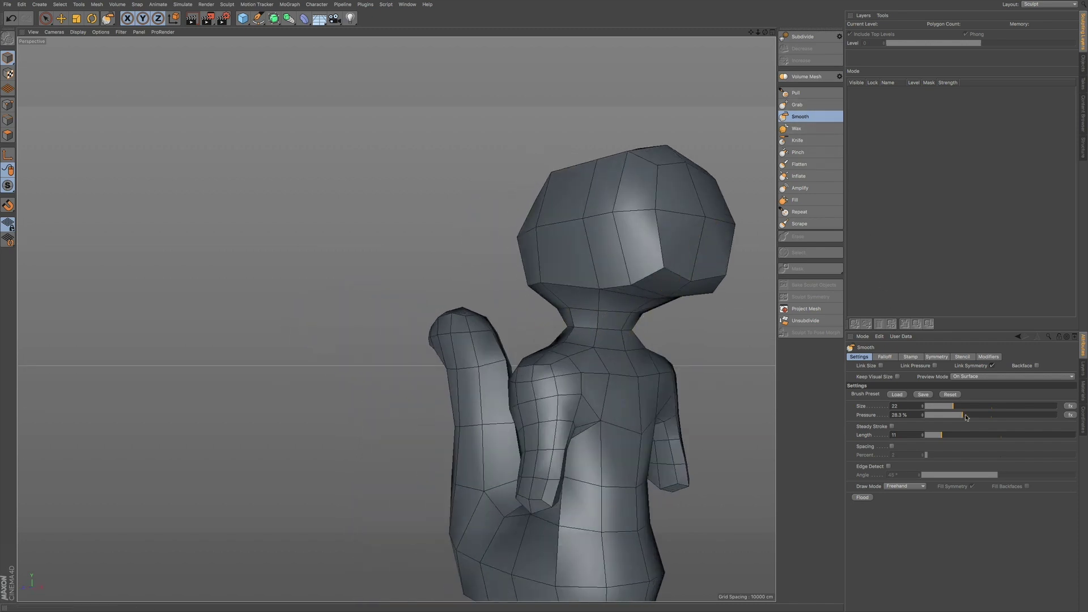
Step: Raise the Smooth brush pressure to 44.3 % and smooth the neck and its transition into the upper back
{"action": "left_click_drag", "start_coordinate": [965, 417], "coordinate": [982, 419]}
{"action": "mouse_move", "coordinate": [625, 327]}
{"action": "left_mouse_down"}
{"action": "mouse_move", "coordinate": [608, 332]}
{"action": "mouse_move", "coordinate": [632, 340]}
{"action": "mouse_move", "coordinate": [713, 306]}
{"action": "left_mouse_up"}
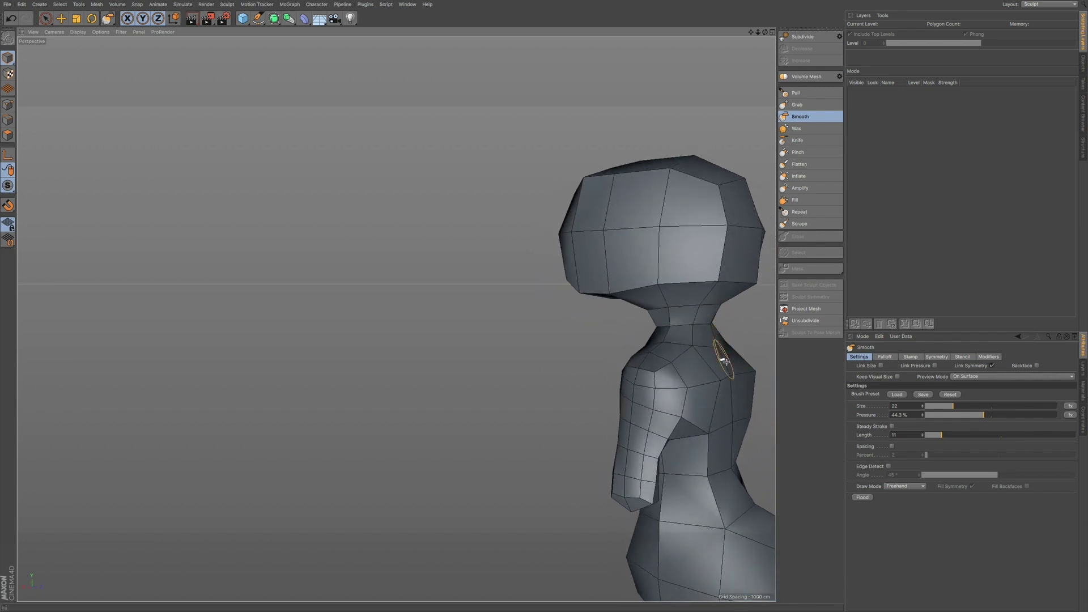
{"action": "mouse_move", "coordinate": [722, 369]}
{"action": "left_mouse_down", "text": "alt"}
{"action": "mouse_move", "coordinate": [700, 386]}
{"action": "mouse_move", "coordinate": [655, 380]}
{"action": "mouse_move", "coordinate": [651, 404]}
{"action": "left_mouse_up", "text": "alt"}
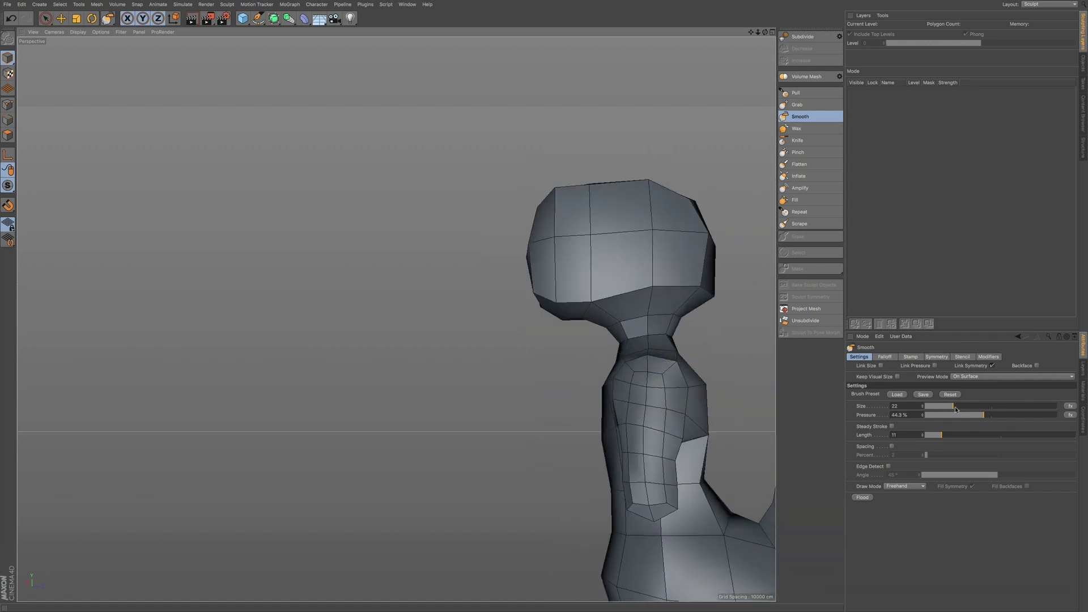
Step: Set the Smooth brush size to 53 with a pressure of about 24 %, and soften the shoulders and chest
{"action": "left_click_drag", "start_coordinate": [969, 406], "coordinate": [993, 408]}
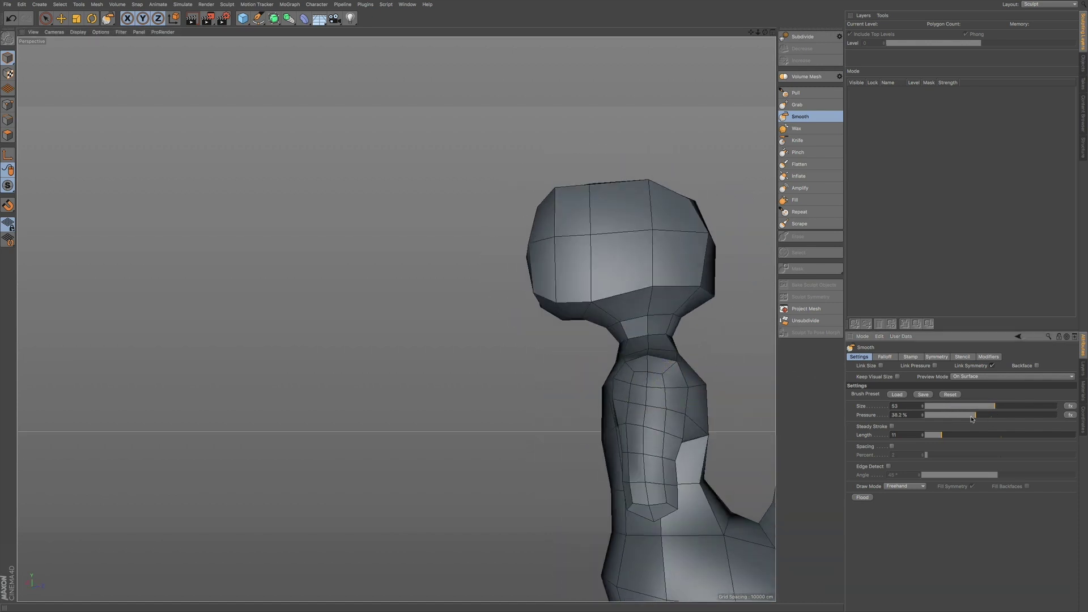
{"action": "left_click_drag", "start_coordinate": [663, 388], "coordinate": [713, 398], "text": "alt"}
{"action": "mouse_move", "coordinate": [631, 370]}
{"action": "left_mouse_down"}
{"action": "mouse_move", "coordinate": [648, 409]}
{"action": "mouse_move", "coordinate": [643, 361]}
{"action": "mouse_move", "coordinate": [690, 383]}
{"action": "mouse_move", "coordinate": [703, 366]}
{"action": "mouse_move", "coordinate": [596, 365]}
{"action": "left_mouse_up"}
{"action": "mouse_move", "coordinate": [515, 392]}
{"action": "left_mouse_down"}
{"action": "mouse_move", "coordinate": [492, 409]}
{"action": "mouse_move", "coordinate": [512, 445]}
{"action": "left_mouse_up"}
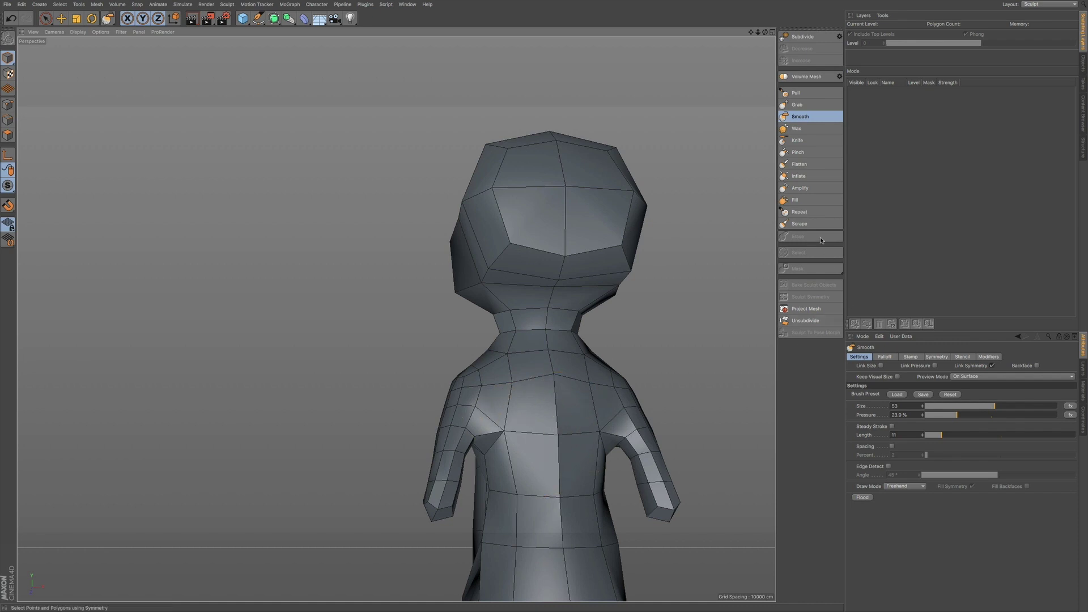
Step: Reposition the shoulders and upper arms with the Grab brush and start bending the arms in side view
{"action": "left_click", "coordinate": [805, 105]}
{"action": "mouse_move", "coordinate": [477, 388]}
{"action": "left_mouse_down"}
{"action": "mouse_move", "coordinate": [468, 383]}
{"action": "mouse_move", "coordinate": [490, 397]}
{"action": "mouse_move", "coordinate": [570, 377]}
{"action": "mouse_move", "coordinate": [479, 385]}
{"action": "mouse_move", "coordinate": [498, 352]}
{"action": "left_mouse_up"}
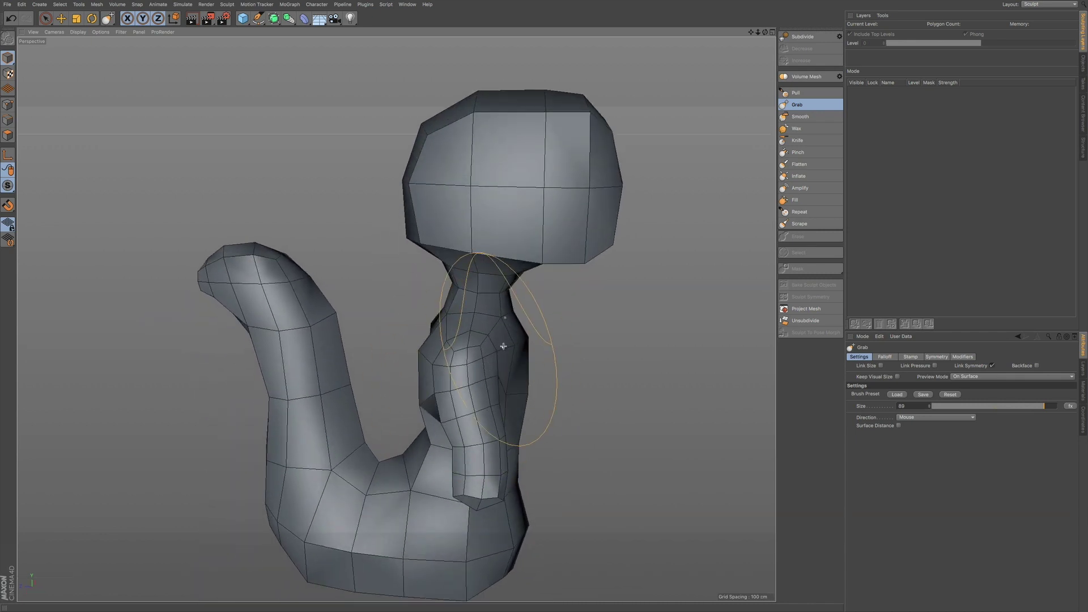
{"action": "mouse_move", "coordinate": [430, 396]}
{"action": "left_mouse_down"}
{"action": "mouse_move", "coordinate": [498, 437]}
{"action": "mouse_move", "coordinate": [497, 510]}
{"action": "mouse_move", "coordinate": [494, 482]}
{"action": "left_mouse_up"}
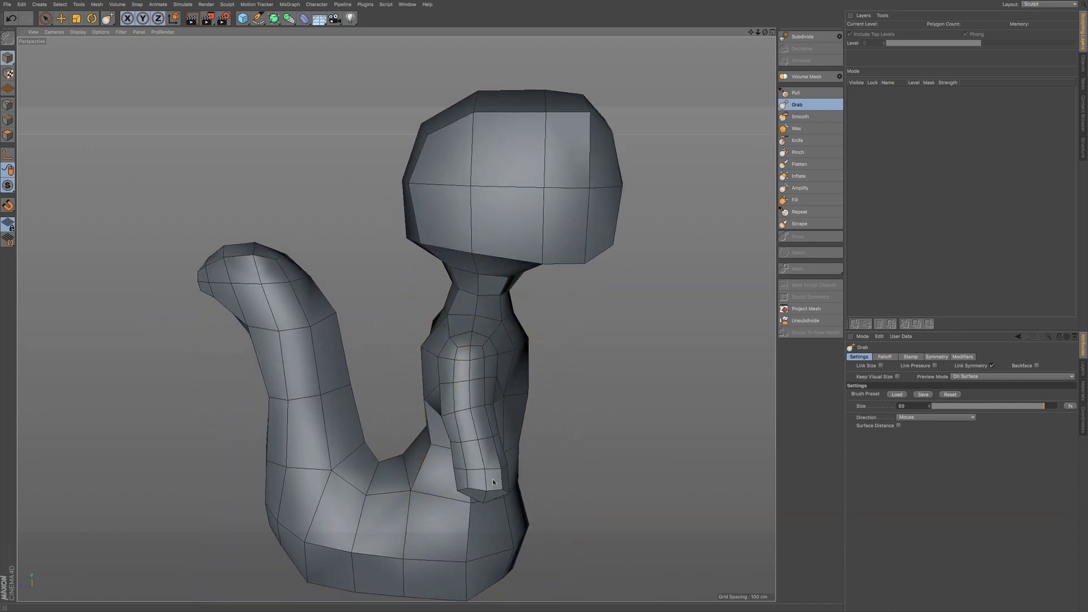
{"action": "left_click_drag", "start_coordinate": [481, 435], "coordinate": [478, 440]}
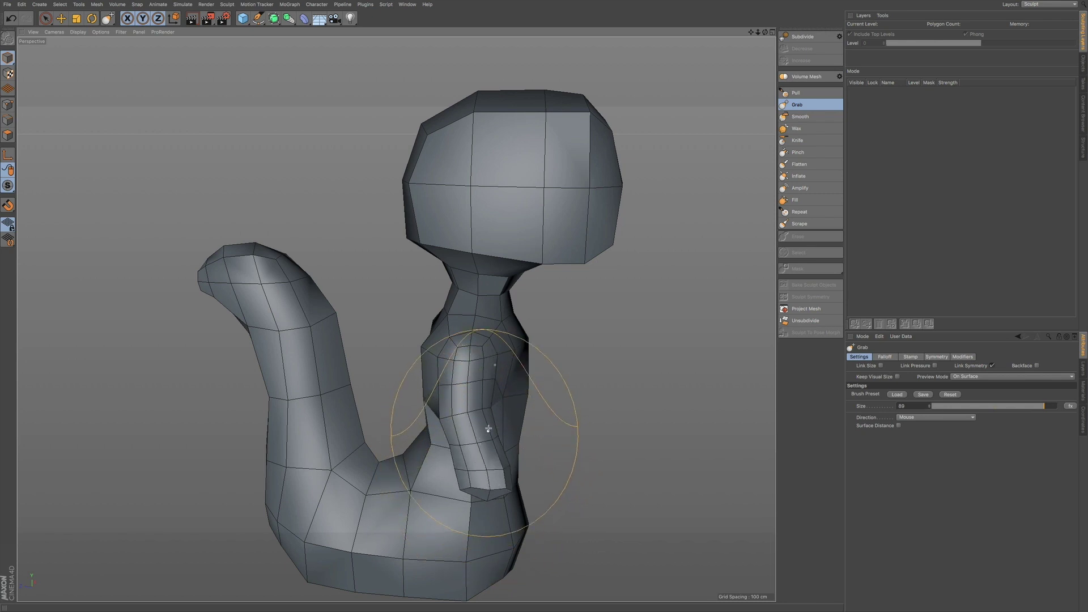
Step: Pull the forearms and hands forward with the Grab brush to bend the arms at the elbows
{"action": "mouse_move", "coordinate": [485, 389]}
{"action": "left_mouse_down", "text": "alt"}
{"action": "mouse_move", "coordinate": [461, 430]}
{"action": "mouse_move", "coordinate": [491, 464]}
{"action": "mouse_move", "coordinate": [492, 448]}
{"action": "left_mouse_up", "text": "alt"}
{"action": "left_click_drag", "start_coordinate": [519, 409], "coordinate": [624, 436], "text": "alt"}
{"action": "left_click_drag", "start_coordinate": [670, 534], "coordinate": [675, 529]}
{"action": "mouse_move", "coordinate": [644, 481]}
{"action": "left_mouse_down"}
{"action": "mouse_move", "coordinate": [657, 476]}
{"action": "mouse_move", "coordinate": [663, 446]}
{"action": "mouse_move", "coordinate": [681, 481]}
{"action": "mouse_move", "coordinate": [584, 496]}
{"action": "left_mouse_up"}
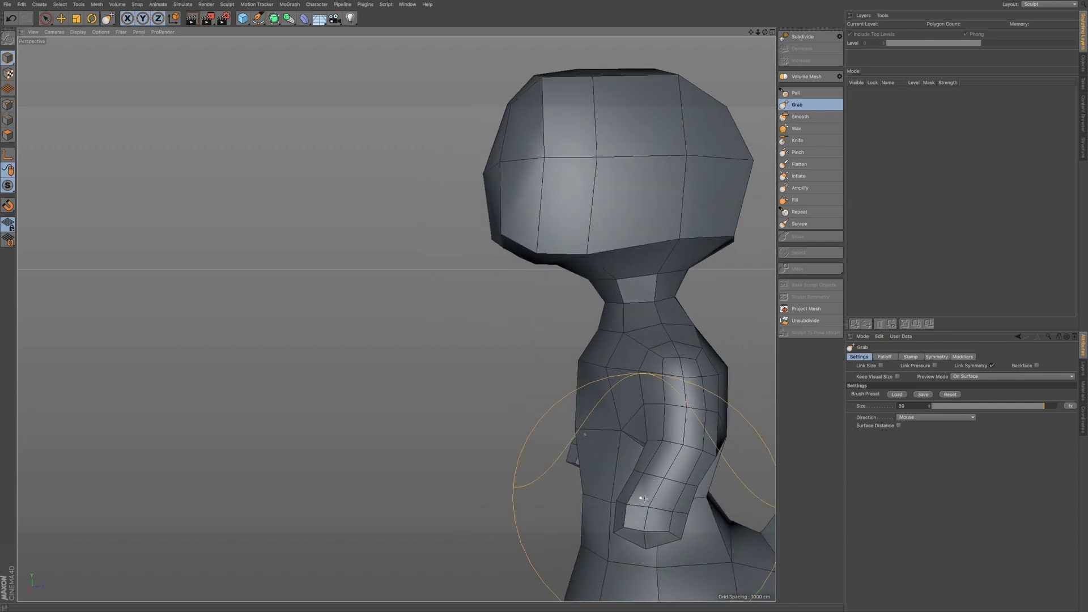
Step: Grab the elbows, shoulders and hands from the front and side to refine the forward-bent arm pose
{"action": "left_click_drag", "start_coordinate": [664, 463], "coordinate": [752, 457], "text": "alt"}
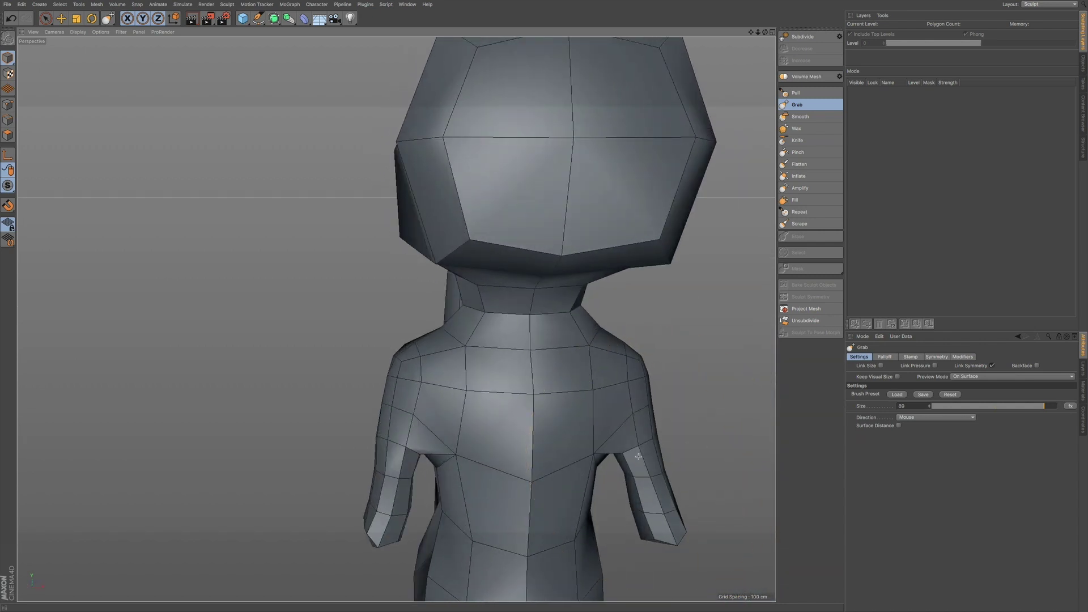
{"action": "left_click_drag", "start_coordinate": [638, 457], "coordinate": [634, 455]}
{"action": "mouse_move", "coordinate": [575, 429]}
{"action": "left_mouse_down", "text": "alt"}
{"action": "mouse_move", "coordinate": [652, 429]}
{"action": "mouse_move", "coordinate": [590, 420]}
{"action": "mouse_move", "coordinate": [568, 436]}
{"action": "left_mouse_up", "text": "alt"}
{"action": "middle_click_drag", "start_coordinate": [640, 409], "coordinate": [522, 366], "text": "alt"}
{"action": "left_click_drag", "start_coordinate": [566, 358], "coordinate": [569, 354]}
{"action": "left_click_drag", "start_coordinate": [578, 556], "coordinate": [582, 553]}
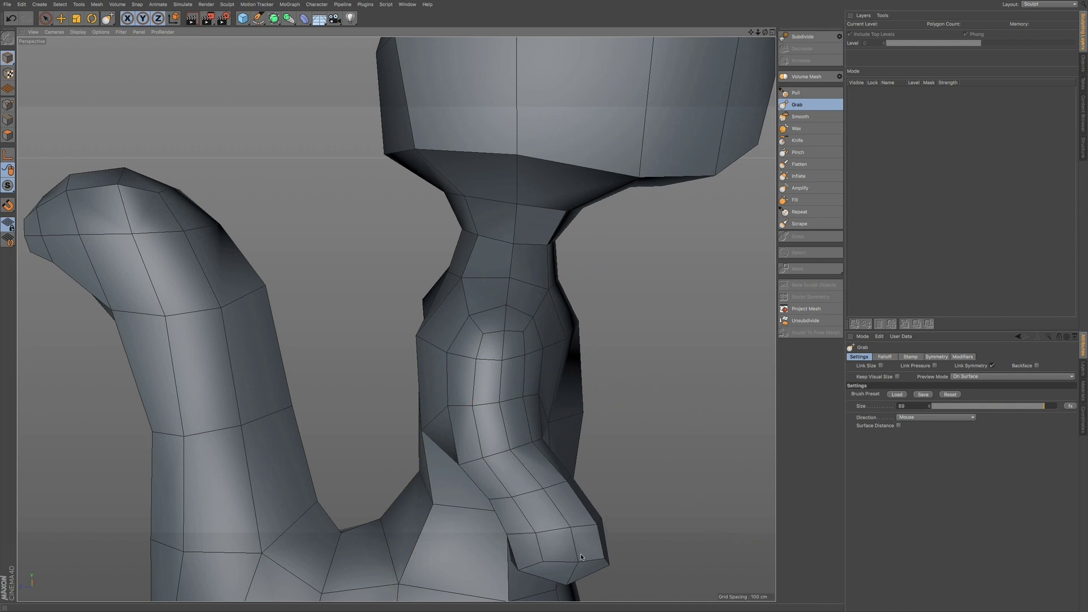
{"action": "left_click_drag", "start_coordinate": [527, 420], "coordinate": [523, 421]}
Step: Nudge the upper arms slightly inward toward the torso with the Grab brush in front view
{"action": "left_click_drag", "start_coordinate": [570, 493], "coordinate": [475, 484], "text": "alt"}
{"action": "mouse_move", "coordinate": [638, 449]}
{"action": "left_mouse_down", "text": "alt"}
{"action": "mouse_move", "coordinate": [503, 309]}
{"action": "mouse_move", "coordinate": [462, 329]}
{"action": "mouse_move", "coordinate": [377, 417]}
{"action": "mouse_move", "coordinate": [354, 417]}
{"action": "mouse_move", "coordinate": [365, 414]}
{"action": "left_mouse_up", "text": "alt"}
{"action": "mouse_move", "coordinate": [502, 364]}
{"action": "left_mouse_down", "text": "alt"}
{"action": "mouse_move", "coordinate": [416, 373]}
{"action": "mouse_move", "coordinate": [414, 357]}
{"action": "mouse_move", "coordinate": [391, 404]}
{"action": "left_mouse_up", "text": "alt"}
{"action": "left_click_drag", "start_coordinate": [395, 323], "coordinate": [401, 324]}
{"action": "left_click_drag", "start_coordinate": [406, 272], "coordinate": [411, 272]}
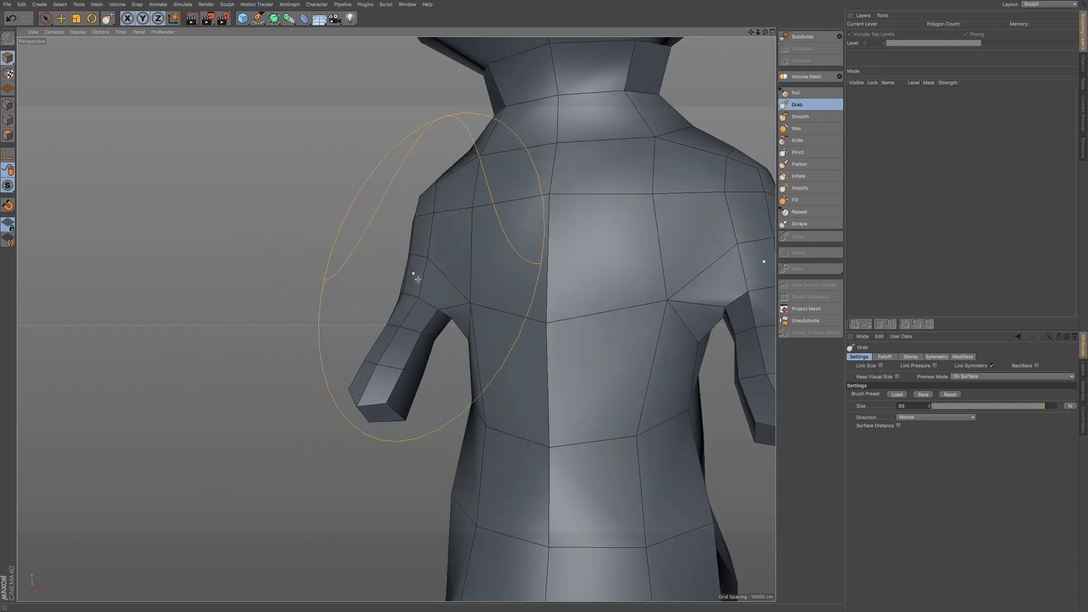
{"action": "mouse_move", "coordinate": [539, 316]}
{"action": "left_mouse_down", "text": "alt"}
{"action": "mouse_move", "coordinate": [554, 323]}
{"action": "mouse_move", "coordinate": [535, 376]}
{"action": "left_mouse_up", "text": "alt"}
{"action": "left_click_drag", "start_coordinate": [545, 435], "coordinate": [593, 443], "text": "alt"}
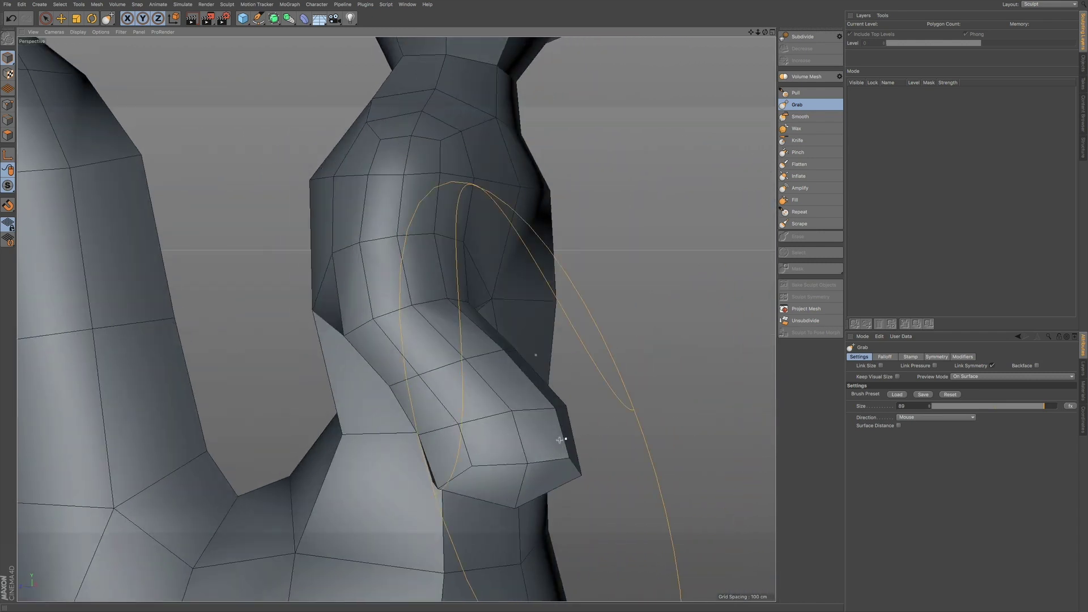
Step: Set the Smooth brush to size 39 and pressure 19.4 %, and smooth the forearms and hands
{"action": "left_click", "coordinate": [800, 116]}
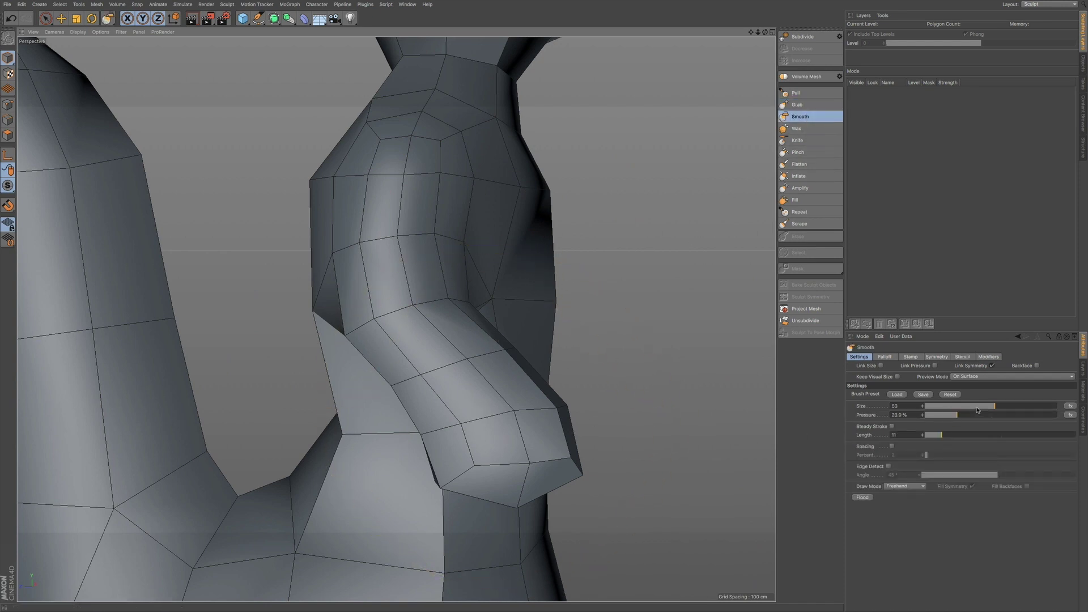
{"action": "left_click", "coordinate": [952, 416]}
{"action": "left_click_drag", "start_coordinate": [501, 427], "coordinate": [474, 373]}
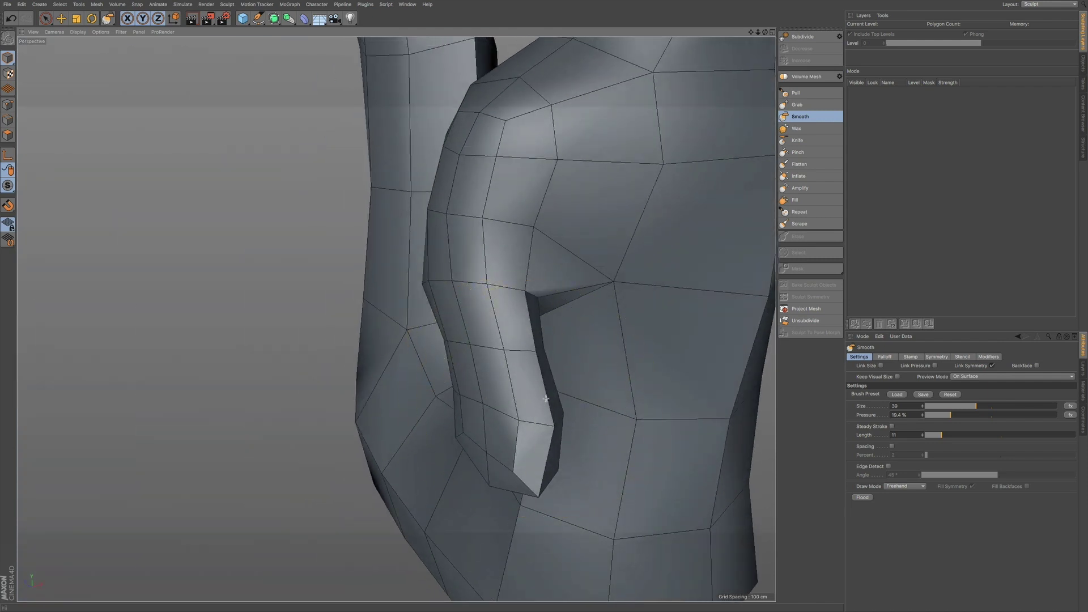
{"action": "left_click_drag", "start_coordinate": [511, 428], "coordinate": [527, 448], "text": "alt"}
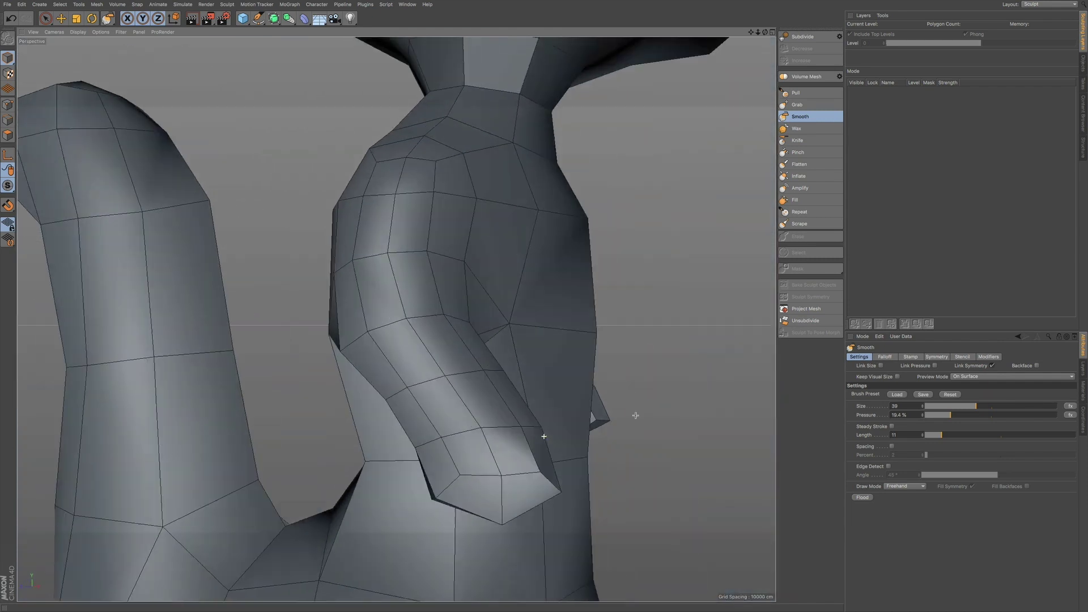
{"action": "left_click_drag", "start_coordinate": [485, 437], "coordinate": [447, 421]}
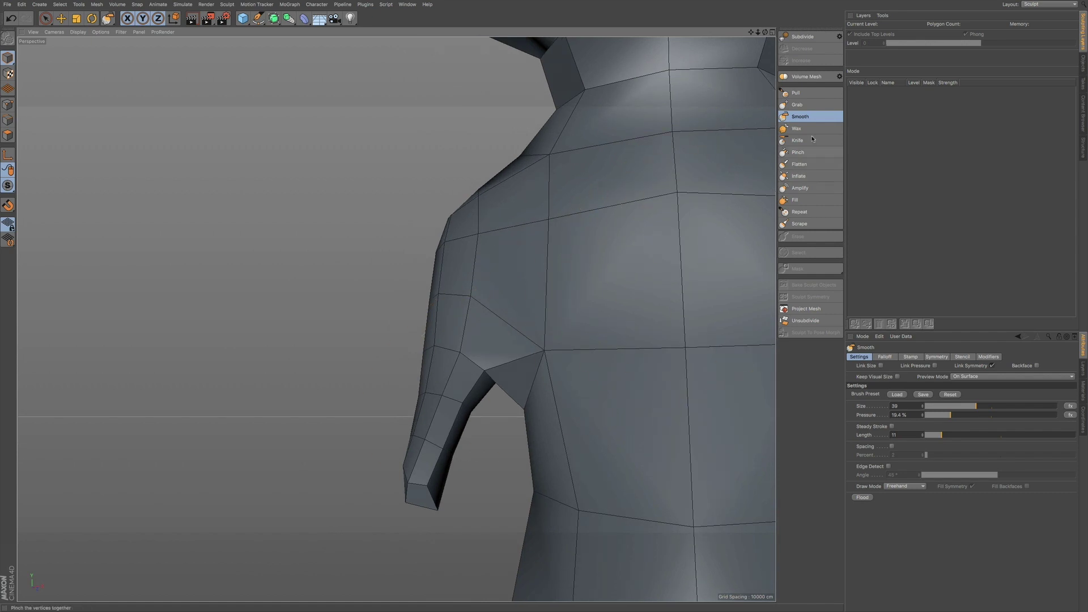
Step: Adjust the elbows, forearms and underarm area with the Grab brush from the side and back
{"action": "left_click", "coordinate": [808, 106]}
{"action": "left_click_drag", "start_coordinate": [496, 367], "coordinate": [499, 352]}
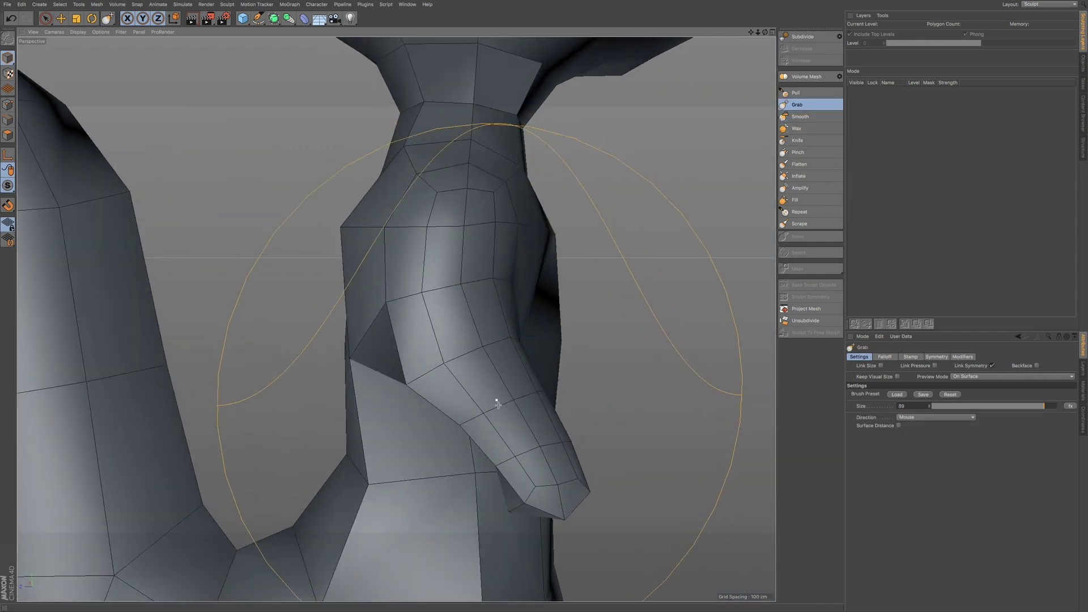
{"action": "mouse_move", "coordinate": [493, 401]}
{"action": "left_mouse_down"}
{"action": "mouse_move", "coordinate": [556, 481]}
{"action": "mouse_move", "coordinate": [546, 474]}
{"action": "left_mouse_up"}
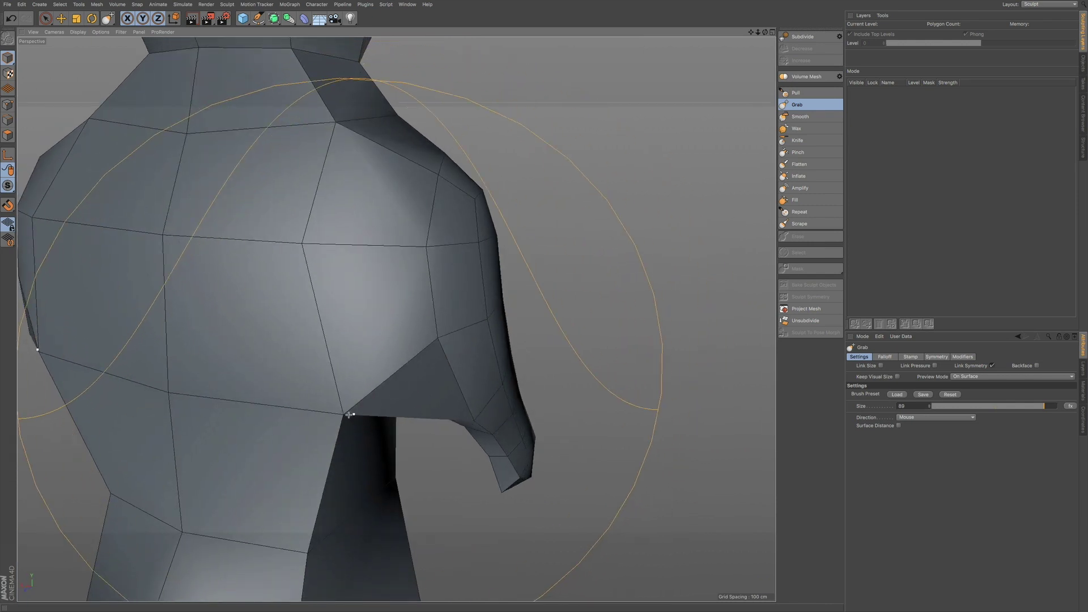
{"action": "scroll", "coordinate": [451, 354], "scroll_direction": "down", "scroll_amount": 6}
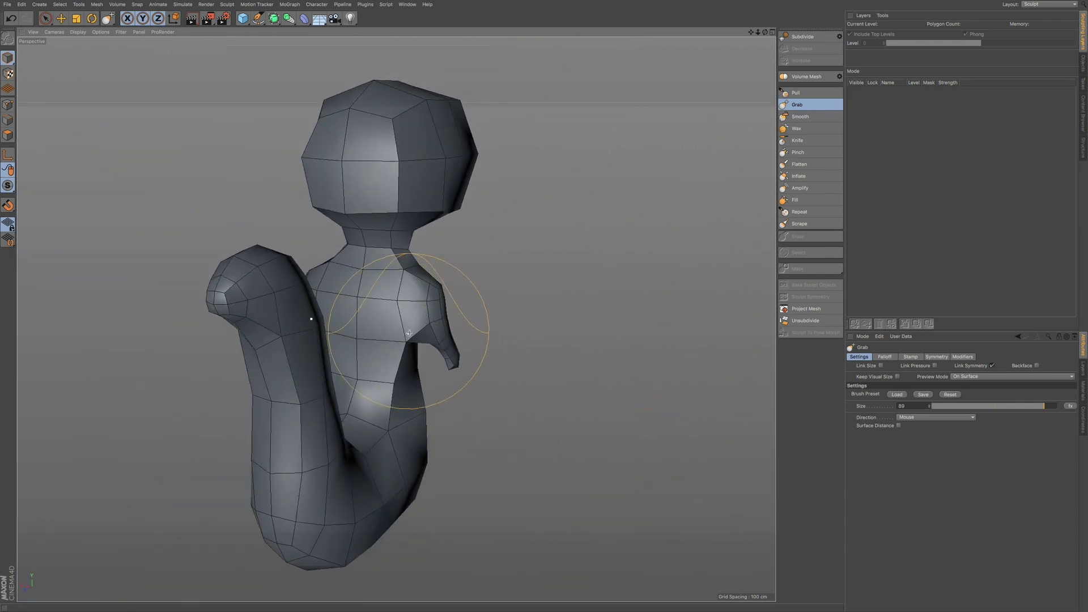
Step: Undo the last change and check the whole character from several sides
{"action": "middle_click_drag", "start_coordinate": [410, 333], "coordinate": [372, 340], "text": "alt"}
{"action": "key", "text": "ctrl+z"}
{"action": "left_click_drag", "start_coordinate": [404, 320], "coordinate": [170, 312], "text": "alt"}
{"action": "left_click_drag", "start_coordinate": [418, 296], "coordinate": [453, 306], "text": "alt"}
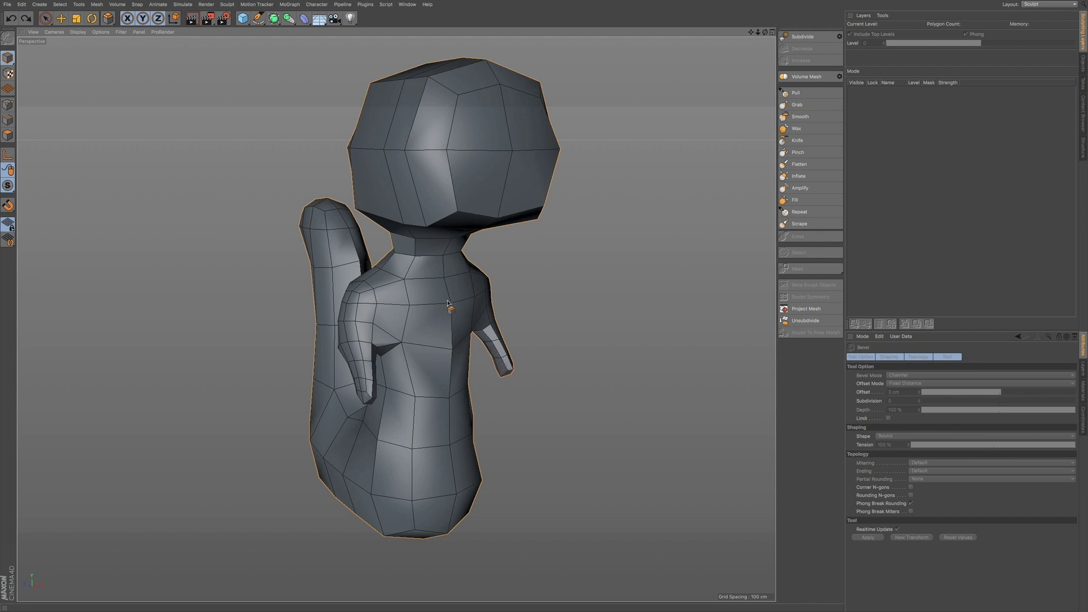
{"action": "left_click_drag", "start_coordinate": [385, 299], "coordinate": [321, 268], "text": "alt"}
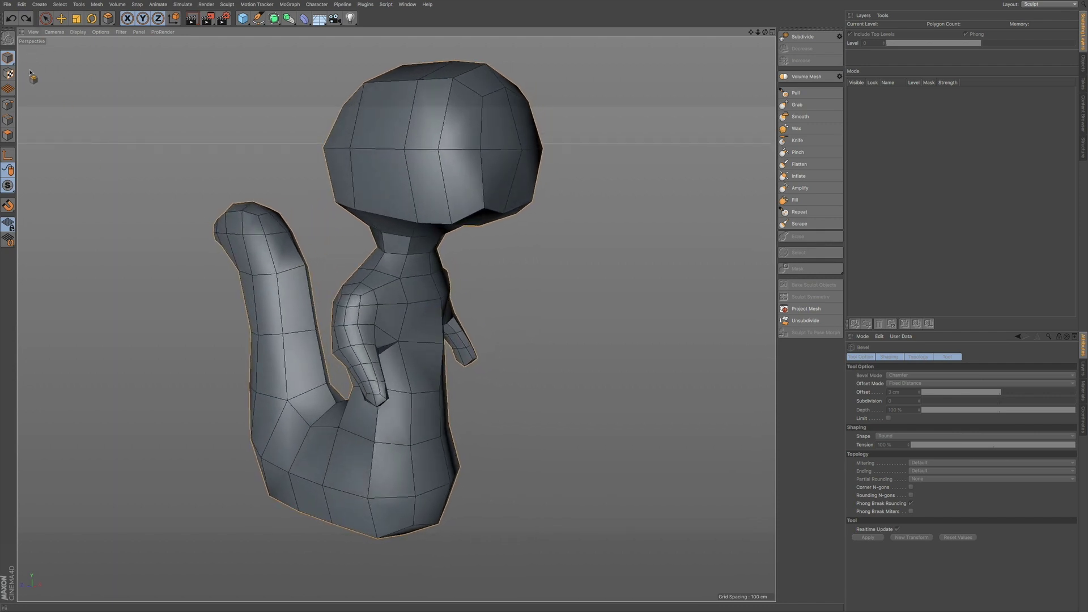
Step: Set the Grab brush size to 100 and pull the belly and lower body forward into a rounder shape
{"action": "left_click", "coordinate": [798, 109]}
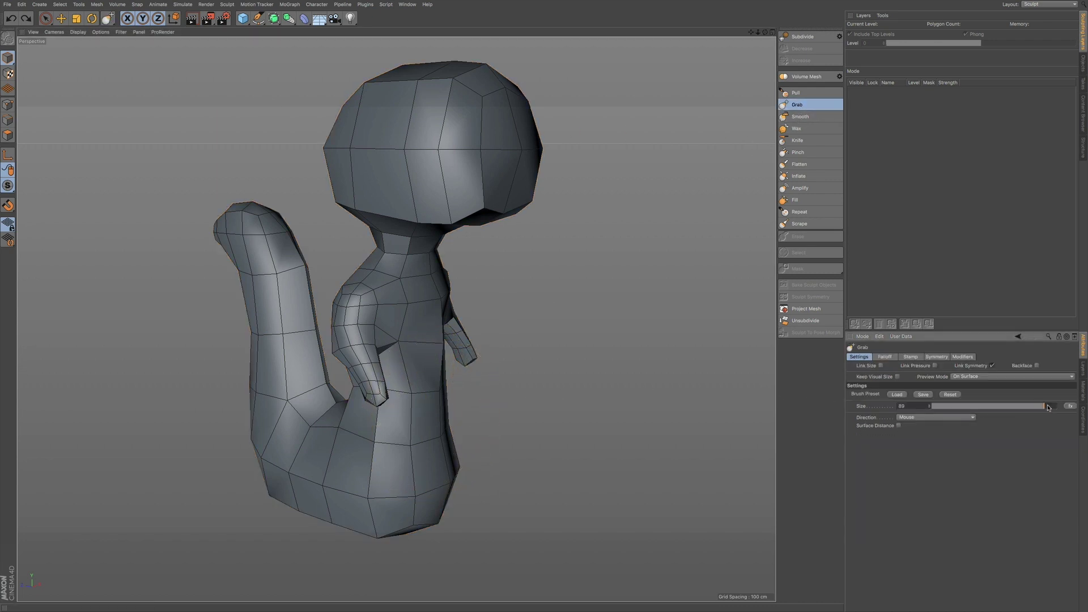
{"action": "mouse_move", "coordinate": [435, 460]}
{"action": "left_mouse_down"}
{"action": "mouse_move", "coordinate": [437, 442]}
{"action": "mouse_move", "coordinate": [458, 438]}
{"action": "mouse_move", "coordinate": [423, 452]}
{"action": "mouse_move", "coordinate": [440, 433]}
{"action": "left_mouse_up"}
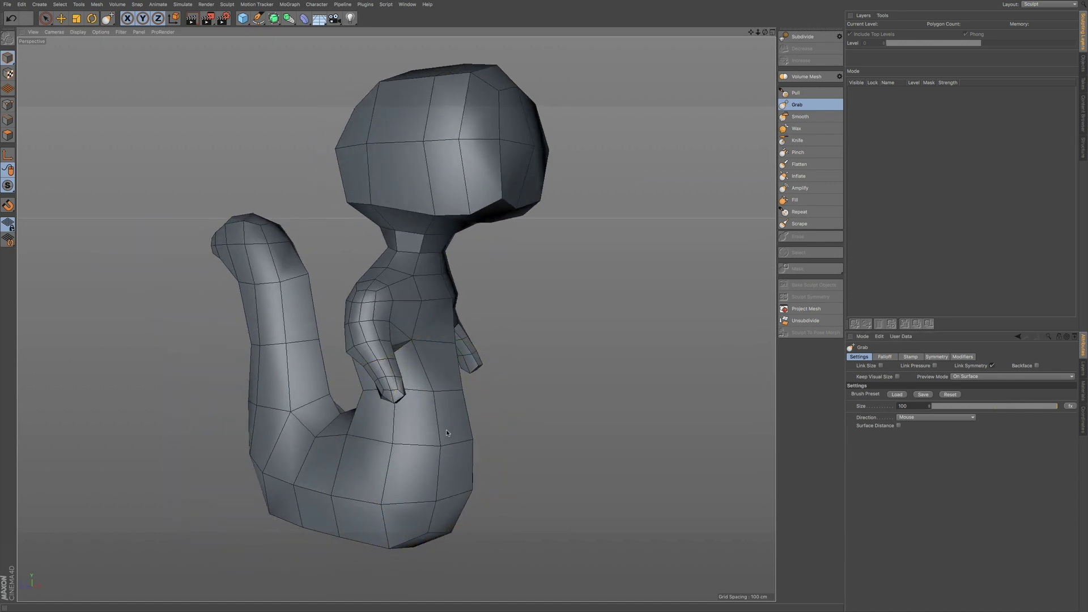
{"action": "left_click_drag", "start_coordinate": [446, 488], "coordinate": [454, 492]}
{"action": "mouse_move", "coordinate": [452, 445]}
{"action": "left_mouse_down"}
{"action": "mouse_move", "coordinate": [425, 433]}
{"action": "mouse_move", "coordinate": [442, 437]}
{"action": "mouse_move", "coordinate": [440, 373]}
{"action": "left_mouse_up"}
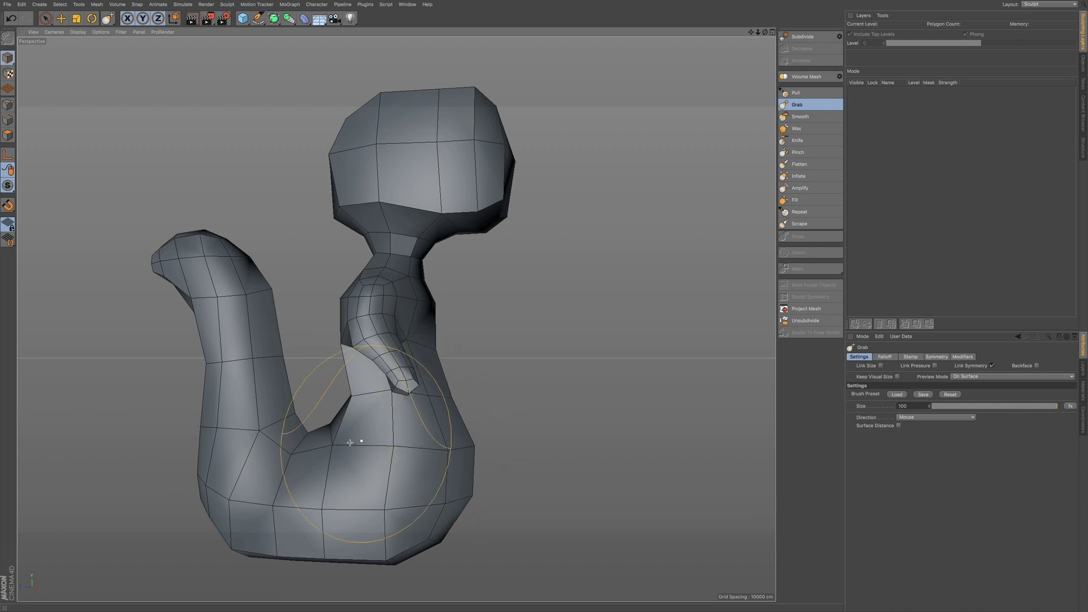
{"action": "mouse_move", "coordinate": [342, 445]}
{"action": "left_mouse_down", "text": "alt"}
{"action": "mouse_move", "coordinate": [396, 316]}
{"action": "mouse_move", "coordinate": [503, 417]}
{"action": "mouse_move", "coordinate": [420, 398]}
{"action": "left_mouse_up", "text": "alt"}
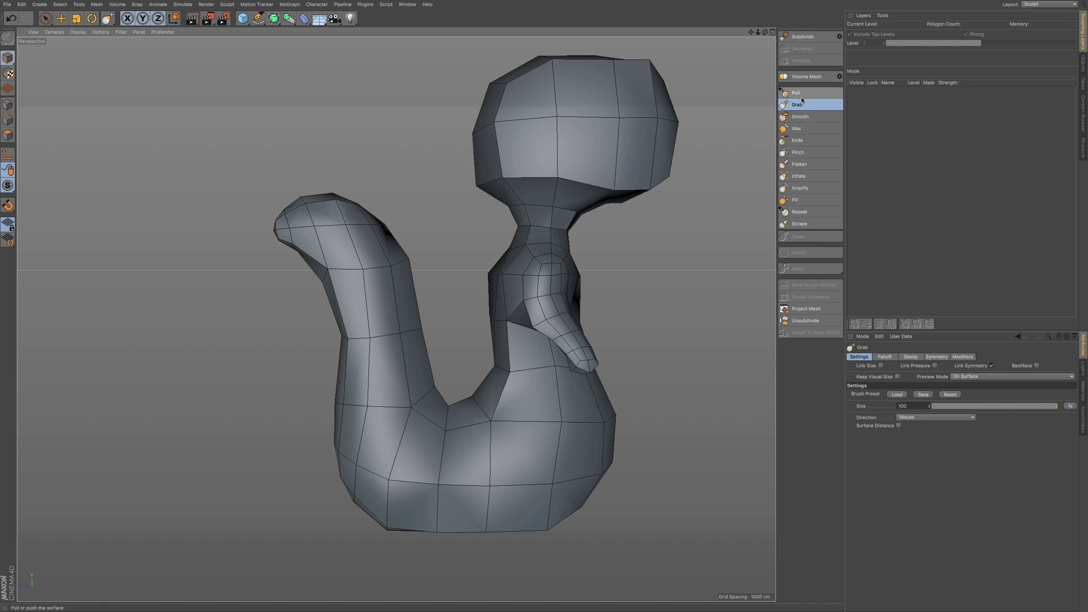
Step: Set the Smooth brush to size 100 and pressure 26.4 %, and smooth the whole tail into a slim taper
{"action": "left_click", "coordinate": [803, 116]}
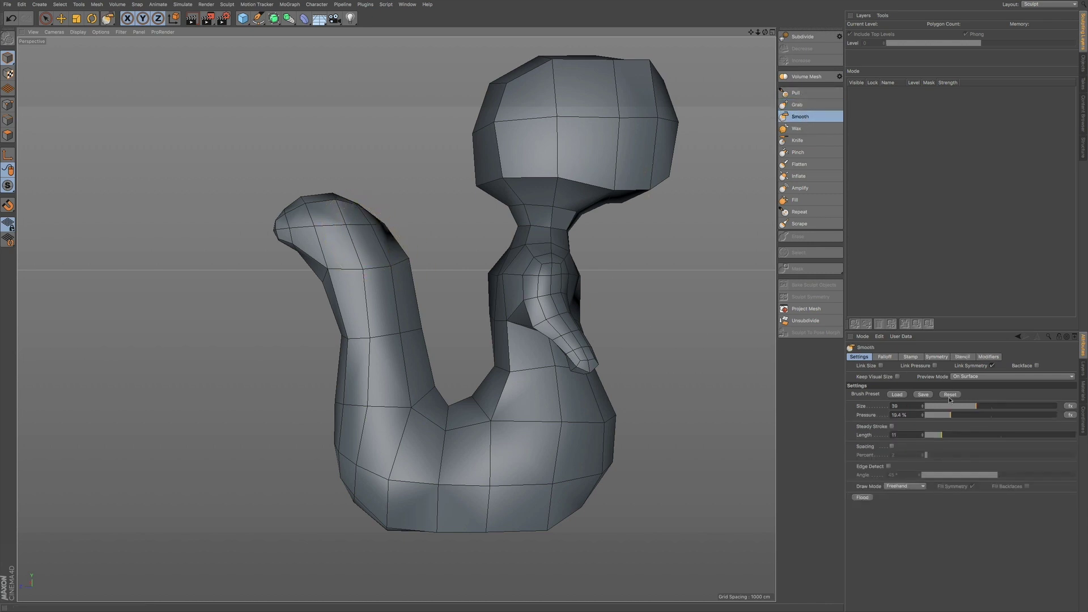
{"action": "left_click_drag", "start_coordinate": [951, 415], "coordinate": [961, 414]}
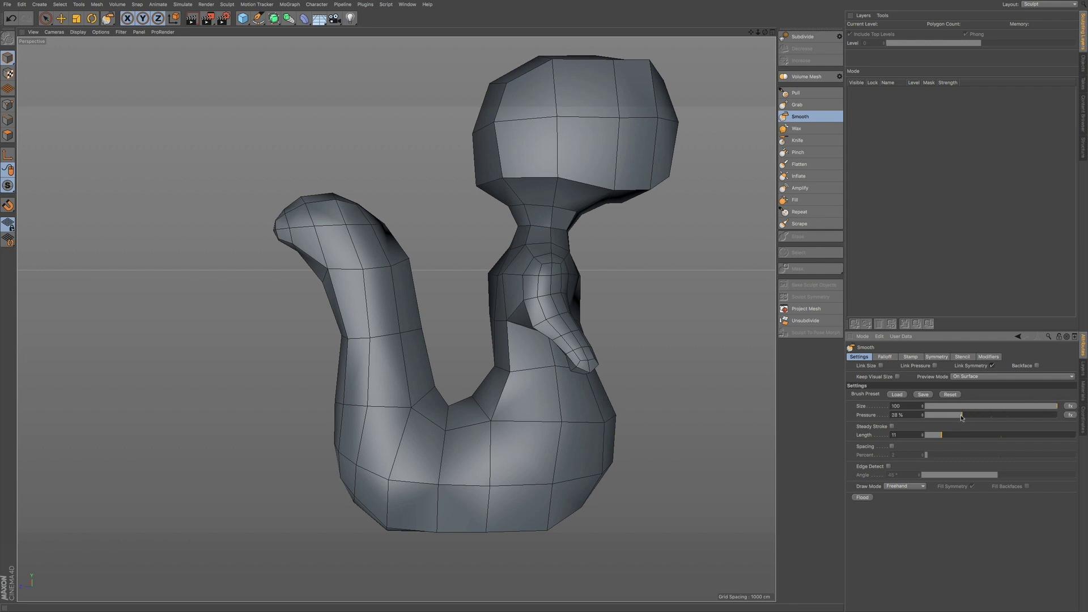
{"action": "mouse_move", "coordinate": [347, 251]}
{"action": "left_mouse_down"}
{"action": "mouse_move", "coordinate": [300, 223]}
{"action": "mouse_move", "coordinate": [374, 250]}
{"action": "mouse_move", "coordinate": [335, 223]}
{"action": "left_mouse_up"}
{"action": "mouse_move", "coordinate": [336, 264]}
{"action": "left_mouse_down"}
{"action": "mouse_move", "coordinate": [374, 396]}
{"action": "mouse_move", "coordinate": [431, 482]}
{"action": "mouse_move", "coordinate": [363, 452]}
{"action": "left_mouse_up"}
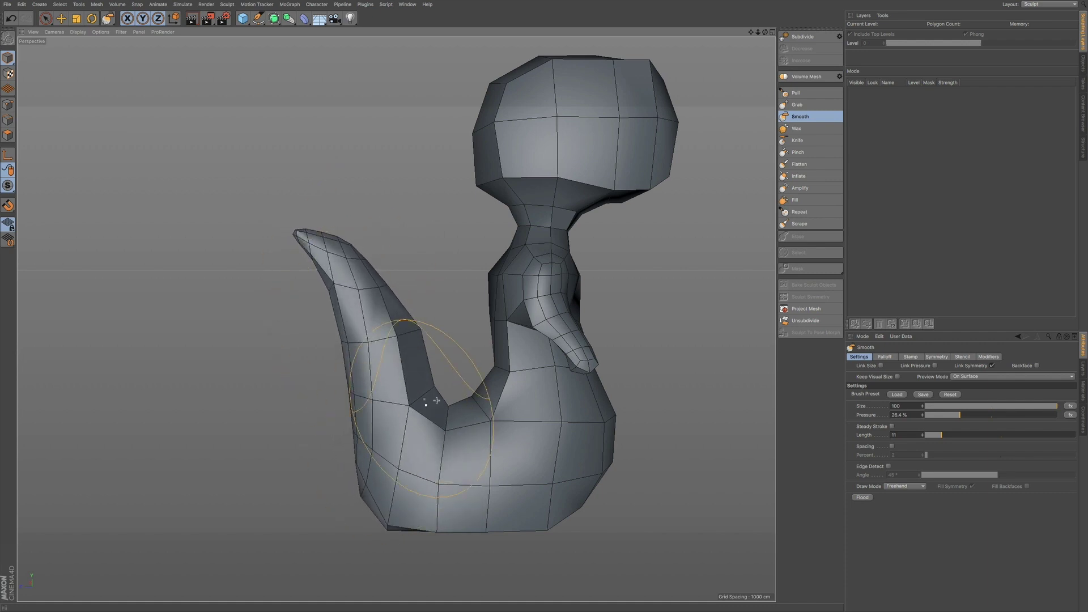
{"action": "left_click_drag", "start_coordinate": [388, 327], "coordinate": [357, 339]}
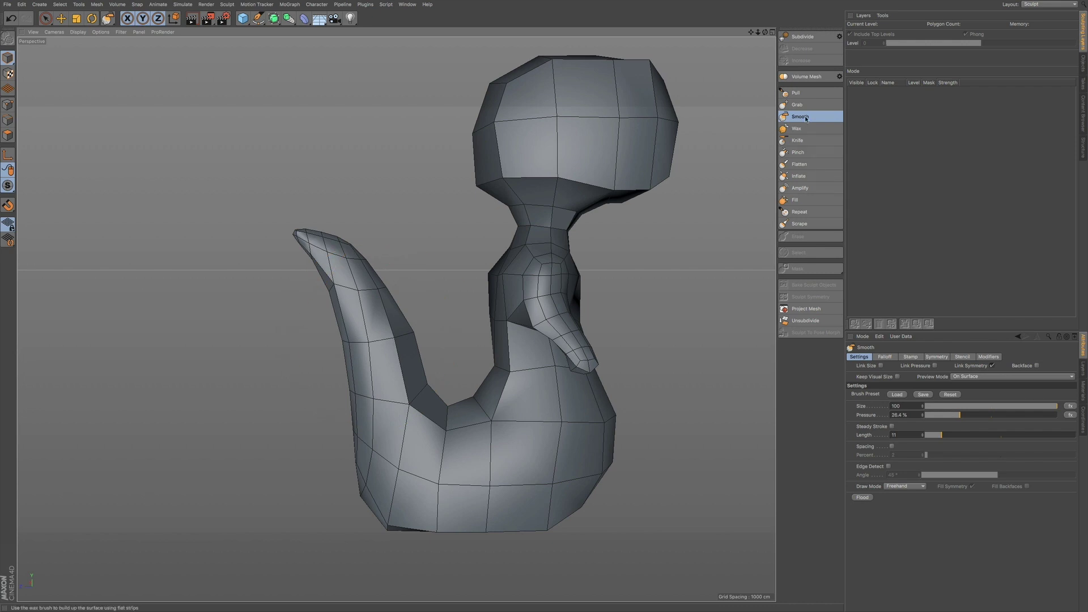
Step: Bend the tail tip backward with the Grab brush and reshape the tail's middle and base into an S-curve
{"action": "left_click", "coordinate": [797, 105]}
{"action": "mouse_move", "coordinate": [316, 257]}
{"action": "left_mouse_down"}
{"action": "mouse_move", "coordinate": [308, 281]}
{"action": "mouse_move", "coordinate": [382, 312]}
{"action": "mouse_move", "coordinate": [471, 309]}
{"action": "left_mouse_up"}
{"action": "left_click_drag", "start_coordinate": [328, 301], "coordinate": [266, 343], "text": "alt"}
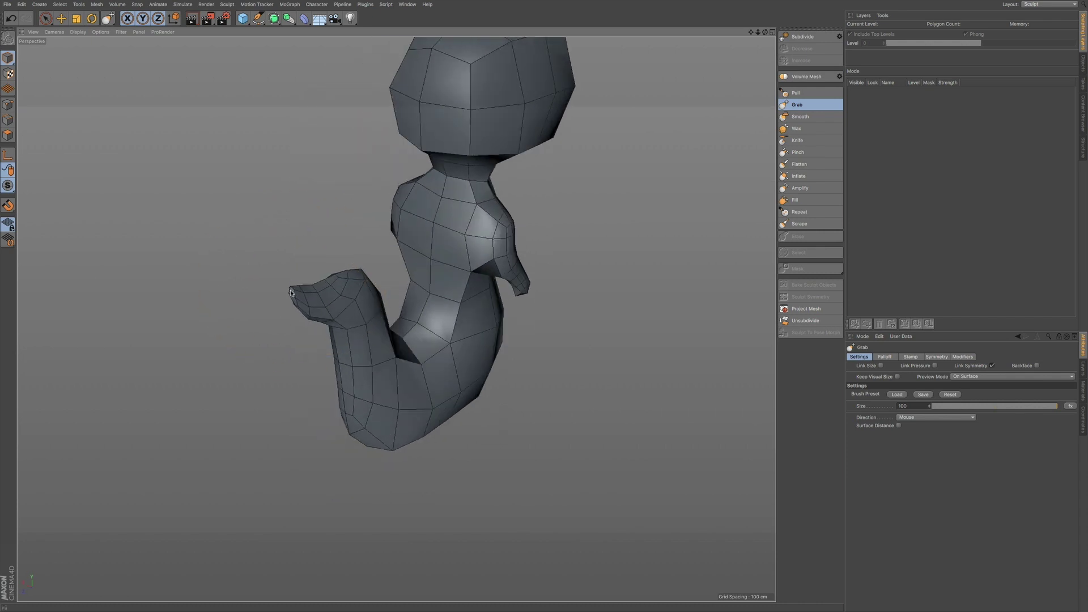
{"action": "left_click_drag", "start_coordinate": [339, 290], "coordinate": [278, 287], "text": "alt"}
{"action": "left_click_drag", "start_coordinate": [370, 323], "coordinate": [345, 342]}
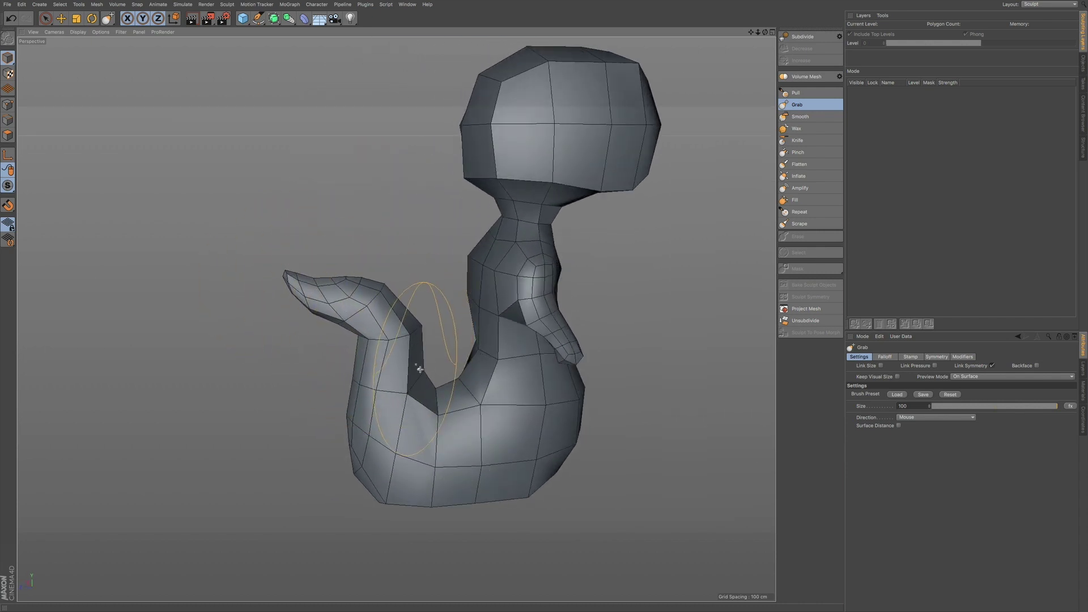
{"action": "left_click_drag", "start_coordinate": [389, 376], "coordinate": [390, 345], "text": "alt"}
{"action": "left_click_drag", "start_coordinate": [432, 386], "coordinate": [437, 384]}
{"action": "left_click_drag", "start_coordinate": [360, 425], "coordinate": [368, 427]}
{"action": "mouse_move", "coordinate": [381, 484]}
{"action": "left_mouse_down", "text": "alt"}
{"action": "mouse_move", "coordinate": [374, 418]}
{"action": "mouse_move", "coordinate": [383, 342]}
{"action": "mouse_move", "coordinate": [391, 348]}
{"action": "left_mouse_up", "text": "alt"}
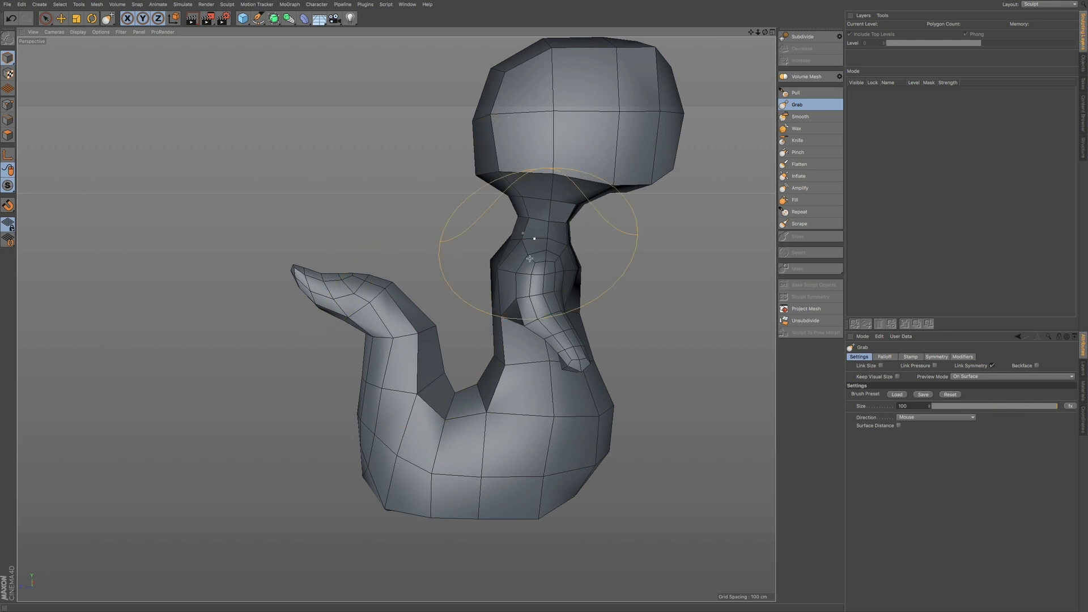
{"action": "mouse_move", "coordinate": [365, 352]}
{"action": "left_mouse_down"}
{"action": "mouse_move", "coordinate": [378, 357]}
{"action": "mouse_move", "coordinate": [364, 328]}
{"action": "left_mouse_up"}
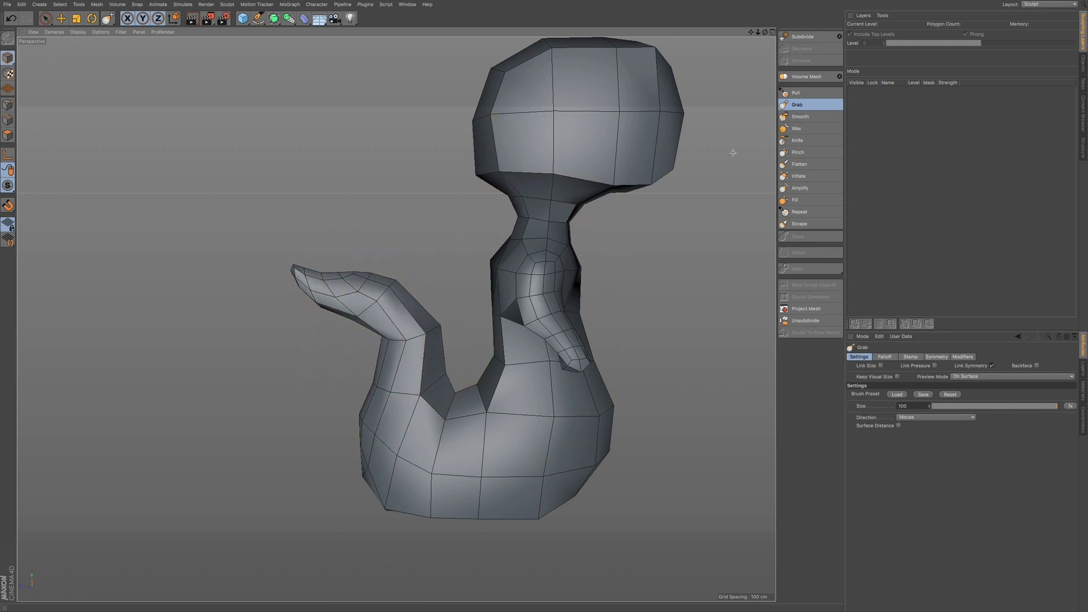
Step: Smooth the tail from its tip down to the base with the Smooth brush
{"action": "left_click", "coordinate": [801, 115]}
{"action": "left_click_drag", "start_coordinate": [376, 311], "coordinate": [360, 297]}
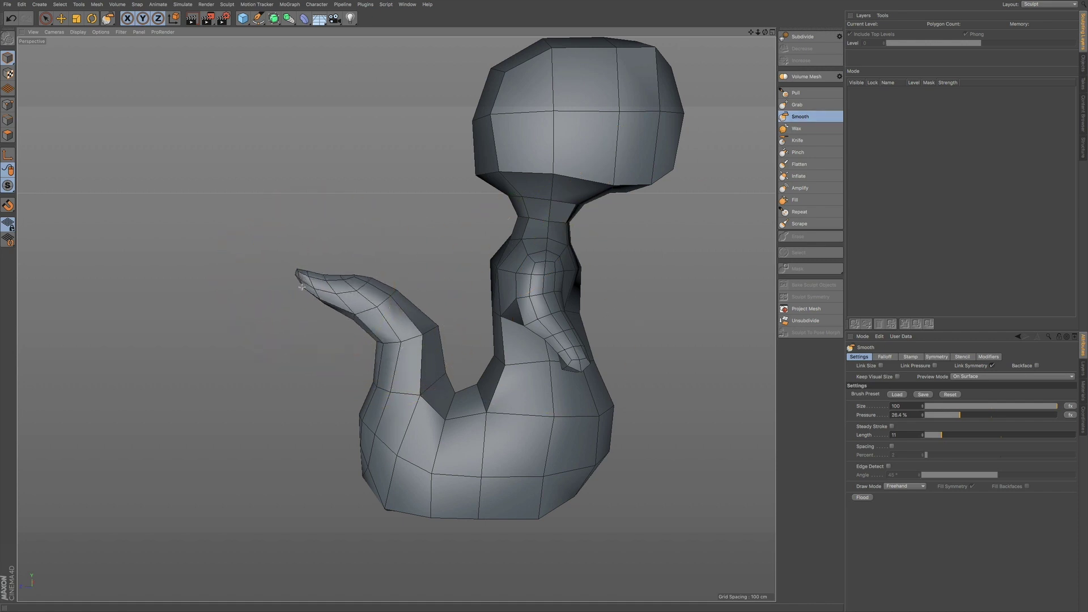
{"action": "mouse_move", "coordinate": [357, 304]}
{"action": "left_mouse_down"}
{"action": "mouse_move", "coordinate": [380, 315]}
{"action": "mouse_move", "coordinate": [365, 460]}
{"action": "mouse_move", "coordinate": [377, 393]}
{"action": "left_mouse_up"}
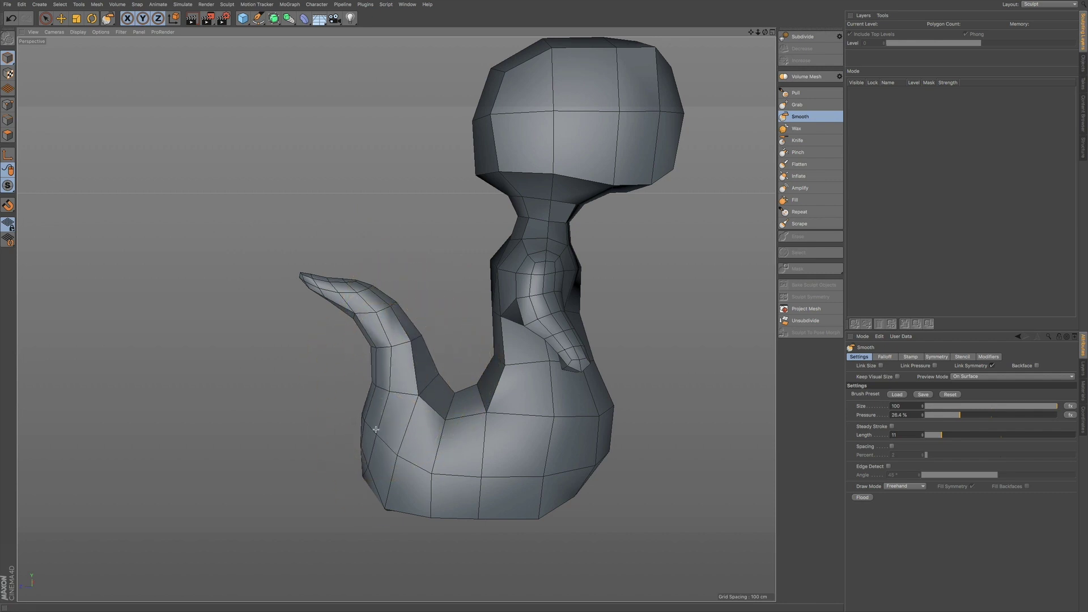
{"action": "mouse_move", "coordinate": [369, 444]}
{"action": "left_mouse_down", "text": "alt"}
{"action": "mouse_move", "coordinate": [389, 447]}
{"action": "mouse_move", "coordinate": [377, 528]}
{"action": "left_mouse_up", "text": "alt"}
{"action": "mouse_move", "coordinate": [377, 527]}
{"action": "left_mouse_down", "text": "alt"}
{"action": "mouse_move", "coordinate": [413, 522]}
{"action": "mouse_move", "coordinate": [431, 494]}
{"action": "left_mouse_up", "text": "alt"}
{"action": "left_click_drag", "start_coordinate": [370, 452], "coordinate": [369, 431]}
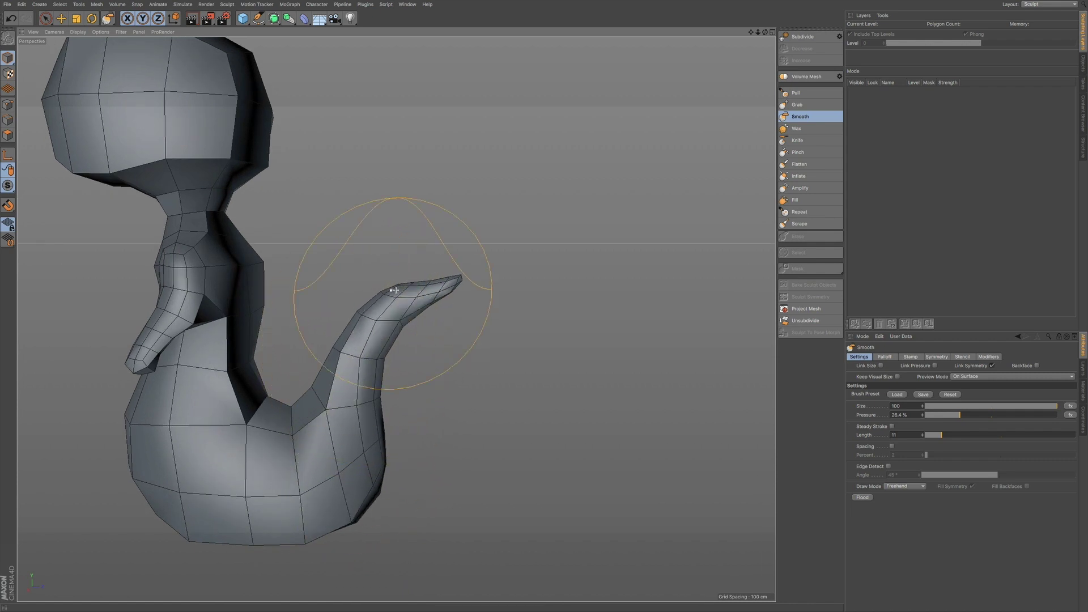
{"action": "left_click_drag", "start_coordinate": [357, 354], "coordinate": [306, 390], "text": "alt"}
Step: Widen the lower belly and hips with the Grab brush, working from the front and side
{"action": "mouse_move", "coordinate": [324, 431]}
{"action": "left_mouse_down", "text": "alt"}
{"action": "mouse_move", "coordinate": [364, 412]}
{"action": "mouse_move", "coordinate": [438, 416]}
{"action": "left_mouse_up", "text": "alt"}
{"action": "left_click_drag", "start_coordinate": [316, 462], "coordinate": [396, 317], "text": "alt"}
{"action": "middle_click_drag", "start_coordinate": [315, 461], "coordinate": [436, 361], "text": "alt"}
{"action": "mouse_move", "coordinate": [436, 361]}
{"action": "left_mouse_down", "text": "alt"}
{"action": "mouse_move", "coordinate": [425, 377]}
{"action": "mouse_move", "coordinate": [432, 369]}
{"action": "left_mouse_up", "text": "alt"}
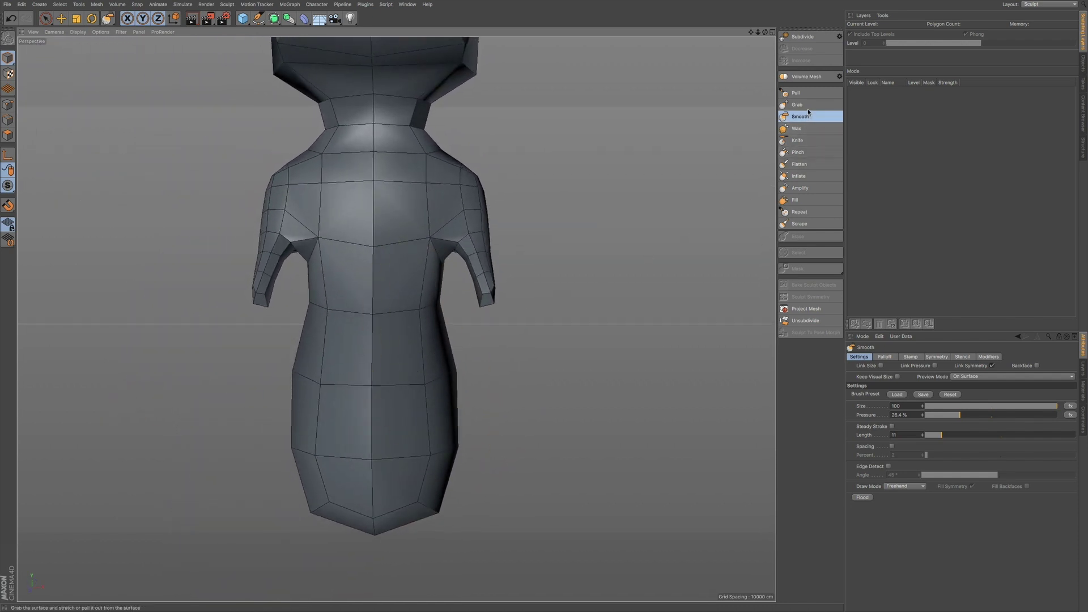
{"action": "left_click", "coordinate": [806, 105]}
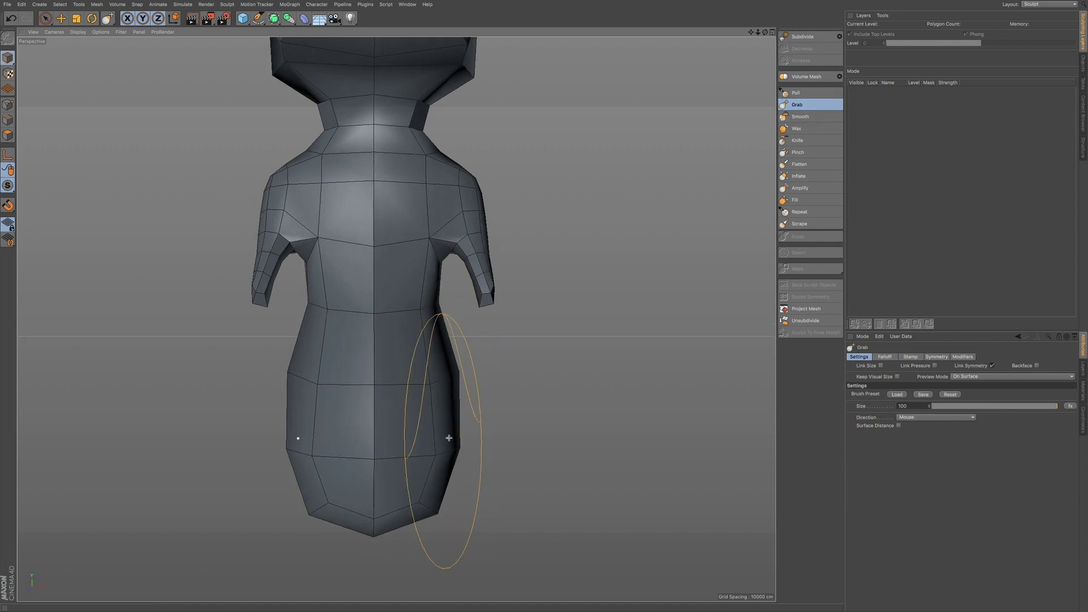
{"action": "left_click_drag", "start_coordinate": [449, 431], "coordinate": [445, 433], "text": "alt"}
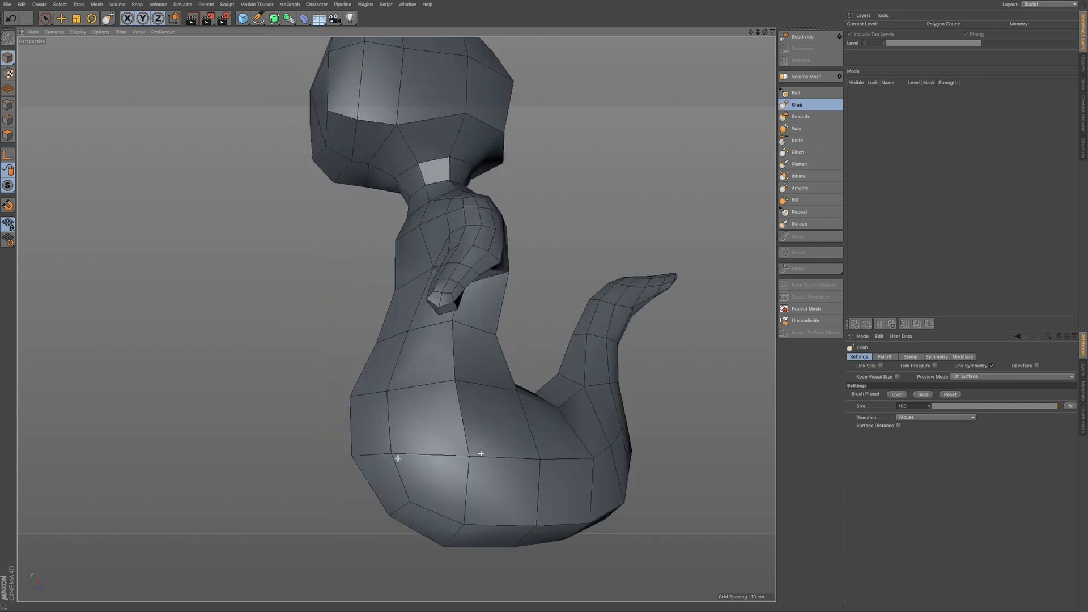
{"action": "scroll", "coordinate": [486, 546], "scroll_direction": "up", "scroll_amount": 3}
{"action": "left_click_drag", "start_coordinate": [524, 455], "coordinate": [561, 462], "text": "alt"}
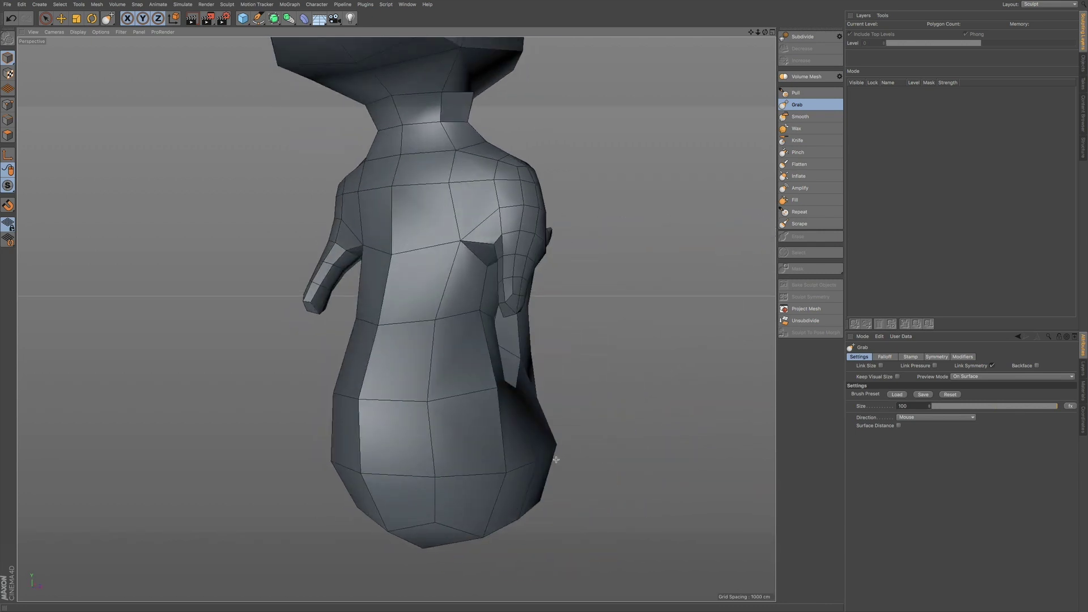
{"action": "left_click_drag", "start_coordinate": [475, 456], "coordinate": [498, 446], "text": "alt"}
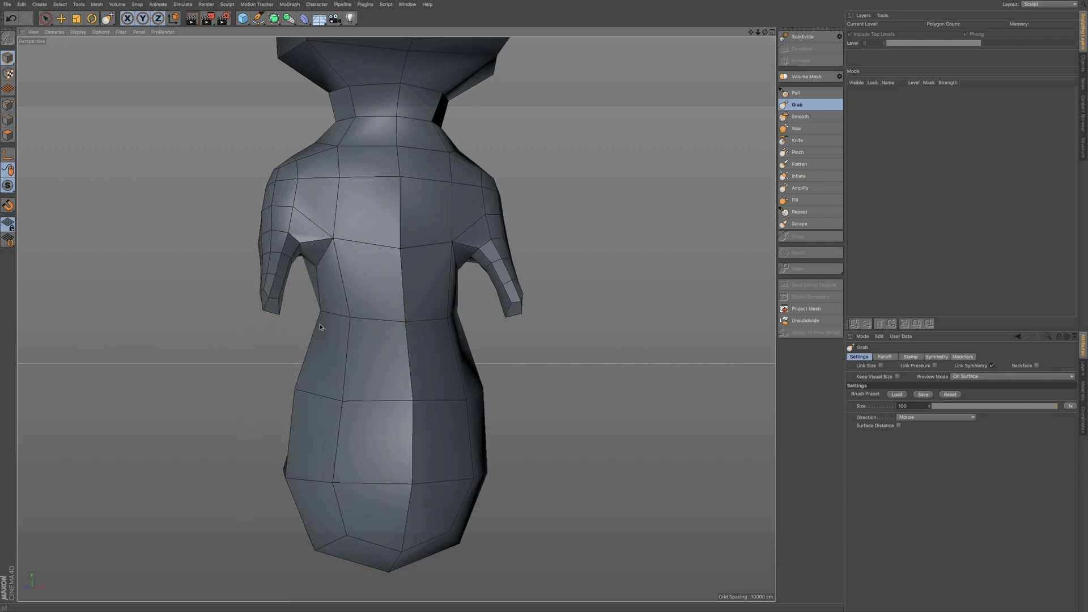
{"action": "left_click_drag", "start_coordinate": [353, 318], "coordinate": [416, 399], "text": "alt"}
{"action": "scroll", "coordinate": [561, 437], "scroll_direction": "up", "scroll_amount": 3}
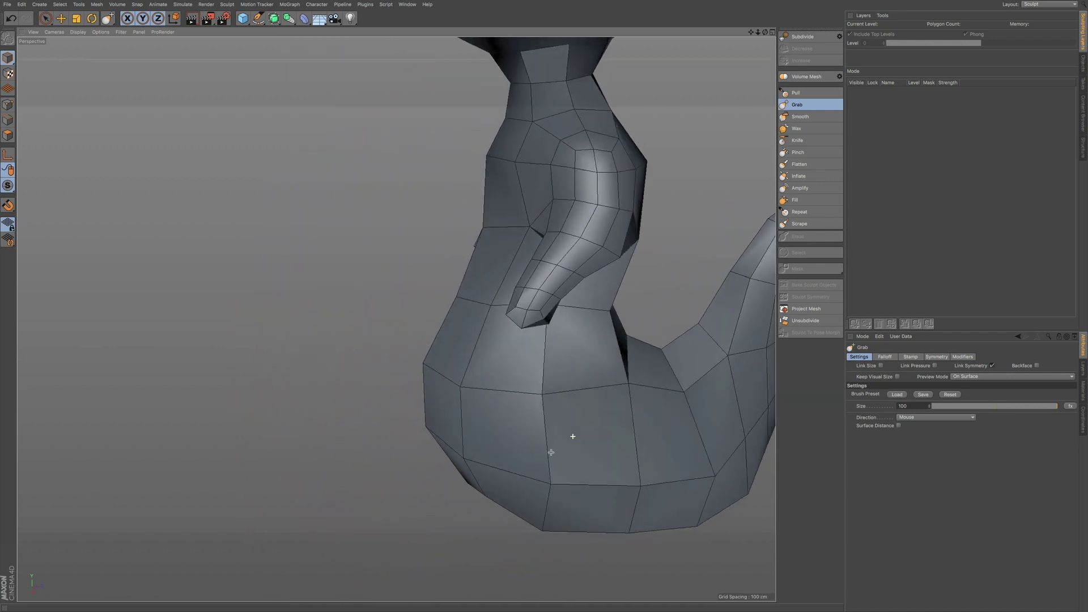
Step: Round out the underside and sides of the lower body with the Grab brush from below and the front
{"action": "left_click_drag", "start_coordinate": [648, 390], "coordinate": [620, 535], "text": "alt"}
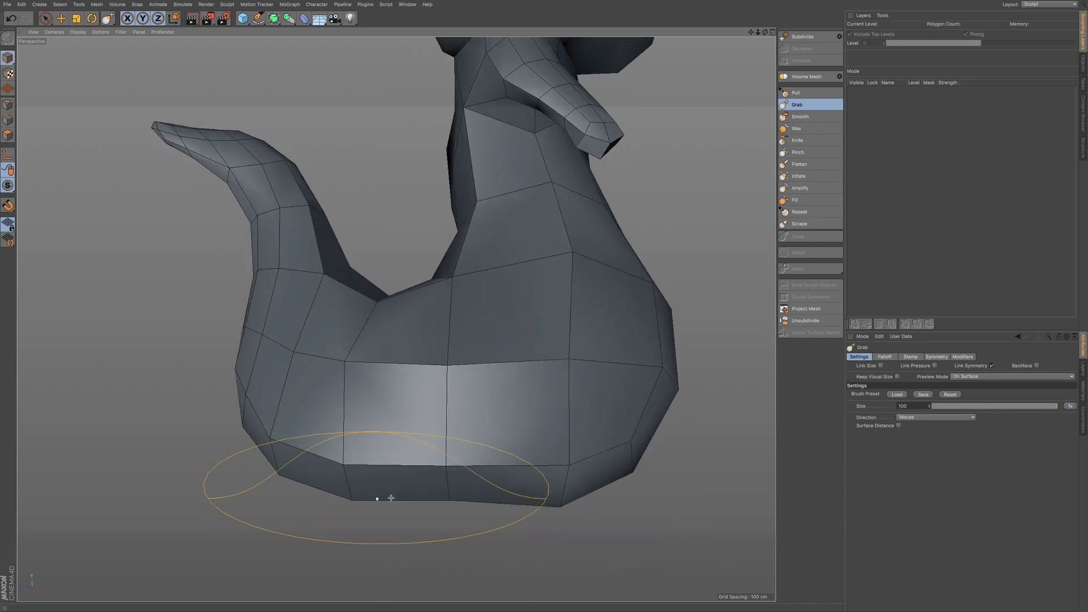
{"action": "mouse_move", "coordinate": [515, 495]}
{"action": "left_mouse_down", "text": "alt"}
{"action": "mouse_move", "coordinate": [545, 471]}
{"action": "mouse_move", "coordinate": [552, 527]}
{"action": "left_mouse_up", "text": "alt"}
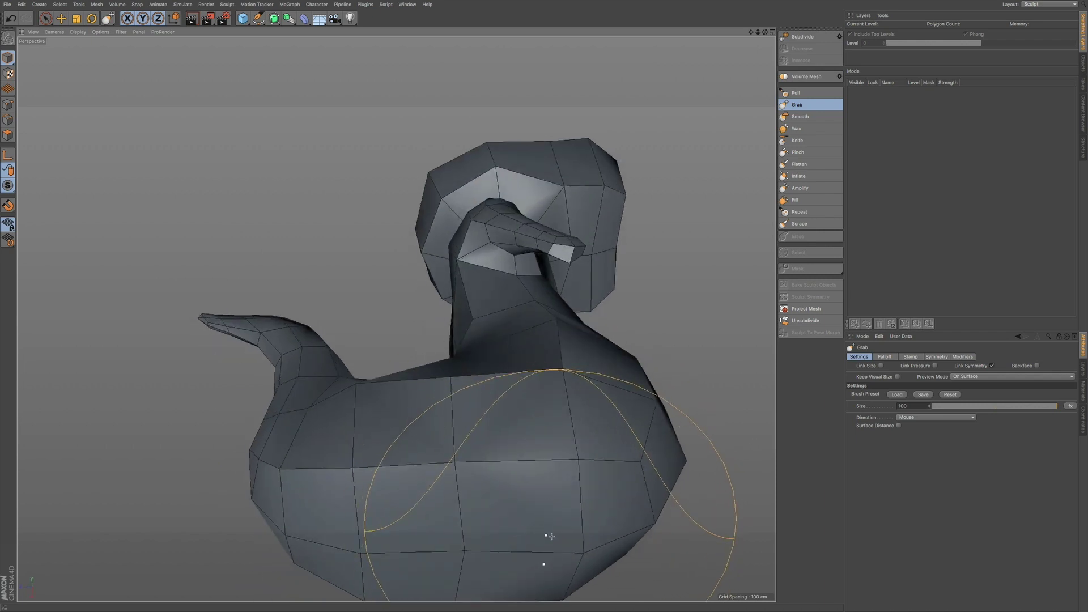
{"action": "mouse_move", "coordinate": [480, 470]}
{"action": "left_mouse_down", "text": "alt"}
{"action": "mouse_move", "coordinate": [561, 425]}
{"action": "mouse_move", "coordinate": [585, 384]}
{"action": "left_mouse_up", "text": "alt"}
{"action": "right_click_drag", "start_coordinate": [600, 330], "coordinate": [595, 334], "text": "alt"}
{"action": "middle_click_drag", "start_coordinate": [606, 318], "coordinate": [542, 396], "text": "alt"}
{"action": "left_click_drag", "start_coordinate": [565, 369], "coordinate": [503, 379], "text": "alt"}
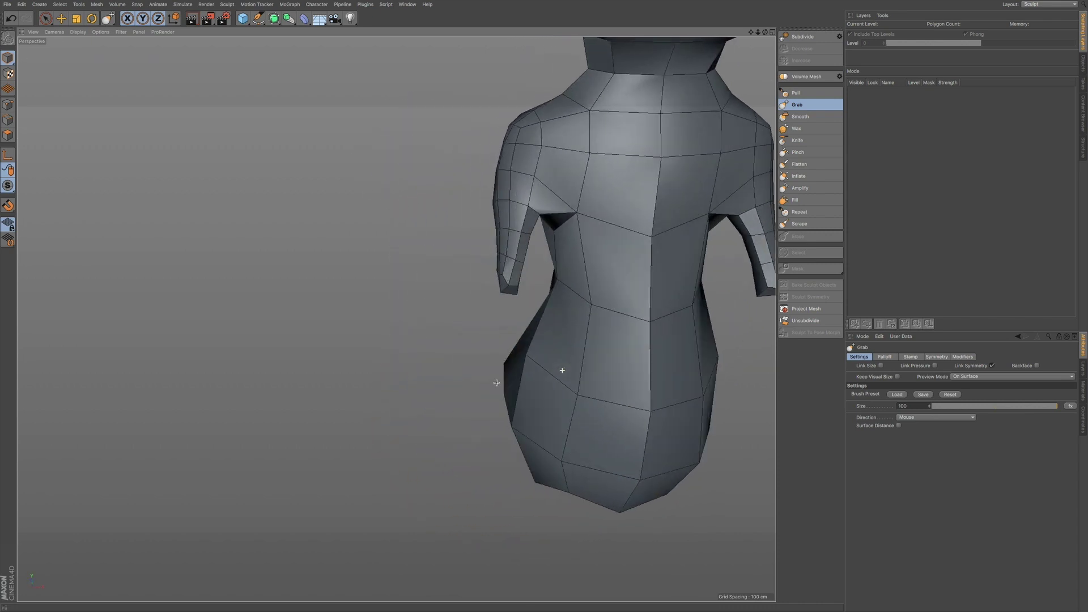
{"action": "mouse_move", "coordinate": [617, 316]}
{"action": "middle_mouse_down", "text": "alt"}
{"action": "mouse_move", "coordinate": [561, 420]}
{"action": "mouse_move", "coordinate": [527, 393]}
{"action": "middle_mouse_up", "text": "alt"}
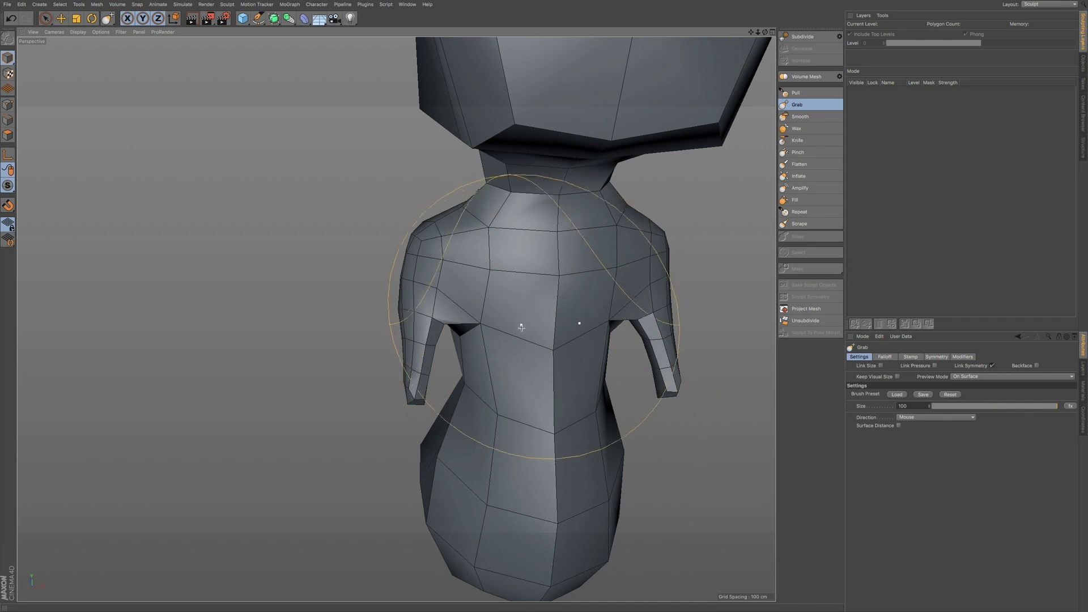
{"action": "scroll", "coordinate": [543, 306], "scroll_direction": "down", "scroll_amount": 3}
{"action": "middle_click_drag", "start_coordinate": [543, 298], "coordinate": [451, 383], "text": "alt"}
{"action": "left_click_drag", "start_coordinate": [452, 384], "coordinate": [487, 364], "text": "alt"}
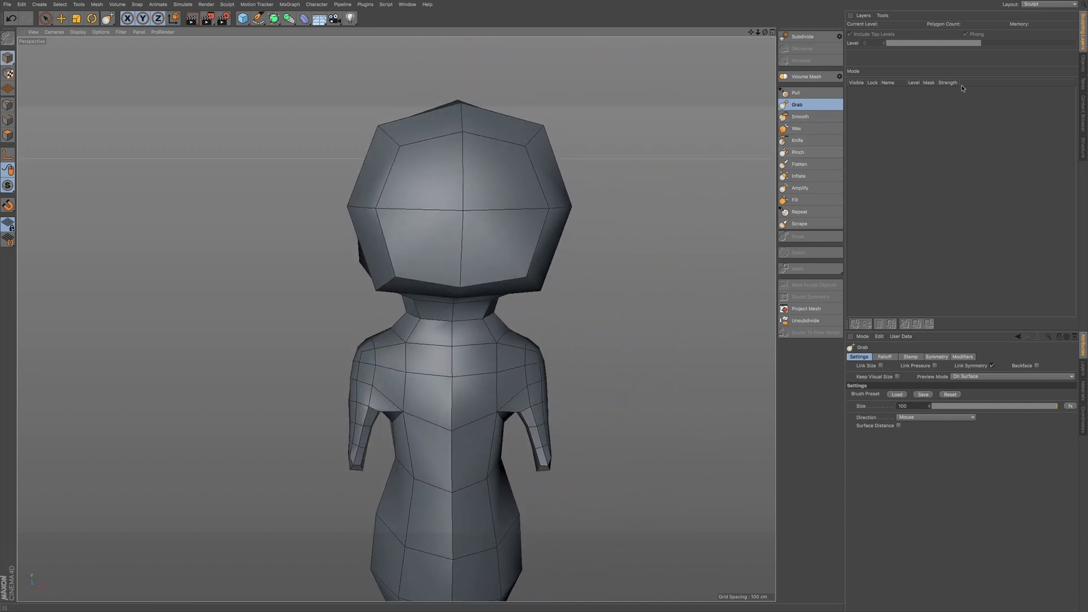
Step: Switch to the Model layout and put the character mesh in edge mode
{"action": "left_click", "coordinate": [1040, 9]}
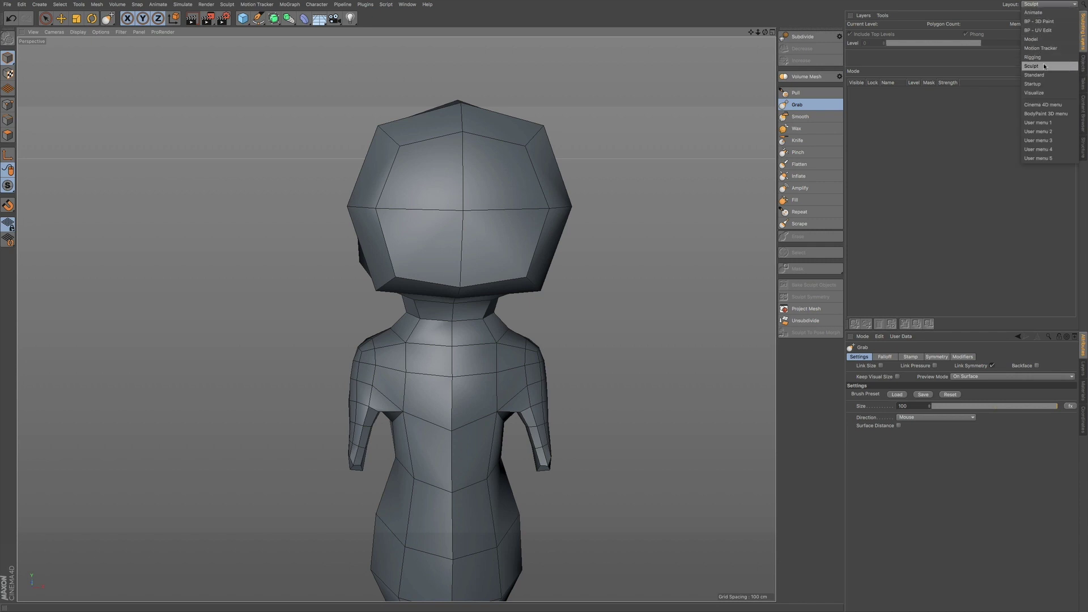
{"action": "left_click", "coordinate": [1031, 39]}
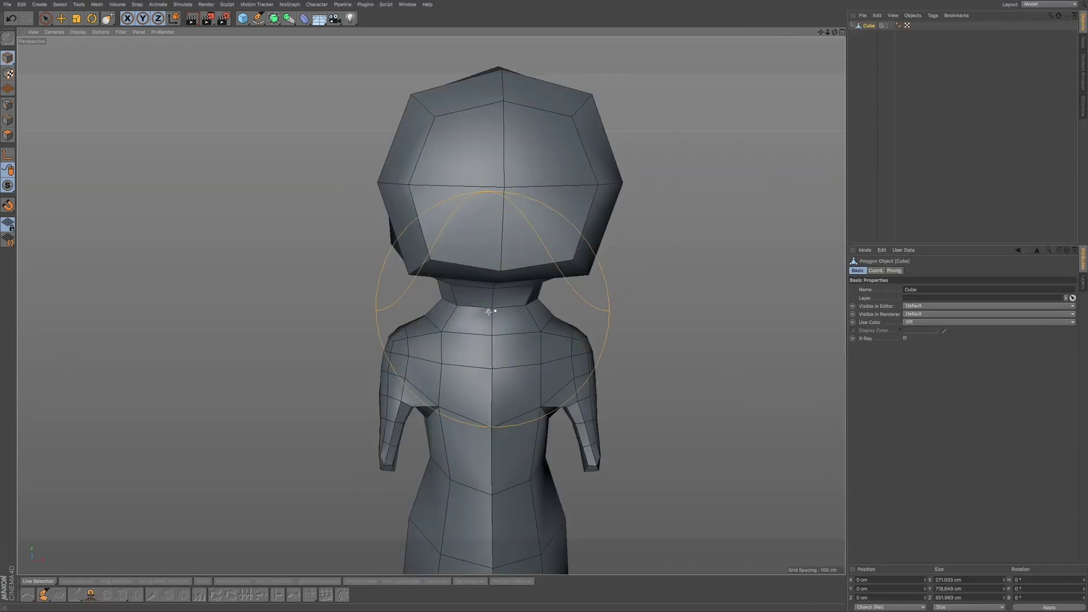
{"action": "scroll", "coordinate": [501, 280], "scroll_direction": "down", "scroll_amount": 2}
{"action": "middle_click_drag", "start_coordinate": [519, 256], "coordinate": [457, 250], "text": "alt"}
{"action": "left_click", "coordinate": [9, 108]}
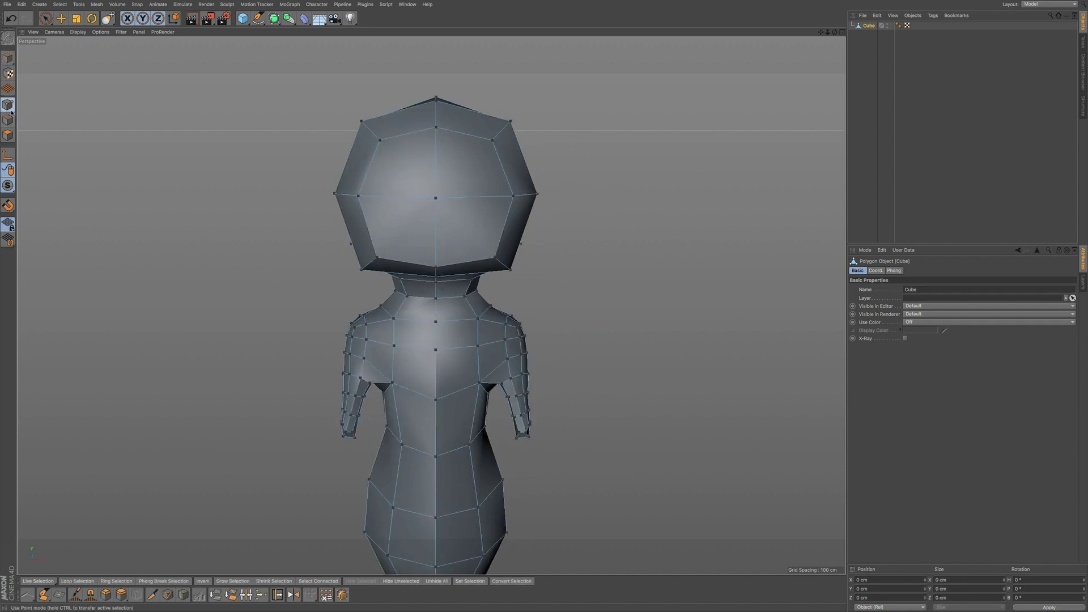
{"action": "left_click", "coordinate": [7, 120]}
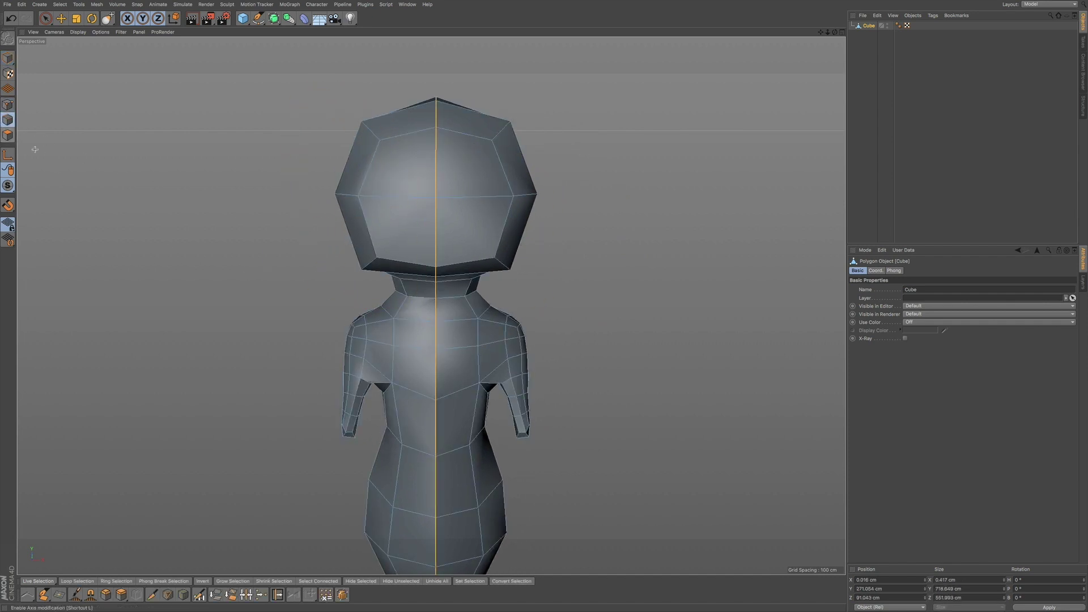
Step: Try to bevel the character's central edge loop with subdivision 1 and an offset of 32.6 cm
{"action": "left_click", "coordinate": [62, 19]}
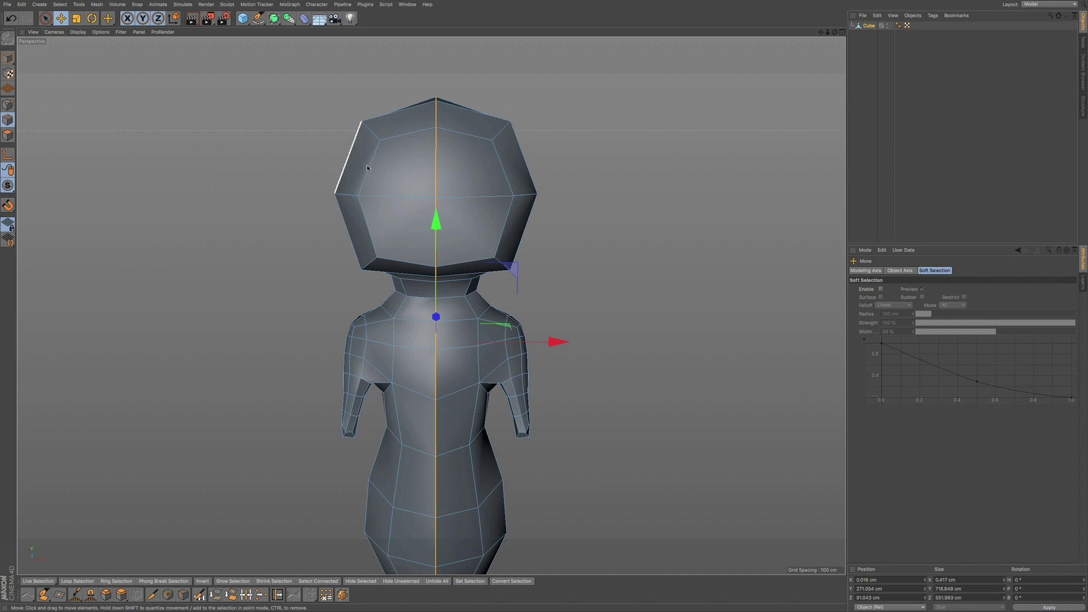
{"action": "left_click", "coordinate": [556, 142]}
{"action": "double_click", "coordinate": [436, 170]}
{"action": "key", "text": "m"}
{"action": "key", "text": "s"}
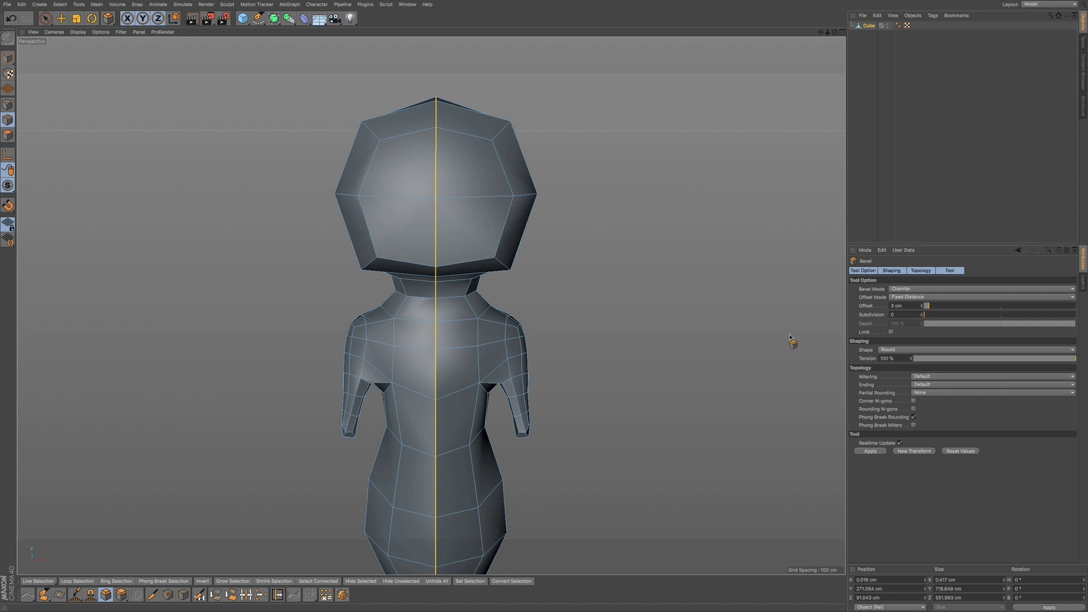
{"action": "left_click", "coordinate": [922, 315]}
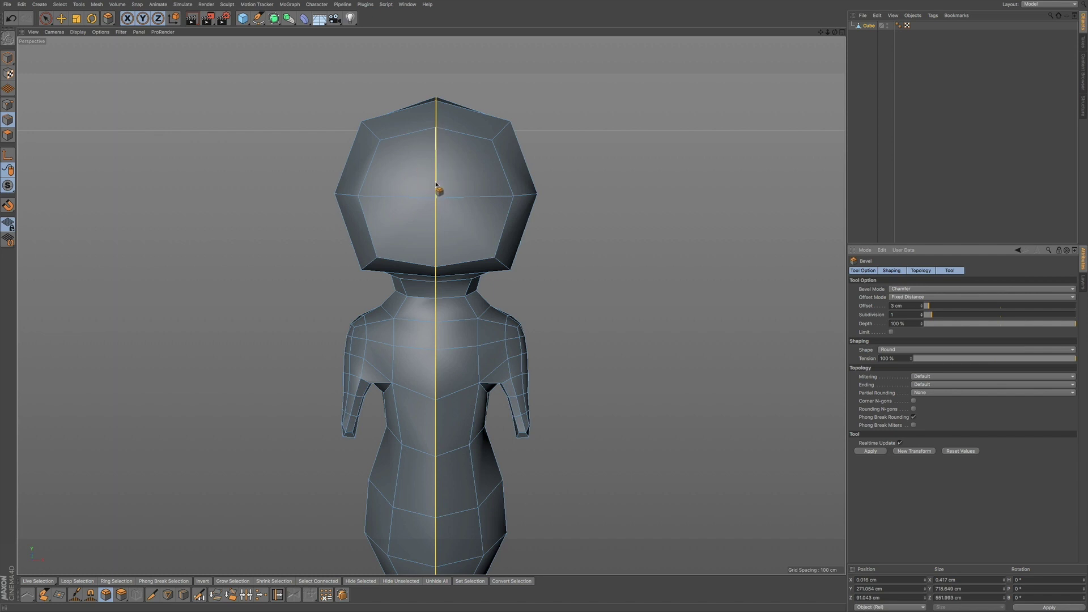
{"action": "left_click_drag", "start_coordinate": [619, 244], "coordinate": [757, 254]}
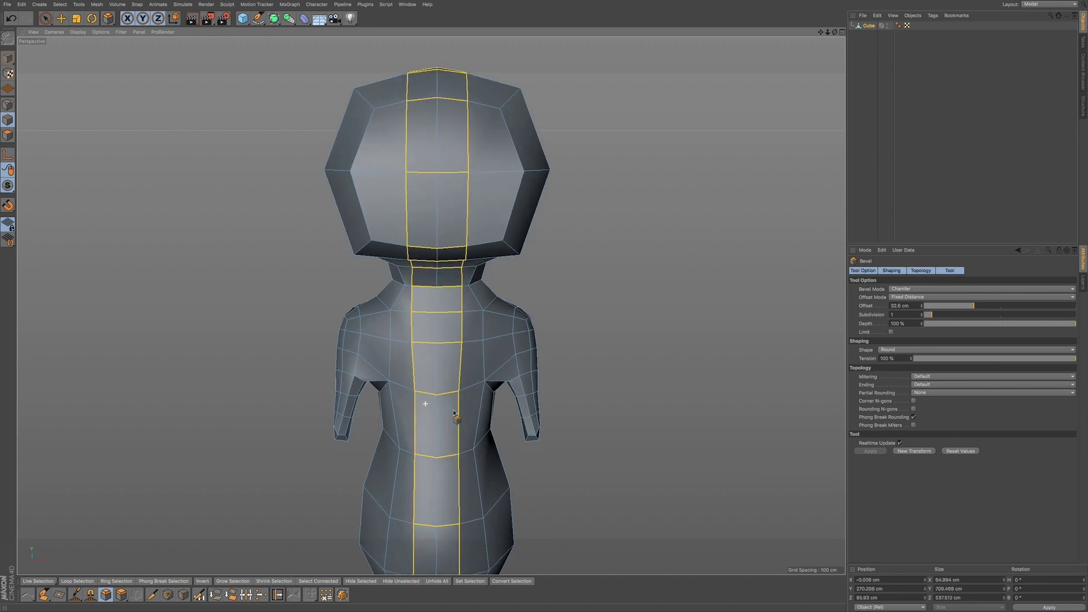
Step: Examine the bevelled strip around the head, body and tail from the front, back and close up
{"action": "scroll", "coordinate": [442, 416], "scroll_direction": "up", "scroll_amount": 3}
{"action": "scroll", "coordinate": [456, 397], "scroll_direction": "up", "scroll_amount": 2}
{"action": "scroll", "coordinate": [462, 381], "scroll_direction": "down", "scroll_amount": 5}
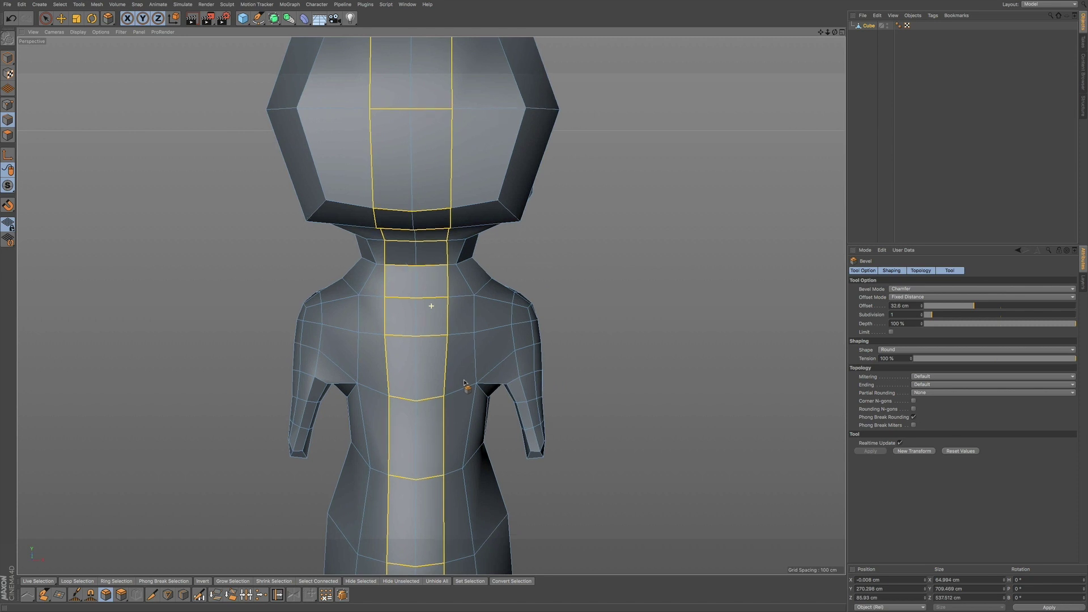
{"action": "scroll", "coordinate": [406, 379], "scroll_direction": "down", "scroll_amount": 1}
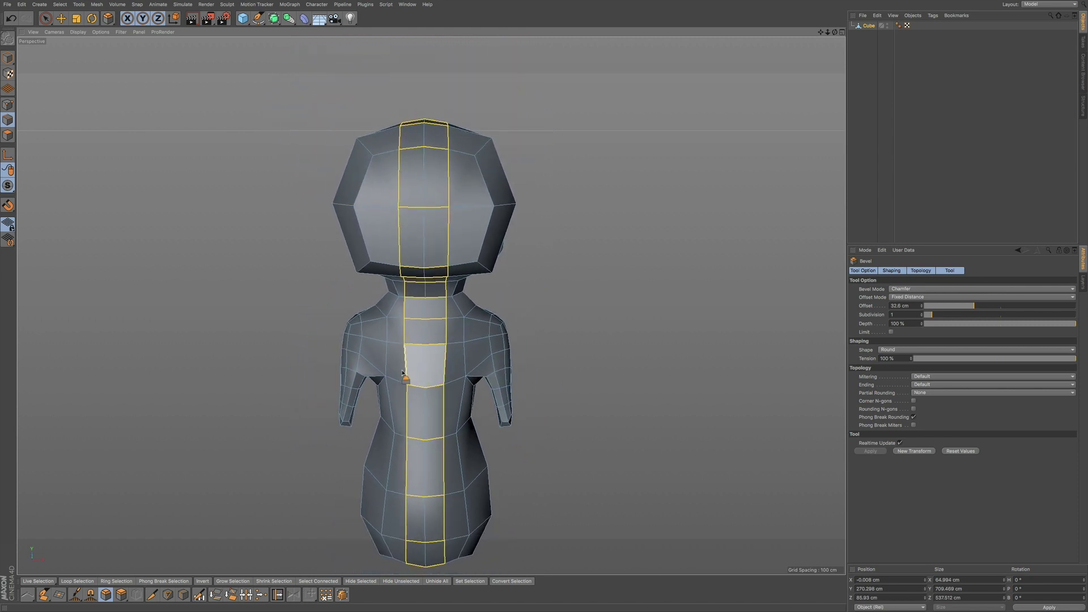
{"action": "left_click_drag", "start_coordinate": [408, 365], "coordinate": [590, 401], "text": "alt"}
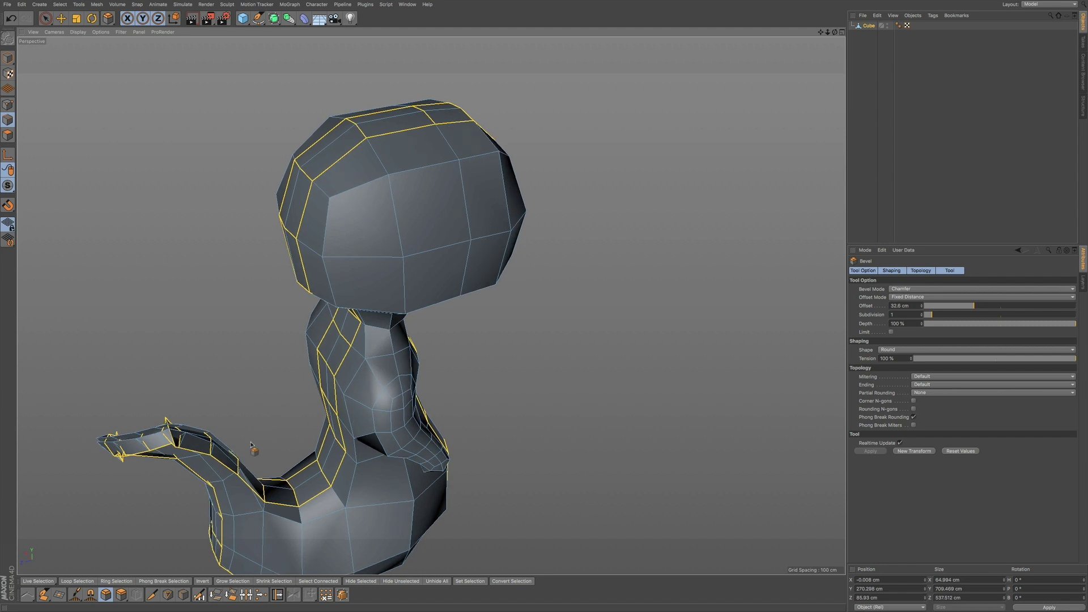
{"action": "right_click_drag", "start_coordinate": [216, 397], "coordinate": [272, 374], "text": "alt"}
{"action": "middle_click_drag", "start_coordinate": [215, 422], "coordinate": [397, 282], "text": "alt"}
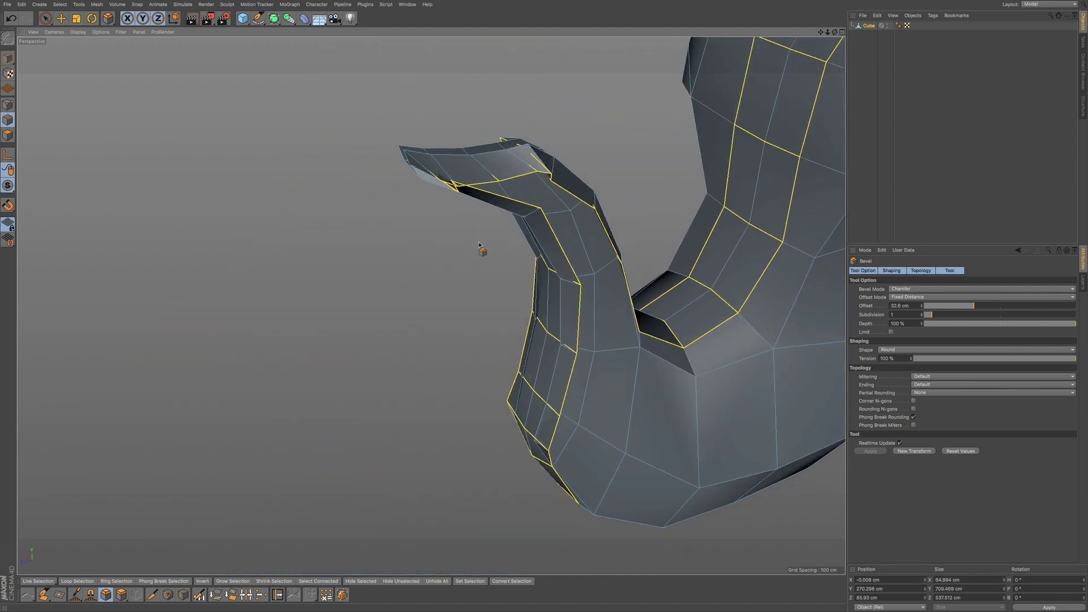
{"action": "left_click_drag", "start_coordinate": [460, 222], "coordinate": [470, 249], "text": "alt"}
{"action": "middle_click_drag", "start_coordinate": [553, 390], "coordinate": [536, 365], "text": "alt"}
{"action": "left_click_drag", "start_coordinate": [537, 365], "coordinate": [515, 400], "text": "alt"}
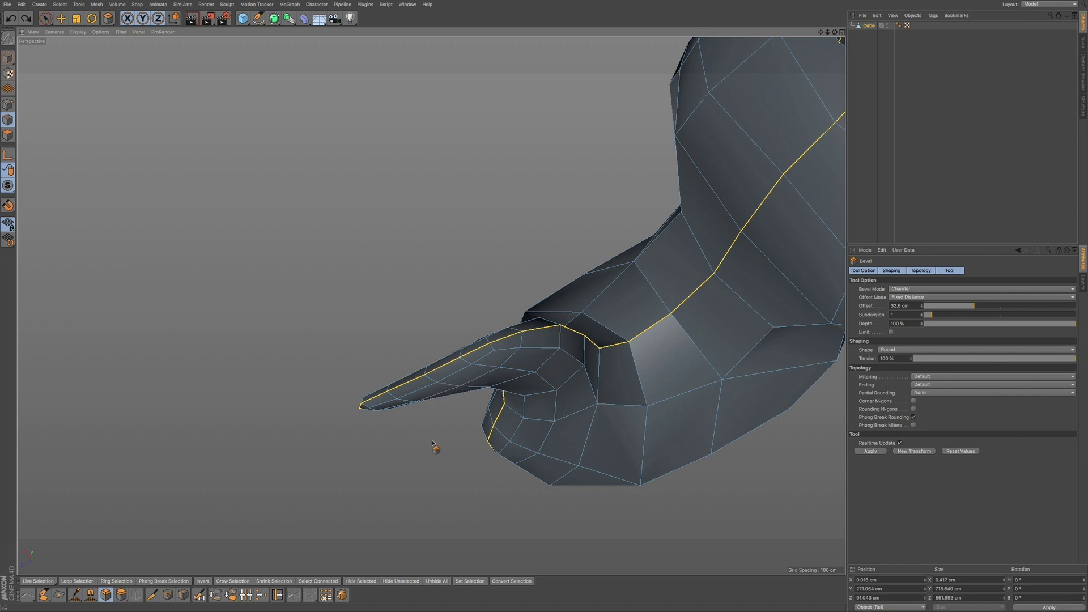
Step: Bevel the character's central edge loop with subdivision 1 and an offset of 3.5 cm
{"action": "left_click_drag", "start_coordinate": [435, 442], "coordinate": [436, 442]}
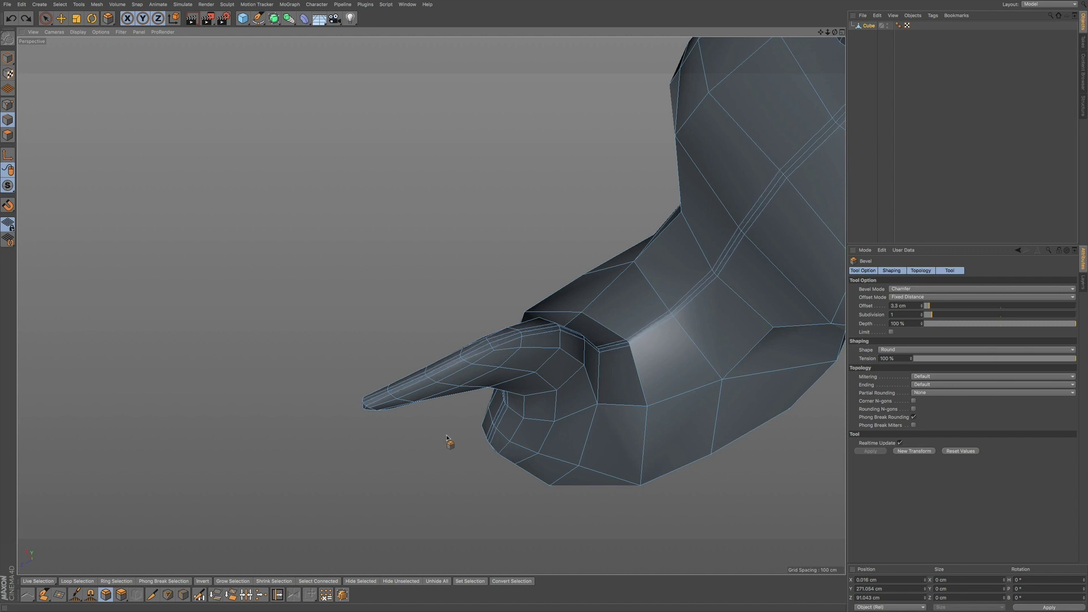
{"action": "left_click_drag", "start_coordinate": [447, 439], "coordinate": [447, 438]}
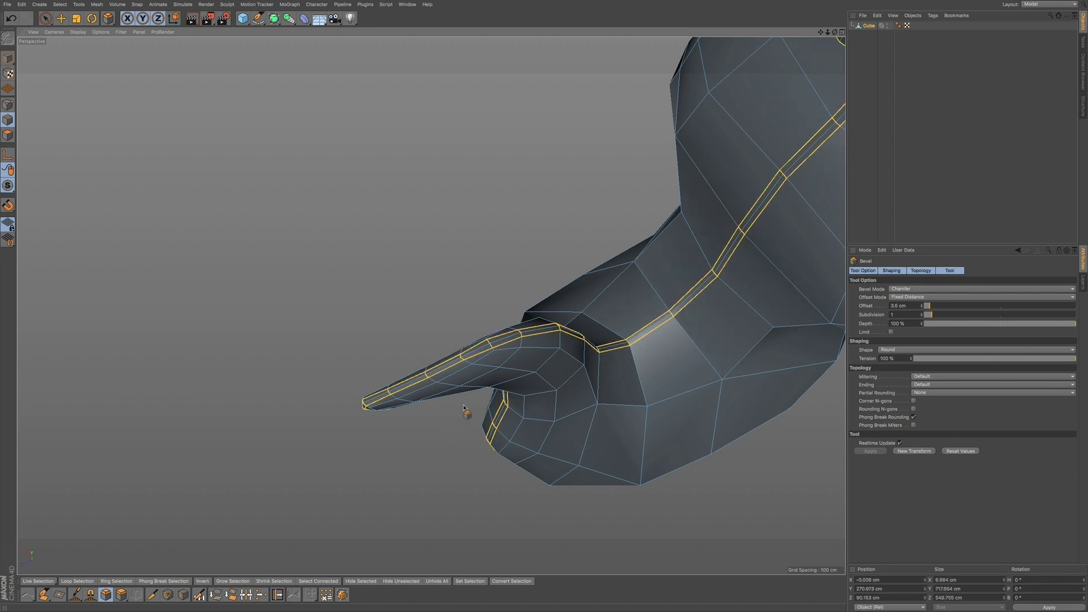
{"action": "left_click_drag", "start_coordinate": [524, 369], "coordinate": [464, 385], "text": "alt"}
{"action": "left_click_drag", "start_coordinate": [554, 386], "coordinate": [472, 261], "text": "alt"}
{"action": "left_click_drag", "start_coordinate": [447, 314], "coordinate": [464, 250], "text": "alt"}
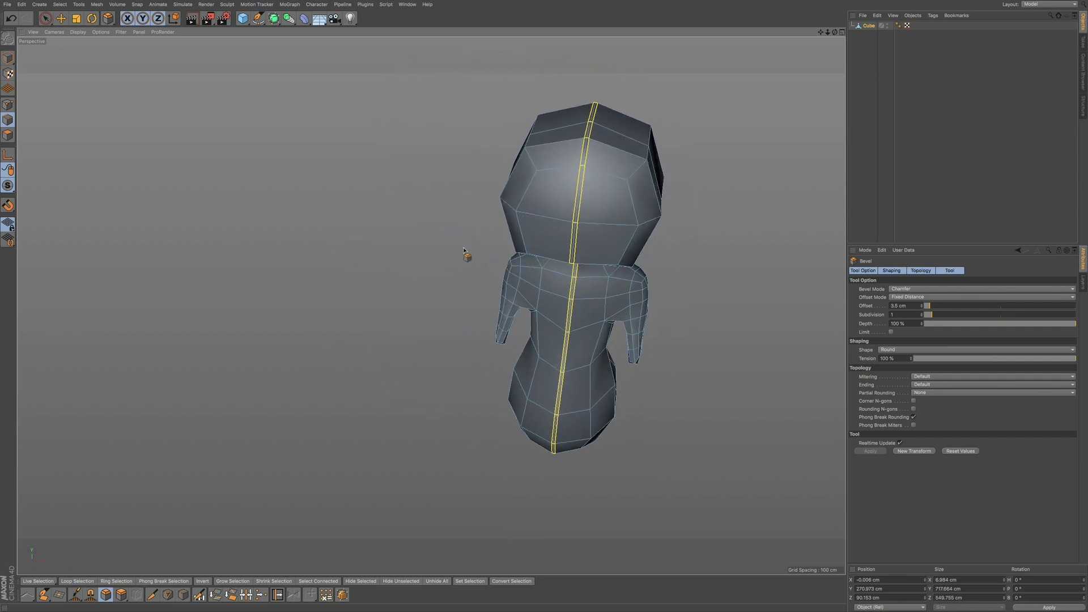
{"action": "left_click_drag", "start_coordinate": [548, 255], "coordinate": [625, 220], "text": "alt"}
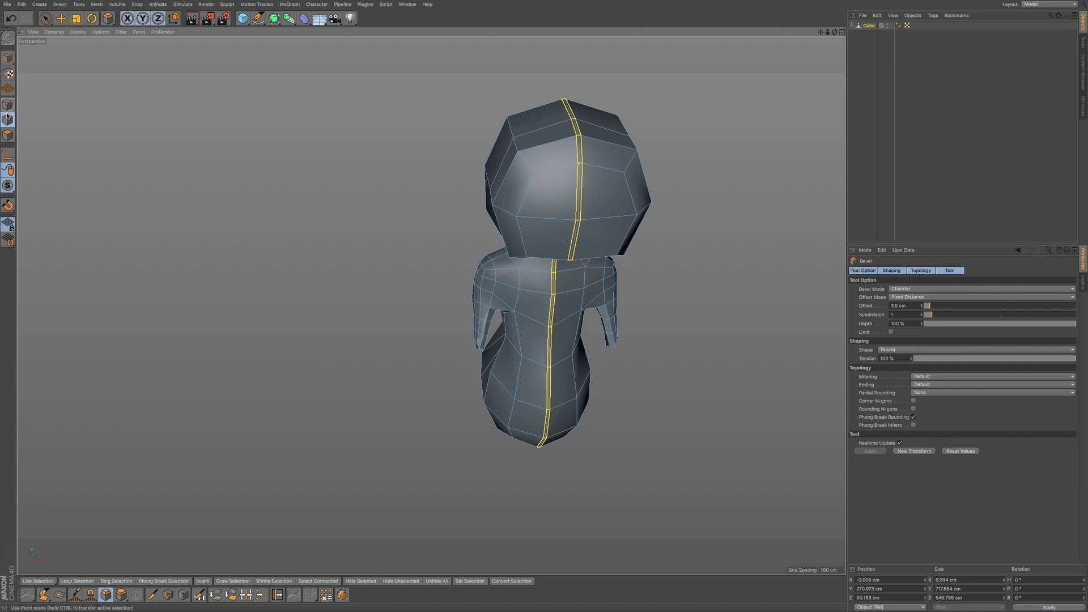
Step: Put the character in model mode, switch to the Sculpt layout and set the Grab brush size to 22
{"action": "left_click", "coordinate": [8, 57]}
{"action": "left_click", "coordinate": [1040, 4]}
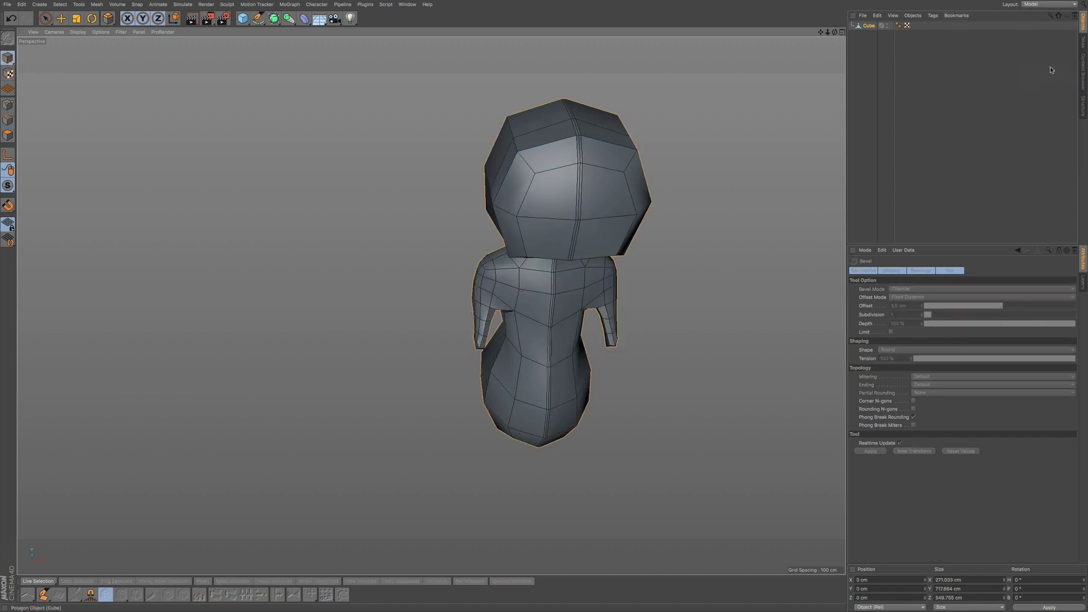
{"action": "left_click", "coordinate": [1033, 66]}
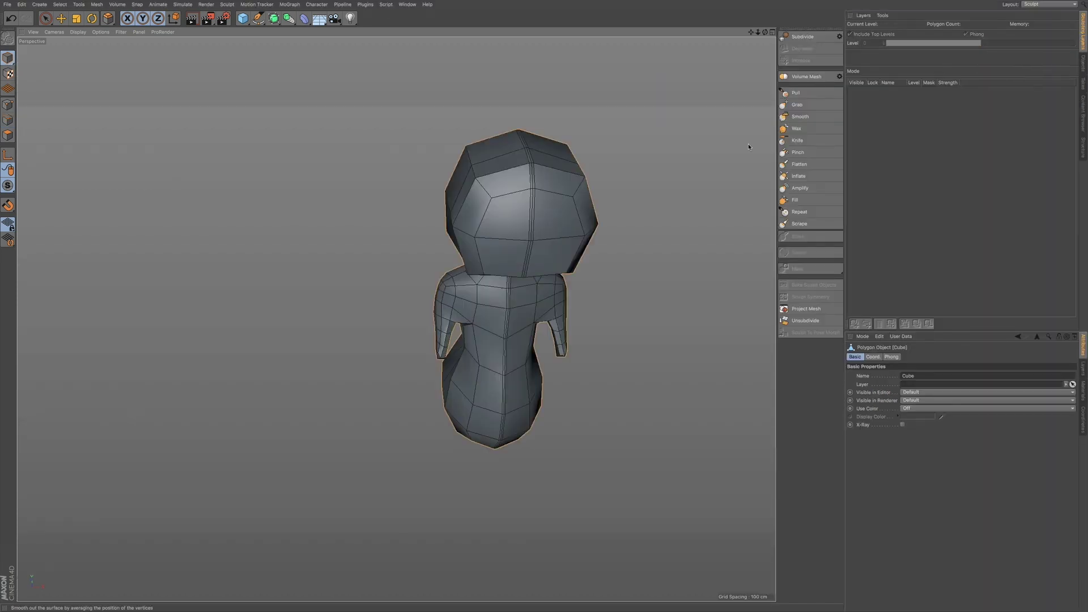
{"action": "left_click", "coordinate": [796, 105]}
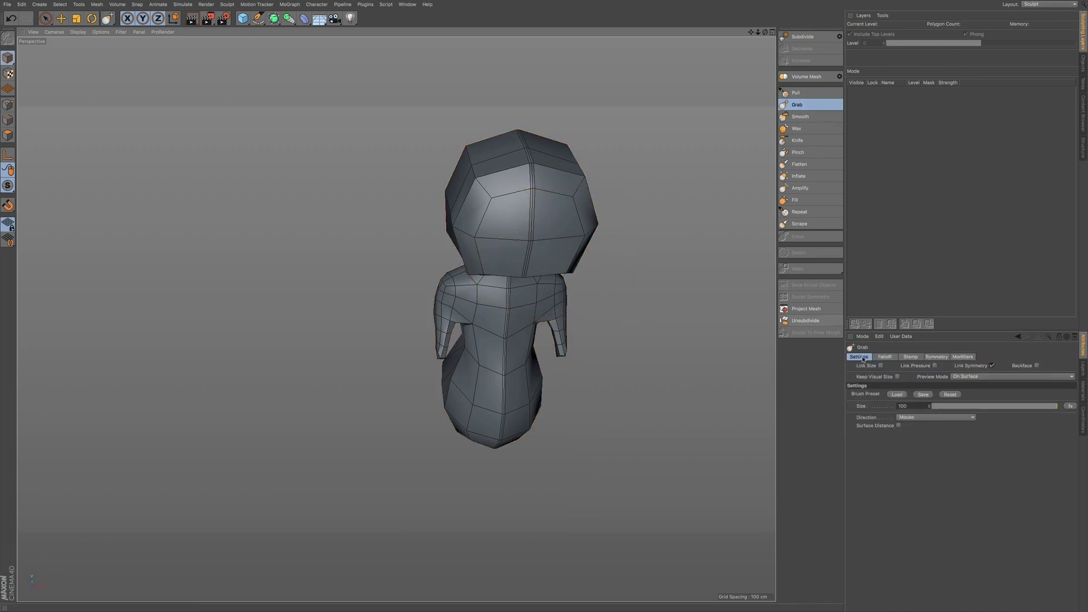
{"action": "left_click_drag", "start_coordinate": [974, 406], "coordinate": [962, 407]}
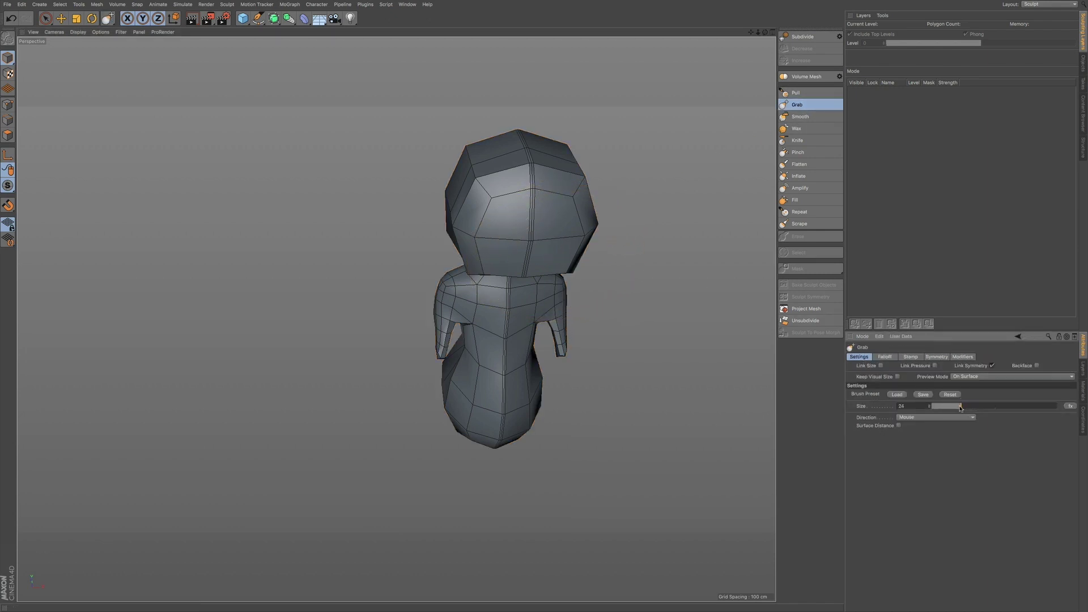
Step: Spread the bevelled centre edges apart across the large rounded face of the head with the Grab brush
{"action": "scroll", "coordinate": [539, 243], "scroll_direction": "up", "scroll_amount": 8}
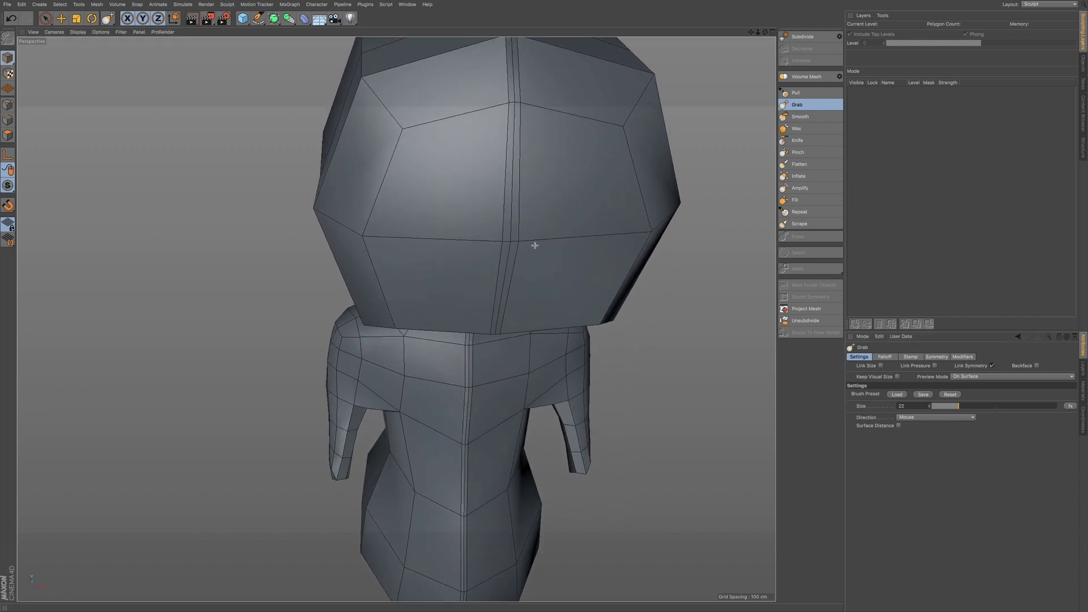
{"action": "mouse_move", "coordinate": [534, 245]}
{"action": "left_mouse_down"}
{"action": "mouse_move", "coordinate": [603, 250]}
{"action": "mouse_move", "coordinate": [554, 244]}
{"action": "mouse_move", "coordinate": [578, 250]}
{"action": "mouse_move", "coordinate": [572, 239]}
{"action": "left_mouse_up"}
{"action": "left_click_drag", "start_coordinate": [514, 103], "coordinate": [578, 105]}
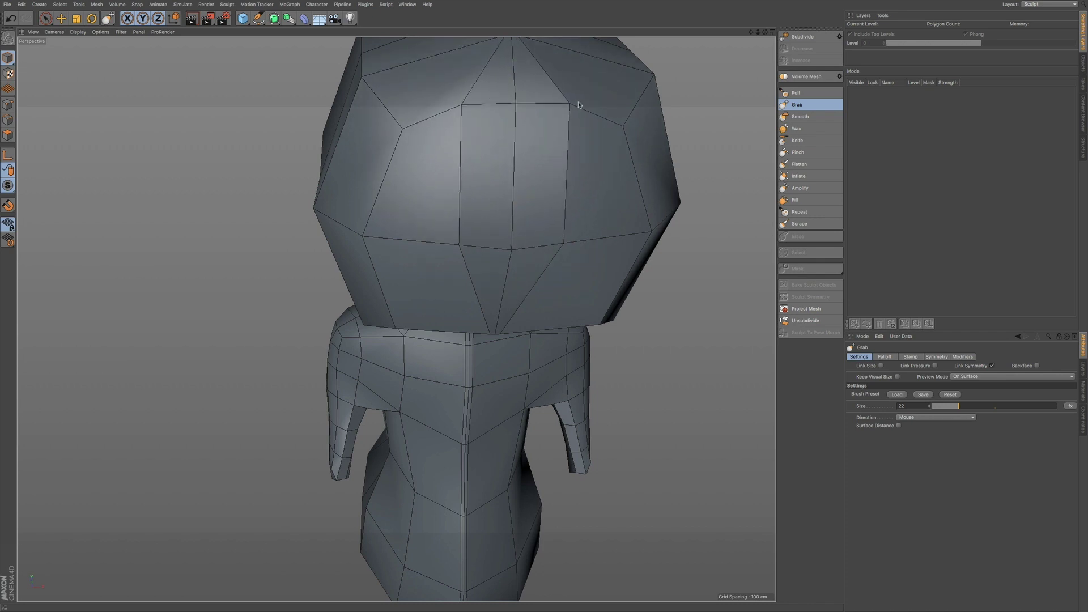
Step: Spread the bevelled centre edges apart row by row across the underside of the head towards the neck
{"action": "mouse_move", "coordinate": [551, 280]}
{"action": "left_mouse_down", "text": "alt"}
{"action": "mouse_move", "coordinate": [548, 179]}
{"action": "mouse_move", "coordinate": [549, 228]}
{"action": "left_mouse_up", "text": "alt"}
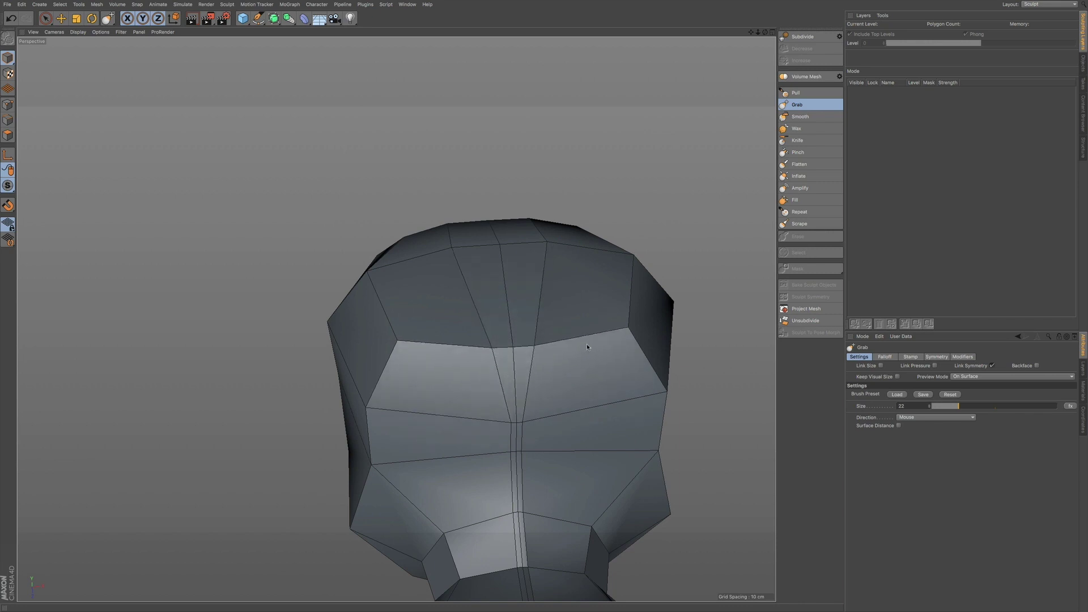
{"action": "left_click_drag", "start_coordinate": [543, 348], "coordinate": [568, 351]}
{"action": "mouse_move", "coordinate": [529, 427]}
{"action": "left_mouse_down"}
{"action": "mouse_move", "coordinate": [574, 428]}
{"action": "mouse_move", "coordinate": [551, 432]}
{"action": "mouse_move", "coordinate": [566, 431]}
{"action": "mouse_move", "coordinate": [547, 461]}
{"action": "left_mouse_up"}
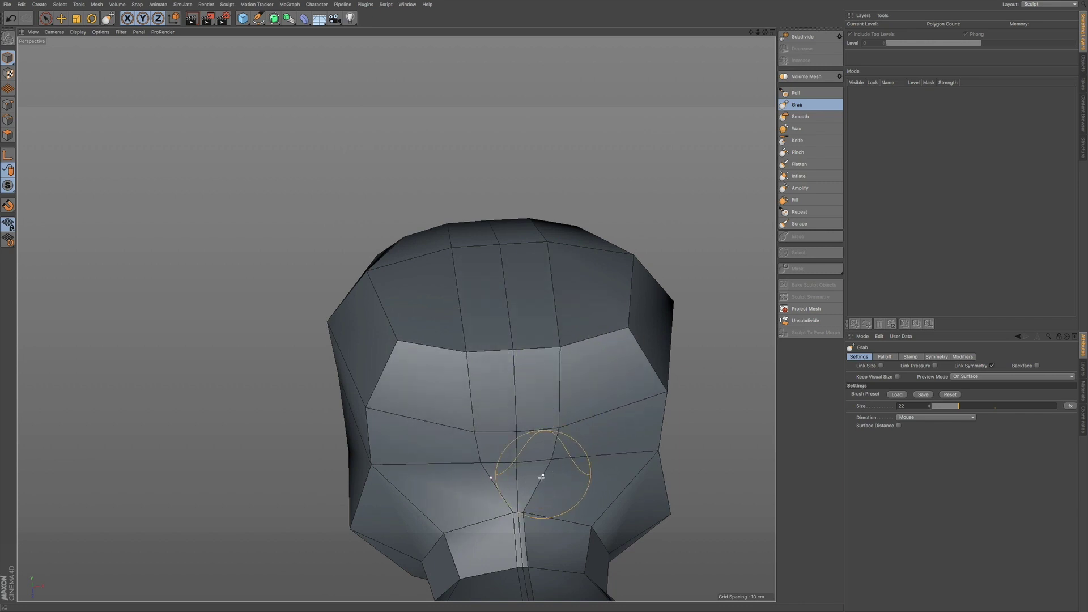
{"action": "left_click_drag", "start_coordinate": [526, 510], "coordinate": [562, 508]}
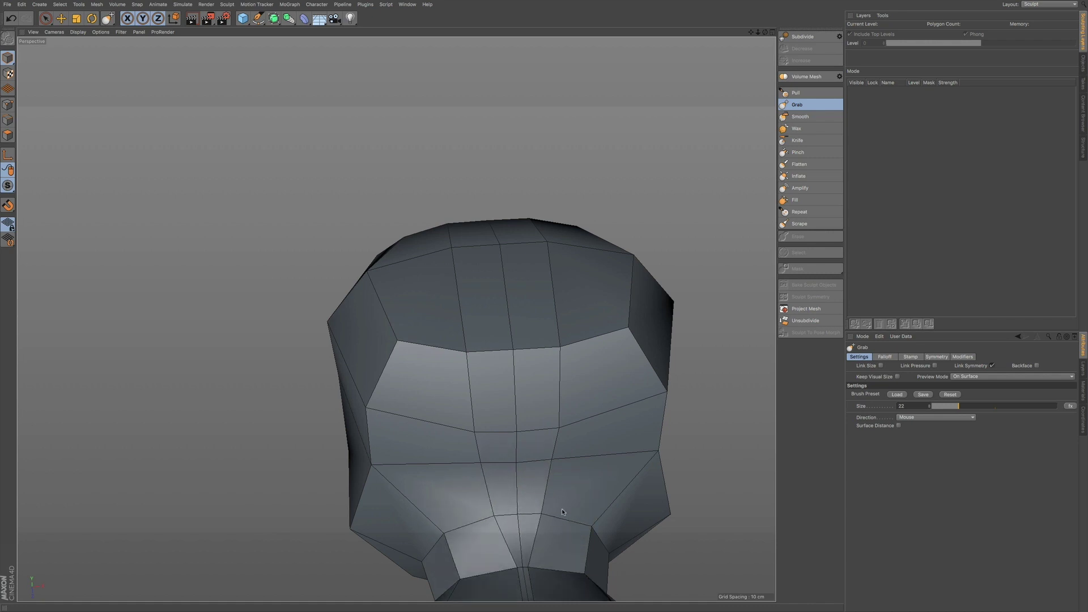
{"action": "left_click_drag", "start_coordinate": [536, 557], "coordinate": [574, 561]}
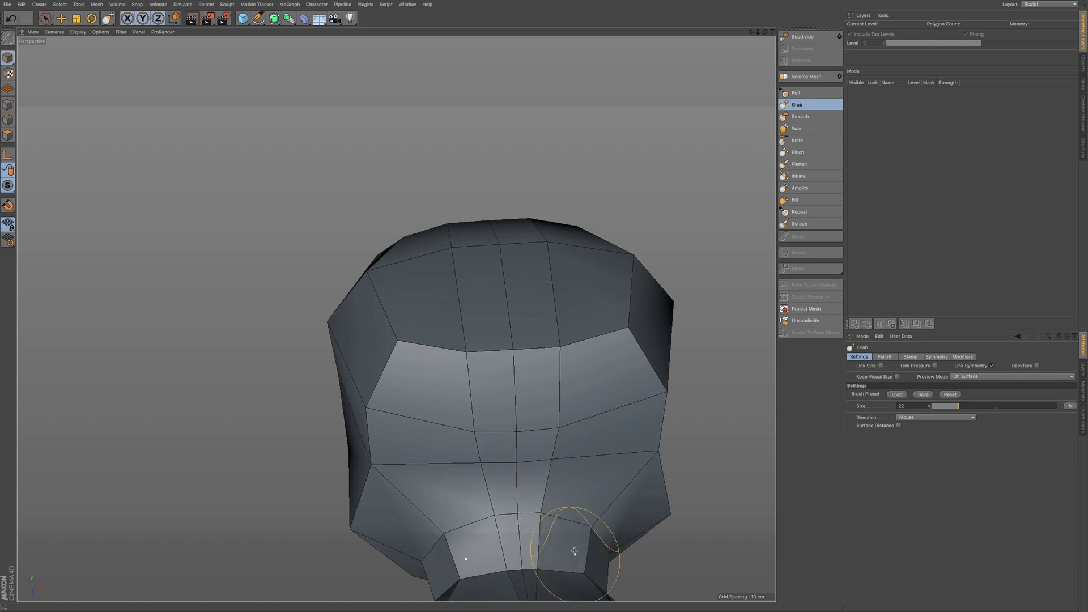
Step: Widen the centre strip along the neck and between the shoulders with the Grab brush
{"action": "middle_click_drag", "start_coordinate": [552, 500], "coordinate": [494, 289], "text": "alt"}
{"action": "mouse_move", "coordinate": [495, 331]}
{"action": "left_mouse_down", "text": "alt"}
{"action": "mouse_move", "coordinate": [499, 374]}
{"action": "mouse_move", "coordinate": [474, 413]}
{"action": "mouse_move", "coordinate": [498, 408]}
{"action": "left_mouse_up", "text": "alt"}
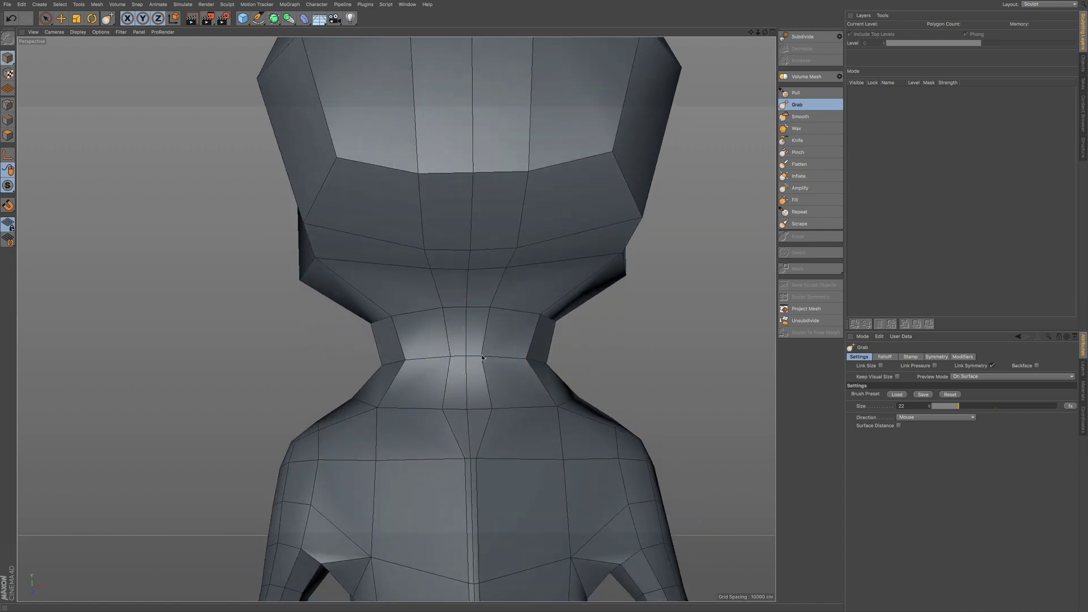
{"action": "left_click_drag", "start_coordinate": [480, 356], "coordinate": [490, 356]}
{"action": "left_click_drag", "start_coordinate": [486, 296], "coordinate": [499, 298]}
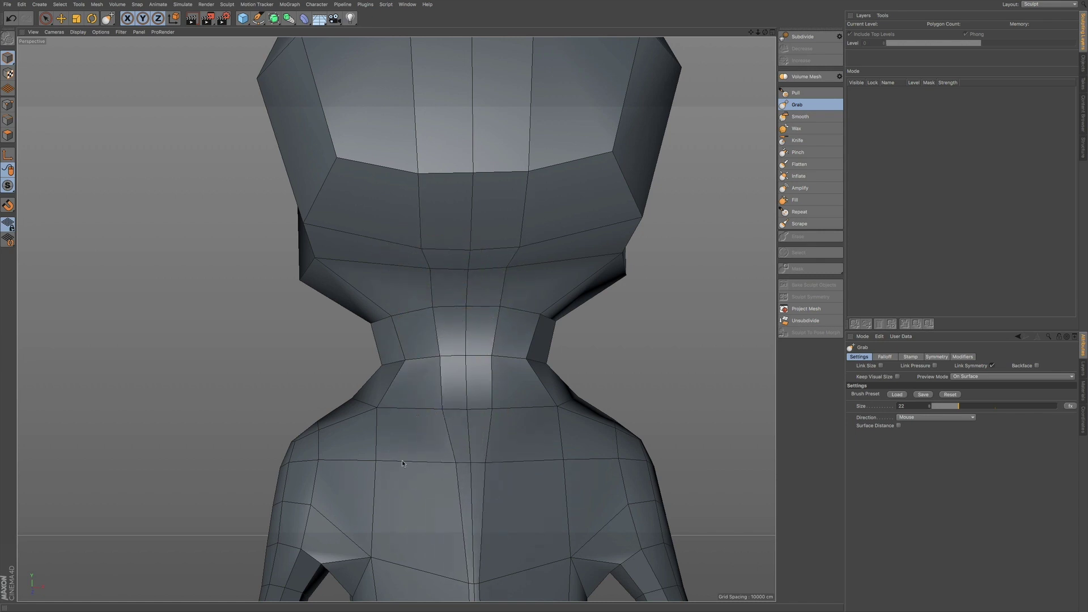
{"action": "left_click_drag", "start_coordinate": [461, 459], "coordinate": [431, 466]}
Step: Widen the centre strip down the torso, from between the arms past the waist to the upper lower body
{"action": "middle_click_drag", "start_coordinate": [486, 446], "coordinate": [456, 227], "text": "alt"}
{"action": "mouse_move", "coordinate": [435, 347]}
{"action": "left_mouse_down"}
{"action": "mouse_move", "coordinate": [399, 348]}
{"action": "mouse_move", "coordinate": [402, 339]}
{"action": "left_mouse_up"}
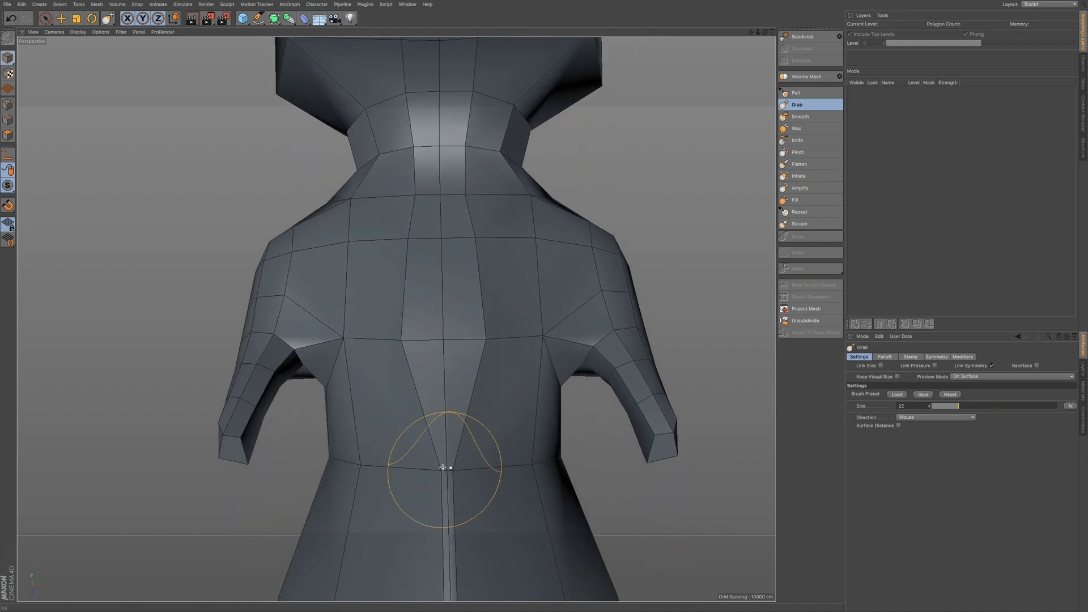
{"action": "left_click_drag", "start_coordinate": [419, 469], "coordinate": [358, 478]}
{"action": "left_click_drag", "start_coordinate": [429, 484], "coordinate": [379, 475]}
{"action": "middle_click_drag", "start_coordinate": [445, 422], "coordinate": [402, 277], "text": "alt"}
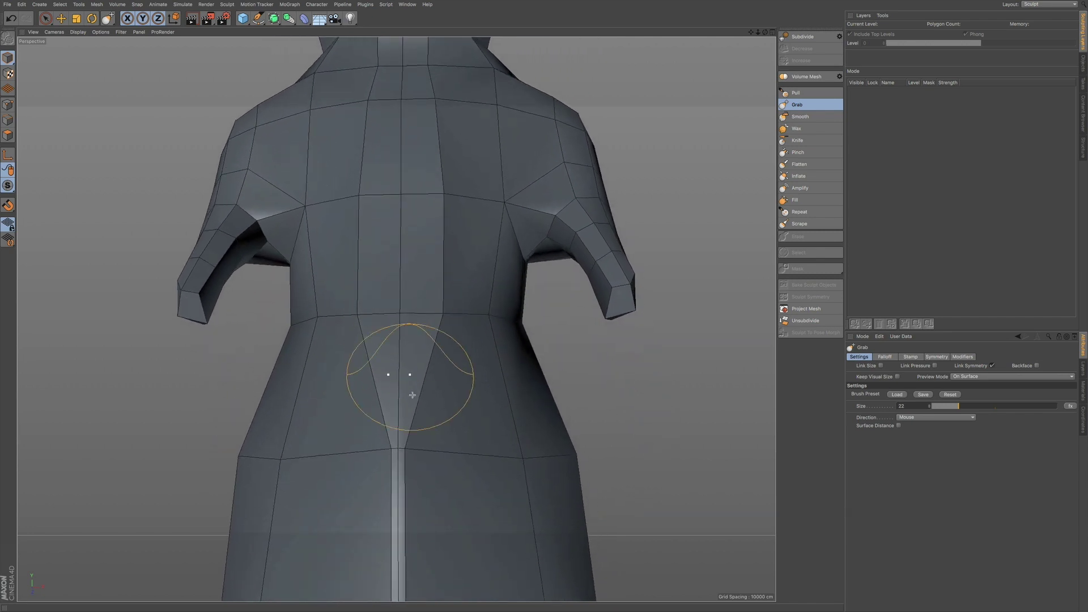
{"action": "left_click_drag", "start_coordinate": [393, 451], "coordinate": [305, 454]}
Step: Spread and even out the centre edges at the widest part of the lower body with the Grab brush
{"action": "mouse_move", "coordinate": [396, 389]}
{"action": "left_mouse_down", "text": "alt"}
{"action": "mouse_move", "coordinate": [425, 432]}
{"action": "mouse_move", "coordinate": [461, 432]}
{"action": "mouse_move", "coordinate": [437, 413]}
{"action": "left_mouse_up", "text": "alt"}
{"action": "scroll", "coordinate": [418, 444], "scroll_direction": "up", "scroll_amount": 5}
{"action": "scroll", "coordinate": [425, 436], "scroll_direction": "down", "scroll_amount": 3}
{"action": "scroll", "coordinate": [437, 324], "scroll_direction": "up", "scroll_amount": 4}
{"action": "middle_click_drag", "start_coordinate": [437, 324], "coordinate": [434, 292], "text": "alt"}
{"action": "left_click_drag", "start_coordinate": [385, 466], "coordinate": [384, 474]}
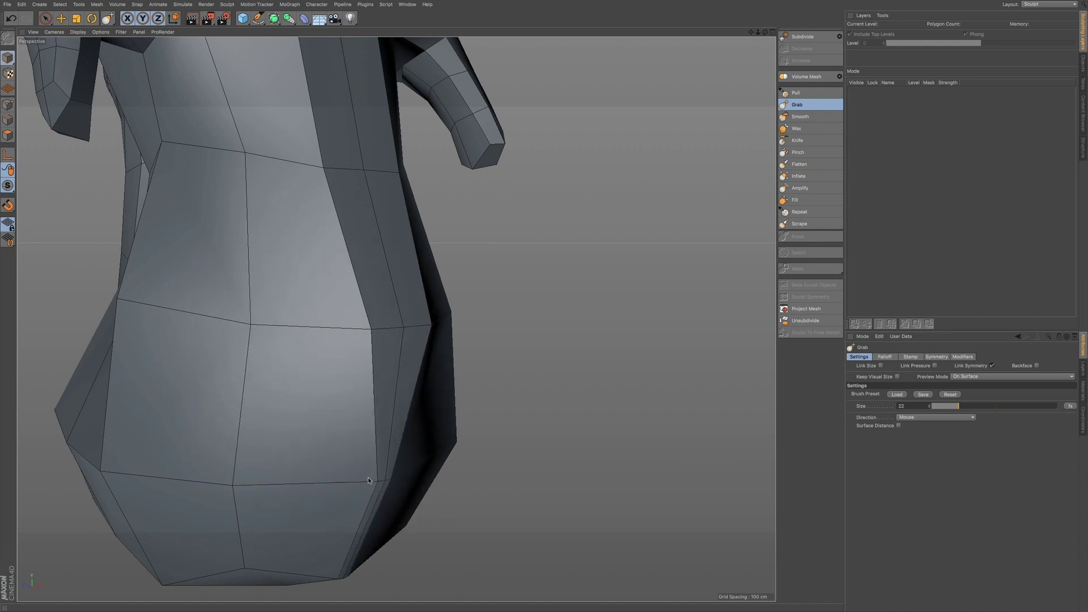
{"action": "key", "text": "ctrl+z"}
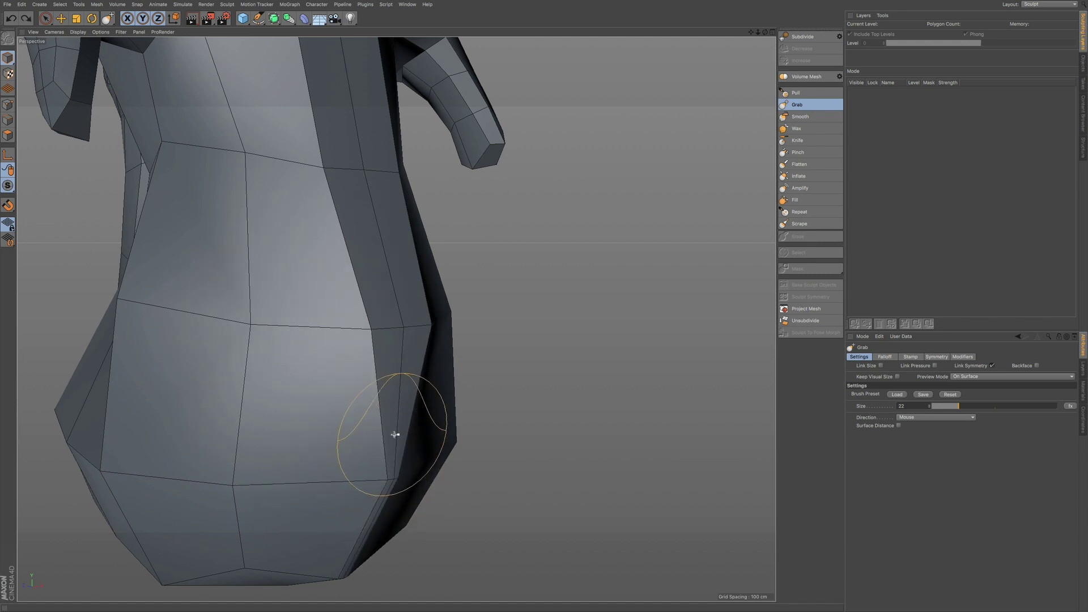
{"action": "left_click_drag", "start_coordinate": [376, 435], "coordinate": [379, 445], "text": "alt"}
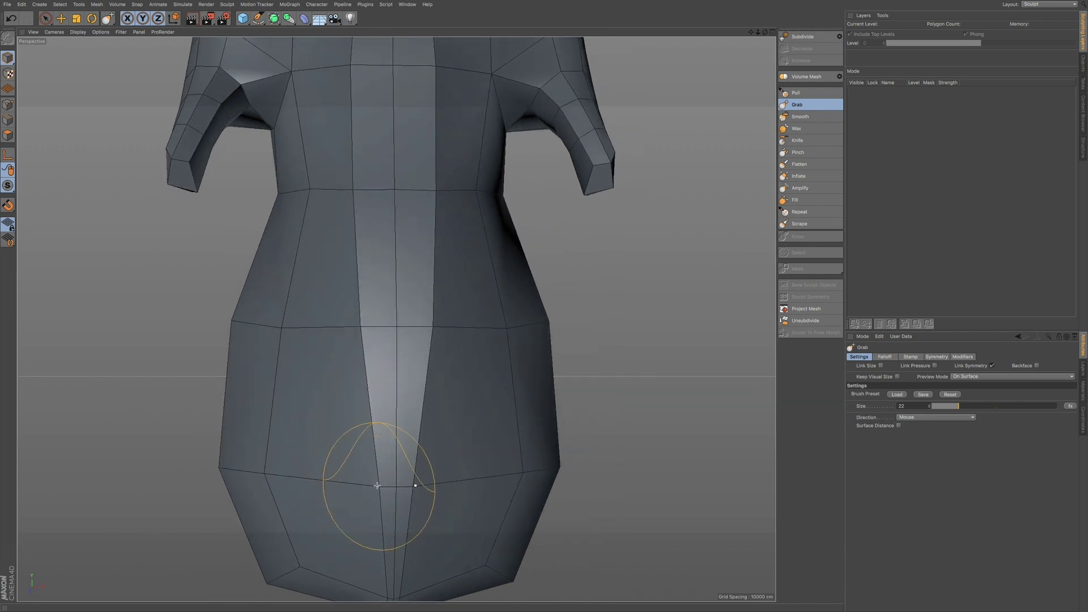
{"action": "left_click_drag", "start_coordinate": [377, 485], "coordinate": [313, 484]}
{"action": "left_click_drag", "start_coordinate": [343, 327], "coordinate": [328, 335]}
{"action": "left_click_drag", "start_coordinate": [342, 486], "coordinate": [336, 488]}
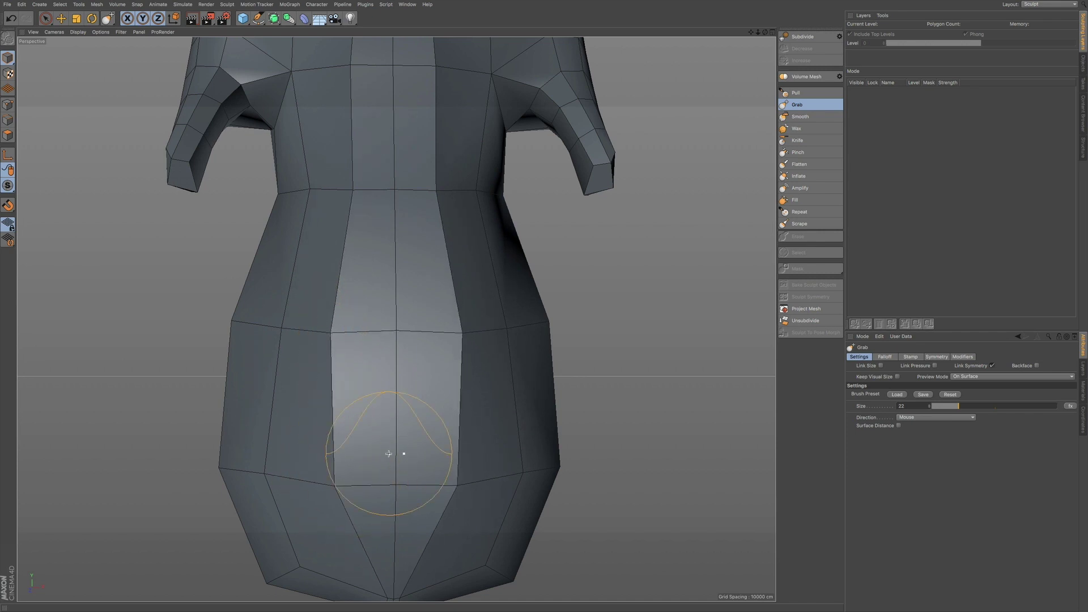
Step: Spread the centre edges apart where the lower body curves under, working from below
{"action": "mouse_move", "coordinate": [396, 446]}
{"action": "left_mouse_down", "text": "alt"}
{"action": "mouse_move", "coordinate": [432, 409]}
{"action": "mouse_move", "coordinate": [456, 201]}
{"action": "left_mouse_up", "text": "alt"}
{"action": "left_click_drag", "start_coordinate": [426, 314], "coordinate": [352, 304], "text": "alt"}
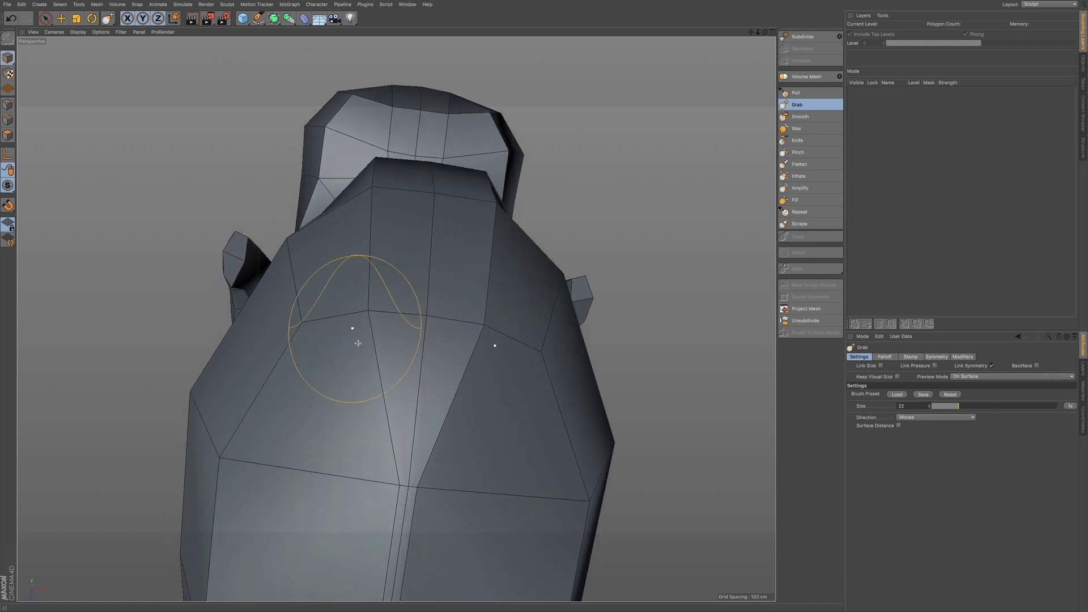
{"action": "left_click_drag", "start_coordinate": [397, 485], "coordinate": [284, 475]}
{"action": "left_click_drag", "start_coordinate": [376, 479], "coordinate": [326, 481]}
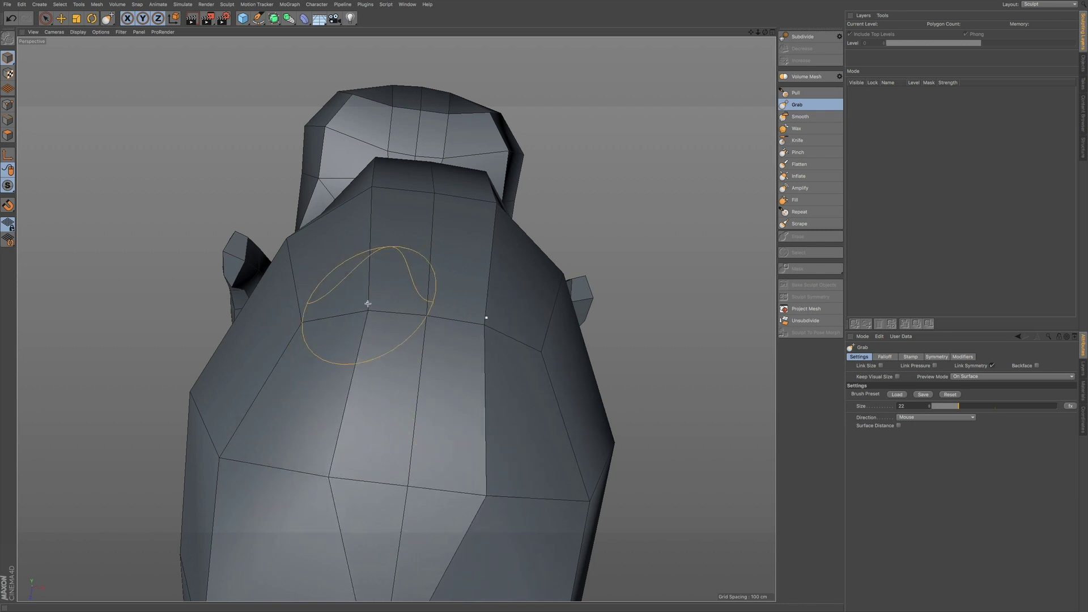
{"action": "left_click_drag", "start_coordinate": [369, 308], "coordinate": [356, 310]}
Step: Continue widening the centre strip across the remaining edge rows on the underside of the lower body
{"action": "middle_click_drag", "start_coordinate": [401, 351], "coordinate": [402, 278], "text": "alt"}
{"action": "scroll", "coordinate": [408, 365], "scroll_direction": "up", "scroll_amount": 8}
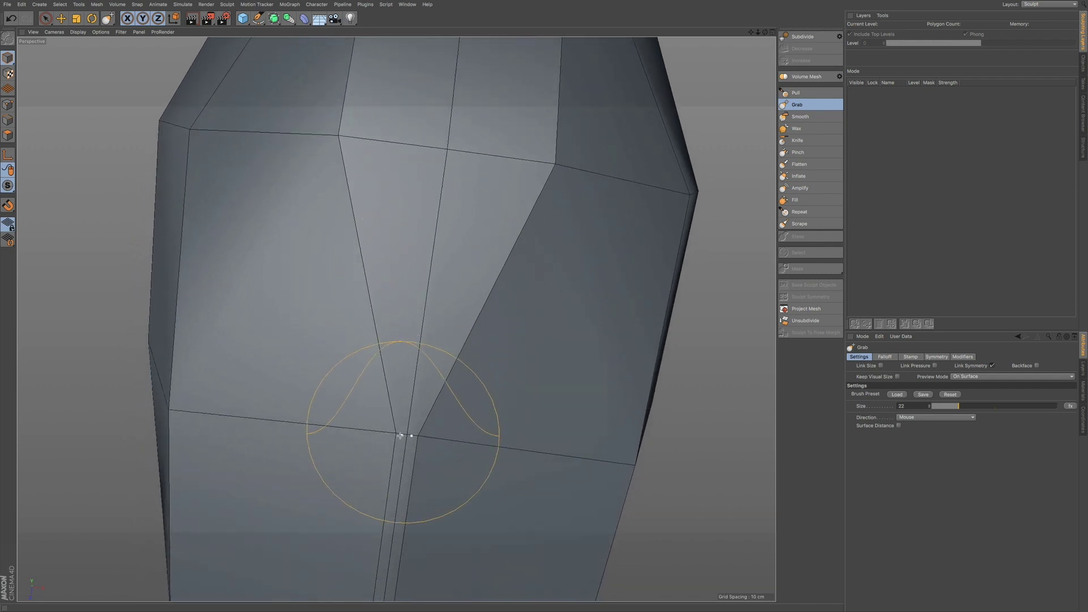
{"action": "left_click_drag", "start_coordinate": [400, 435], "coordinate": [264, 412]}
{"action": "mouse_move", "coordinate": [369, 418]}
{"action": "left_mouse_down"}
{"action": "mouse_move", "coordinate": [284, 410]}
{"action": "mouse_move", "coordinate": [301, 415]}
{"action": "left_mouse_up"}
{"action": "middle_click_drag", "start_coordinate": [376, 404], "coordinate": [411, 274], "text": "alt"}
{"action": "right_click_drag", "start_coordinate": [416, 362], "coordinate": [442, 388], "text": "alt"}
{"action": "middle_click_drag", "start_coordinate": [442, 389], "coordinate": [485, 272], "text": "alt"}
{"action": "left_click_drag", "start_coordinate": [448, 392], "coordinate": [342, 374]}
{"action": "mouse_move", "coordinate": [415, 386]}
{"action": "left_mouse_down"}
{"action": "mouse_move", "coordinate": [363, 377]}
{"action": "mouse_move", "coordinate": [437, 367]}
{"action": "mouse_move", "coordinate": [523, 419]}
{"action": "left_mouse_up"}
Step: Spread the centre edges on the rounded lower body up to the base of the central ridge
{"action": "left_click_drag", "start_coordinate": [633, 414], "coordinate": [650, 437], "text": "alt"}
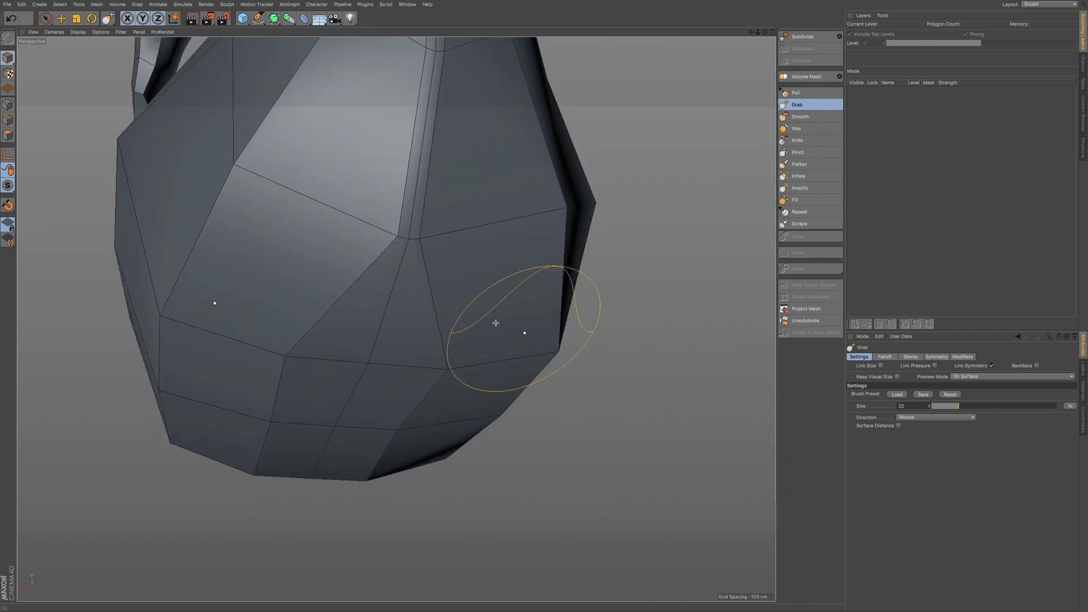
{"action": "left_click_drag", "start_coordinate": [425, 250], "coordinate": [514, 245]}
{"action": "left_click_drag", "start_coordinate": [496, 209], "coordinate": [411, 357], "text": "alt"}
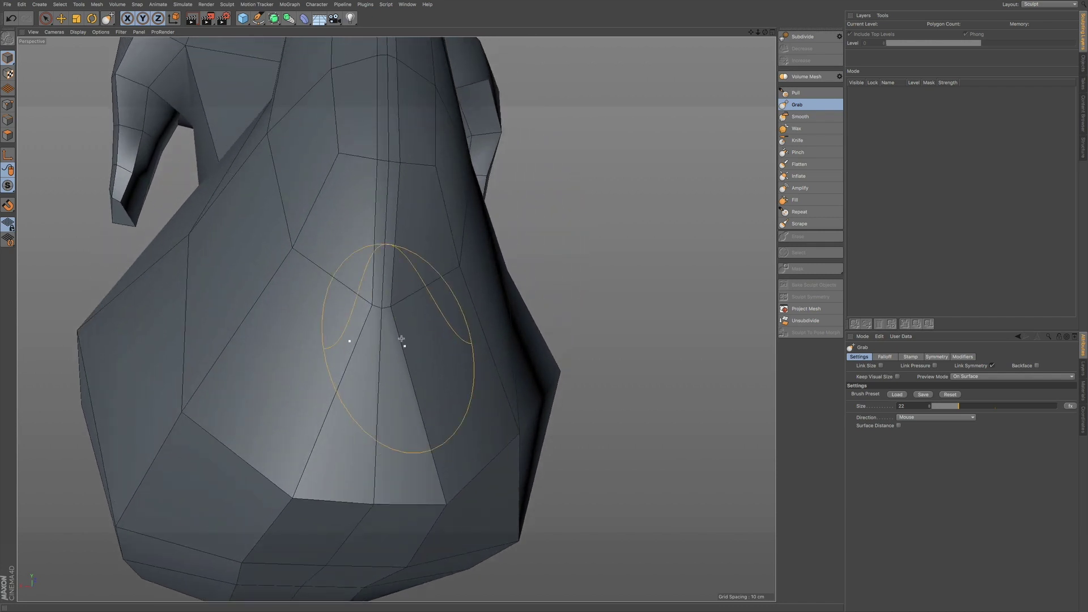
{"action": "mouse_move", "coordinate": [395, 305]}
{"action": "left_mouse_down"}
{"action": "mouse_move", "coordinate": [476, 308]}
{"action": "mouse_move", "coordinate": [446, 309]}
{"action": "left_mouse_up"}
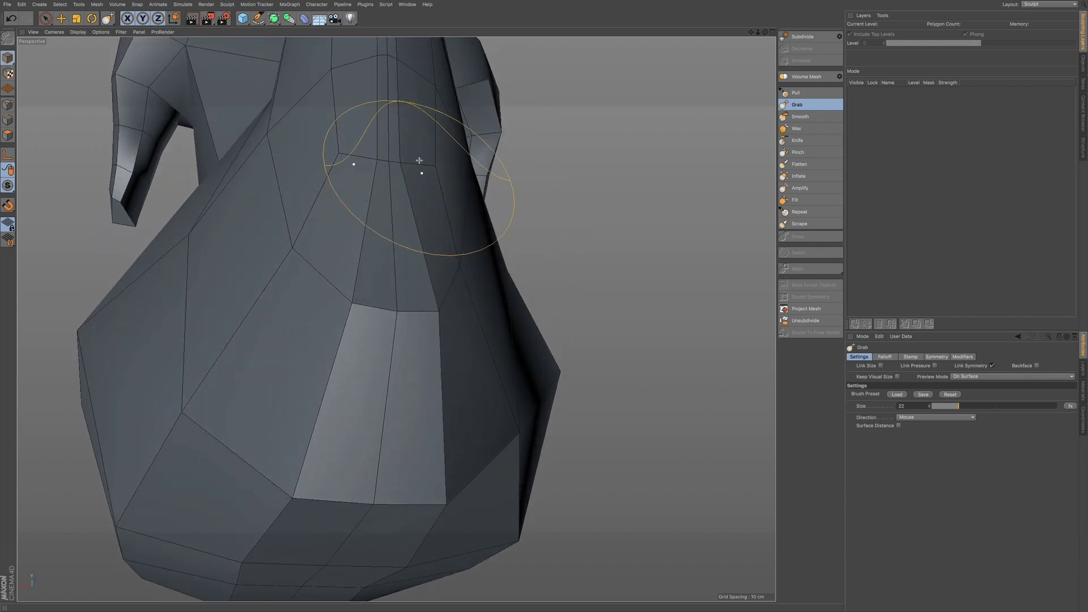
Step: Widen the narrow centre strip along the central ridge and even out its edge spacing with the Grab brush
{"action": "mouse_move", "coordinate": [403, 163]}
{"action": "left_mouse_down"}
{"action": "mouse_move", "coordinate": [439, 170]}
{"action": "mouse_move", "coordinate": [423, 166]}
{"action": "mouse_move", "coordinate": [396, 318]}
{"action": "mouse_move", "coordinate": [377, 311]}
{"action": "mouse_move", "coordinate": [360, 235]}
{"action": "left_mouse_up"}
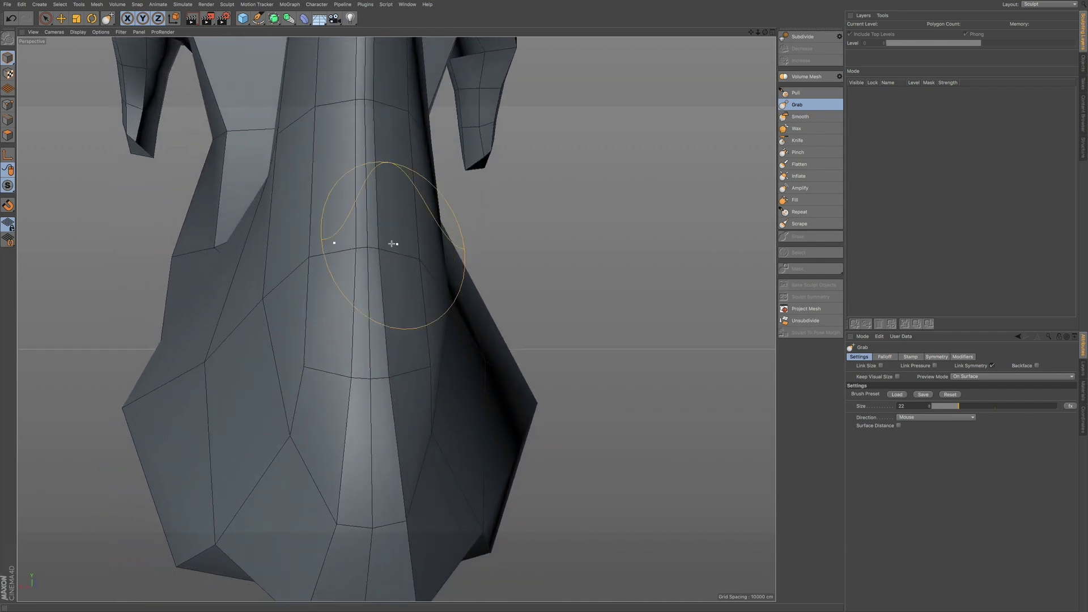
{"action": "mouse_move", "coordinate": [390, 247]}
{"action": "left_mouse_down"}
{"action": "mouse_move", "coordinate": [397, 253]}
{"action": "mouse_move", "coordinate": [343, 252]}
{"action": "left_mouse_up"}
{"action": "left_click_drag", "start_coordinate": [358, 105], "coordinate": [311, 111]}
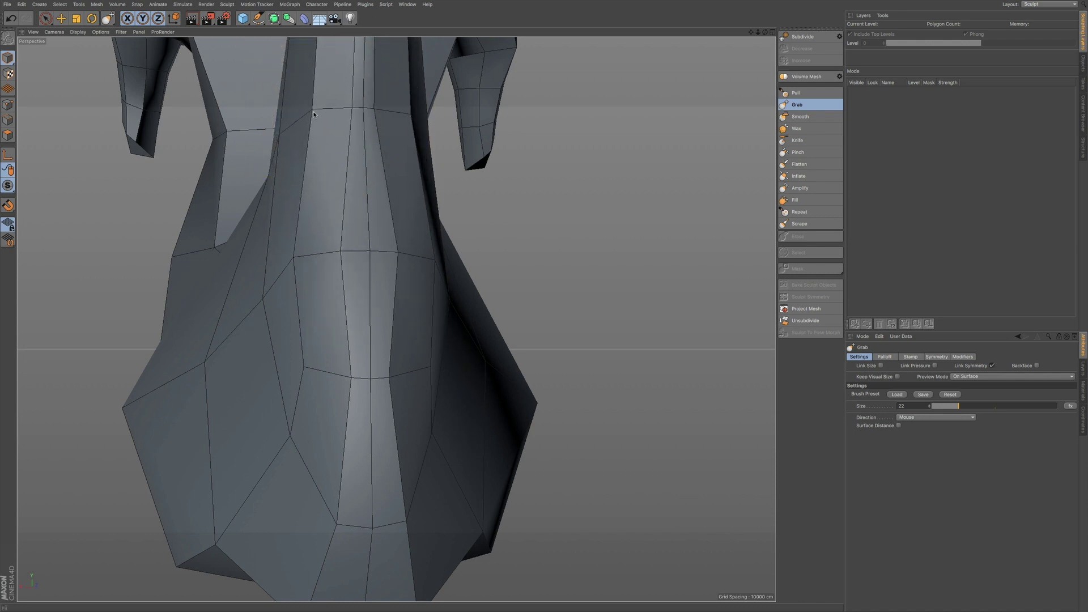
{"action": "left_click_drag", "start_coordinate": [342, 252], "coordinate": [340, 252]}
{"action": "left_click_drag", "start_coordinate": [349, 378], "coordinate": [344, 379]}
{"action": "left_click_drag", "start_coordinate": [338, 519], "coordinate": [324, 519]}
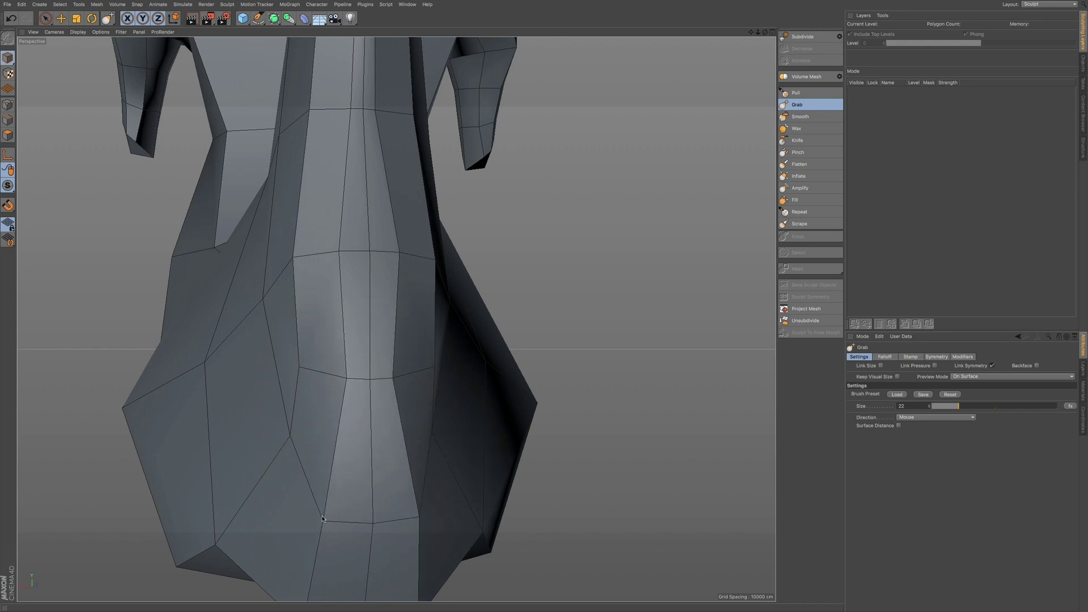
Step: Smooth the centre strip along the ridge on the lower body with the Smooth brush at size 34
{"action": "middle_click_drag", "start_coordinate": [355, 484], "coordinate": [350, 367], "text": "alt"}
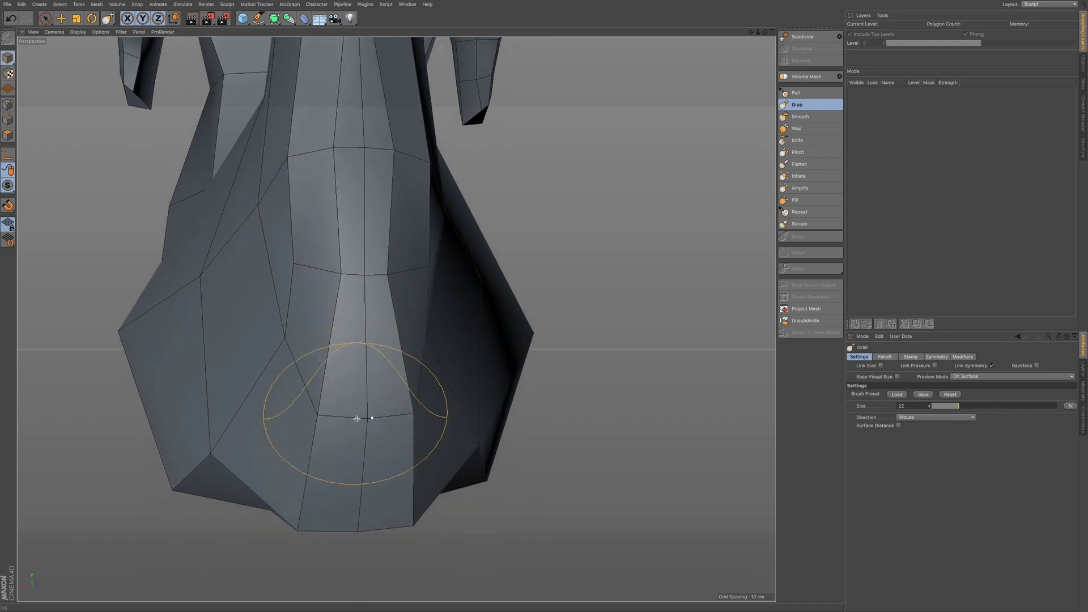
{"action": "mouse_move", "coordinate": [355, 418]}
{"action": "left_mouse_down", "text": "alt"}
{"action": "mouse_move", "coordinate": [362, 367]}
{"action": "mouse_move", "coordinate": [351, 396]}
{"action": "left_mouse_up", "text": "alt"}
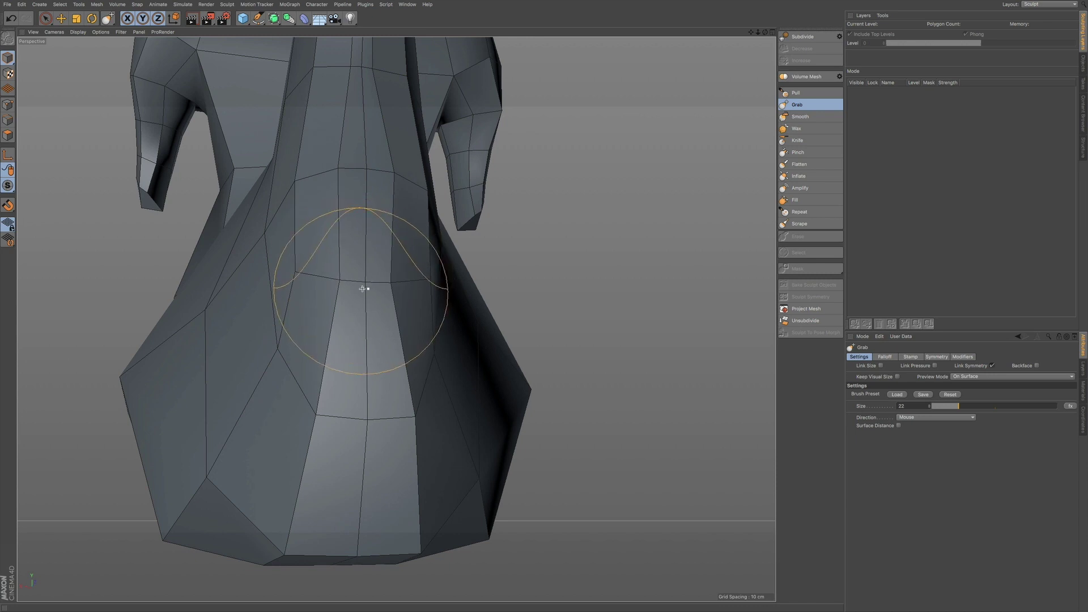
{"action": "scroll", "coordinate": [359, 365], "scroll_direction": "down", "scroll_amount": 5}
{"action": "left_click_drag", "start_coordinate": [316, 376], "coordinate": [262, 407], "text": "alt"}
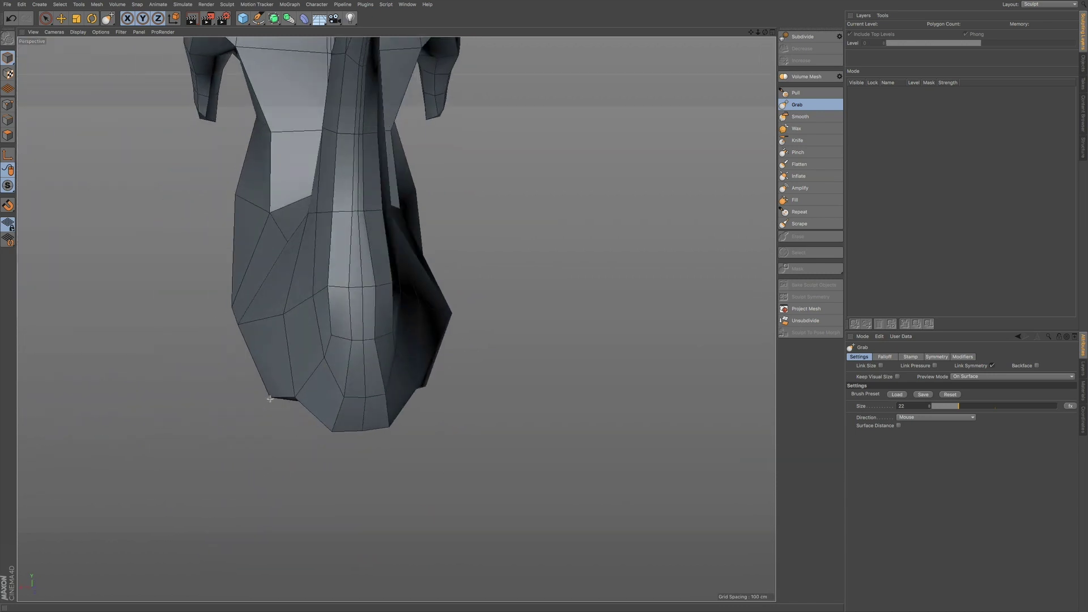
{"action": "left_click", "coordinate": [805, 117]}
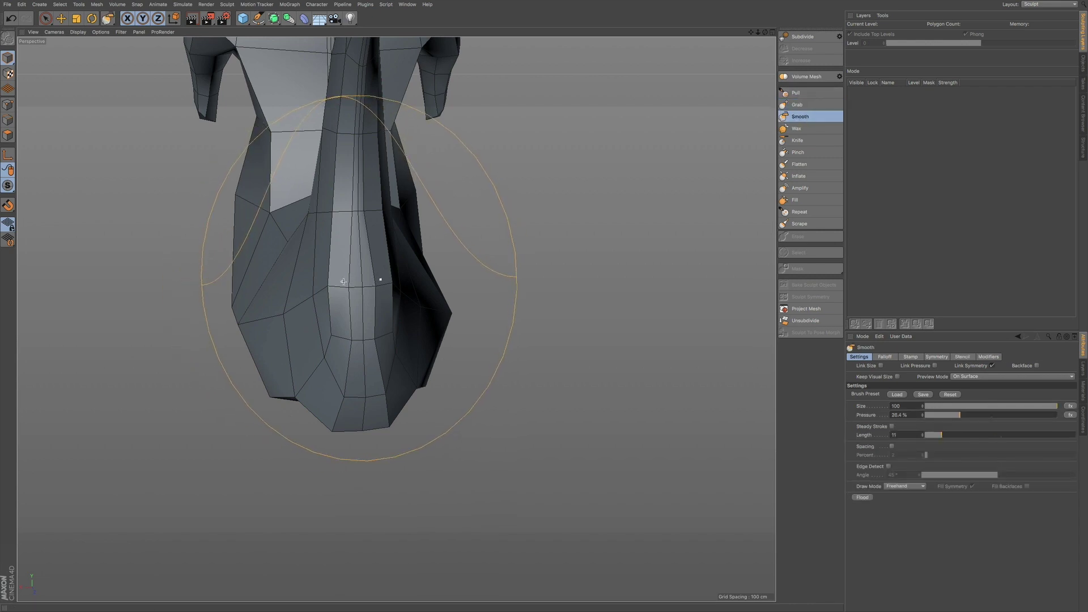
{"action": "left_click", "coordinate": [972, 406]}
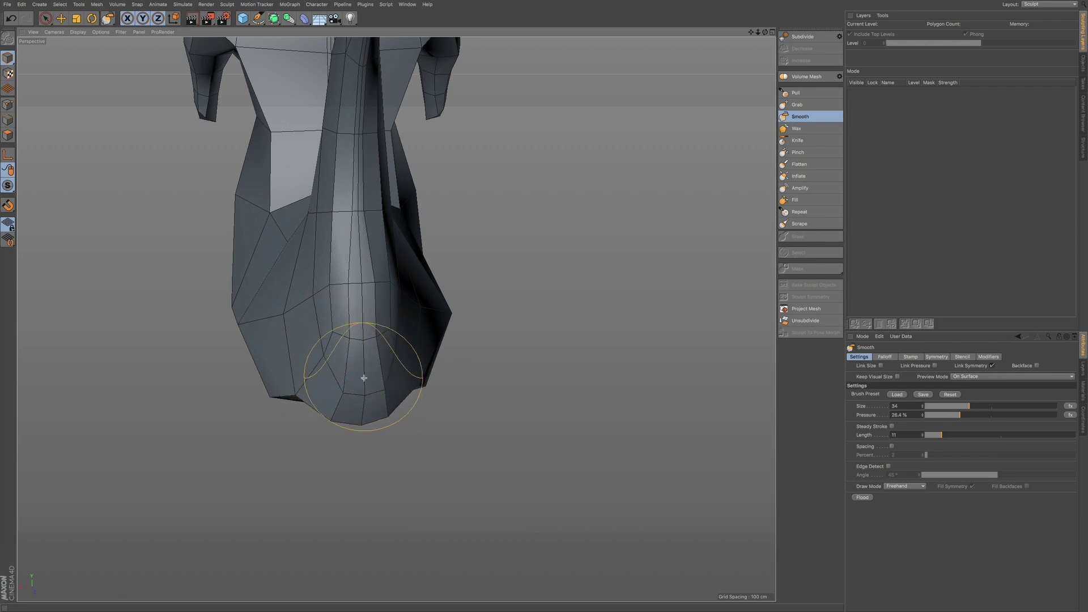
Step: Smooth the centre edges around the rounded lower body, from the underside up to the belly
{"action": "left_click_drag", "start_coordinate": [347, 371], "coordinate": [482, 295], "text": "alt"}
{"action": "mouse_move", "coordinate": [396, 353]}
{"action": "left_mouse_down", "text": "alt"}
{"action": "mouse_move", "coordinate": [402, 254]}
{"action": "mouse_move", "coordinate": [406, 326]}
{"action": "left_mouse_up", "text": "alt"}
{"action": "mouse_move", "coordinate": [405, 325]}
{"action": "left_mouse_down", "text": "alt"}
{"action": "mouse_move", "coordinate": [330, 391]}
{"action": "mouse_move", "coordinate": [272, 411]}
{"action": "mouse_move", "coordinate": [242, 248]}
{"action": "left_mouse_up", "text": "alt"}
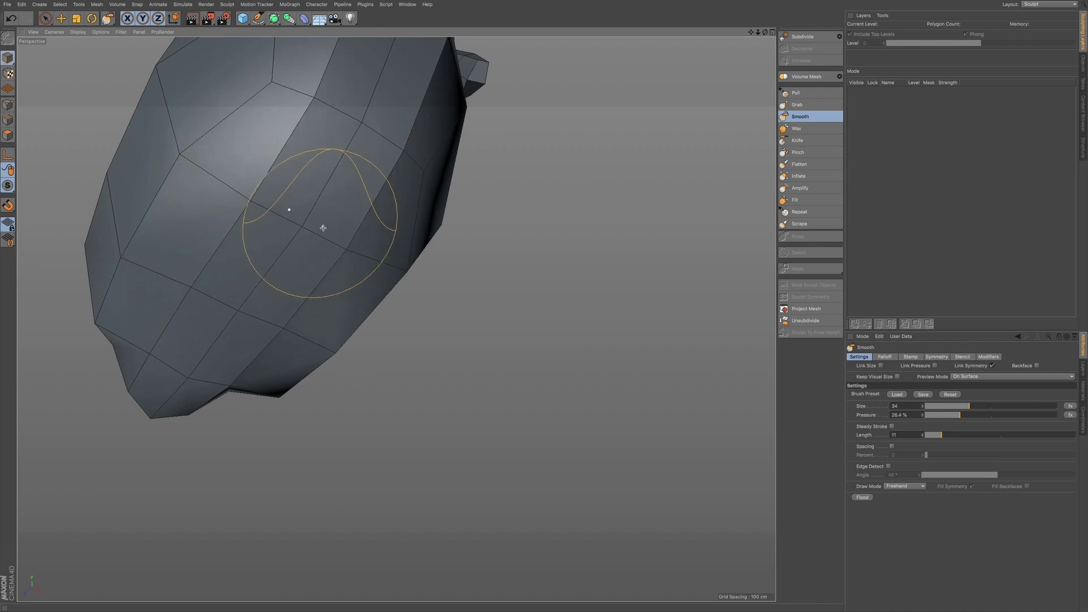
{"action": "mouse_move", "coordinate": [312, 224]}
{"action": "left_mouse_down", "text": "alt"}
{"action": "mouse_move", "coordinate": [280, 284]}
{"action": "mouse_move", "coordinate": [322, 217]}
{"action": "mouse_move", "coordinate": [291, 277]}
{"action": "mouse_move", "coordinate": [255, 256]}
{"action": "mouse_move", "coordinate": [299, 246]}
{"action": "mouse_move", "coordinate": [321, 292]}
{"action": "mouse_move", "coordinate": [360, 296]}
{"action": "left_mouse_up", "text": "alt"}
{"action": "middle_click_drag", "start_coordinate": [338, 276], "coordinate": [331, 396], "text": "alt"}
{"action": "left_click_drag", "start_coordinate": [273, 298], "coordinate": [282, 292]}
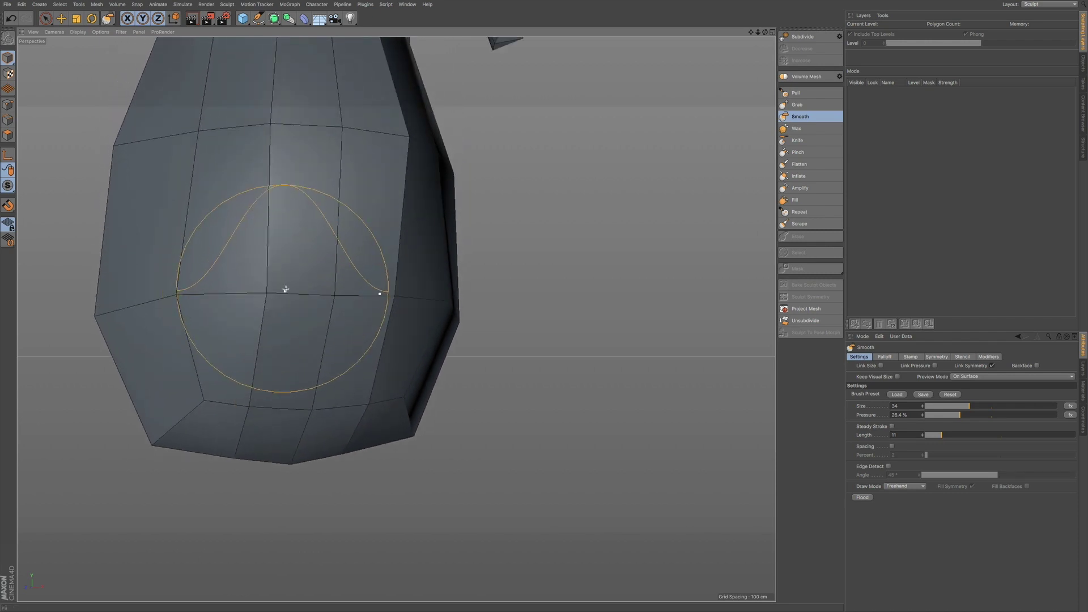
{"action": "middle_click_drag", "start_coordinate": [284, 291], "coordinate": [333, 446], "text": "alt"}
{"action": "mouse_move", "coordinate": [344, 307]}
{"action": "left_mouse_down"}
{"action": "mouse_move", "coordinate": [311, 299]}
{"action": "mouse_move", "coordinate": [324, 301]}
{"action": "left_mouse_up"}
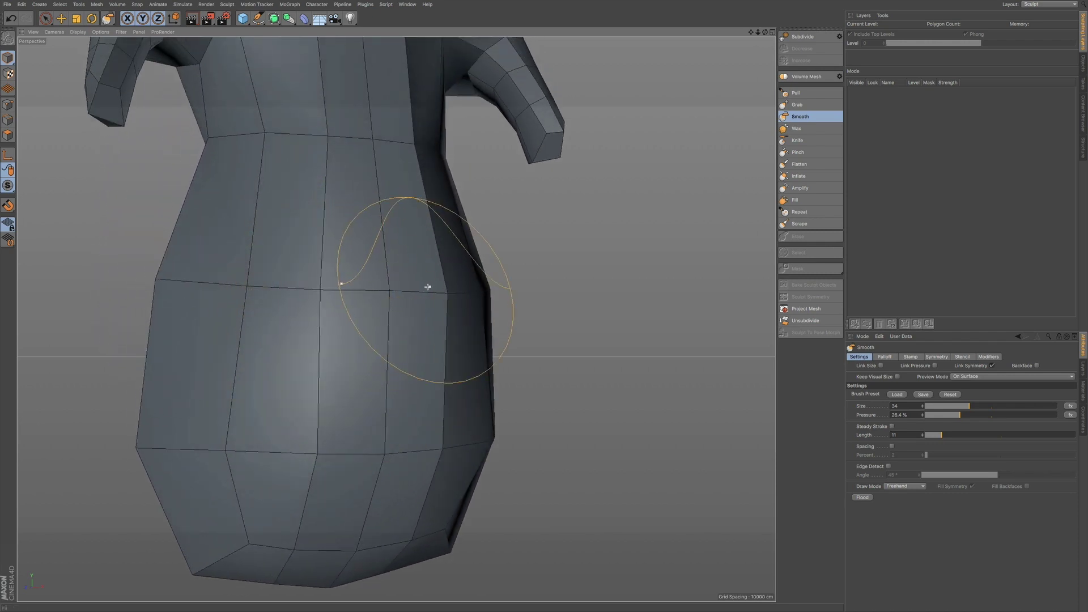
Step: Continue smoothing the centre strip up the torso, chest and neck to the underside of the head
{"action": "left_click_drag", "start_coordinate": [376, 267], "coordinate": [396, 316], "text": "alt"}
{"action": "middle_click_drag", "start_coordinate": [290, 282], "coordinate": [299, 437], "text": "alt"}
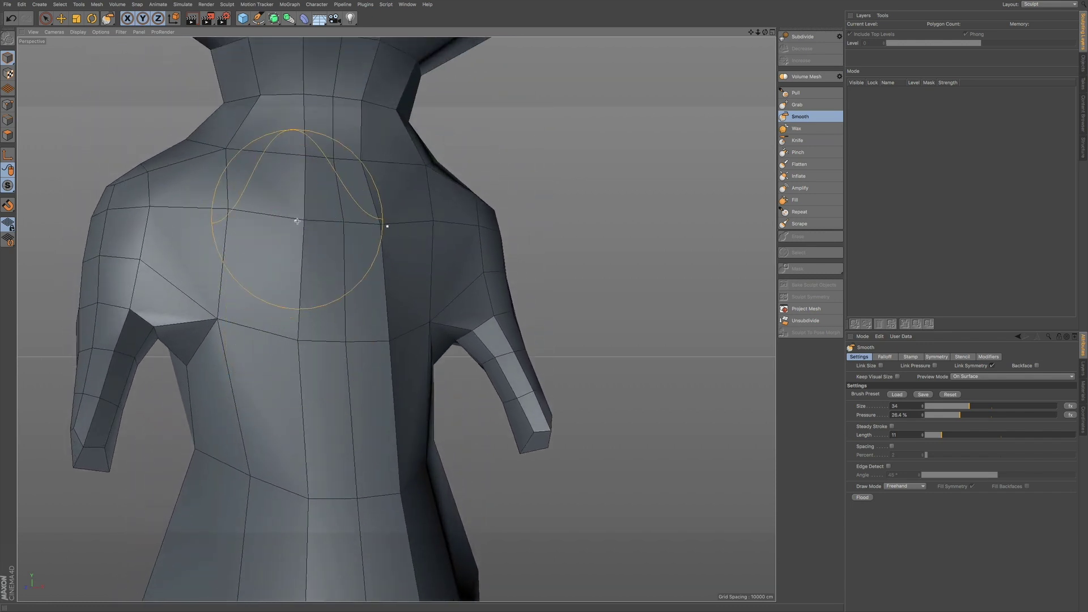
{"action": "middle_click_drag", "start_coordinate": [296, 238], "coordinate": [320, 335], "text": "alt"}
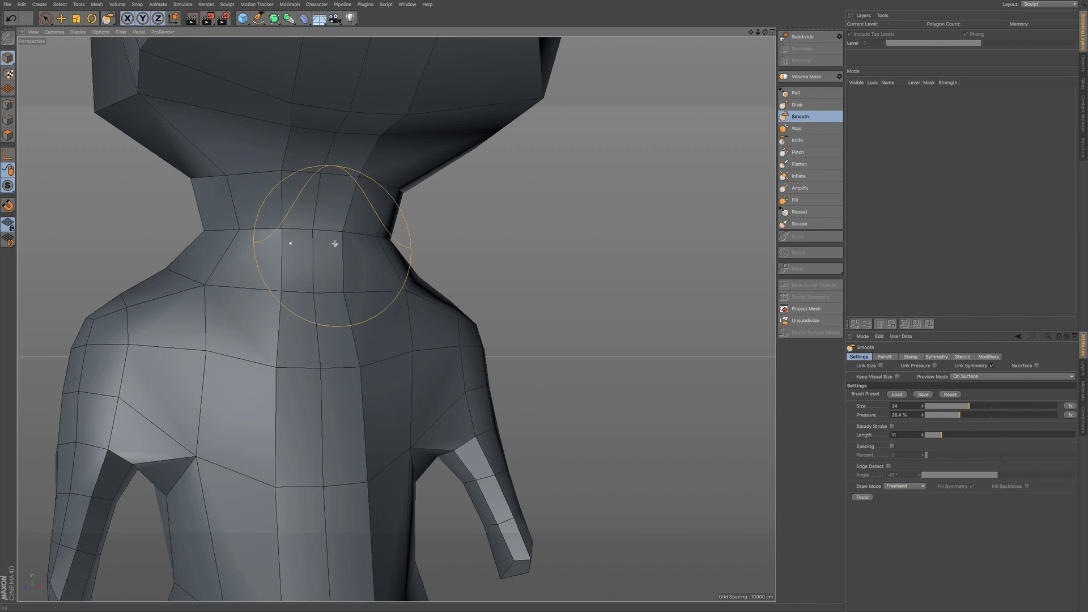
{"action": "middle_click_drag", "start_coordinate": [306, 185], "coordinate": [294, 335], "text": "alt"}
{"action": "left_click_drag", "start_coordinate": [289, 295], "coordinate": [287, 289]}
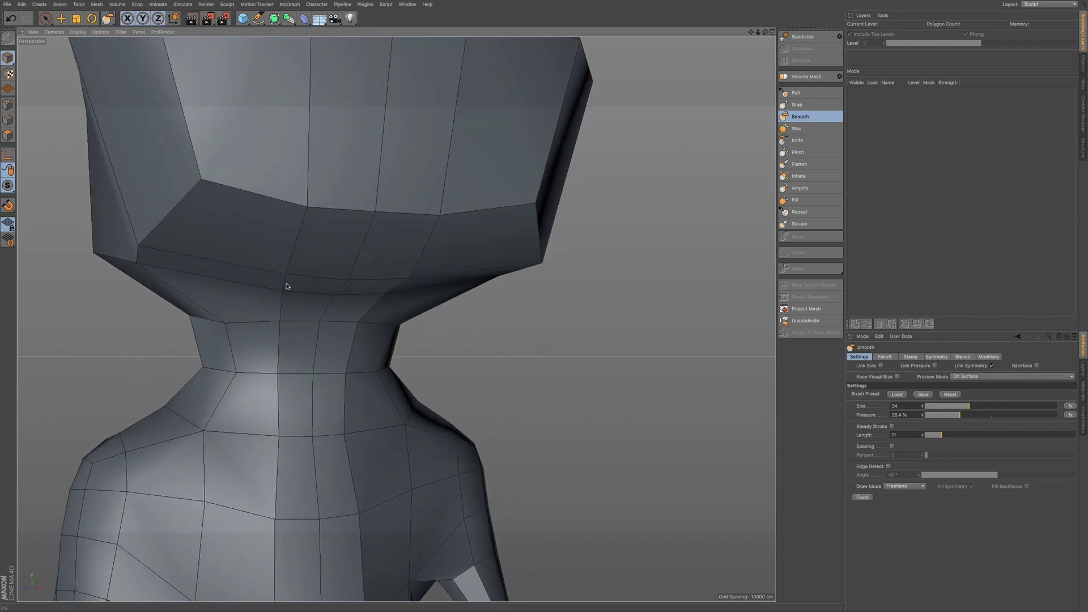
{"action": "left_click_drag", "start_coordinate": [283, 332], "coordinate": [270, 454]}
{"action": "middle_click_drag", "start_coordinate": [291, 371], "coordinate": [284, 439], "text": "alt"}
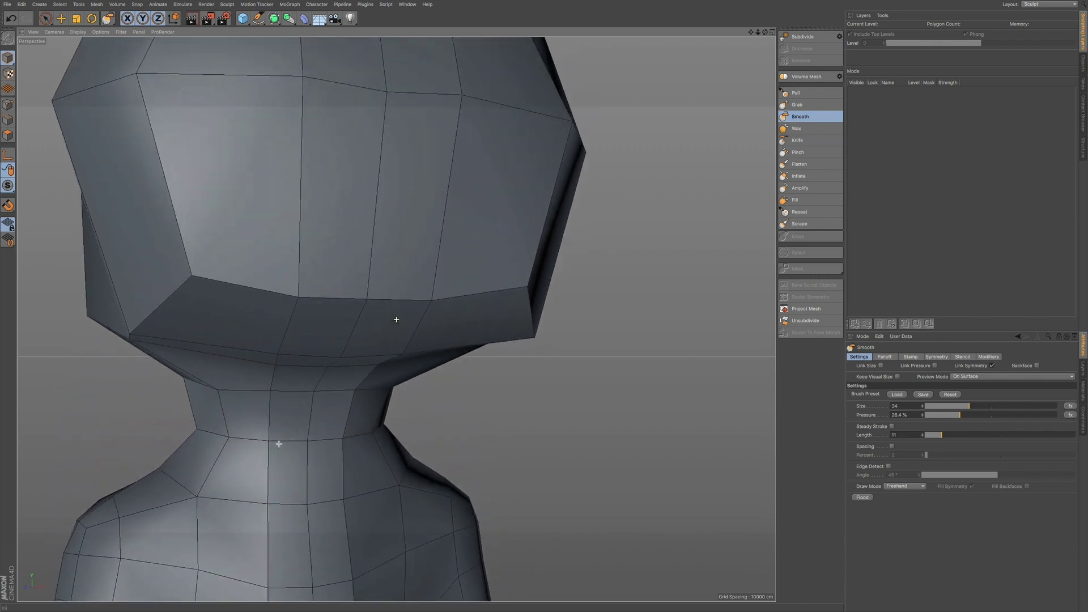
Step: Smooth the centre edges across the front of the head
{"action": "mouse_move", "coordinate": [357, 338]}
{"action": "left_mouse_down"}
{"action": "mouse_move", "coordinate": [413, 308]}
{"action": "mouse_move", "coordinate": [406, 296]}
{"action": "mouse_move", "coordinate": [451, 282]}
{"action": "left_mouse_up"}
{"action": "middle_click_drag", "start_coordinate": [445, 245], "coordinate": [396, 318], "text": "alt"}
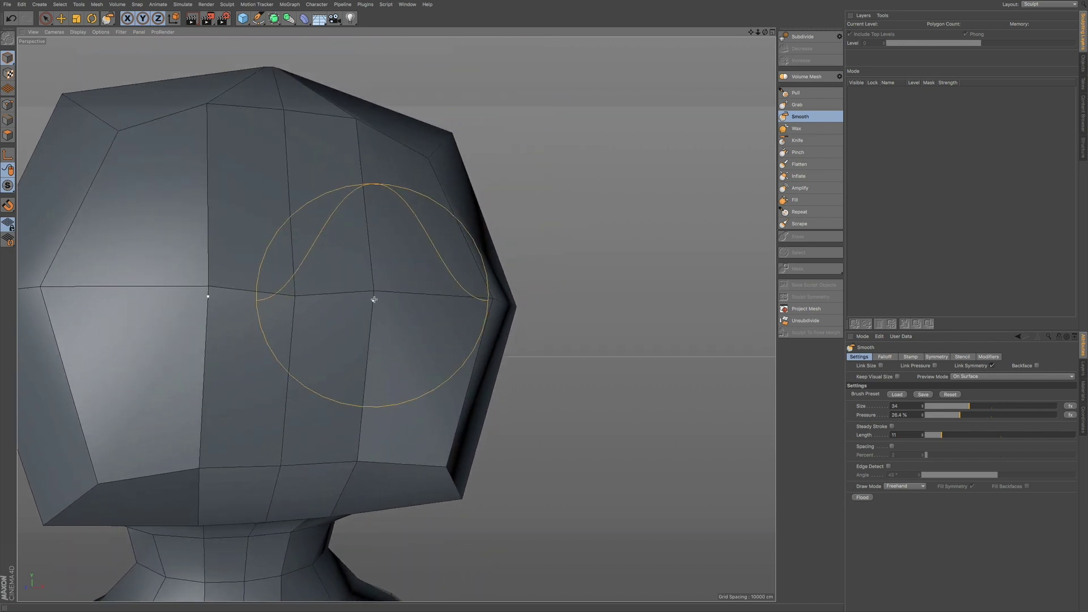
{"action": "mouse_move", "coordinate": [328, 325]}
{"action": "left_mouse_down", "text": "alt"}
{"action": "mouse_move", "coordinate": [314, 344]}
{"action": "mouse_move", "coordinate": [311, 391]}
{"action": "left_mouse_up", "text": "alt"}
{"action": "left_click_drag", "start_coordinate": [185, 395], "coordinate": [167, 399]}
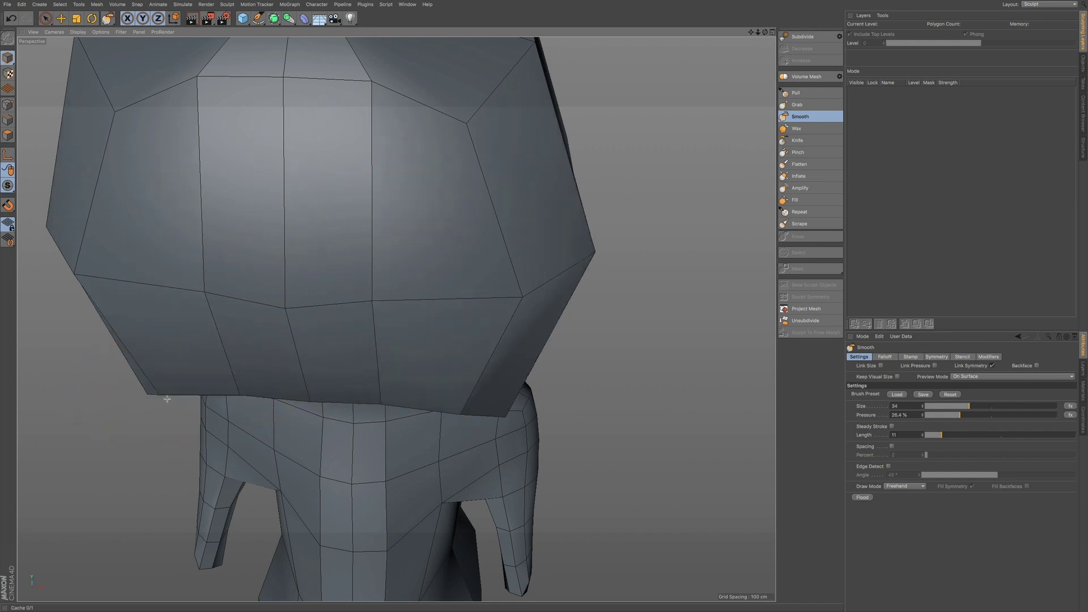
Step: Try to reshape the front of the head with the Grab brush at size 76
{"action": "left_click", "coordinate": [797, 104]}
{"action": "left_click_drag", "start_coordinate": [959, 406], "coordinate": [1029, 408]}
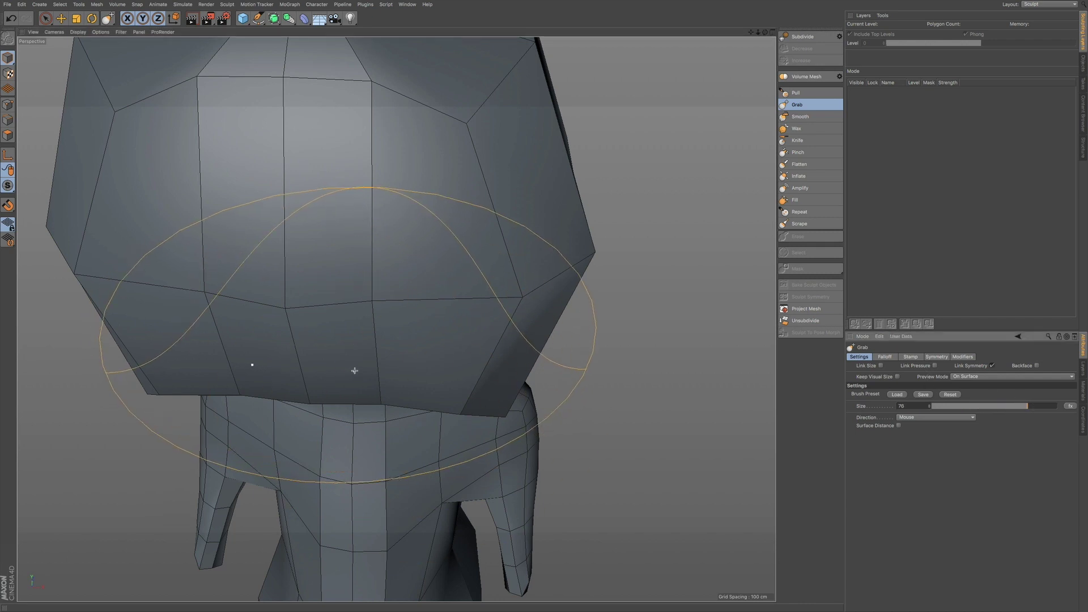
{"action": "scroll", "coordinate": [363, 354], "scroll_direction": "down", "scroll_amount": 2}
{"action": "mouse_move", "coordinate": [372, 358]}
{"action": "left_mouse_down", "text": "alt"}
{"action": "mouse_move", "coordinate": [374, 326]}
{"action": "mouse_move", "coordinate": [352, 313]}
{"action": "left_mouse_up", "text": "alt"}
{"action": "left_click_drag", "start_coordinate": [336, 435], "coordinate": [305, 414]}
{"action": "key", "text": "ctrl+z"}
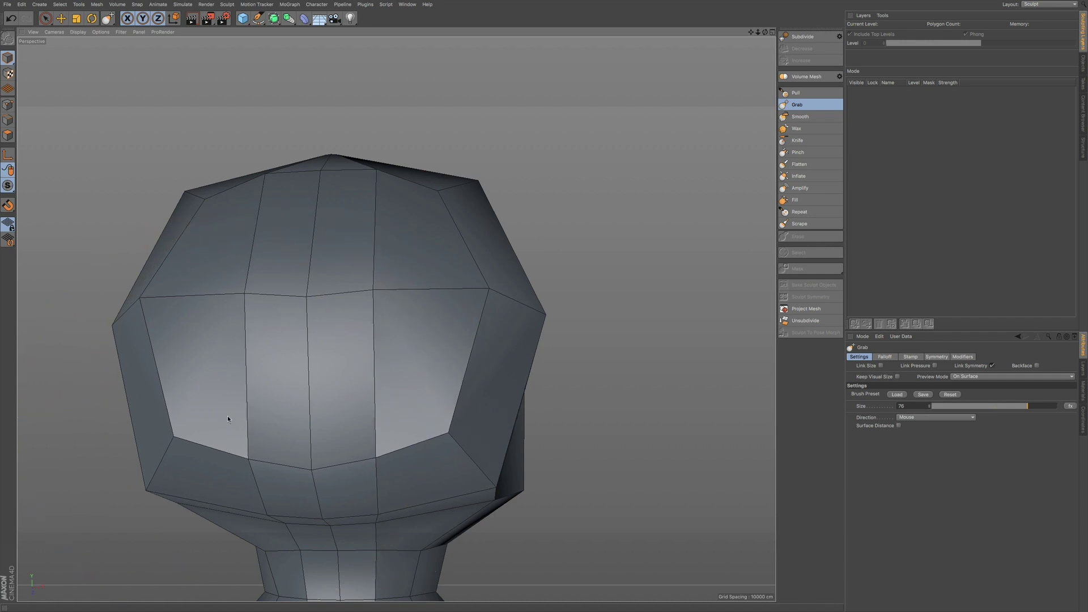
{"action": "key", "text": "ctrl+z"}
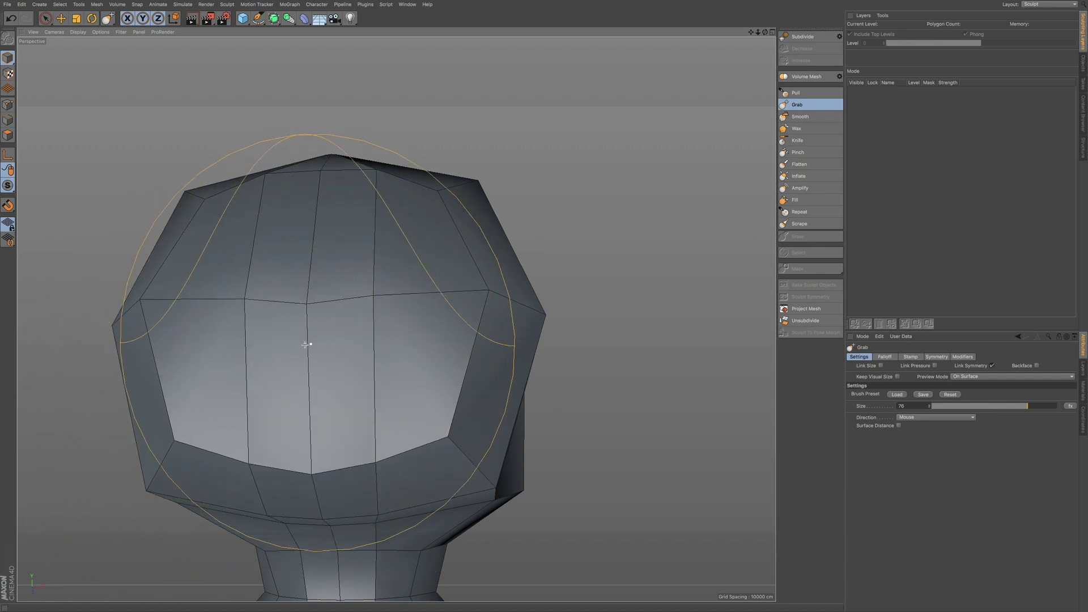
Step: Bevel the horizontal edge loop around the middle of the head with a 22 cm offset and 0 subdivisions
{"action": "middle_click_drag", "start_coordinate": [299, 347], "coordinate": [301, 447], "text": "alt"}
{"action": "left_click_drag", "start_coordinate": [324, 413], "coordinate": [339, 444], "text": "alt"}
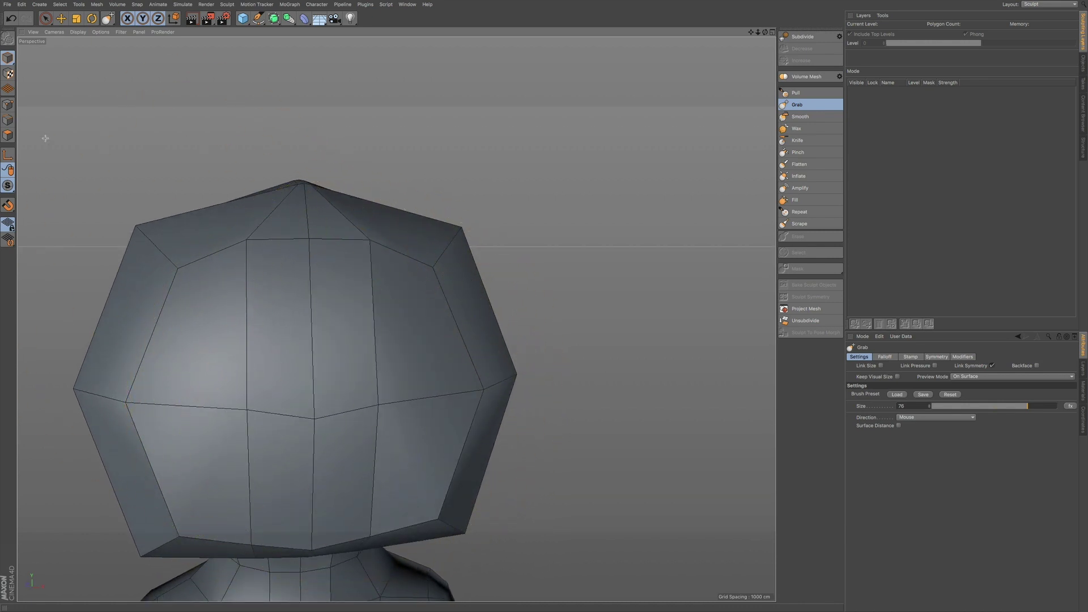
{"action": "left_click", "coordinate": [8, 119]}
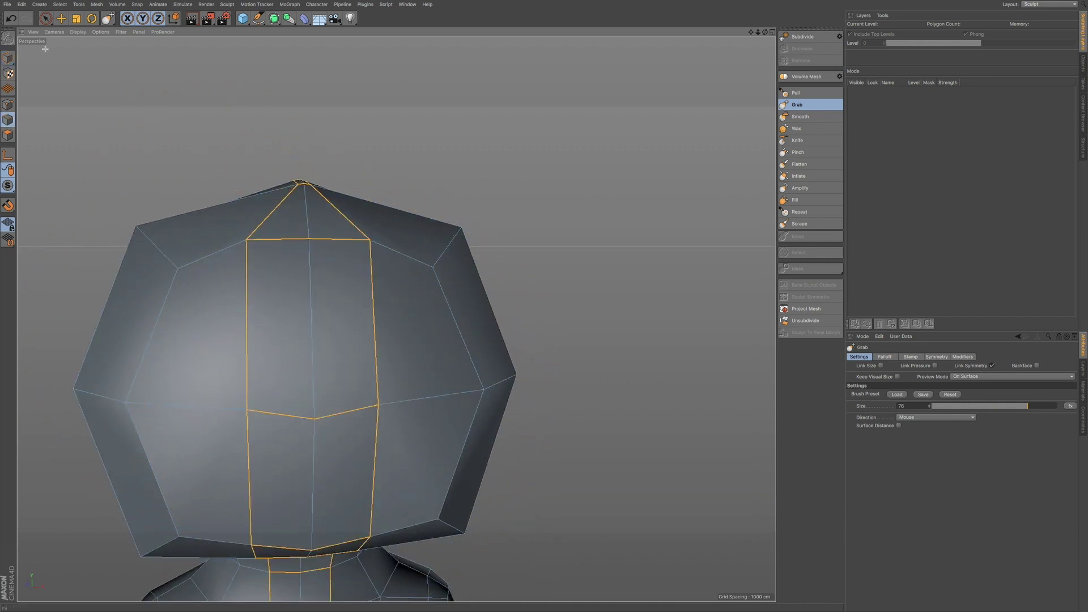
{"action": "left_click", "coordinate": [61, 18]}
{"action": "double_click", "coordinate": [410, 400]}
{"action": "right_click", "coordinate": [364, 315]}
{"action": "left_click", "coordinate": [388, 352]}
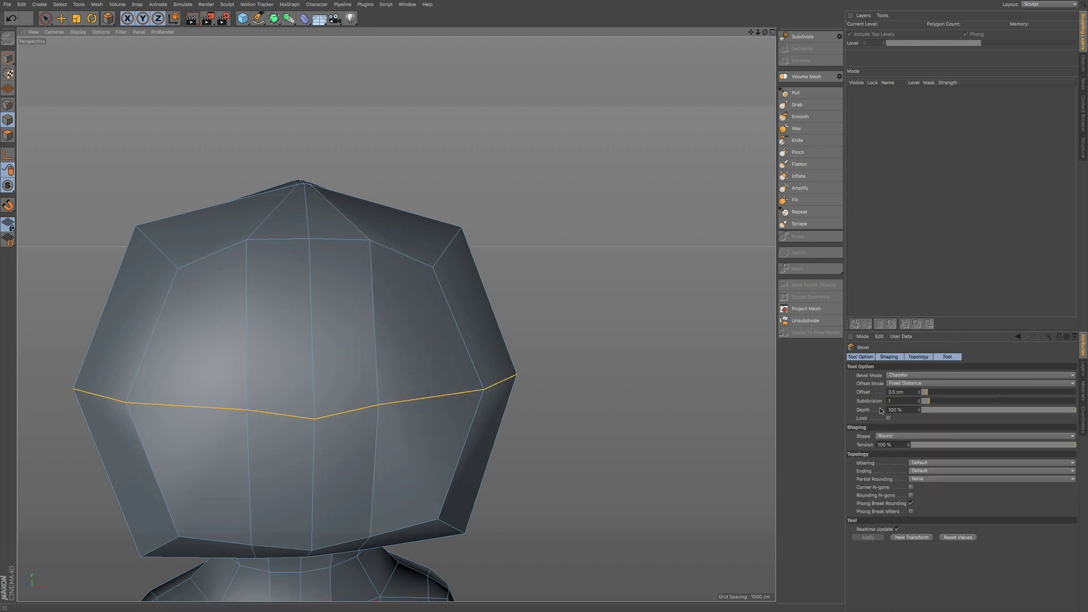
{"action": "left_click", "coordinate": [919, 403]}
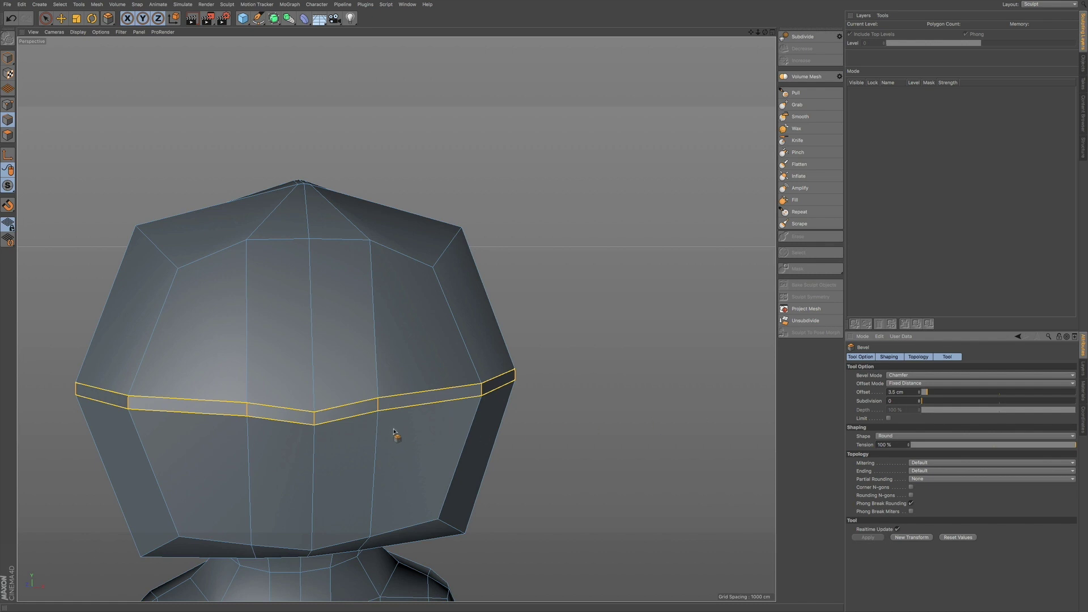
{"action": "left_click_drag", "start_coordinate": [920, 392], "coordinate": [956, 394]}
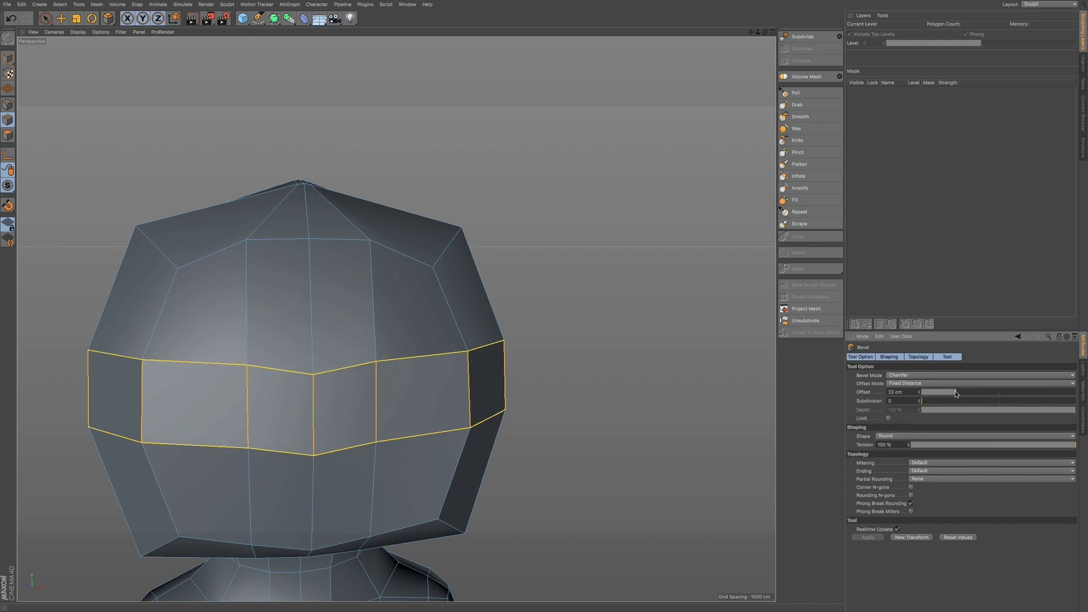
Step: Add a horizontal loop cut around the lower head, just below the bevelled band, at 41.514%
{"action": "mouse_move", "coordinate": [366, 383]}
{"action": "left_mouse_down", "text": "alt"}
{"action": "mouse_move", "coordinate": [436, 385]}
{"action": "mouse_move", "coordinate": [363, 384]}
{"action": "left_mouse_up", "text": "alt"}
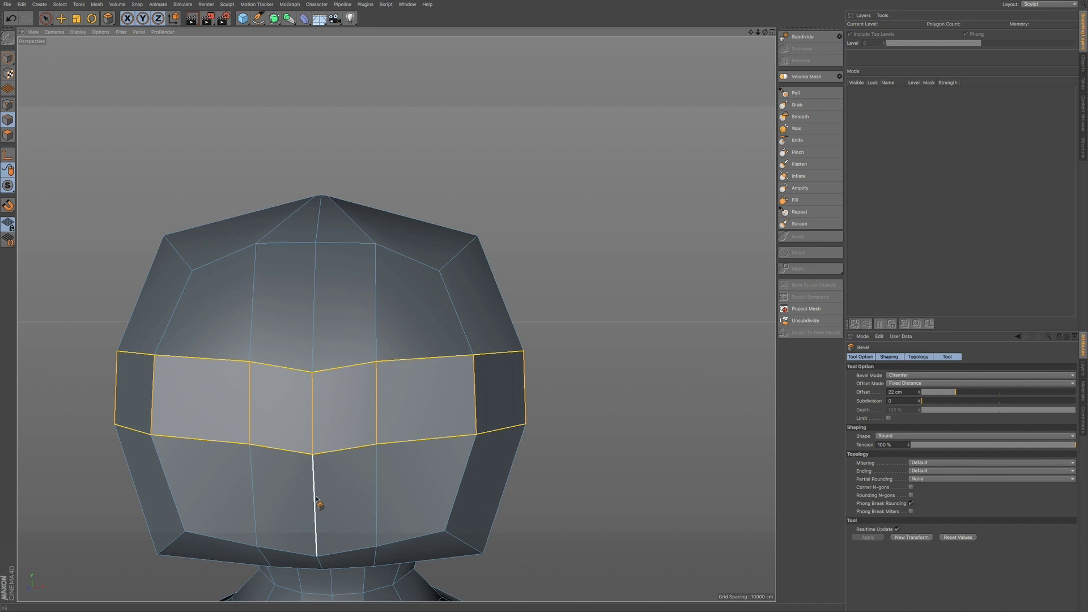
{"action": "key", "text": "k"}
{"action": "key", "text": "l"}
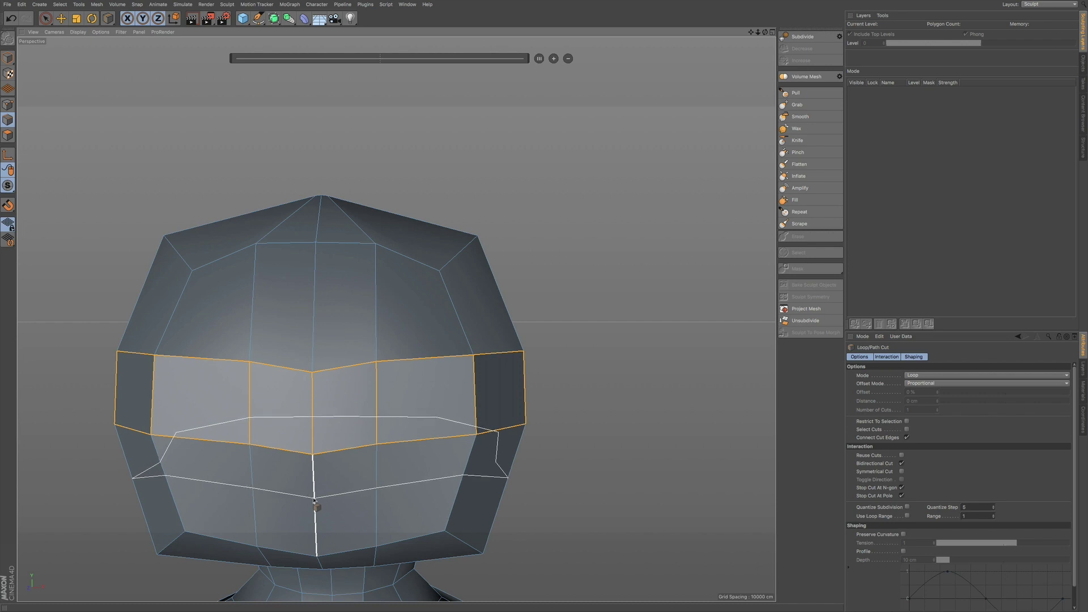
{"action": "left_click", "coordinate": [314, 501]}
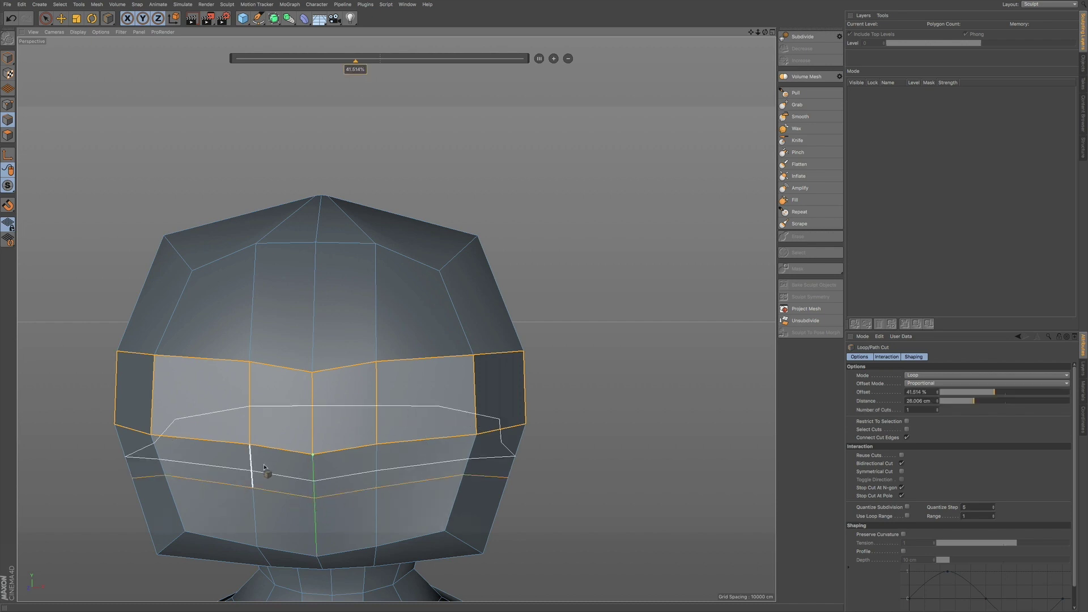
Step: Spread the narrow centre edges on top of the head, starting at the forehead, with the Grab brush at size 33
{"action": "left_click_drag", "start_coordinate": [349, 474], "coordinate": [227, 493], "text": "alt"}
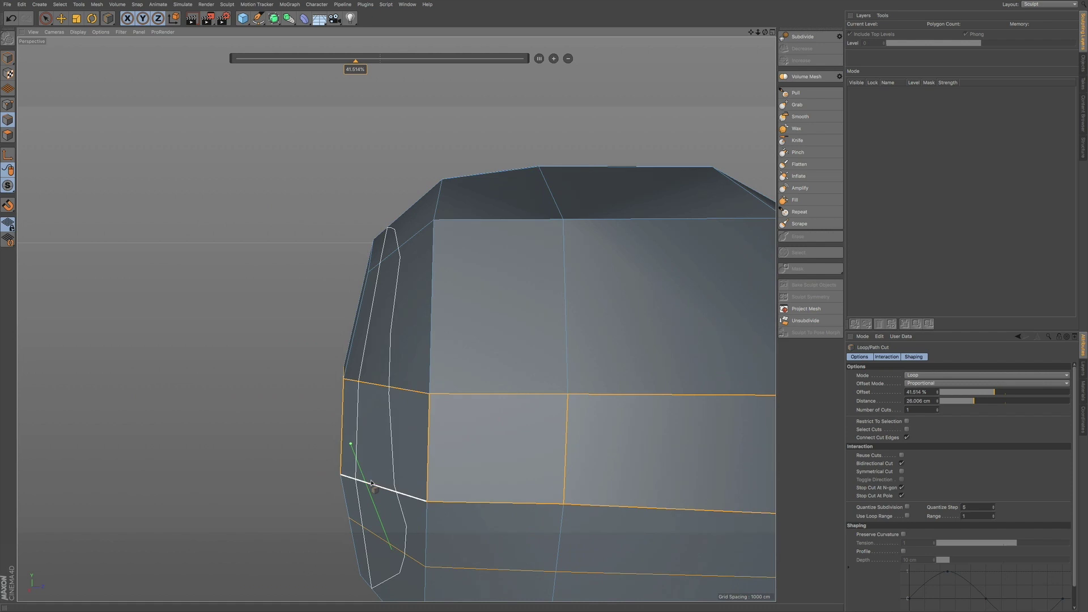
{"action": "scroll", "coordinate": [524, 368], "scroll_direction": "down", "scroll_amount": 8}
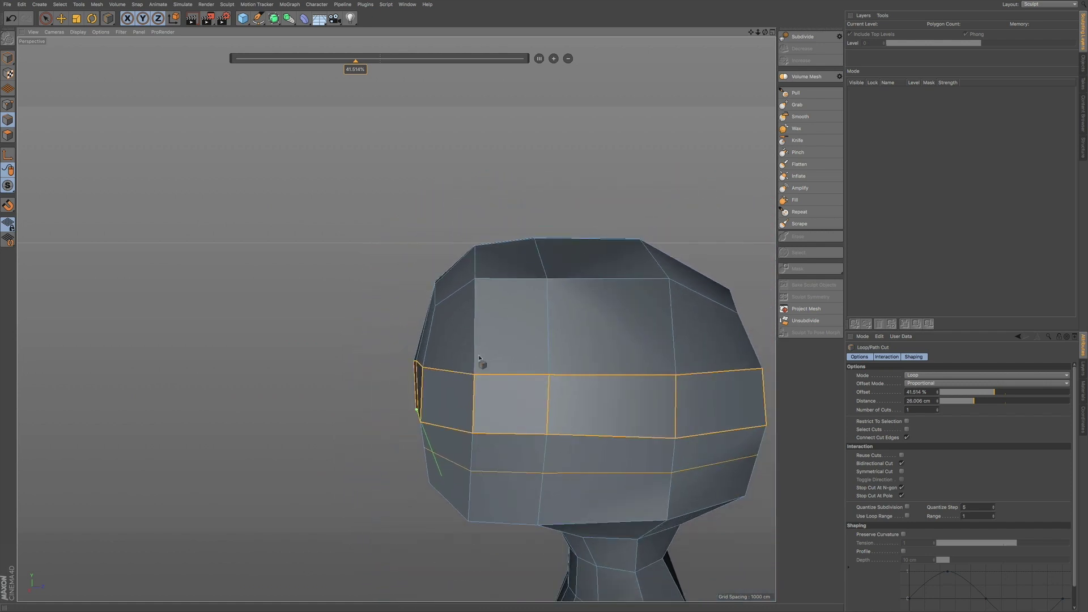
{"action": "left_click_drag", "start_coordinate": [510, 353], "coordinate": [388, 289], "text": "alt"}
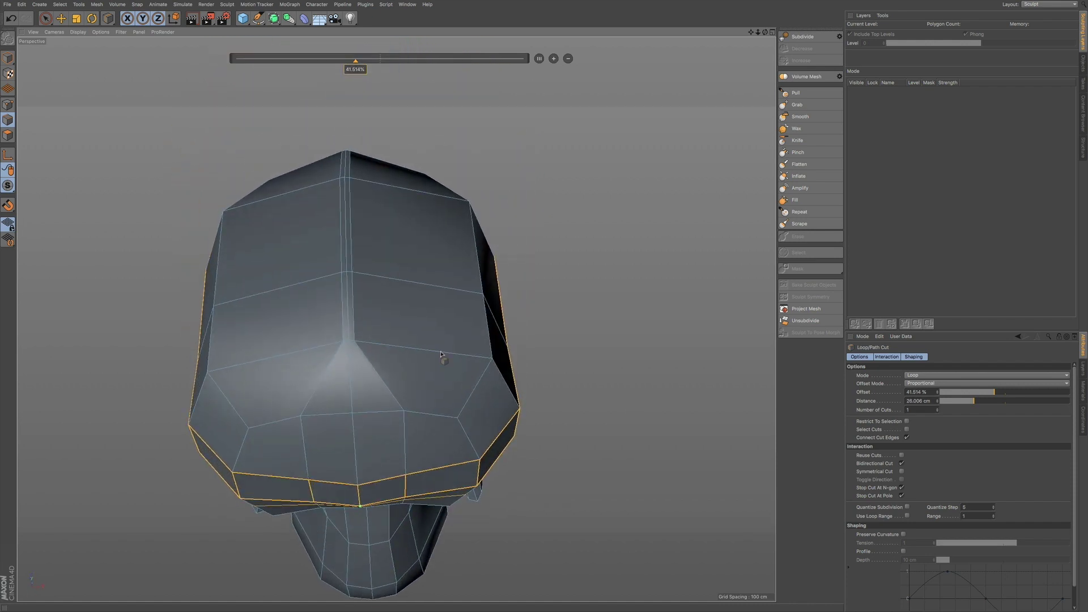
{"action": "left_click", "coordinate": [815, 105]}
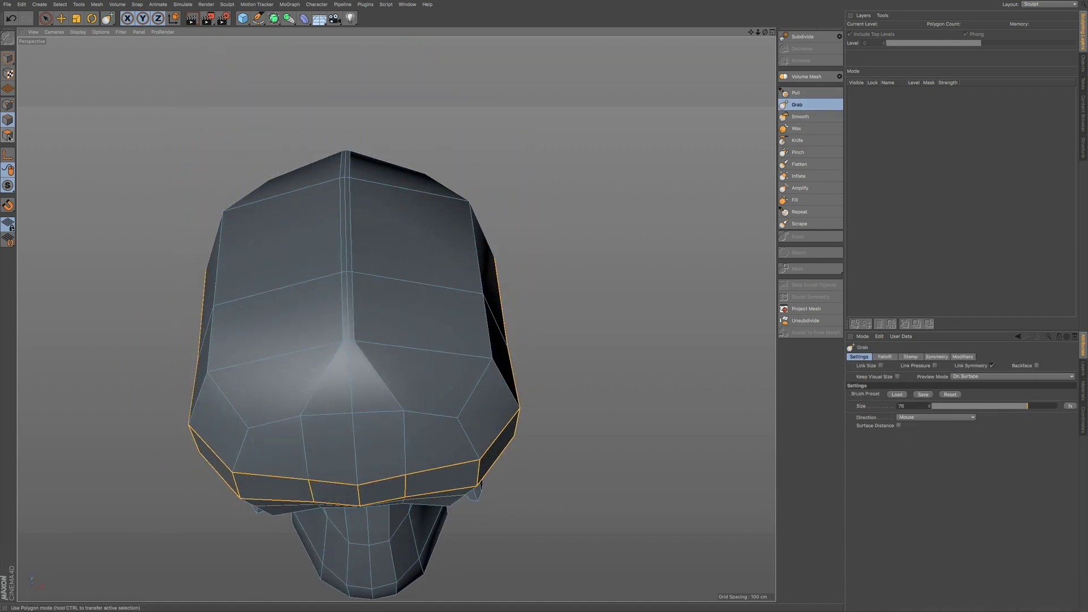
{"action": "left_click", "coordinate": [12, 59]}
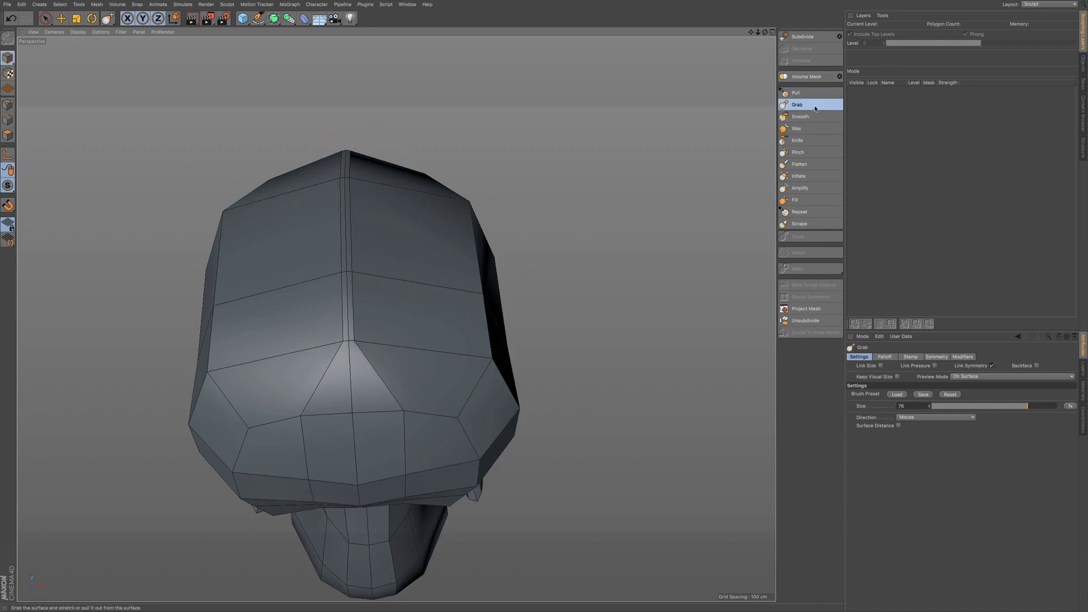
{"action": "left_click_drag", "start_coordinate": [994, 407], "coordinate": [972, 407]}
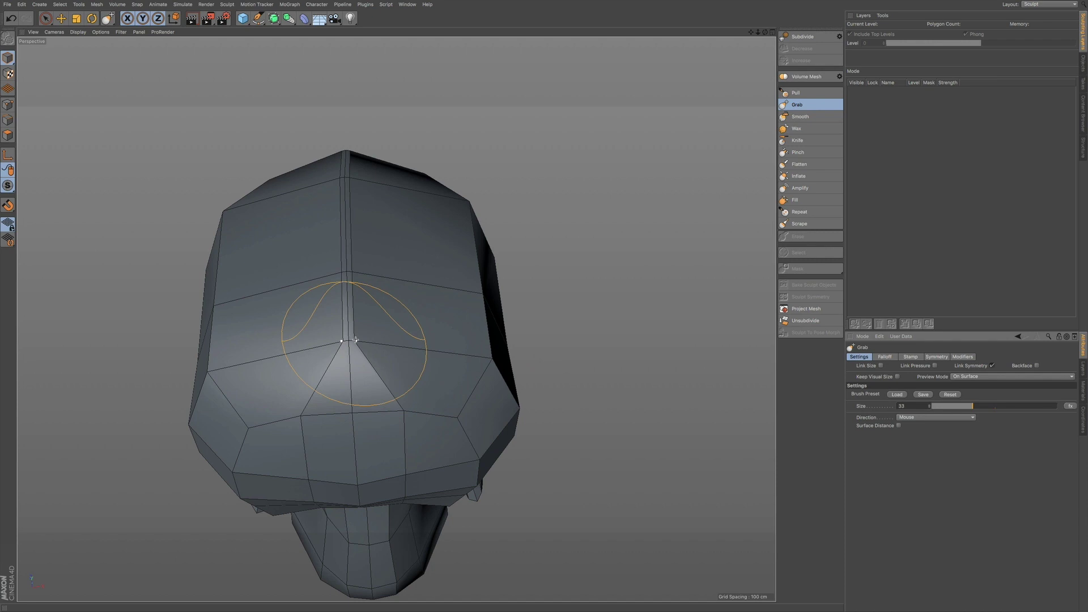
{"action": "left_click_drag", "start_coordinate": [357, 344], "coordinate": [409, 345]}
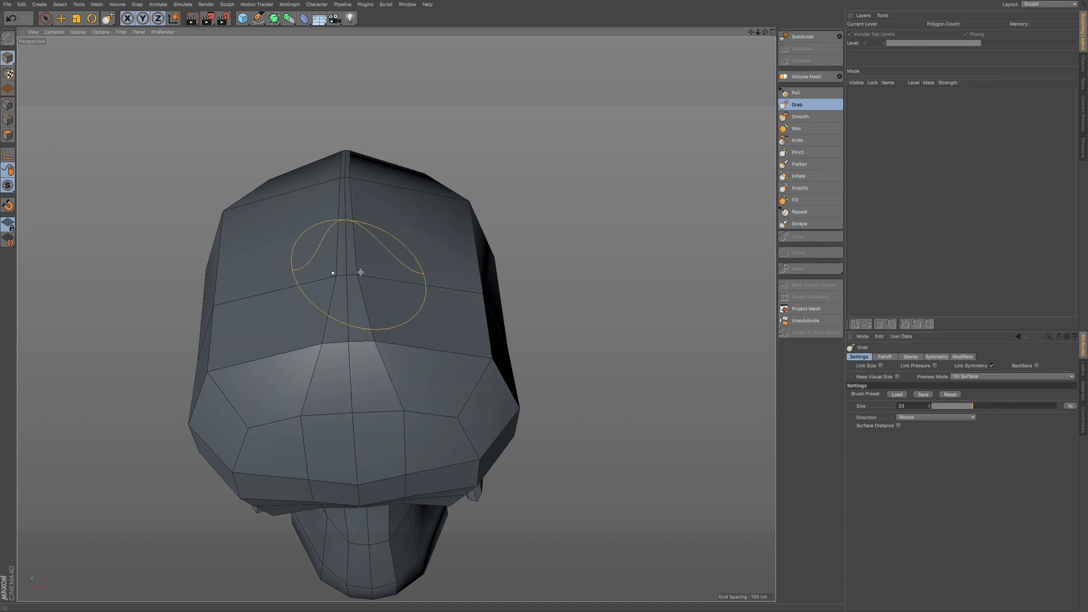
{"action": "left_click_drag", "start_coordinate": [360, 274], "coordinate": [387, 273]}
{"action": "left_click_drag", "start_coordinate": [382, 342], "coordinate": [406, 346]}
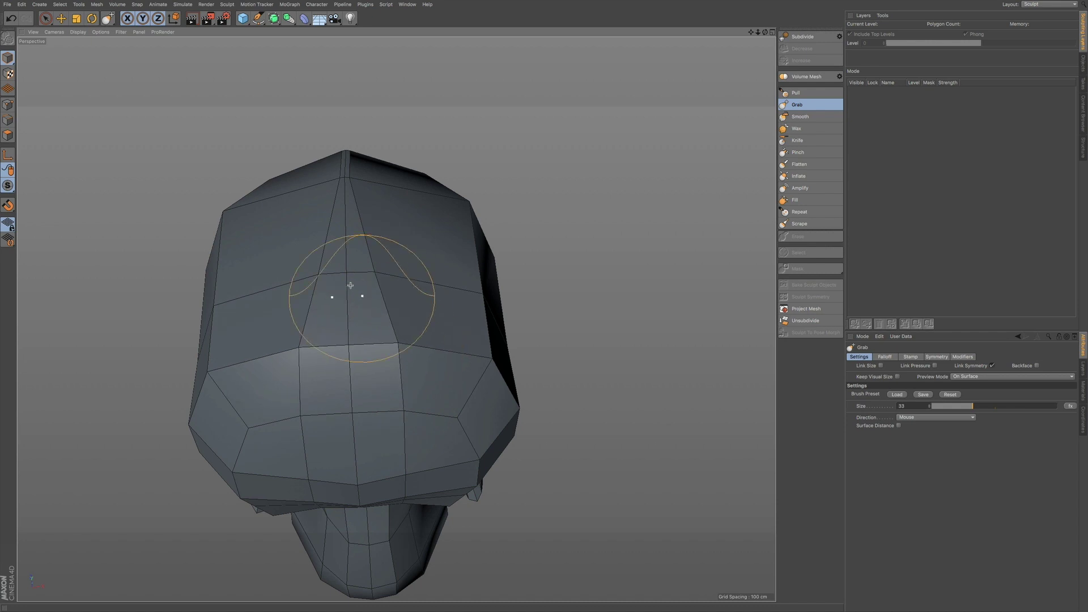
Step: Spread the narrow centre edges at the upper back of the head with the Grab brush at size 17
{"action": "mouse_move", "coordinate": [349, 182]}
{"action": "left_mouse_down", "text": "alt"}
{"action": "mouse_move", "coordinate": [354, 221]}
{"action": "mouse_move", "coordinate": [401, 224]}
{"action": "mouse_move", "coordinate": [415, 206]}
{"action": "mouse_move", "coordinate": [457, 198]}
{"action": "left_mouse_up", "text": "alt"}
{"action": "key", "text": "ctrl+z"}
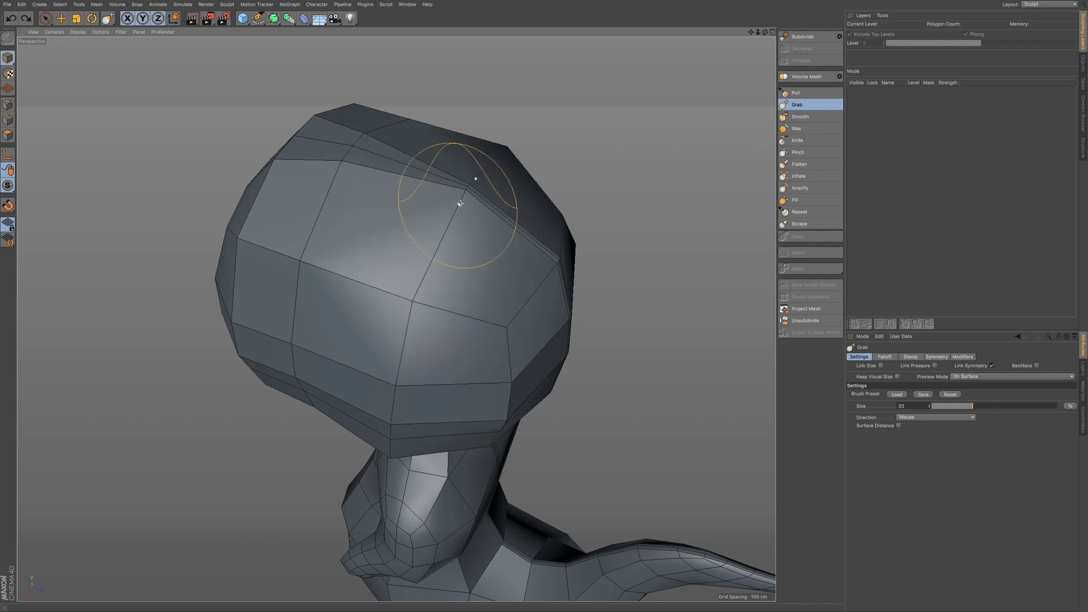
{"action": "right_click_drag", "start_coordinate": [462, 191], "coordinate": [541, 186], "text": "alt"}
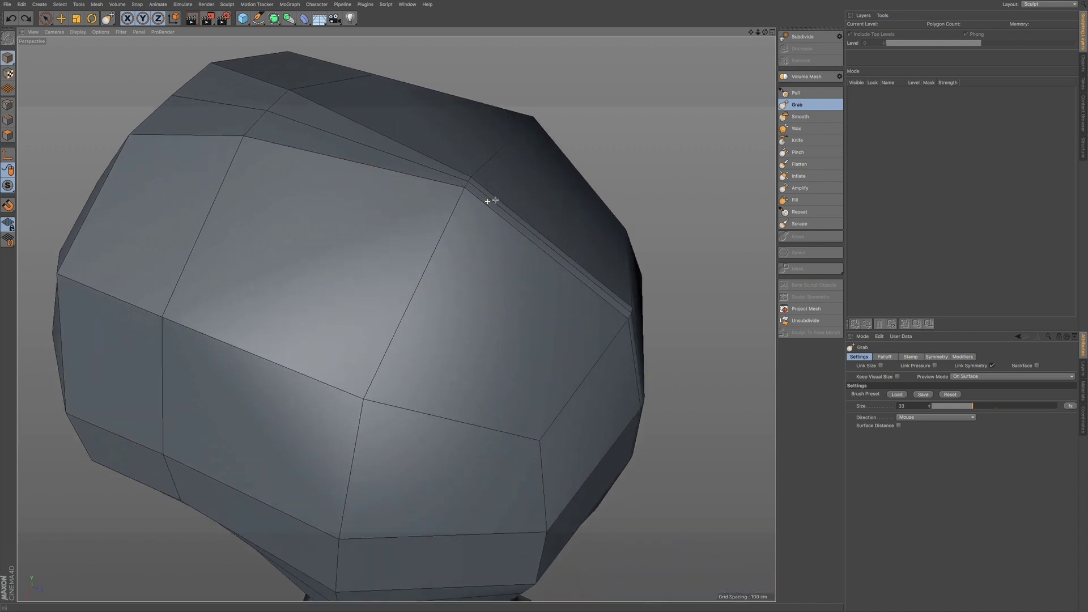
{"action": "right_click_drag", "start_coordinate": [520, 226], "coordinate": [541, 231], "text": "alt"}
{"action": "left_click", "coordinate": [956, 407]}
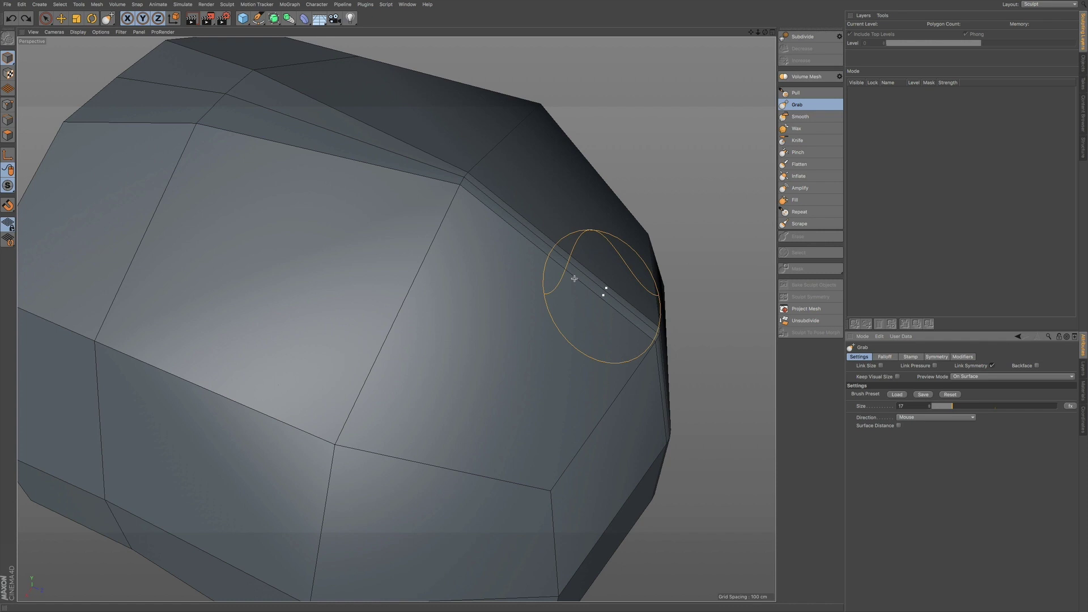
{"action": "left_click_drag", "start_coordinate": [469, 165], "coordinate": [440, 236]}
{"action": "left_click_drag", "start_coordinate": [469, 195], "coordinate": [489, 166]}
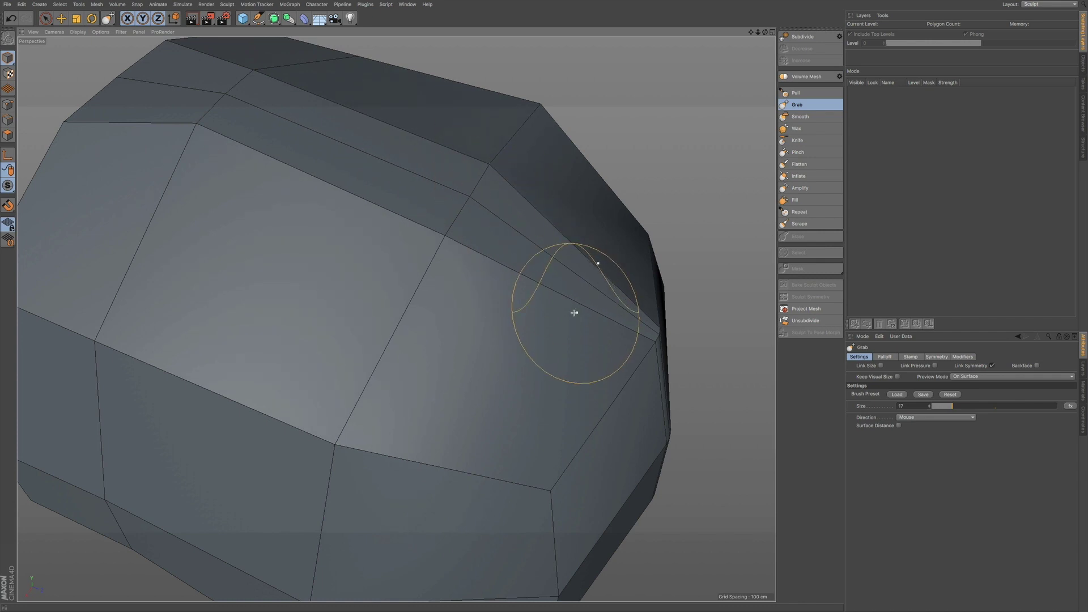
Step: Spread the centre edges further down the back of the head to the neck with the Grab brush
{"action": "mouse_move", "coordinate": [539, 308]}
{"action": "left_mouse_down", "text": "alt"}
{"action": "mouse_move", "coordinate": [510, 296]}
{"action": "mouse_move", "coordinate": [523, 280]}
{"action": "mouse_move", "coordinate": [507, 331]}
{"action": "mouse_move", "coordinate": [448, 339]}
{"action": "mouse_move", "coordinate": [477, 343]}
{"action": "mouse_move", "coordinate": [396, 316]}
{"action": "mouse_move", "coordinate": [462, 389]}
{"action": "mouse_move", "coordinate": [449, 410]}
{"action": "mouse_move", "coordinate": [461, 413]}
{"action": "mouse_move", "coordinate": [393, 316]}
{"action": "mouse_move", "coordinate": [435, 354]}
{"action": "mouse_move", "coordinate": [406, 353]}
{"action": "left_mouse_up", "text": "alt"}
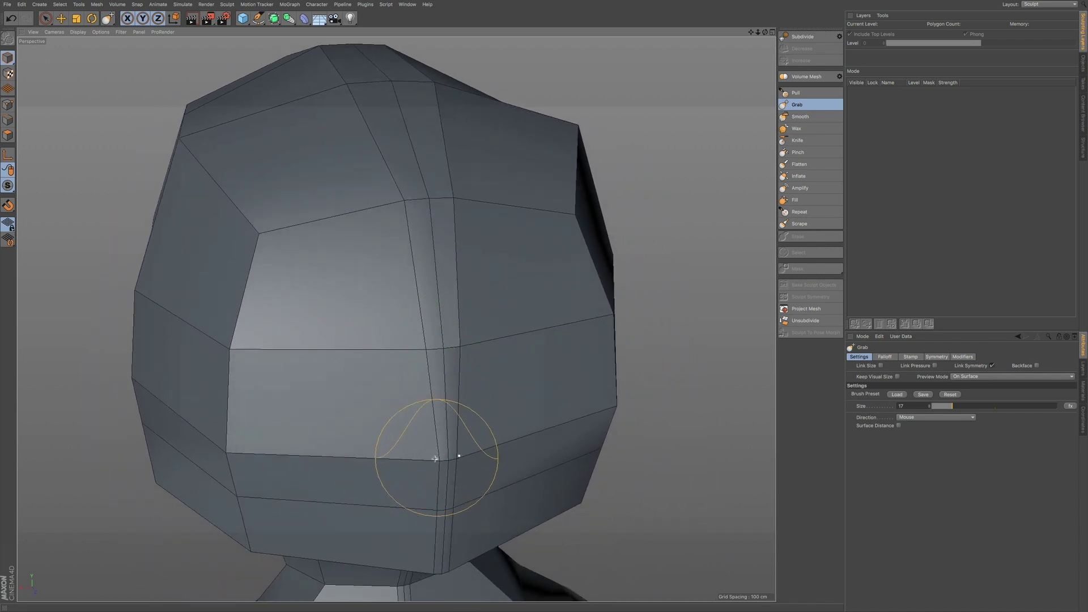
{"action": "left_click_drag", "start_coordinate": [434, 458], "coordinate": [398, 462]}
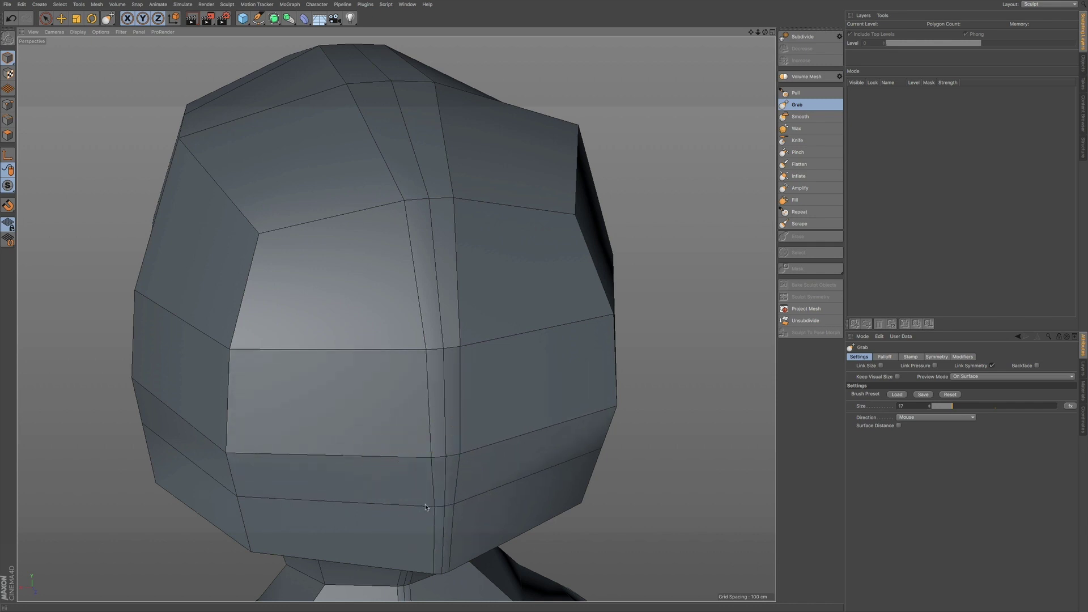
{"action": "left_click_drag", "start_coordinate": [426, 506], "coordinate": [410, 509]}
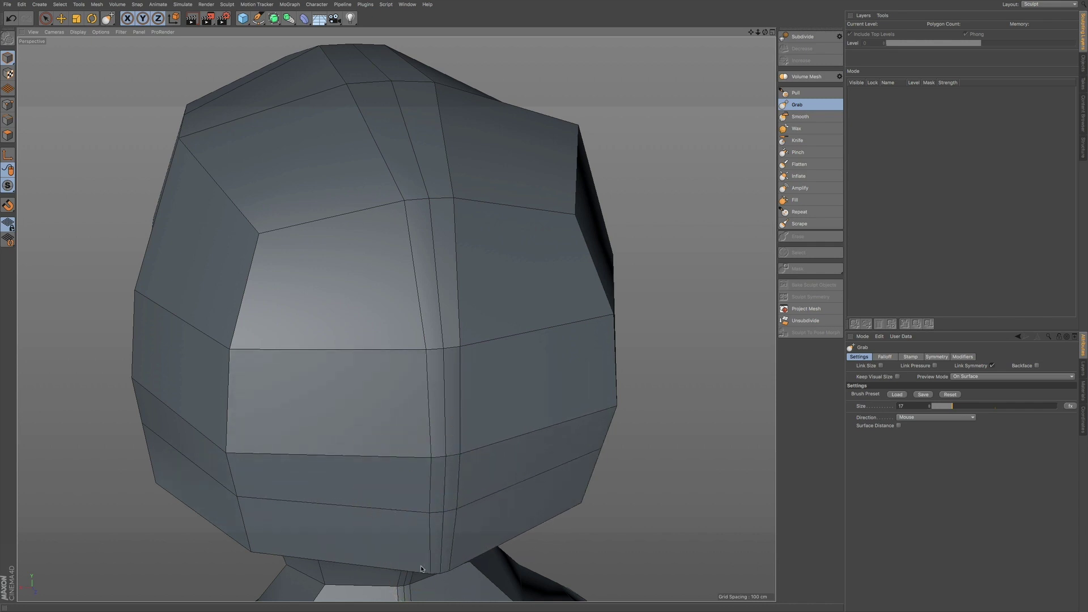
{"action": "mouse_move", "coordinate": [445, 500]}
{"action": "right_mouse_down", "text": "alt"}
{"action": "mouse_move", "coordinate": [445, 444]}
{"action": "mouse_move", "coordinate": [446, 493]}
{"action": "right_mouse_up", "text": "alt"}
{"action": "middle_click_drag", "start_coordinate": [490, 436], "coordinate": [489, 332], "text": "alt"}
{"action": "left_click_drag", "start_coordinate": [465, 397], "coordinate": [487, 362], "text": "alt"}
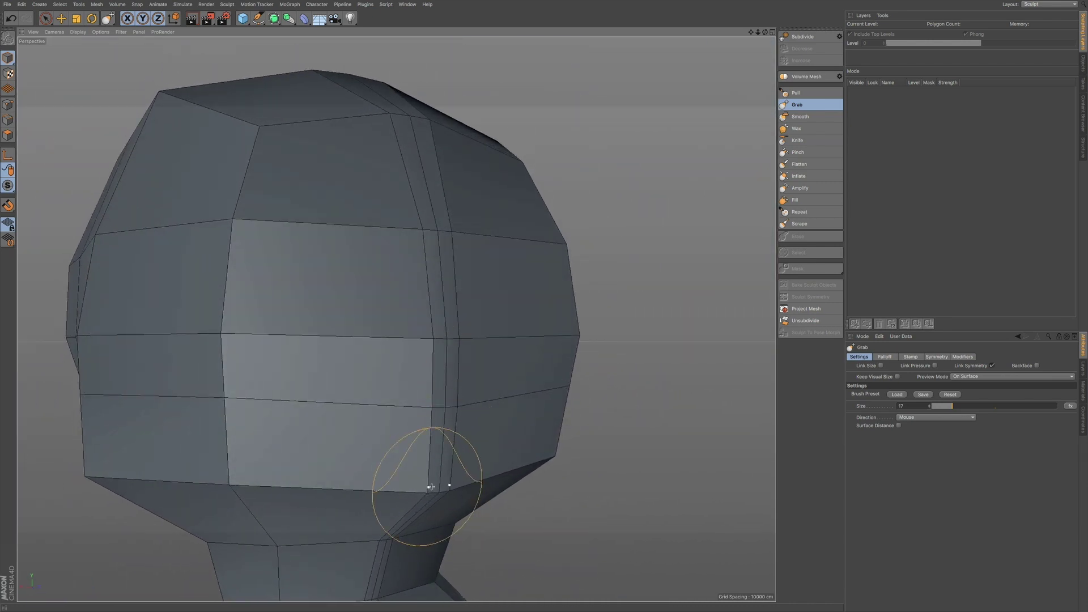
{"action": "left_click_drag", "start_coordinate": [447, 486], "coordinate": [461, 486]}
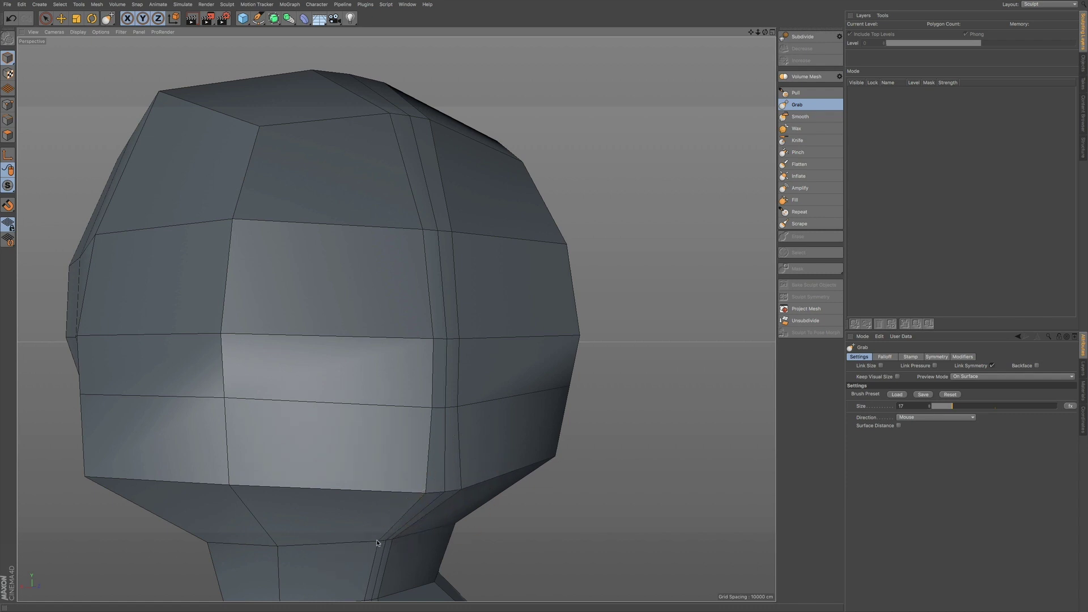
{"action": "right_click_drag", "start_coordinate": [494, 340], "coordinate": [494, 394], "text": "alt"}
Step: Examine the edge distribution over the head from several angles, including the neck, body, arms and tail
{"action": "mouse_move", "coordinate": [498, 324]}
{"action": "left_mouse_down", "text": "alt"}
{"action": "mouse_move", "coordinate": [623, 399]}
{"action": "mouse_move", "coordinate": [593, 388]}
{"action": "left_mouse_up", "text": "alt"}
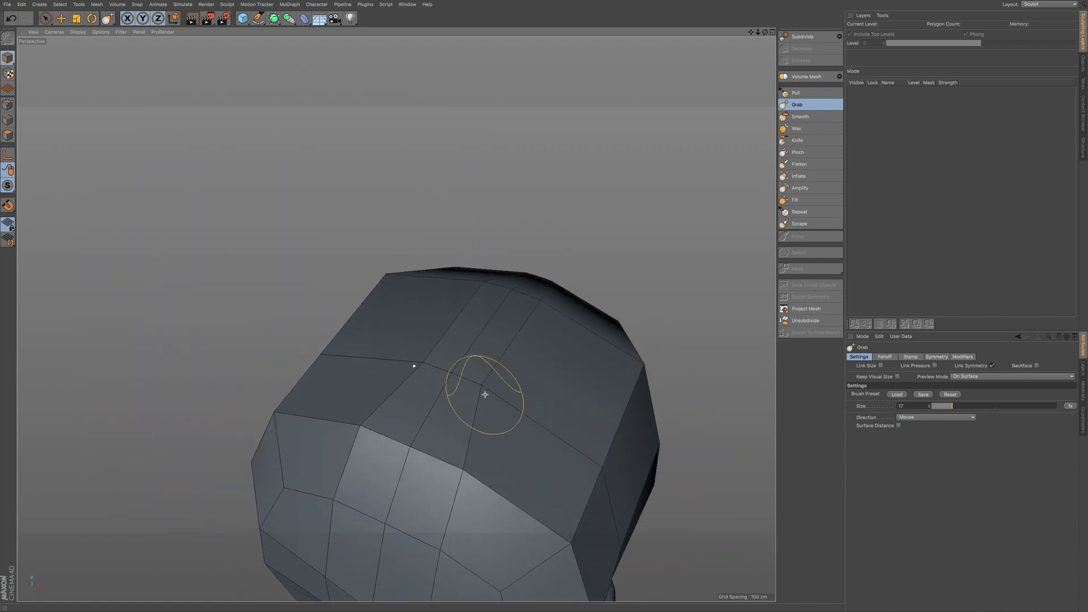
{"action": "left_click_drag", "start_coordinate": [470, 372], "coordinate": [512, 304], "text": "alt"}
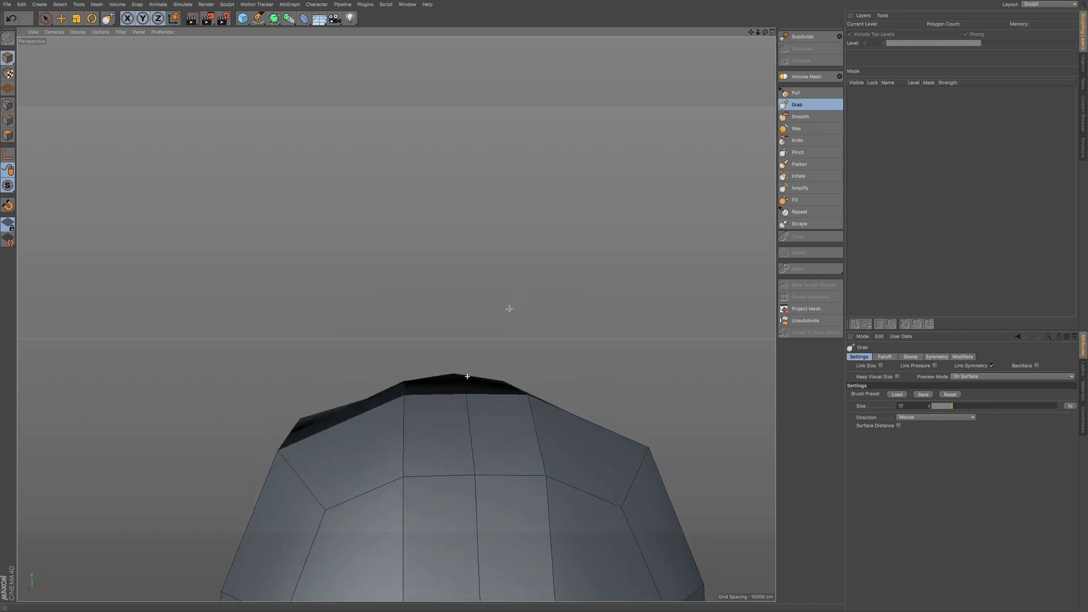
{"action": "right_click_drag", "start_coordinate": [479, 395], "coordinate": [427, 418], "text": "alt"}
{"action": "left_click_drag", "start_coordinate": [476, 415], "coordinate": [478, 463], "text": "alt"}
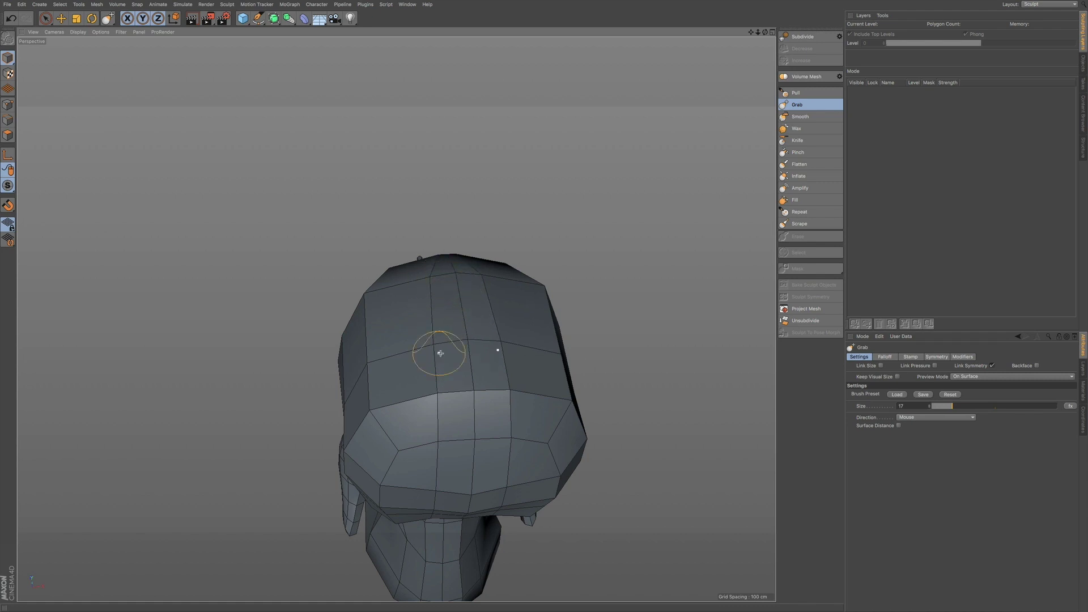
{"action": "middle_click_drag", "start_coordinate": [479, 411], "coordinate": [466, 390], "text": "alt"}
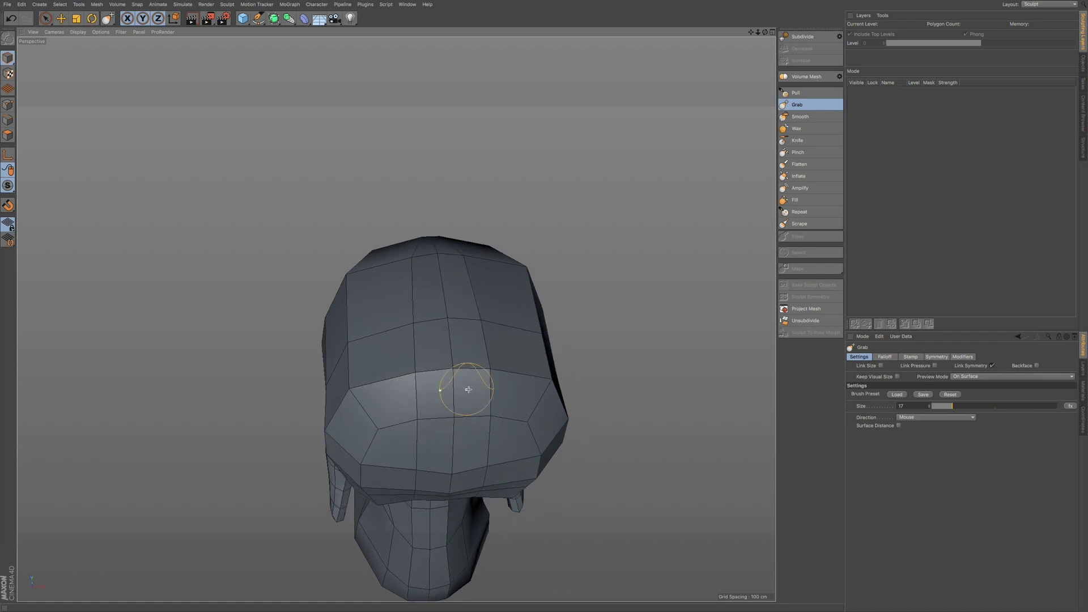
{"action": "mouse_move", "coordinate": [464, 374]}
{"action": "left_mouse_down", "text": "alt"}
{"action": "mouse_move", "coordinate": [467, 347]}
{"action": "mouse_move", "coordinate": [456, 347]}
{"action": "mouse_move", "coordinate": [505, 301]}
{"action": "mouse_move", "coordinate": [494, 342]}
{"action": "left_mouse_up", "text": "alt"}
{"action": "right_click_drag", "start_coordinate": [491, 395], "coordinate": [491, 381], "text": "alt"}
{"action": "mouse_move", "coordinate": [514, 393]}
{"action": "left_mouse_down", "text": "alt"}
{"action": "mouse_move", "coordinate": [532, 378]}
{"action": "mouse_move", "coordinate": [537, 387]}
{"action": "left_mouse_up", "text": "alt"}
{"action": "right_click_drag", "start_coordinate": [506, 398], "coordinate": [473, 418], "text": "alt"}
{"action": "middle_click_drag", "start_coordinate": [474, 419], "coordinate": [452, 318], "text": "alt"}
{"action": "left_click_drag", "start_coordinate": [486, 386], "coordinate": [405, 335], "text": "alt"}
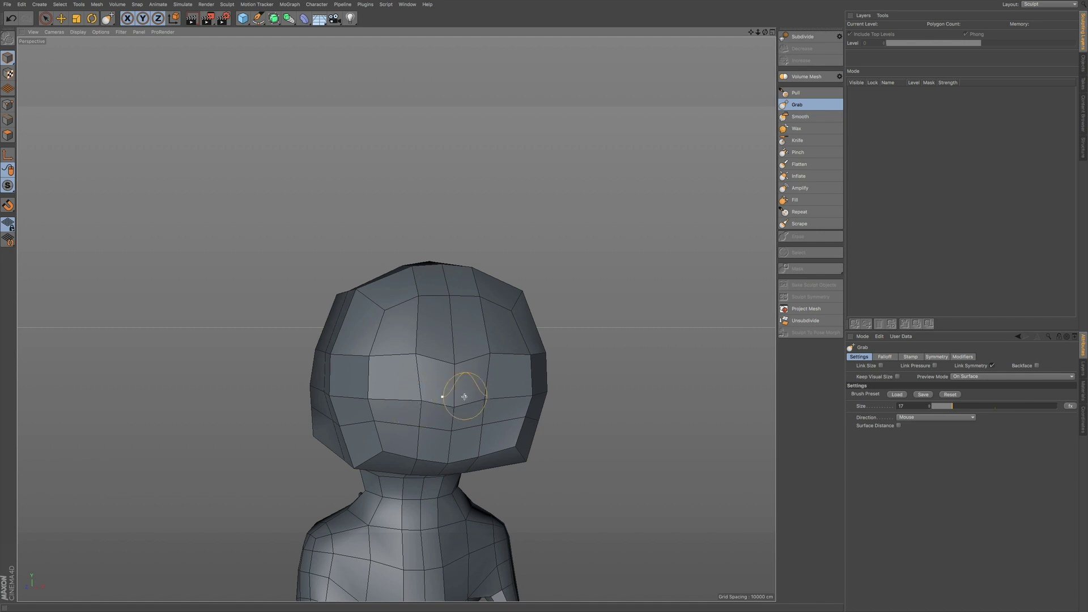
{"action": "middle_click_drag", "start_coordinate": [451, 398], "coordinate": [479, 293], "text": "alt"}
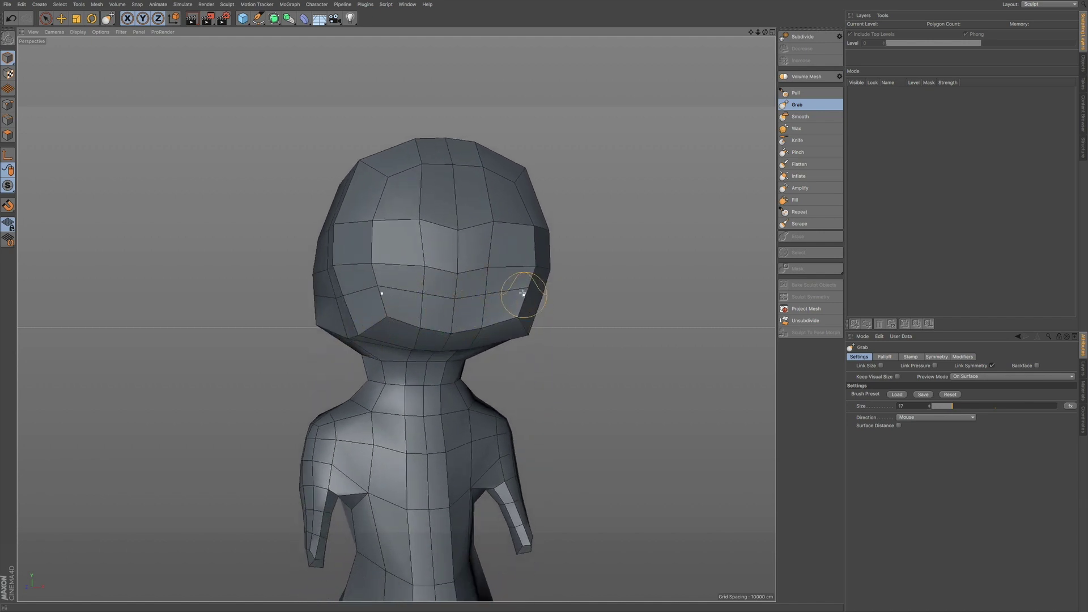
{"action": "middle_click_drag", "start_coordinate": [491, 326], "coordinate": [470, 247], "text": "alt"}
{"action": "right_click_drag", "start_coordinate": [452, 360], "coordinate": [440, 367], "text": "alt"}
{"action": "middle_click_drag", "start_coordinate": [457, 381], "coordinate": [595, 275], "text": "alt"}
{"action": "mouse_move", "coordinate": [532, 335]}
{"action": "left_mouse_down", "text": "alt"}
{"action": "mouse_move", "coordinate": [639, 336]}
{"action": "mouse_move", "coordinate": [501, 336]}
{"action": "mouse_move", "coordinate": [469, 326]}
{"action": "mouse_move", "coordinate": [520, 323]}
{"action": "mouse_move", "coordinate": [572, 302]}
{"action": "mouse_move", "coordinate": [502, 324]}
{"action": "mouse_move", "coordinate": [510, 304]}
{"action": "mouse_move", "coordinate": [485, 365]}
{"action": "mouse_move", "coordinate": [589, 270]}
{"action": "left_mouse_up", "text": "alt"}
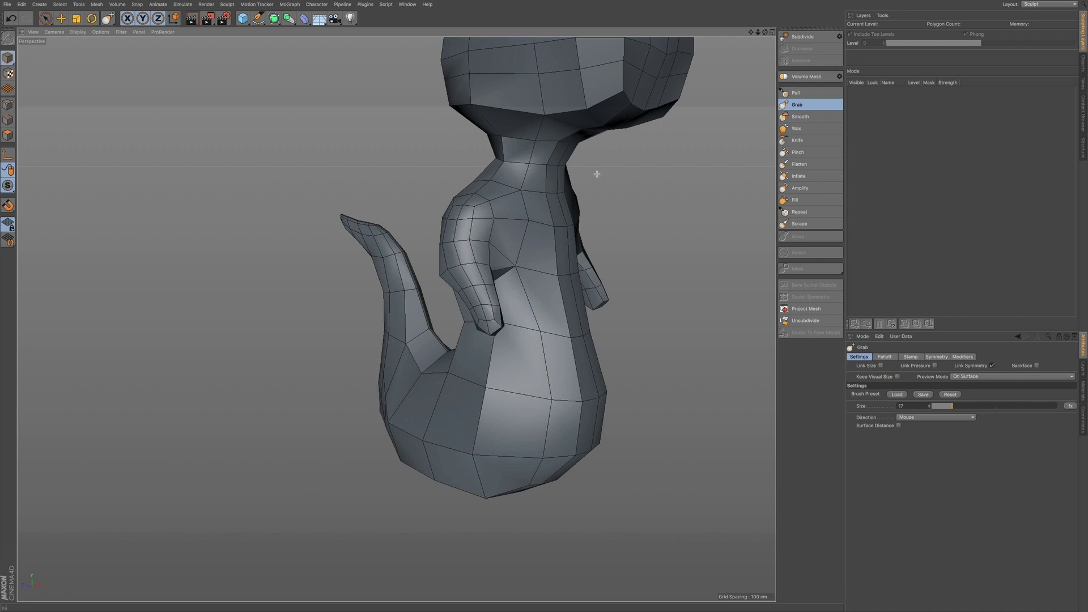
Step: Select the edge loops around the tips of both arms in edge mode with Loop Selection
{"action": "left_click", "coordinate": [9, 120]}
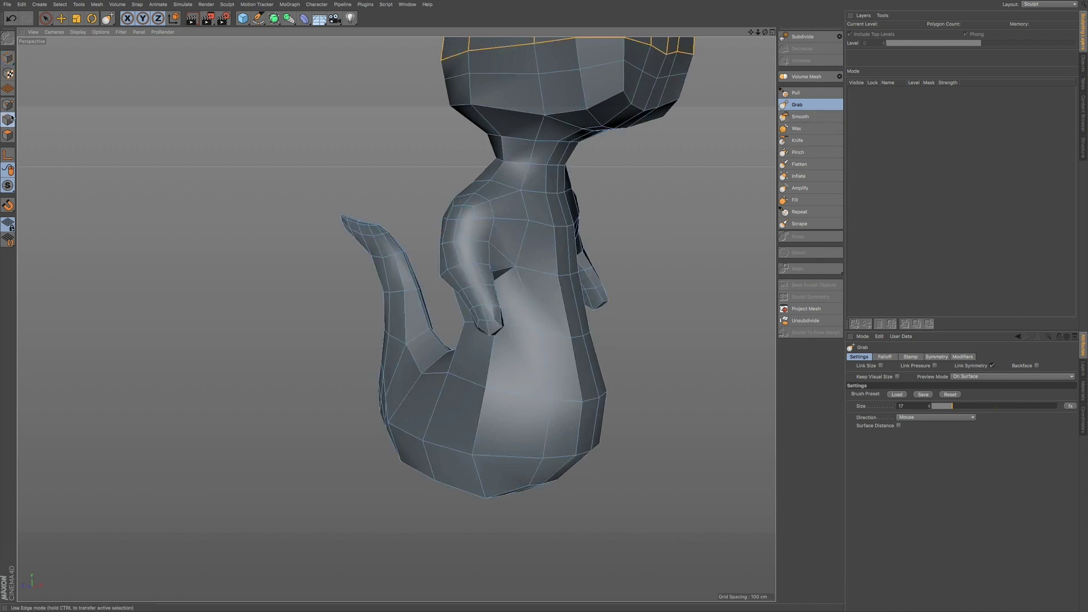
{"action": "left_click", "coordinate": [59, 23]}
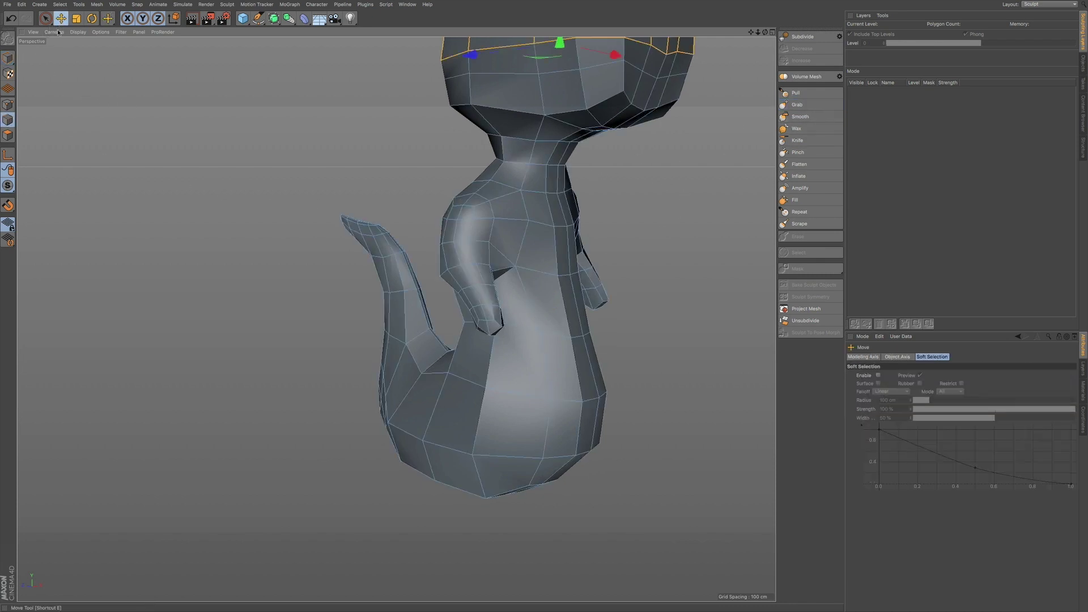
{"action": "right_click_drag", "start_coordinate": [506, 309], "coordinate": [618, 286], "text": "alt"}
{"action": "right_click_drag", "start_coordinate": [544, 309], "coordinate": [569, 304], "text": "alt"}
{"action": "middle_click_drag", "start_coordinate": [569, 303], "coordinate": [455, 323], "text": "alt"}
{"action": "mouse_move", "coordinate": [402, 365]}
{"action": "left_mouse_down", "text": "alt"}
{"action": "mouse_move", "coordinate": [413, 319]}
{"action": "mouse_move", "coordinate": [399, 345]}
{"action": "left_mouse_up", "text": "alt"}
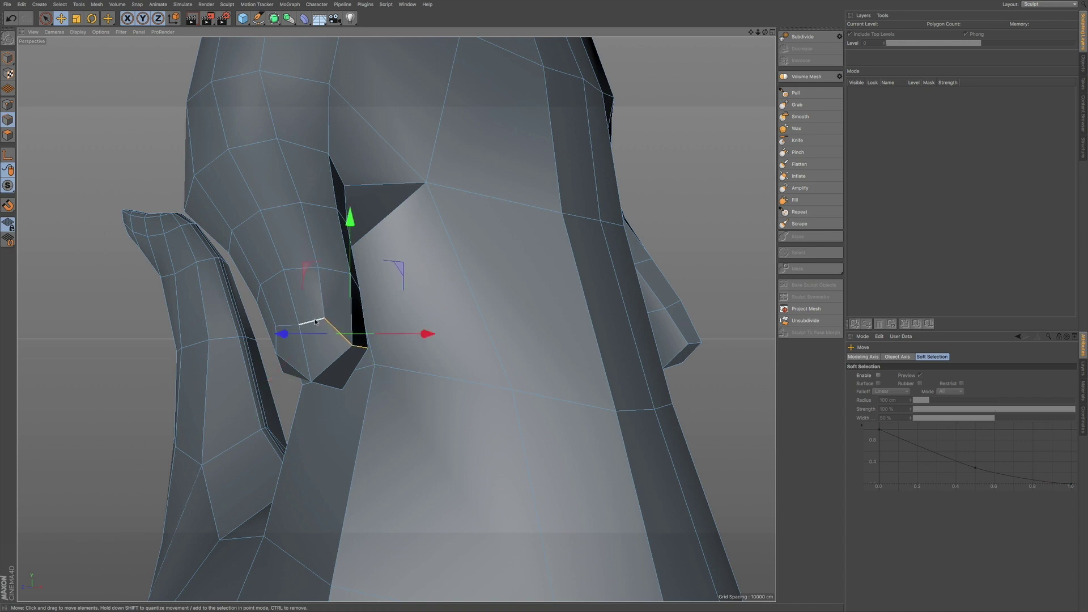
{"action": "key", "text": "u"}
{"action": "key", "text": "l"}
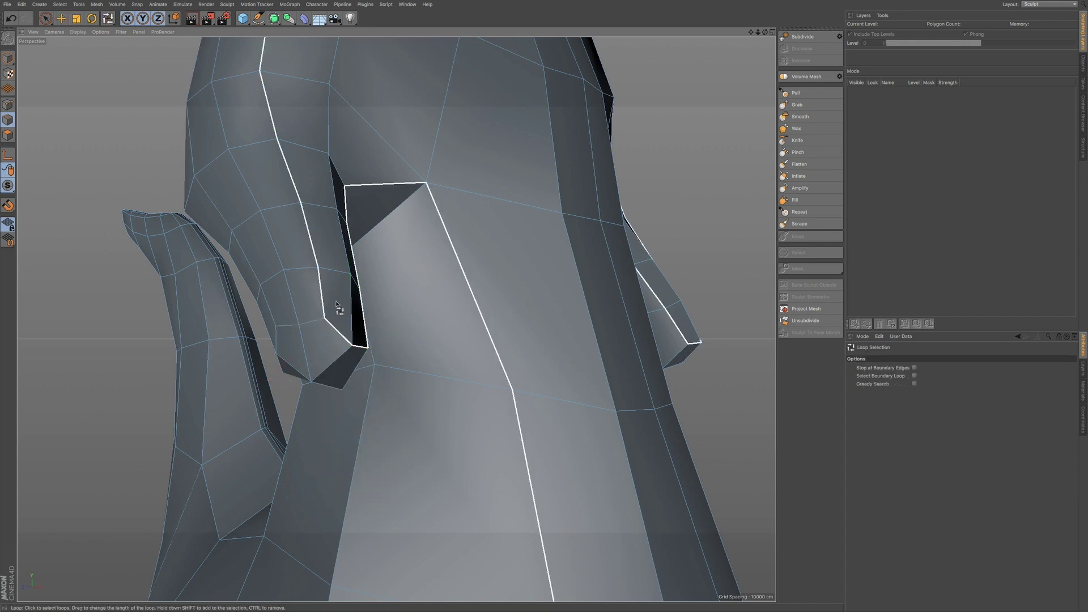
{"action": "left_click", "coordinate": [333, 336]}
{"action": "left_click_drag", "start_coordinate": [536, 306], "coordinate": [530, 341], "text": "alt"}
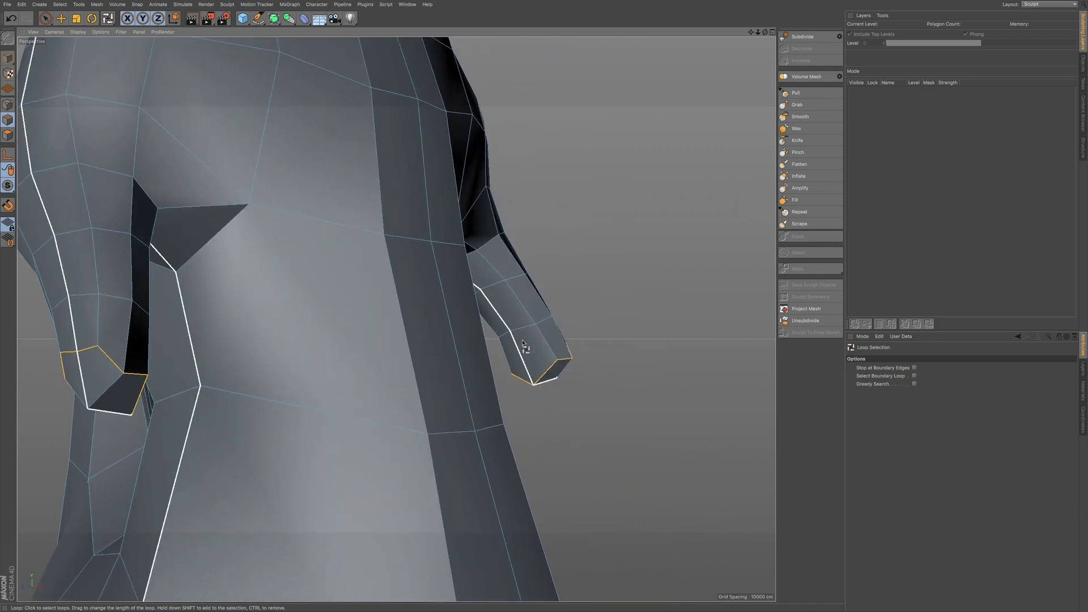
{"action": "left_click_drag", "start_coordinate": [513, 318], "coordinate": [473, 349], "text": "alt"}
Step: Flatten the selected arm-tip edge loops by scaling them along the vertical axis
{"action": "key", "text": "t"}
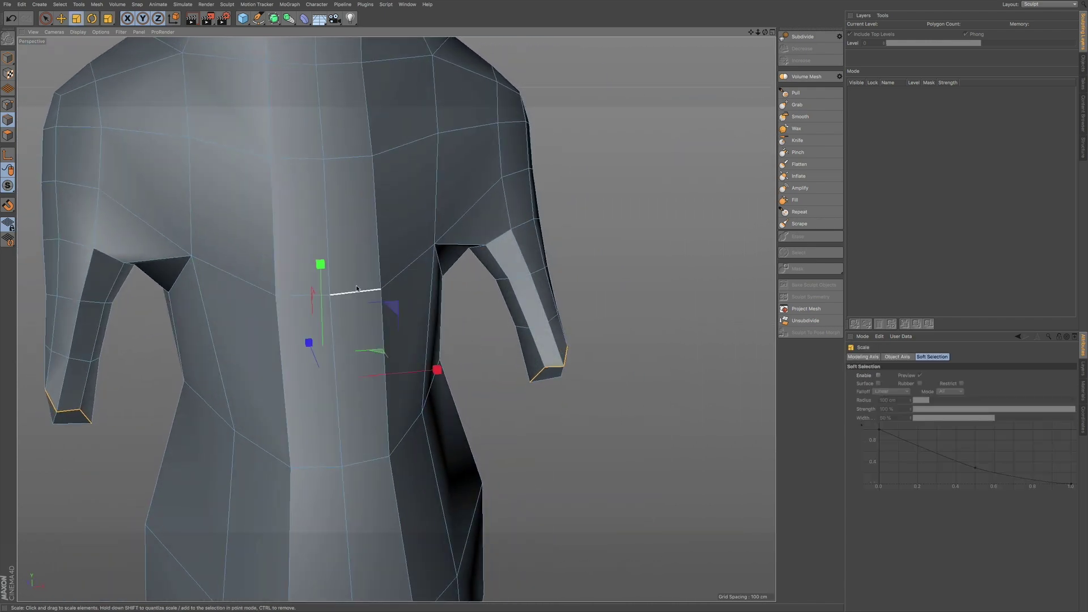
{"action": "left_click_drag", "start_coordinate": [318, 261], "coordinate": [322, 297]}
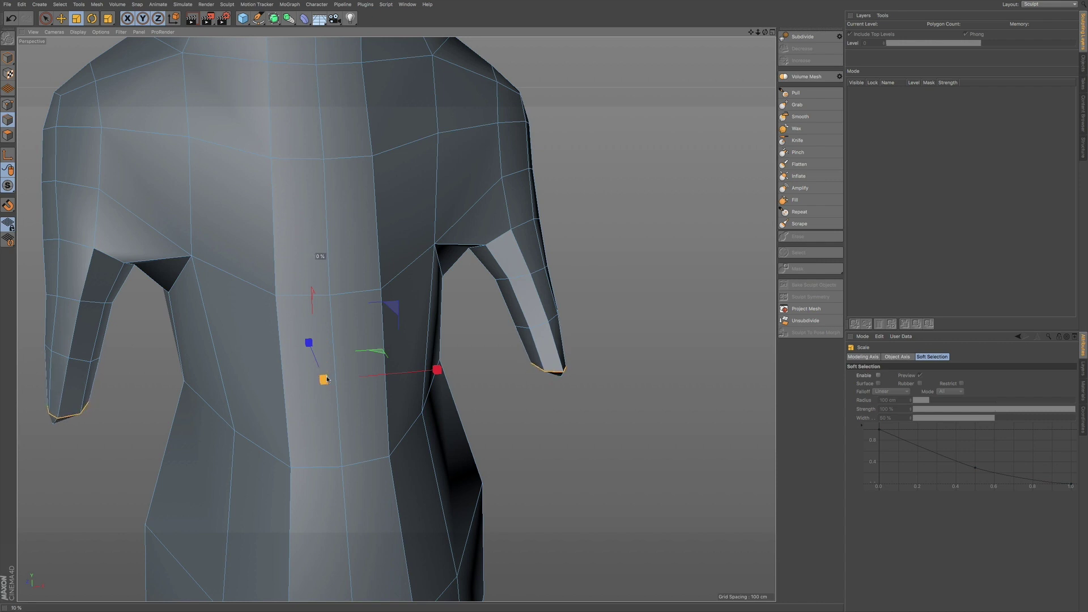
{"action": "left_click_drag", "start_coordinate": [328, 381], "coordinate": [476, 307]}
Step: Select the end-cap polygons on both arms with Live Selection in polygon mode and delete them
{"action": "left_click_drag", "start_coordinate": [226, 326], "coordinate": [118, 179], "text": "alt"}
{"action": "left_click", "coordinate": [45, 18]}
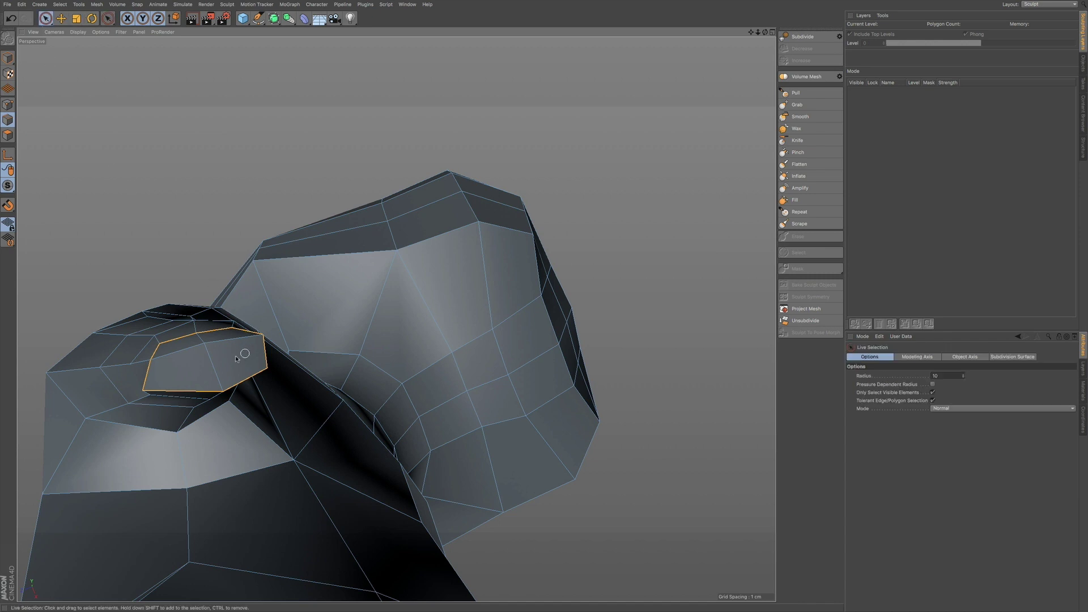
{"action": "left_click", "coordinate": [8, 135]}
{"action": "mouse_move", "coordinate": [227, 349]}
{"action": "left_mouse_down"}
{"action": "mouse_move", "coordinate": [207, 361]}
{"action": "mouse_move", "coordinate": [233, 413]}
{"action": "mouse_move", "coordinate": [154, 399]}
{"action": "mouse_move", "coordinate": [187, 395]}
{"action": "left_mouse_up"}
{"action": "left_click", "coordinate": [187, 385]}
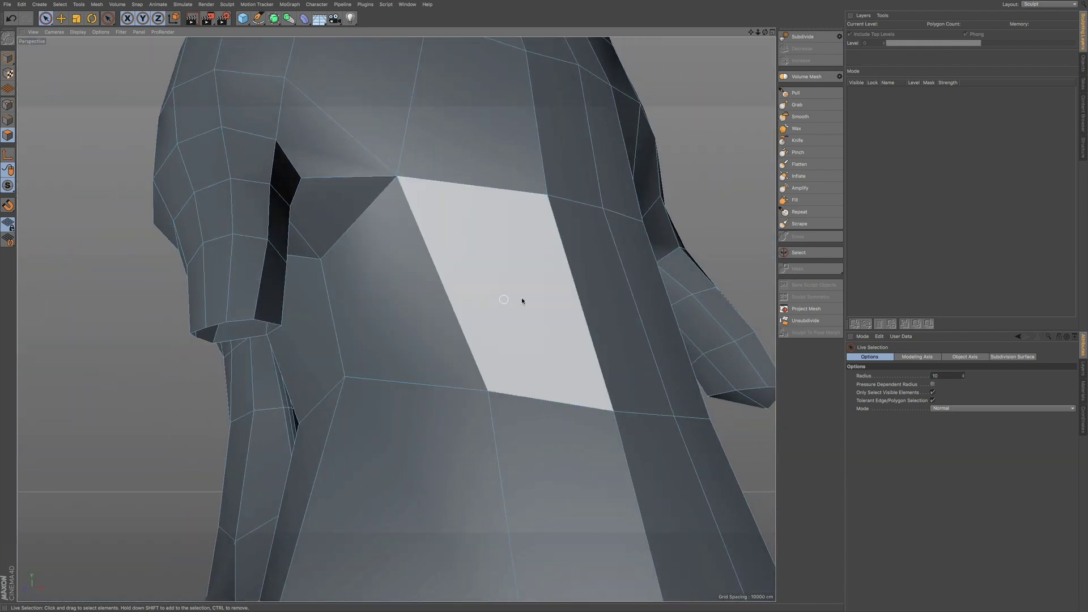
{"action": "middle_click_drag", "start_coordinate": [545, 295], "coordinate": [284, 297], "text": "alt"}
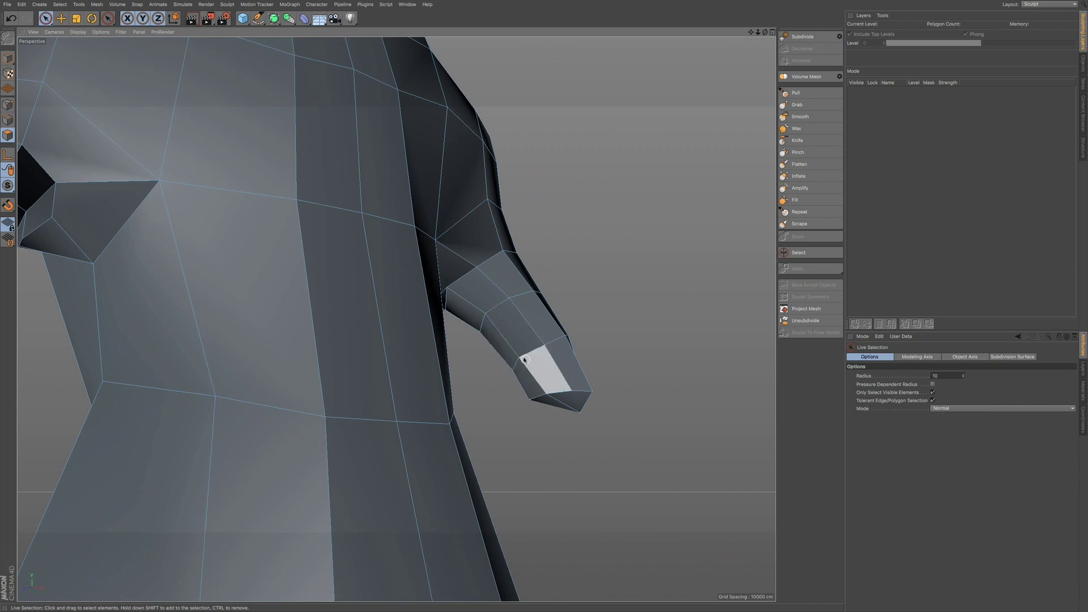
{"action": "left_click_drag", "start_coordinate": [525, 359], "coordinate": [448, 320], "text": "alt"}
{"action": "left_click_drag", "start_coordinate": [562, 376], "coordinate": [581, 405], "text": "alt"}
{"action": "key", "text": "Delete"}
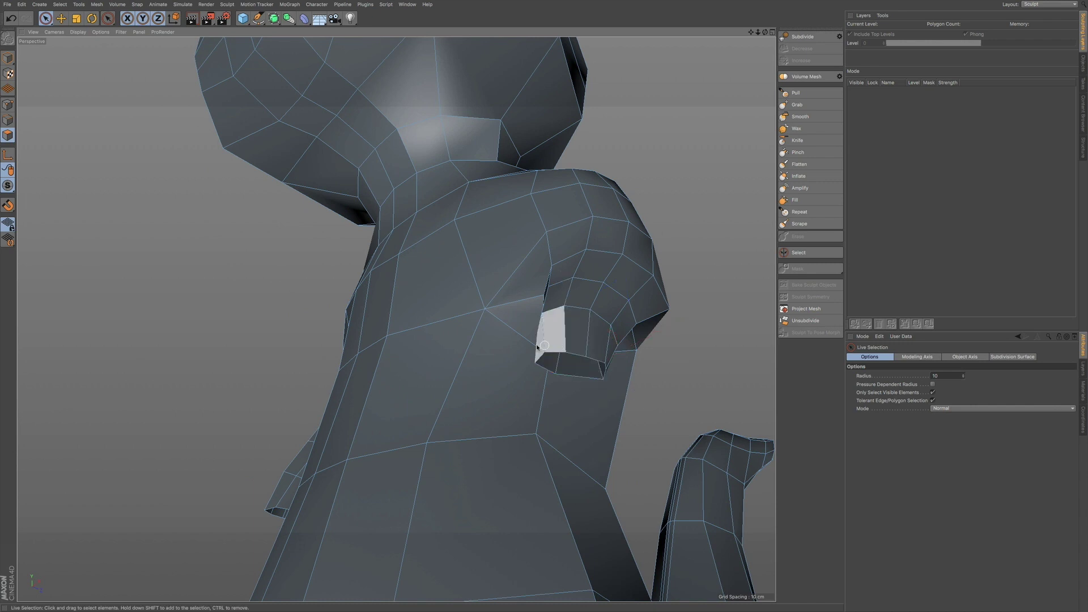
Step: Examine the open ends of both arms and the surrounding polygons from several angles
{"action": "left_click_drag", "start_coordinate": [422, 315], "coordinate": [396, 318], "text": "alt"}
{"action": "left_click_drag", "start_coordinate": [502, 318], "coordinate": [627, 301], "text": "alt"}
{"action": "left_click_drag", "start_coordinate": [394, 351], "coordinate": [460, 335], "text": "alt"}
{"action": "left_click", "coordinate": [366, 316]}
{"action": "left_click", "coordinate": [317, 367]}
{"action": "left_click_drag", "start_coordinate": [317, 367], "coordinate": [243, 366], "text": "alt"}
{"action": "left_click", "coordinate": [251, 313]}
{"action": "left_click", "coordinate": [283, 303]}
{"action": "left_click", "coordinate": [254, 312]}
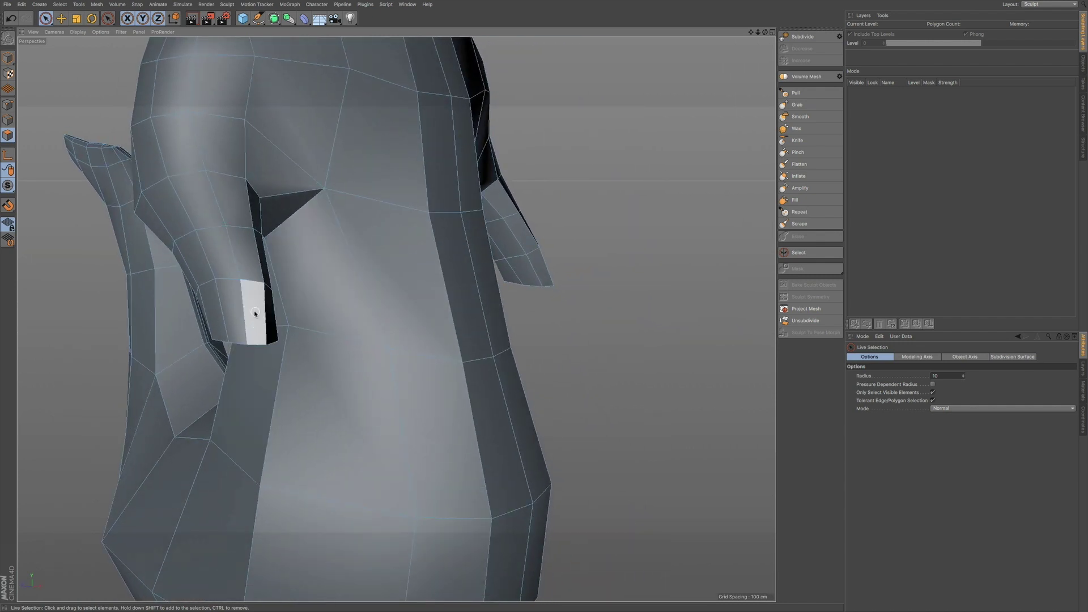
{"action": "left_click", "coordinate": [294, 324]}
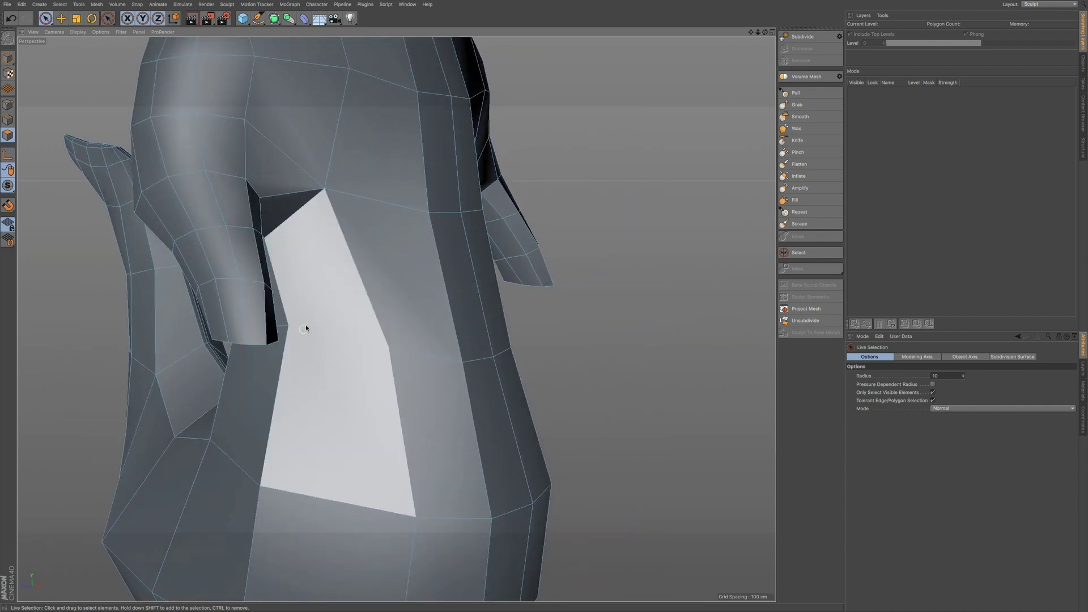
{"action": "left_click", "coordinate": [502, 295]}
{"action": "left_click", "coordinate": [465, 315]}
Step: Undo the deletion of the end-cap polygons on both arms
{"action": "key", "text": "ctrl+z"}
{"action": "key", "text": "ctrl+z"}
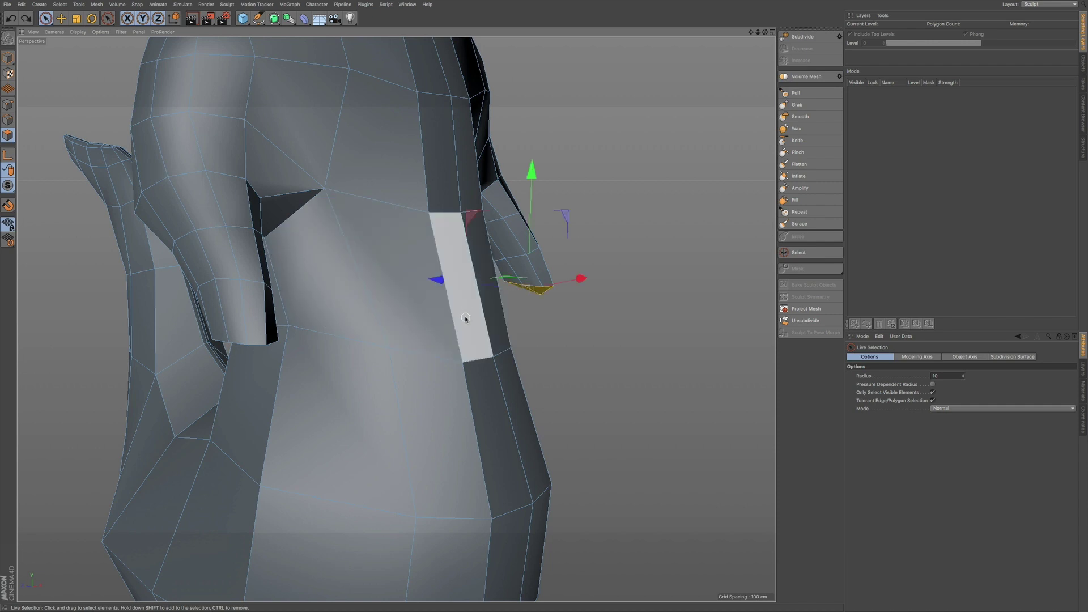
{"action": "left_click_drag", "start_coordinate": [357, 316], "coordinate": [389, 268], "text": "alt"}
{"action": "key", "text": "ctrl+z"}
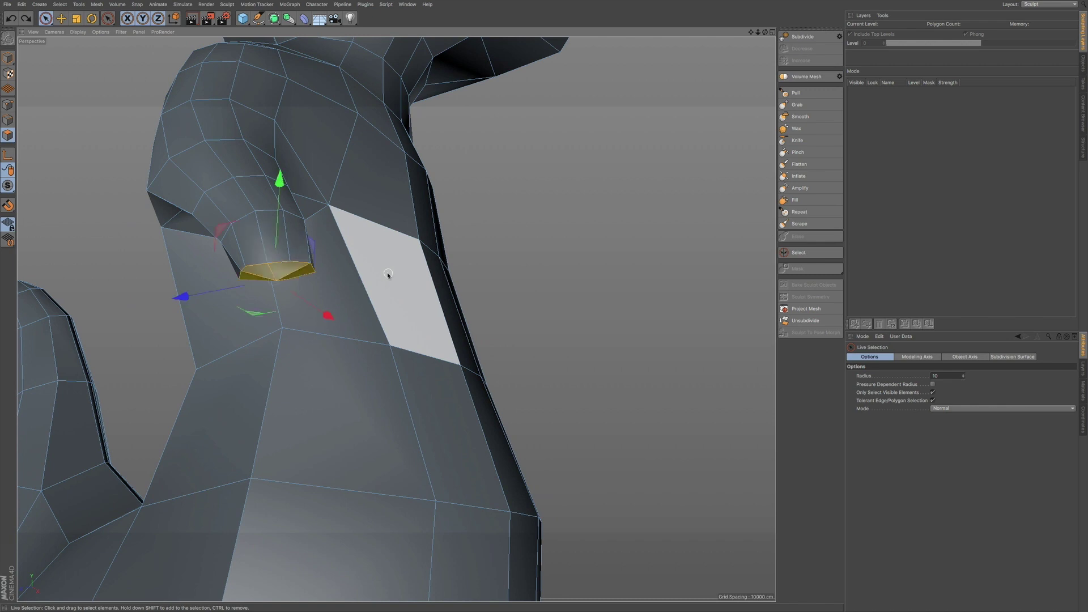
Step: Flatten the selected end-cap polygons of both arms by scaling them along the vertical axis
{"action": "left_click_drag", "start_coordinate": [322, 251], "coordinate": [162, 127], "text": "alt"}
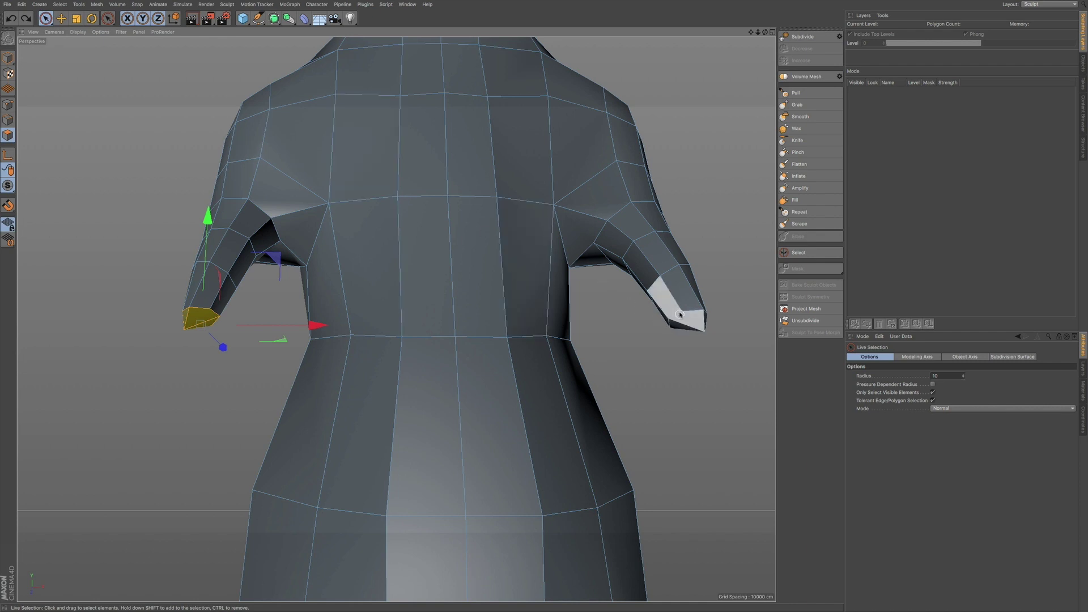
{"action": "left_click_drag", "start_coordinate": [680, 315], "coordinate": [728, 315], "text": "alt"}
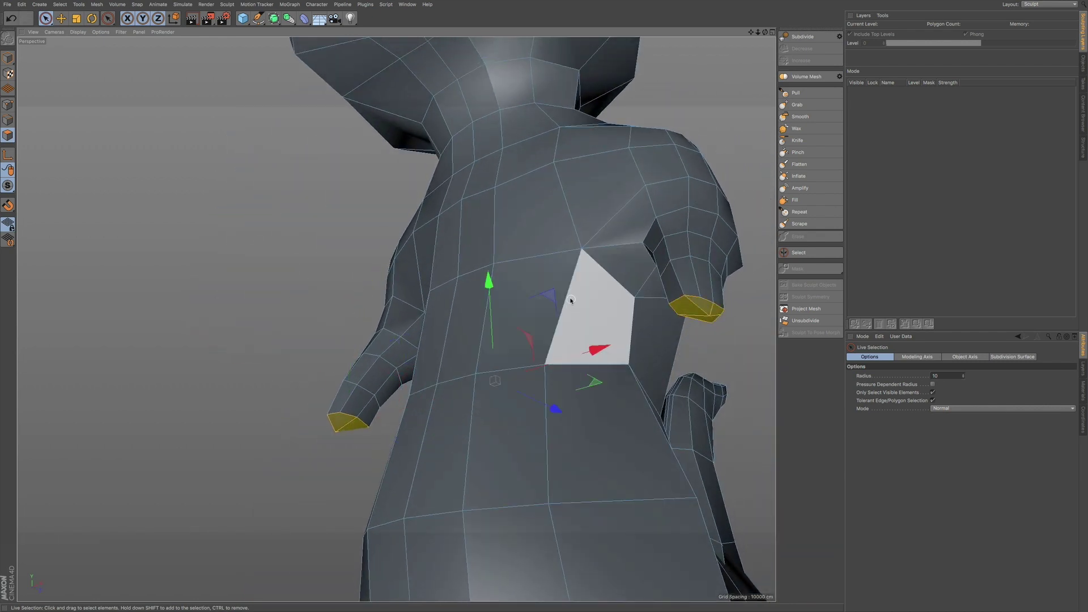
{"action": "left_click_drag", "start_coordinate": [558, 278], "coordinate": [595, 318], "text": "alt"}
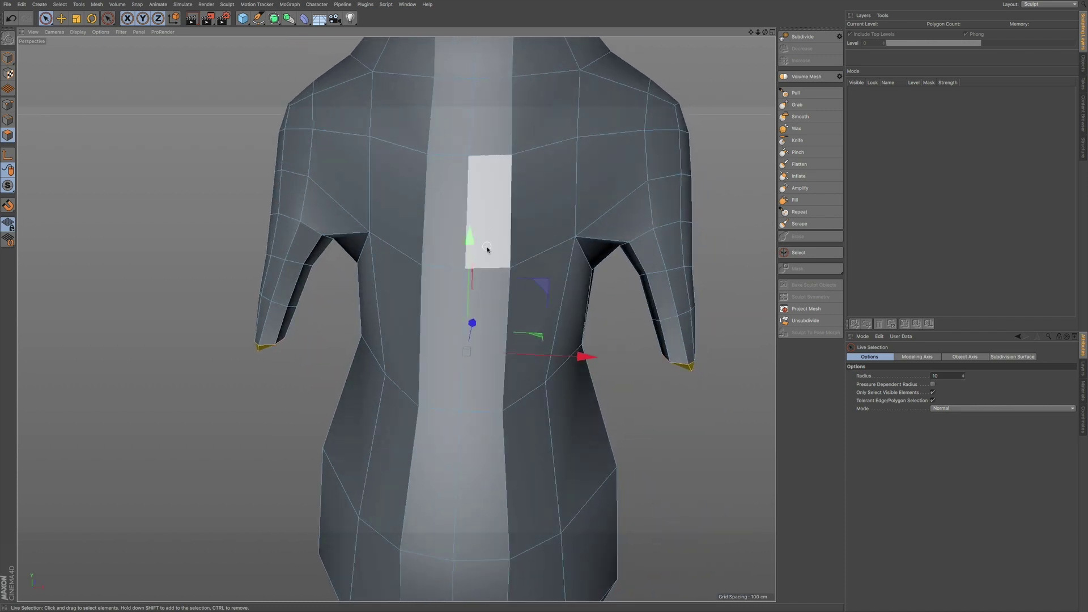
{"action": "key", "text": "t"}
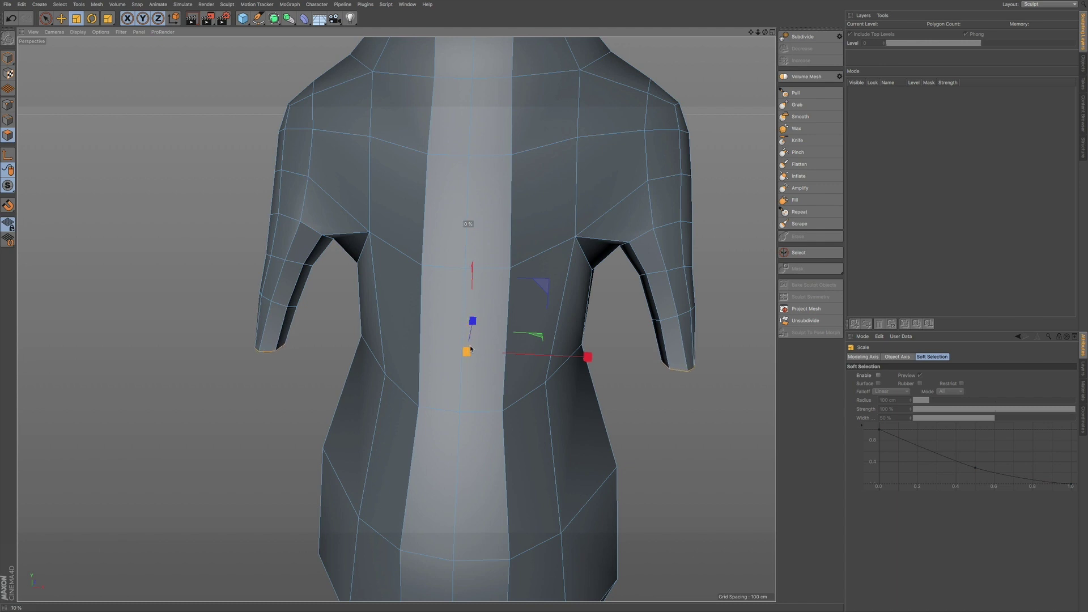
{"action": "left_click_drag", "start_coordinate": [470, 346], "coordinate": [547, 238], "text": "shift"}
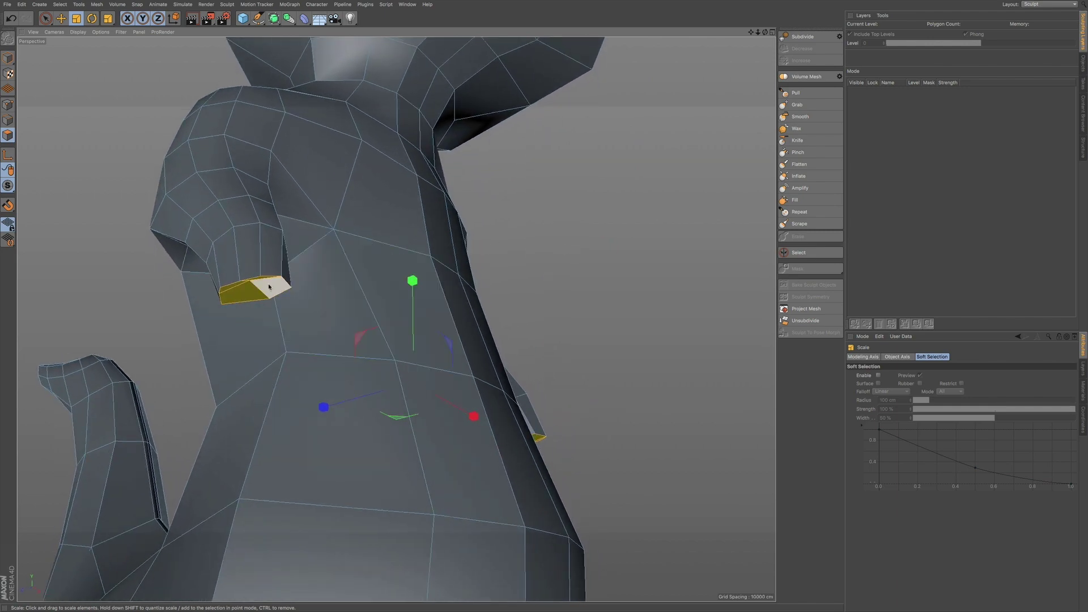
Step: Select the centre point of the arm's end cap with Live Selection in point mode
{"action": "scroll", "coordinate": [261, 289], "scroll_direction": "up", "scroll_amount": 7}
{"action": "left_click_drag", "start_coordinate": [278, 286], "coordinate": [242, 203], "text": "alt"}
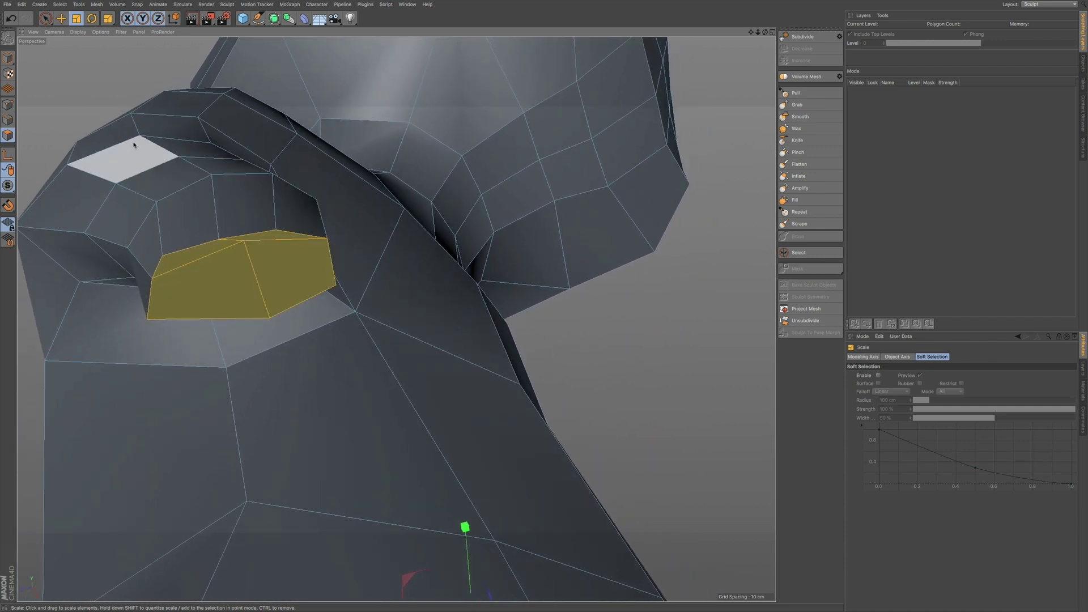
{"action": "key", "text": "9"}
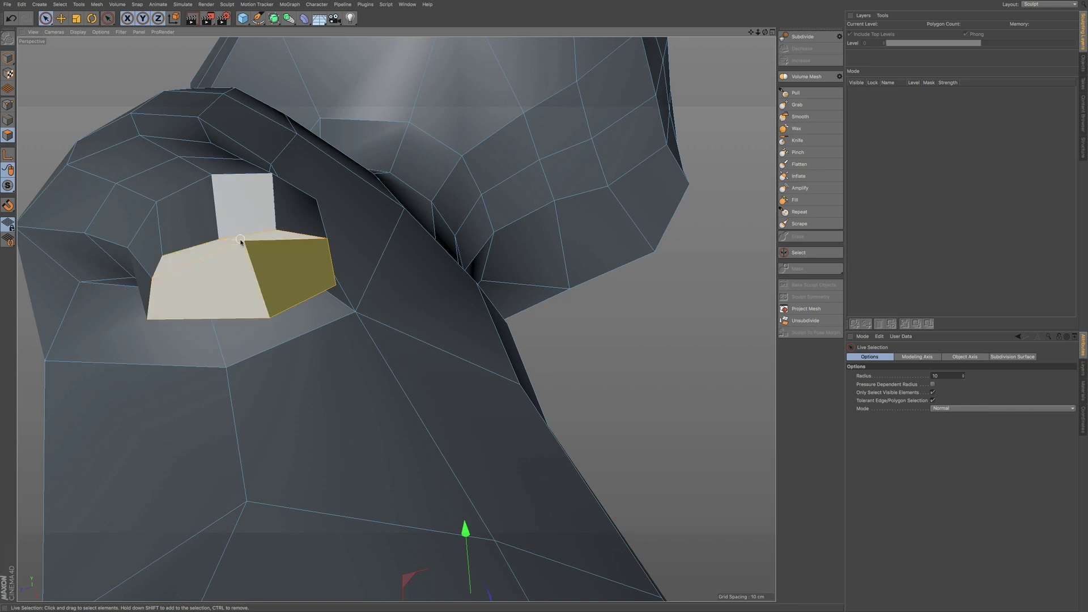
{"action": "left_click", "coordinate": [8, 104]}
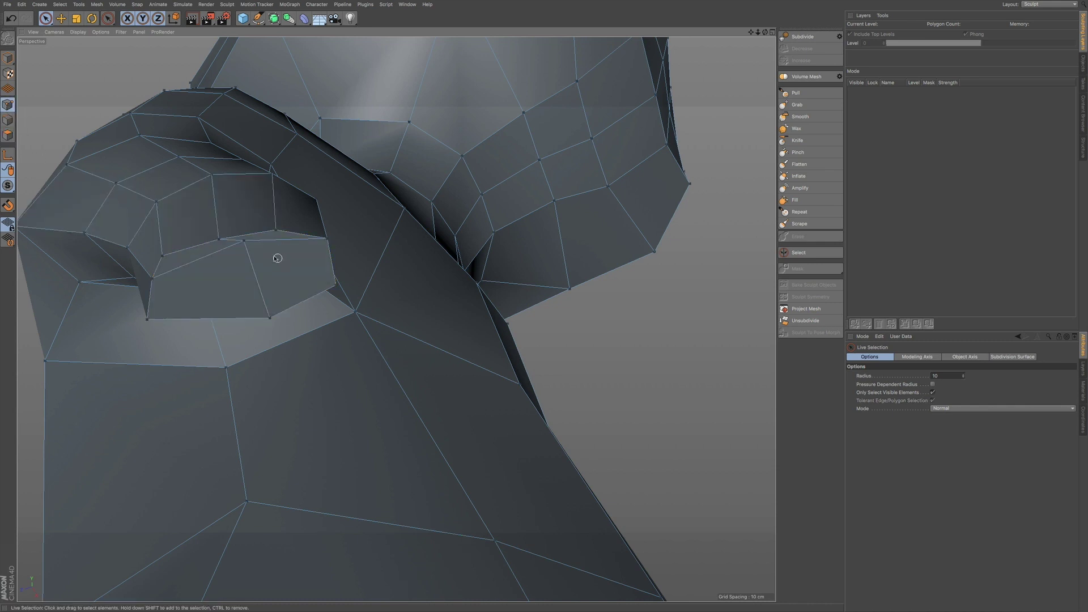
{"action": "left_click", "coordinate": [245, 243]}
{"action": "left_click_drag", "start_coordinate": [257, 262], "coordinate": [410, 268], "text": "alt"}
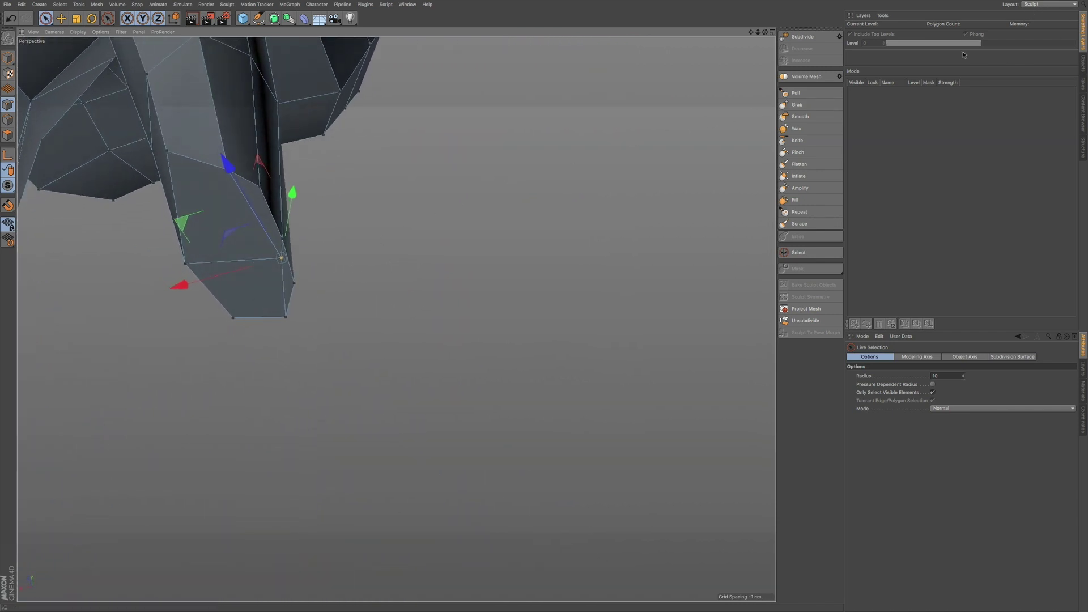
Step: Shift the centre vertex of the arm's end cap with the Grab brush at size 9, working in model mode
{"action": "left_click", "coordinate": [804, 108]}
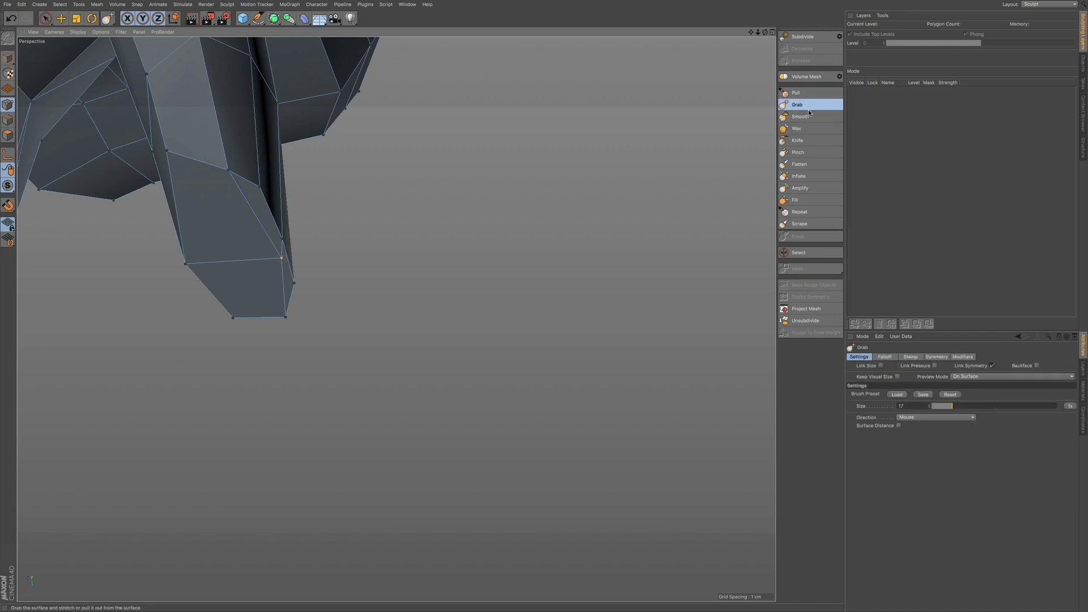
{"action": "left_click", "coordinate": [9, 62]}
{"action": "mouse_move", "coordinate": [231, 229]}
{"action": "left_mouse_down", "text": "alt"}
{"action": "mouse_move", "coordinate": [275, 263]}
{"action": "mouse_move", "coordinate": [165, 287]}
{"action": "mouse_move", "coordinate": [156, 271]}
{"action": "left_mouse_up", "text": "alt"}
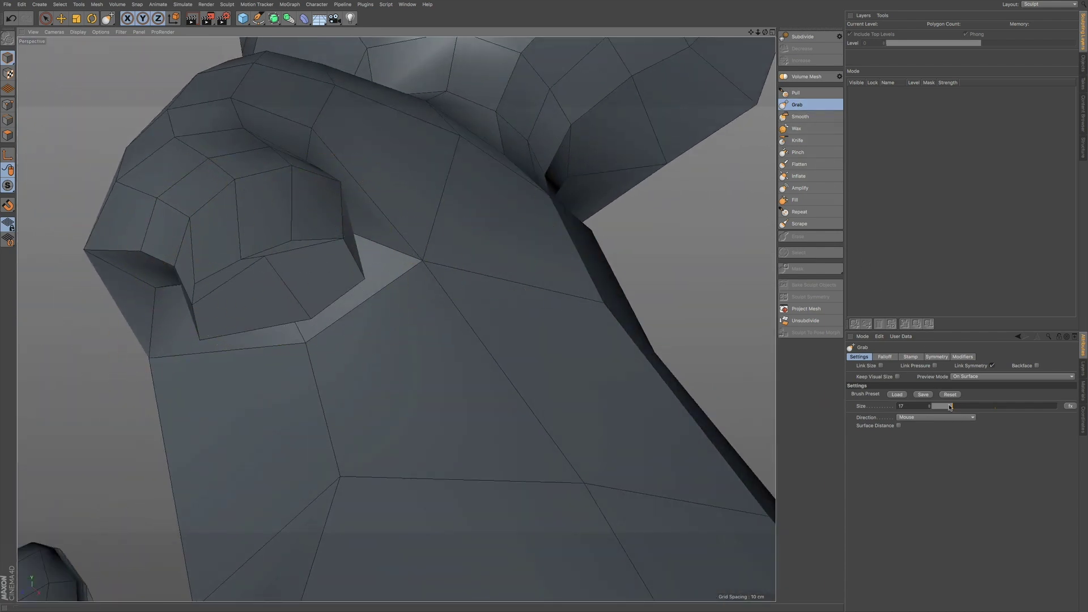
{"action": "left_click_drag", "start_coordinate": [950, 407], "coordinate": [944, 410]}
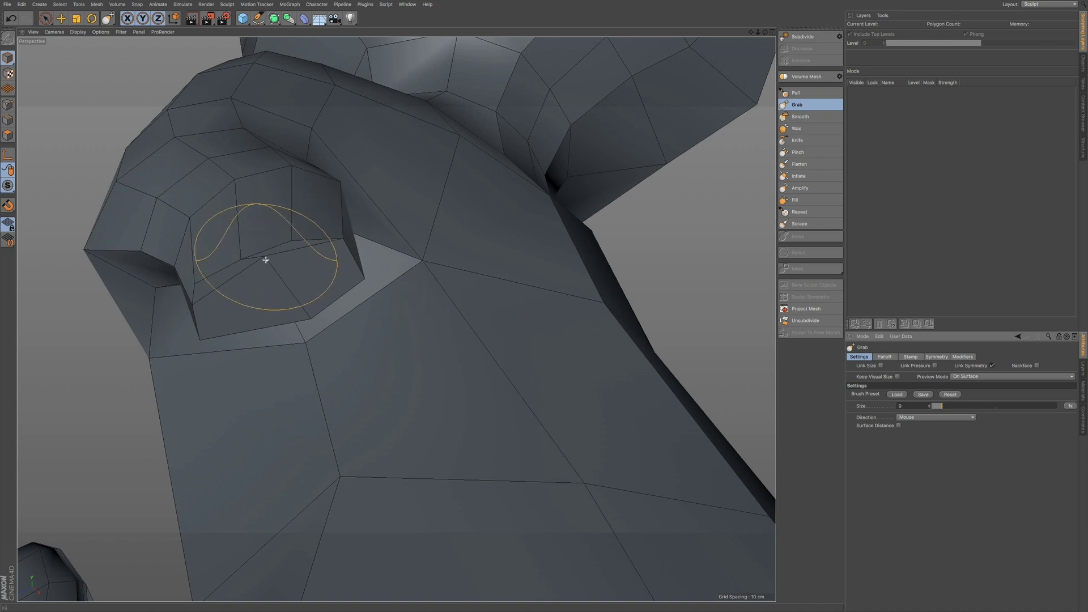
{"action": "left_click_drag", "start_coordinate": [267, 260], "coordinate": [268, 271]}
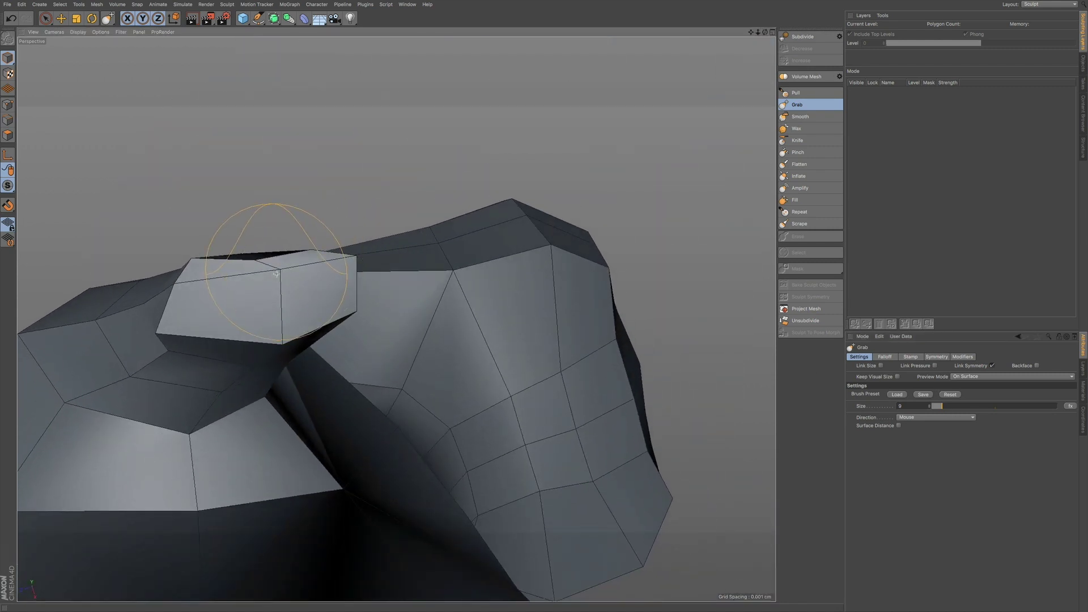
{"action": "mouse_move", "coordinate": [276, 274]}
{"action": "left_mouse_down"}
{"action": "mouse_move", "coordinate": [270, 284]}
{"action": "mouse_move", "coordinate": [253, 256]}
{"action": "left_mouse_up"}
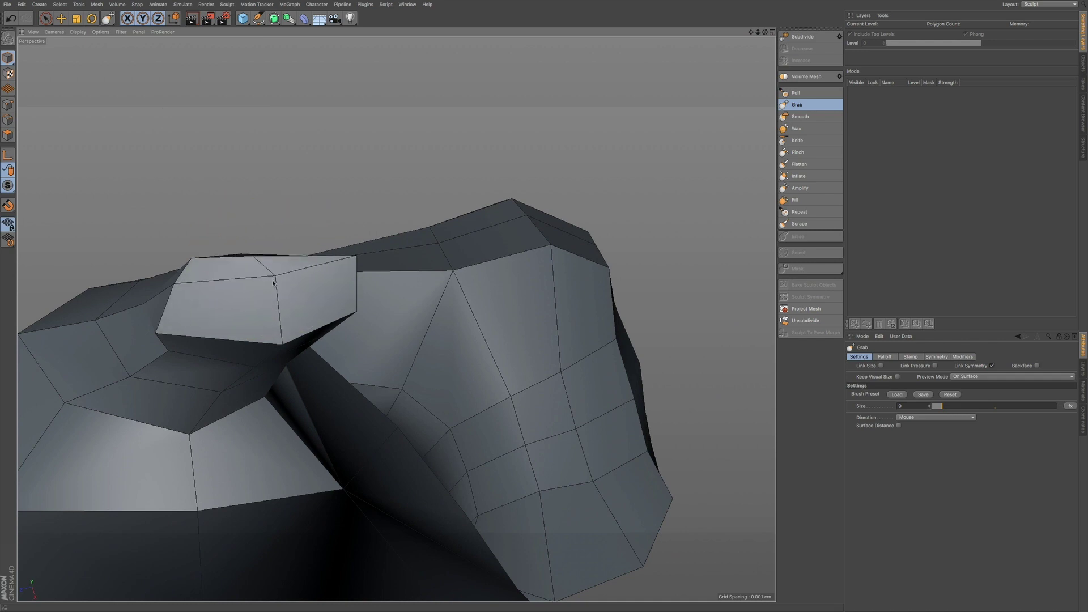
{"action": "mouse_move", "coordinate": [259, 260]}
{"action": "left_mouse_down"}
{"action": "mouse_move", "coordinate": [267, 244]}
{"action": "mouse_move", "coordinate": [279, 298]}
{"action": "left_mouse_up"}
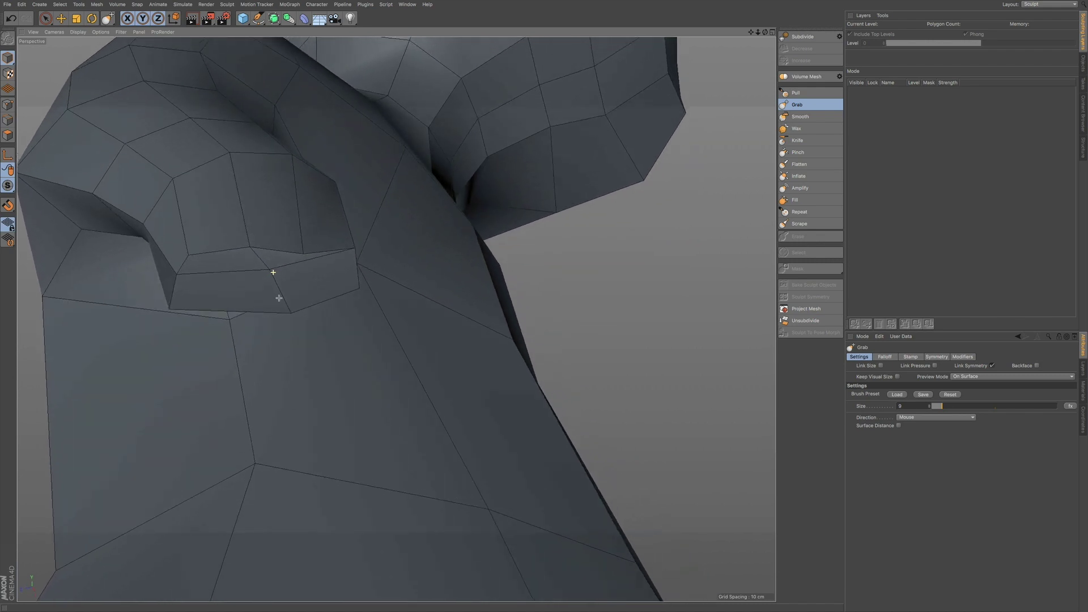
Step: Reposition the vertices around the arm's end cap with the Grab brush to form an even, rounded tip with a centred vertex
{"action": "left_click_drag", "start_coordinate": [263, 278], "coordinate": [279, 258], "text": "alt"}
{"action": "mouse_move", "coordinate": [177, 290]}
{"action": "left_mouse_down"}
{"action": "mouse_move", "coordinate": [191, 294]}
{"action": "mouse_move", "coordinate": [177, 315]}
{"action": "mouse_move", "coordinate": [216, 315]}
{"action": "mouse_move", "coordinate": [224, 298]}
{"action": "mouse_move", "coordinate": [176, 296]}
{"action": "mouse_move", "coordinate": [275, 262]}
{"action": "mouse_move", "coordinate": [238, 258]}
{"action": "mouse_move", "coordinate": [233, 332]}
{"action": "mouse_move", "coordinate": [238, 321]}
{"action": "left_mouse_up"}
{"action": "left_click_drag", "start_coordinate": [293, 258], "coordinate": [309, 249], "text": "alt"}
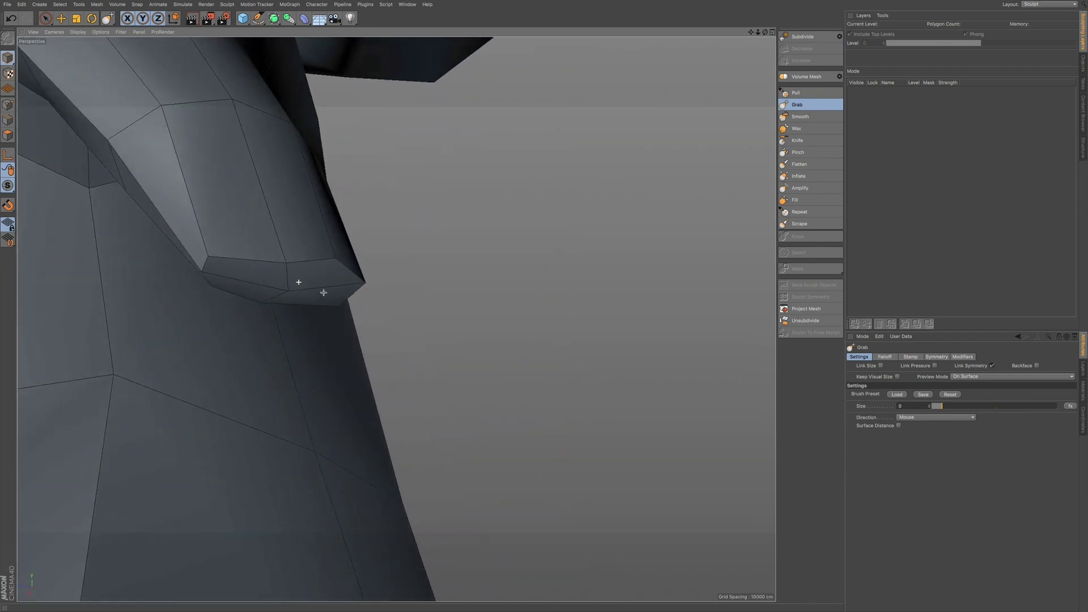
{"action": "right_click_drag", "start_coordinate": [324, 293], "coordinate": [218, 278], "text": "alt"}
{"action": "left_click_drag", "start_coordinate": [278, 245], "coordinate": [275, 203], "text": "alt"}
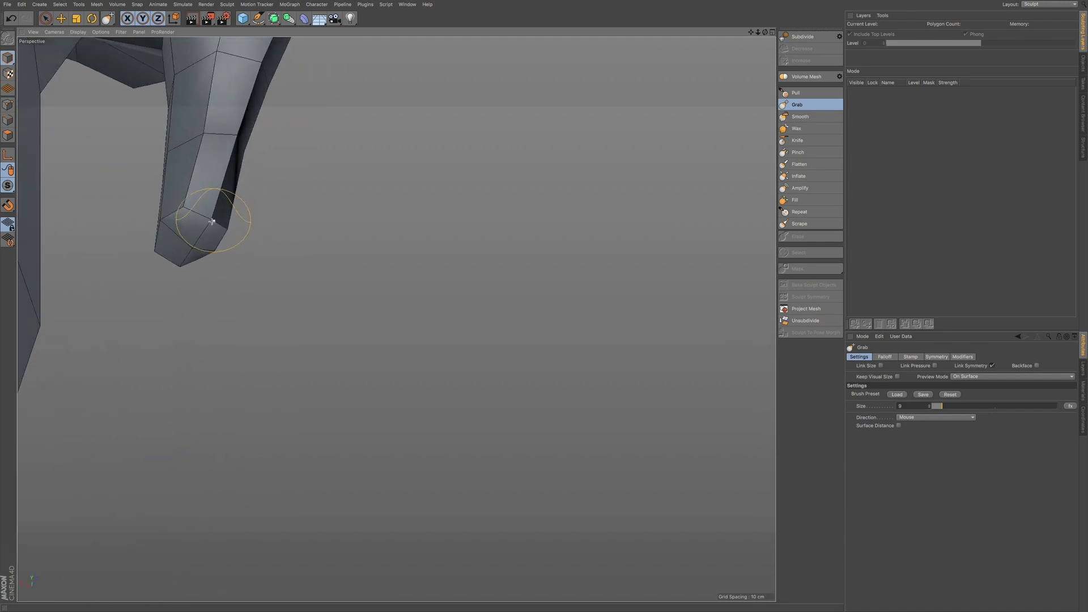
{"action": "left_click_drag", "start_coordinate": [213, 221], "coordinate": [209, 218]}
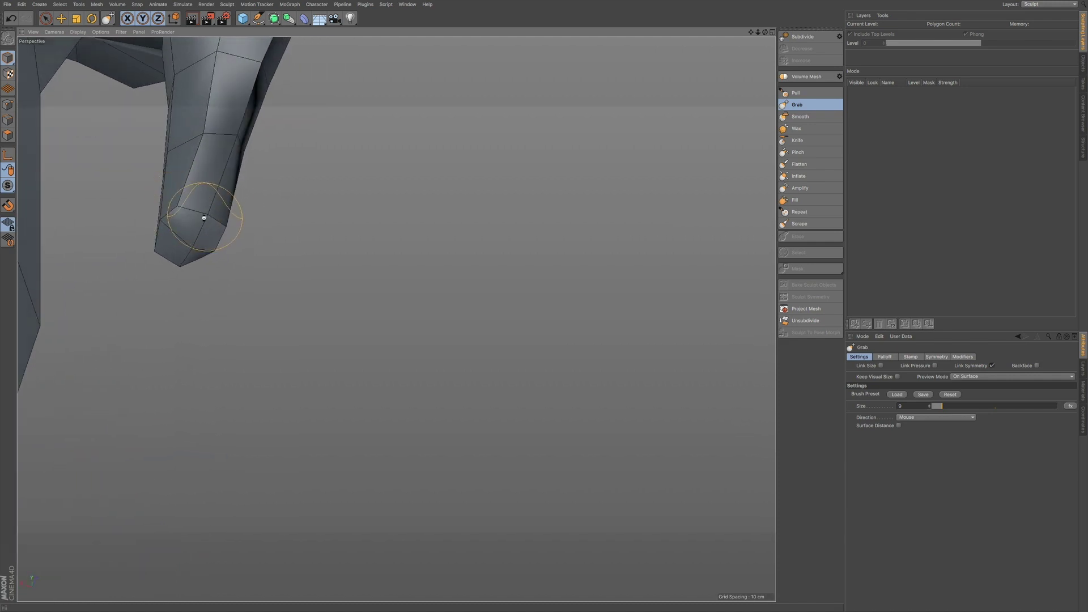
{"action": "left_click_drag", "start_coordinate": [215, 221], "coordinate": [287, 213], "text": "alt"}
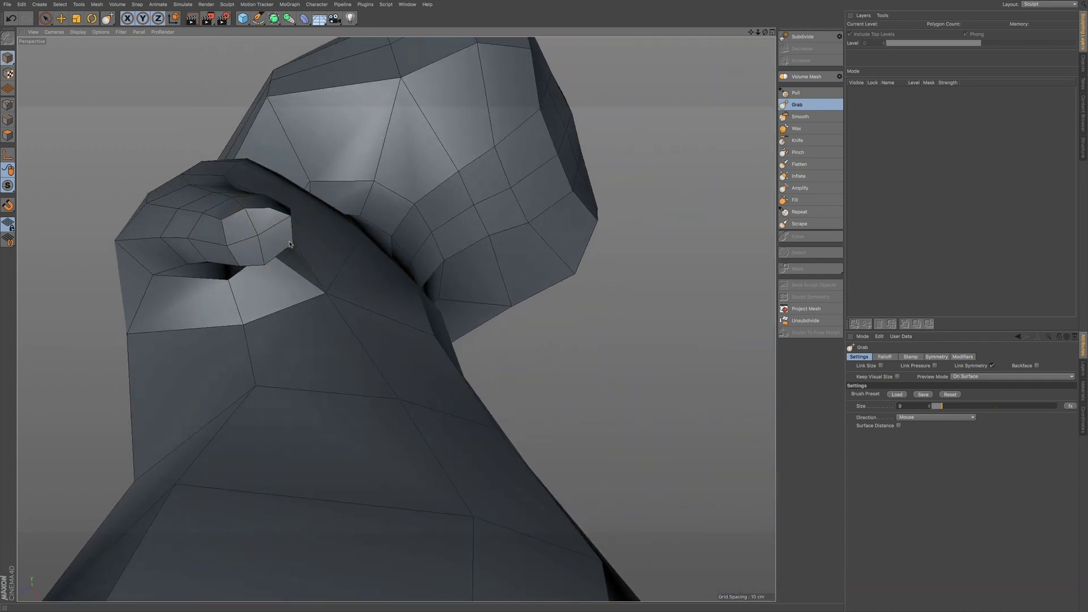
{"action": "left_click_drag", "start_coordinate": [245, 233], "coordinate": [245, 233], "text": "alt"}
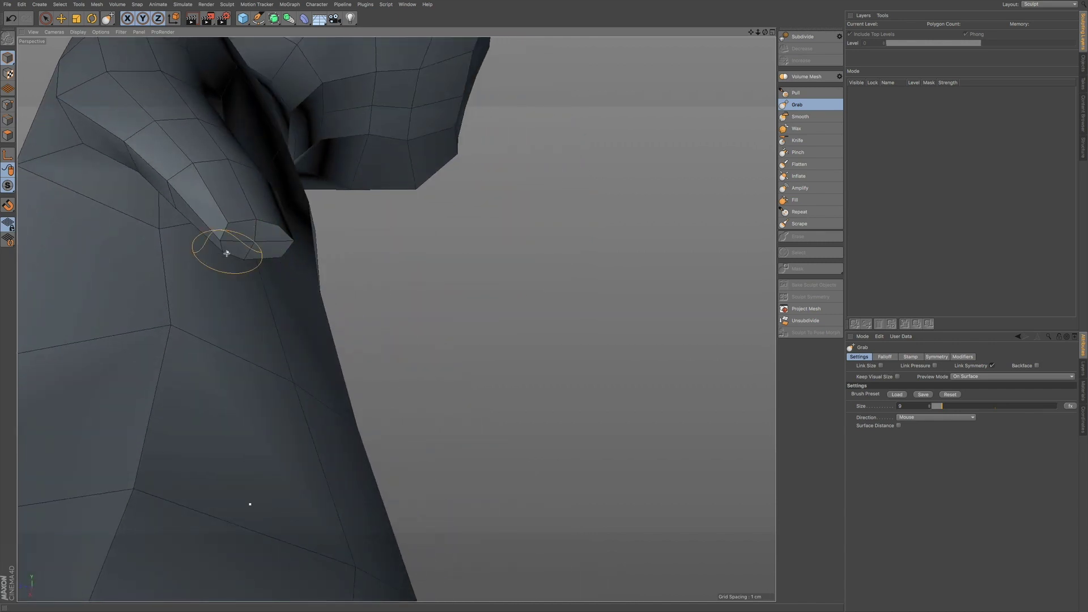
{"action": "left_click_drag", "start_coordinate": [227, 259], "coordinate": [253, 241], "text": "alt"}
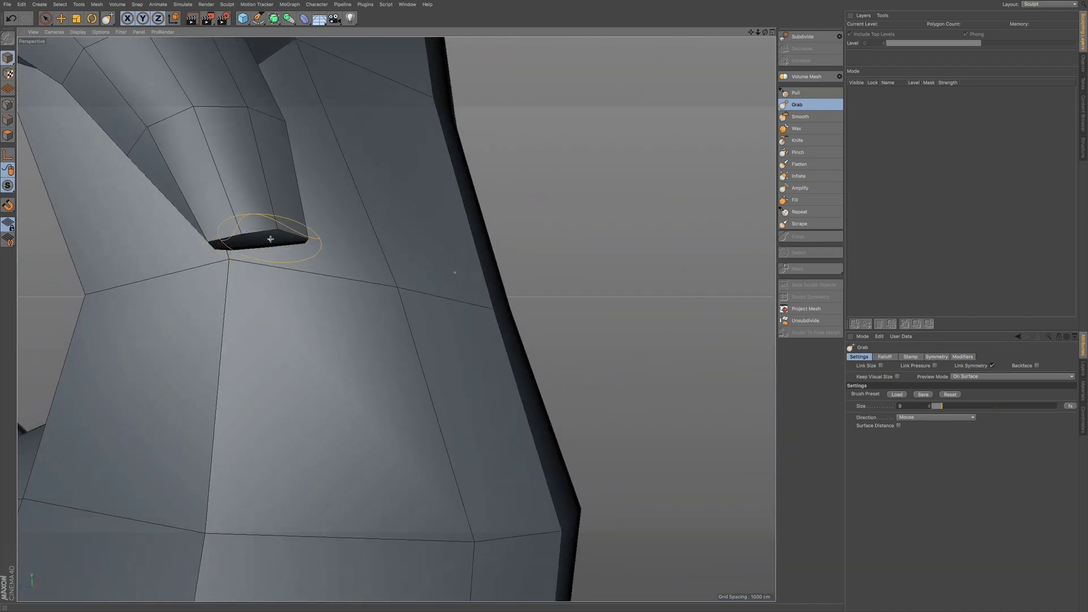
{"action": "mouse_move", "coordinate": [270, 237]}
{"action": "left_mouse_down", "text": "alt"}
{"action": "mouse_move", "coordinate": [260, 238]}
{"action": "mouse_move", "coordinate": [278, 229]}
{"action": "mouse_move", "coordinate": [277, 240]}
{"action": "left_mouse_up", "text": "alt"}
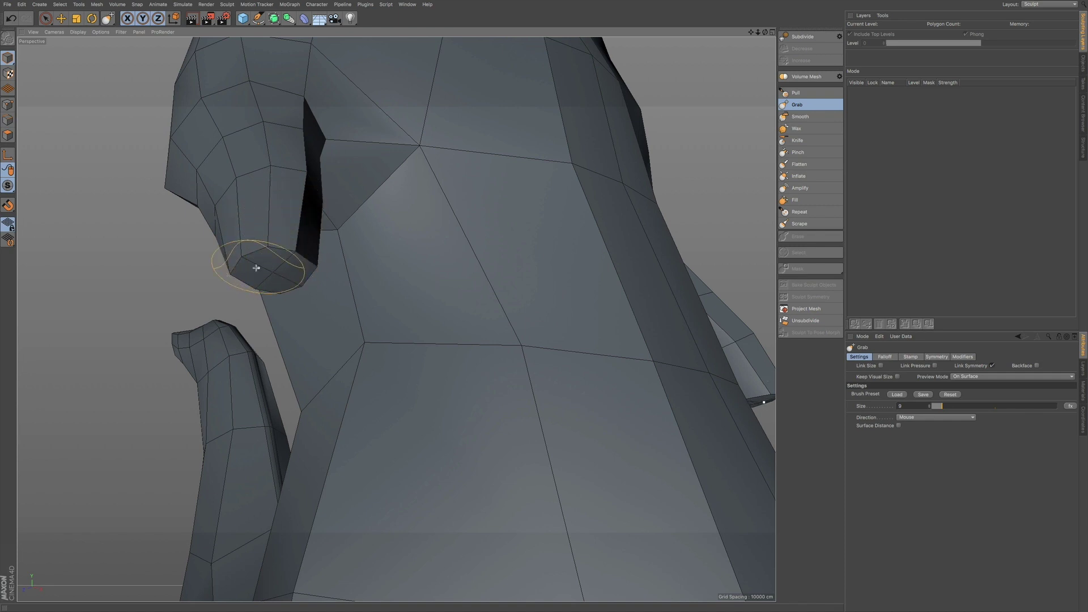
Step: Select two adjacent end-cap polygons on each arm with Live Selection in polygon mode
{"action": "left_click", "coordinate": [8, 135]}
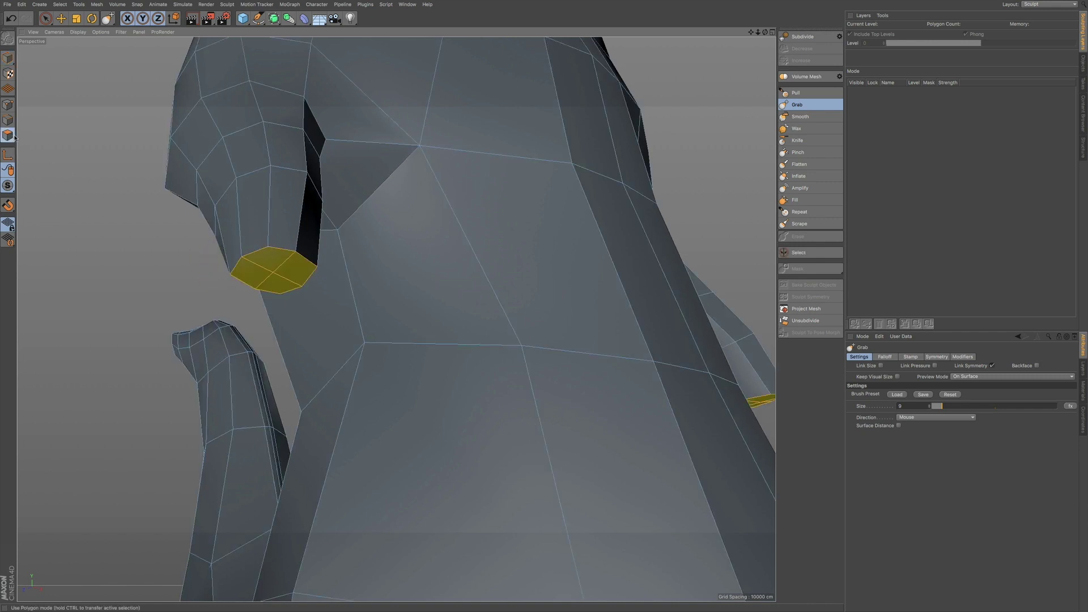
{"action": "left_click", "coordinate": [45, 19]}
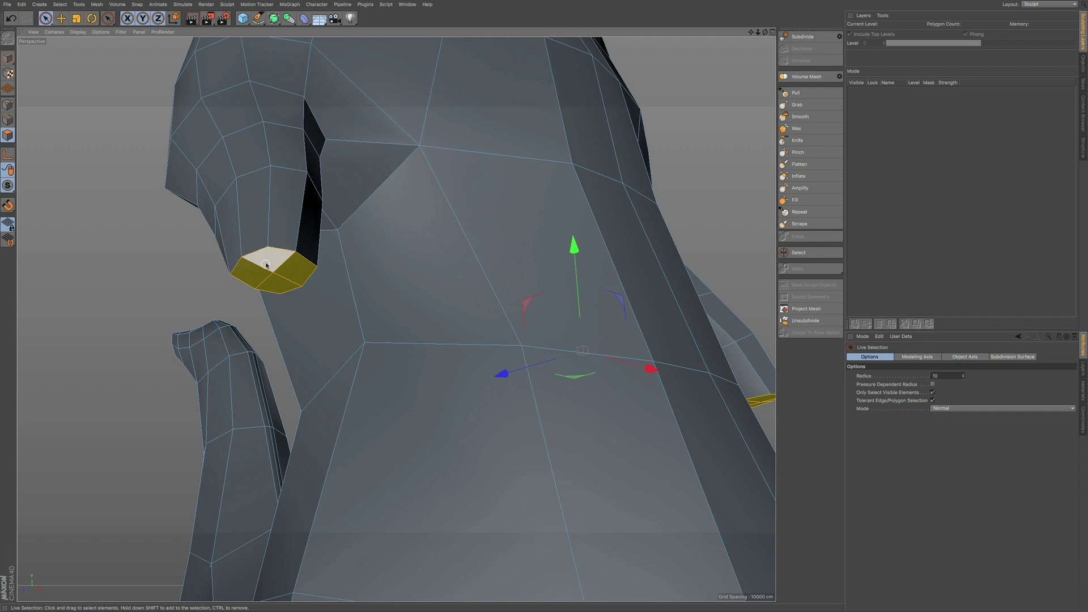
{"action": "left_click_drag", "start_coordinate": [265, 259], "coordinate": [288, 229], "text": "alt"}
{"action": "left_click_drag", "start_coordinate": [270, 265], "coordinate": [267, 260], "text": "alt"}
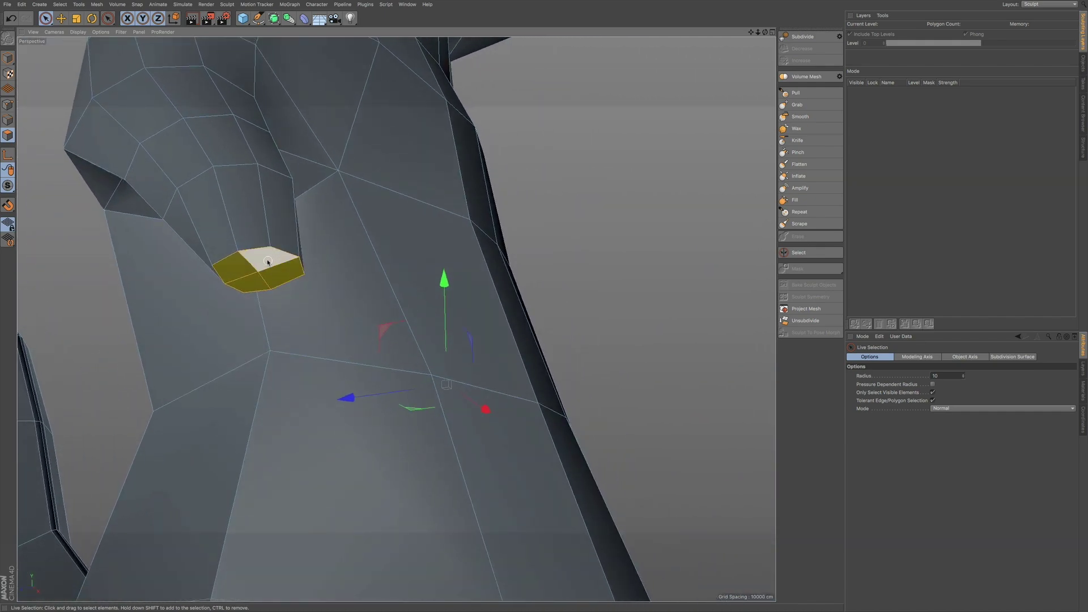
{"action": "left_click", "coordinate": [269, 258]}
{"action": "left_click", "coordinate": [280, 275], "text": "shift"}
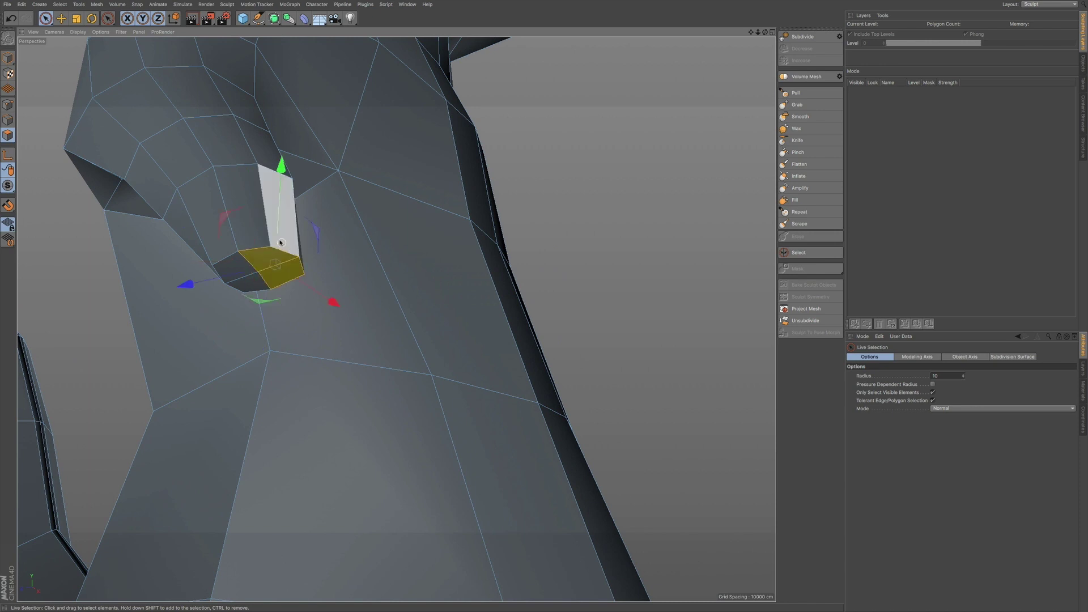
{"action": "left_click_drag", "start_coordinate": [280, 221], "coordinate": [194, 223], "text": "alt"}
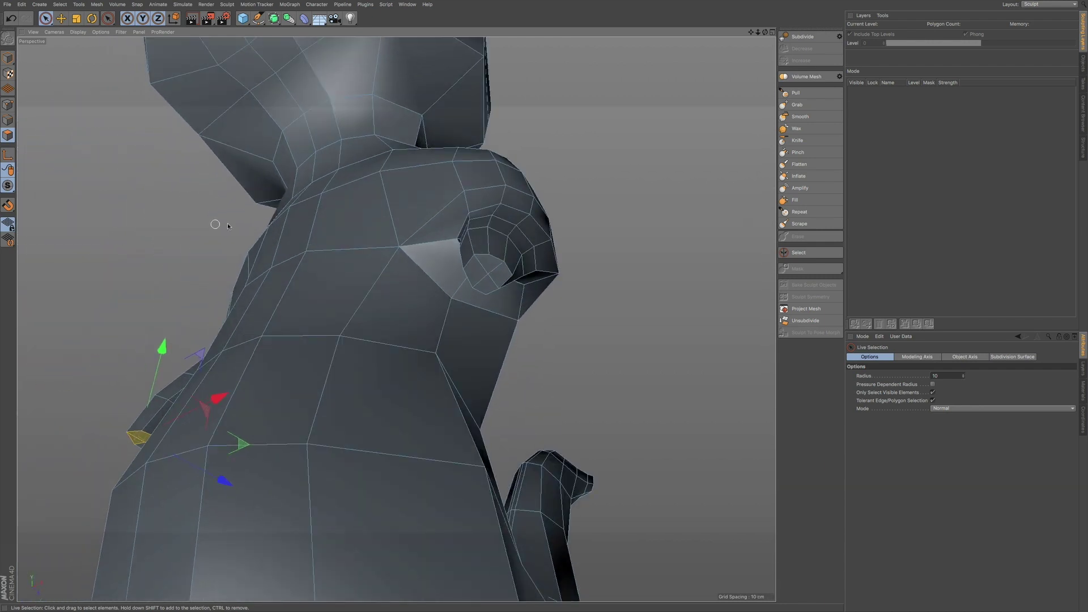
{"action": "left_click", "coordinate": [488, 263], "text": "shift"}
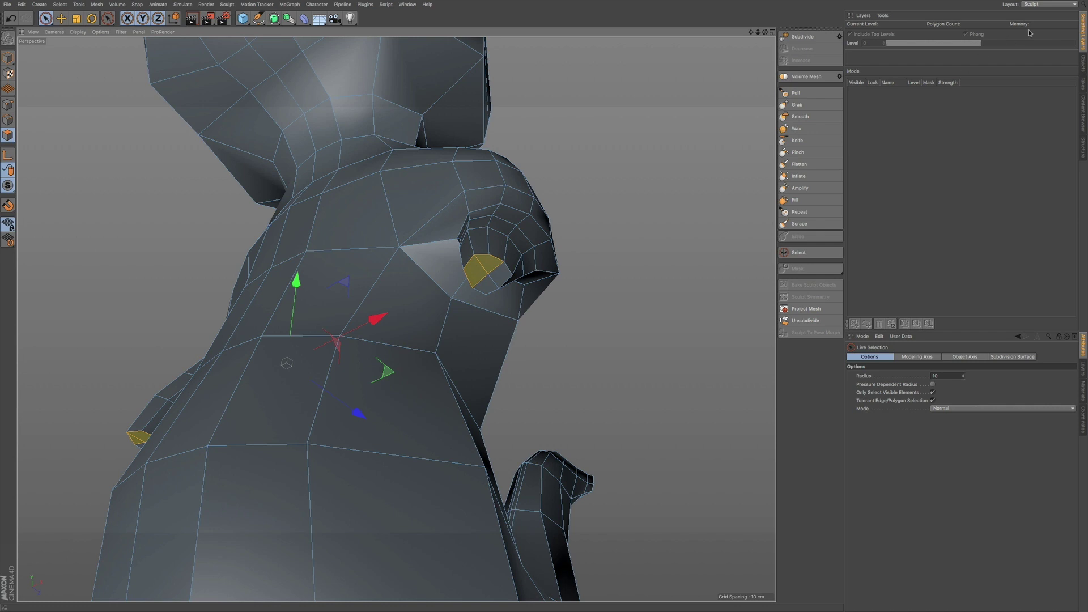
Step: Switch to the Model layout and turn off Preserve Groups for the Extrude tool
{"action": "left_click", "coordinate": [1041, 9]}
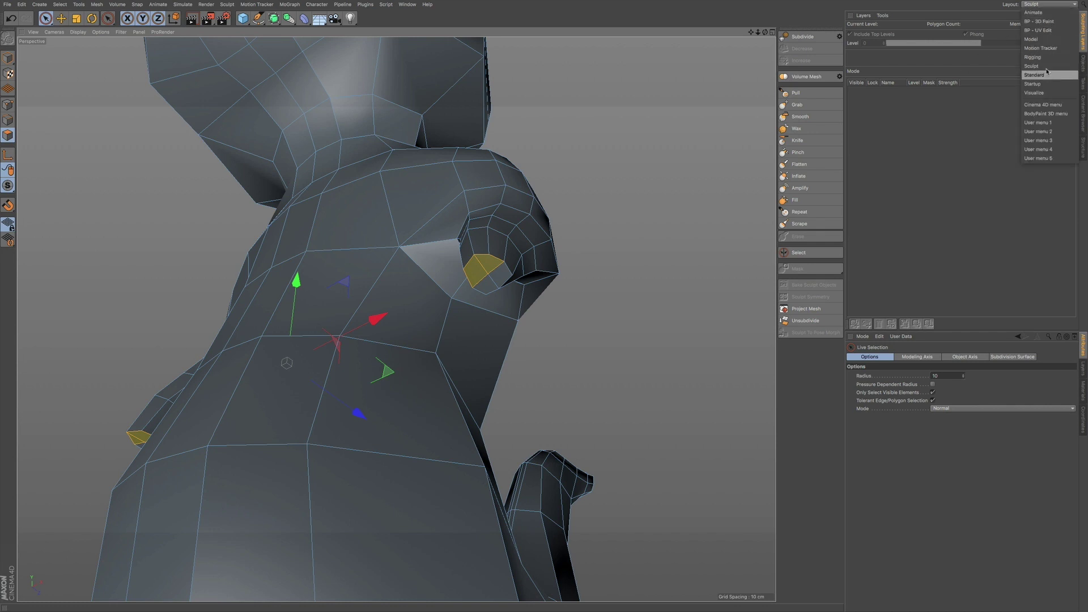
{"action": "left_click", "coordinate": [1045, 42]}
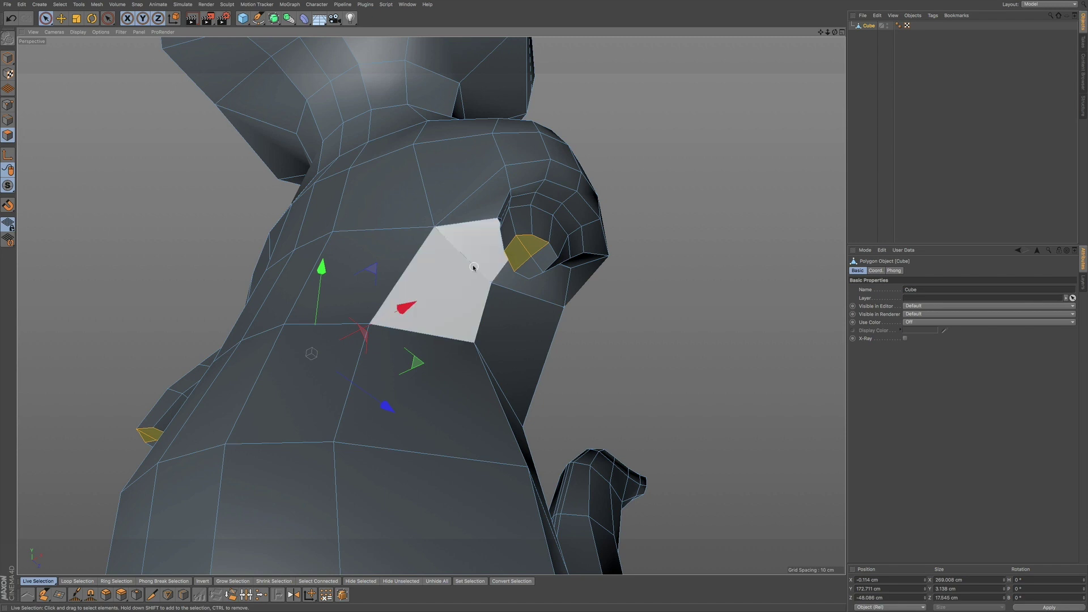
{"action": "key", "text": "d"}
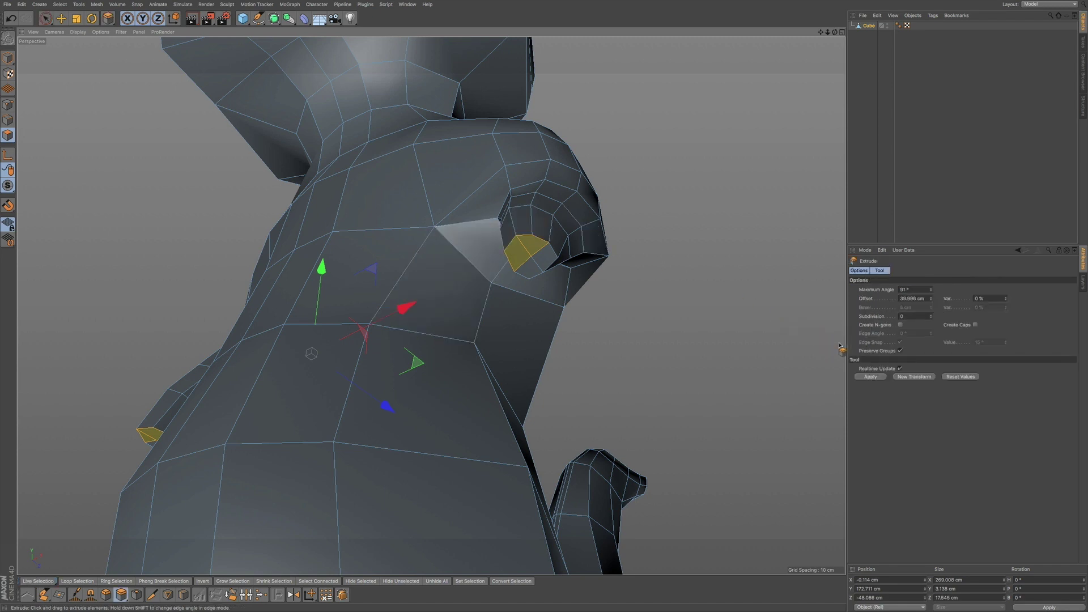
{"action": "left_click", "coordinate": [901, 352]}
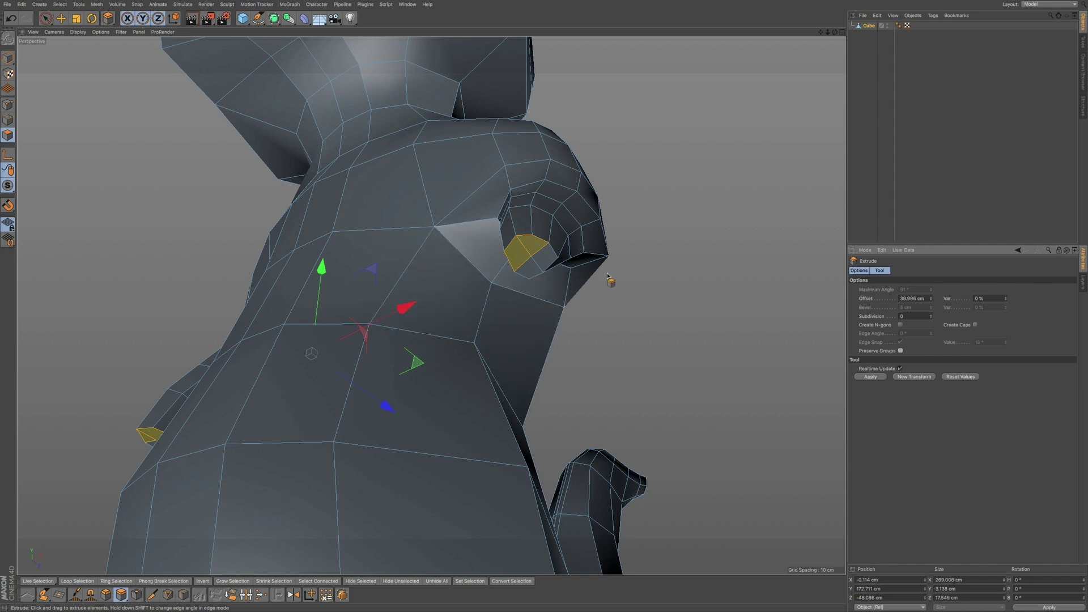
Step: Inset the selected end-cap polygons individually by 3 cm using Extrude Inner with Preserve Groups off
{"action": "key", "text": "i"}
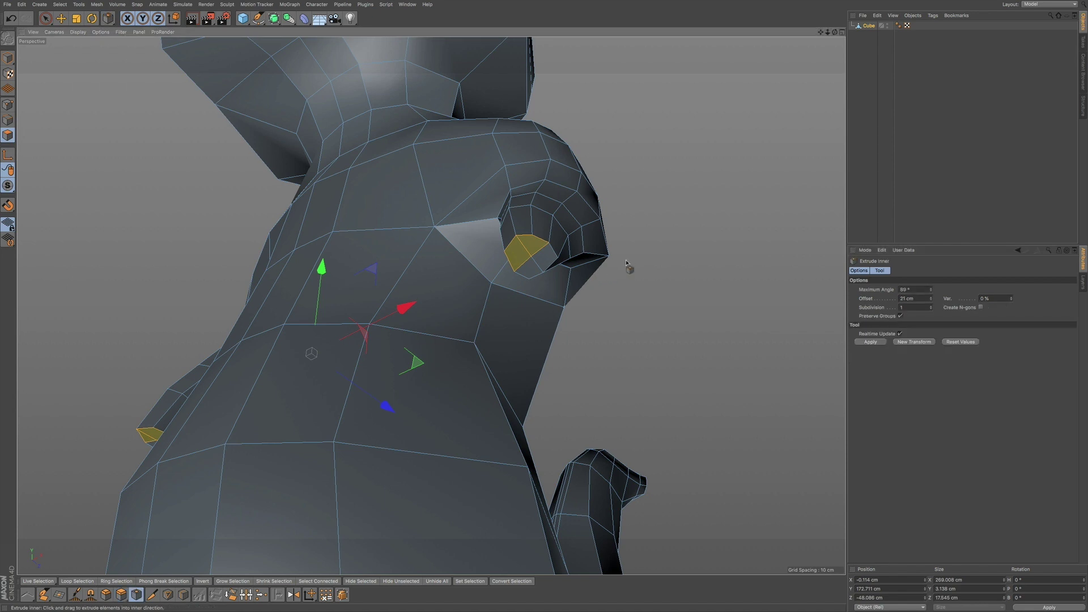
{"action": "left_click", "coordinate": [901, 316]}
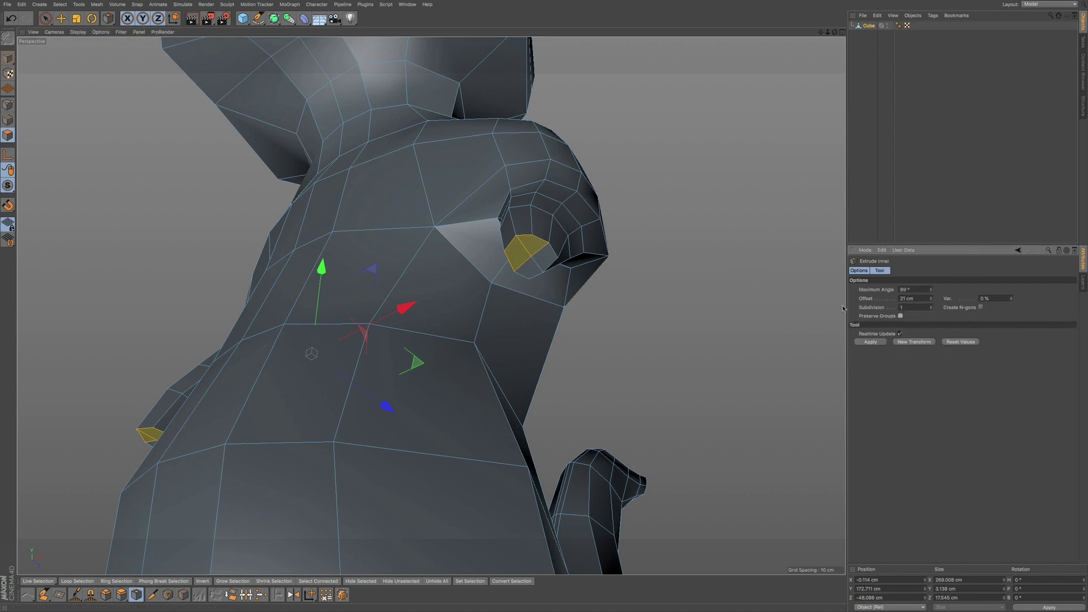
{"action": "left_click_drag", "start_coordinate": [651, 280], "coordinate": [649, 277]}
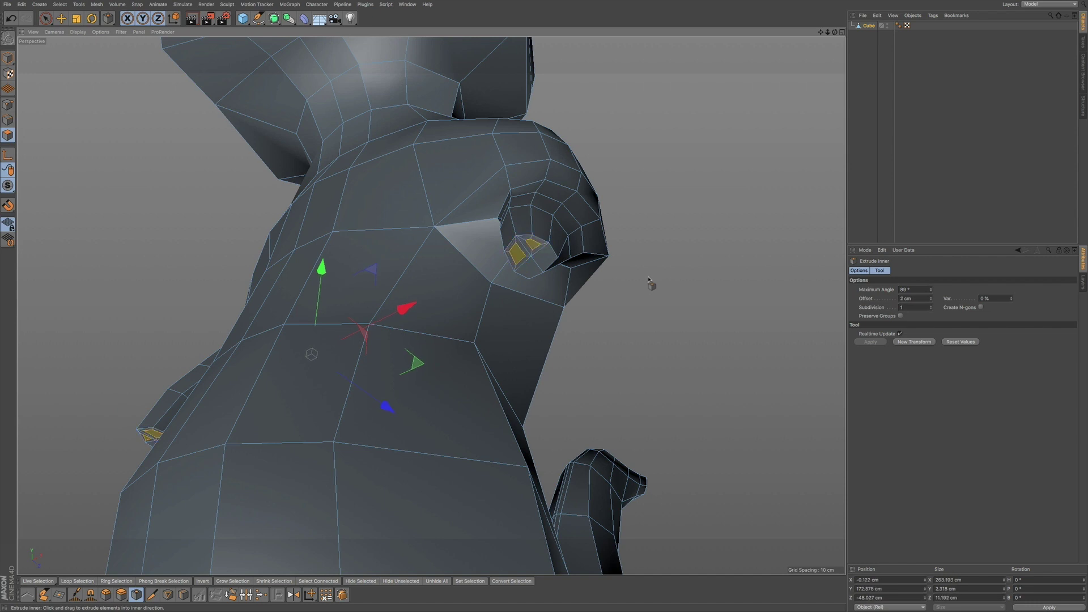
Step: Lower the inset end-cap polygons slightly and extrude them into two fingers per arm in three segments of 9, 5 and 9 cm
{"action": "left_click_drag", "start_coordinate": [321, 267], "coordinate": [322, 277]}
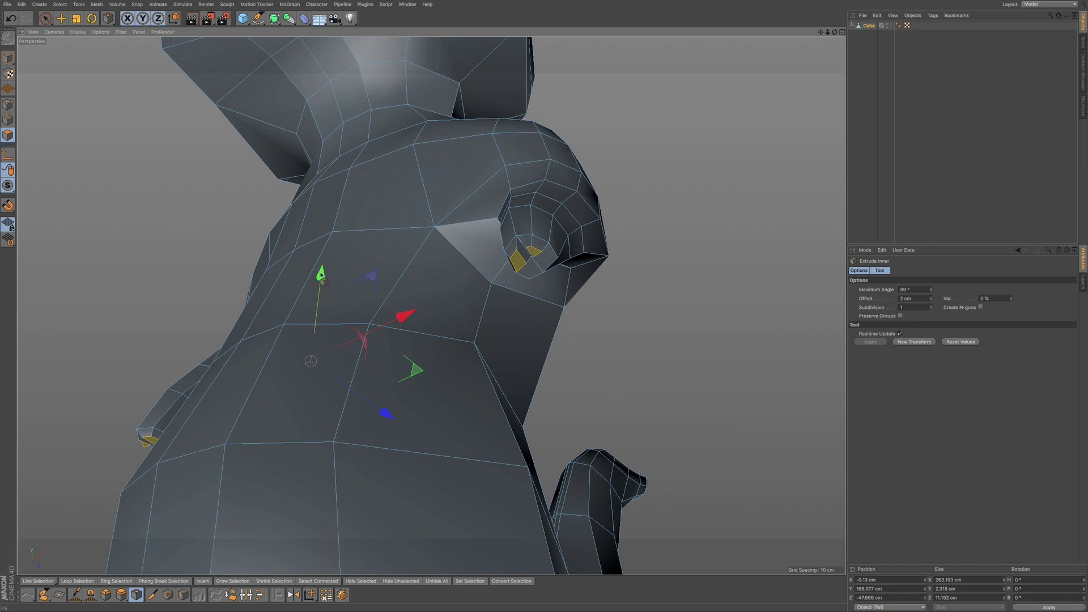
{"action": "left_click_drag", "start_coordinate": [336, 269], "coordinate": [397, 303], "text": "alt"}
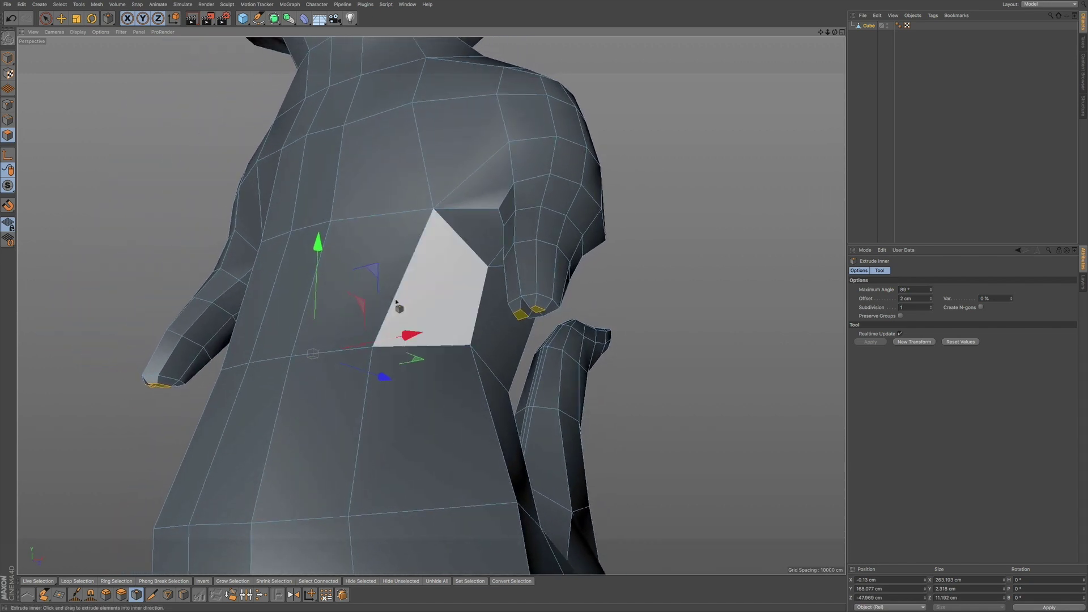
{"action": "key", "text": "d"}
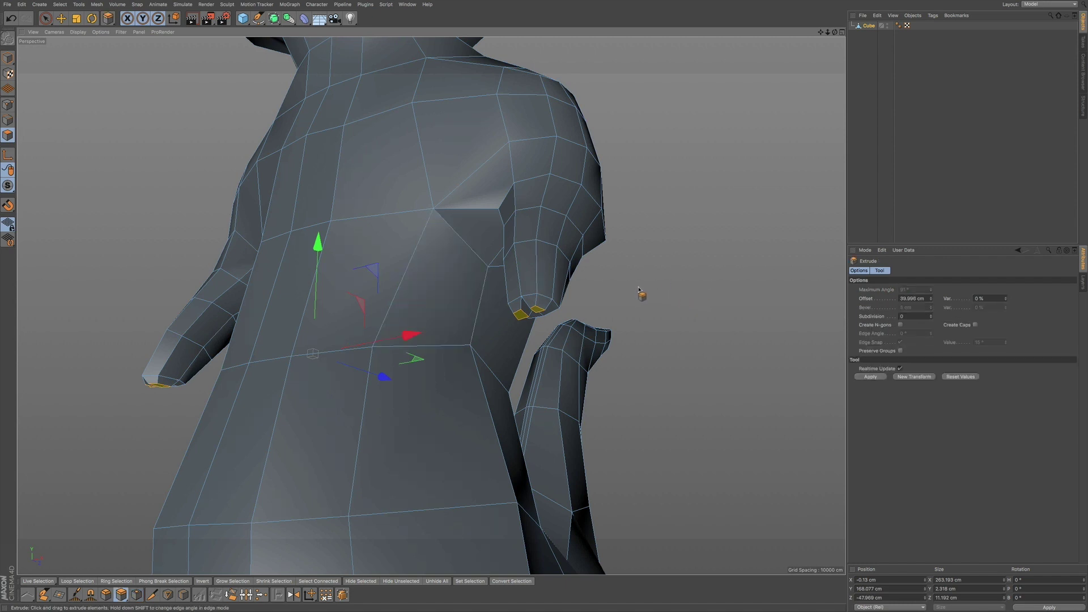
{"action": "left_click_drag", "start_coordinate": [640, 290], "coordinate": [644, 289]}
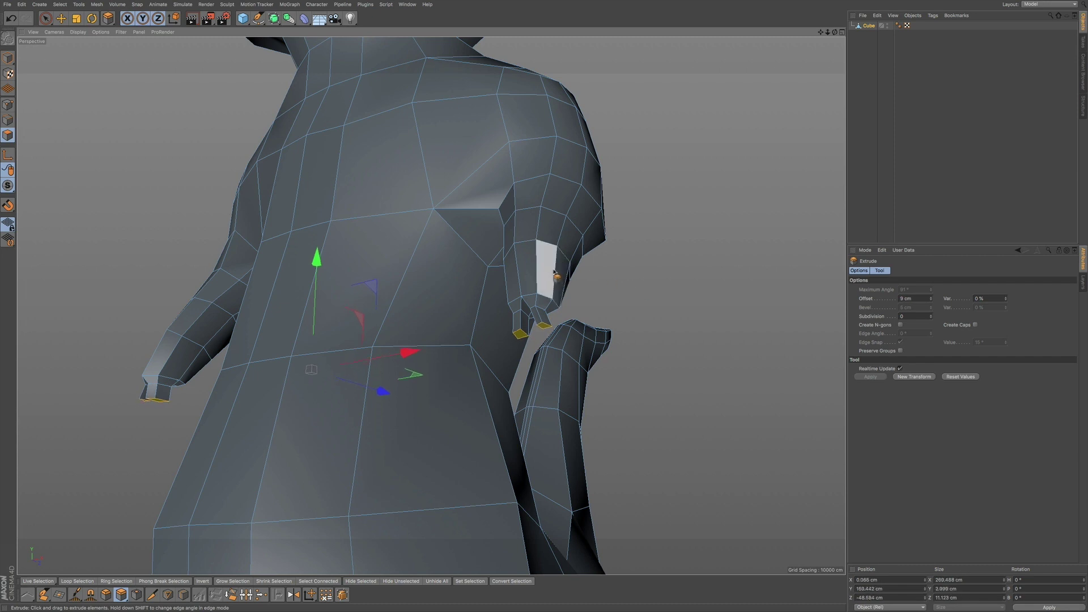
{"action": "left_click_drag", "start_coordinate": [544, 265], "coordinate": [449, 286], "text": "alt"}
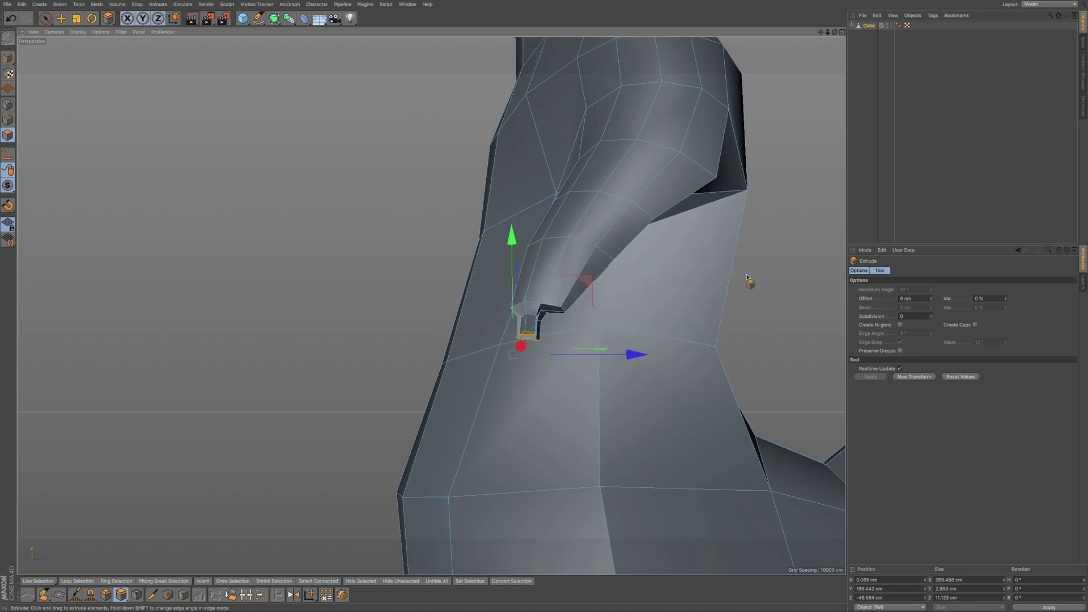
{"action": "left_click_drag", "start_coordinate": [751, 279], "coordinate": [751, 280]}
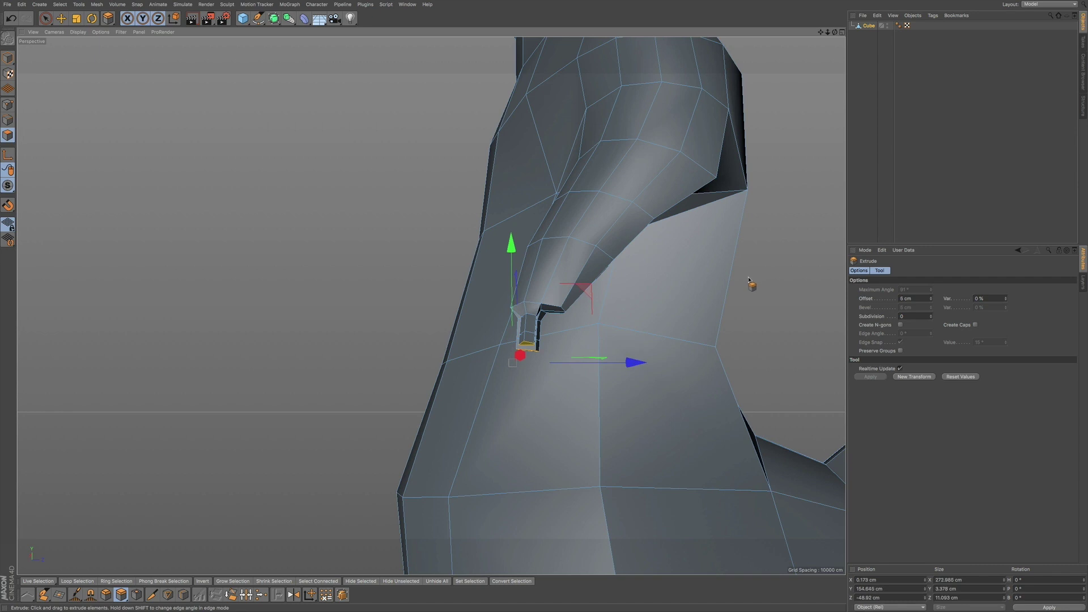
{"action": "left_click_drag", "start_coordinate": [772, 265], "coordinate": [773, 266]}
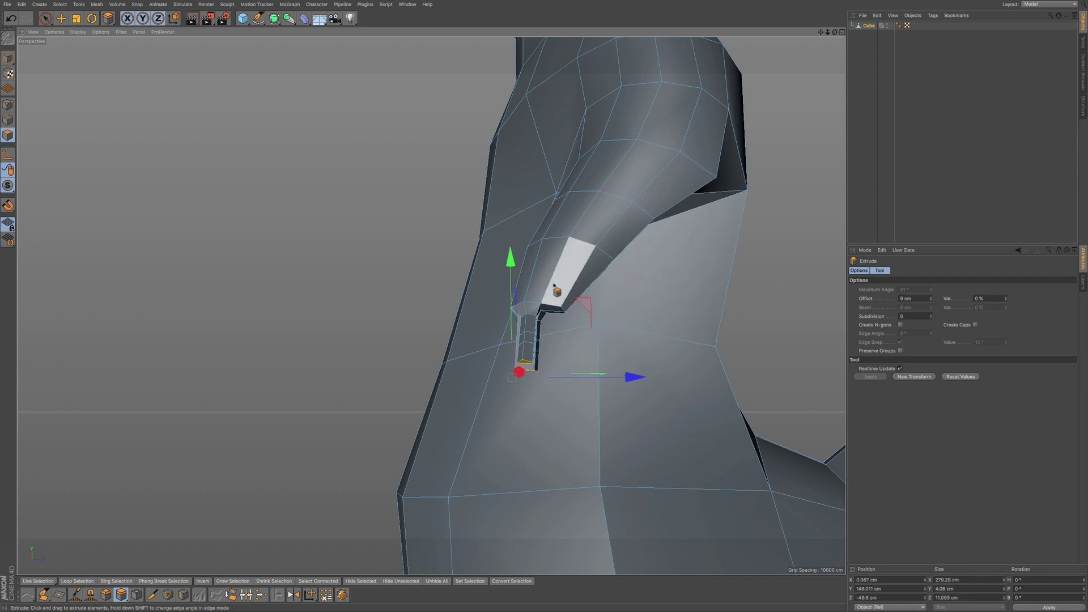
Step: Try to select two adjacent polygons around the tip of each arm, beside the extruded fingers, for the thumb
{"action": "left_click_drag", "start_coordinate": [554, 277], "coordinate": [703, 274], "text": "alt"}
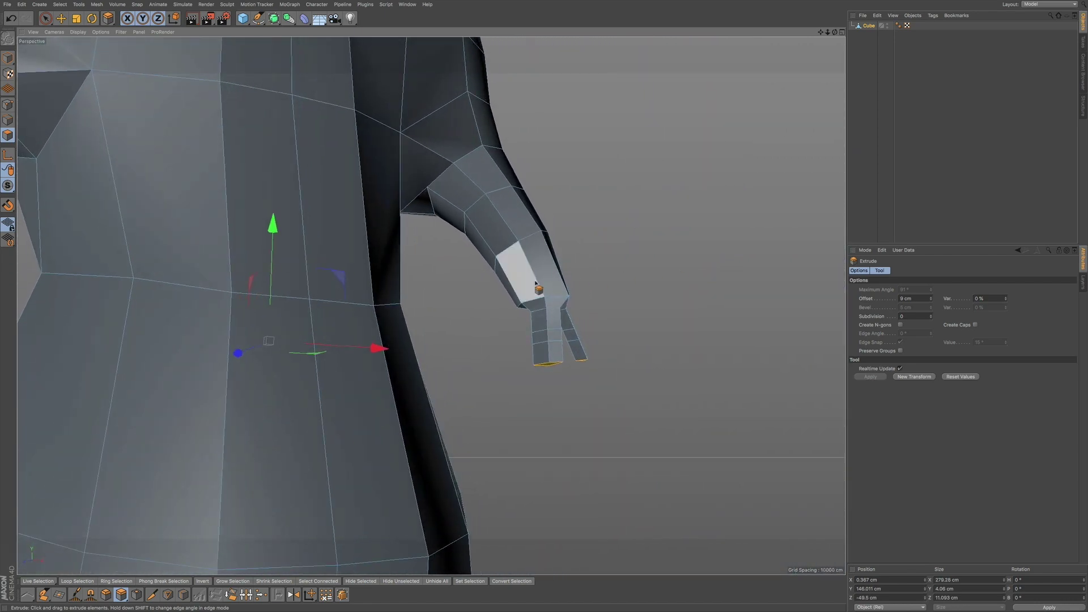
{"action": "left_click_drag", "start_coordinate": [539, 286], "coordinate": [460, 290], "text": "alt"}
{"action": "left_click_drag", "start_coordinate": [523, 264], "coordinate": [525, 235], "text": "alt"}
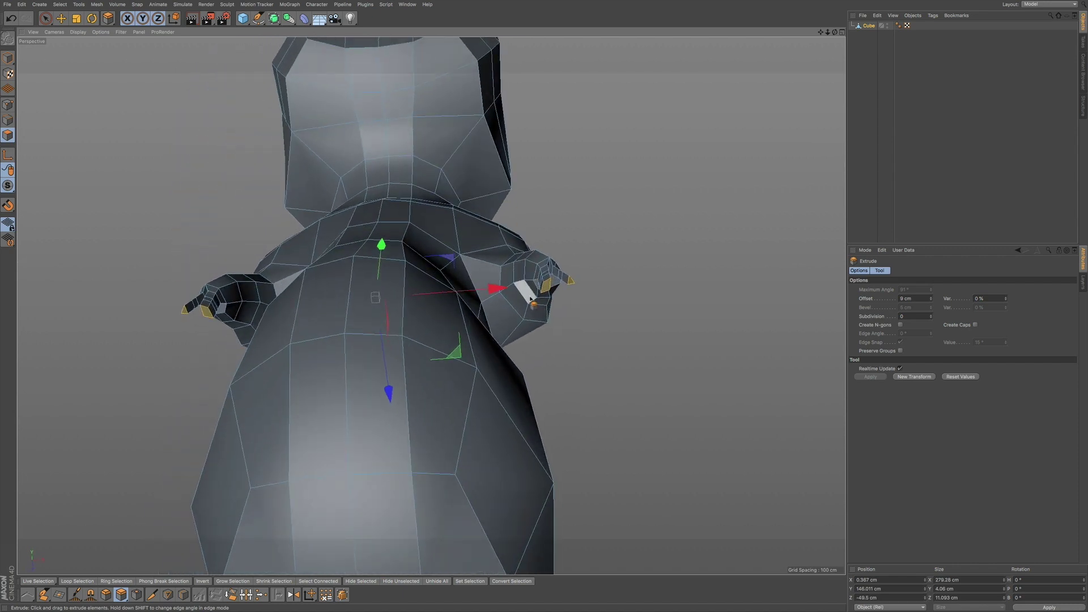
{"action": "left_click_drag", "start_coordinate": [534, 288], "coordinate": [538, 293], "text": "alt"}
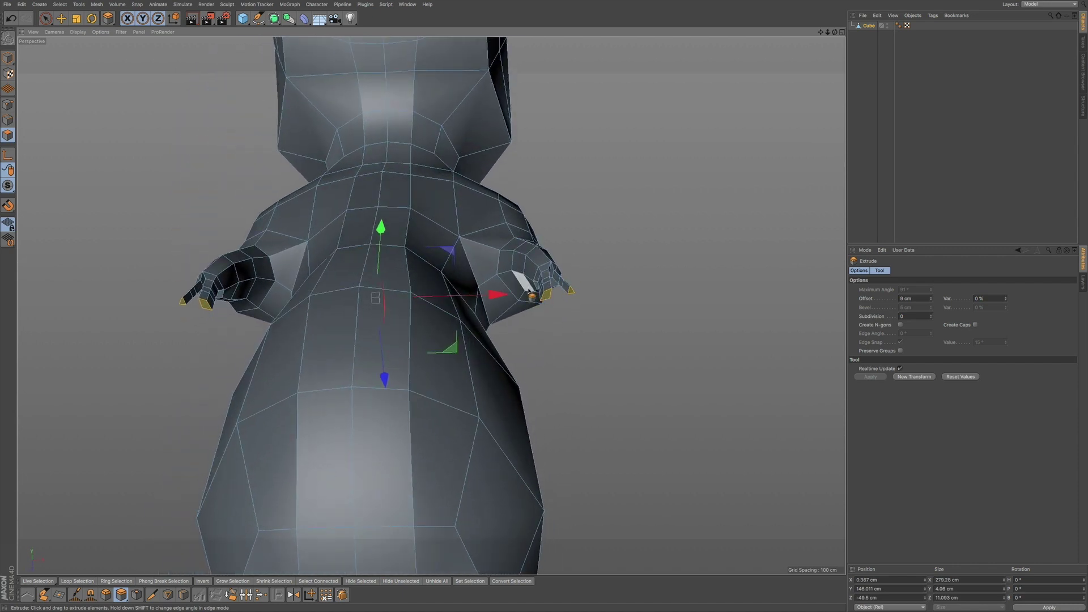
{"action": "scroll", "coordinate": [527, 276], "scroll_direction": "up", "scroll_amount": 5}
{"action": "left_click_drag", "start_coordinate": [532, 271], "coordinate": [518, 295], "text": "alt"}
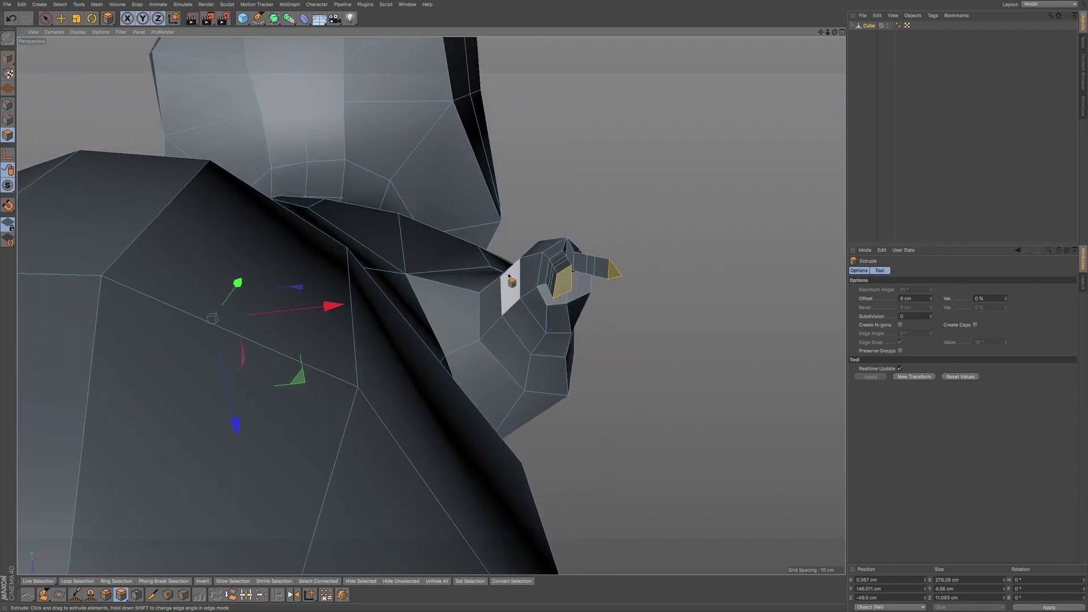
{"action": "left_click", "coordinate": [566, 322]}
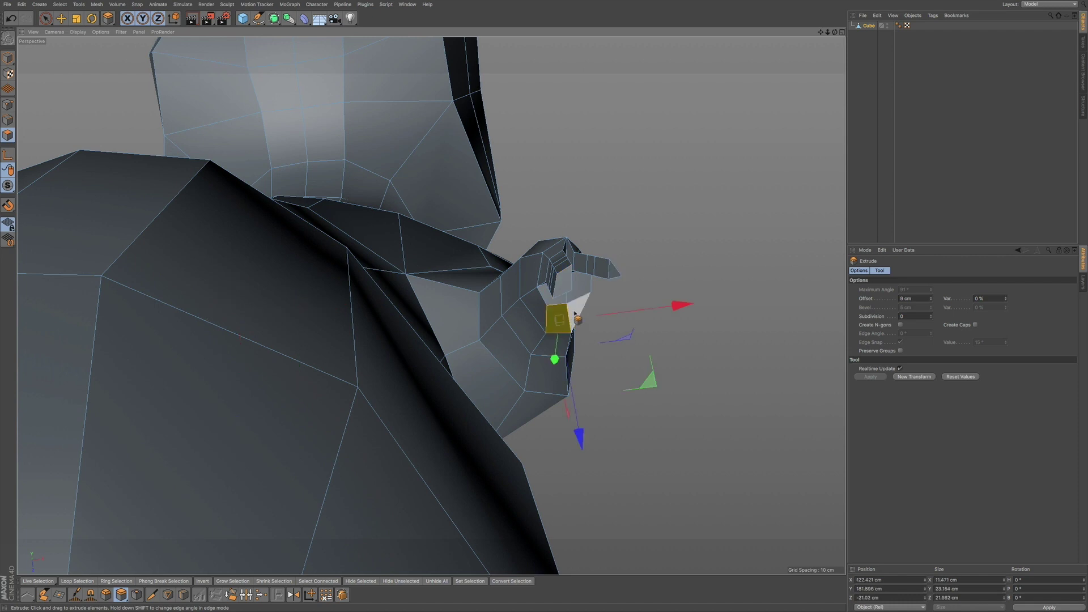
{"action": "left_click_drag", "start_coordinate": [499, 309], "coordinate": [462, 328], "text": "alt"}
{"action": "left_click_drag", "start_coordinate": [397, 340], "coordinate": [347, 366], "text": "alt"}
{"action": "left_click", "coordinate": [344, 372], "text": "shift"}
{"action": "key", "text": "ctrl+shift+a"}
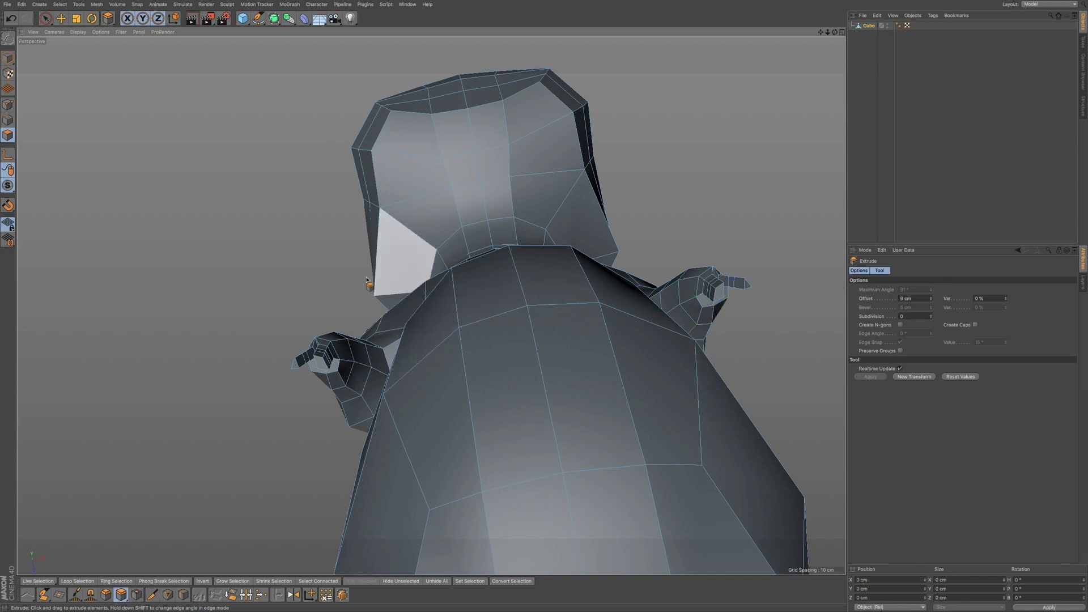
{"action": "left_click", "coordinate": [46, 18]}
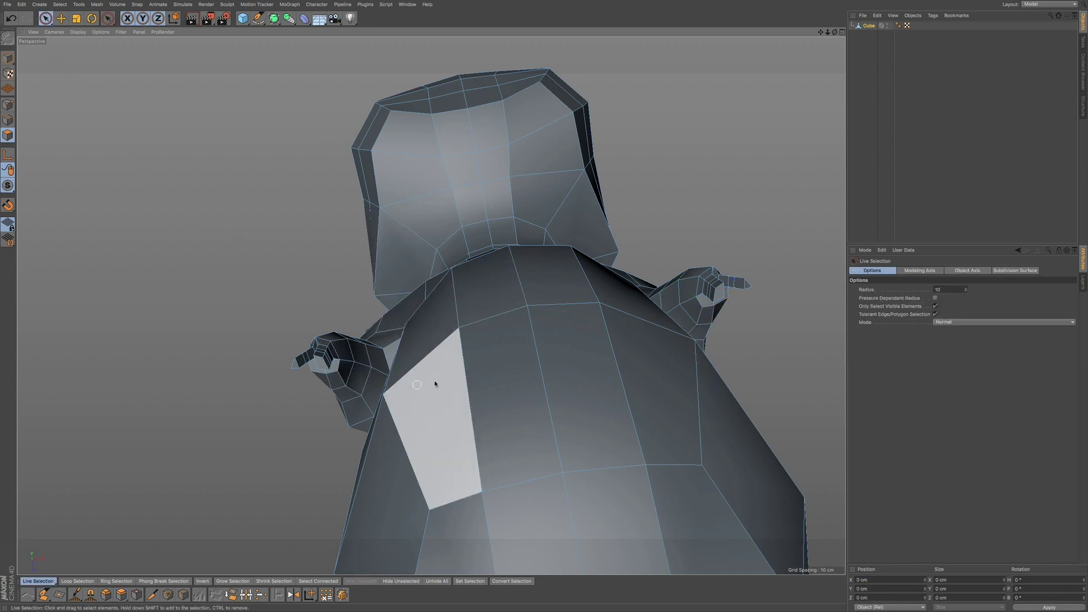
{"action": "key", "text": "ctrl+z"}
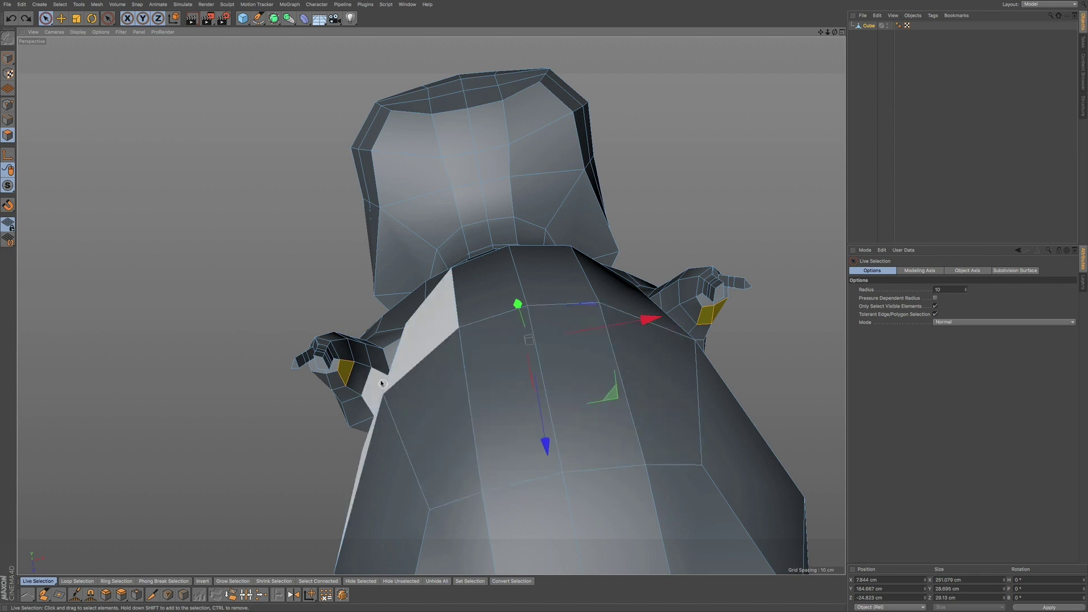
{"action": "left_click", "coordinate": [338, 381], "text": "shift"}
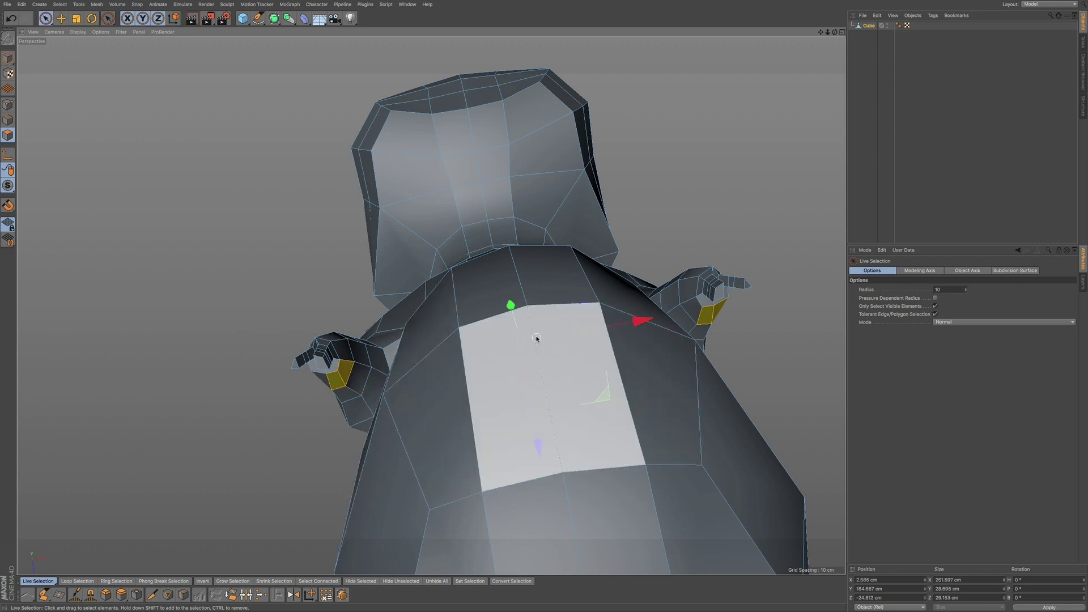
Step: Select the two remaining end-cap polygons on each arm, beside the two extruded fingers, with Live Selection
{"action": "right_click_drag", "start_coordinate": [569, 321], "coordinate": [559, 353], "text": "alt"}
{"action": "middle_click_drag", "start_coordinate": [547, 334], "coordinate": [554, 352], "text": "alt"}
{"action": "left_click_drag", "start_coordinate": [555, 352], "coordinate": [528, 357], "text": "alt"}
{"action": "mouse_move", "coordinate": [541, 345]}
{"action": "left_mouse_down", "text": "alt"}
{"action": "mouse_move", "coordinate": [564, 342]}
{"action": "mouse_move", "coordinate": [534, 343]}
{"action": "left_mouse_up", "text": "alt"}
{"action": "left_click_drag", "start_coordinate": [654, 308], "coordinate": [546, 320], "text": "alt"}
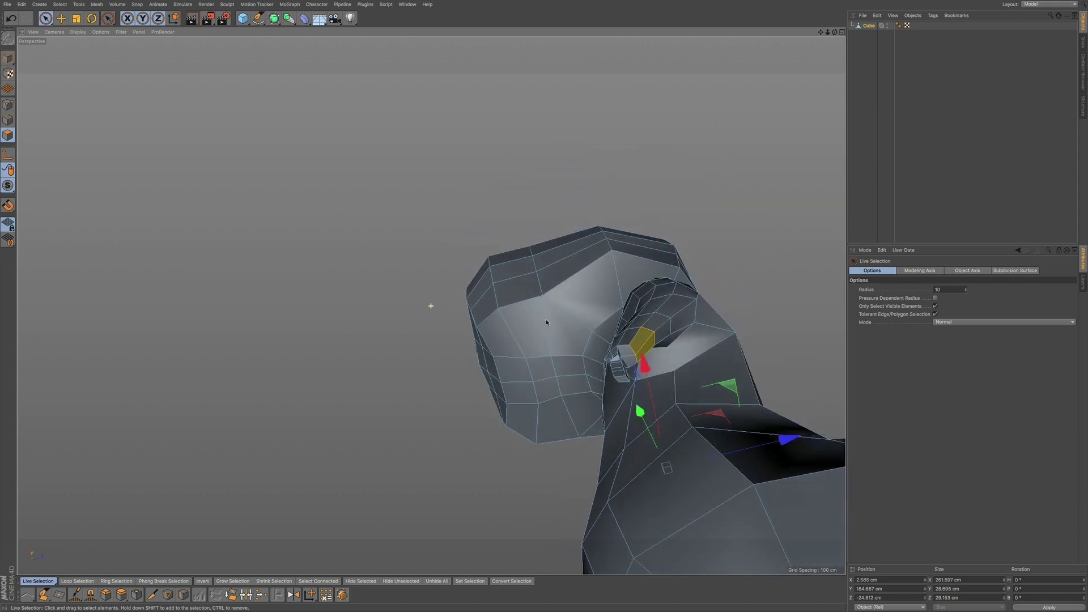
{"action": "left_click", "coordinate": [628, 357]}
{"action": "left_click_drag", "start_coordinate": [529, 370], "coordinate": [755, 360], "text": "alt"}
{"action": "left_click", "coordinate": [455, 339]}
{"action": "left_click_drag", "start_coordinate": [531, 330], "coordinate": [482, 227], "text": "alt"}
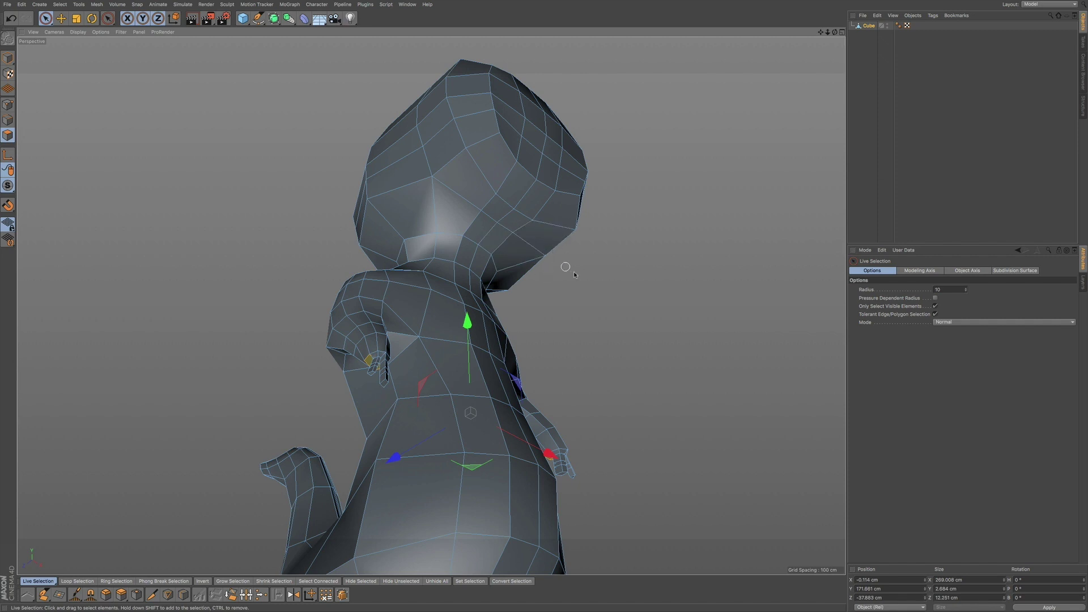
Step: Extrude the selected end-cap polygon pairs 17 cm with Preserve Groups turned on, forming one joined finger per arm
{"action": "key", "text": "d"}
{"action": "left_click_drag", "start_coordinate": [572, 303], "coordinate": [574, 304]}
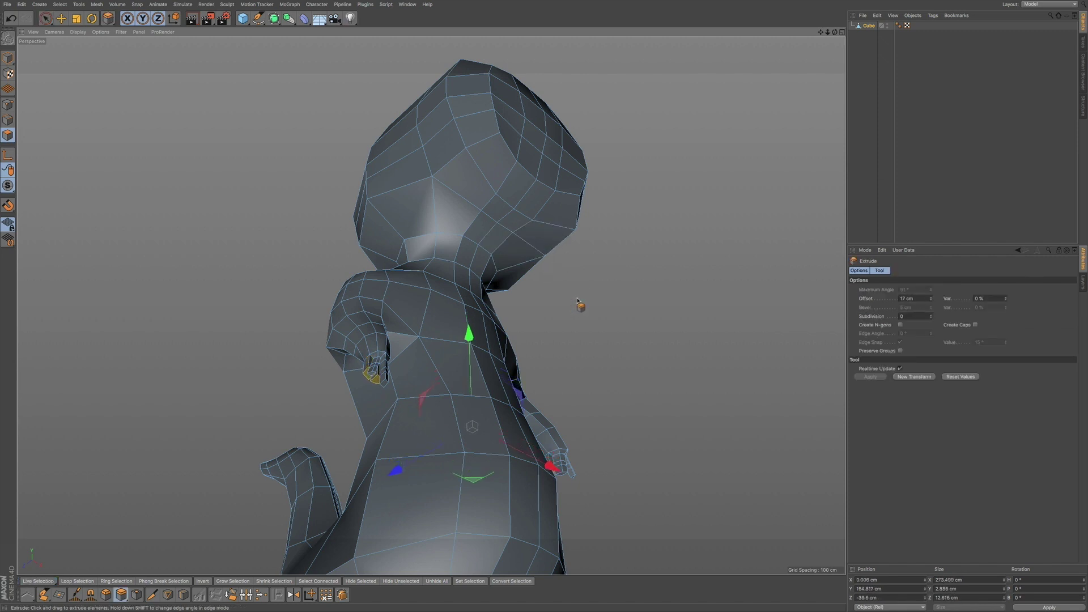
{"action": "left_click_drag", "start_coordinate": [577, 300], "coordinate": [603, 291]}
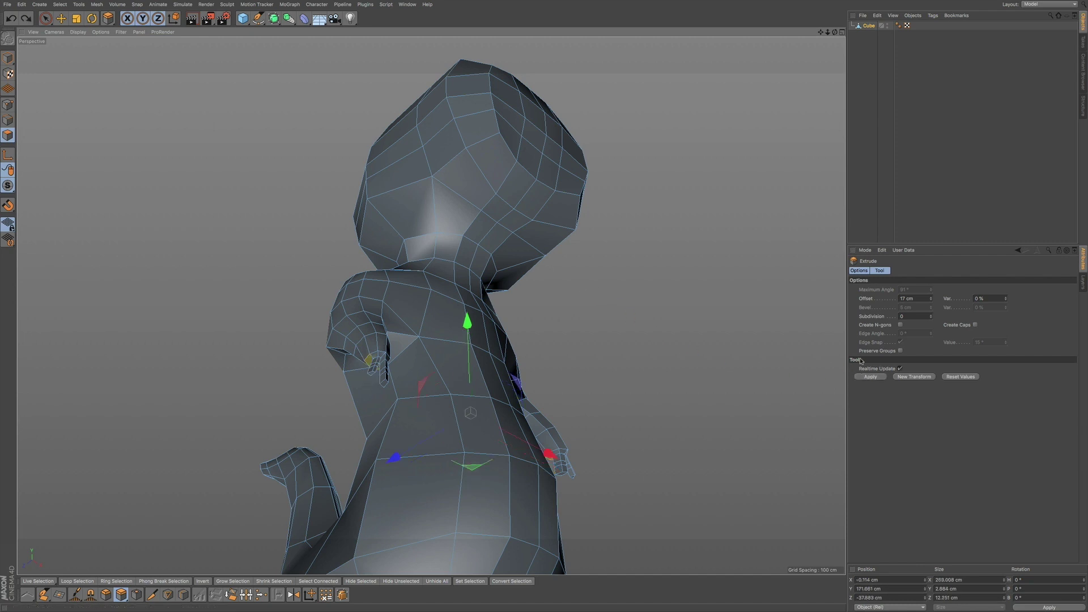
{"action": "left_click", "coordinate": [900, 351]}
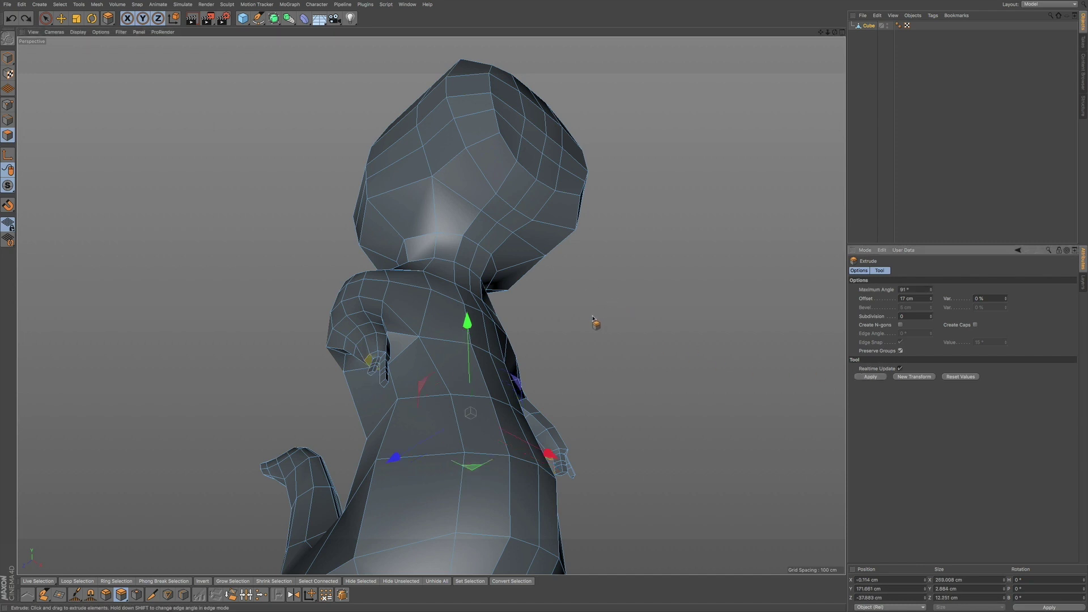
{"action": "left_click_drag", "start_coordinate": [594, 318], "coordinate": [597, 317]}
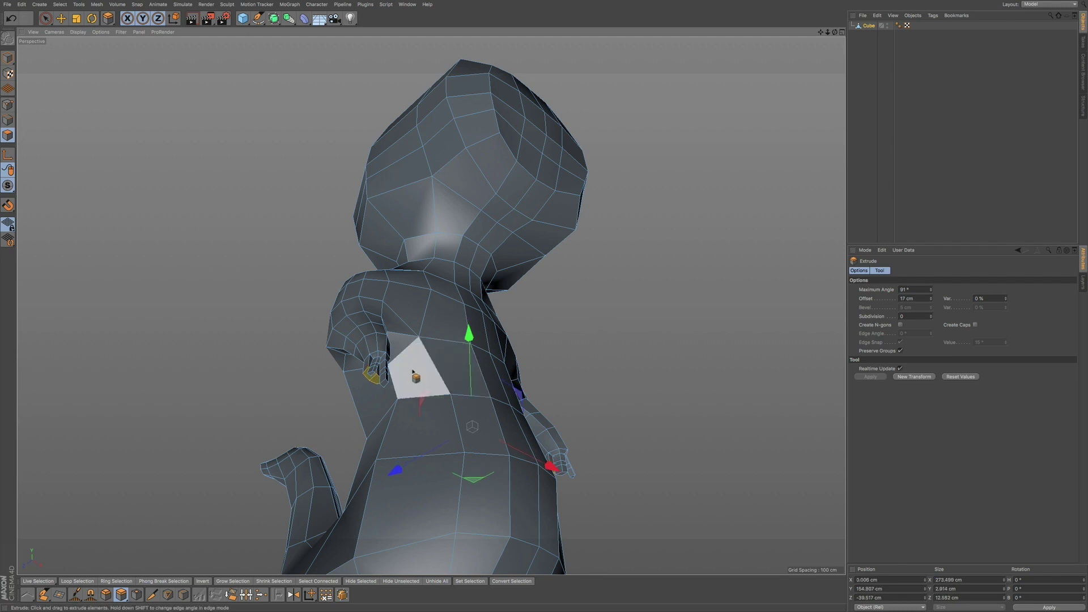
Step: Select only one arm's two joined finger-end polygons and scale them down uniformly to about 50%
{"action": "scroll", "coordinate": [405, 360], "scroll_direction": "up", "scroll_amount": 10}
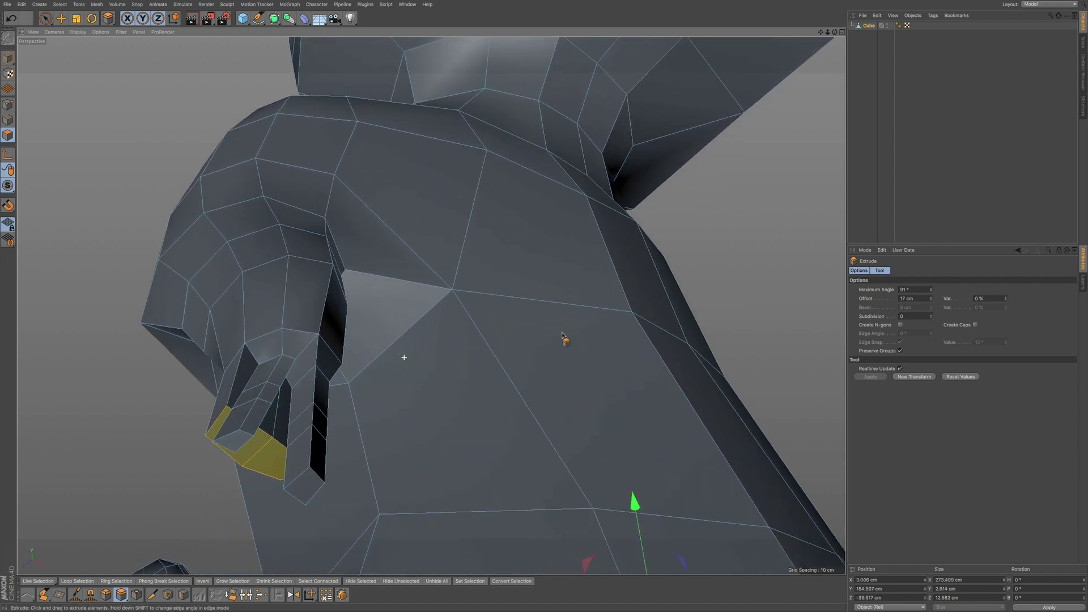
{"action": "left_click_drag", "start_coordinate": [462, 361], "coordinate": [517, 364], "text": "alt"}
{"action": "key", "text": "t"}
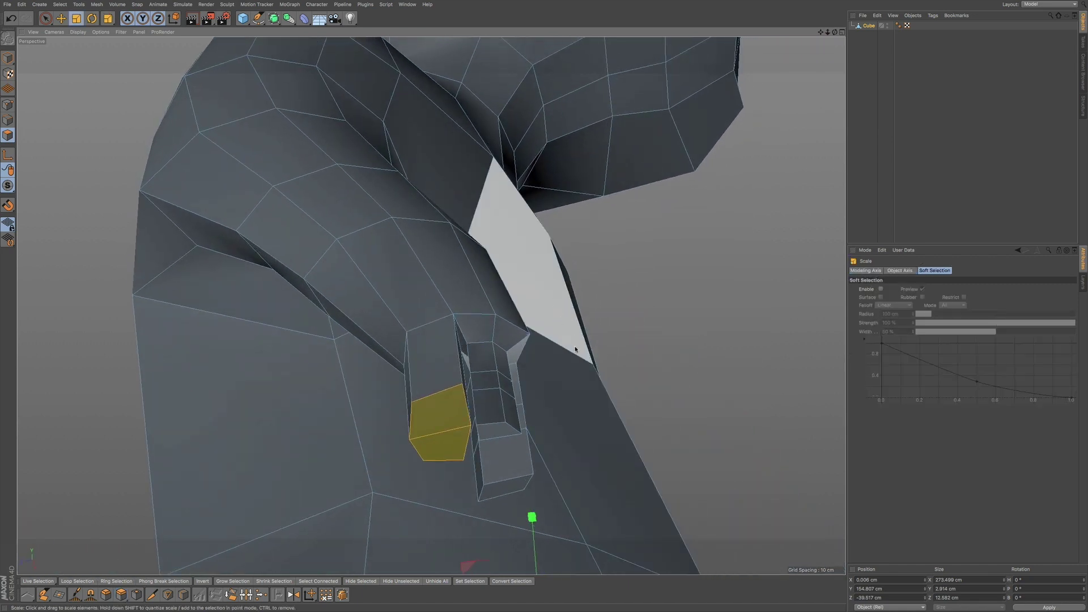
{"action": "key", "text": "ctrl+z"}
{"action": "left_click_drag", "start_coordinate": [545, 324], "coordinate": [472, 308], "text": "alt"}
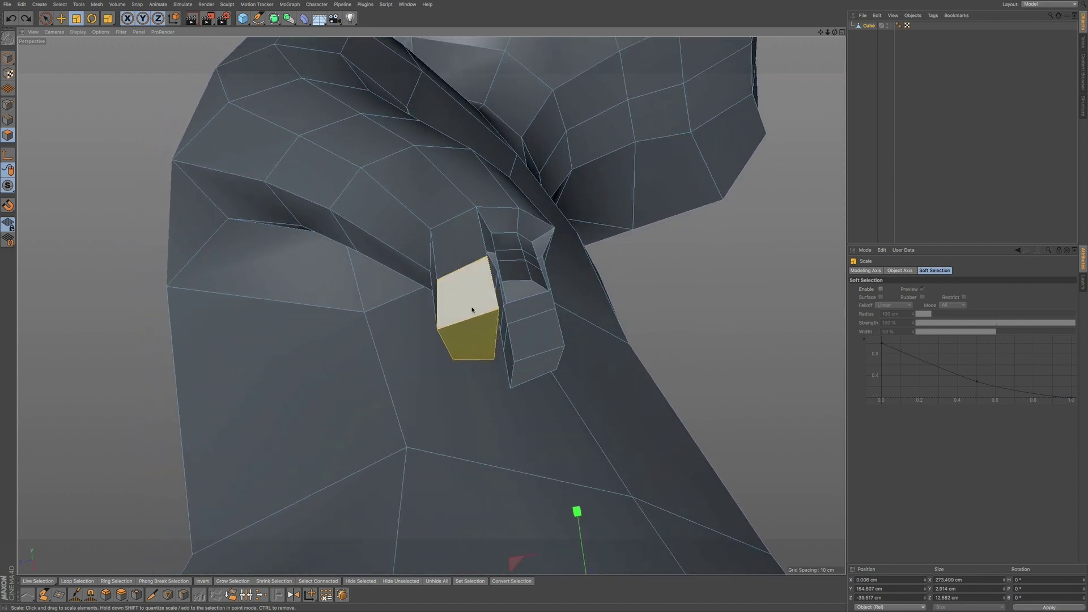
{"action": "key", "text": "space"}
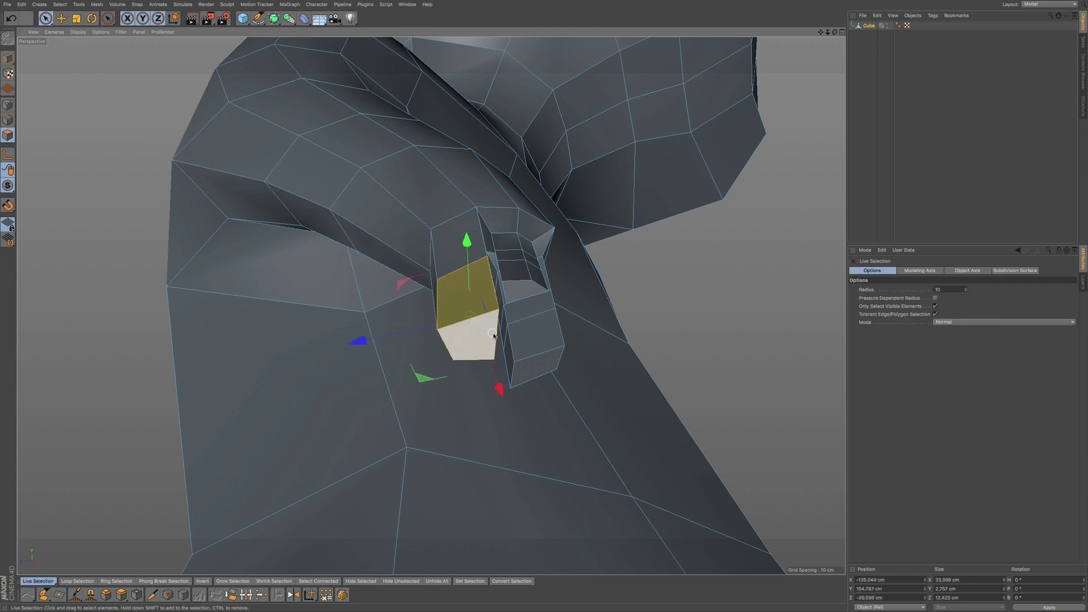
{"action": "key", "text": "space"}
{"action": "left_click_drag", "start_coordinate": [574, 262], "coordinate": [490, 310]}
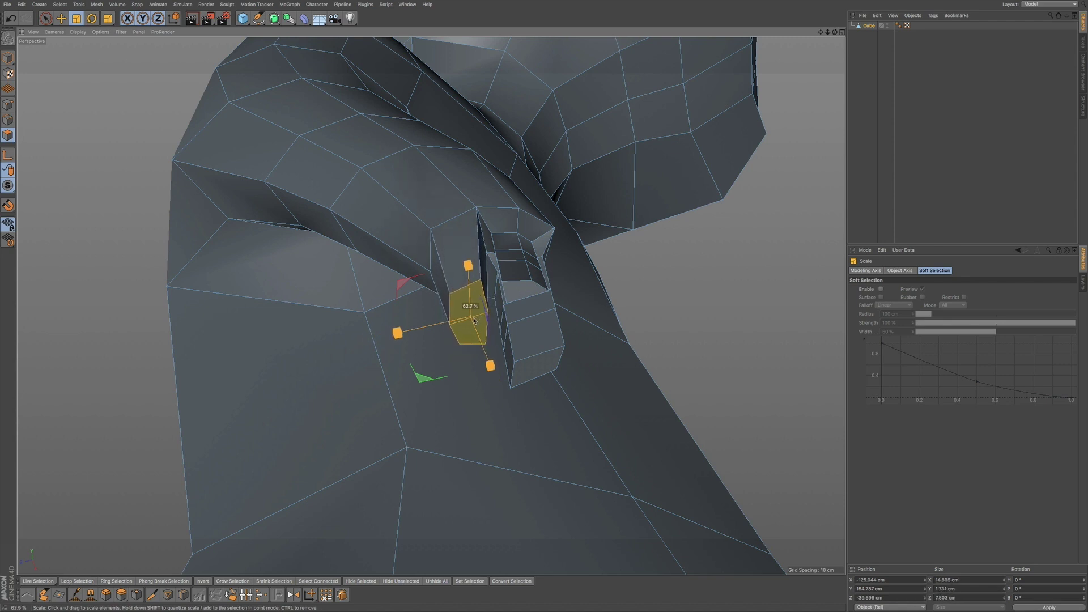
{"action": "left_click_drag", "start_coordinate": [472, 320], "coordinate": [480, 317]}
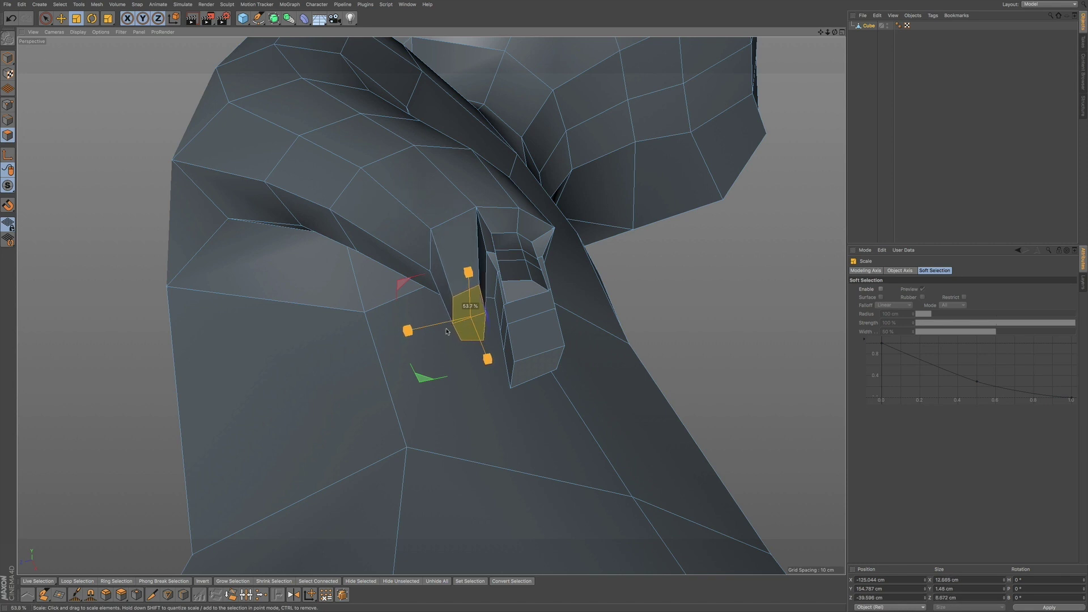
{"action": "left_click_drag", "start_coordinate": [444, 332], "coordinate": [439, 335]}
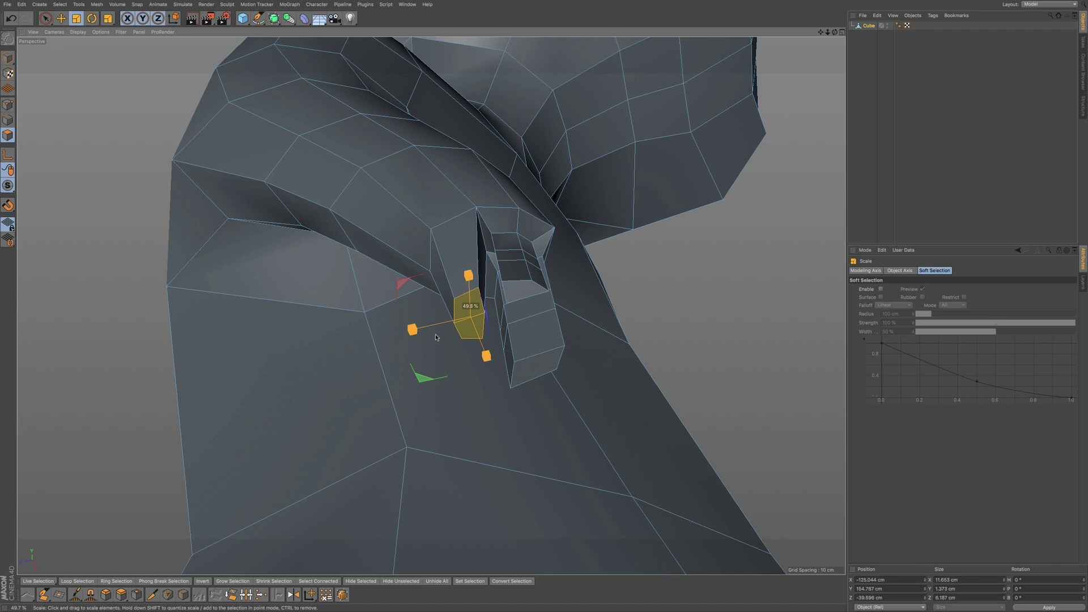
{"action": "left_click_drag", "start_coordinate": [437, 336], "coordinate": [437, 337]}
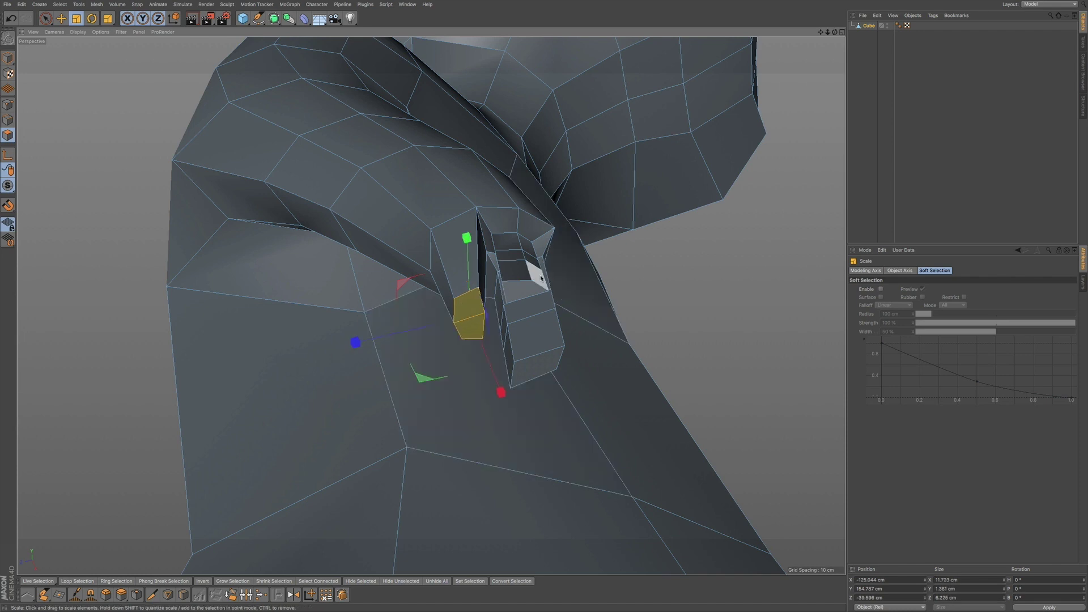
Step: Select the matching finger-end polygons on the other arm and scale them down to about half size
{"action": "middle_click_drag", "start_coordinate": [537, 267], "coordinate": [334, 261], "text": "alt"}
{"action": "left_click_drag", "start_coordinate": [478, 270], "coordinate": [249, 300], "text": "alt"}
{"action": "middle_click_drag", "start_coordinate": [542, 277], "coordinate": [351, 209], "text": "alt"}
{"action": "middle_click_drag", "start_coordinate": [492, 271], "coordinate": [372, 191], "text": "alt"}
{"action": "left_click_drag", "start_coordinate": [507, 294], "coordinate": [580, 324], "text": "alt"}
{"action": "left_click", "coordinate": [587, 356]}
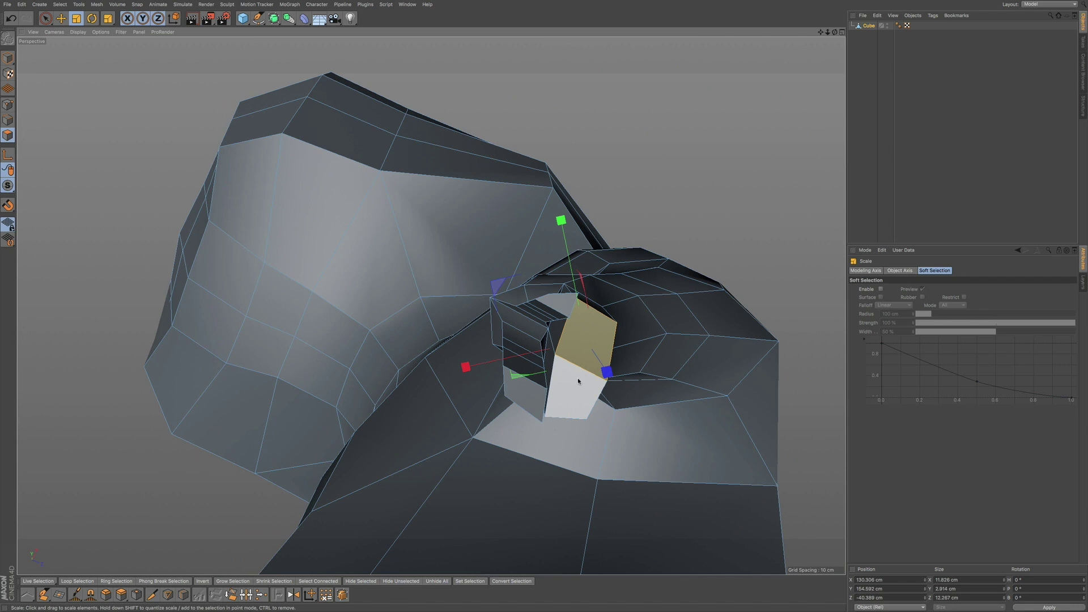
{"action": "left_click_drag", "start_coordinate": [599, 342], "coordinate": [501, 414]}
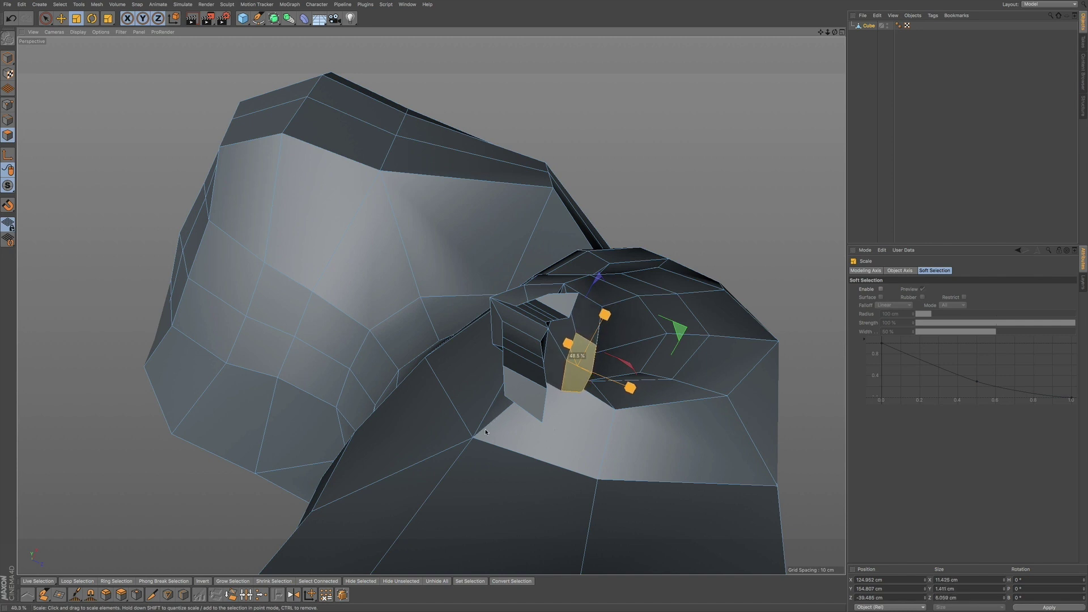
{"action": "left_click_drag", "start_coordinate": [489, 429], "coordinate": [488, 430]}
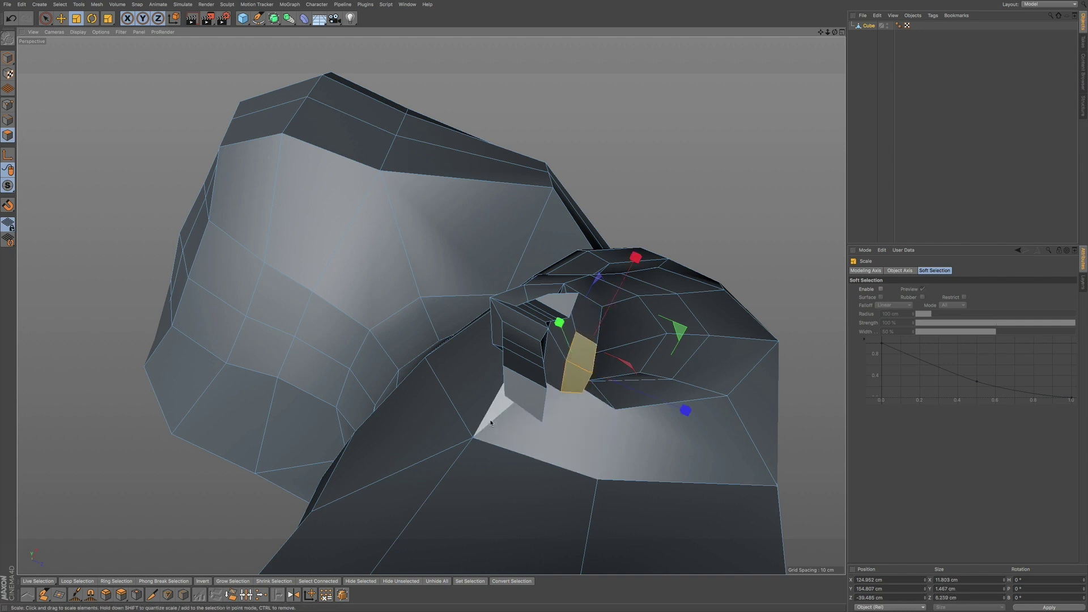
{"action": "right_click_drag", "start_coordinate": [491, 332], "coordinate": [442, 357], "text": "alt"}
{"action": "left_click_drag", "start_coordinate": [427, 352], "coordinate": [499, 346], "text": "alt"}
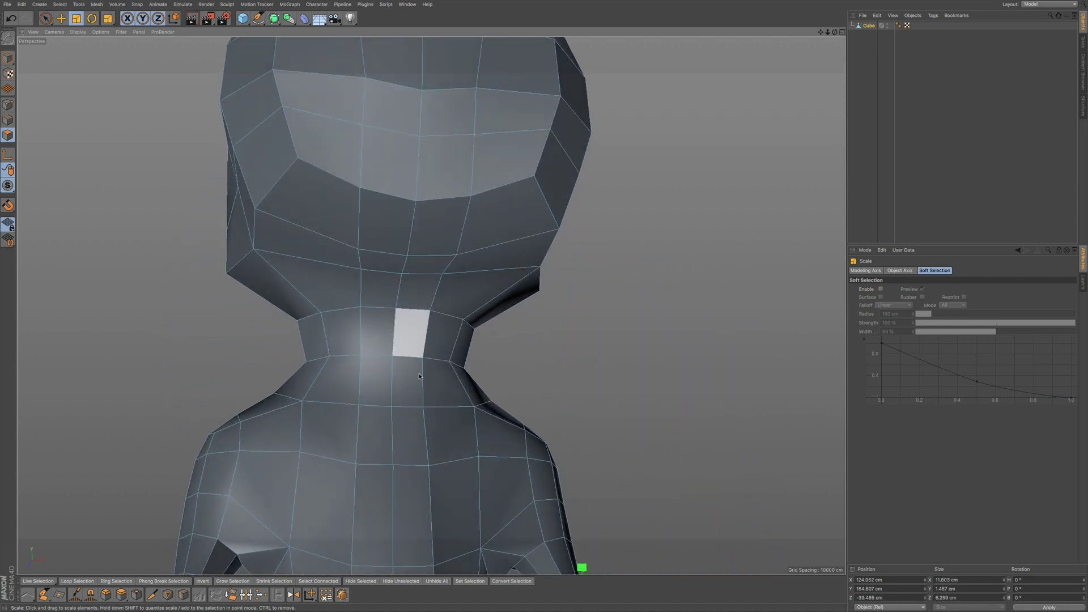
{"action": "right_click_drag", "start_coordinate": [433, 334], "coordinate": [384, 357], "text": "alt"}
{"action": "middle_click_drag", "start_coordinate": [442, 412], "coordinate": [440, 382], "text": "alt"}
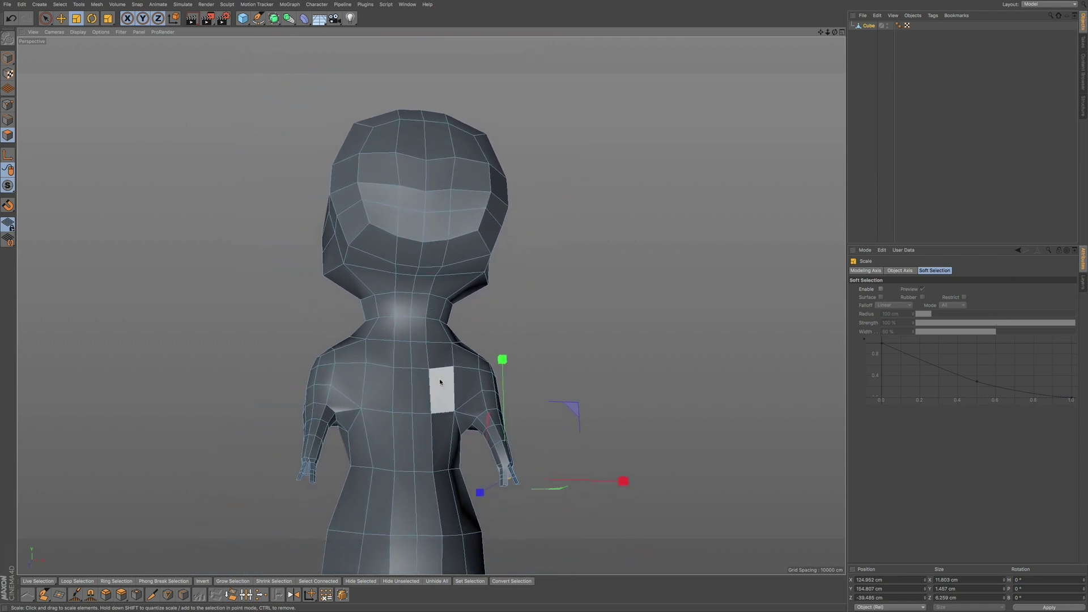
Step: Switch from polygon editing to whole-object Model mode and change the workspace to the Sculpt layout
{"action": "left_click_drag", "start_coordinate": [418, 325], "coordinate": [421, 351], "text": "alt"}
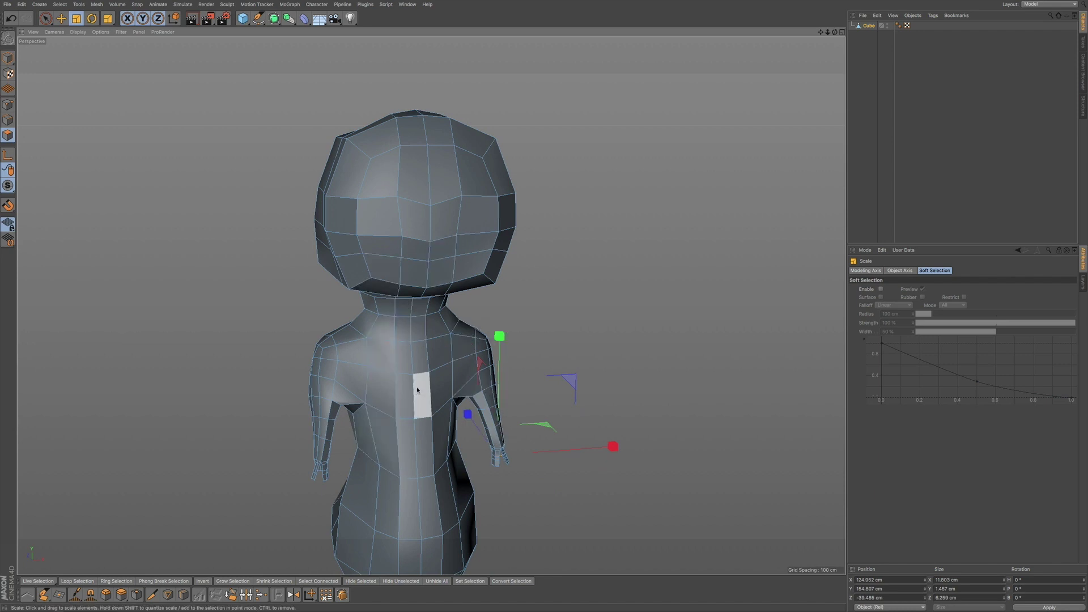
{"action": "left_click_drag", "start_coordinate": [436, 359], "coordinate": [408, 363], "text": "alt"}
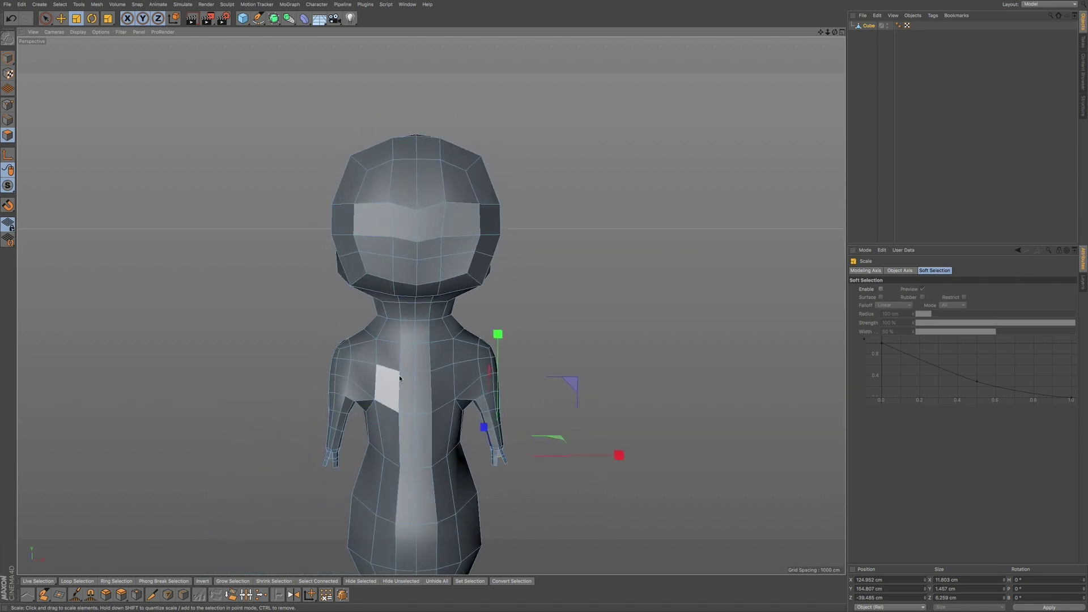
{"action": "scroll", "coordinate": [379, 426], "scroll_direction": "up", "scroll_amount": 3}
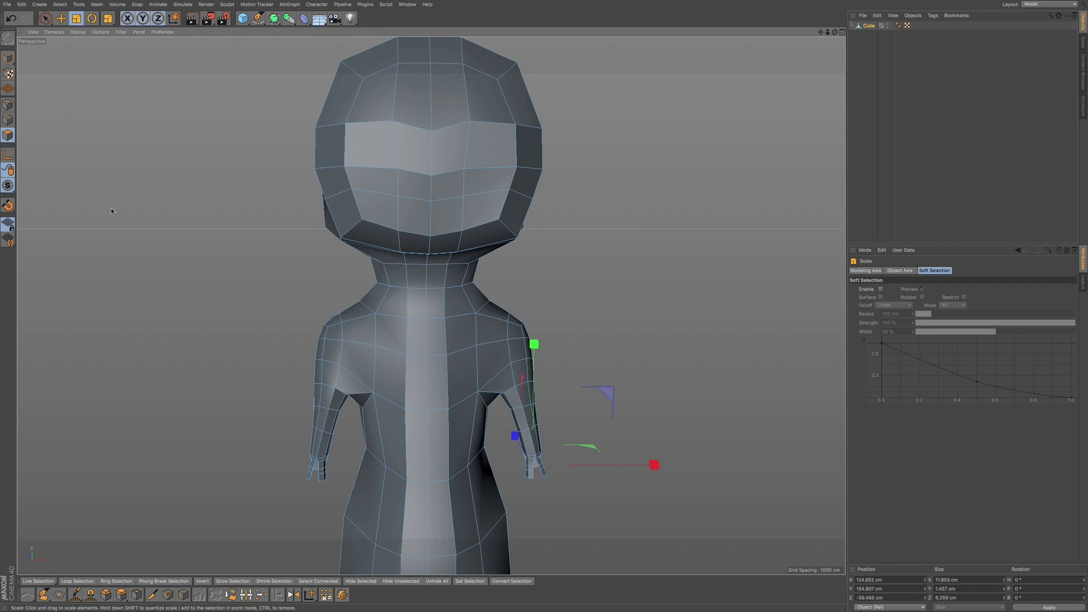
{"action": "left_click", "coordinate": [8, 57]}
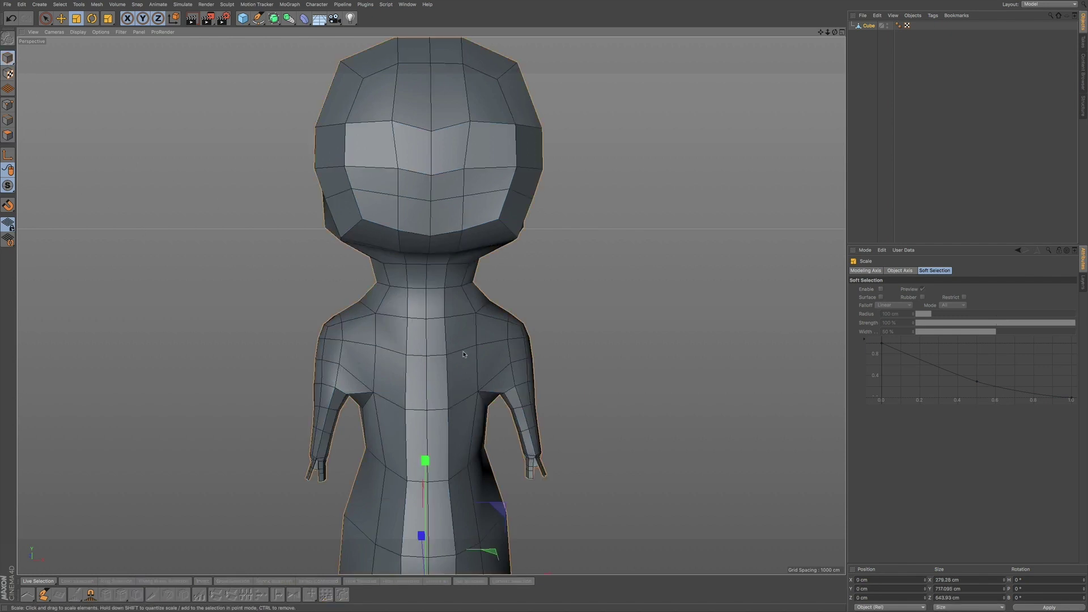
{"action": "left_click", "coordinate": [1049, 5]}
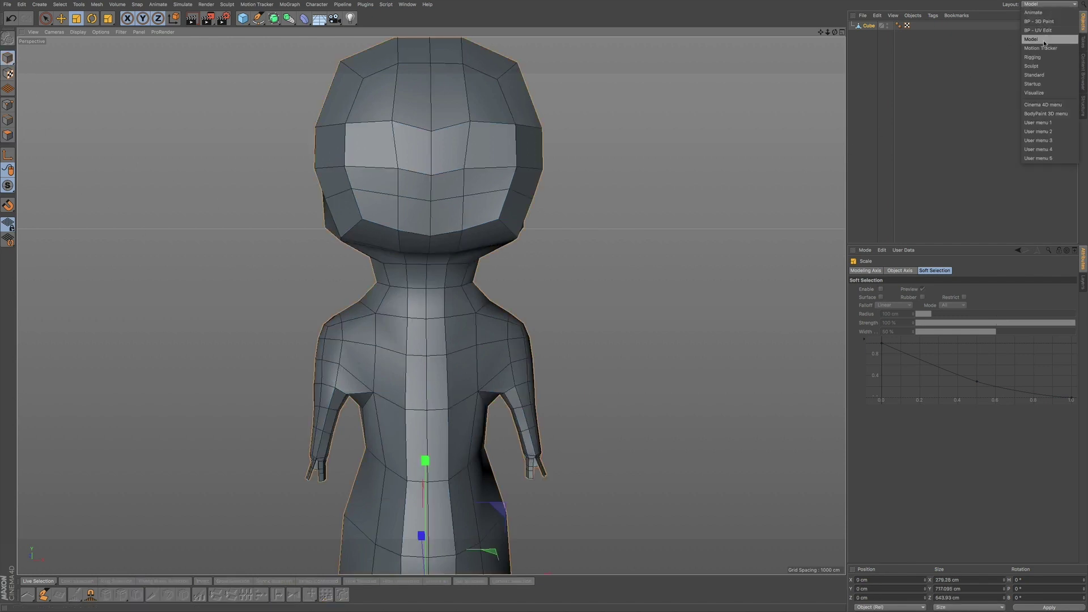
{"action": "left_click", "coordinate": [1047, 68]}
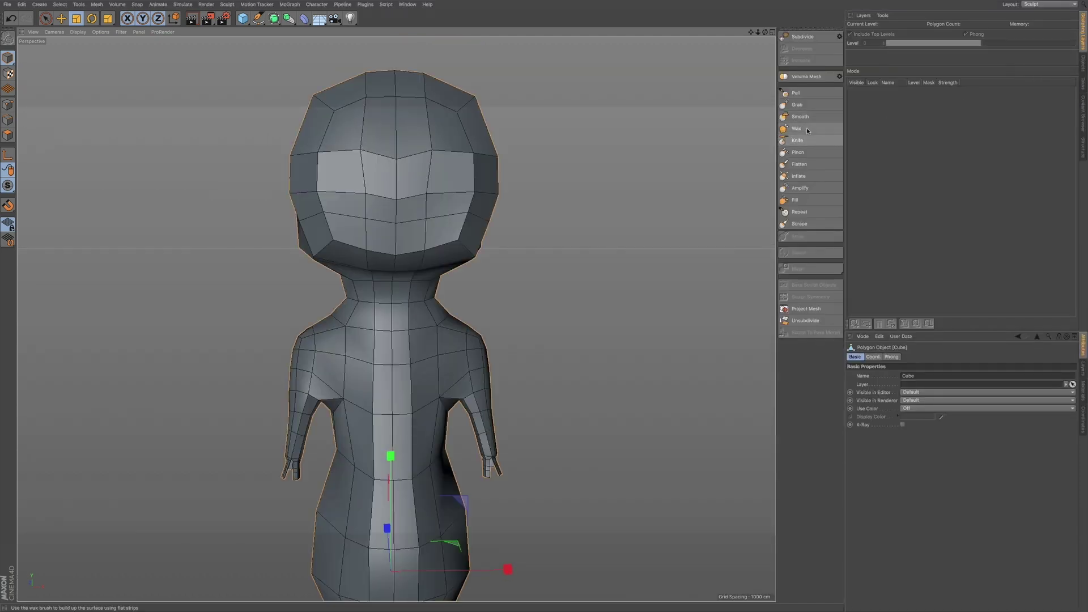
Step: Thicken the fingers and their joints with the Inflate brush at a much smaller brush size
{"action": "left_click", "coordinate": [808, 176]}
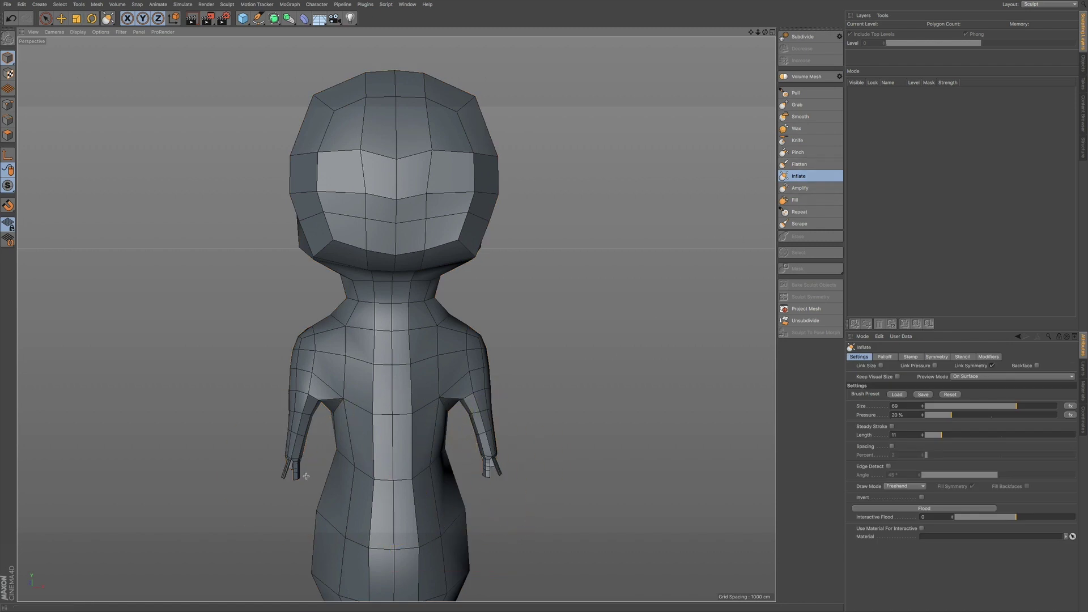
{"action": "scroll", "coordinate": [300, 452], "scroll_direction": "up", "scroll_amount": 10}
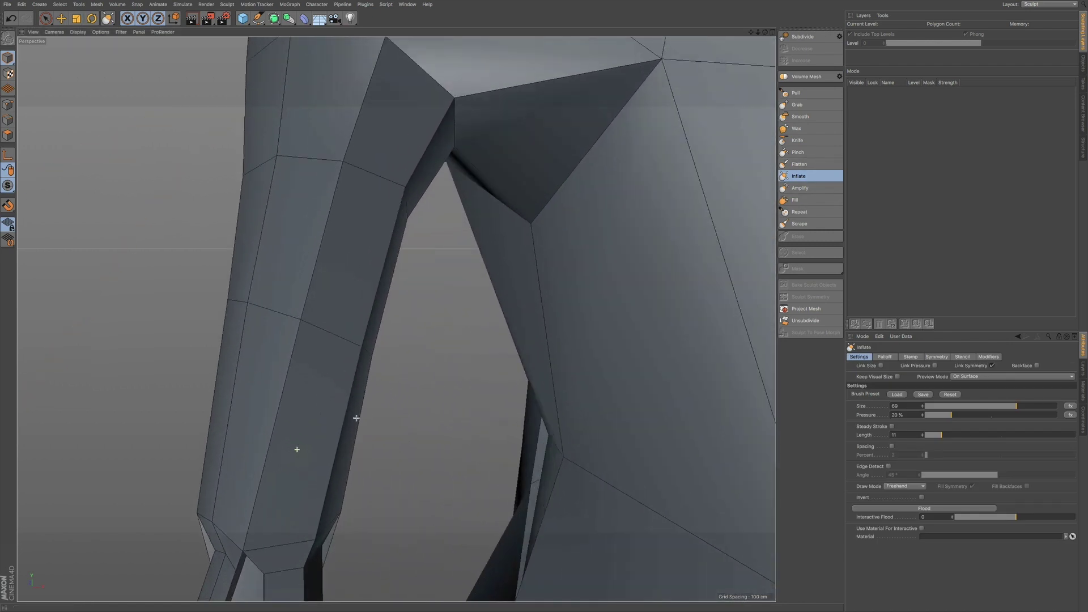
{"action": "right_click_drag", "start_coordinate": [356, 418], "coordinate": [323, 435], "text": "alt"}
{"action": "left_click_drag", "start_coordinate": [299, 450], "coordinate": [360, 447], "text": "alt"}
{"action": "mouse_move", "coordinate": [276, 461]}
{"action": "right_mouse_down", "text": "alt"}
{"action": "mouse_move", "coordinate": [336, 449]}
{"action": "mouse_move", "coordinate": [253, 466]}
{"action": "right_mouse_up", "text": "alt"}
{"action": "middle_click_drag", "start_coordinate": [280, 452], "coordinate": [330, 227], "text": "alt"}
{"action": "left_click_drag", "start_coordinate": [317, 327], "coordinate": [357, 335], "text": "alt"}
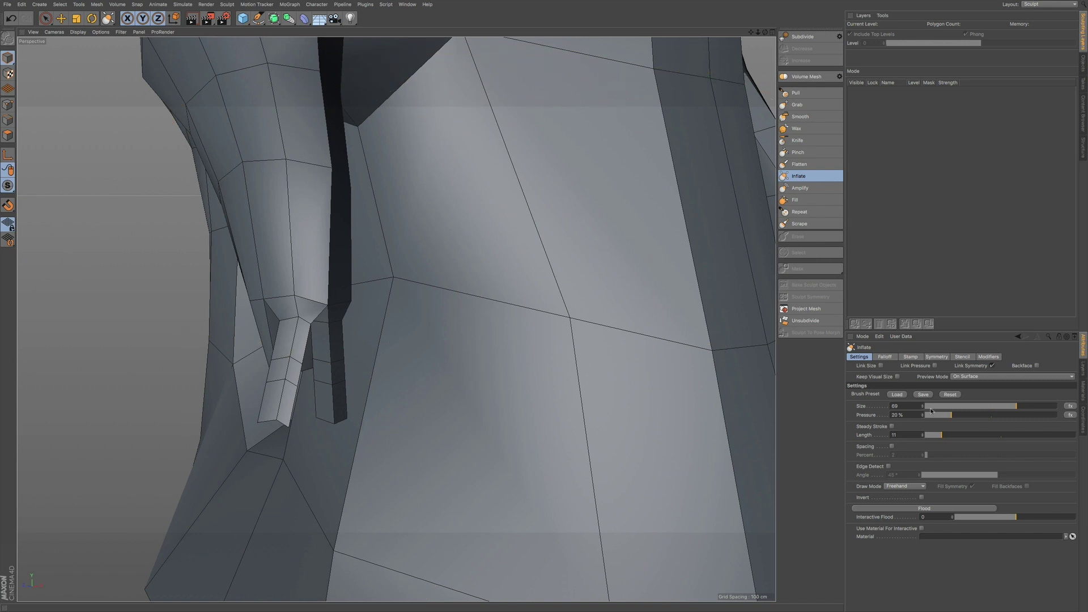
{"action": "left_click_drag", "start_coordinate": [973, 406], "coordinate": [950, 406]}
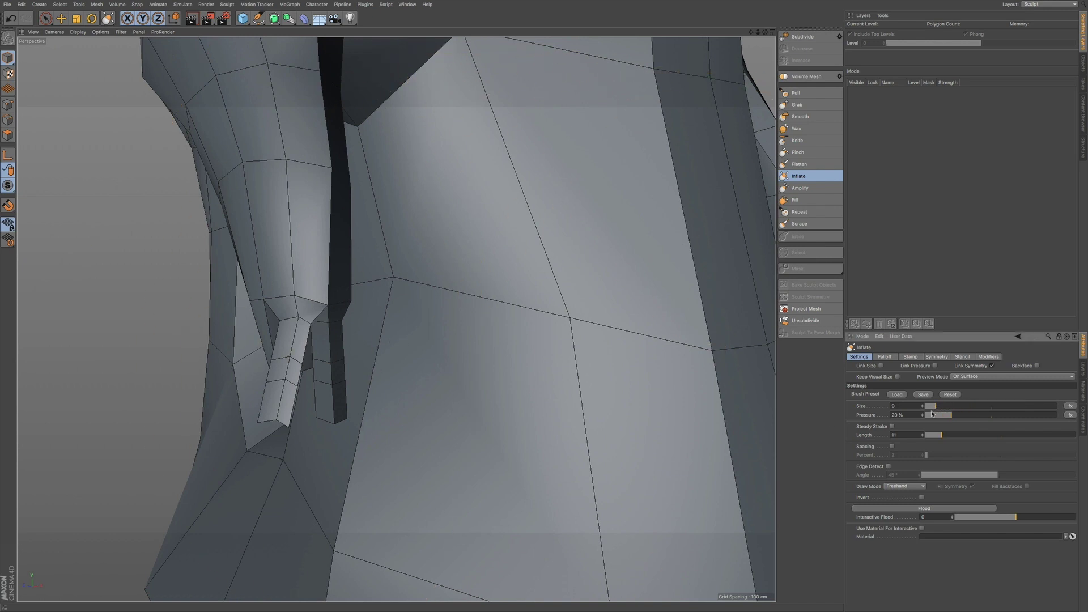
{"action": "mouse_move", "coordinate": [290, 360]}
{"action": "left_mouse_down"}
{"action": "mouse_move", "coordinate": [284, 377]}
{"action": "mouse_move", "coordinate": [303, 303]}
{"action": "left_mouse_up"}
{"action": "mouse_move", "coordinate": [345, 369]}
{"action": "left_mouse_down", "text": "alt"}
{"action": "mouse_move", "coordinate": [327, 354]}
{"action": "mouse_move", "coordinate": [285, 409]}
{"action": "mouse_move", "coordinate": [332, 300]}
{"action": "mouse_move", "coordinate": [343, 311]}
{"action": "left_mouse_up", "text": "alt"}
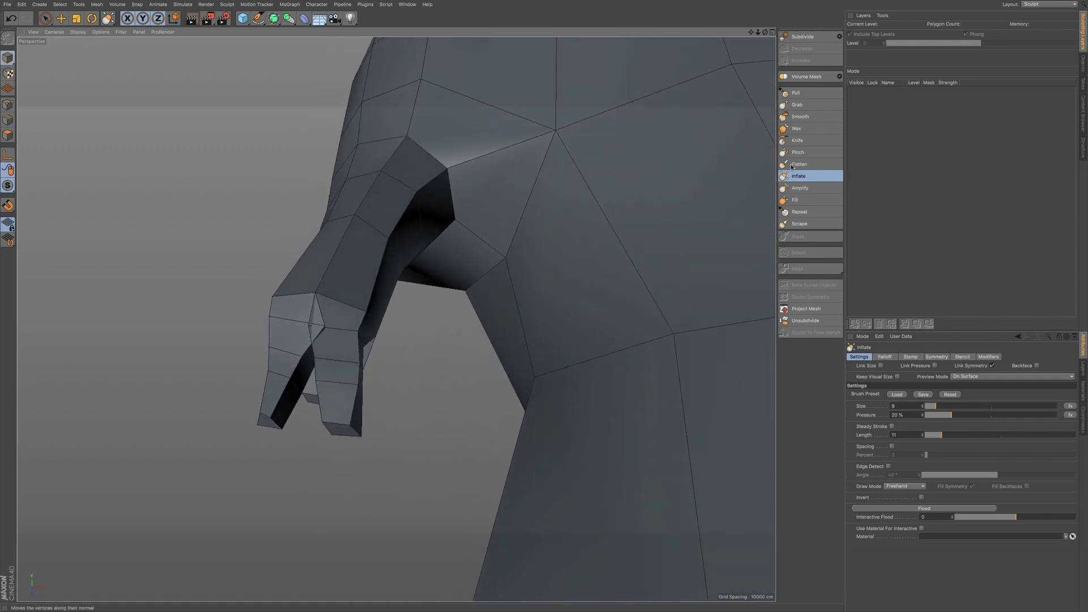
Step: Soften the area where the fingers meet the hand using the Smooth brush at size 12
{"action": "left_click", "coordinate": [800, 116]}
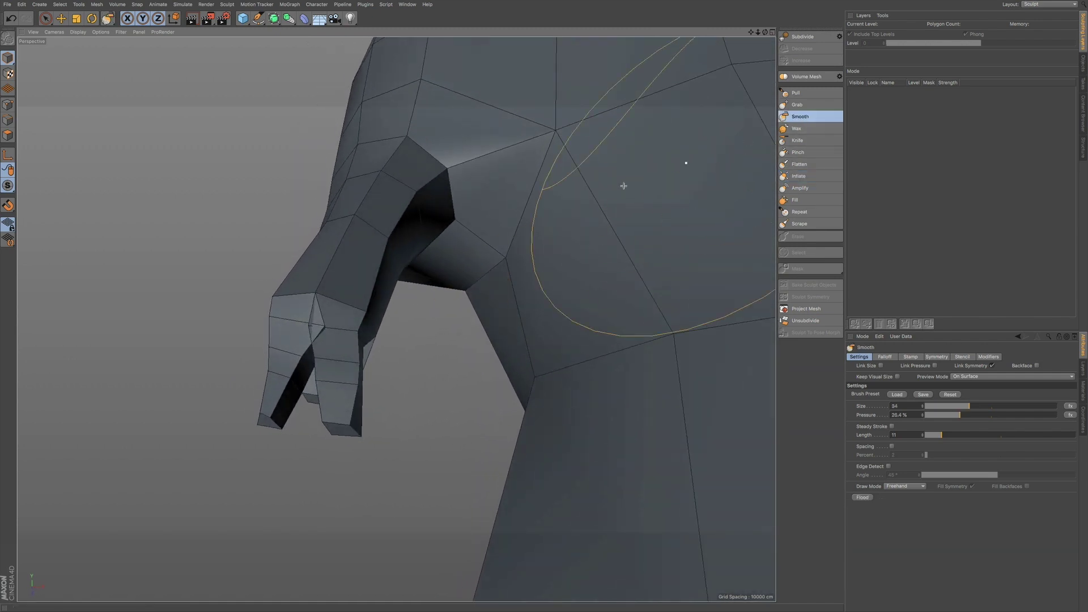
{"action": "left_click", "coordinate": [959, 405]}
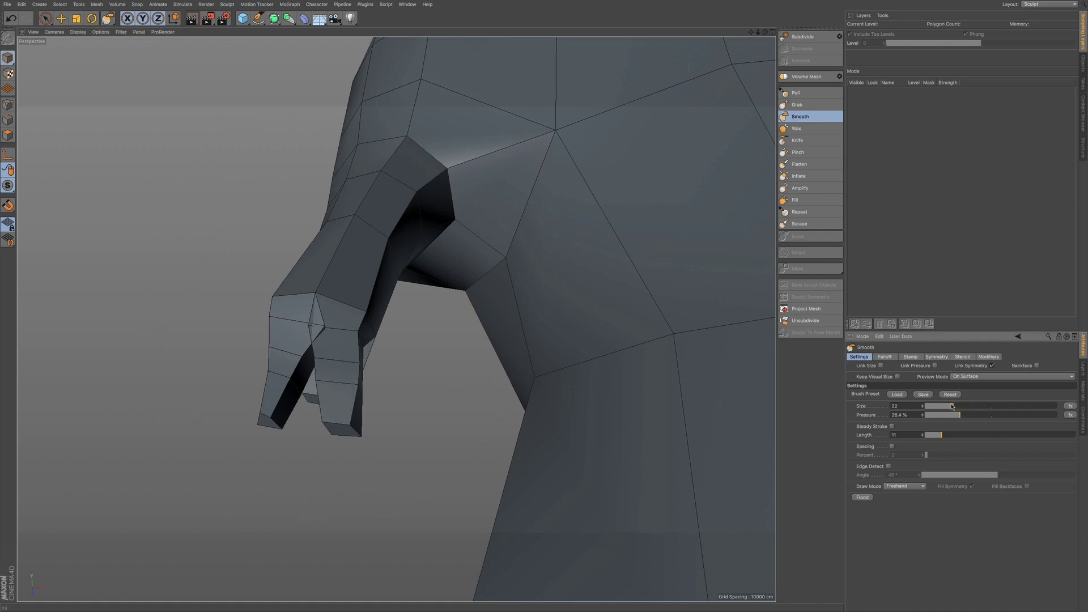
{"action": "mouse_move", "coordinate": [319, 304]}
{"action": "left_mouse_down"}
{"action": "mouse_move", "coordinate": [380, 313]}
{"action": "mouse_move", "coordinate": [383, 329]}
{"action": "mouse_move", "coordinate": [429, 312]}
{"action": "mouse_move", "coordinate": [316, 315]}
{"action": "mouse_move", "coordinate": [433, 340]}
{"action": "mouse_move", "coordinate": [386, 340]}
{"action": "left_mouse_up"}
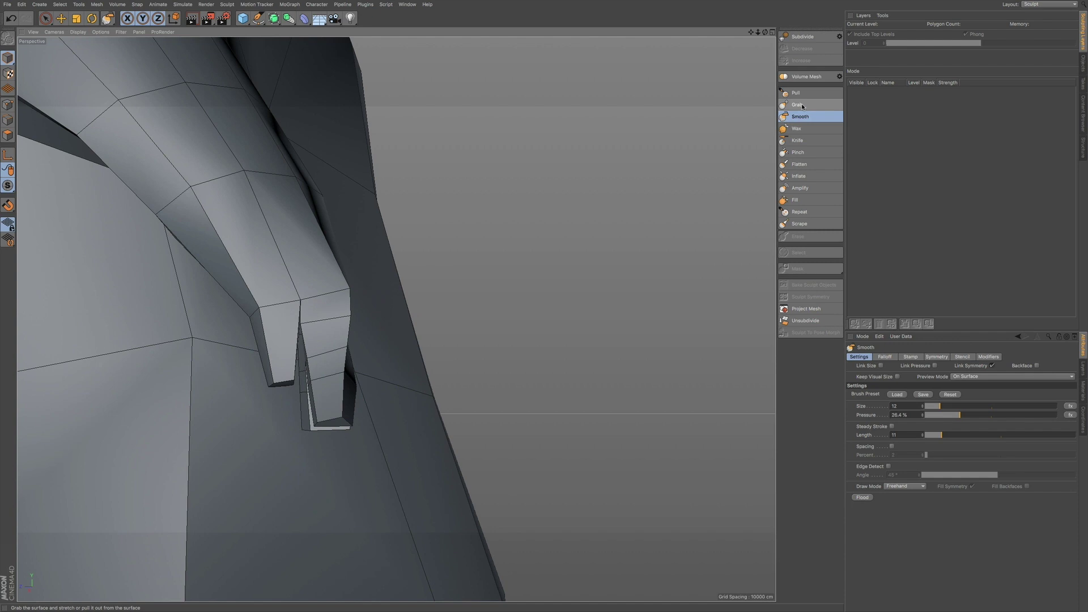
Step: Inflate the knuckles and end of the hand with the small Inflate brush, working around it from several sides
{"action": "left_click", "coordinate": [811, 104]}
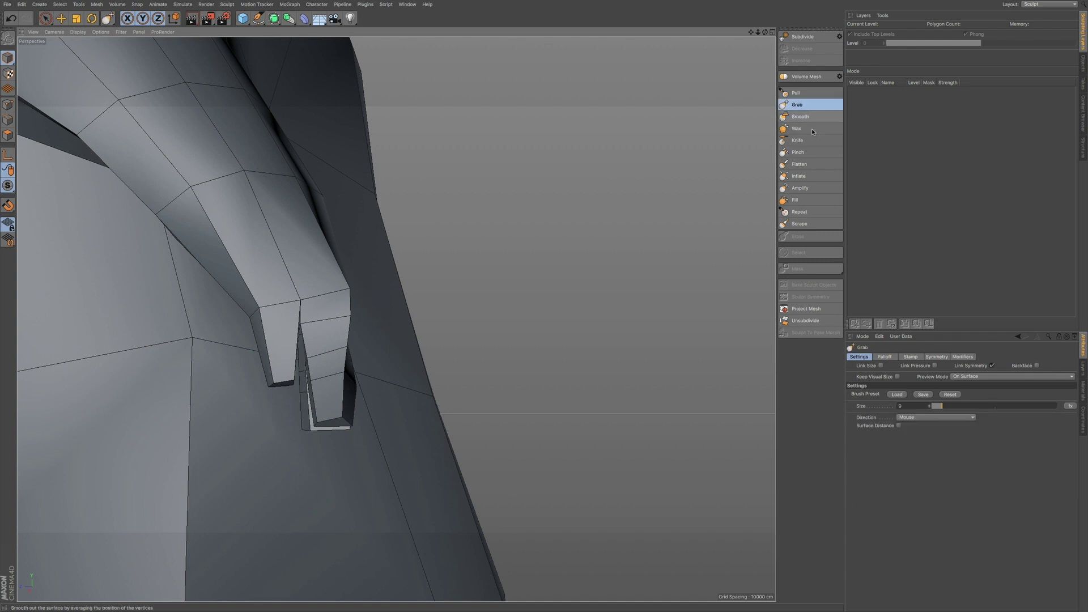
{"action": "left_click", "coordinate": [804, 176]}
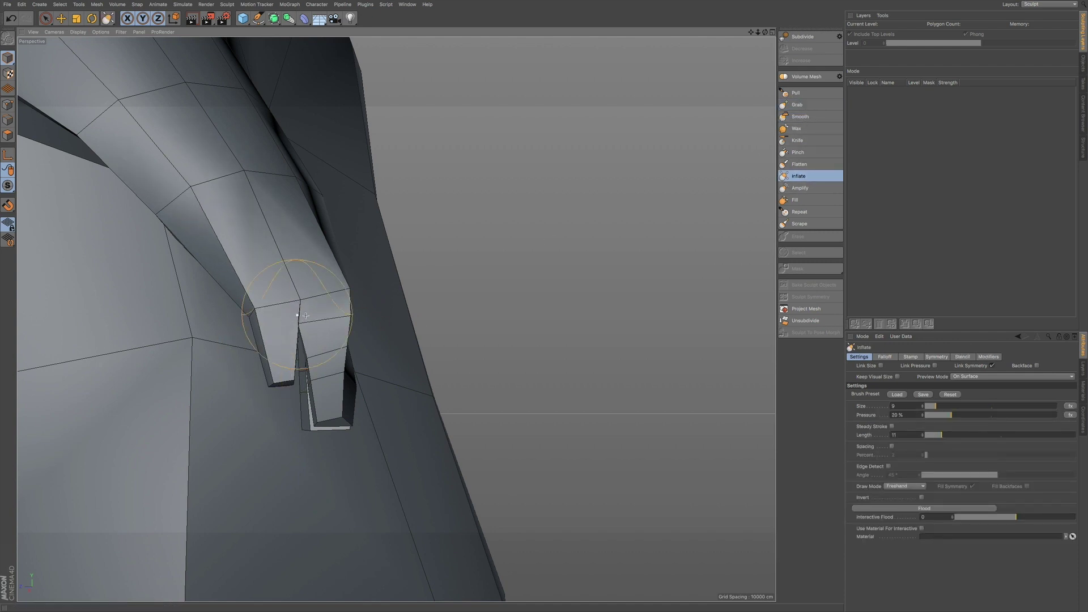
{"action": "mouse_move", "coordinate": [328, 319]}
{"action": "left_mouse_down", "text": "alt"}
{"action": "mouse_move", "coordinate": [317, 314]}
{"action": "mouse_move", "coordinate": [377, 315]}
{"action": "mouse_move", "coordinate": [420, 371]}
{"action": "mouse_move", "coordinate": [478, 377]}
{"action": "mouse_move", "coordinate": [401, 401]}
{"action": "mouse_move", "coordinate": [428, 393]}
{"action": "mouse_move", "coordinate": [336, 386]}
{"action": "mouse_move", "coordinate": [354, 365]}
{"action": "mouse_move", "coordinate": [339, 341]}
{"action": "mouse_move", "coordinate": [406, 316]}
{"action": "mouse_move", "coordinate": [290, 323]}
{"action": "mouse_move", "coordinate": [347, 275]}
{"action": "mouse_move", "coordinate": [328, 250]}
{"action": "mouse_move", "coordinate": [417, 304]}
{"action": "left_mouse_up", "text": "alt"}
{"action": "left_click_drag", "start_coordinate": [422, 360], "coordinate": [499, 295], "text": "alt"}
Step: Smooth the inflated fingers and hand with the Smooth brush and check both arms against the body
{"action": "left_click", "coordinate": [800, 116]}
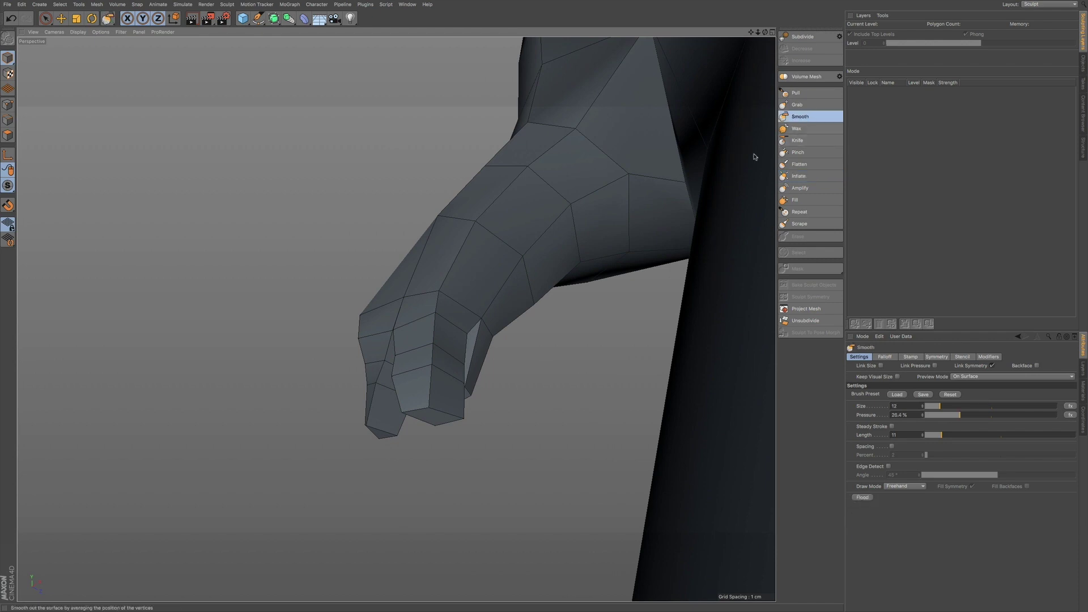
{"action": "left_click_drag", "start_coordinate": [377, 369], "coordinate": [431, 326], "text": "alt"}
{"action": "left_click_drag", "start_coordinate": [410, 362], "coordinate": [410, 355], "text": "alt"}
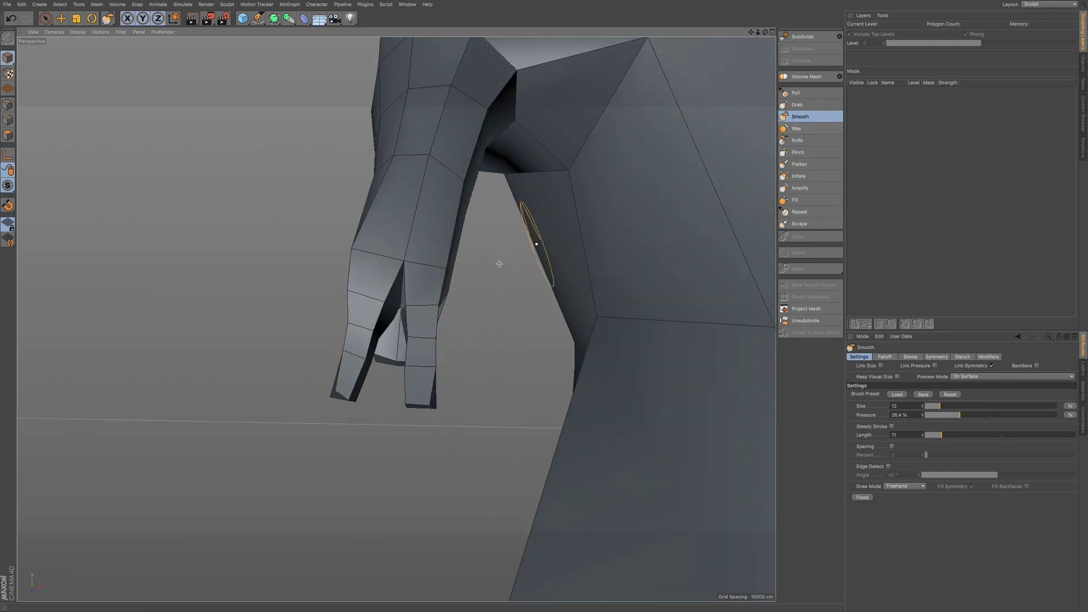
{"action": "left_click_drag", "start_coordinate": [412, 285], "coordinate": [422, 298], "text": "alt"}
{"action": "right_click_drag", "start_coordinate": [351, 310], "coordinate": [303, 328], "text": "alt"}
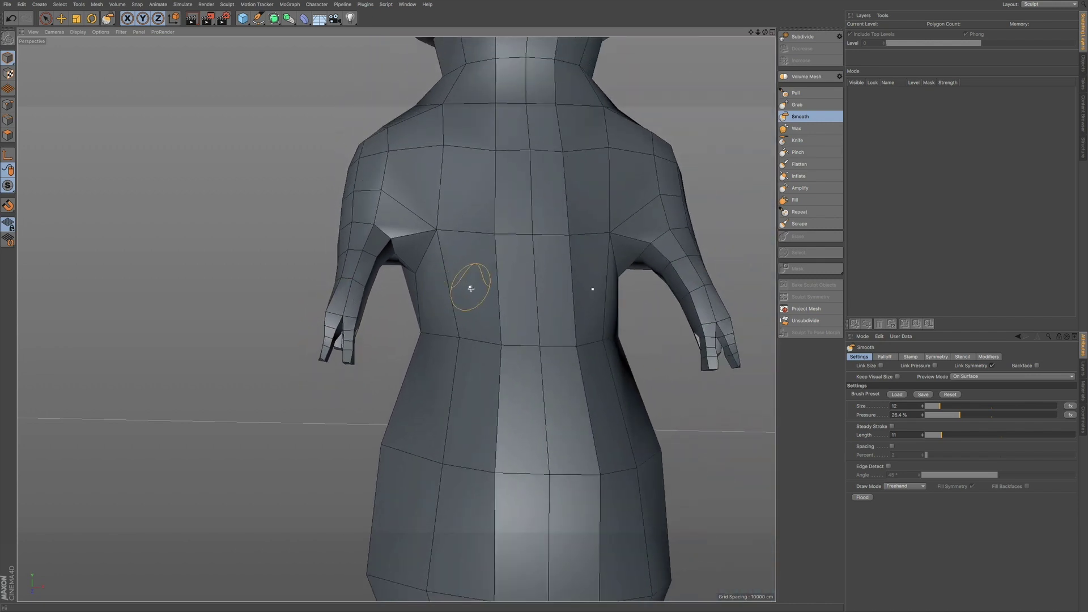
{"action": "middle_click_drag", "start_coordinate": [471, 287], "coordinate": [382, 327], "text": "alt"}
{"action": "left_click_drag", "start_coordinate": [541, 346], "coordinate": [435, 382], "text": "alt"}
{"action": "left_click_drag", "start_coordinate": [565, 386], "coordinate": [460, 369], "text": "alt"}
{"action": "mouse_move", "coordinate": [554, 362]}
{"action": "left_mouse_down", "text": "alt"}
{"action": "mouse_move", "coordinate": [627, 385]}
{"action": "mouse_move", "coordinate": [604, 368]}
{"action": "left_mouse_up", "text": "alt"}
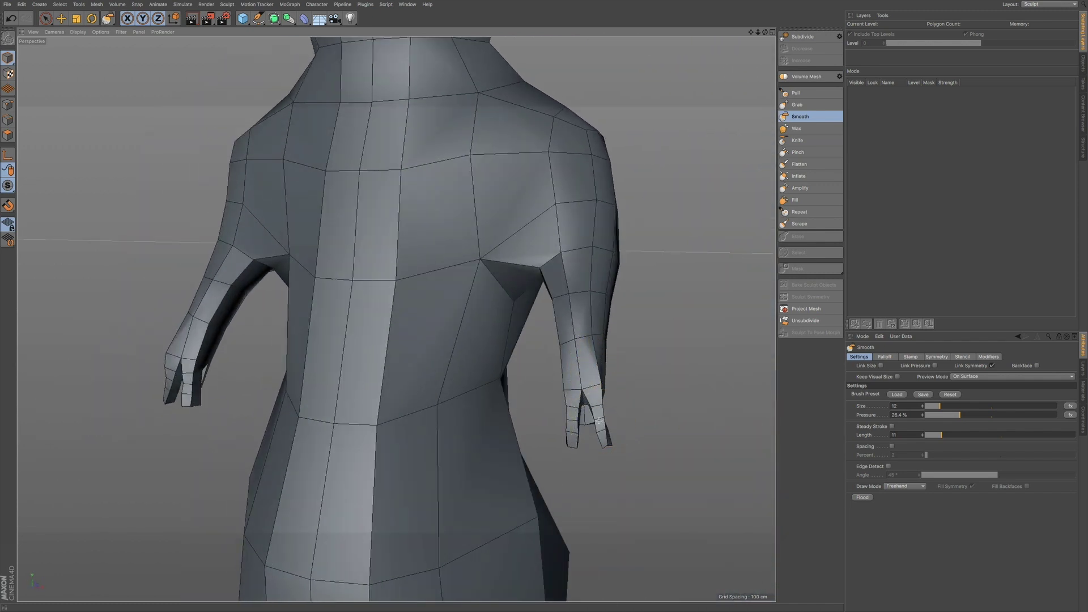
Step: Reshape the outer finger's middle joint and tip with the Grab brush at size 9
{"action": "left_click", "coordinate": [798, 105]}
{"action": "left_click_drag", "start_coordinate": [595, 422], "coordinate": [598, 438], "text": "alt"}
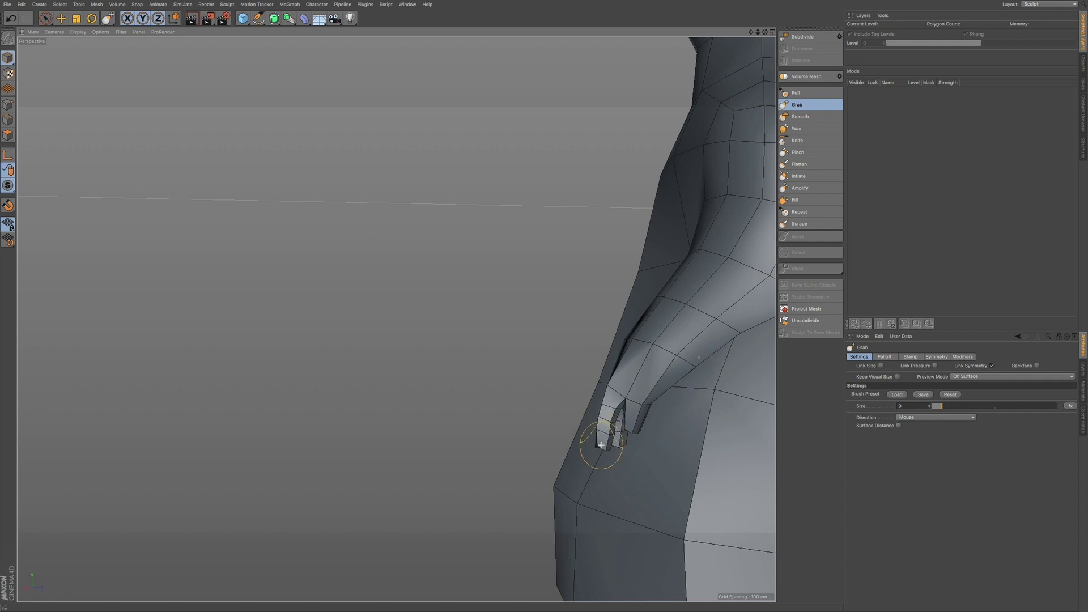
{"action": "scroll", "coordinate": [610, 443], "scroll_direction": "down", "scroll_amount": 5}
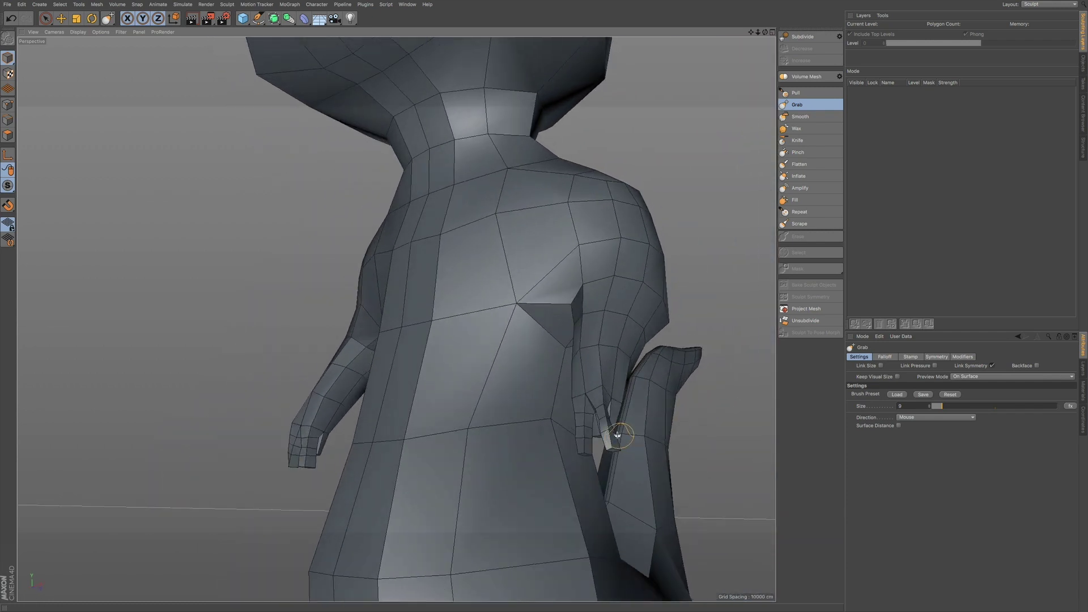
{"action": "scroll", "coordinate": [614, 442], "scroll_direction": "up", "scroll_amount": 8}
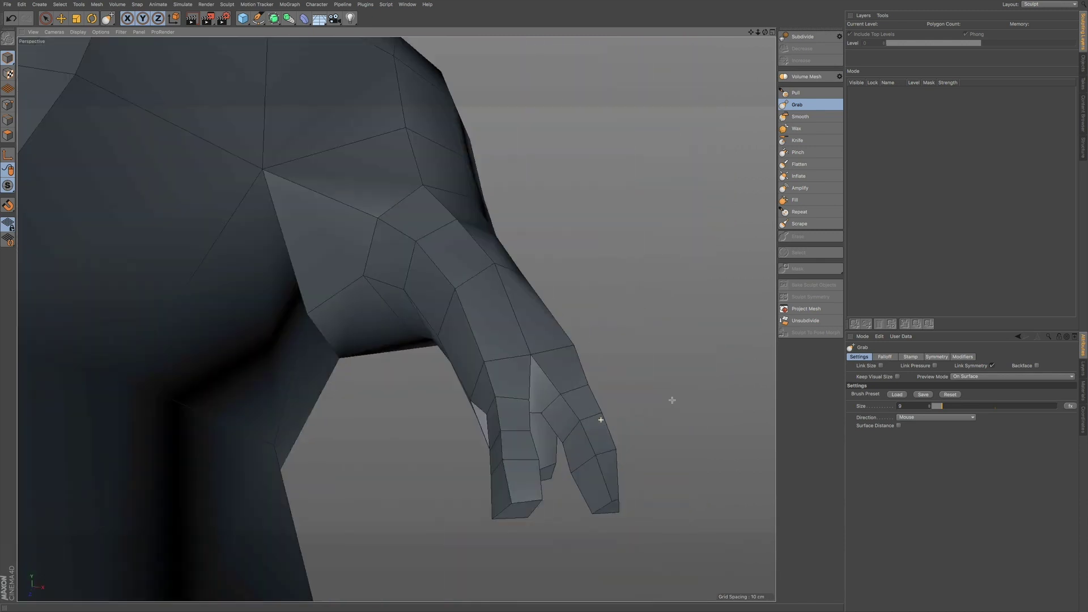
{"action": "left_click_drag", "start_coordinate": [673, 400], "coordinate": [670, 407], "text": "alt"}
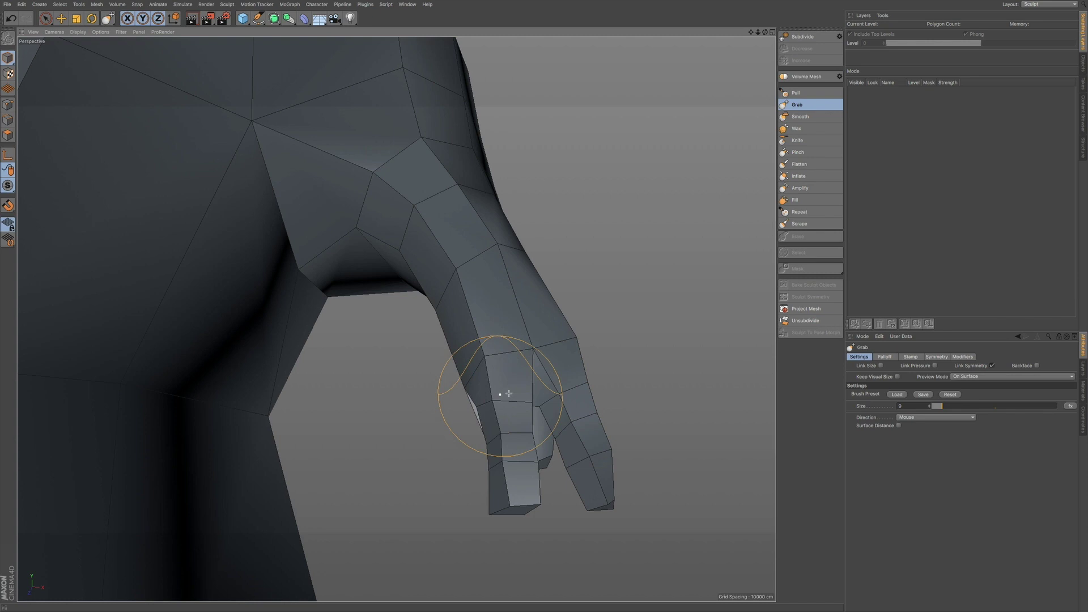
{"action": "left_click_drag", "start_coordinate": [497, 389], "coordinate": [485, 408], "text": "alt"}
{"action": "scroll", "coordinate": [593, 457], "scroll_direction": "down", "scroll_amount": 5}
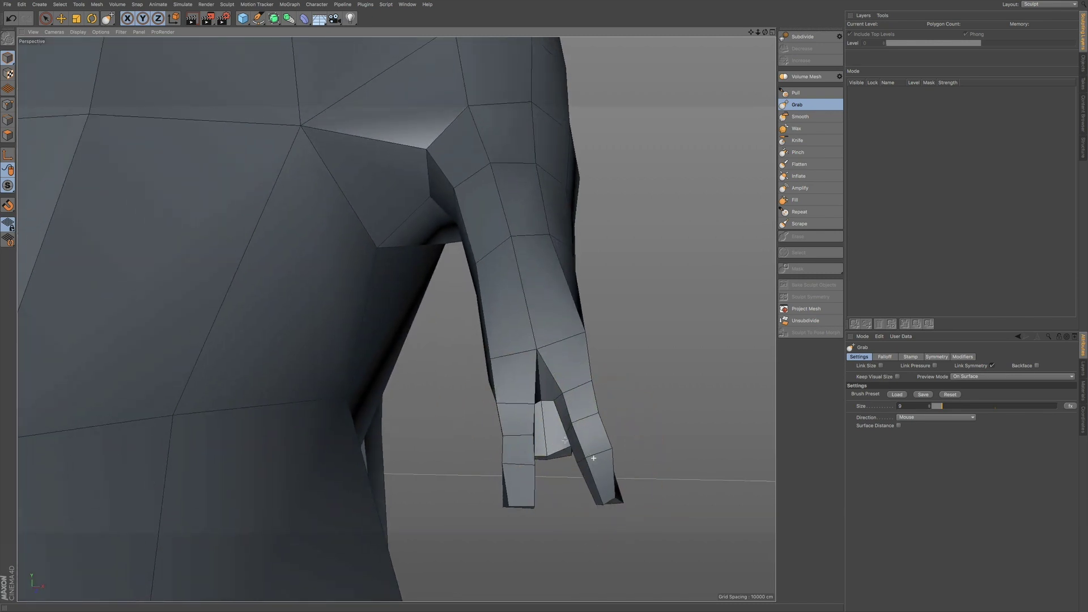
{"action": "left_click_drag", "start_coordinate": [577, 410], "coordinate": [453, 445], "text": "alt"}
{"action": "right_click_drag", "start_coordinate": [614, 406], "coordinate": [598, 377], "text": "alt"}
{"action": "middle_click_drag", "start_coordinate": [588, 368], "coordinate": [472, 337], "text": "alt"}
{"action": "right_click_drag", "start_coordinate": [487, 415], "coordinate": [591, 369], "text": "alt"}
{"action": "left_click_drag", "start_coordinate": [462, 453], "coordinate": [445, 449]}
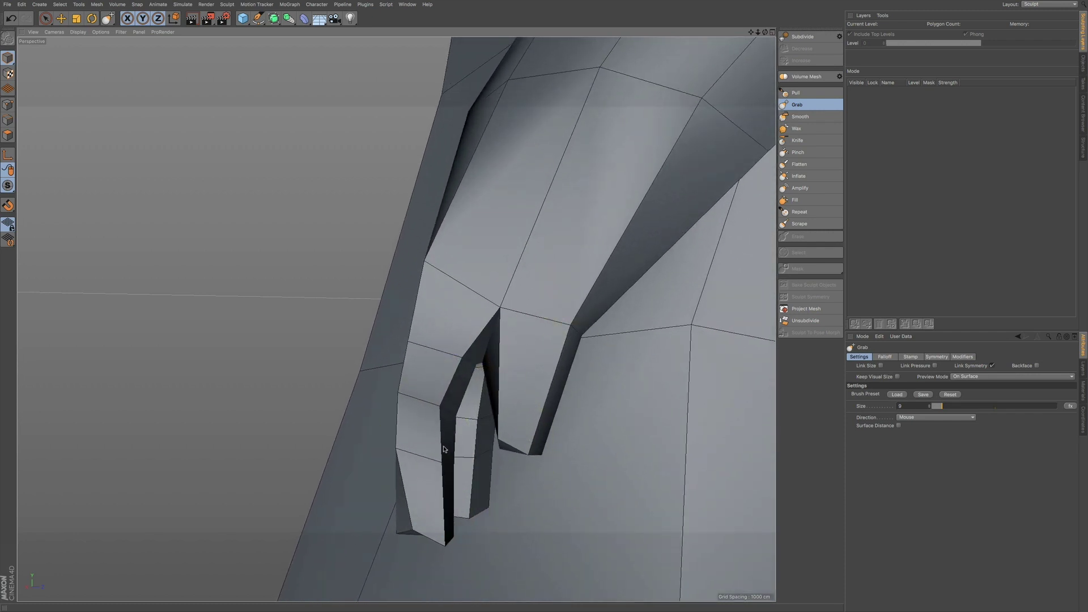
{"action": "left_click_drag", "start_coordinate": [447, 529], "coordinate": [408, 533]}
{"action": "left_click_drag", "start_coordinate": [476, 474], "coordinate": [465, 435]}
Step: Adjust the finger edges from other sides of the hand with the Grab brush
{"action": "mouse_move", "coordinate": [510, 408]}
{"action": "right_mouse_down", "text": "alt"}
{"action": "mouse_move", "coordinate": [588, 406]}
{"action": "mouse_move", "coordinate": [527, 394]}
{"action": "right_mouse_up", "text": "alt"}
{"action": "mouse_move", "coordinate": [518, 387]}
{"action": "left_mouse_down", "text": "alt"}
{"action": "mouse_move", "coordinate": [639, 359]}
{"action": "mouse_move", "coordinate": [539, 372]}
{"action": "mouse_move", "coordinate": [517, 396]}
{"action": "left_mouse_up", "text": "alt"}
{"action": "left_click_drag", "start_coordinate": [478, 400], "coordinate": [571, 408], "text": "alt"}
{"action": "left_click_drag", "start_coordinate": [574, 370], "coordinate": [564, 372], "text": "alt"}
{"action": "right_click_drag", "start_coordinate": [564, 372], "coordinate": [475, 405], "text": "alt"}
{"action": "right_click_drag", "start_coordinate": [675, 381], "coordinate": [840, 368], "text": "alt"}
{"action": "left_click_drag", "start_coordinate": [698, 396], "coordinate": [490, 385], "text": "alt"}
{"action": "left_click_drag", "start_coordinate": [535, 467], "coordinate": [533, 444]}
{"action": "mouse_move", "coordinate": [537, 424]}
{"action": "right_mouse_down", "text": "alt"}
{"action": "mouse_move", "coordinate": [518, 404]}
{"action": "mouse_move", "coordinate": [541, 374]}
{"action": "right_mouse_up", "text": "alt"}
{"action": "mouse_move", "coordinate": [527, 416]}
{"action": "left_mouse_down", "text": "alt"}
{"action": "mouse_move", "coordinate": [559, 313]}
{"action": "mouse_move", "coordinate": [536, 391]}
{"action": "left_mouse_up", "text": "alt"}
{"action": "left_click_drag", "start_coordinate": [534, 447], "coordinate": [556, 452]}
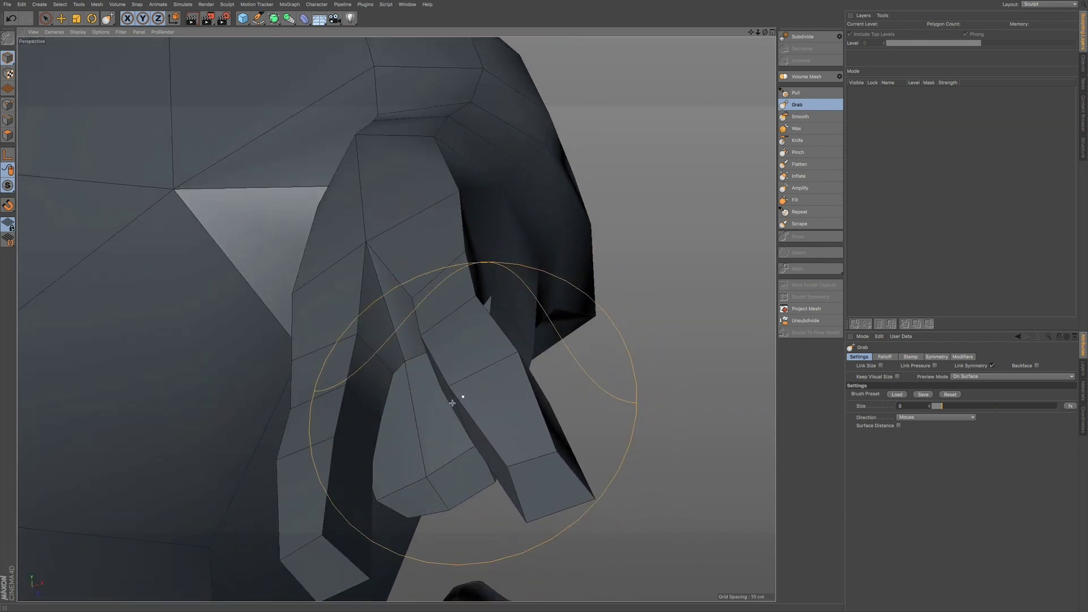
Step: Pull the remaining finger and thumb points into a more natural hand shape with the Grab brush
{"action": "mouse_move", "coordinate": [351, 401]}
{"action": "left_mouse_down"}
{"action": "mouse_move", "coordinate": [331, 380]}
{"action": "mouse_move", "coordinate": [404, 419]}
{"action": "left_mouse_up"}
{"action": "left_click_drag", "start_coordinate": [296, 383], "coordinate": [326, 394]}
{"action": "mouse_move", "coordinate": [327, 449]}
{"action": "left_mouse_down", "text": "alt"}
{"action": "mouse_move", "coordinate": [239, 414]}
{"action": "mouse_move", "coordinate": [397, 392]}
{"action": "mouse_move", "coordinate": [351, 413]}
{"action": "mouse_move", "coordinate": [391, 371]}
{"action": "left_mouse_up", "text": "alt"}
{"action": "mouse_move", "coordinate": [439, 323]}
{"action": "left_mouse_down"}
{"action": "mouse_move", "coordinate": [430, 321]}
{"action": "mouse_move", "coordinate": [454, 289]}
{"action": "mouse_move", "coordinate": [501, 286]}
{"action": "left_mouse_up"}
{"action": "mouse_move", "coordinate": [447, 477]}
{"action": "left_mouse_down"}
{"action": "mouse_move", "coordinate": [454, 471]}
{"action": "mouse_move", "coordinate": [440, 459]}
{"action": "left_mouse_up"}
{"action": "right_click_drag", "start_coordinate": [412, 435], "coordinate": [481, 418], "text": "alt"}
{"action": "mouse_move", "coordinate": [420, 433]}
{"action": "left_mouse_down", "text": "alt"}
{"action": "mouse_move", "coordinate": [483, 401]}
{"action": "mouse_move", "coordinate": [488, 385]}
{"action": "left_mouse_up", "text": "alt"}
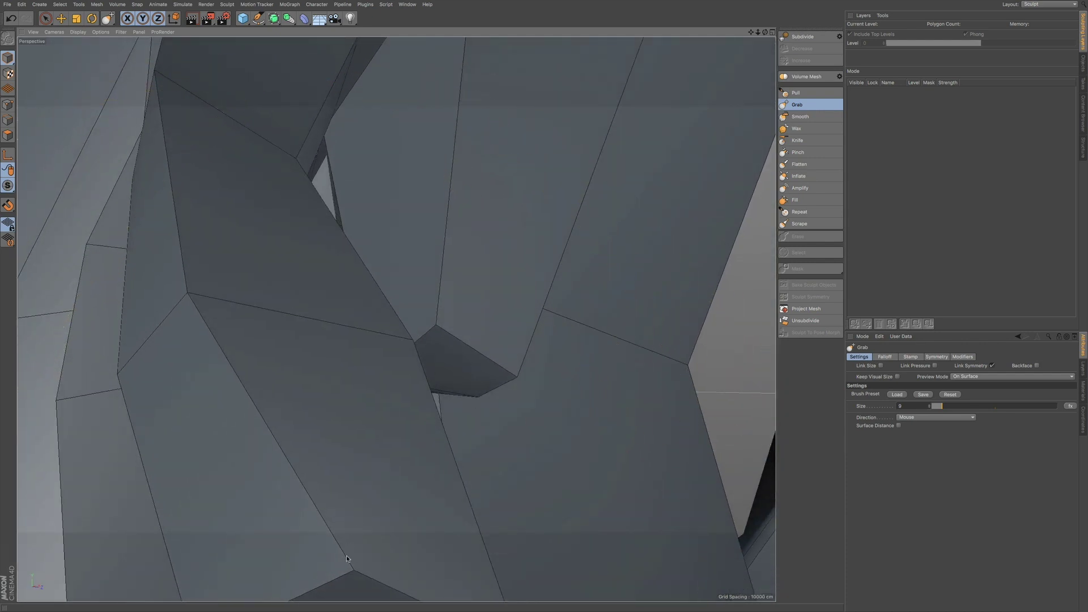
Step: Examine the reshaped hands, the arms and the overall body proportions from the front and side
{"action": "mouse_move", "coordinate": [367, 474]}
{"action": "right_mouse_down", "text": "alt"}
{"action": "mouse_move", "coordinate": [287, 507]}
{"action": "mouse_move", "coordinate": [203, 571]}
{"action": "right_mouse_up", "text": "alt"}
{"action": "left_click_drag", "start_coordinate": [377, 404], "coordinate": [485, 414], "text": "alt"}
{"action": "right_click_drag", "start_coordinate": [361, 337], "coordinate": [263, 376], "text": "alt"}
{"action": "mouse_move", "coordinate": [262, 377]}
{"action": "left_mouse_down", "text": "alt"}
{"action": "mouse_move", "coordinate": [382, 326]}
{"action": "mouse_move", "coordinate": [393, 400]}
{"action": "left_mouse_up", "text": "alt"}
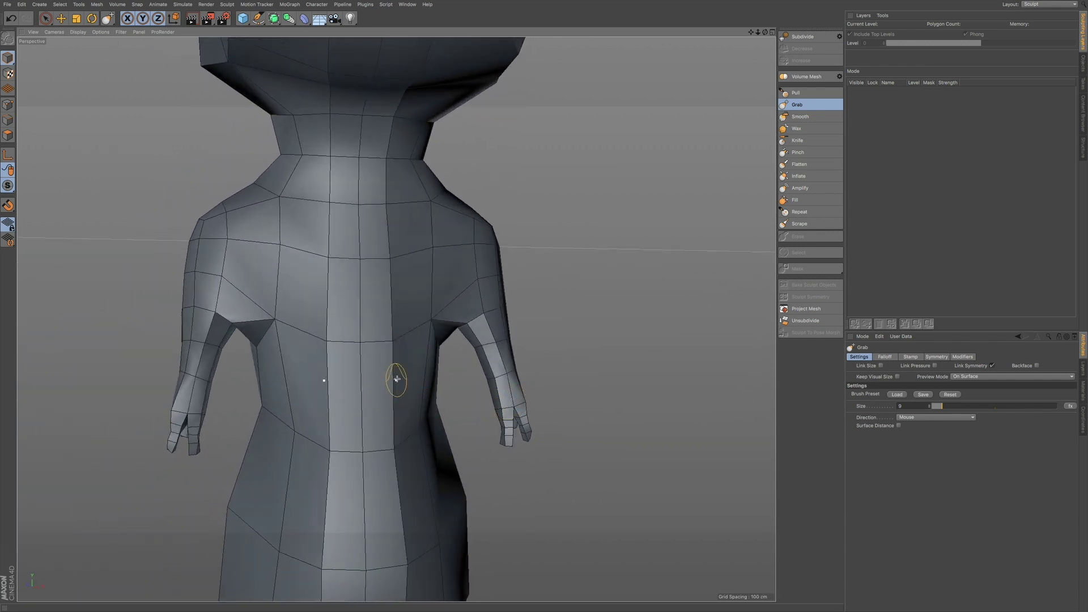
{"action": "right_click_drag", "start_coordinate": [377, 342], "coordinate": [366, 352], "text": "alt"}
{"action": "middle_click_drag", "start_coordinate": [399, 300], "coordinate": [389, 432], "text": "alt"}
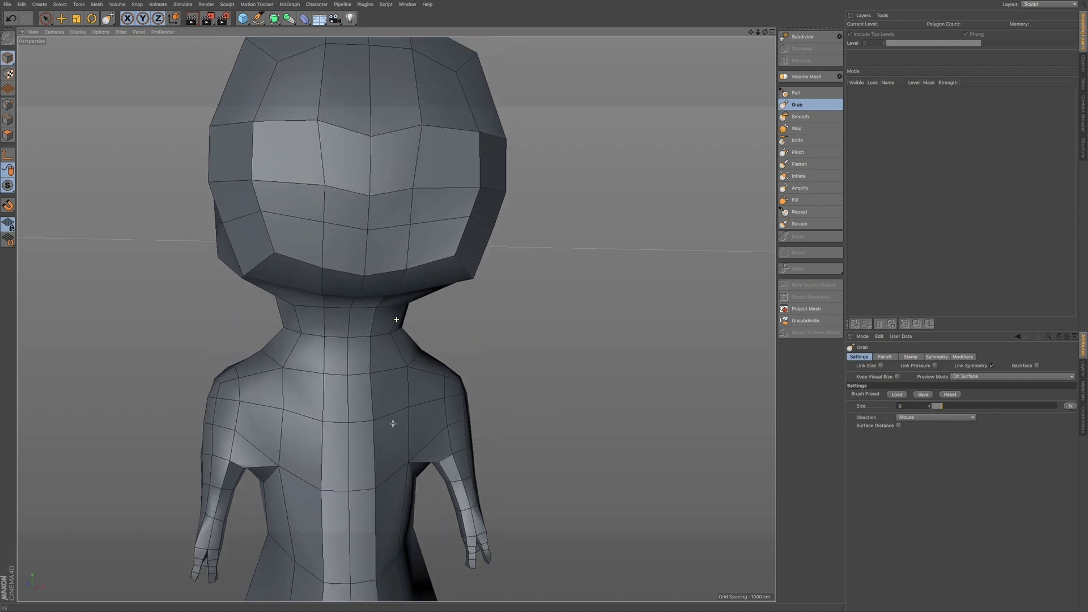
{"action": "left_click_drag", "start_coordinate": [367, 381], "coordinate": [422, 422], "text": "alt"}
{"action": "mouse_move", "coordinate": [422, 423]}
{"action": "right_mouse_down", "text": "alt"}
{"action": "mouse_move", "coordinate": [407, 415]}
{"action": "mouse_move", "coordinate": [410, 430]}
{"action": "right_mouse_up", "text": "alt"}
{"action": "middle_click_drag", "start_coordinate": [410, 390], "coordinate": [411, 436], "text": "alt"}
{"action": "left_click_drag", "start_coordinate": [410, 421], "coordinate": [351, 351], "text": "alt"}
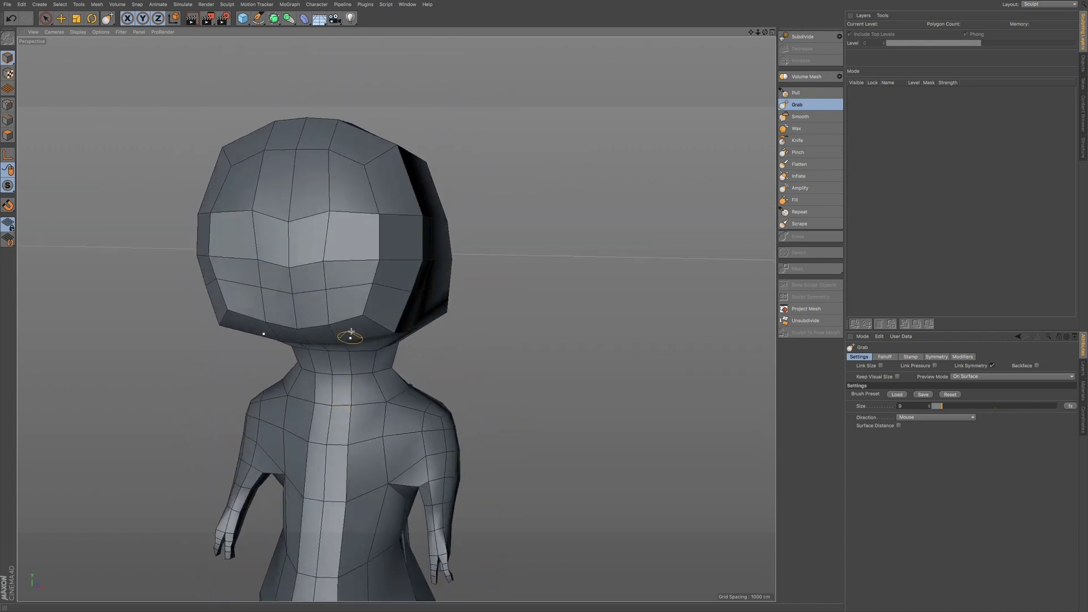
Step: Move the brow-line points on the front of the head slightly upward on both sides with the Grab brush
{"action": "mouse_move", "coordinate": [342, 267]}
{"action": "right_mouse_down", "text": "alt"}
{"action": "mouse_move", "coordinate": [345, 250]}
{"action": "mouse_move", "coordinate": [347, 268]}
{"action": "right_mouse_up", "text": "alt"}
{"action": "middle_click_drag", "start_coordinate": [363, 264], "coordinate": [396, 315], "text": "alt"}
{"action": "right_click_drag", "start_coordinate": [382, 317], "coordinate": [452, 306], "text": "alt"}
{"action": "left_click_drag", "start_coordinate": [389, 329], "coordinate": [442, 317], "text": "alt"}
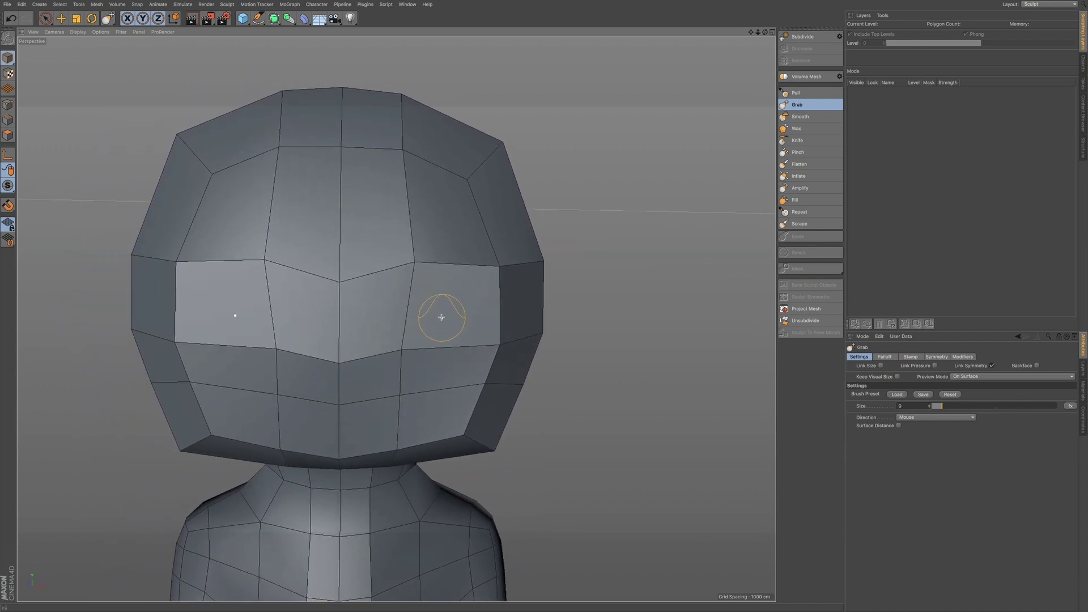
{"action": "right_click_drag", "start_coordinate": [429, 315], "coordinate": [424, 316], "text": "alt"}
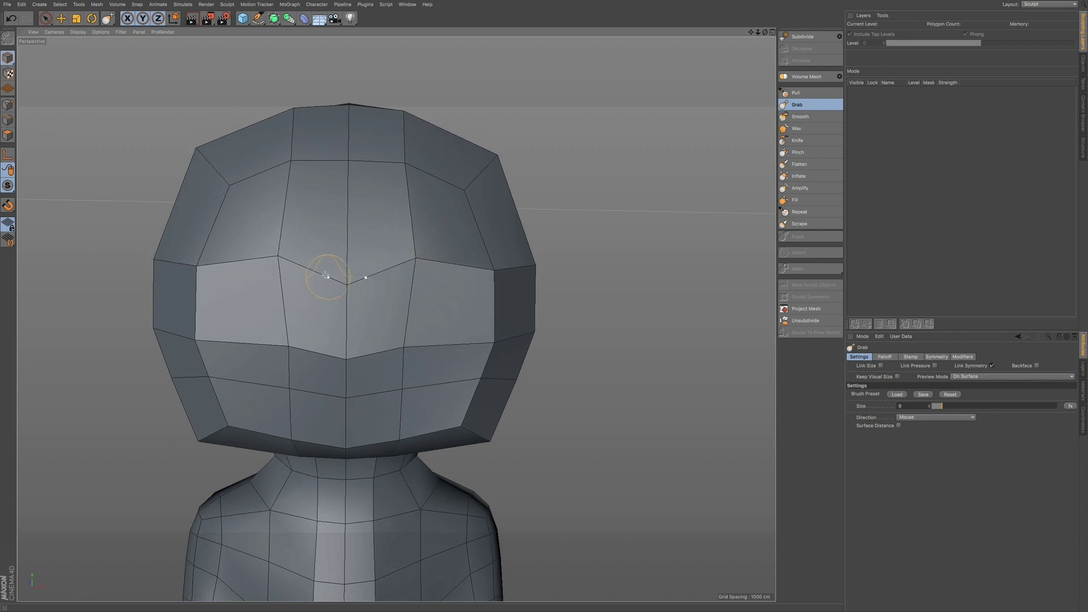
{"action": "left_click_drag", "start_coordinate": [284, 256], "coordinate": [278, 265]}
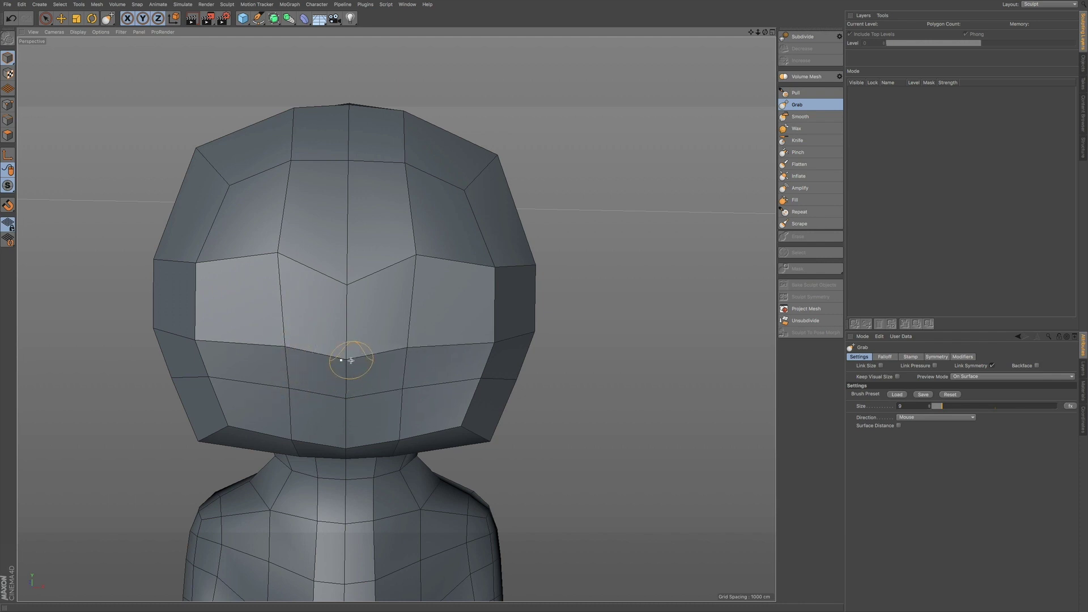
Step: Nudge the center and inner vertices of the brow line upward with the Grab brush
{"action": "left_click_drag", "start_coordinate": [345, 291], "coordinate": [342, 285]}
{"action": "left_click_drag", "start_coordinate": [278, 260], "coordinate": [278, 256]}
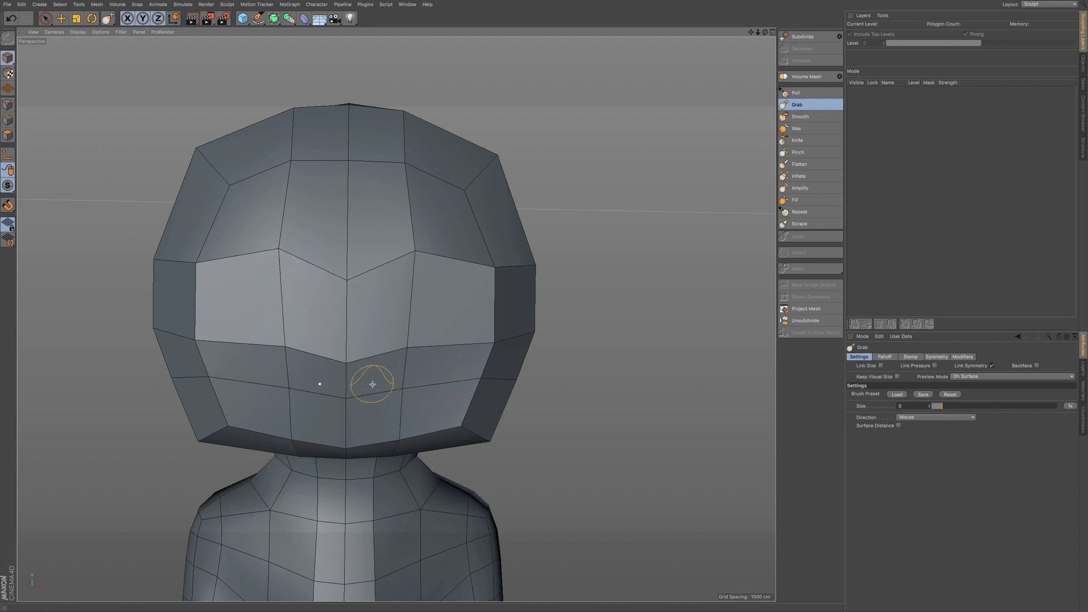
{"action": "key", "text": "ctrl+z"}
Step: Switch the workspace layout from Sculpt to Model
{"action": "left_click", "coordinate": [1042, 6]}
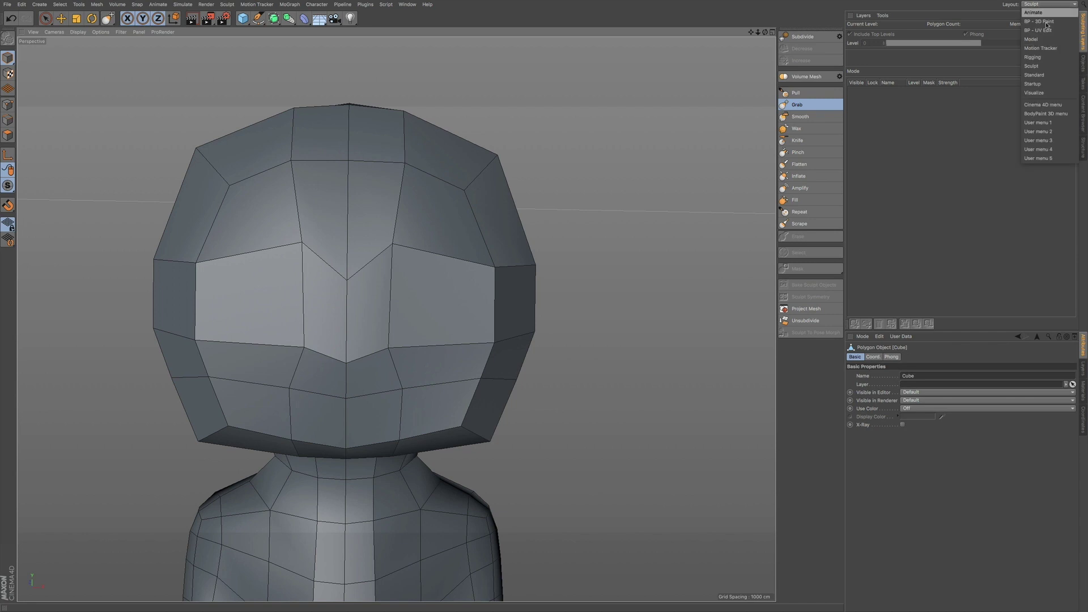
{"action": "left_click", "coordinate": [1042, 45]}
{"action": "left_click", "coordinate": [1043, 4]}
{"action": "left_click", "coordinate": [1043, 41]}
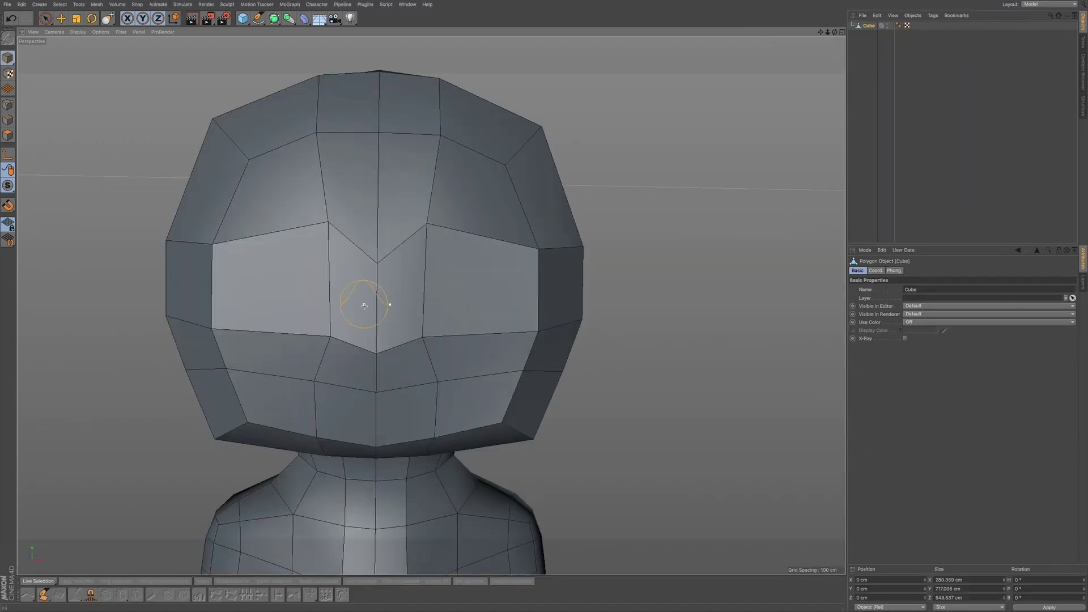
Step: Live-select the lower-face polygons from just below the eye band down to the chin, across both sides of the head
{"action": "left_click", "coordinate": [14, 137]}
{"action": "left_click", "coordinate": [45, 18]}
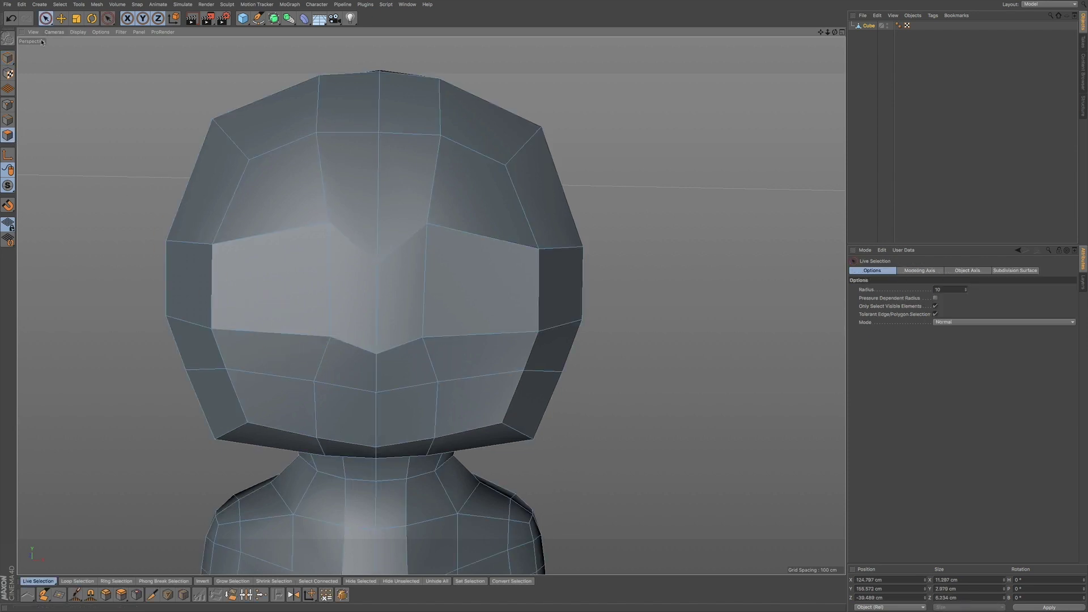
{"action": "left_click", "coordinate": [325, 323]}
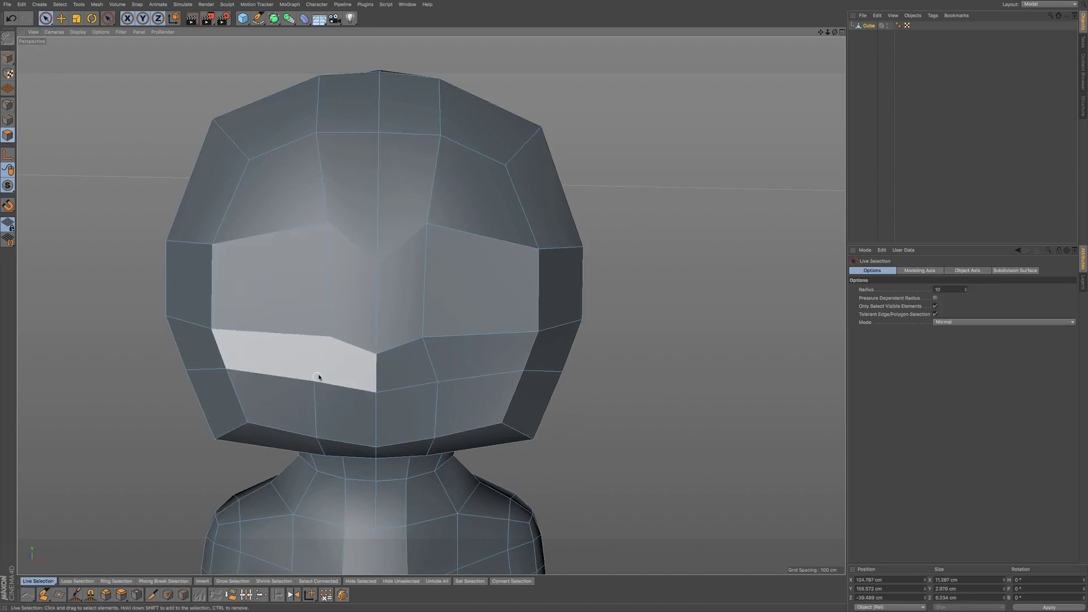
{"action": "mouse_move", "coordinate": [324, 370]}
{"action": "left_mouse_down"}
{"action": "mouse_move", "coordinate": [245, 352]}
{"action": "mouse_move", "coordinate": [219, 376]}
{"action": "mouse_move", "coordinate": [352, 443]}
{"action": "left_mouse_up"}
{"action": "mouse_move", "coordinate": [395, 392]}
{"action": "left_mouse_down"}
{"action": "mouse_move", "coordinate": [498, 359]}
{"action": "mouse_move", "coordinate": [482, 405]}
{"action": "mouse_move", "coordinate": [454, 437]}
{"action": "mouse_move", "coordinate": [448, 424]}
{"action": "left_mouse_up"}
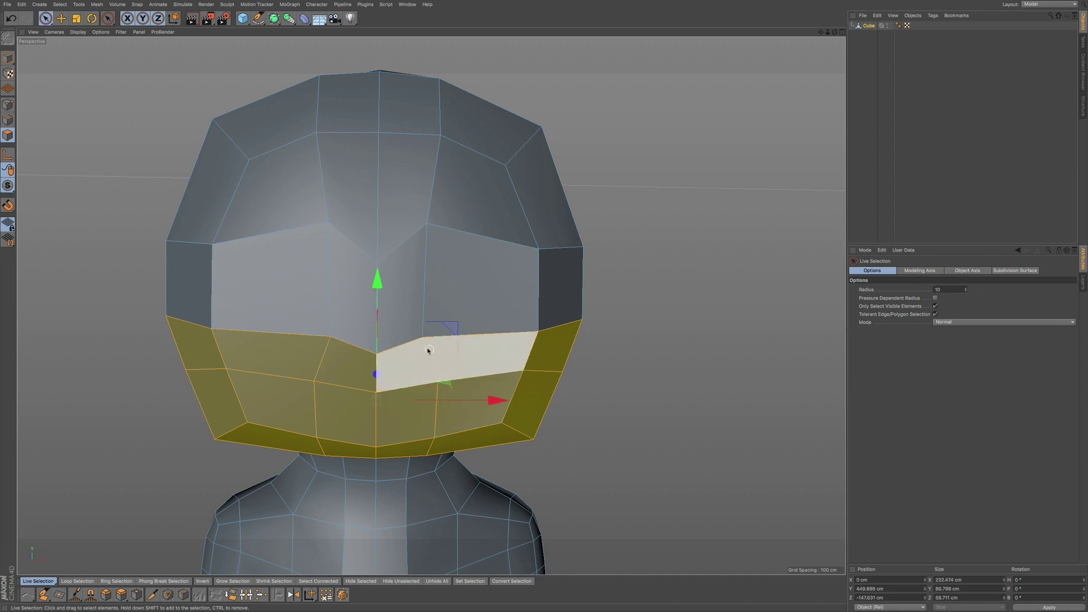
Step: Inset the selected lower-face polygons as one group with Extrude Inner, Preserve Groups enabled and an 8 cm offset
{"action": "key", "text": "i"}
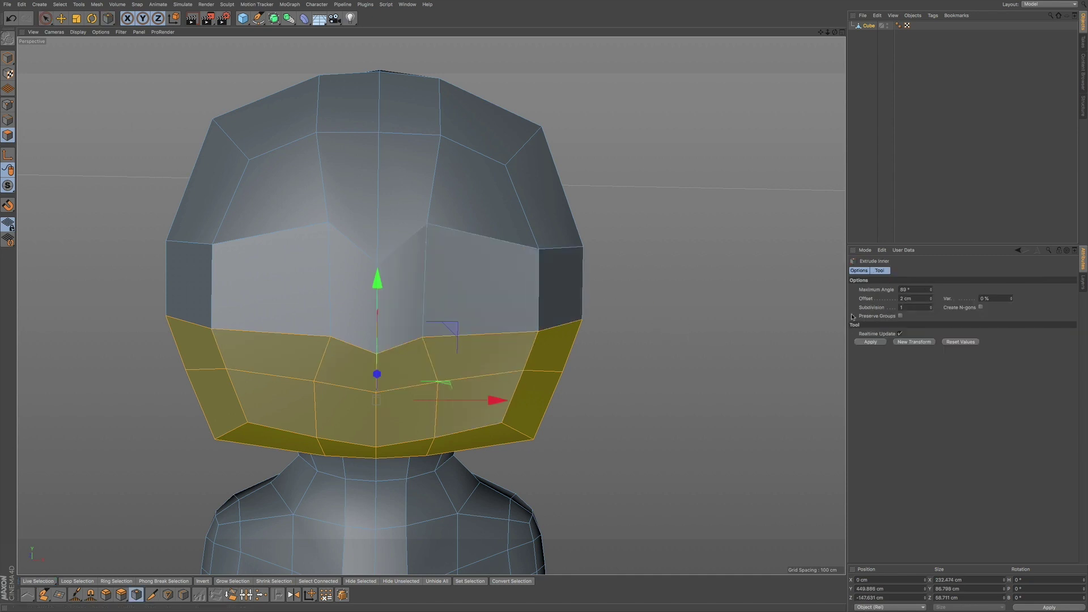
{"action": "left_click", "coordinate": [900, 316]}
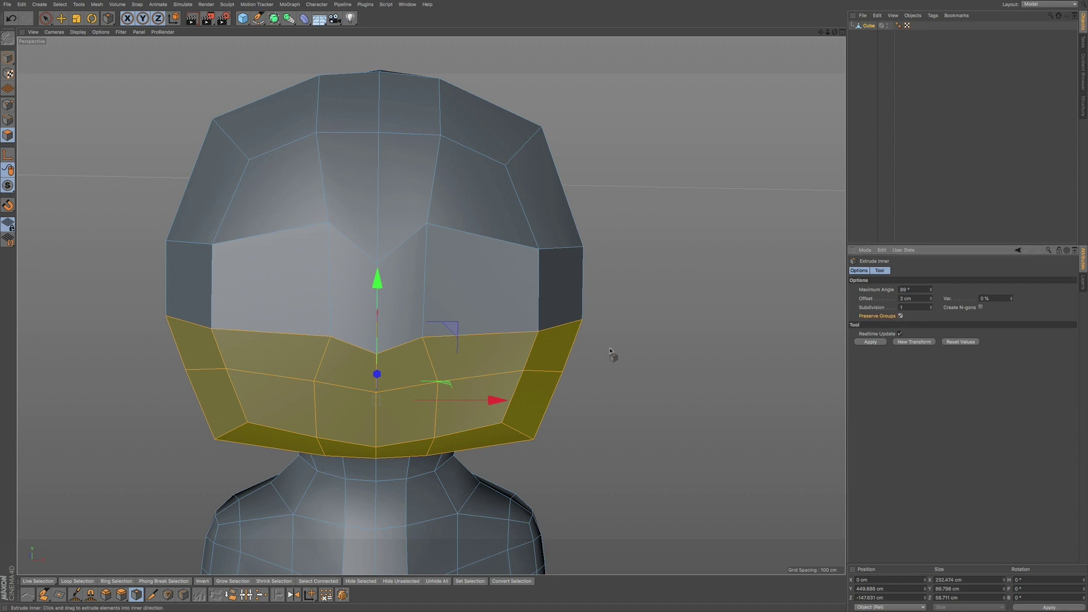
{"action": "left_click_drag", "start_coordinate": [632, 370], "coordinate": [627, 368]}
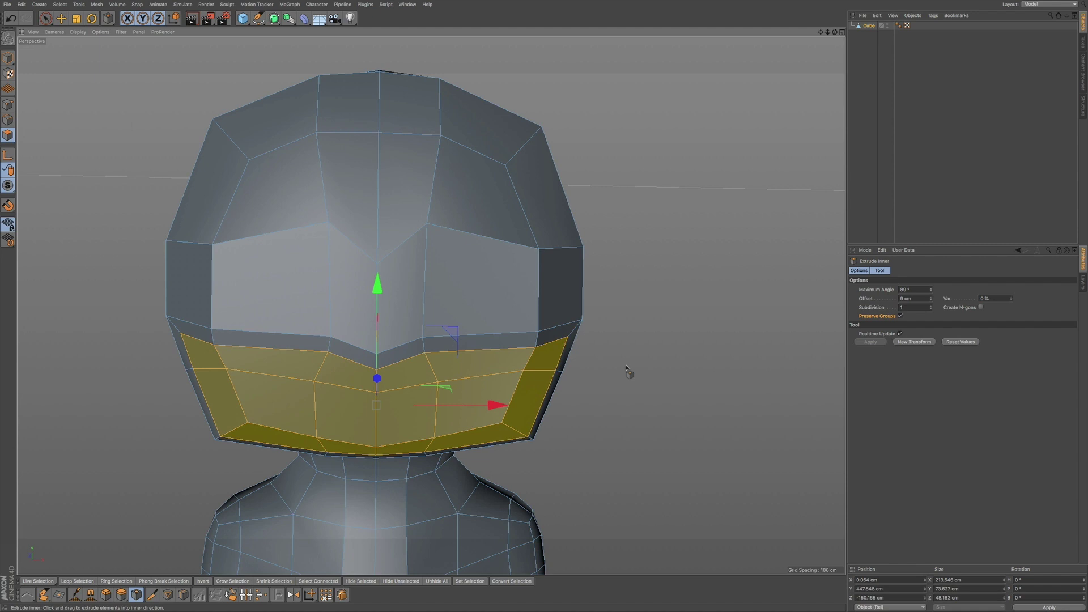
{"action": "left_click_drag", "start_coordinate": [626, 368], "coordinate": [632, 372]}
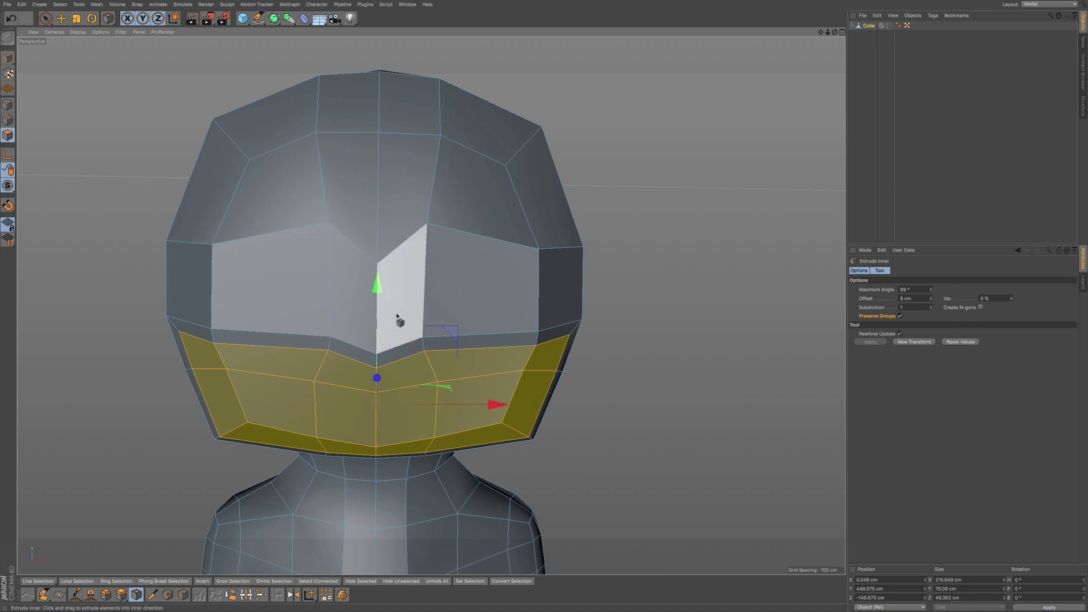
Step: Return to whole-object mode and switch the workspace layout back to Sculpt
{"action": "left_click_drag", "start_coordinate": [355, 347], "coordinate": [398, 301], "text": "alt"}
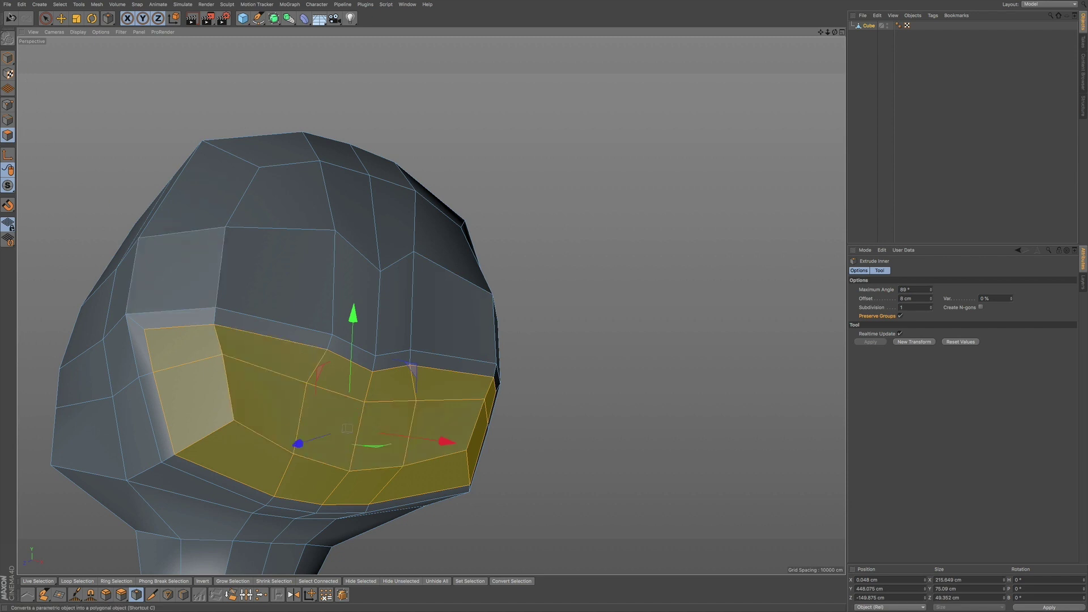
{"action": "left_click", "coordinate": [45, 19]}
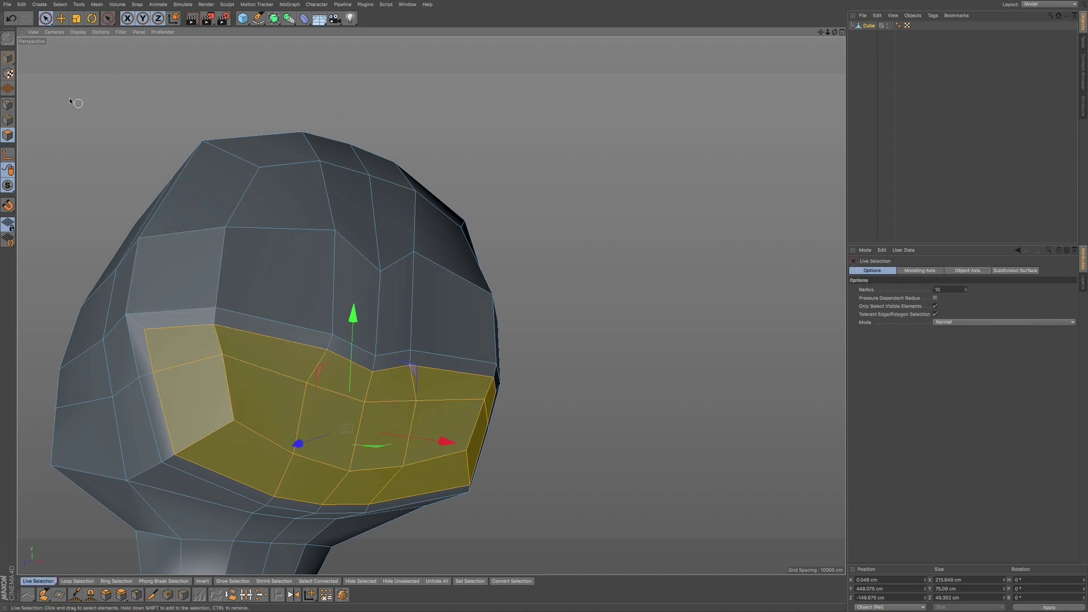
{"action": "left_click", "coordinate": [7, 58]}
{"action": "left_click", "coordinate": [1050, 5]}
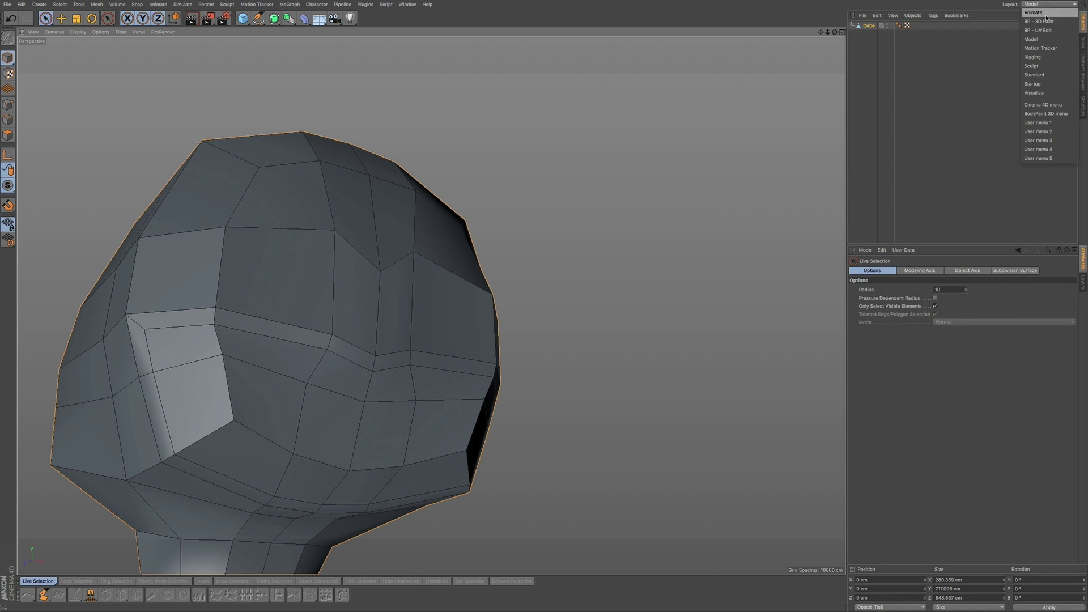
{"action": "left_click", "coordinate": [1033, 66]}
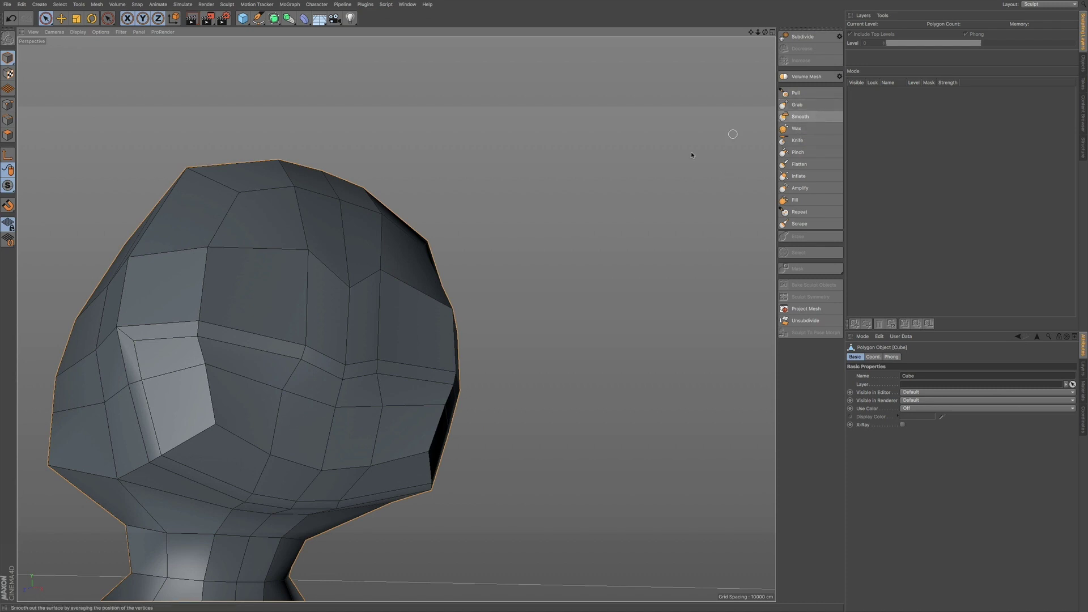
Step: Smooth the newly inset edges around the cheek, mouth area and jaw with the Smooth brush
{"action": "left_click", "coordinate": [815, 117]}
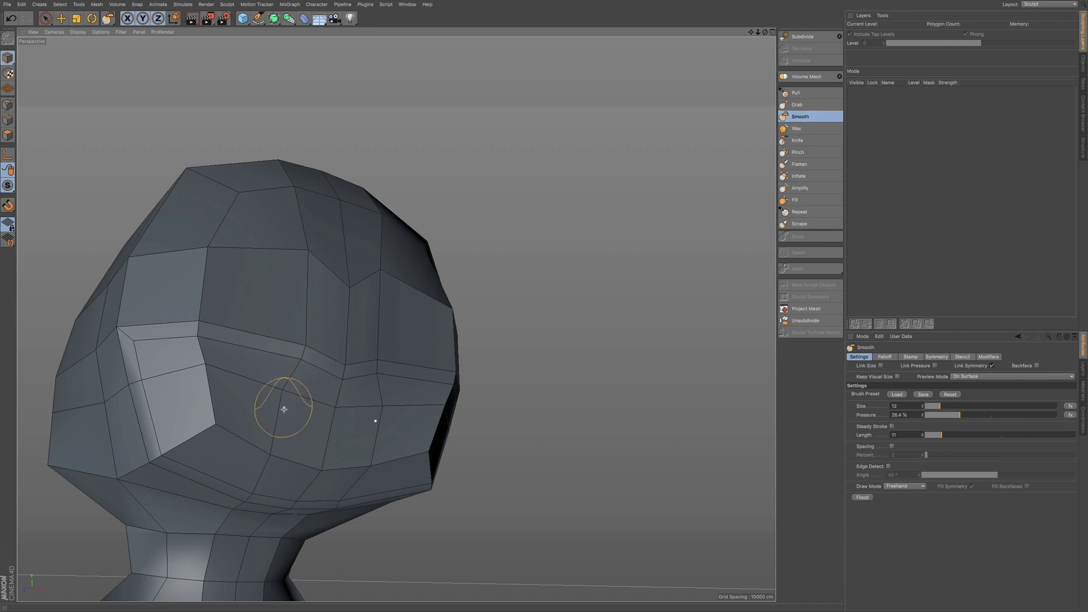
{"action": "left_click_drag", "start_coordinate": [260, 405], "coordinate": [234, 441], "text": "alt"}
{"action": "mouse_move", "coordinate": [249, 396]}
{"action": "left_mouse_down", "text": "alt"}
{"action": "mouse_move", "coordinate": [257, 396]}
{"action": "mouse_move", "coordinate": [206, 429]}
{"action": "left_mouse_up", "text": "alt"}
{"action": "left_click_drag", "start_coordinate": [191, 388], "coordinate": [180, 345]}
{"action": "mouse_move", "coordinate": [152, 391]}
{"action": "left_mouse_down"}
{"action": "mouse_move", "coordinate": [184, 450]}
{"action": "mouse_move", "coordinate": [299, 459]}
{"action": "left_mouse_up"}
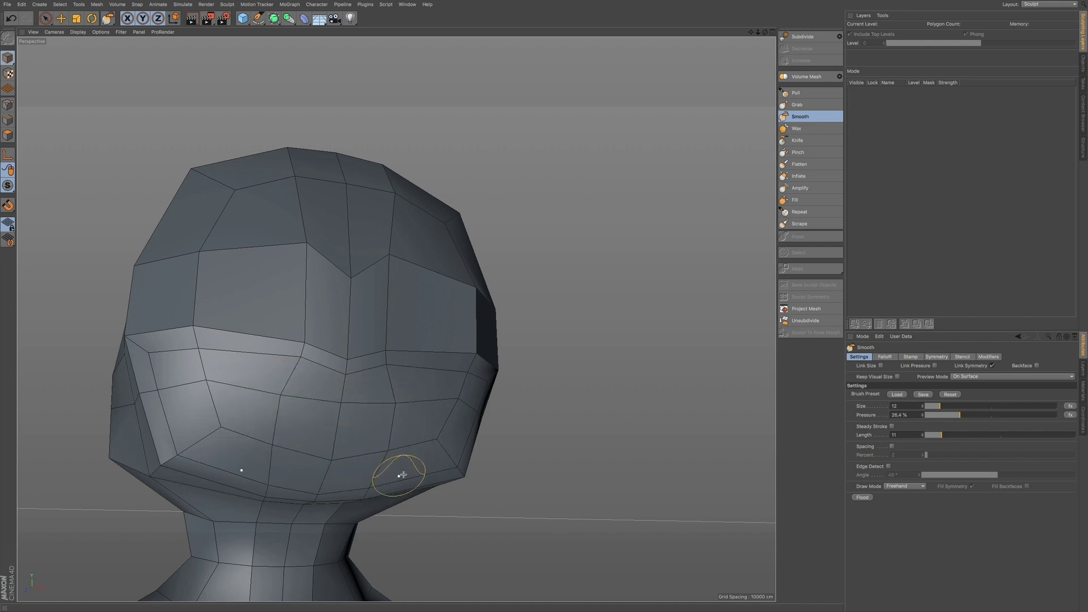
{"action": "left_click_drag", "start_coordinate": [445, 428], "coordinate": [406, 440], "text": "alt"}
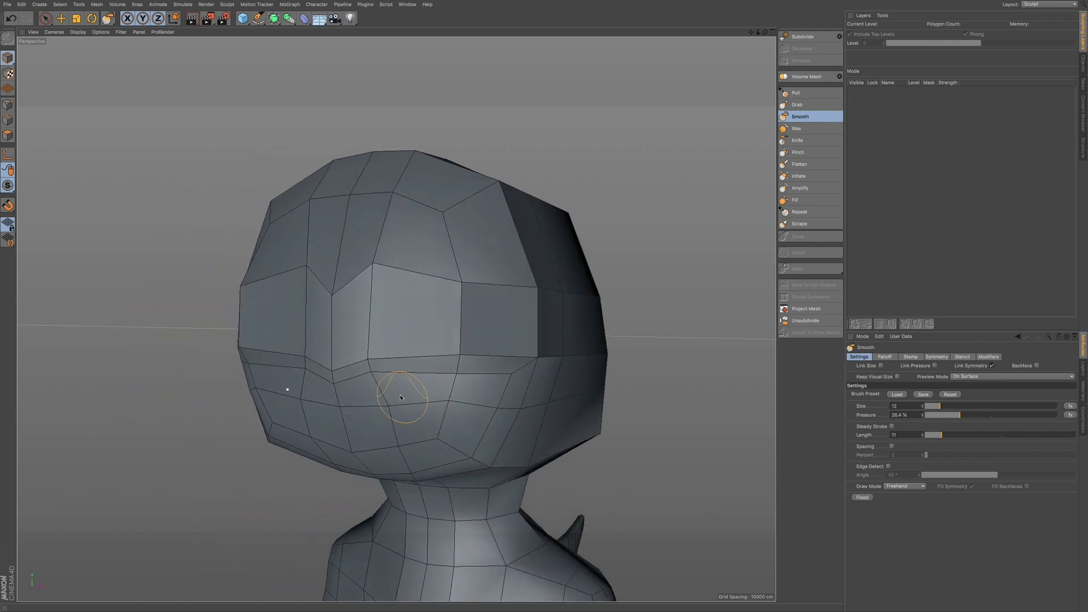
{"action": "left_click_drag", "start_coordinate": [414, 416], "coordinate": [487, 445], "text": "alt"}
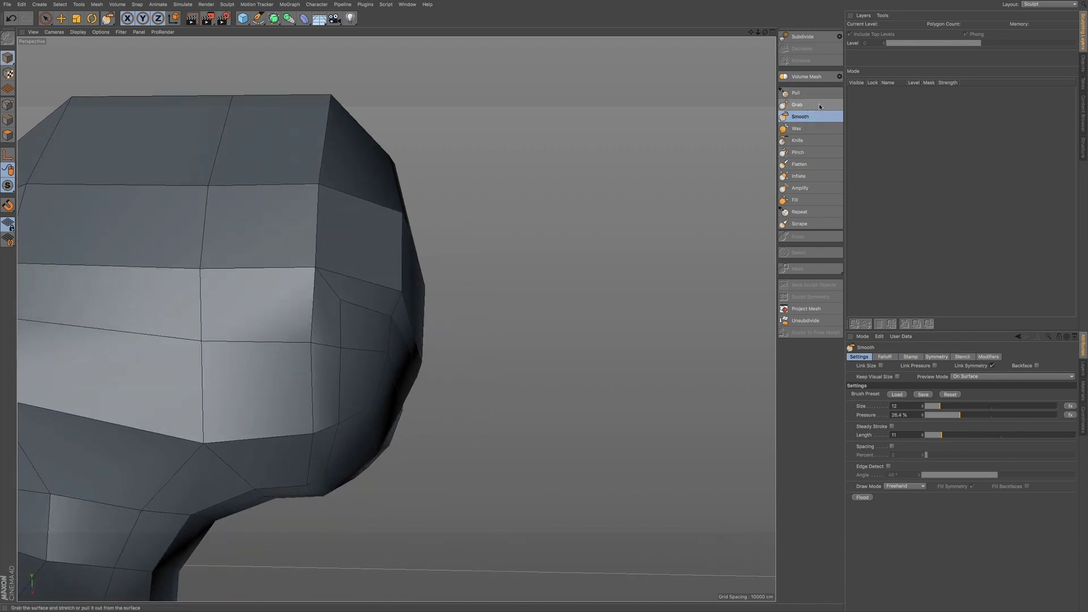
Step: Enlarge the Grab brush to about 49 and push the underside of the jaw upward and inward
{"action": "left_click", "coordinate": [811, 106]}
{"action": "left_click_drag", "start_coordinate": [389, 448], "coordinate": [604, 331], "text": "alt"}
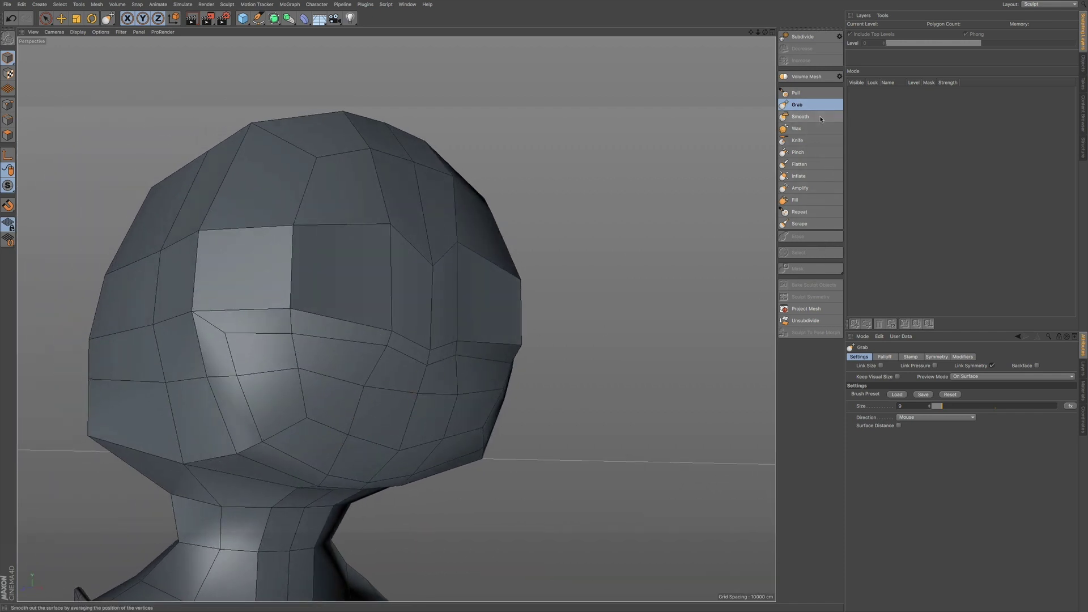
{"action": "left_click_drag", "start_coordinate": [965, 405], "coordinate": [986, 407]}
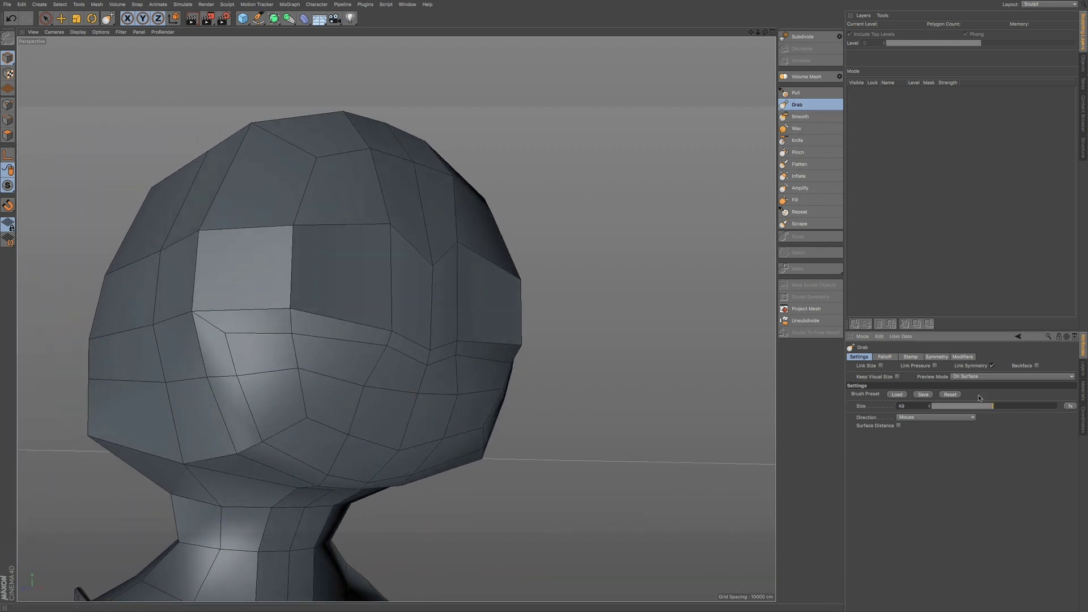
{"action": "scroll", "coordinate": [389, 450], "scroll_direction": "up", "scroll_amount": 5}
{"action": "mouse_move", "coordinate": [365, 485]}
{"action": "left_mouse_down"}
{"action": "mouse_move", "coordinate": [371, 461]}
{"action": "mouse_move", "coordinate": [301, 457]}
{"action": "mouse_move", "coordinate": [339, 437]}
{"action": "mouse_move", "coordinate": [337, 455]}
{"action": "mouse_move", "coordinate": [288, 449]}
{"action": "mouse_move", "coordinate": [311, 455]}
{"action": "mouse_move", "coordinate": [311, 437]}
{"action": "left_mouse_up"}
Step: Examine the shape of the jaw, chin and cheeks from the front, profile and three-quarter views
{"action": "left_click_drag", "start_coordinate": [407, 418], "coordinate": [452, 407], "text": "alt"}
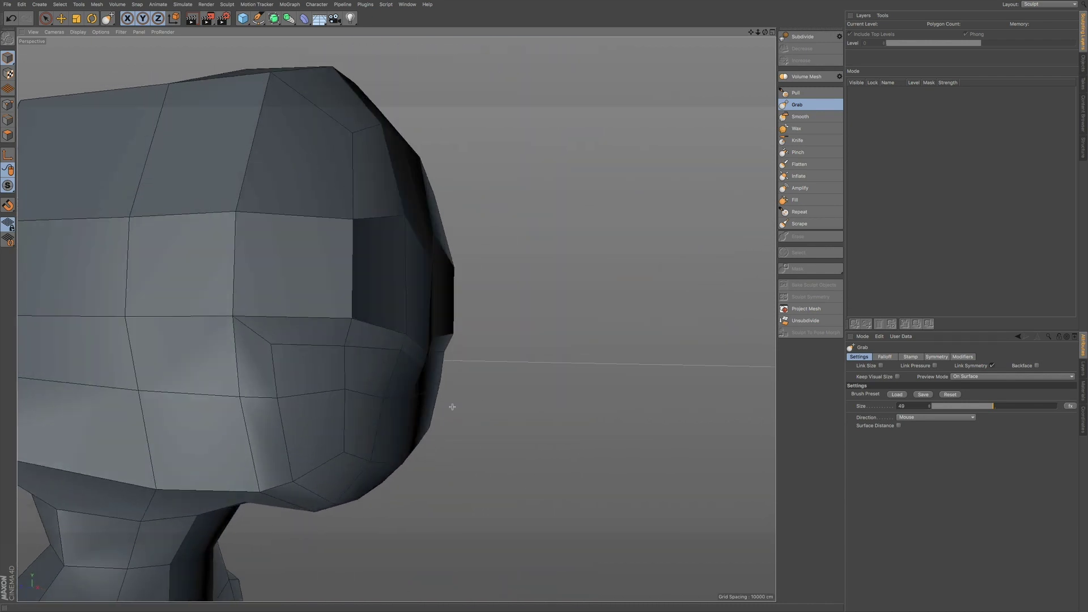
{"action": "left_click_drag", "start_coordinate": [398, 436], "coordinate": [268, 370], "text": "alt"}
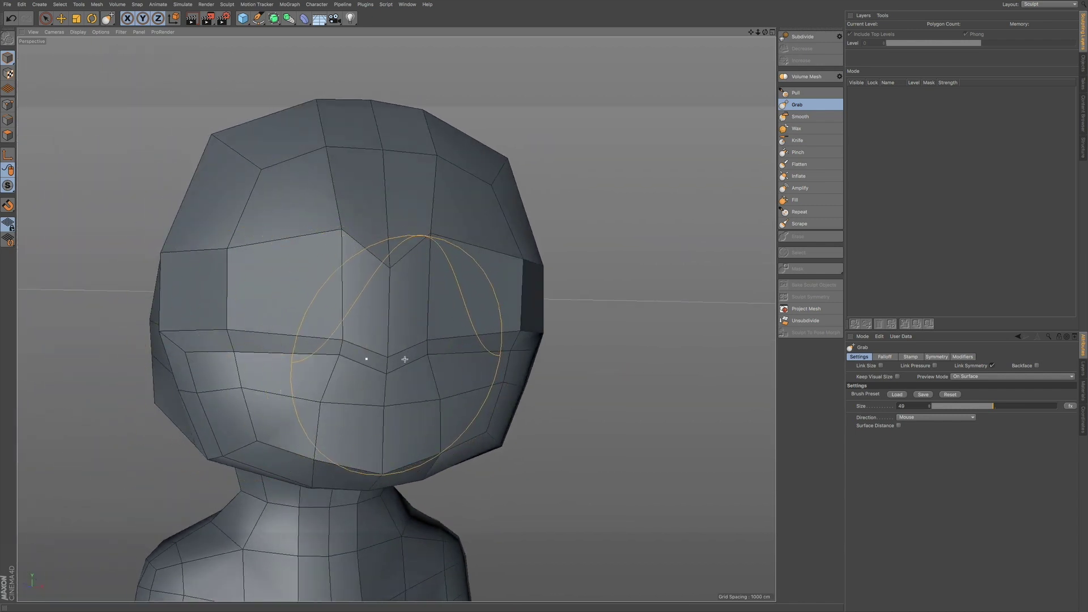
{"action": "left_click_drag", "start_coordinate": [402, 358], "coordinate": [363, 355], "text": "alt"}
{"action": "mouse_move", "coordinate": [460, 442]}
{"action": "left_mouse_down", "text": "alt"}
{"action": "mouse_move", "coordinate": [396, 442]}
{"action": "mouse_move", "coordinate": [356, 508]}
{"action": "left_mouse_up", "text": "alt"}
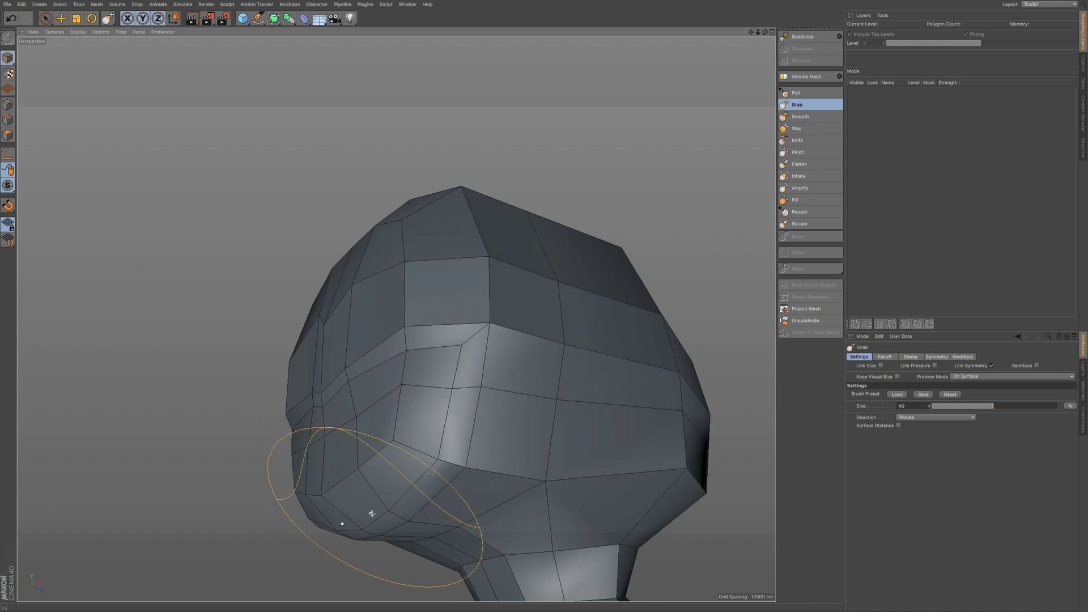
{"action": "left_click_drag", "start_coordinate": [415, 481], "coordinate": [406, 476], "text": "alt"}
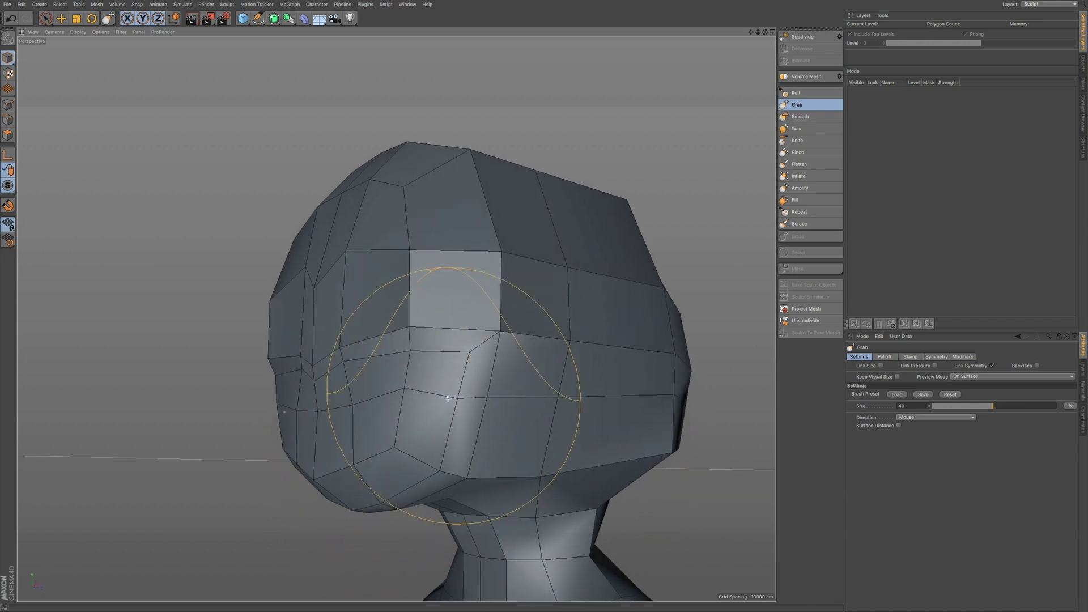
{"action": "mouse_move", "coordinate": [413, 413]}
{"action": "left_mouse_down", "text": "alt"}
{"action": "mouse_move", "coordinate": [463, 431]}
{"action": "mouse_move", "coordinate": [382, 425]}
{"action": "mouse_move", "coordinate": [392, 424]}
{"action": "left_mouse_up", "text": "alt"}
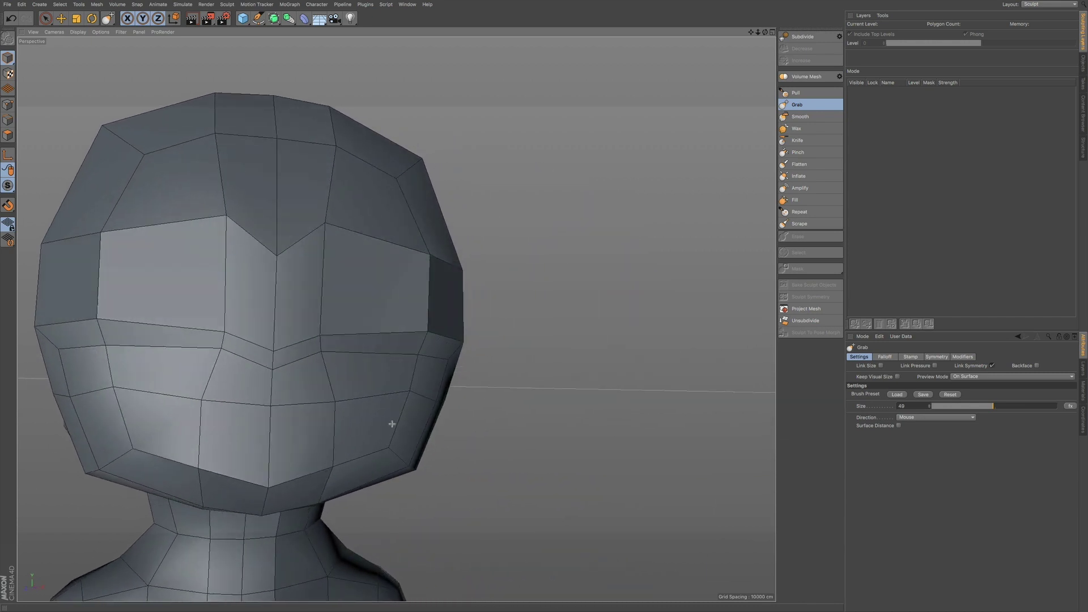
{"action": "left_click_drag", "start_coordinate": [320, 424], "coordinate": [427, 417], "text": "alt"}
{"action": "left_click_drag", "start_coordinate": [272, 454], "coordinate": [326, 460], "text": "alt"}
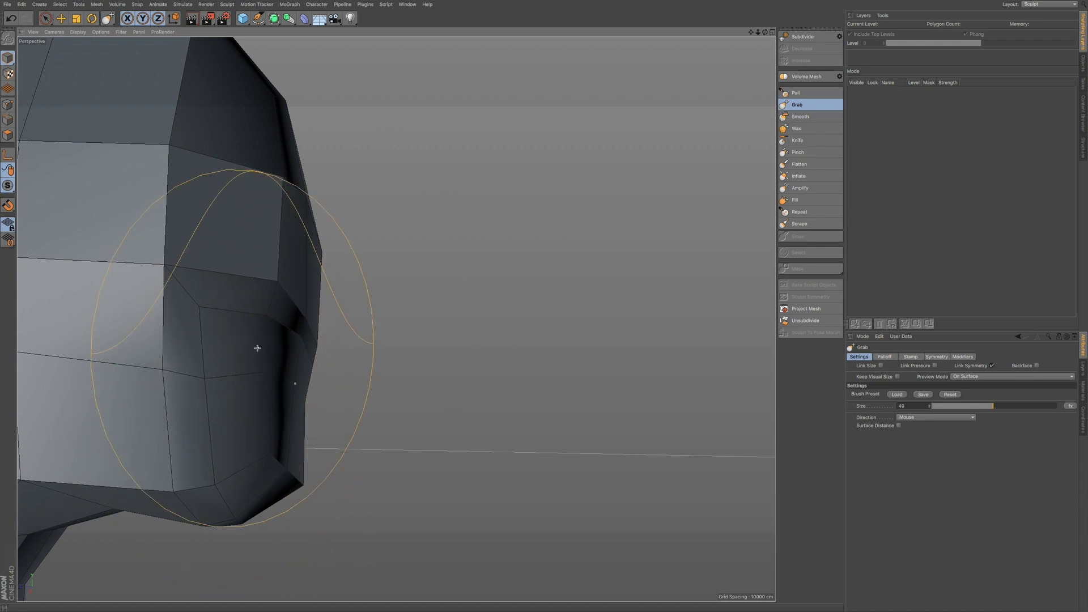
{"action": "left_click_drag", "start_coordinate": [257, 348], "coordinate": [294, 357], "text": "alt"}
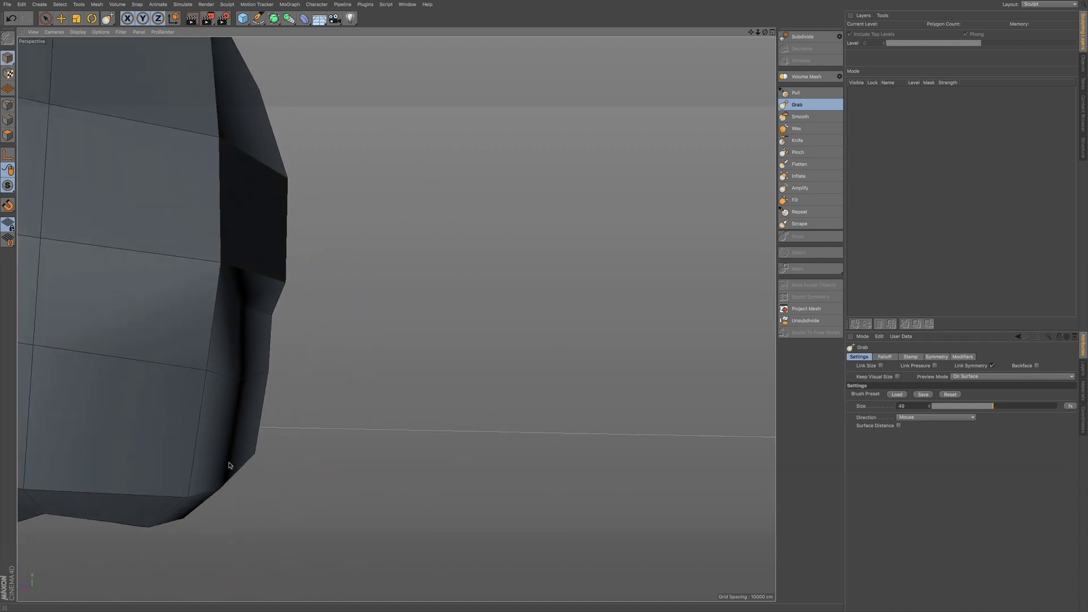
{"action": "mouse_move", "coordinate": [238, 454]}
{"action": "left_mouse_down", "text": "alt"}
{"action": "mouse_move", "coordinate": [243, 469]}
{"action": "mouse_move", "coordinate": [337, 452]}
{"action": "mouse_move", "coordinate": [390, 356]}
{"action": "left_mouse_up", "text": "alt"}
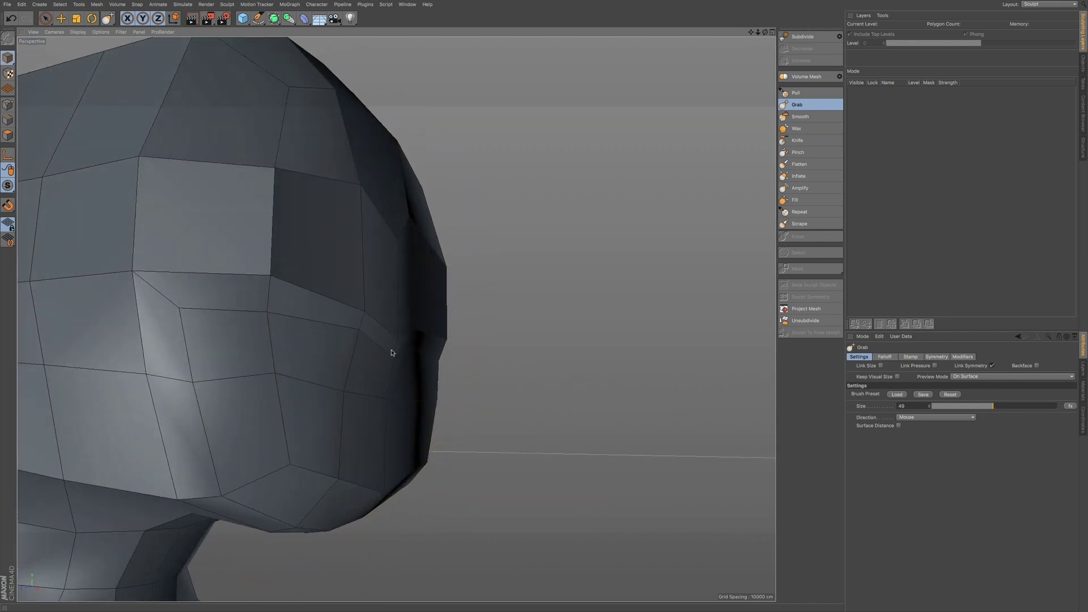
{"action": "left_click_drag", "start_coordinate": [280, 379], "coordinate": [338, 399], "text": "alt"}
Step: Adjust the cheek and chin contours with the large Grab brush to refine the lower face
{"action": "left_click_drag", "start_coordinate": [225, 360], "coordinate": [250, 376]}
{"action": "right_click_drag", "start_coordinate": [404, 350], "coordinate": [337, 360], "text": "alt"}
{"action": "mouse_move", "coordinate": [412, 346]}
{"action": "left_mouse_down", "text": "alt"}
{"action": "mouse_move", "coordinate": [357, 357]}
{"action": "mouse_move", "coordinate": [384, 359]}
{"action": "mouse_move", "coordinate": [369, 365]}
{"action": "left_mouse_up", "text": "alt"}
{"action": "left_click_drag", "start_coordinate": [353, 441], "coordinate": [311, 445]}
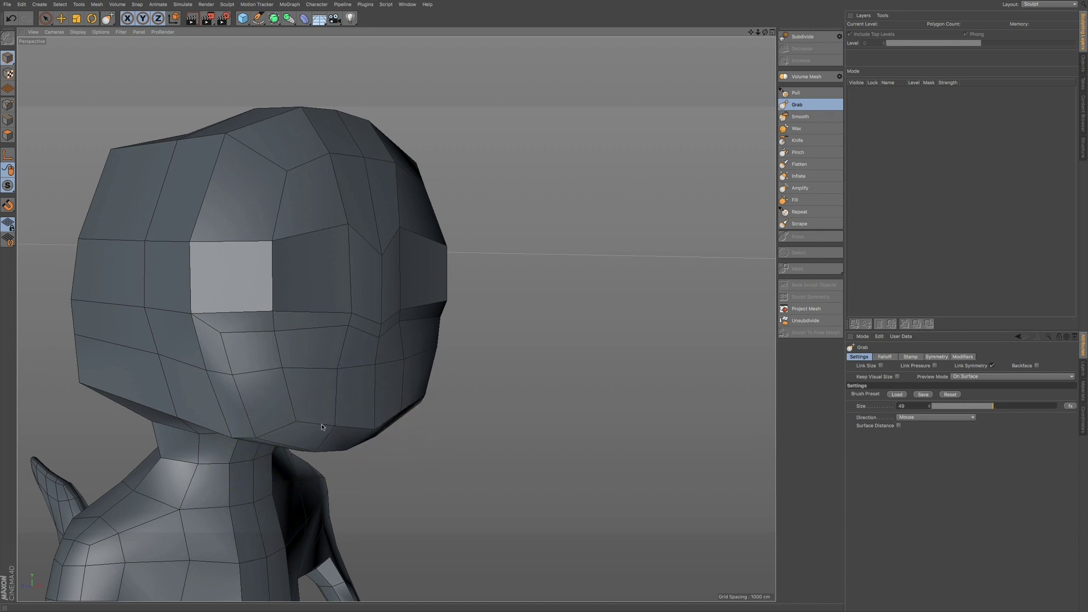
{"action": "left_click_drag", "start_coordinate": [380, 374], "coordinate": [397, 374], "text": "alt"}
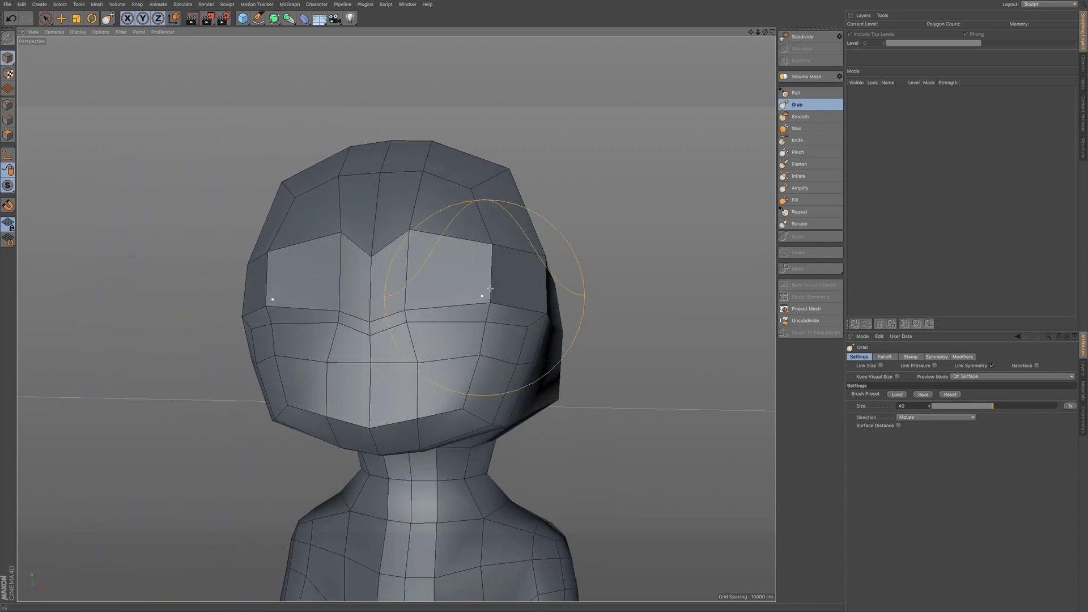
Step: Smooth the outer edges of the eye area with the Smooth brush
{"action": "left_click", "coordinate": [801, 117]}
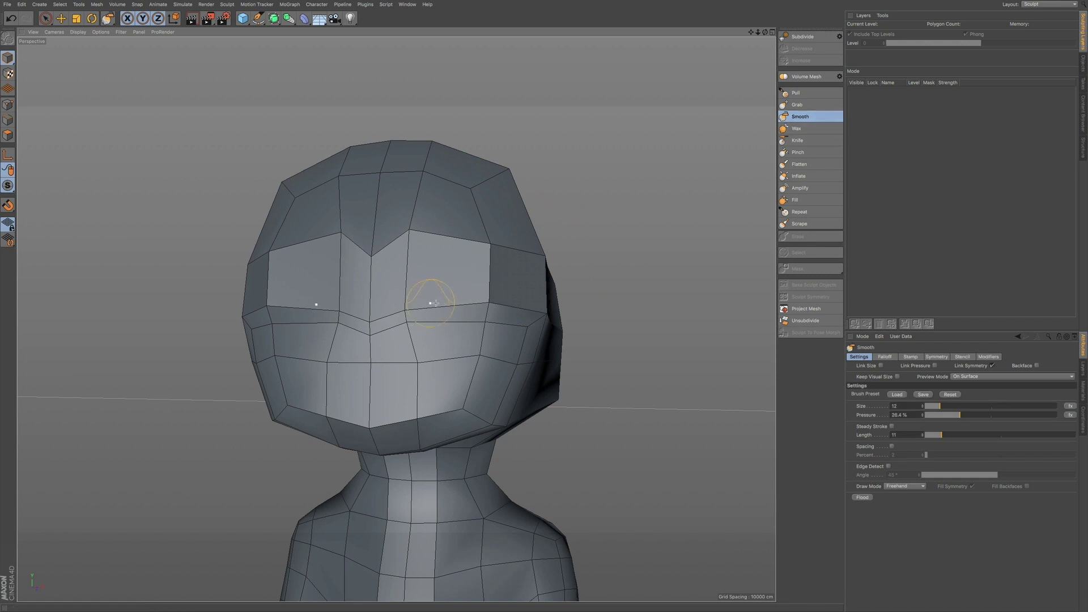
{"action": "left_click_drag", "start_coordinate": [470, 304], "coordinate": [485, 306]}
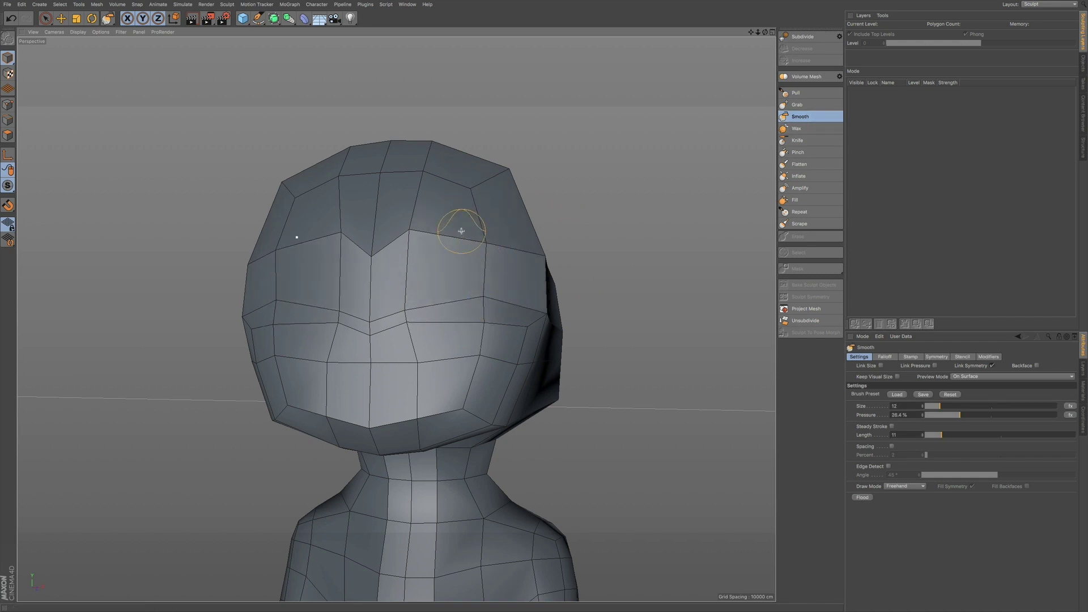
{"action": "mouse_move", "coordinate": [516, 282]}
{"action": "left_mouse_down", "text": "alt"}
{"action": "mouse_move", "coordinate": [515, 304]}
{"action": "mouse_move", "coordinate": [493, 303]}
{"action": "left_mouse_up", "text": "alt"}
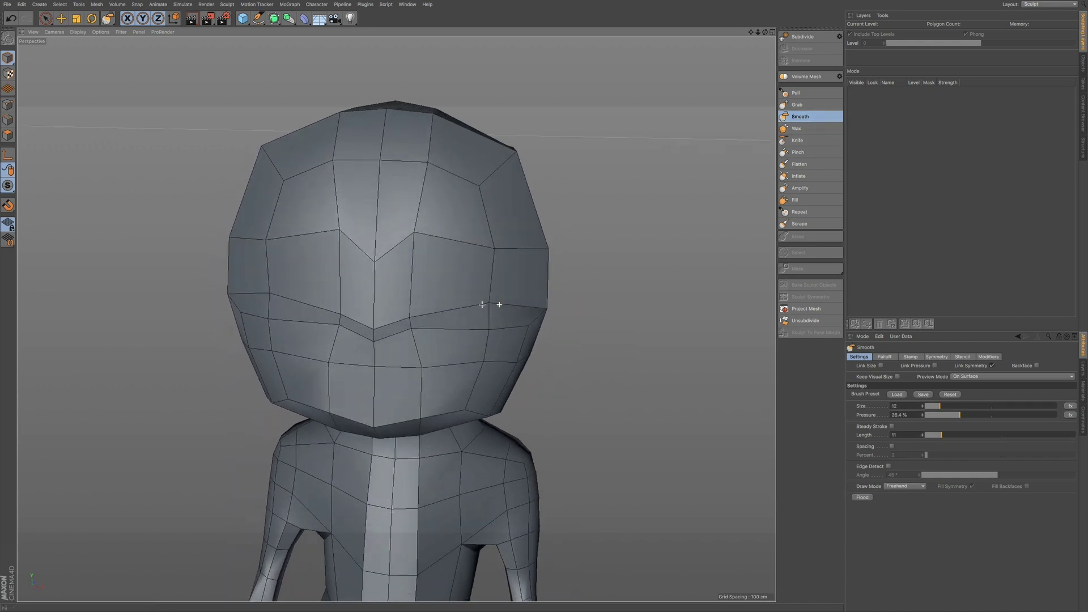
Step: Lift the upper forehead and brow vertices slightly with the large Grab brush
{"action": "left_click", "coordinate": [801, 106]}
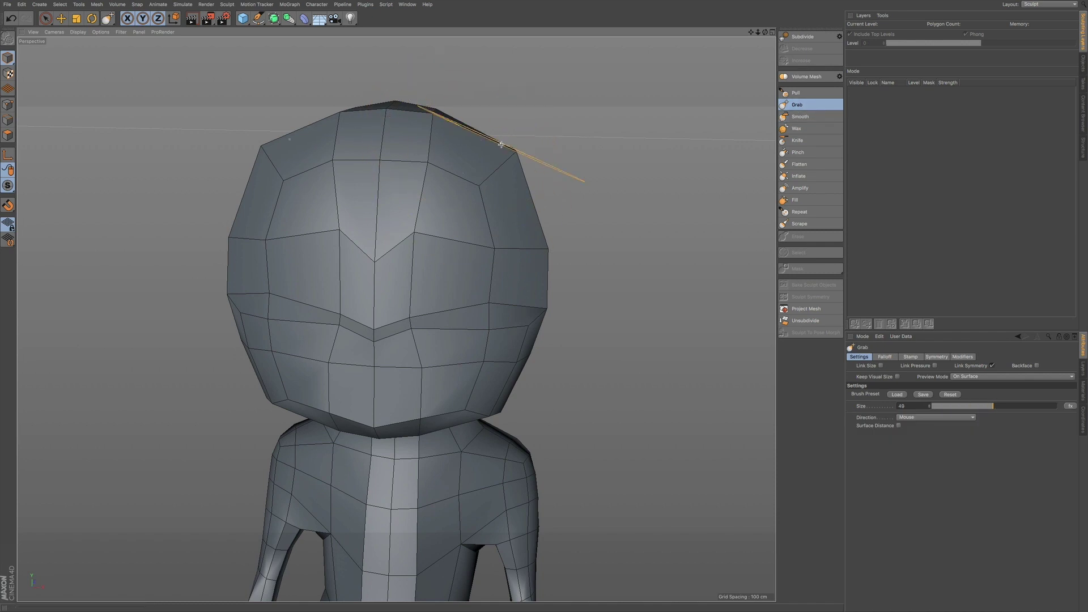
{"action": "left_click_drag", "start_coordinate": [417, 142], "coordinate": [416, 131]}
{"action": "left_click_drag", "start_coordinate": [387, 257], "coordinate": [386, 252]}
{"action": "left_click_drag", "start_coordinate": [329, 215], "coordinate": [326, 209]}
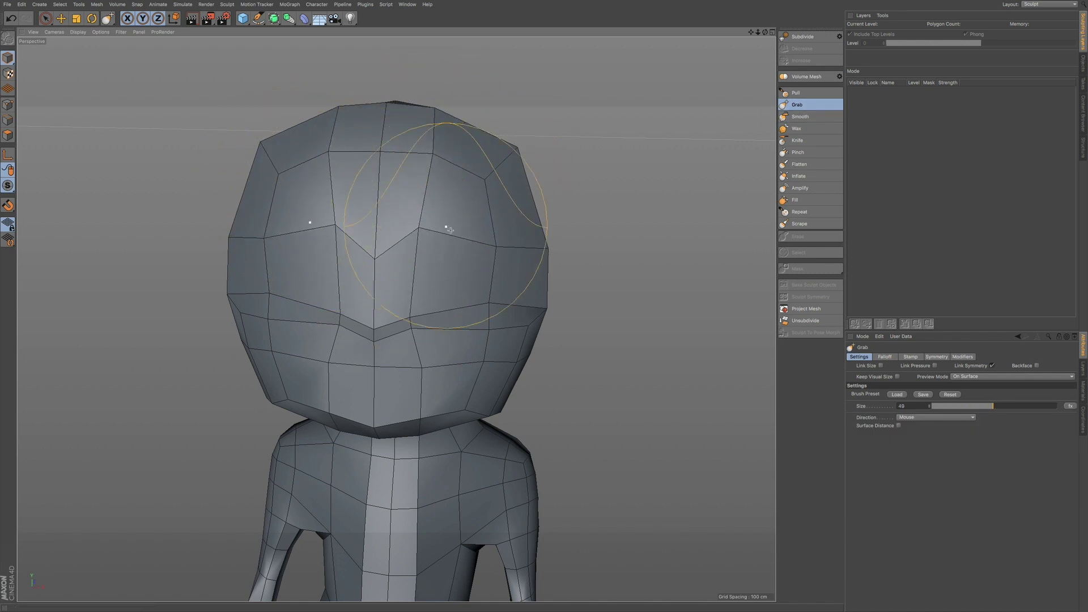
Step: Reshape the lower back of the head above the neck with small Grab brush adjustments
{"action": "left_click_drag", "start_coordinate": [396, 187], "coordinate": [459, 219], "text": "alt"}
{"action": "left_click_drag", "start_coordinate": [615, 302], "coordinate": [638, 277], "text": "alt"}
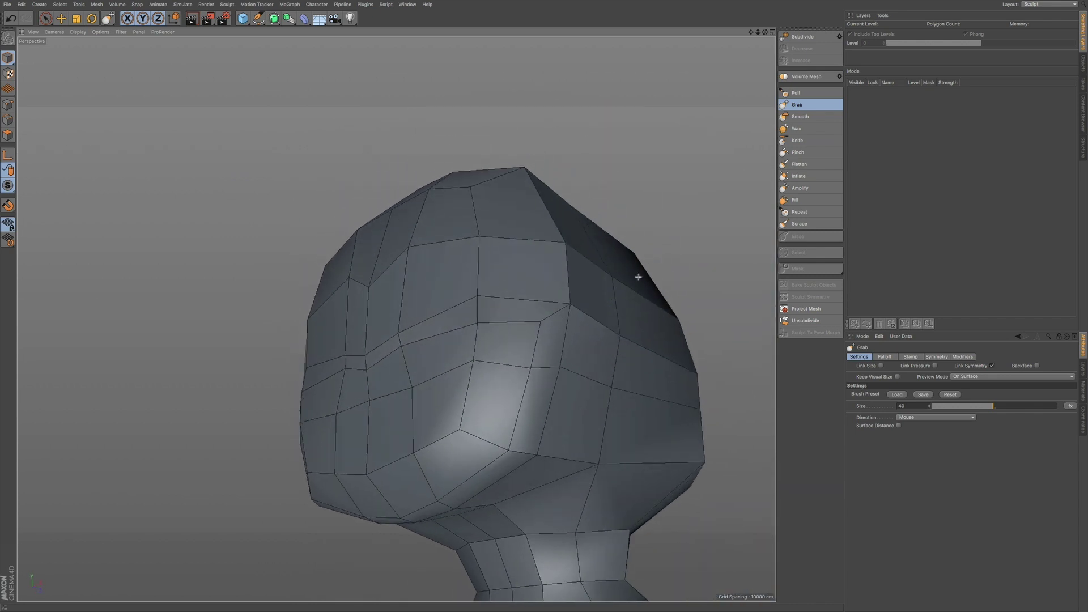
{"action": "left_click_drag", "start_coordinate": [605, 454], "coordinate": [612, 456]}
{"action": "left_click_drag", "start_coordinate": [704, 454], "coordinate": [696, 456]}
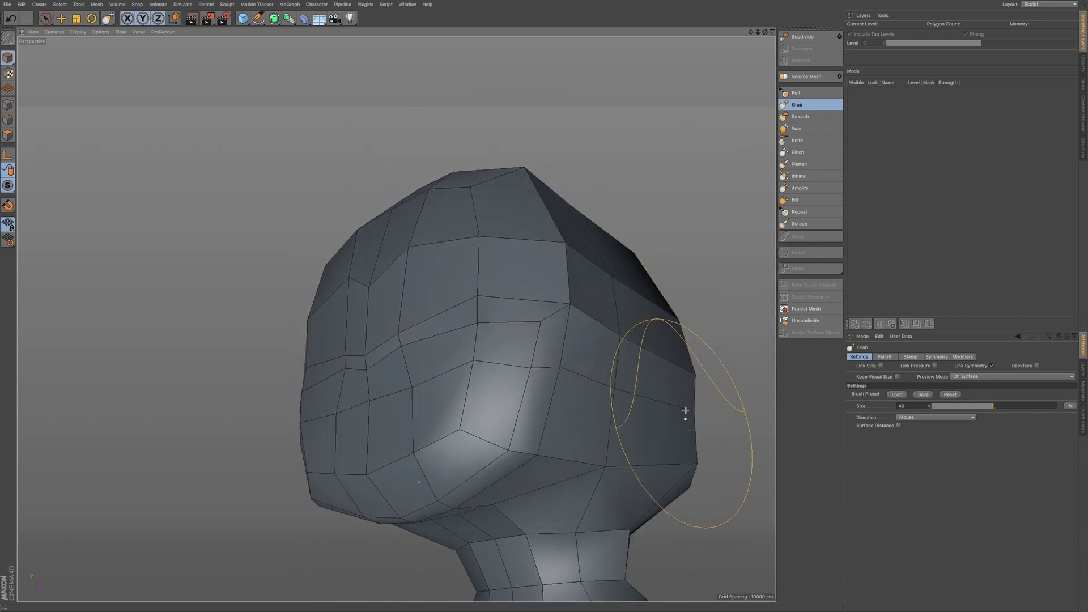
Step: Enlarge the Grab brush to size 81, pull the back of the head slightly outward and lower the edges along its side
{"action": "left_click_drag", "start_coordinate": [649, 391], "coordinate": [624, 367], "text": "alt"}
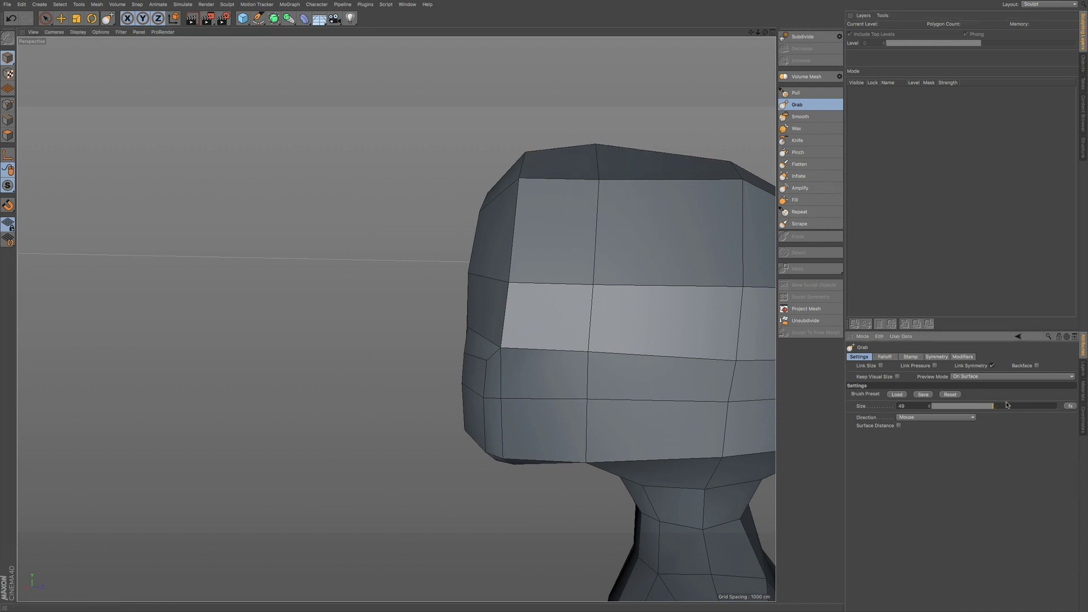
{"action": "mouse_move", "coordinate": [658, 210]}
{"action": "left_mouse_down", "text": "alt"}
{"action": "mouse_move", "coordinate": [570, 260]}
{"action": "mouse_move", "coordinate": [573, 247]}
{"action": "left_mouse_up", "text": "alt"}
{"action": "left_click_drag", "start_coordinate": [505, 249], "coordinate": [510, 240]}
{"action": "left_click_drag", "start_coordinate": [608, 285], "coordinate": [675, 301]}
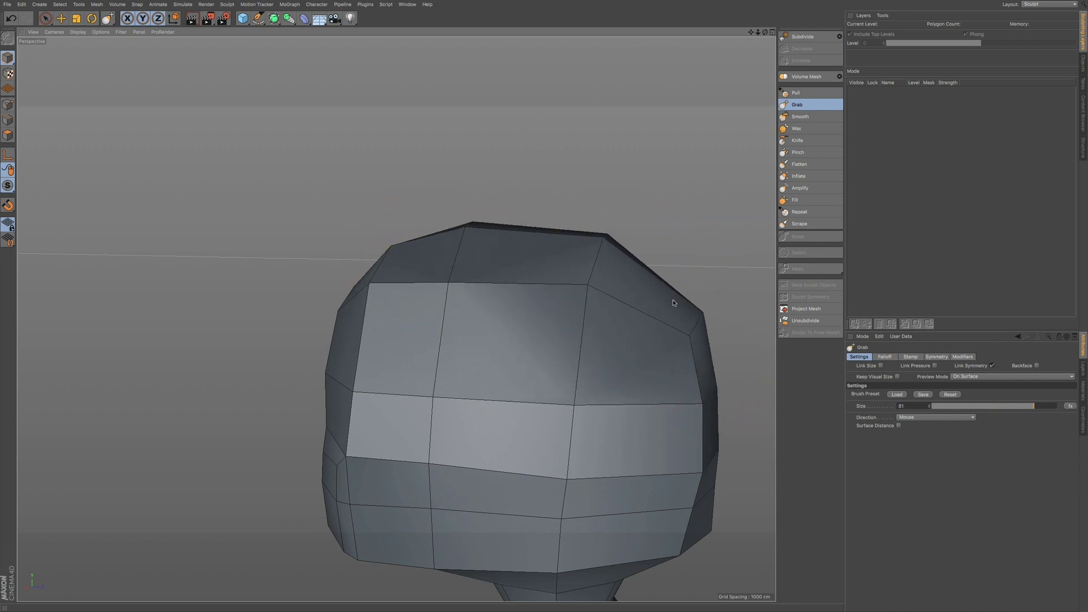
{"action": "middle_click_drag", "start_coordinate": [662, 321], "coordinate": [604, 178], "text": "alt"}
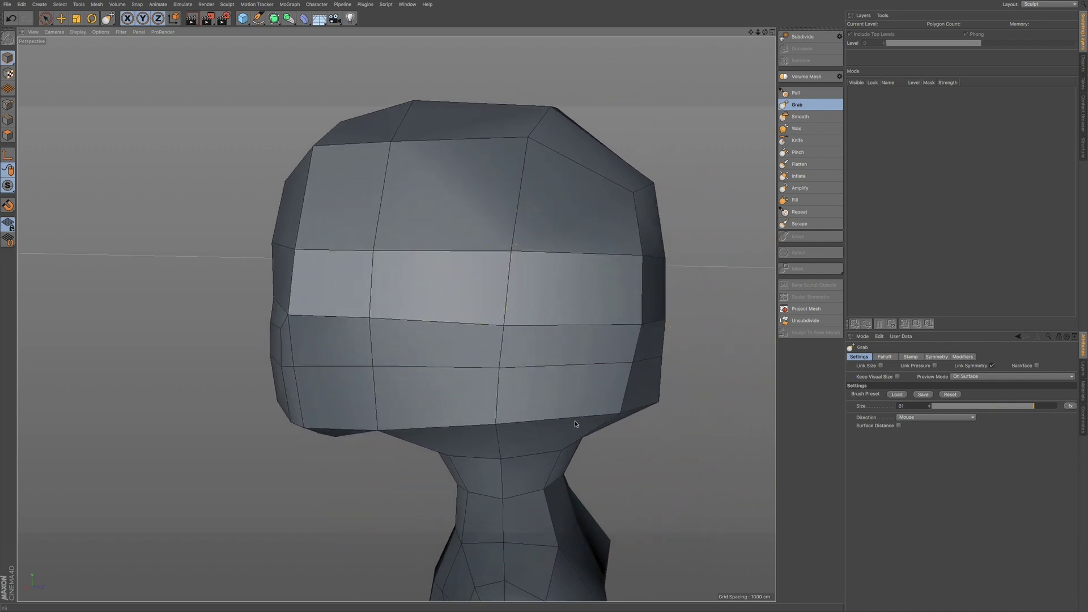
{"action": "left_click_drag", "start_coordinate": [646, 224], "coordinate": [651, 223]}
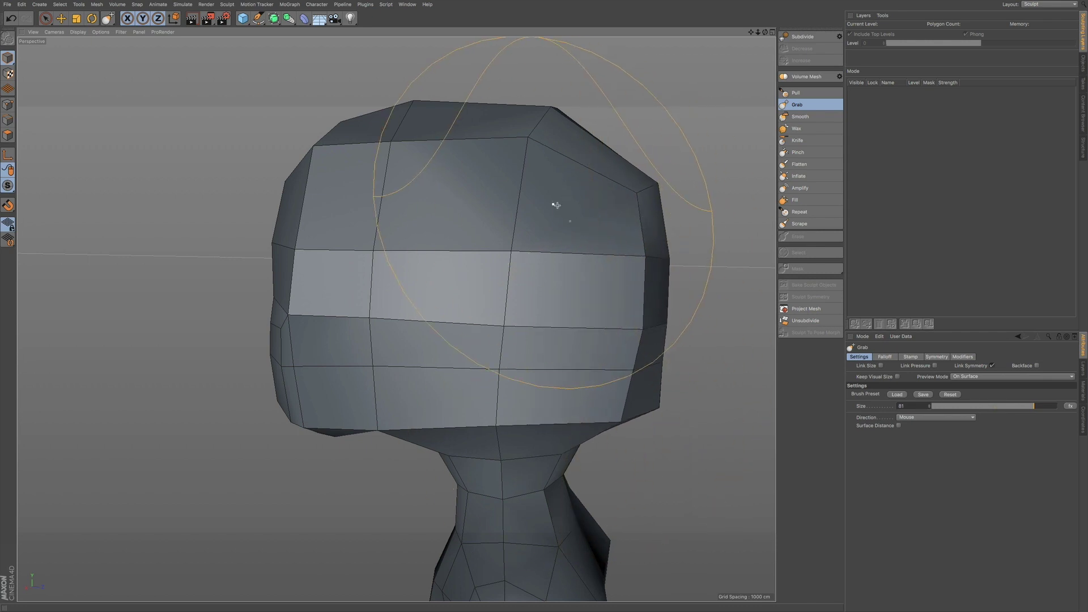
{"action": "left_click_drag", "start_coordinate": [456, 398], "coordinate": [454, 408]}
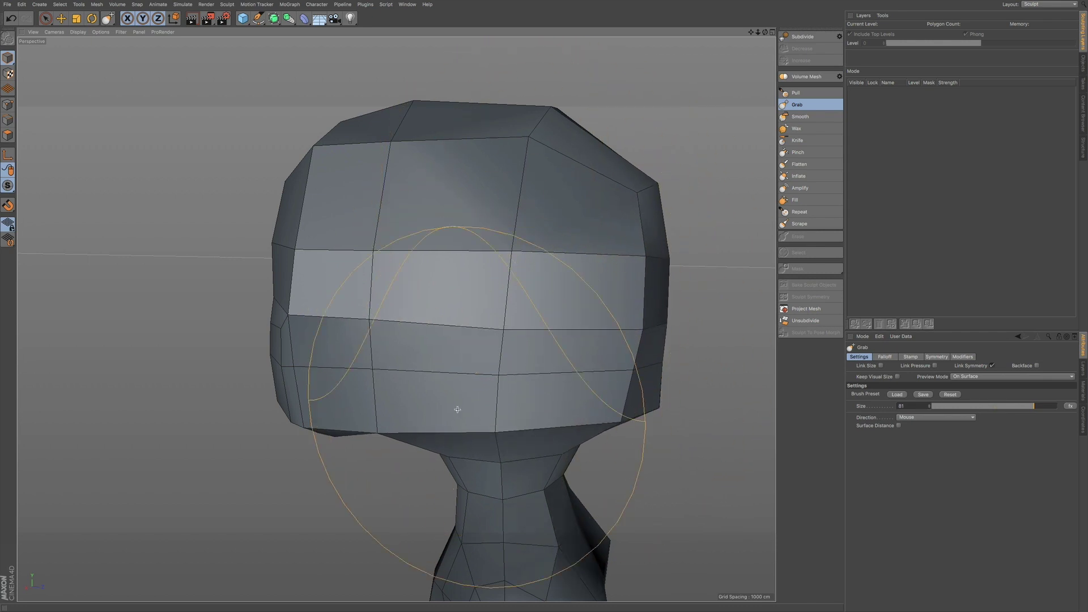
Step: Smooth the vertices on the upper side of the head with the Smooth brush, undoing the last dab near the crown
{"action": "left_click", "coordinate": [801, 118]}
{"action": "left_click", "coordinate": [505, 251]}
{"action": "left_click", "coordinate": [378, 251]}
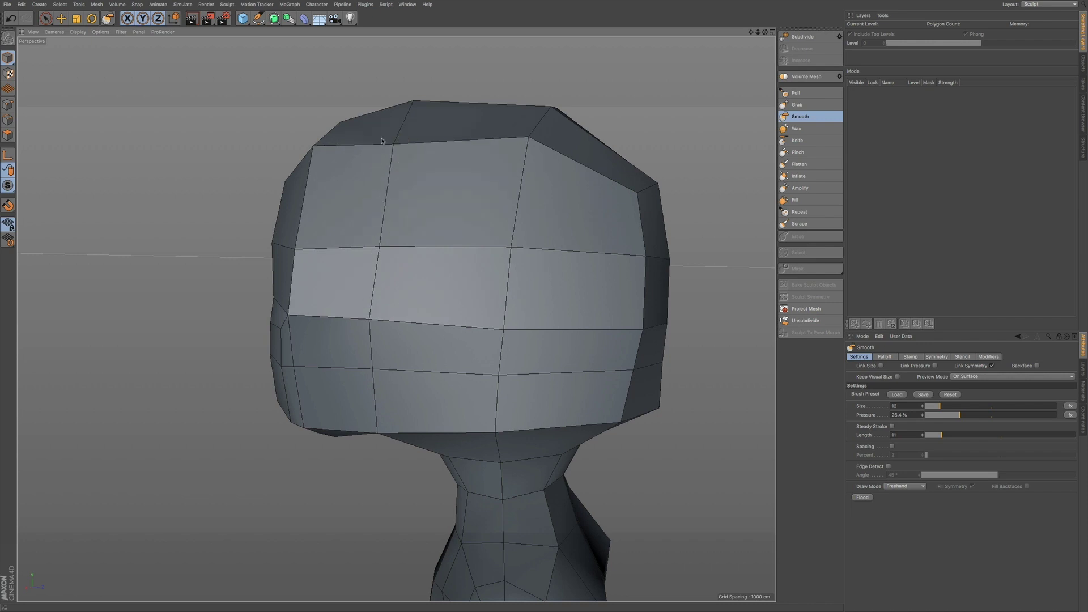
{"action": "left_click", "coordinate": [389, 143]}
{"action": "key", "text": "ctrl+z"}
Step: Lower the Smooth brush's pressure, enlarge the brush, and even out the crown, side and back of the head
{"action": "left_click", "coordinate": [951, 416]}
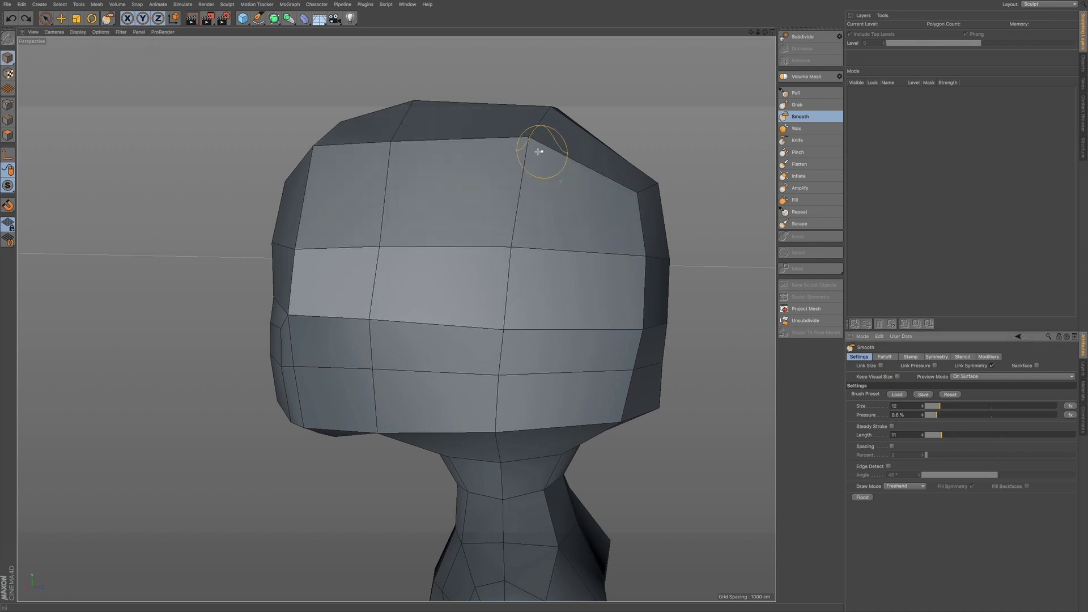
{"action": "left_click_drag", "start_coordinate": [538, 152], "coordinate": [503, 147]}
{"action": "left_click", "coordinate": [962, 406]}
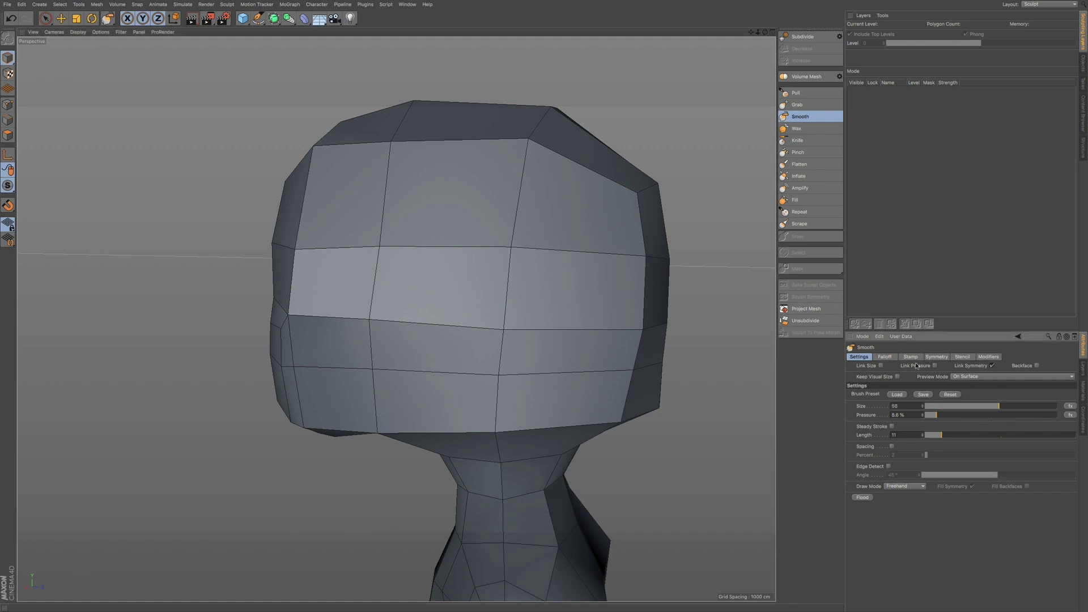
{"action": "mouse_move", "coordinate": [498, 146]}
{"action": "left_mouse_down"}
{"action": "mouse_move", "coordinate": [439, 148]}
{"action": "mouse_move", "coordinate": [401, 184]}
{"action": "left_mouse_up"}
{"action": "left_click_drag", "start_coordinate": [399, 272], "coordinate": [413, 321]}
{"action": "left_click_drag", "start_coordinate": [489, 348], "coordinate": [504, 341]}
{"action": "mouse_move", "coordinate": [622, 339]}
{"action": "left_mouse_down"}
{"action": "mouse_move", "coordinate": [637, 405]}
{"action": "mouse_move", "coordinate": [660, 374]}
{"action": "left_mouse_up"}
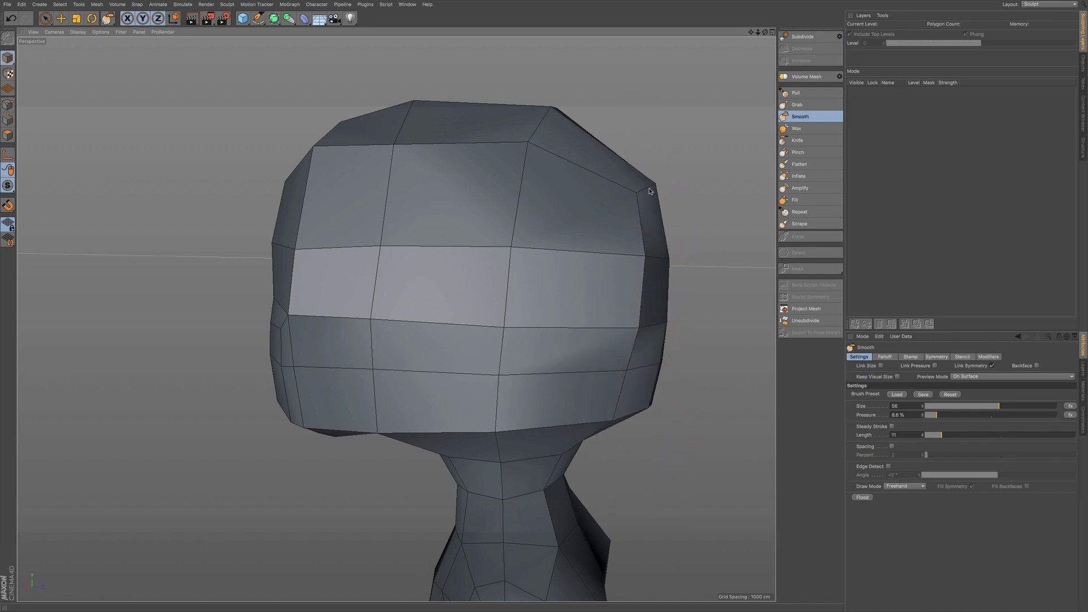
{"action": "left_click_drag", "start_coordinate": [581, 129], "coordinate": [539, 128]}
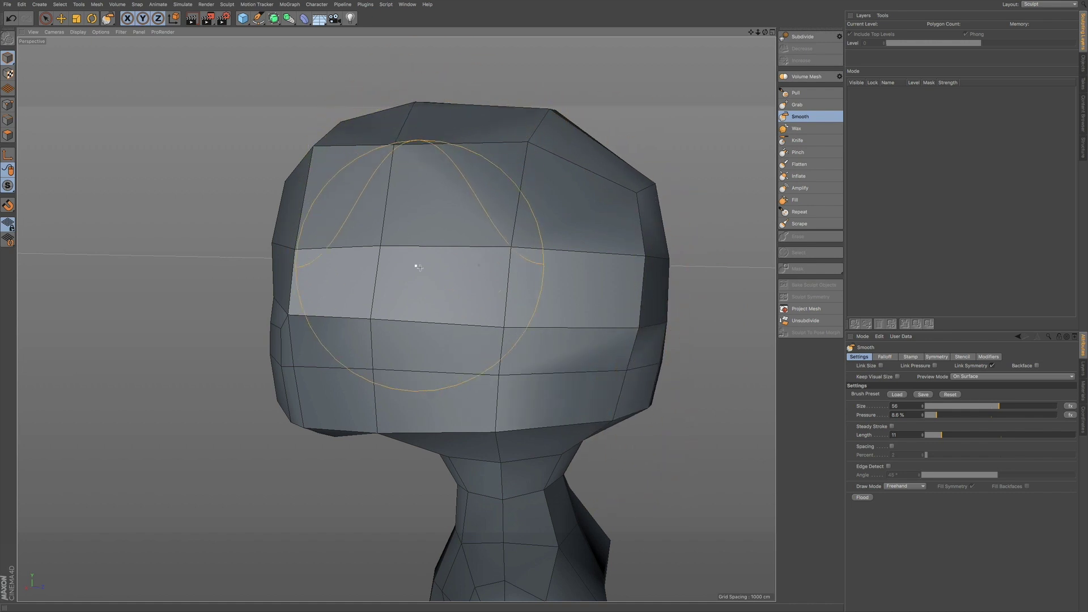
Step: Adjust the jaw corners, cheeks and upper corners of the head from the front with the Grab brush
{"action": "left_click_drag", "start_coordinate": [426, 280], "coordinate": [510, 281], "text": "alt"}
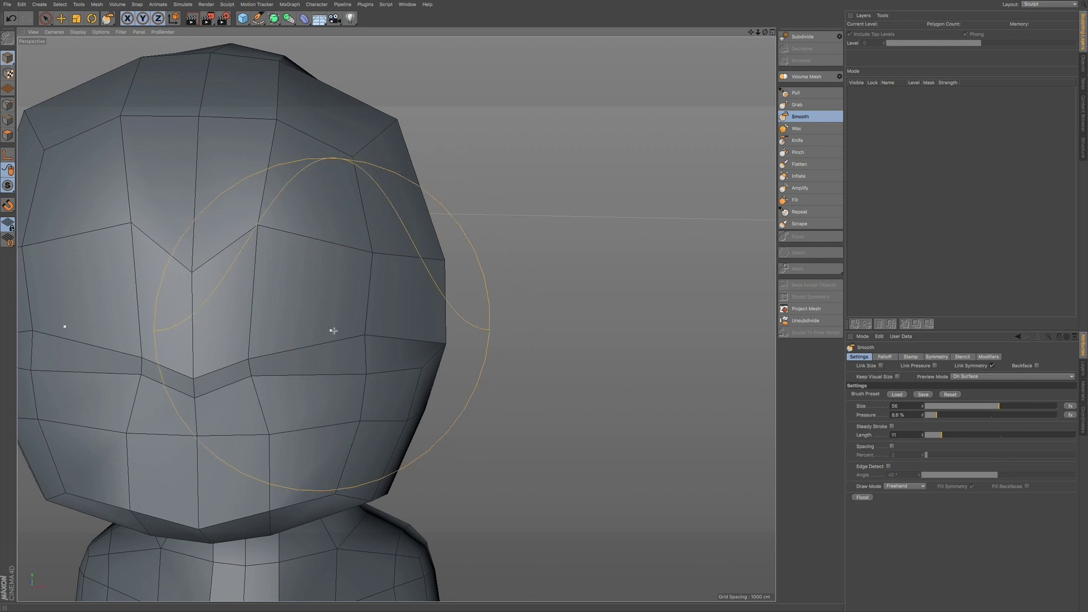
{"action": "scroll", "coordinate": [396, 320], "scroll_direction": "up", "scroll_amount": 3}
{"action": "scroll", "coordinate": [554, 301], "scroll_direction": "down", "scroll_amount": 4}
{"action": "left_click_drag", "start_coordinate": [493, 301], "coordinate": [554, 297], "text": "alt"}
{"action": "left_click", "coordinate": [805, 105]}
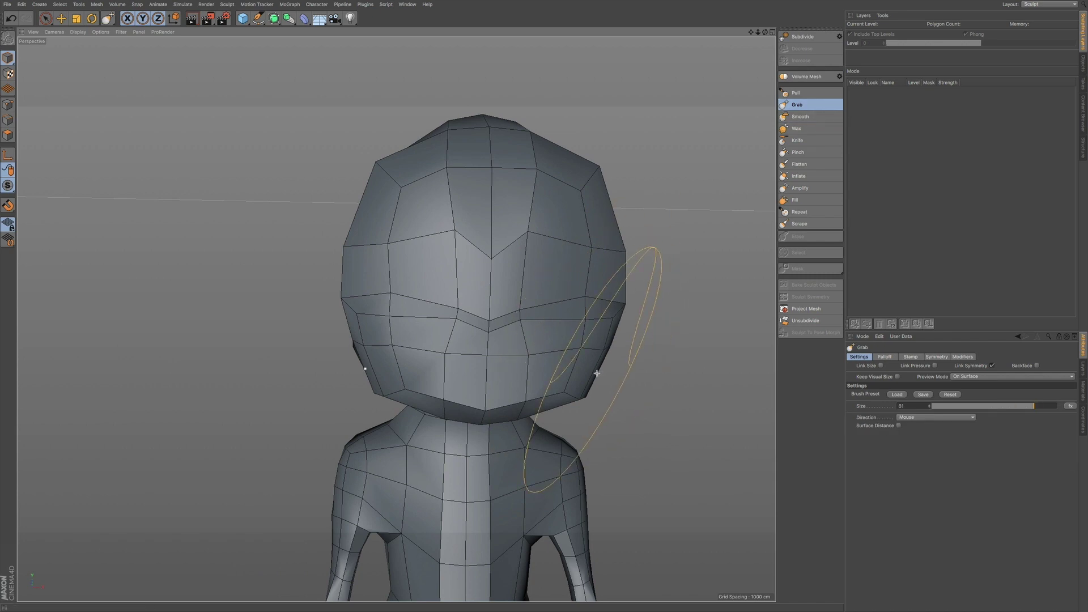
{"action": "left_click_drag", "start_coordinate": [587, 391], "coordinate": [592, 392]}
{"action": "left_click_drag", "start_coordinate": [617, 290], "coordinate": [615, 289]}
{"action": "left_click_drag", "start_coordinate": [598, 173], "coordinate": [604, 166]}
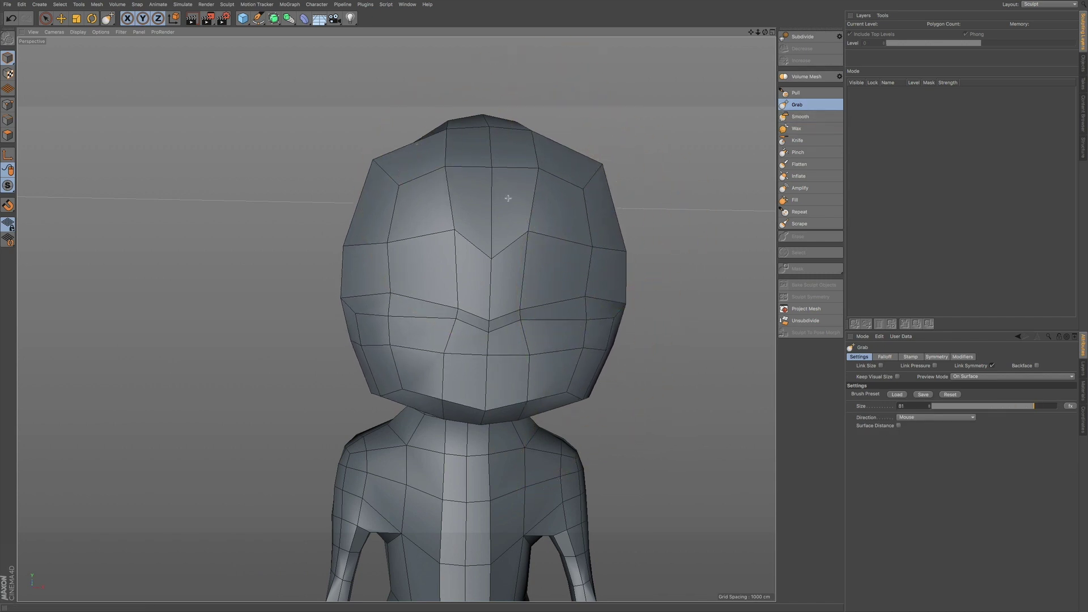
Step: Widen the temples, lift the upper forehead and refine the jaw corner with the Grab brush
{"action": "left_click_drag", "start_coordinate": [369, 223], "coordinate": [356, 222]}
{"action": "left_click_drag", "start_coordinate": [404, 153], "coordinate": [436, 133]}
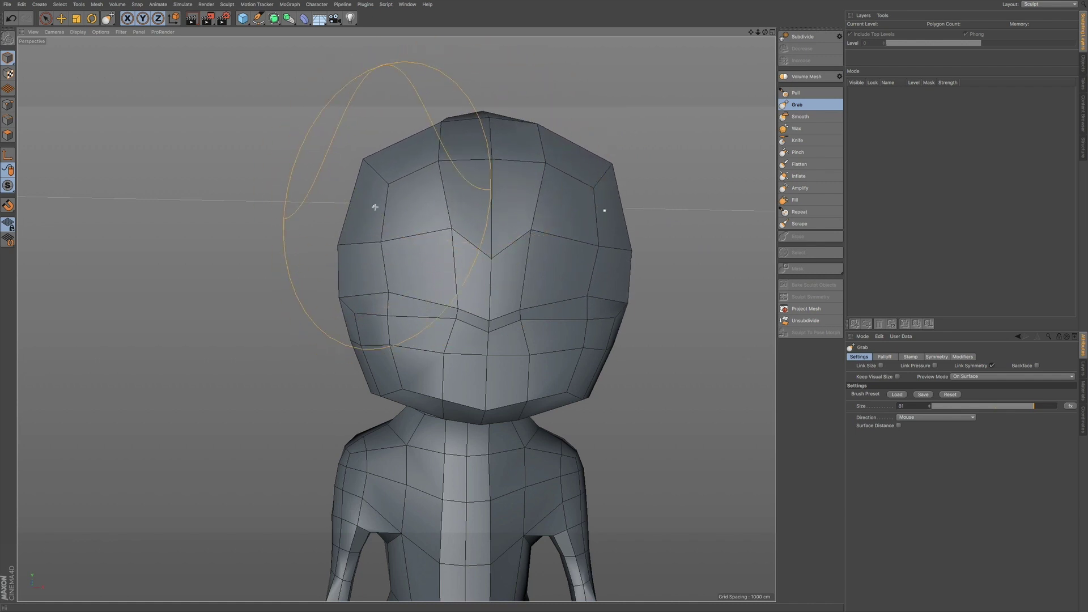
{"action": "left_click_drag", "start_coordinate": [384, 393], "coordinate": [418, 396]}
{"action": "left_click_drag", "start_coordinate": [581, 372], "coordinate": [627, 298], "text": "alt"}
Step: Switch to the Model layout in polygon mode and inset the selected lower-face polygons by 10 cm with Extrude Inner
{"action": "left_click", "coordinate": [1047, 5]}
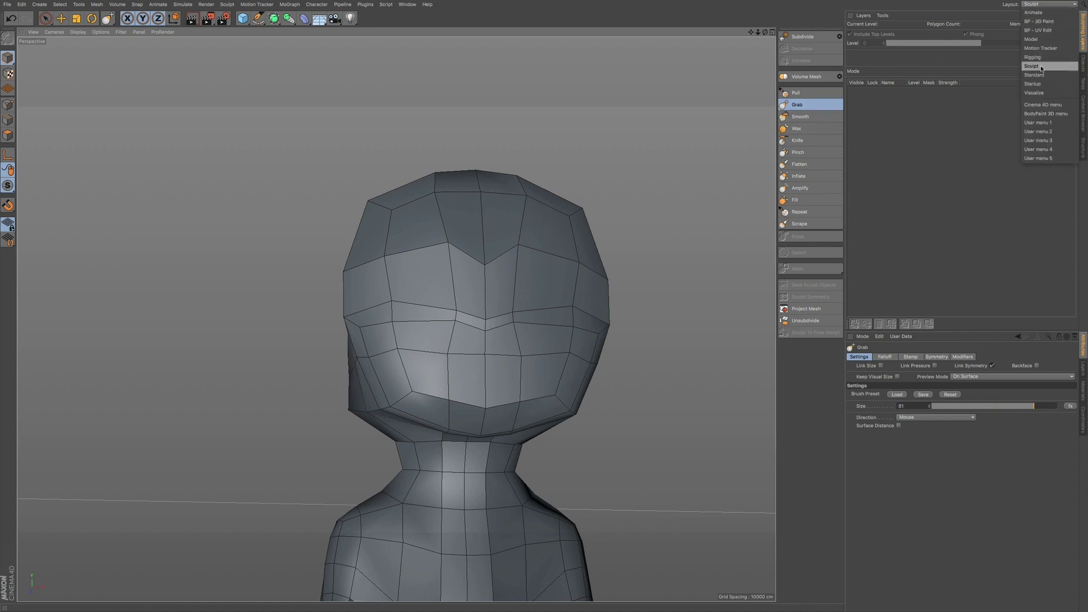
{"action": "left_click", "coordinate": [1040, 40]}
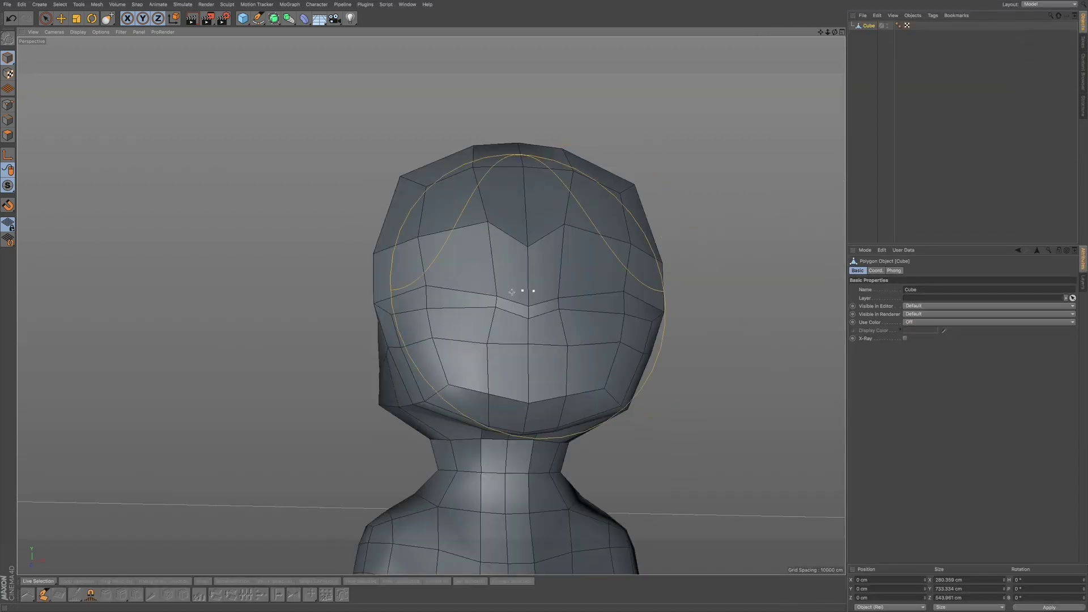
{"action": "left_click", "coordinate": [8, 136]}
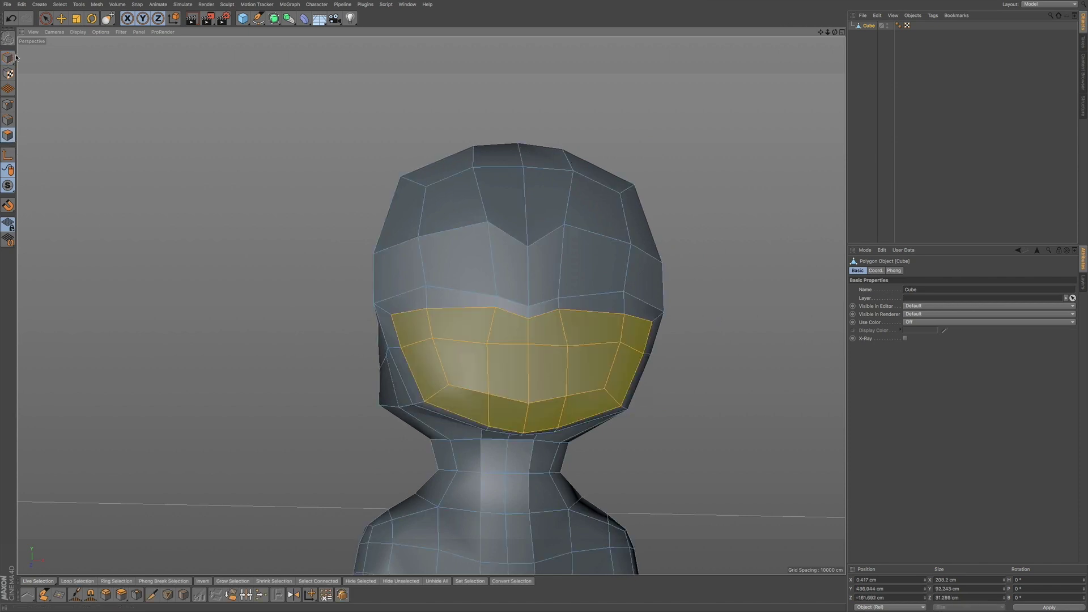
{"action": "left_click", "coordinate": [47, 19]}
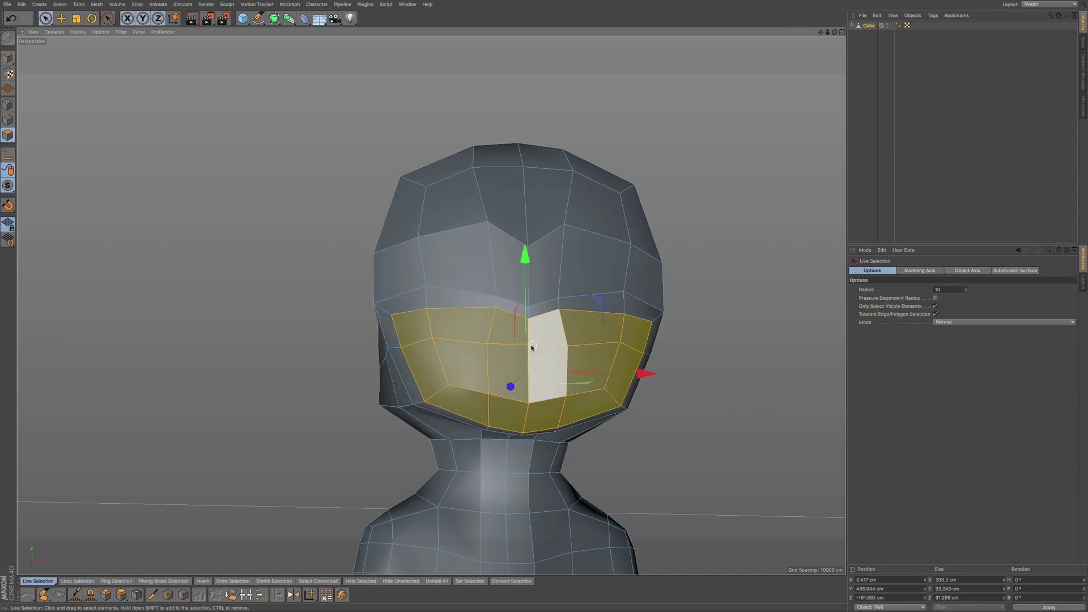
{"action": "key", "text": "i"}
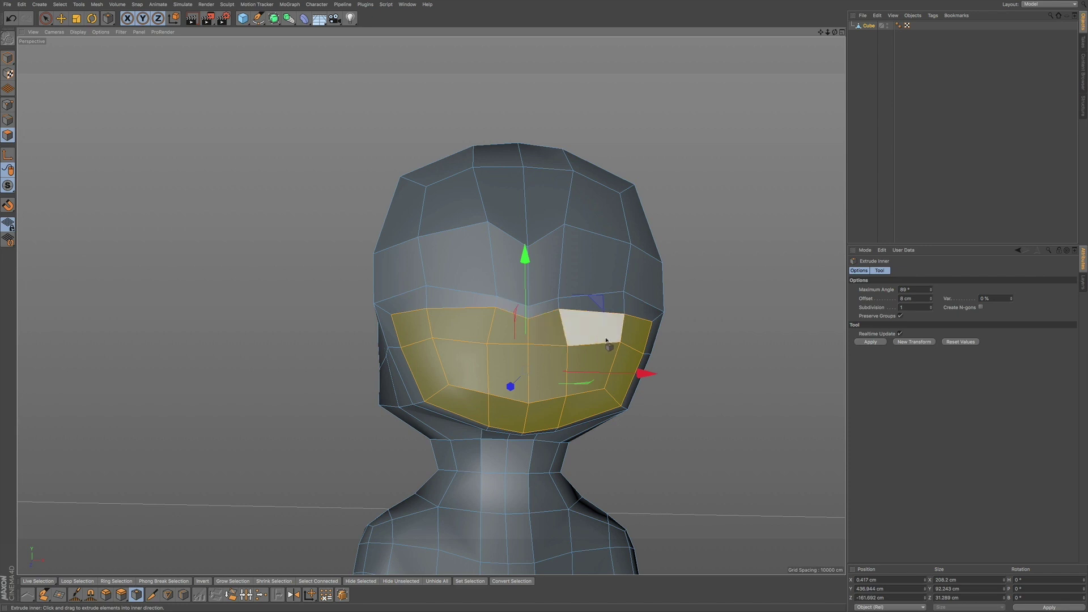
{"action": "left_click_drag", "start_coordinate": [604, 330], "coordinate": [604, 332]}
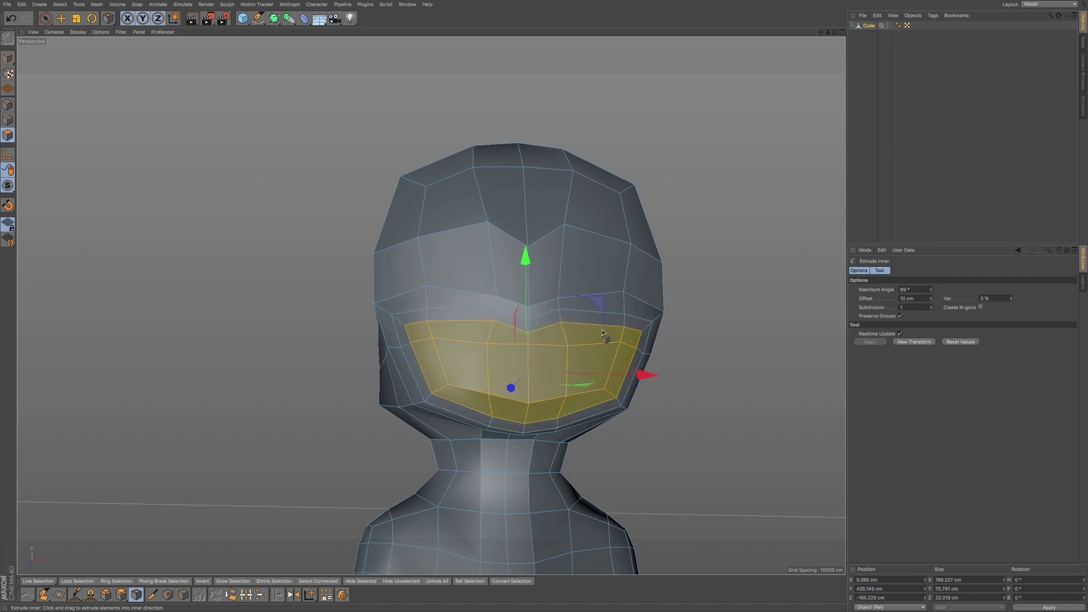
Step: Select the four polygons across both eyes and the nose bridge and inset them by 11 cm with Extrude Inner
{"action": "left_click_drag", "start_coordinate": [516, 359], "coordinate": [546, 305], "text": "alt"}
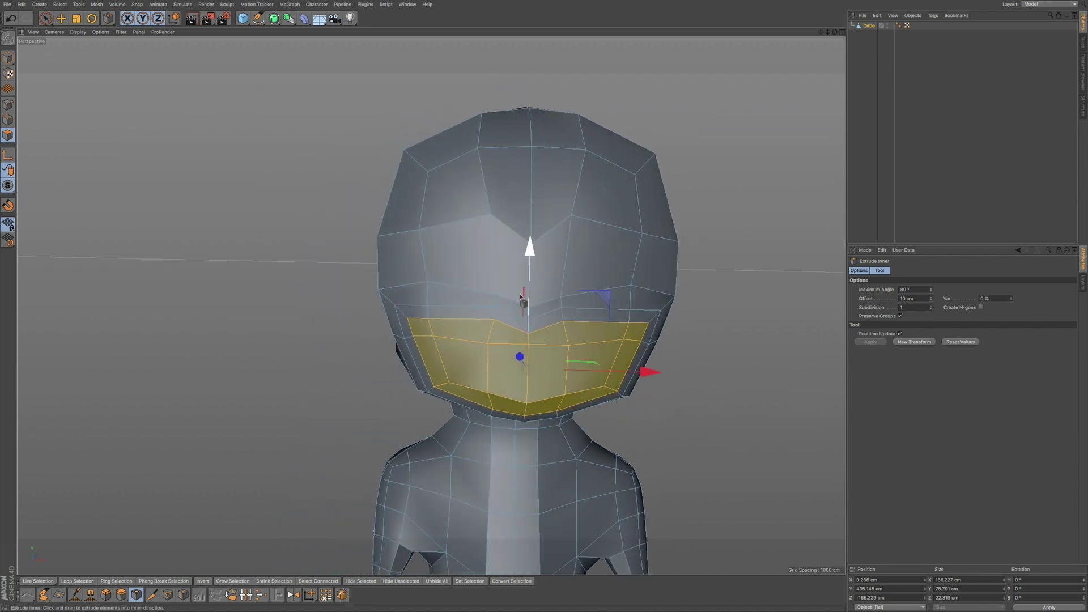
{"action": "left_click", "coordinate": [46, 24]}
{"action": "left_click", "coordinate": [602, 258]}
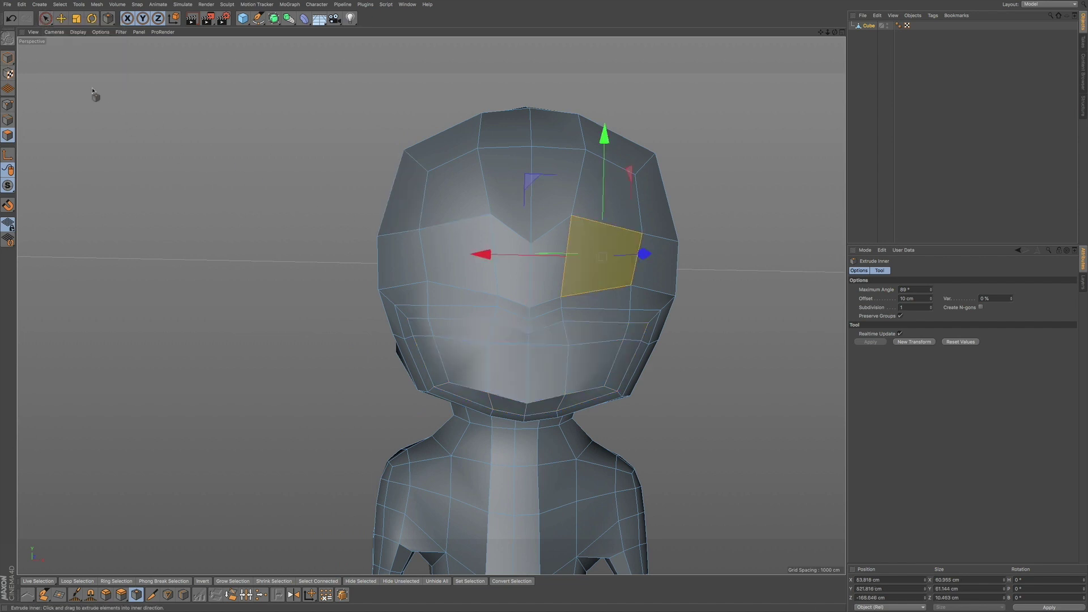
{"action": "left_click", "coordinate": [46, 18]}
{"action": "left_click_drag", "start_coordinate": [595, 263], "coordinate": [532, 276]}
{"action": "left_click_drag", "start_coordinate": [456, 266], "coordinate": [486, 265]}
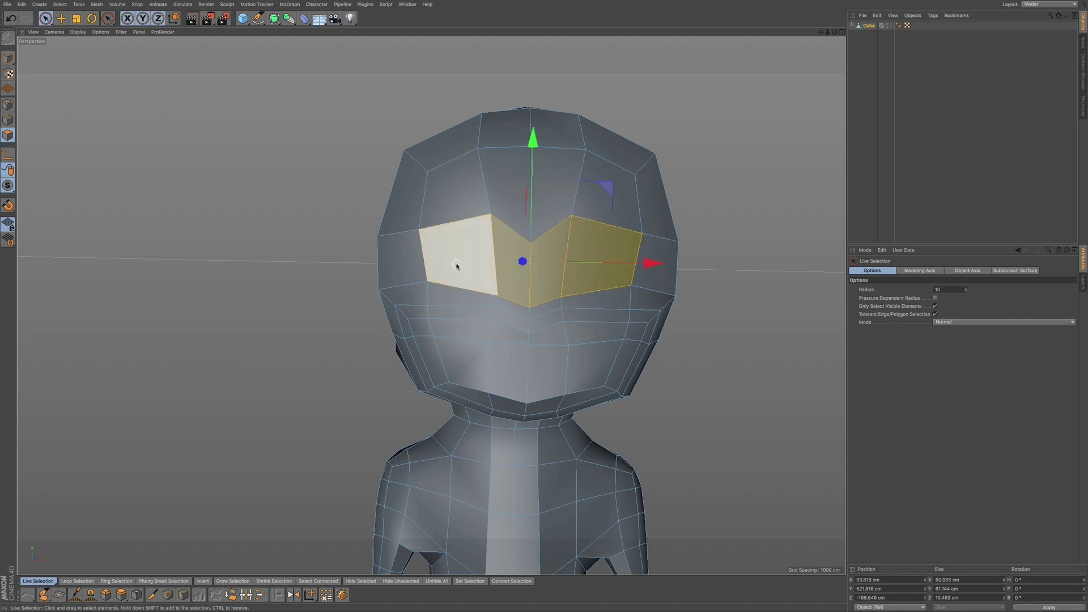
{"action": "key", "text": "i"}
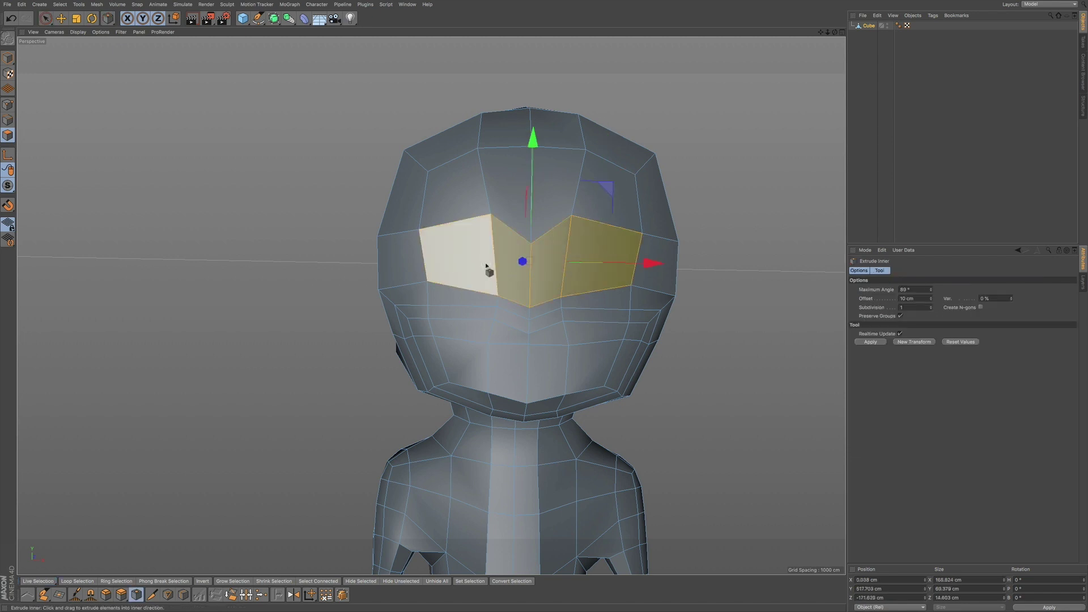
{"action": "left_click_drag", "start_coordinate": [604, 297], "coordinate": [602, 296]}
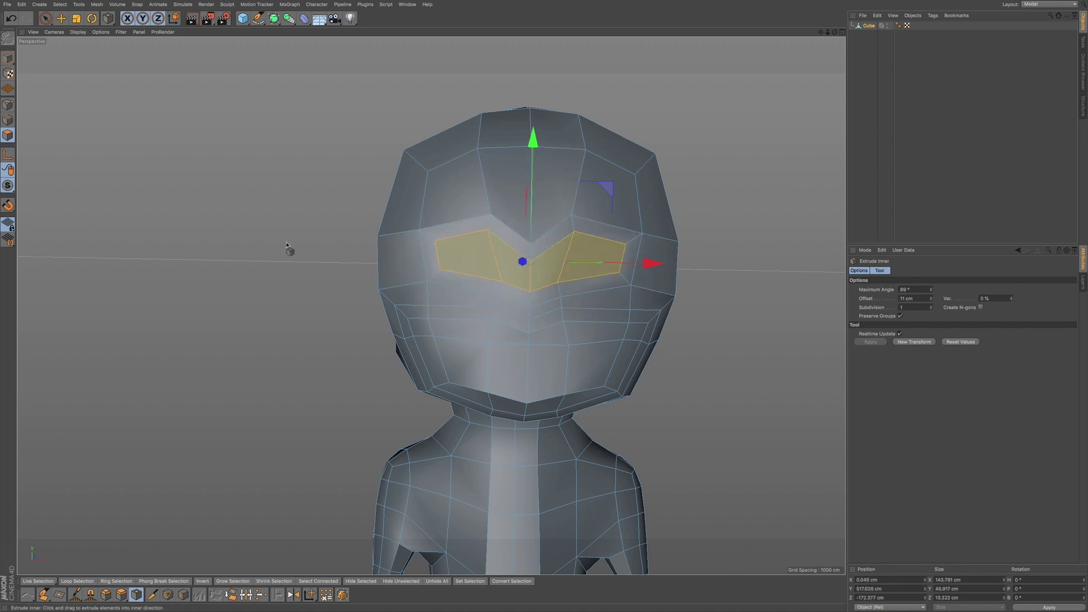
Step: Cut a horizontal edge loop through the inset eye polygons and around the head at a 45.85% offset
{"action": "left_click", "coordinate": [46, 18]}
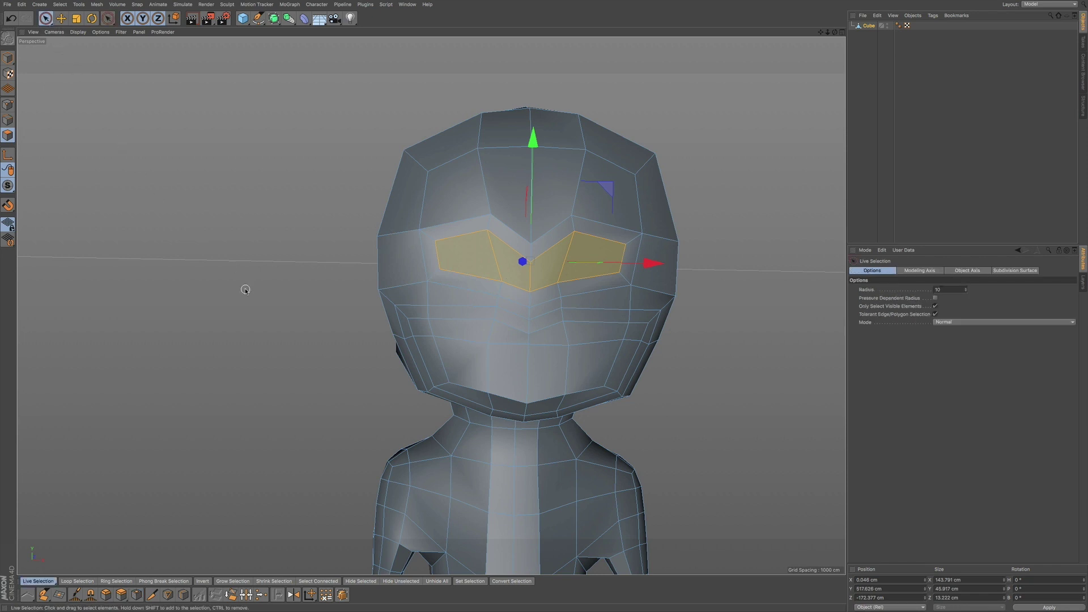
{"action": "key", "text": "k"}
{"action": "key", "text": "l"}
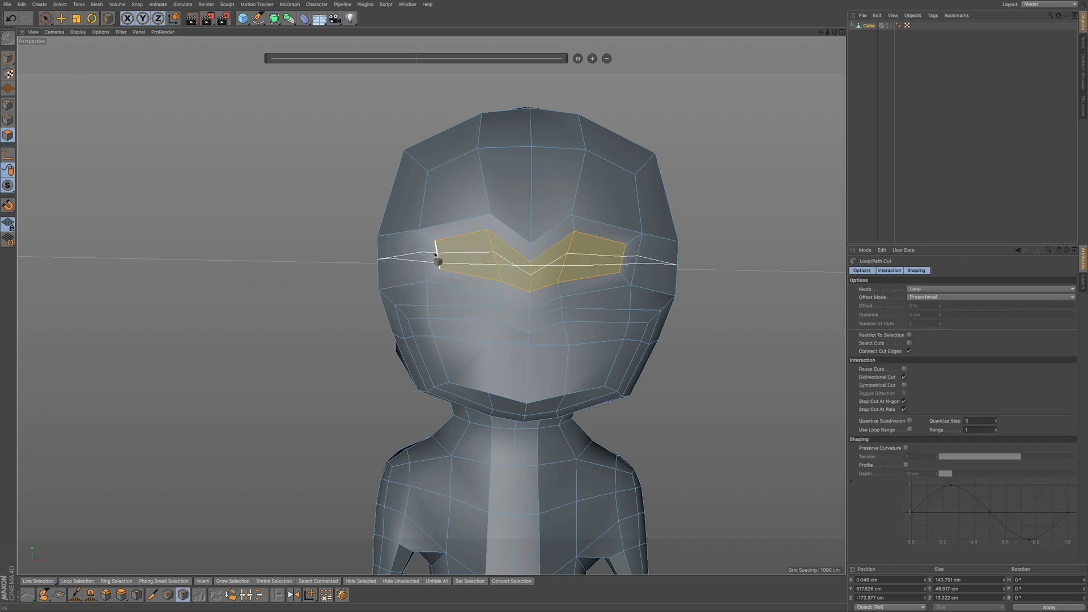
{"action": "left_click", "coordinate": [436, 256]}
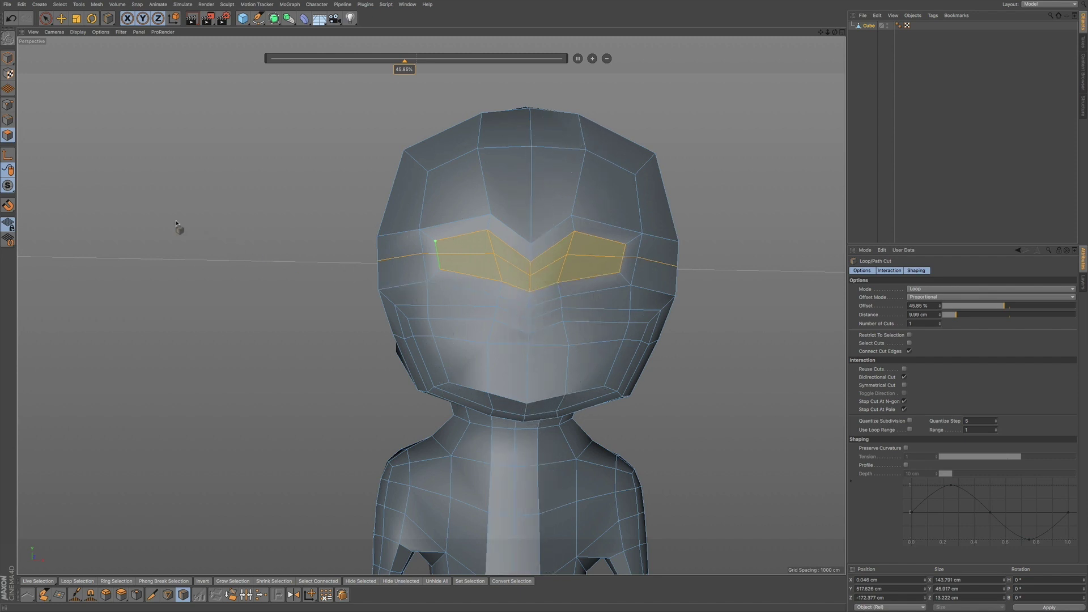
Step: Reselect the upper and lower polygons of the inset band across both eyes and the nose bridge with Live Selection
{"action": "left_click", "coordinate": [46, 19]}
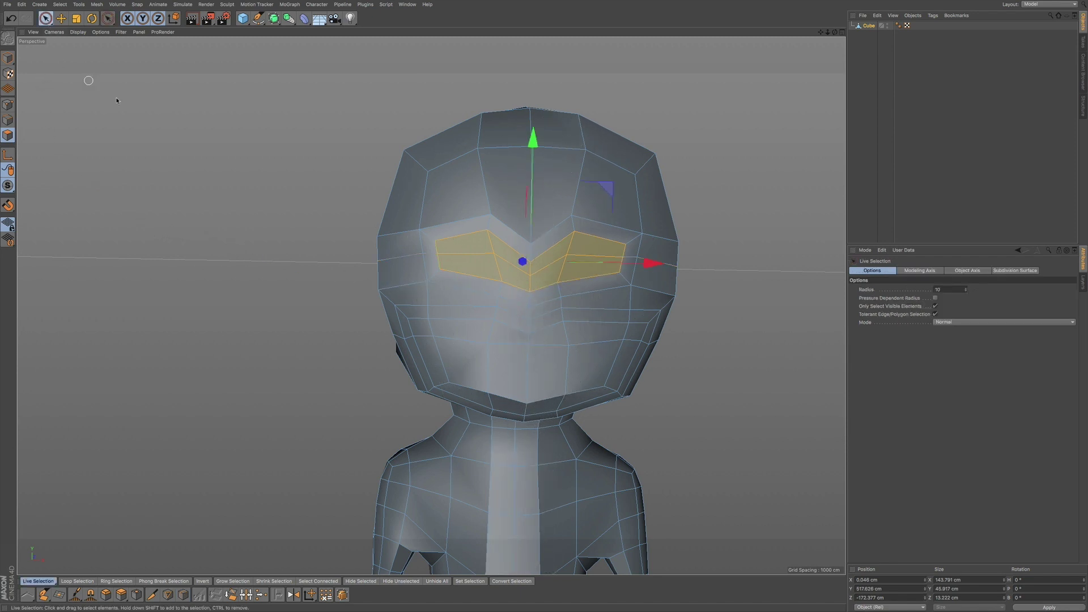
{"action": "left_click", "coordinate": [487, 258]}
{"action": "left_click", "coordinate": [479, 250]}
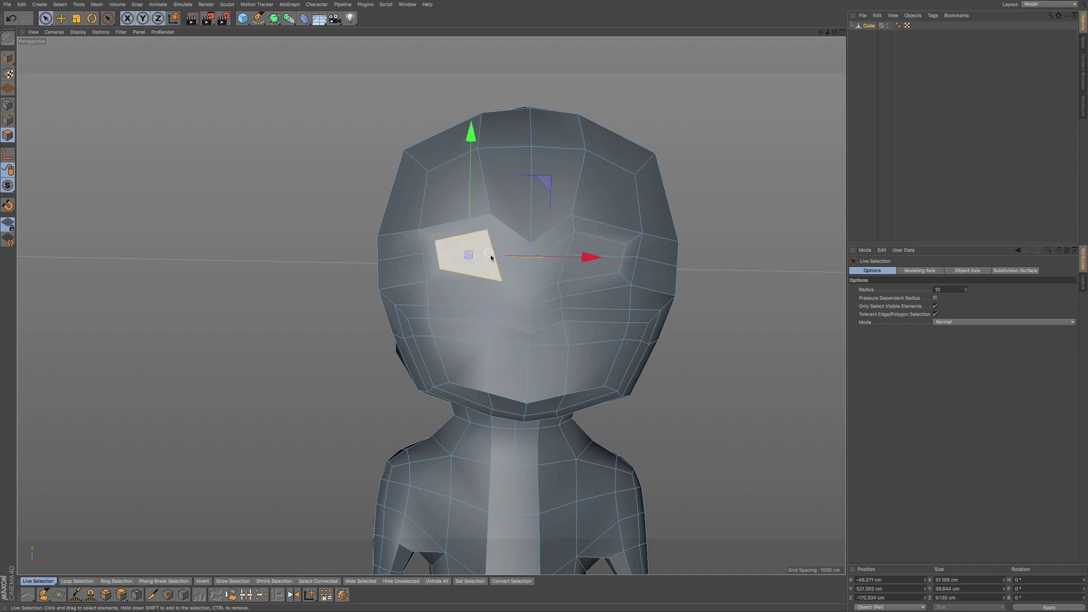
{"action": "left_click", "coordinate": [588, 271], "text": "shift"}
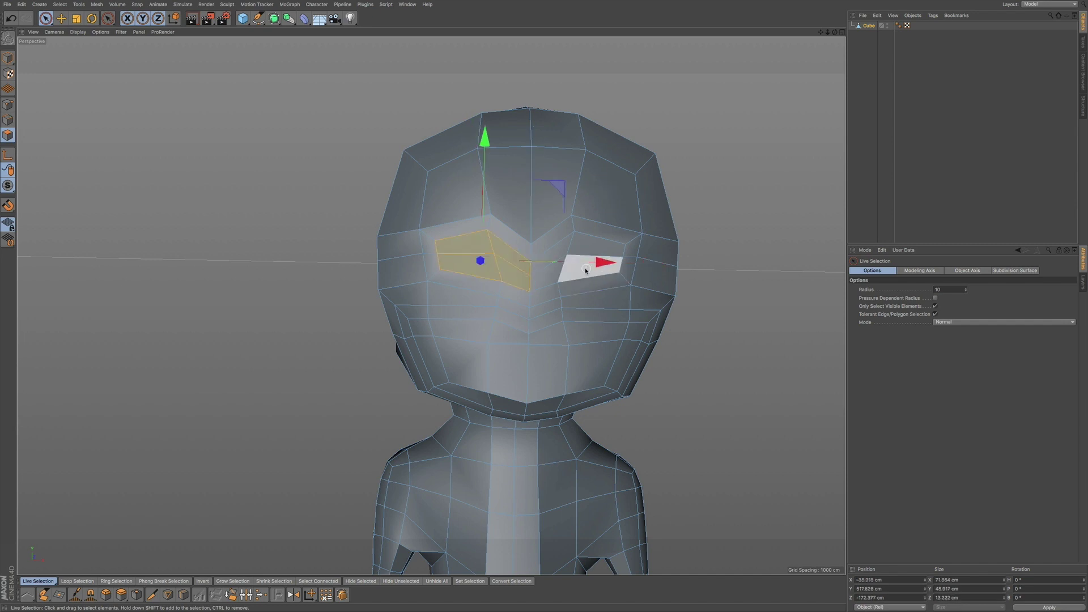
{"action": "left_click", "coordinate": [561, 259]}
{"action": "left_click", "coordinate": [508, 271], "text": "shift"}
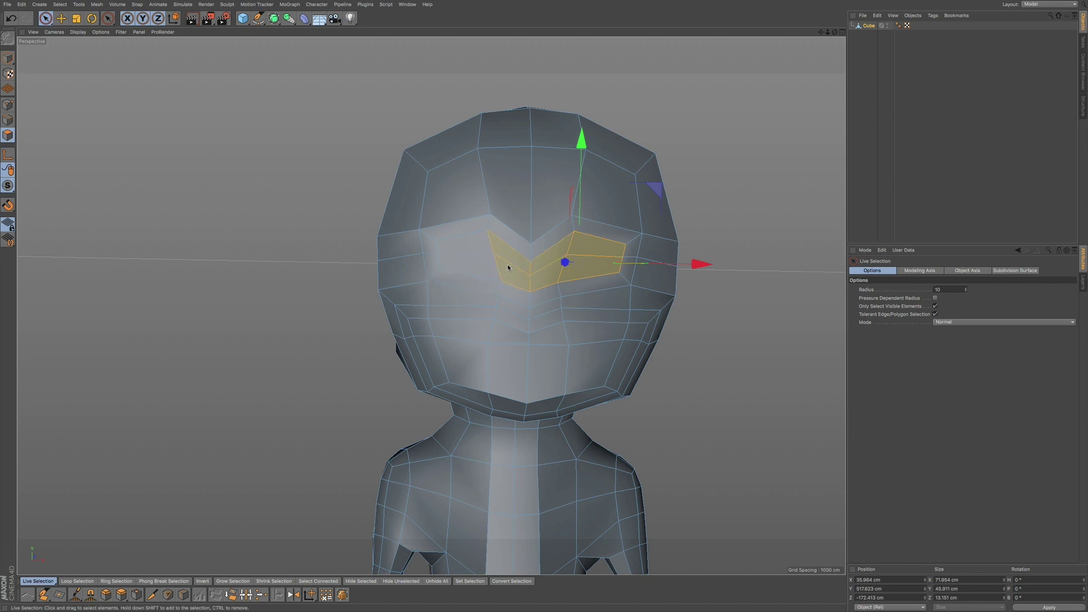
{"action": "left_click", "coordinate": [493, 258], "text": "shift"}
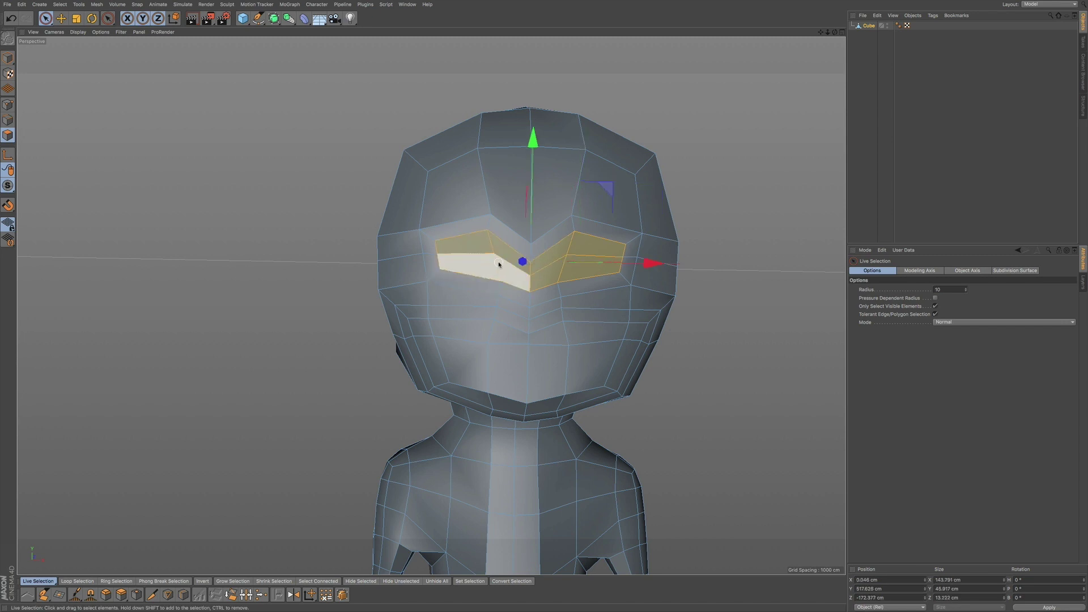
Step: Select only the four polygons of the character's left eye and inset them by 3 cm with Extrude Inner
{"action": "key", "text": "i"}
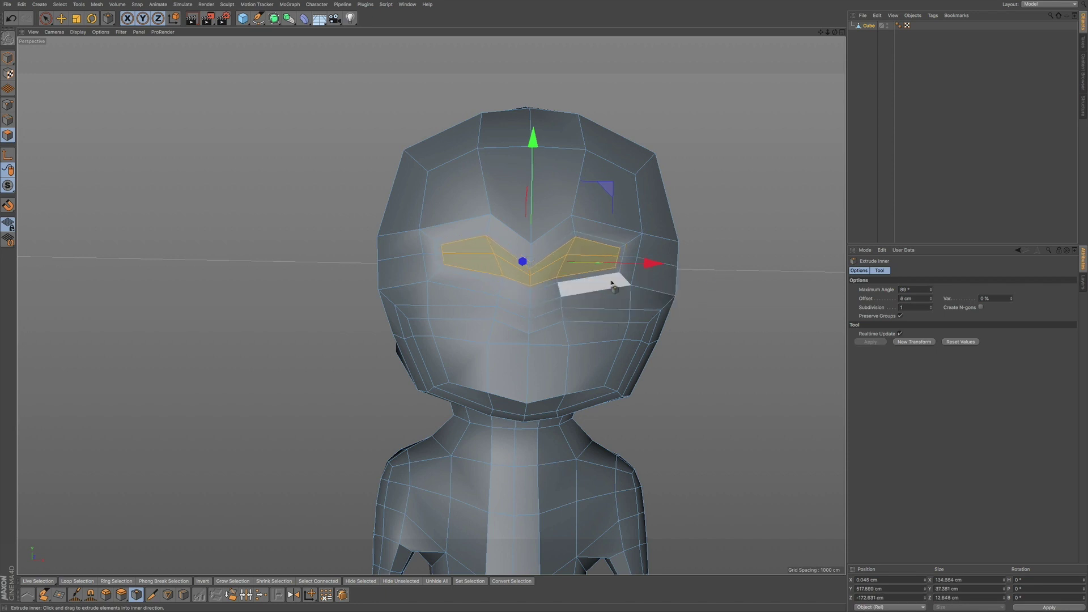
{"action": "key", "text": "ctrl+z"}
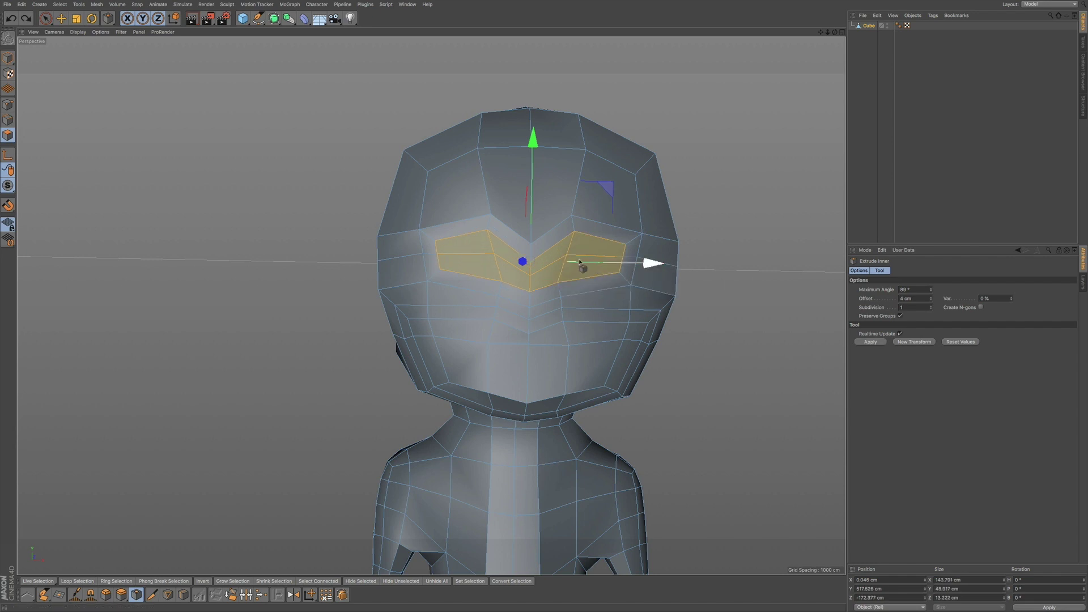
{"action": "left_click", "coordinate": [47, 18]}
{"action": "left_click", "coordinate": [580, 267]}
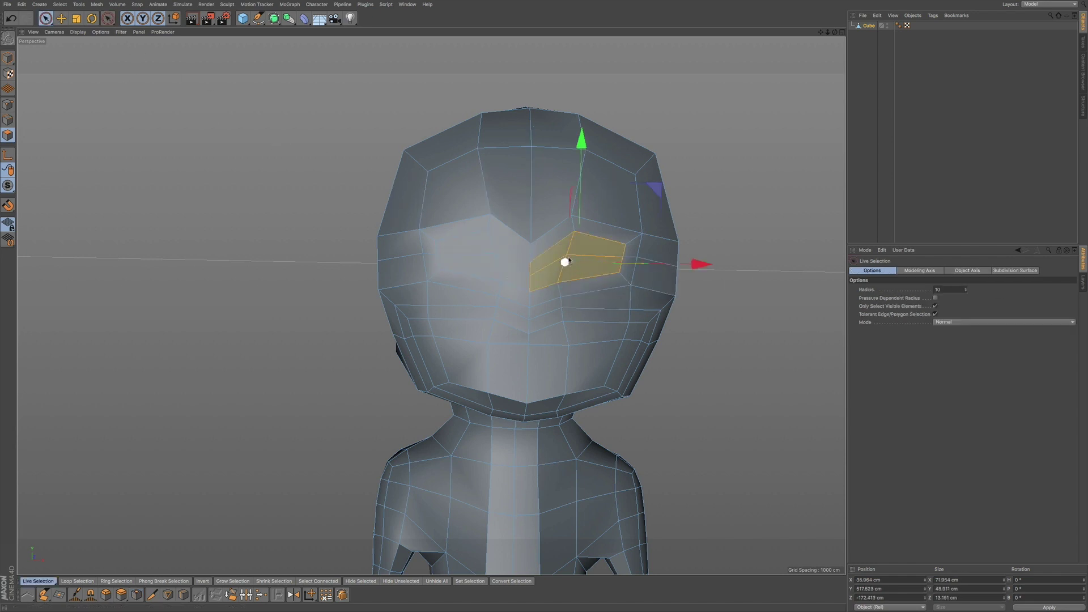
{"action": "key", "text": "i"}
{"action": "left_click_drag", "start_coordinate": [728, 298], "coordinate": [729, 297]}
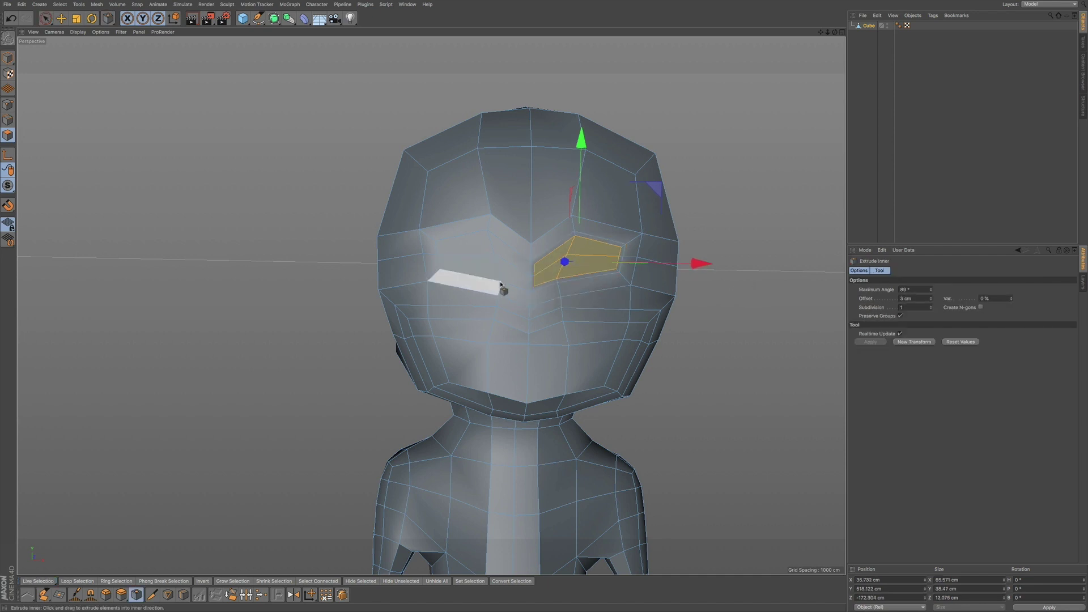
Step: Select the four polygons of the character's right eye and inset them by 3 cm with Extrude Inner
{"action": "key", "text": "space"}
{"action": "left_click_drag", "start_coordinate": [508, 274], "coordinate": [489, 256]}
{"action": "key", "text": "space"}
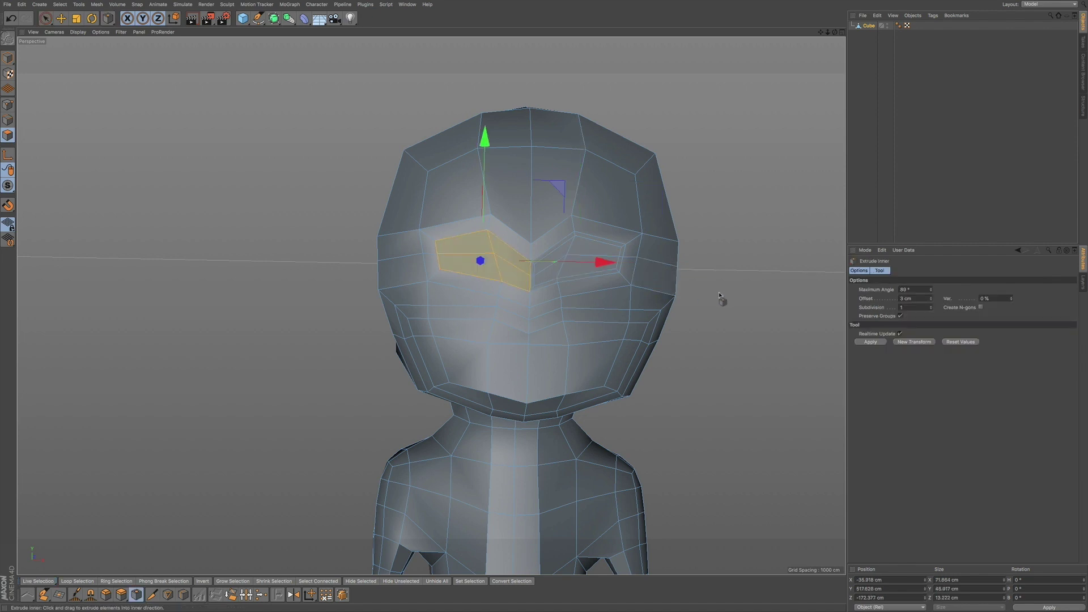
{"action": "left_click_drag", "start_coordinate": [721, 293], "coordinate": [716, 292]}
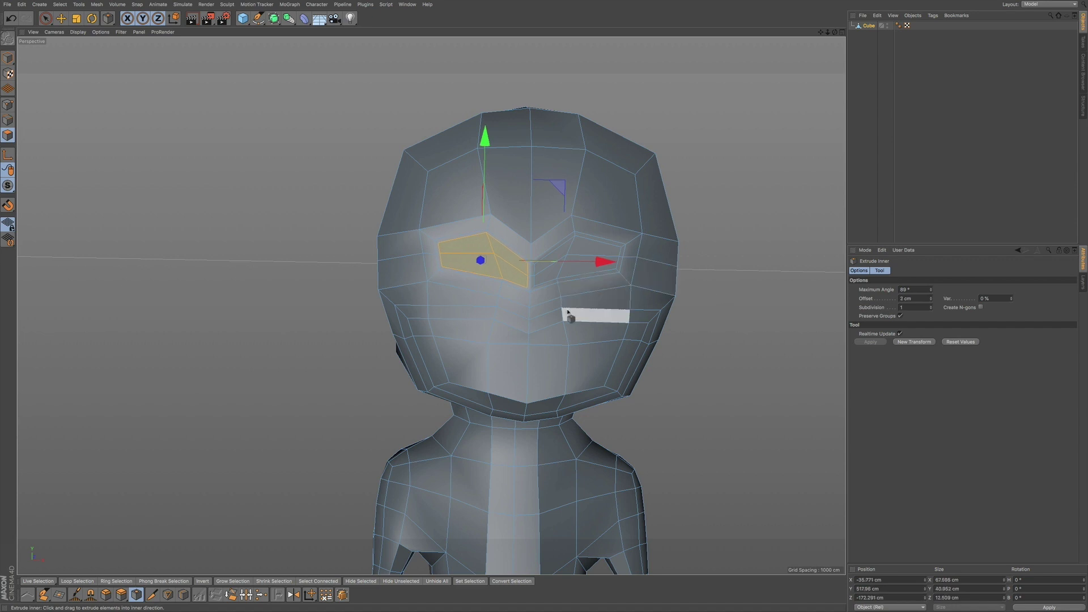
Step: Return to model mode, select the Cube object and switch to the Sculpt layout
{"action": "left_click", "coordinate": [8, 105]}
{"action": "left_click", "coordinate": [8, 57]}
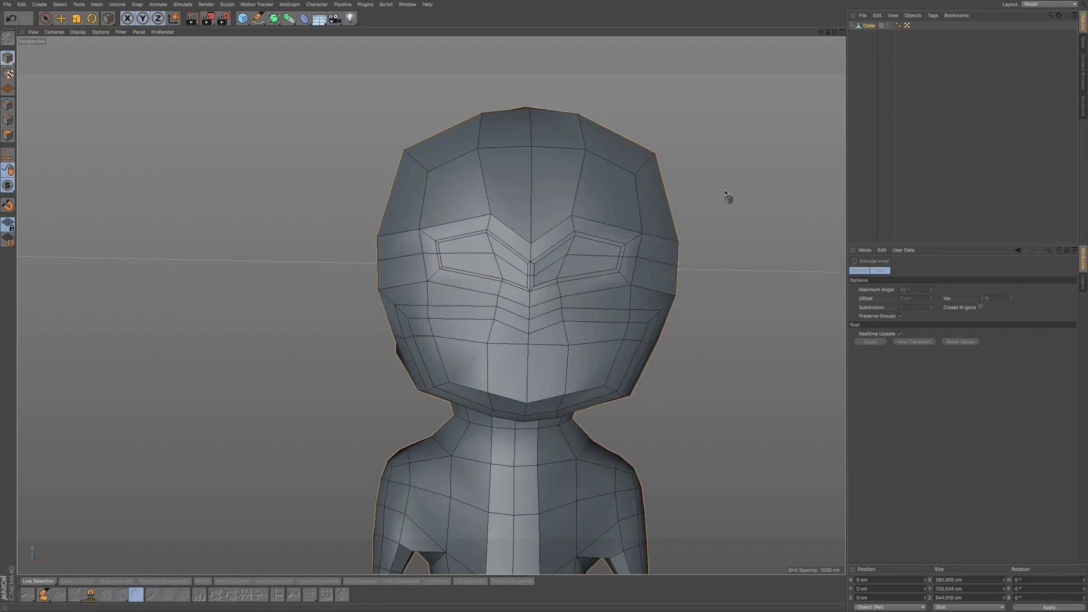
{"action": "left_click", "coordinate": [871, 26]}
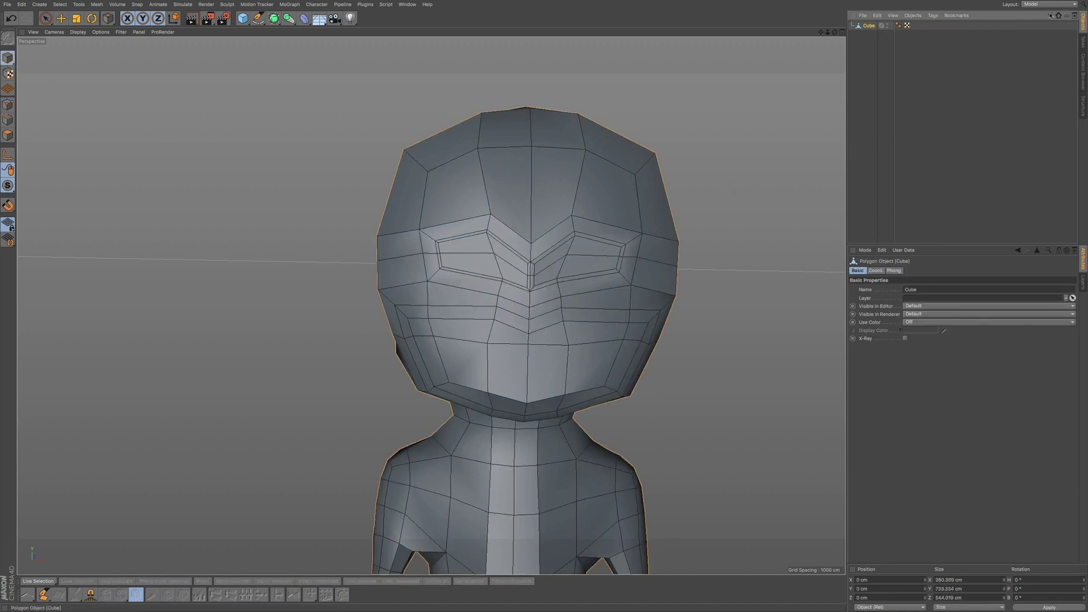
{"action": "left_click", "coordinate": [1045, 6]}
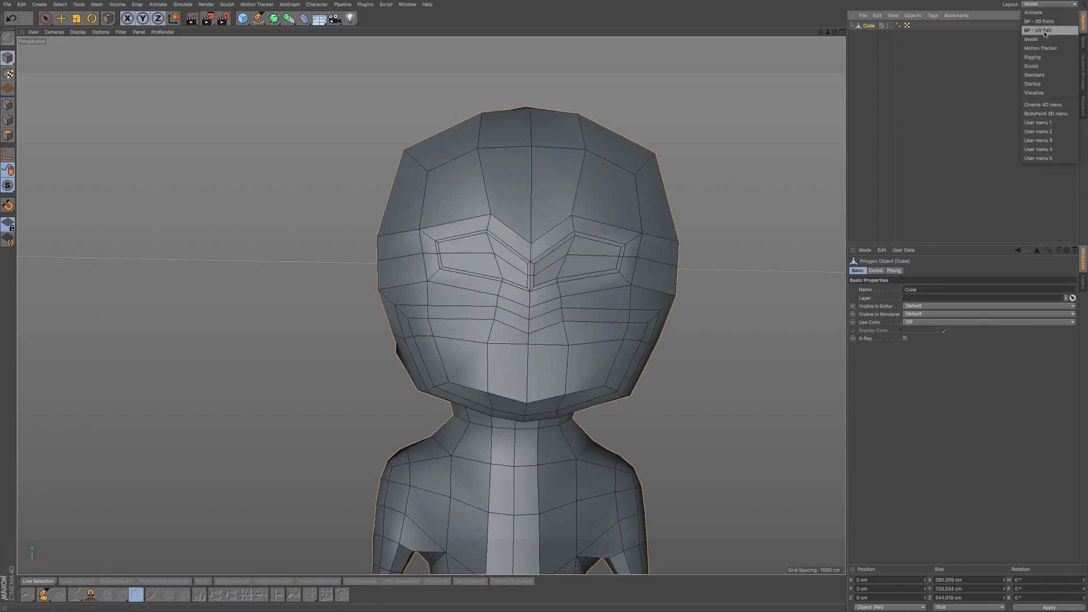
{"action": "left_click", "coordinate": [1049, 68]}
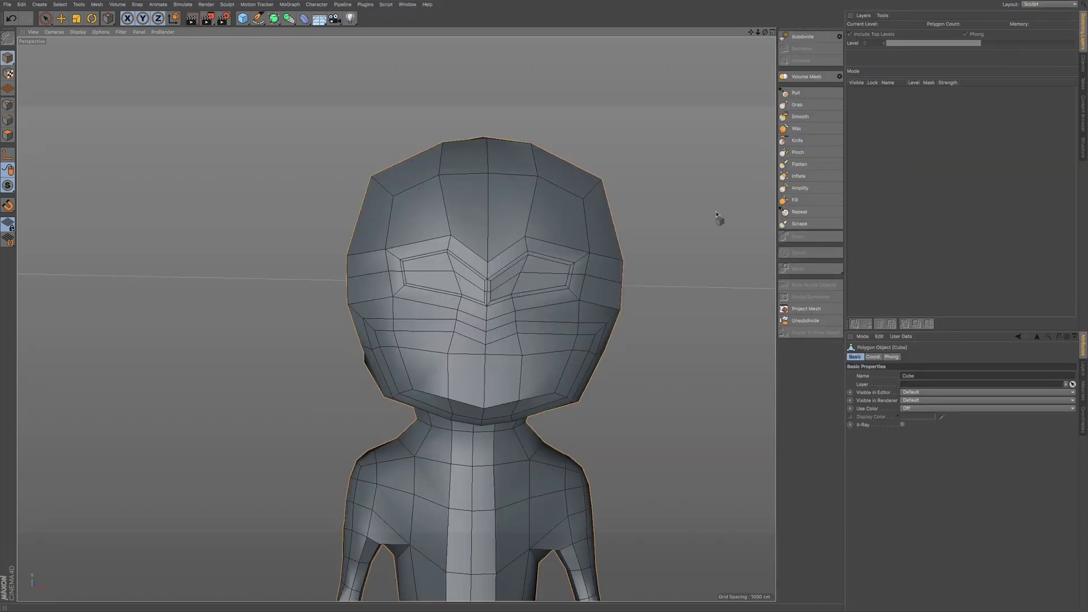
Step: Smooth the edge loops around the eyes and across the lower face with a size 24 Smooth brush
{"action": "left_click", "coordinate": [799, 116]}
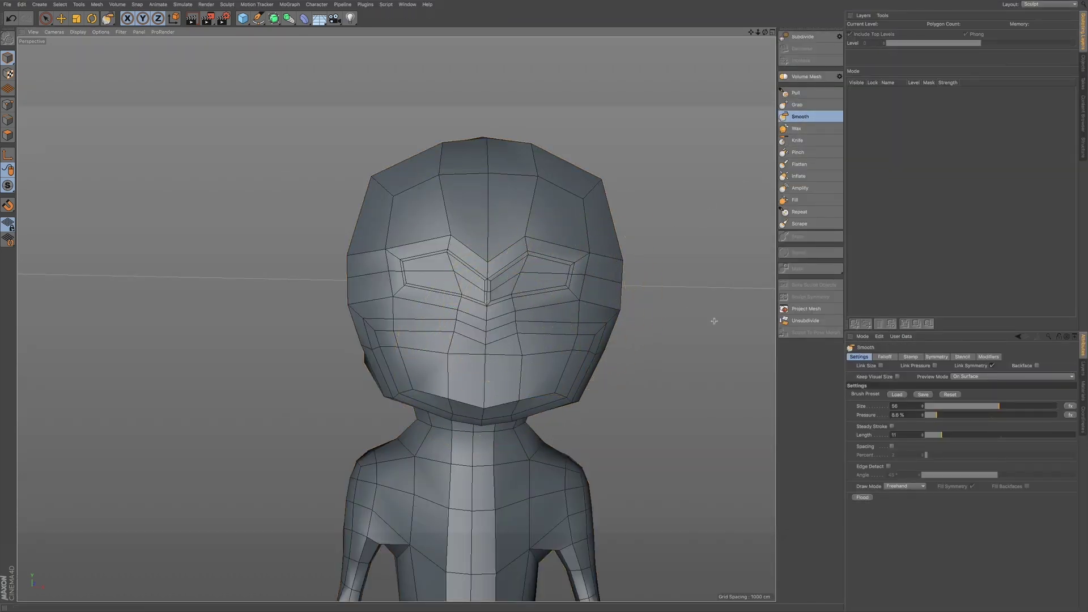
{"action": "left_click", "coordinate": [969, 407]}
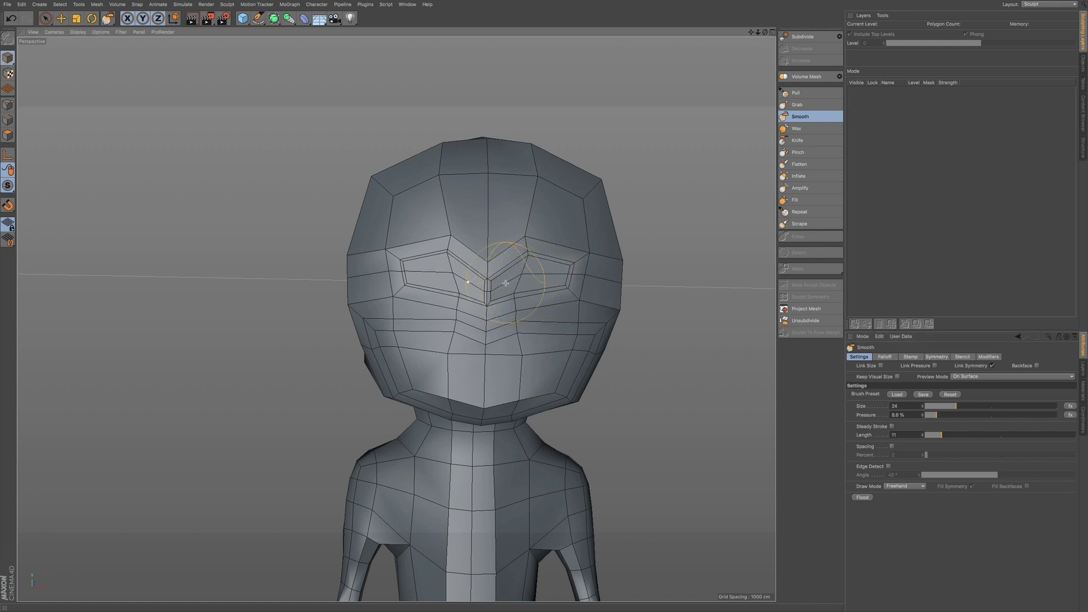
{"action": "mouse_move", "coordinate": [541, 279]}
{"action": "left_mouse_down"}
{"action": "mouse_move", "coordinate": [539, 261]}
{"action": "mouse_move", "coordinate": [555, 285]}
{"action": "mouse_move", "coordinate": [562, 258]}
{"action": "left_mouse_up"}
{"action": "mouse_move", "coordinate": [569, 339]}
{"action": "left_mouse_down"}
{"action": "mouse_move", "coordinate": [562, 366]}
{"action": "mouse_move", "coordinate": [529, 392]}
{"action": "mouse_move", "coordinate": [473, 398]}
{"action": "left_mouse_up"}
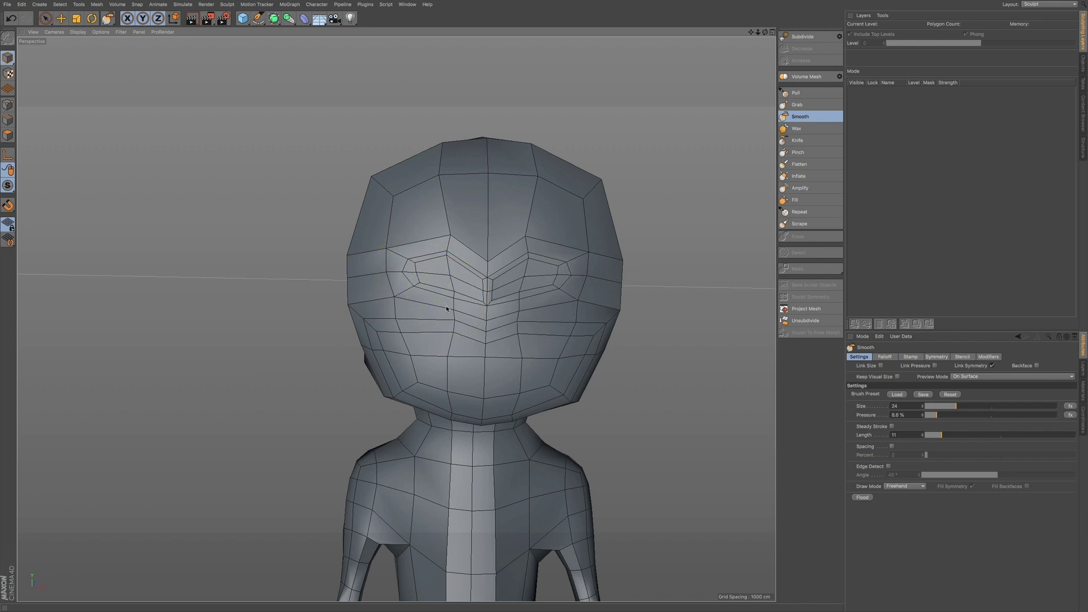
Step: Enlarge and round the eye outlines with a size 38 Grab brush, and even out their loops with the Smooth brush
{"action": "left_click", "coordinate": [797, 104]}
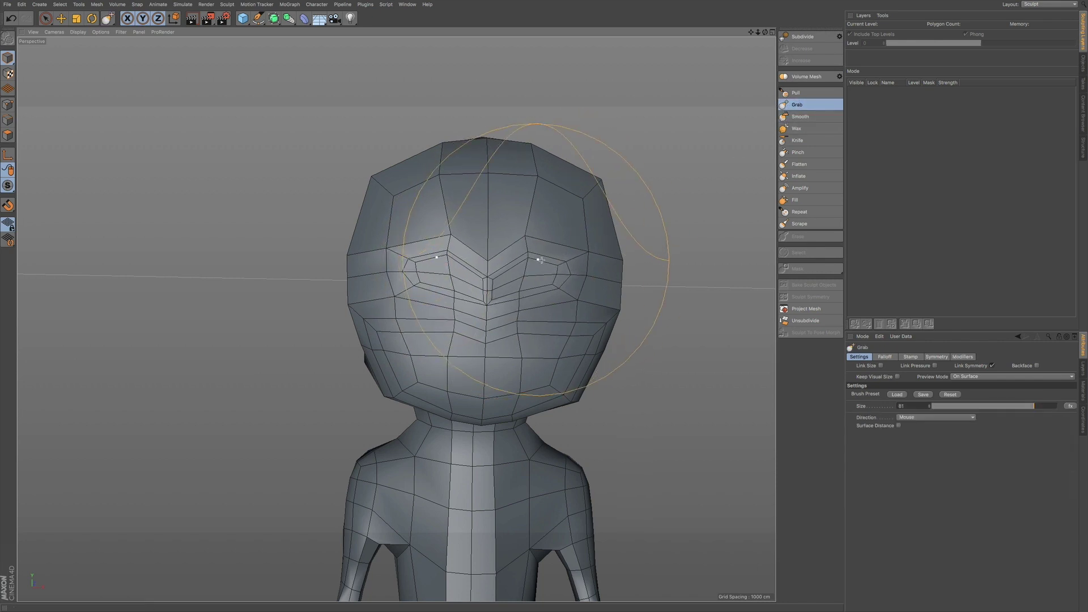
{"action": "left_click_drag", "start_coordinate": [983, 409], "coordinate": [979, 408]}
{"action": "left_click_drag", "start_coordinate": [529, 260], "coordinate": [534, 252]}
{"action": "mouse_move", "coordinate": [525, 294]}
{"action": "left_mouse_down"}
{"action": "mouse_move", "coordinate": [529, 305]}
{"action": "mouse_move", "coordinate": [566, 288]}
{"action": "left_mouse_up"}
{"action": "left_click_drag", "start_coordinate": [554, 246], "coordinate": [526, 246]}
{"action": "left_click_drag", "start_coordinate": [543, 190], "coordinate": [535, 189]}
{"action": "mouse_move", "coordinate": [541, 246]}
{"action": "left_mouse_down"}
{"action": "mouse_move", "coordinate": [583, 270]}
{"action": "mouse_move", "coordinate": [571, 300]}
{"action": "left_mouse_up"}
{"action": "left_click_drag", "start_coordinate": [412, 250], "coordinate": [408, 246]}
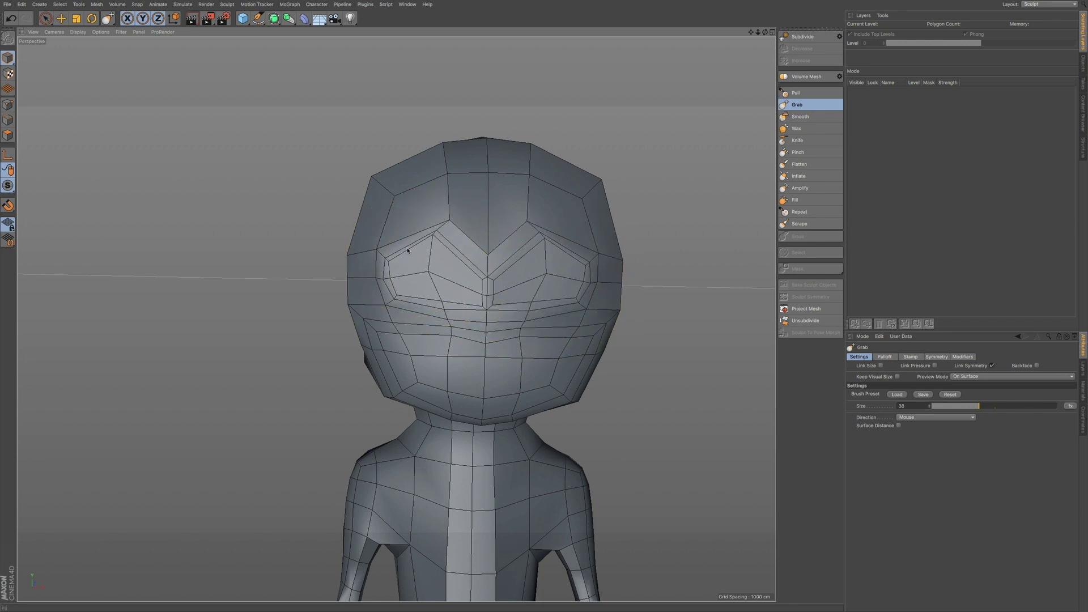
{"action": "left_click_drag", "start_coordinate": [439, 305], "coordinate": [418, 307]}
{"action": "left_click_drag", "start_coordinate": [401, 263], "coordinate": [402, 260]}
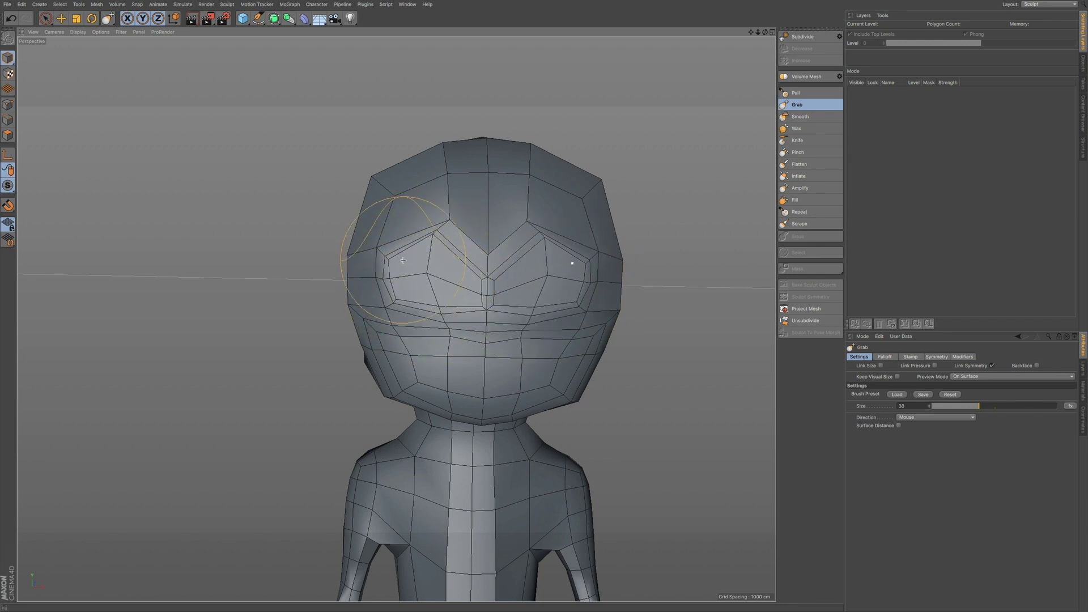
{"action": "left_click", "coordinate": [809, 117]}
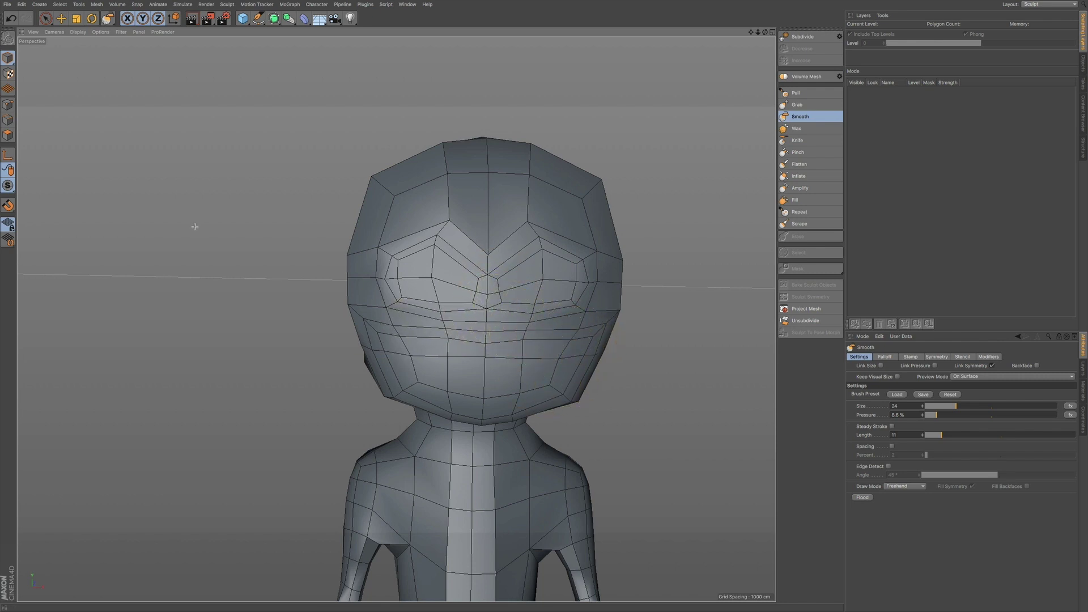
Step: Select the eight polygons of the mouth area with Live Selection and inset them by about 8 cm with Extrude Inner
{"action": "left_click", "coordinate": [46, 18]}
{"action": "left_click", "coordinate": [8, 134]}
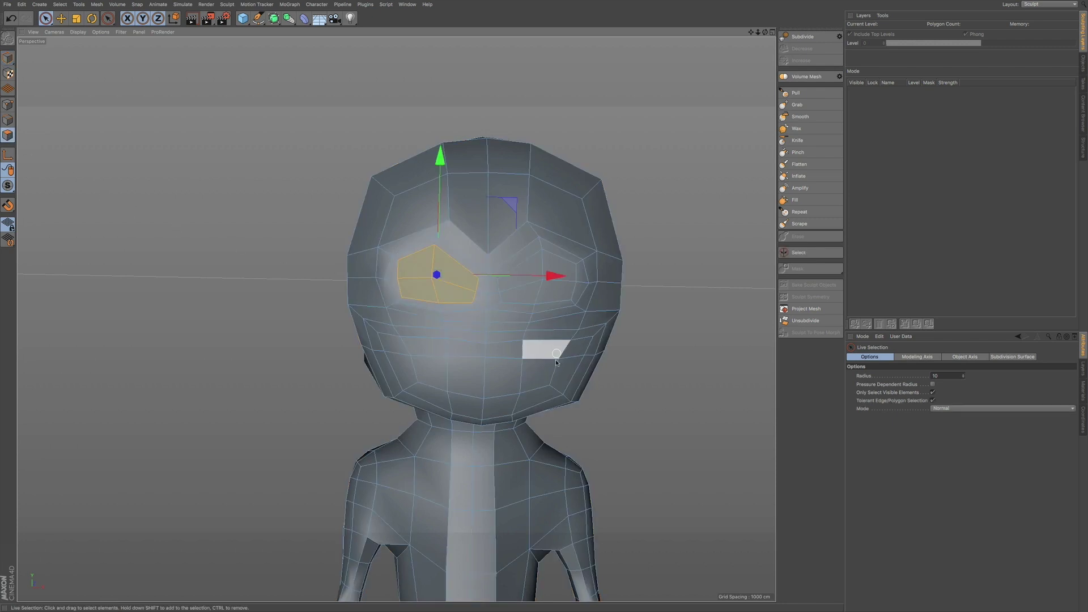
{"action": "mouse_move", "coordinate": [534, 376]}
{"action": "left_mouse_down"}
{"action": "mouse_move", "coordinate": [483, 355]}
{"action": "mouse_move", "coordinate": [433, 367]}
{"action": "left_mouse_up"}
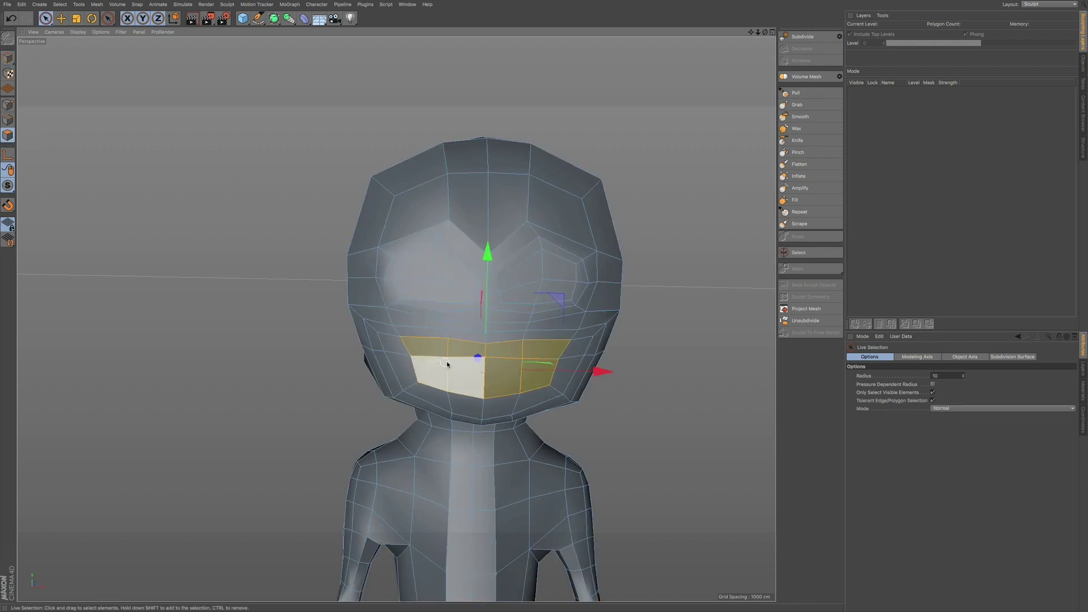
{"action": "key", "text": "i"}
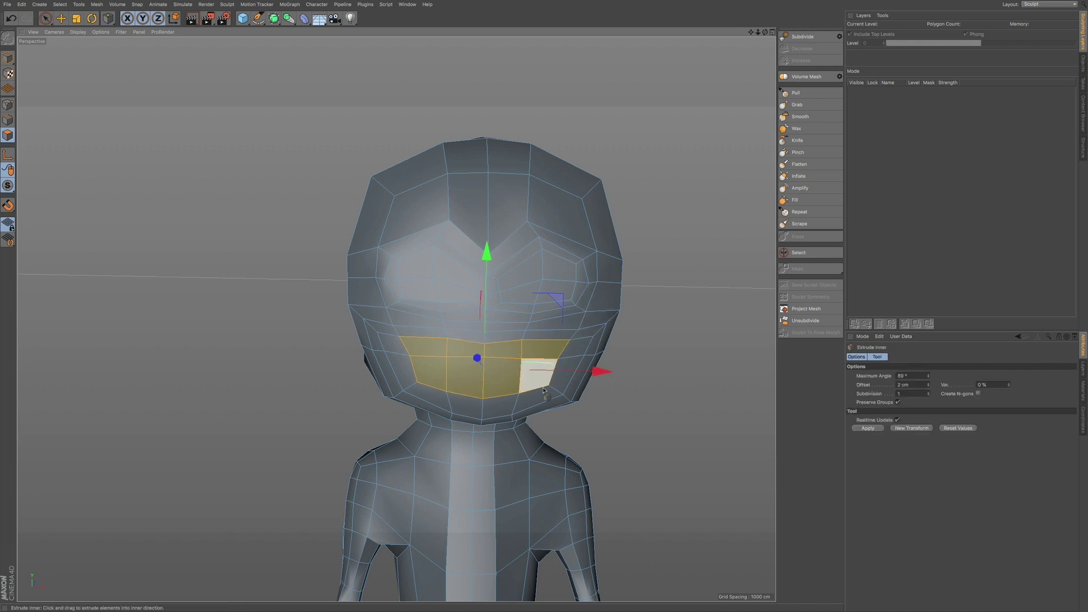
{"action": "left_click_drag", "start_coordinate": [547, 391], "coordinate": [548, 394]}
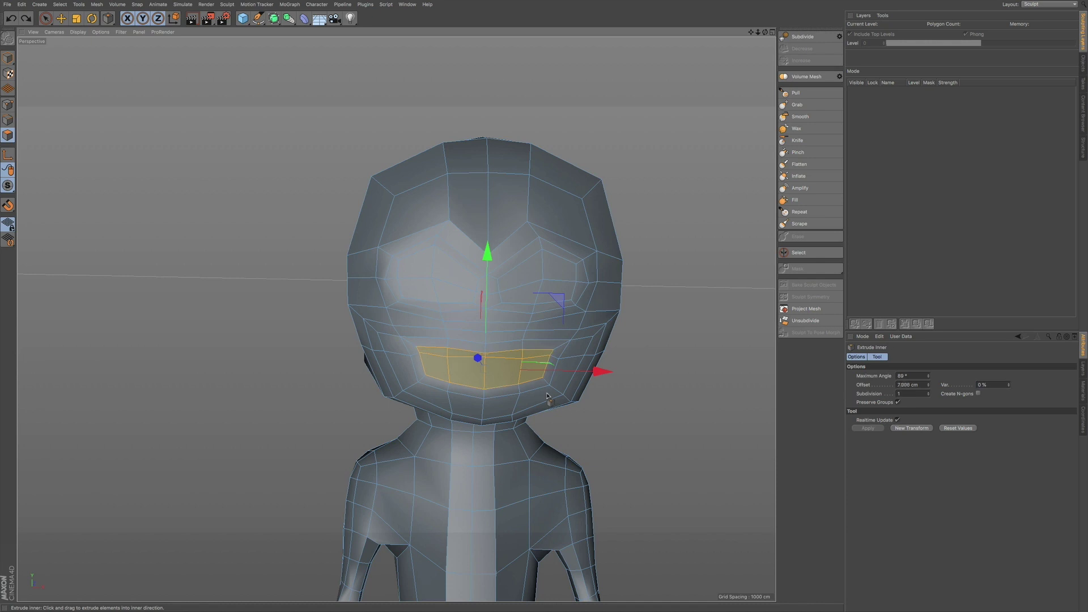
Step: Smooth the mesh around the mouth in model mode, and inset the still selected mouth polygons by 3 cm
{"action": "left_click", "coordinate": [800, 116]}
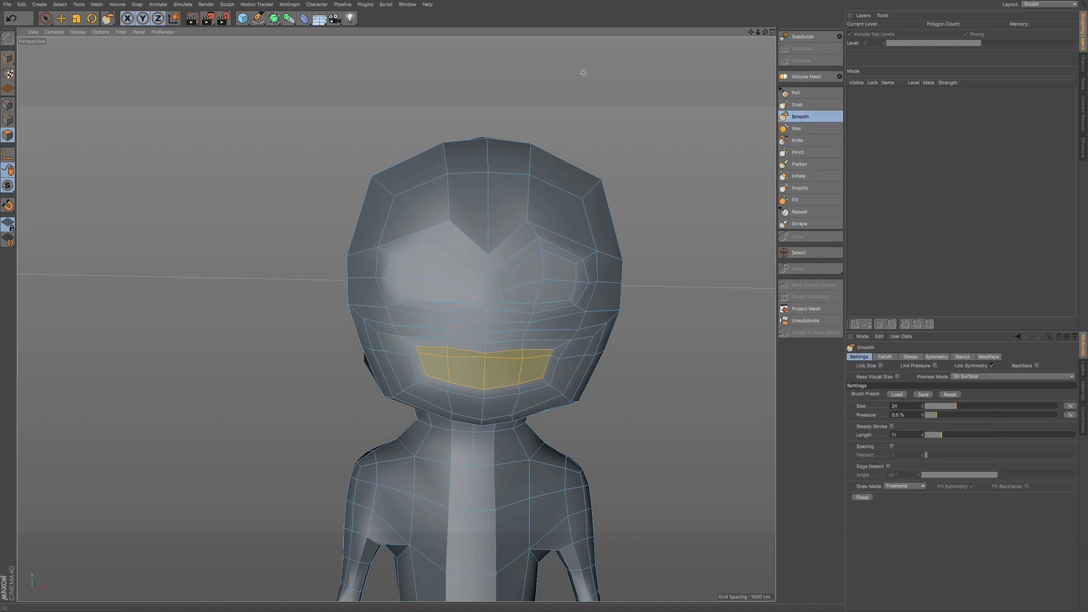
{"action": "left_click", "coordinate": [4, 60]}
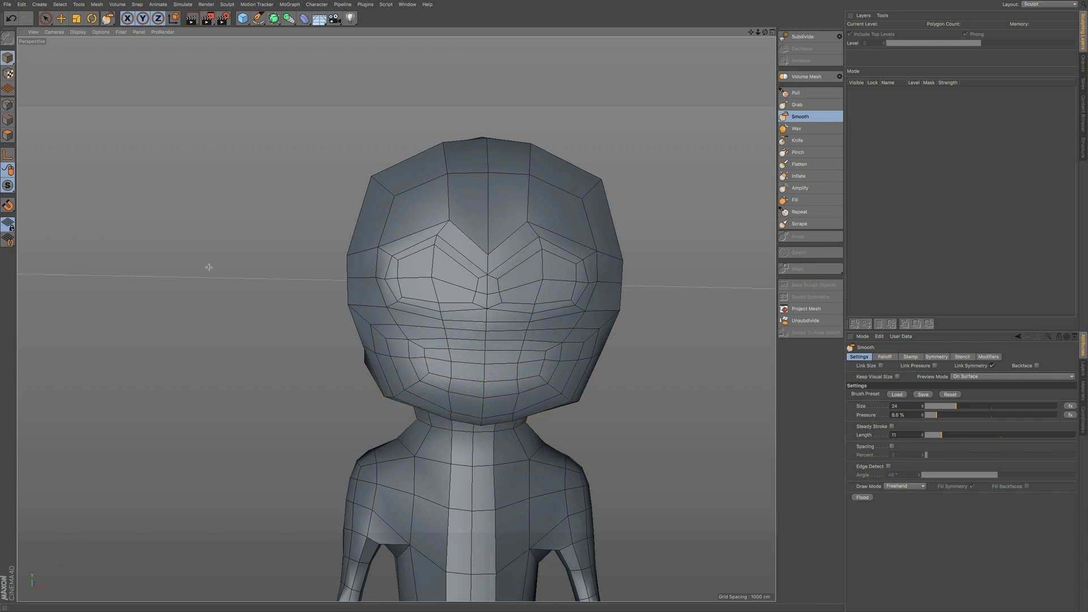
{"action": "key", "text": "9"}
{"action": "left_click", "coordinate": [8, 134]}
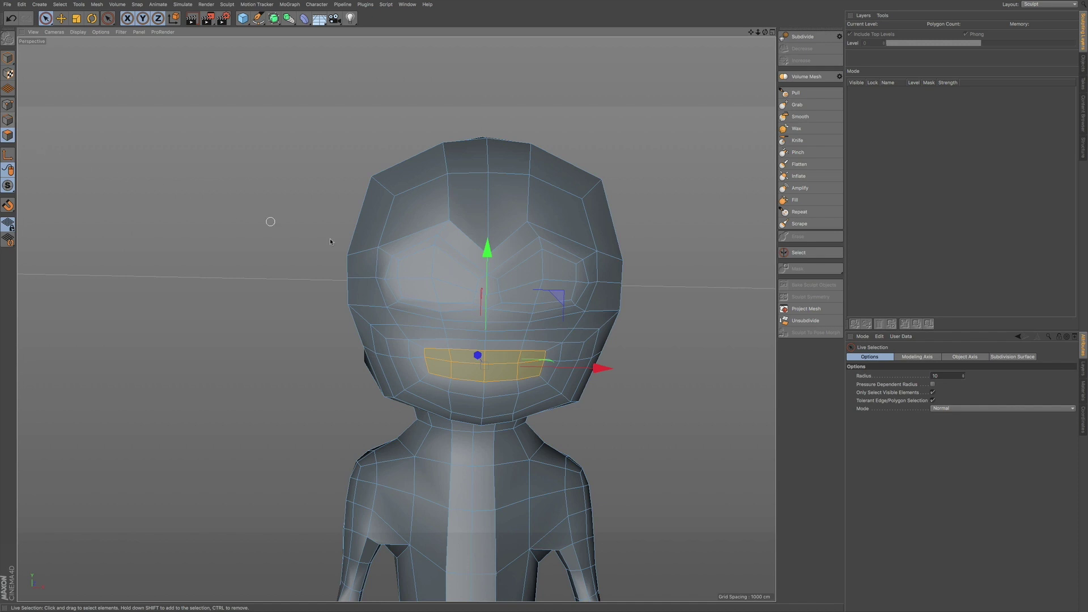
{"action": "key", "text": "i"}
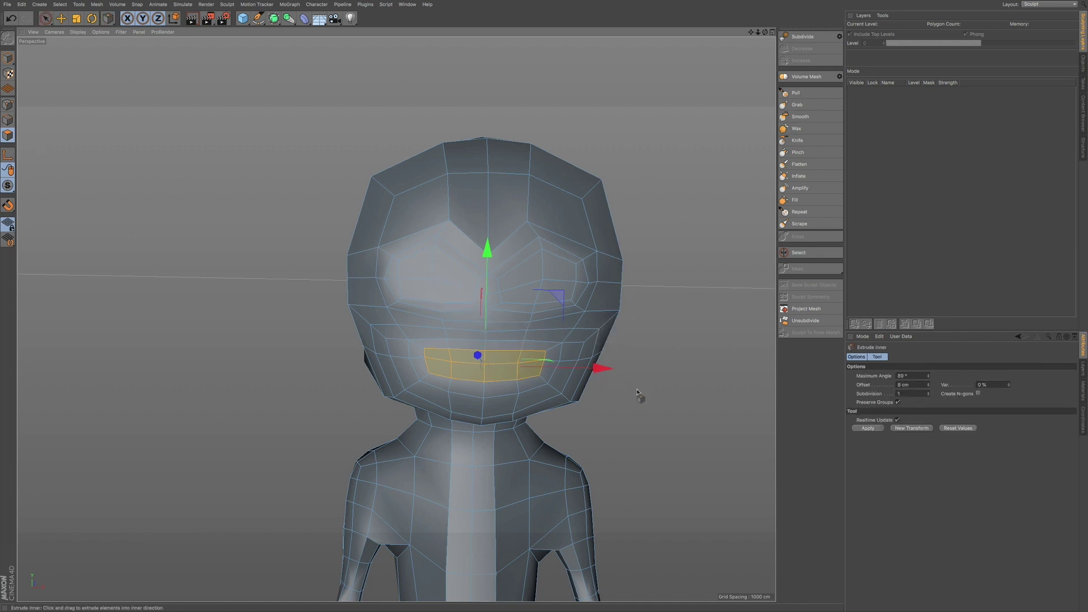
{"action": "left_click_drag", "start_coordinate": [635, 390], "coordinate": [637, 391]}
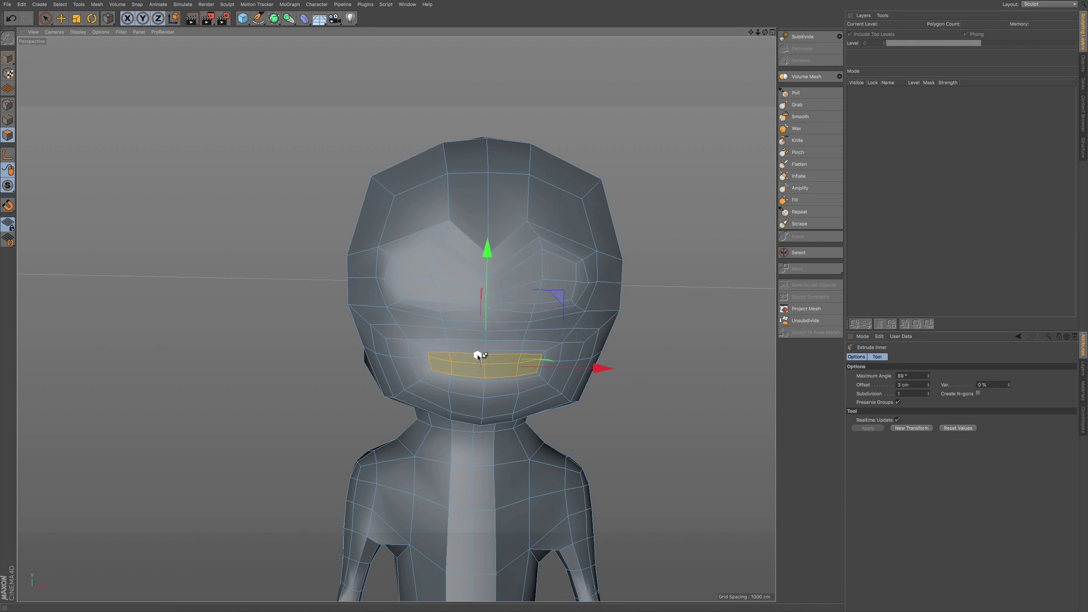
Step: Move the inset mouth polygons backward into the head to form a mouth cavity
{"action": "left_click_drag", "start_coordinate": [479, 355], "coordinate": [477, 354]}
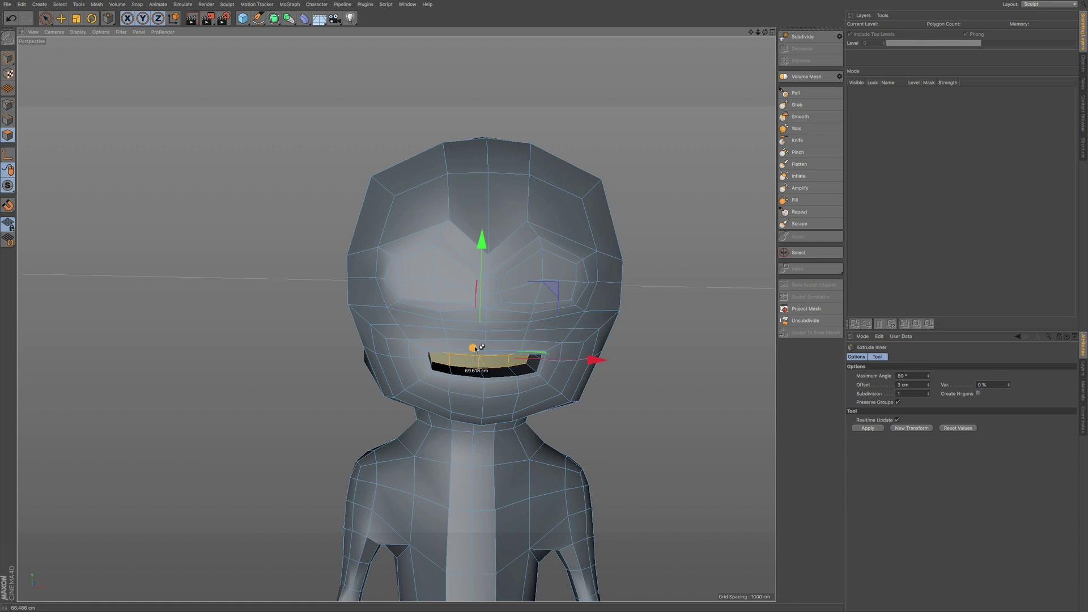
{"action": "left_click_drag", "start_coordinate": [476, 348], "coordinate": [477, 350]}
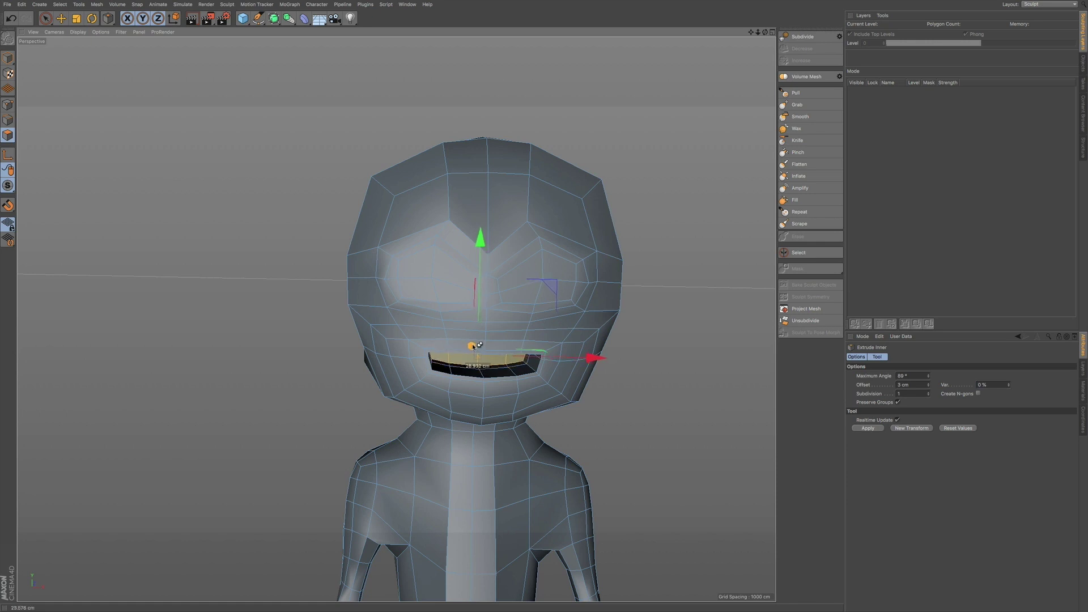
{"action": "left_click_drag", "start_coordinate": [472, 347], "coordinate": [514, 365]}
{"action": "key", "text": "e"}
{"action": "key", "text": "ctrl+z"}
{"action": "key", "text": "i"}
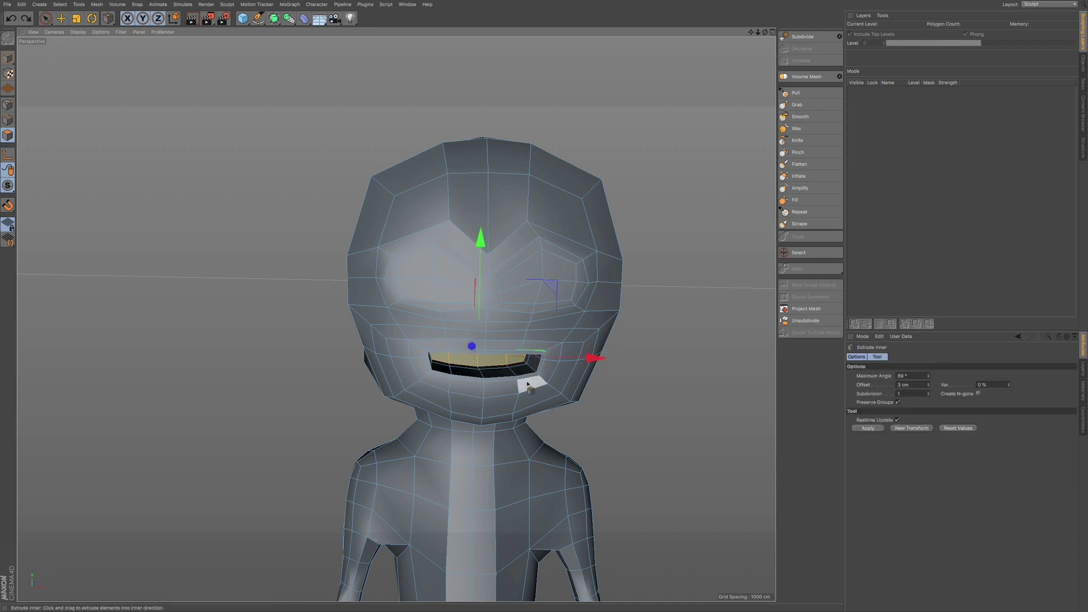
{"action": "mouse_move", "coordinate": [530, 381]}
{"action": "left_mouse_down", "text": "alt"}
{"action": "mouse_move", "coordinate": [462, 400]}
{"action": "mouse_move", "coordinate": [538, 382]}
{"action": "mouse_move", "coordinate": [522, 382]}
{"action": "left_mouse_up", "text": "alt"}
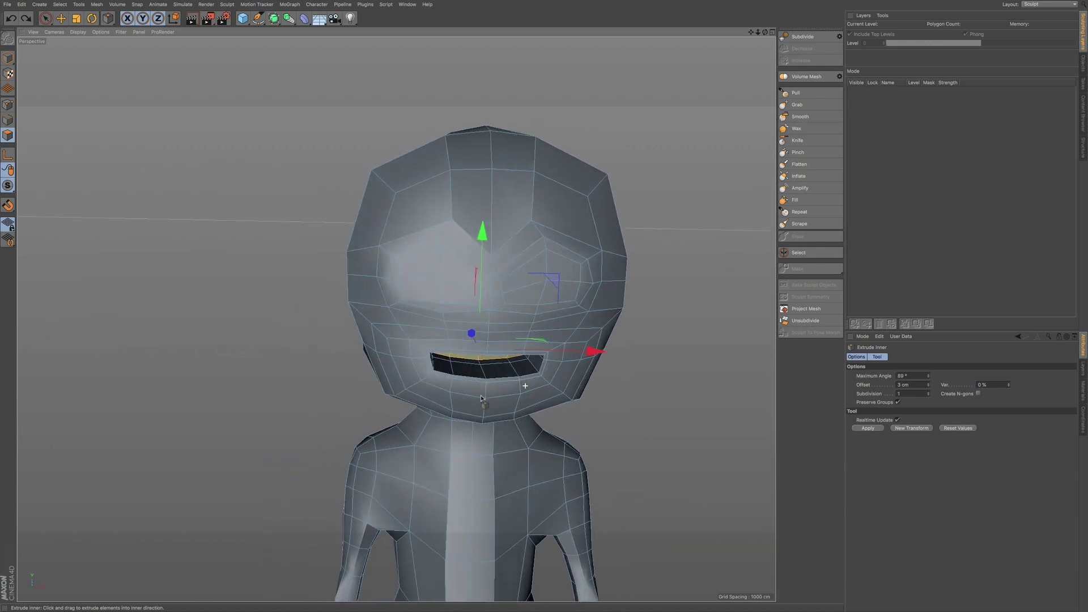
Step: Smooth the edges of the mouth opening in model mode and lower the Smooth brush pressure to 5.4%
{"action": "left_click", "coordinate": [803, 105]}
{"action": "left_click", "coordinate": [808, 117]}
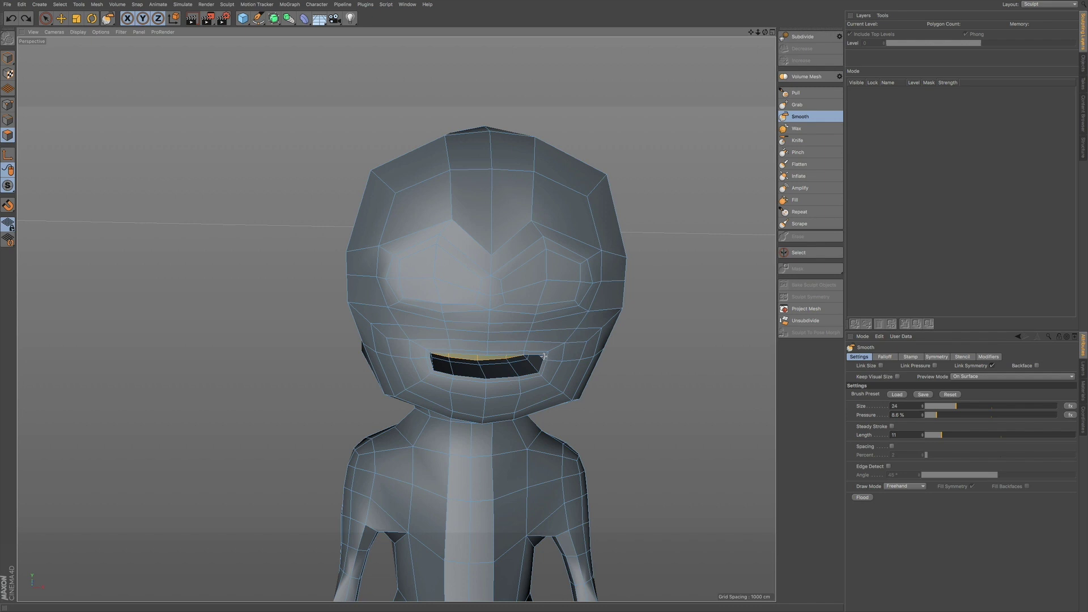
{"action": "left_click", "coordinate": [13, 61]}
{"action": "mouse_move", "coordinate": [459, 371]}
{"action": "left_mouse_down"}
{"action": "mouse_move", "coordinate": [433, 352]}
{"action": "mouse_move", "coordinate": [529, 381]}
{"action": "left_mouse_up"}
{"action": "left_click_drag", "start_coordinate": [945, 417], "coordinate": [934, 418]}
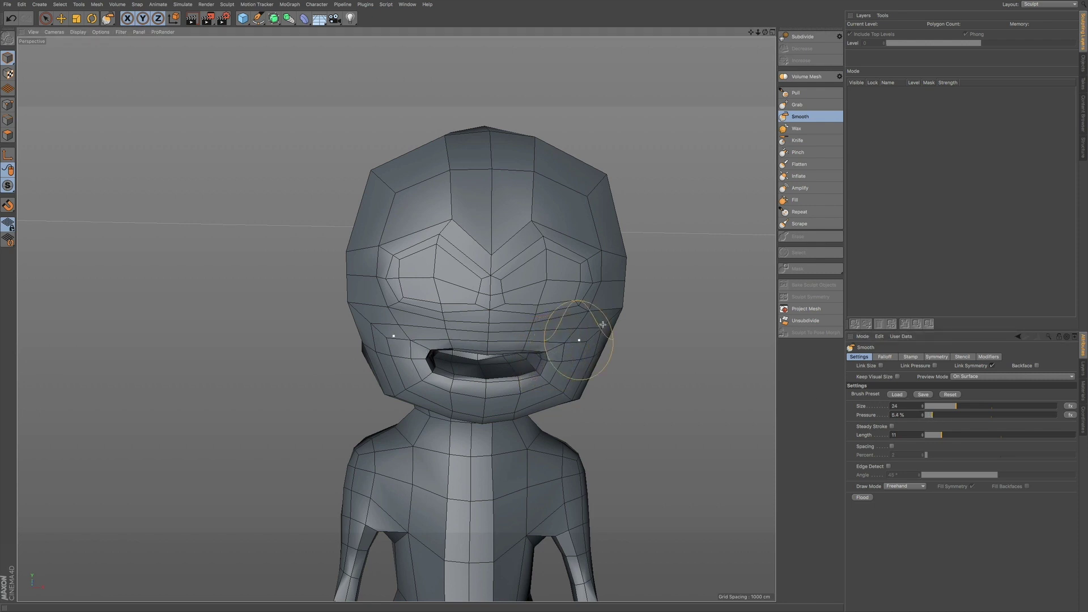
Step: Reshape the lips and mouth corners with the Grab brush, reducing its size to 18 for finer adjustments
{"action": "left_click", "coordinate": [822, 104]}
{"action": "mouse_move", "coordinate": [532, 347]}
{"action": "left_mouse_down"}
{"action": "mouse_move", "coordinate": [525, 385]}
{"action": "mouse_move", "coordinate": [565, 315]}
{"action": "mouse_move", "coordinate": [536, 359]}
{"action": "left_mouse_up"}
{"action": "left_click_drag", "start_coordinate": [464, 385], "coordinate": [446, 363], "text": "alt"}
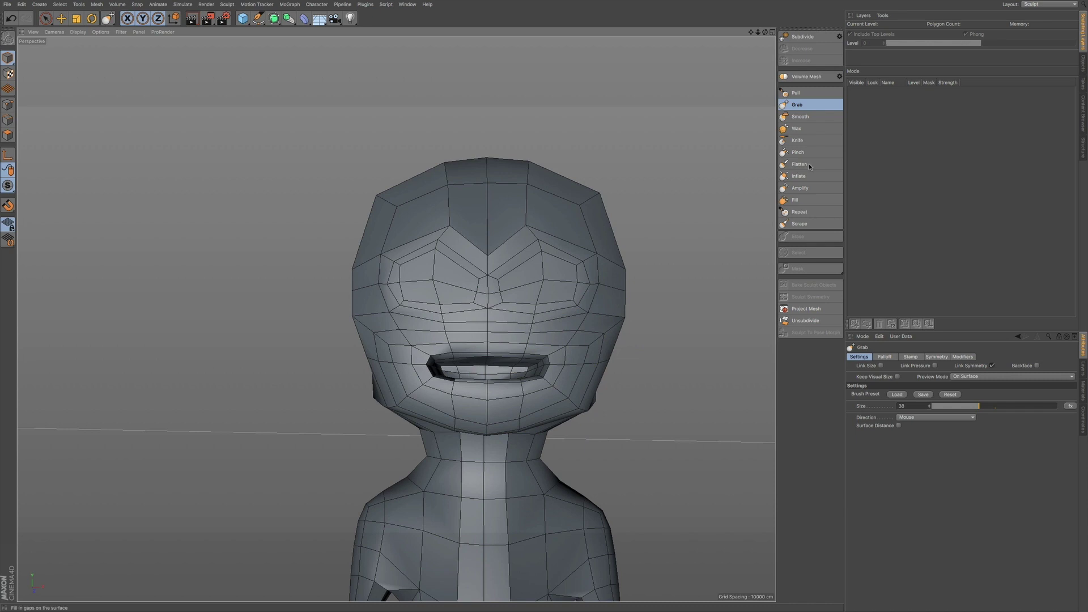
{"action": "left_click_drag", "start_coordinate": [978, 406], "coordinate": [966, 406]}
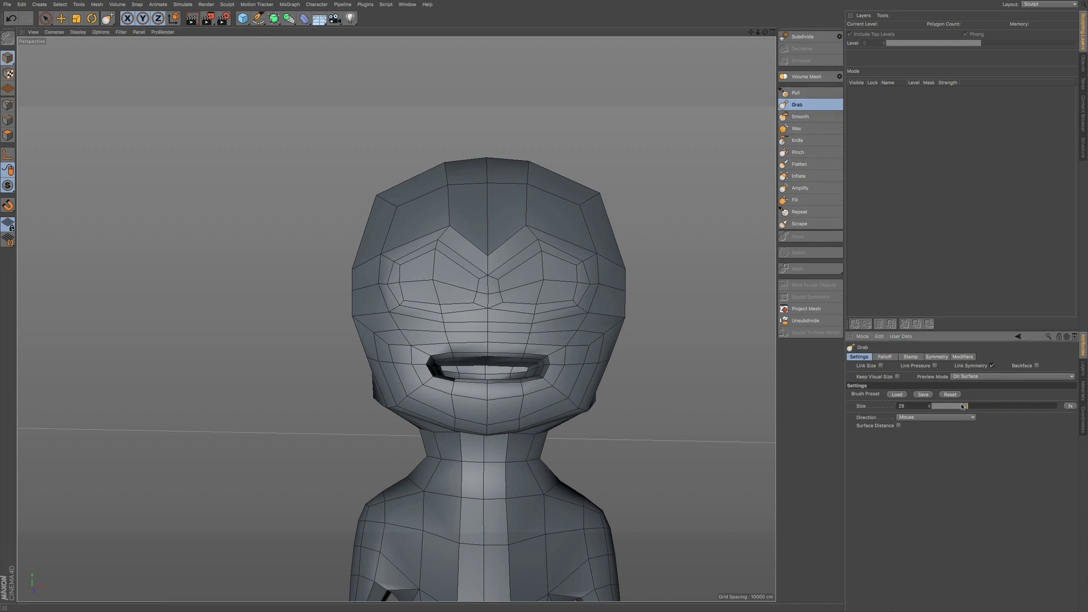
{"action": "mouse_move", "coordinate": [526, 388]}
{"action": "left_mouse_down"}
{"action": "mouse_move", "coordinate": [491, 384]}
{"action": "mouse_move", "coordinate": [444, 359]}
{"action": "mouse_move", "coordinate": [433, 377]}
{"action": "mouse_move", "coordinate": [375, 392]}
{"action": "left_mouse_up"}
{"action": "left_click_drag", "start_coordinate": [477, 395], "coordinate": [418, 392], "text": "alt"}
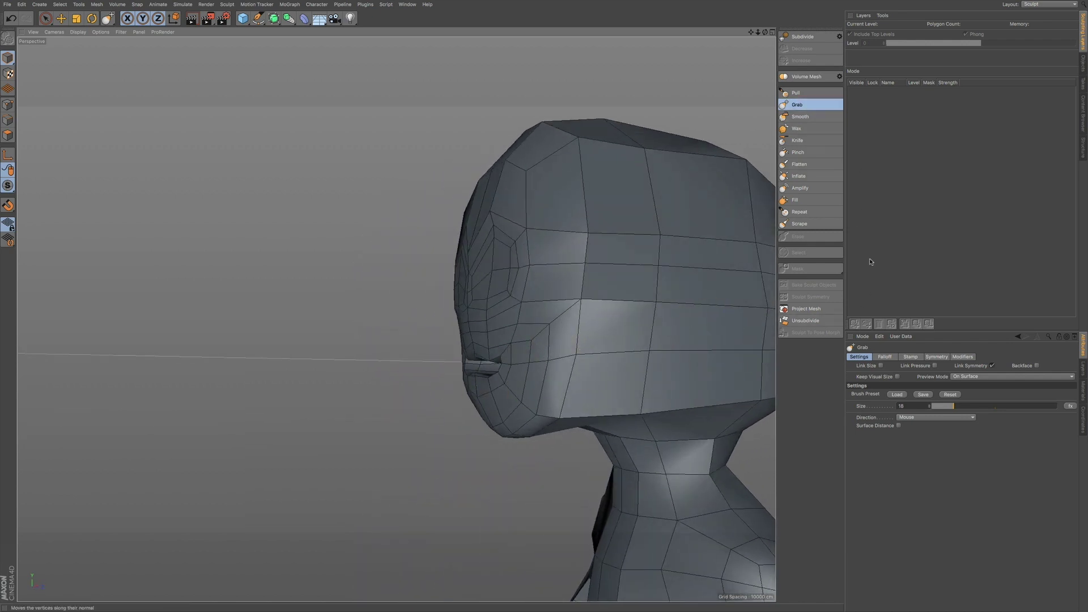
Step: Increase the Grab brush size to 41 and reshape the chin and jaw around the mouth
{"action": "left_click", "coordinate": [982, 406]}
{"action": "mouse_move", "coordinate": [480, 393]}
{"action": "left_mouse_down"}
{"action": "mouse_move", "coordinate": [495, 410]}
{"action": "mouse_move", "coordinate": [471, 382]}
{"action": "mouse_move", "coordinate": [702, 396]}
{"action": "mouse_move", "coordinate": [598, 407]}
{"action": "left_mouse_up"}
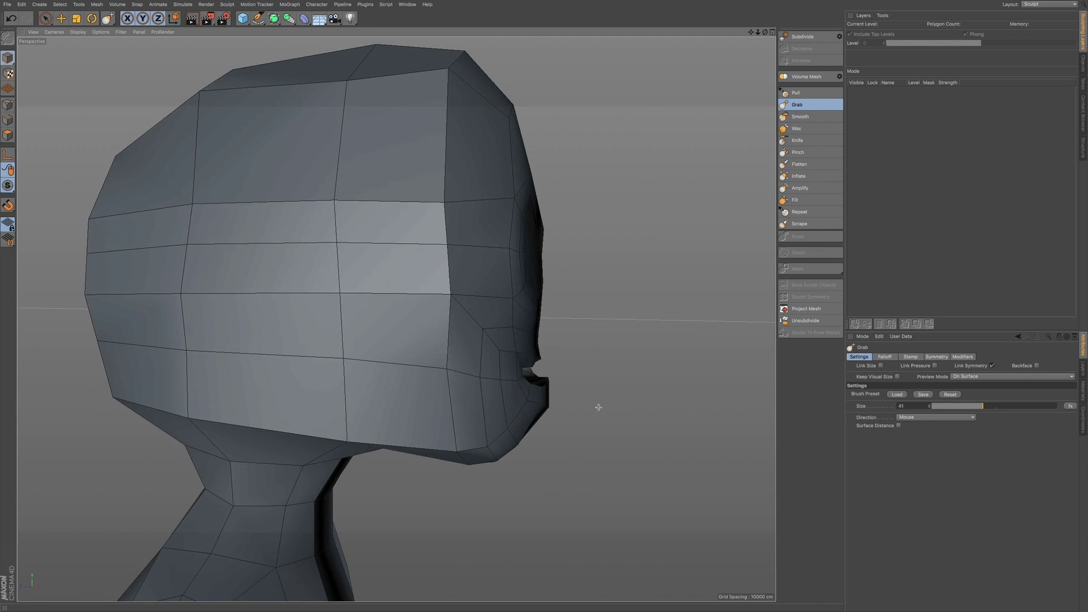
{"action": "left_click_drag", "start_coordinate": [513, 413], "coordinate": [482, 419], "text": "alt"}
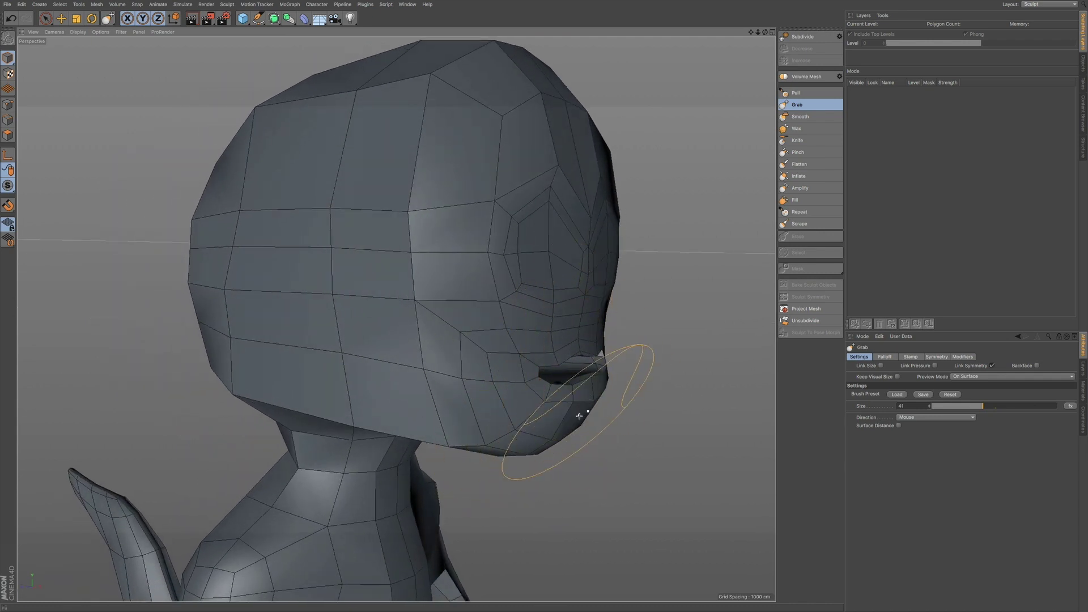
{"action": "mouse_move", "coordinate": [589, 377]}
{"action": "left_mouse_down", "text": "alt"}
{"action": "mouse_move", "coordinate": [590, 413]}
{"action": "mouse_move", "coordinate": [543, 405]}
{"action": "mouse_move", "coordinate": [583, 389]}
{"action": "left_mouse_up", "text": "alt"}
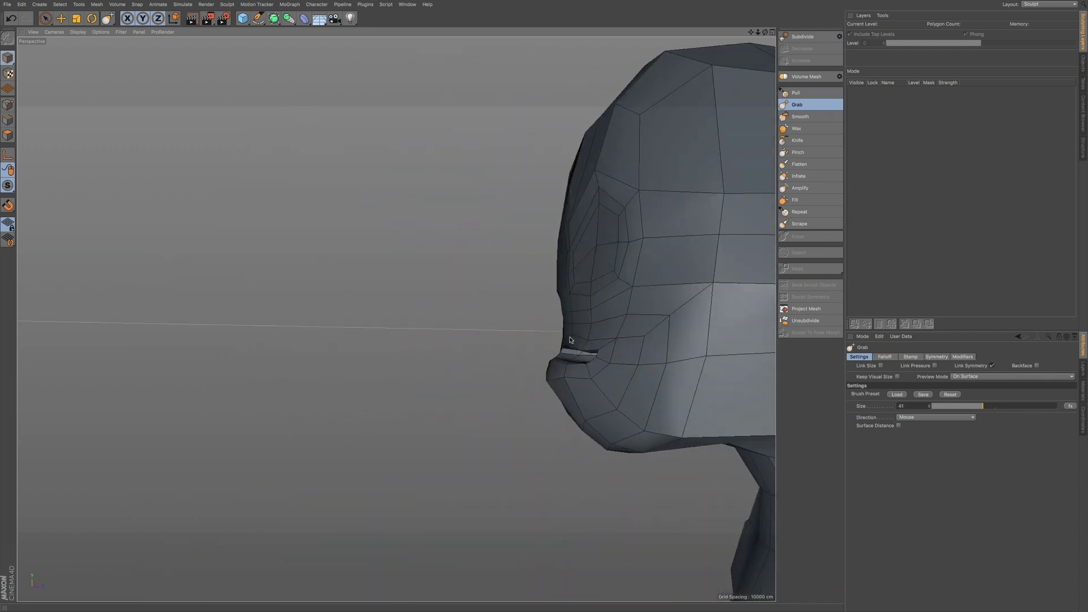
Step: Reduce the Grab brush size and refine the shape of the upper and lower lips from the side and front
{"action": "left_click", "coordinate": [954, 406]}
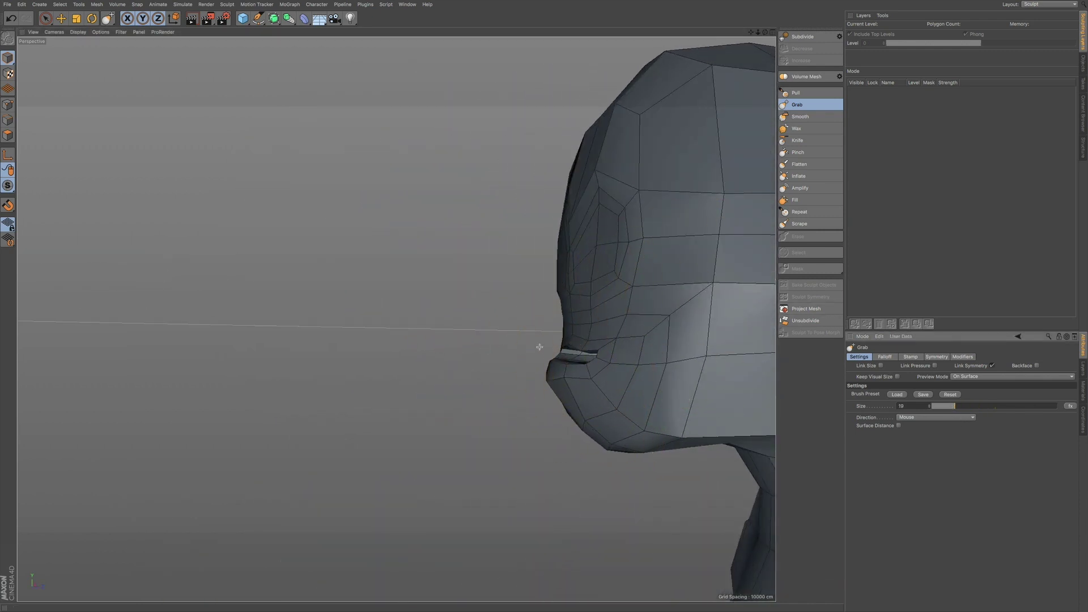
{"action": "mouse_move", "coordinate": [615, 355]}
{"action": "left_mouse_down", "text": "alt"}
{"action": "mouse_move", "coordinate": [703, 399]}
{"action": "mouse_move", "coordinate": [700, 387]}
{"action": "left_mouse_up", "text": "alt"}
{"action": "left_click_drag", "start_coordinate": [554, 352], "coordinate": [593, 308], "text": "alt"}
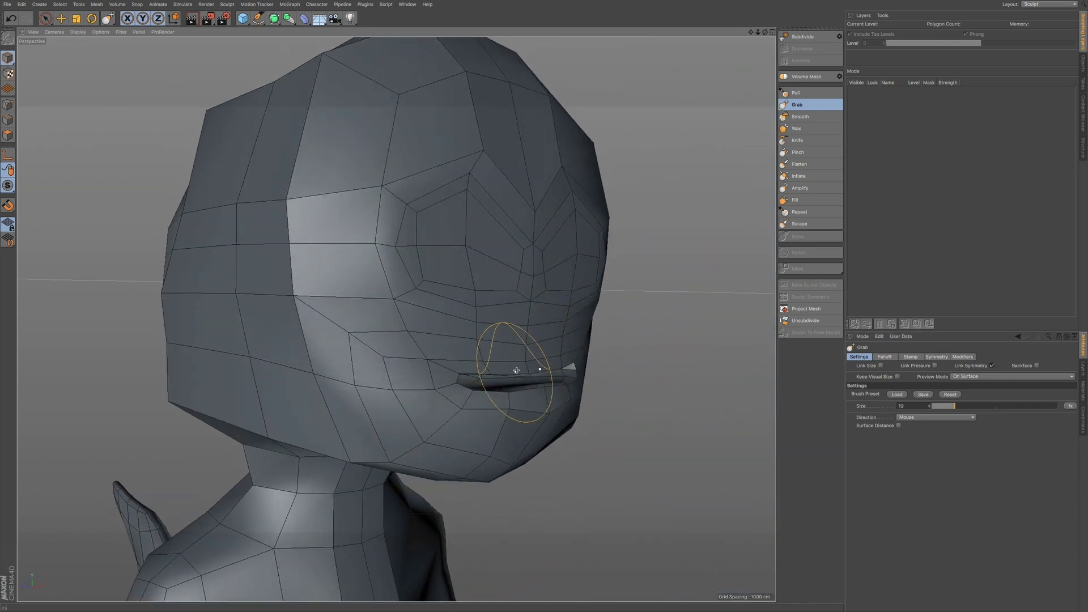
{"action": "left_click_drag", "start_coordinate": [516, 371], "coordinate": [489, 370], "text": "alt"}
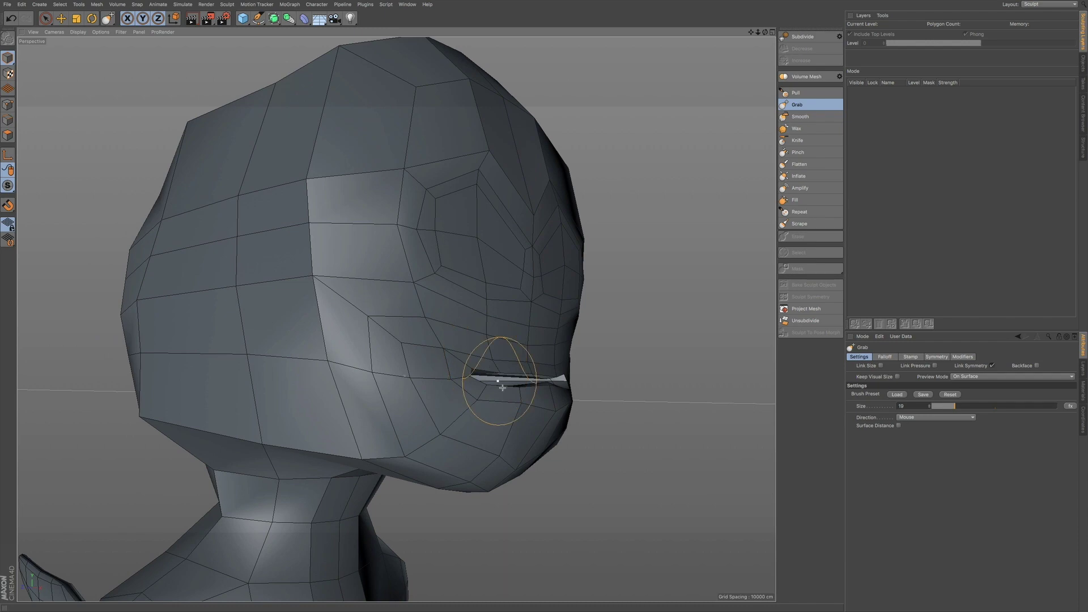
{"action": "left_click_drag", "start_coordinate": [527, 401], "coordinate": [464, 414], "text": "alt"}
{"action": "mouse_move", "coordinate": [569, 412]}
{"action": "left_mouse_down"}
{"action": "mouse_move", "coordinate": [579, 360]}
{"action": "mouse_move", "coordinate": [604, 393]}
{"action": "mouse_move", "coordinate": [647, 413]}
{"action": "mouse_move", "coordinate": [722, 420]}
{"action": "left_mouse_up"}
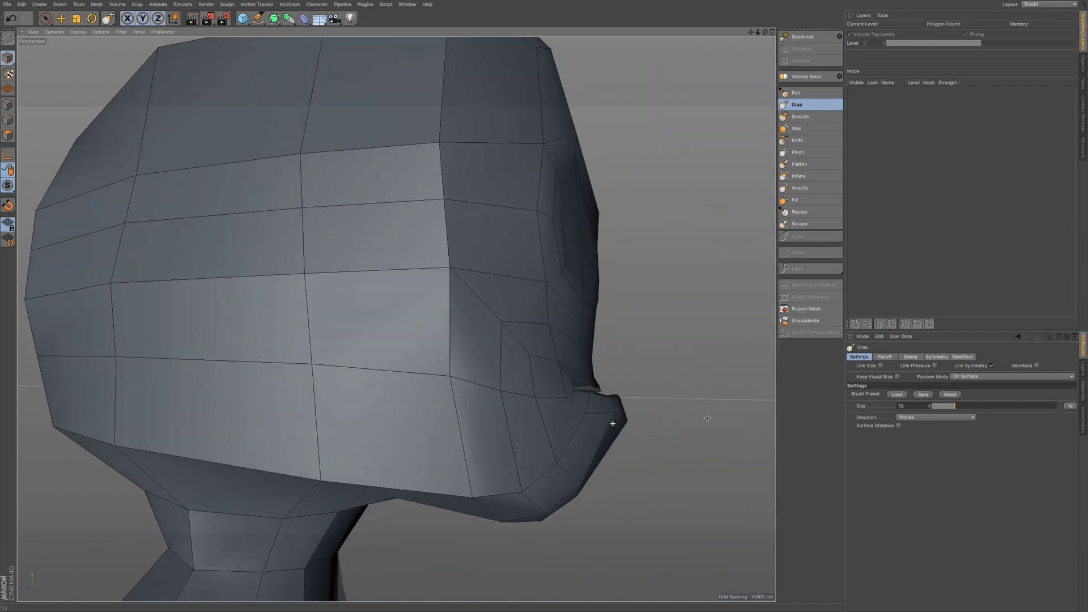
{"action": "mouse_move", "coordinate": [587, 433]}
{"action": "left_mouse_down", "text": "alt"}
{"action": "mouse_move", "coordinate": [590, 417]}
{"action": "mouse_move", "coordinate": [614, 422]}
{"action": "mouse_move", "coordinate": [635, 391]}
{"action": "left_mouse_up", "text": "alt"}
{"action": "scroll", "coordinate": [631, 328], "scroll_direction": "up", "scroll_amount": 2}
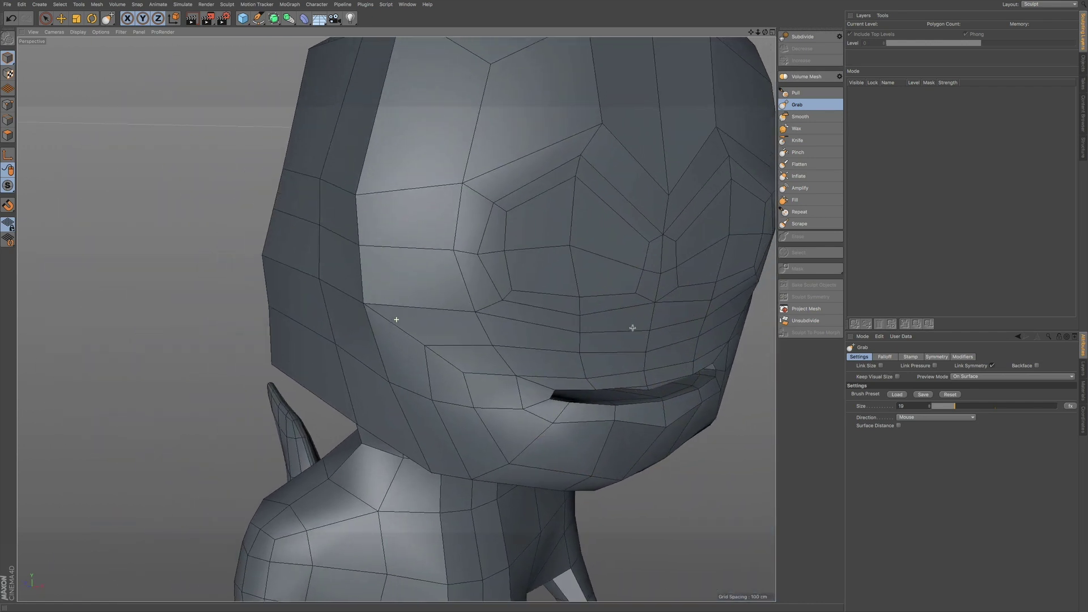
{"action": "scroll", "coordinate": [635, 324], "scroll_direction": "down", "scroll_amount": 3}
{"action": "left_click_drag", "start_coordinate": [517, 399], "coordinate": [590, 394], "text": "alt"}
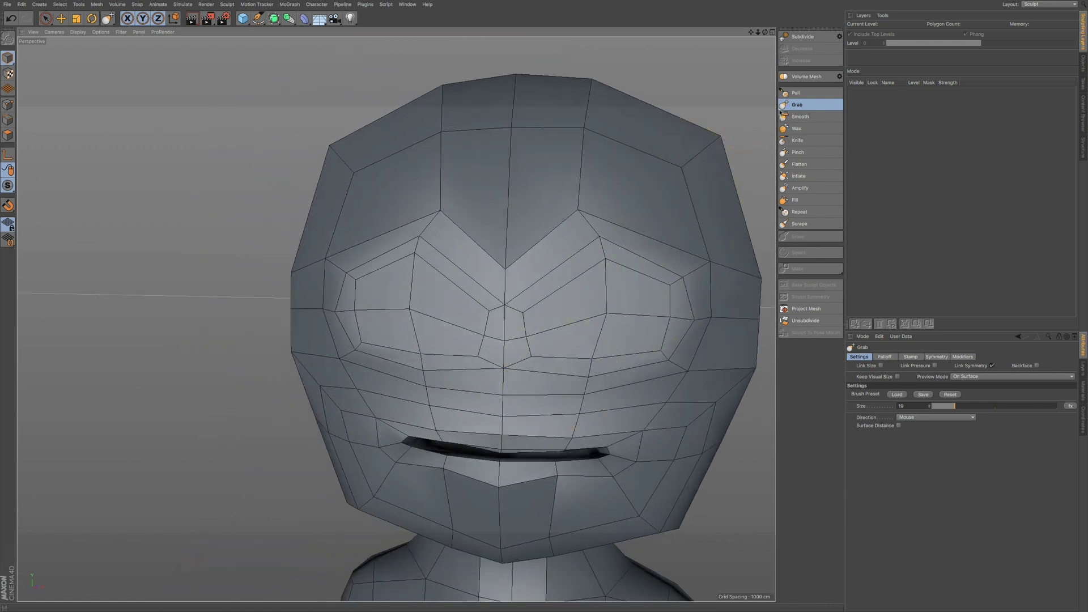
Step: Select the inner polygons of both eyes and move them backward into the head to form eye sockets
{"action": "left_click", "coordinate": [8, 135]}
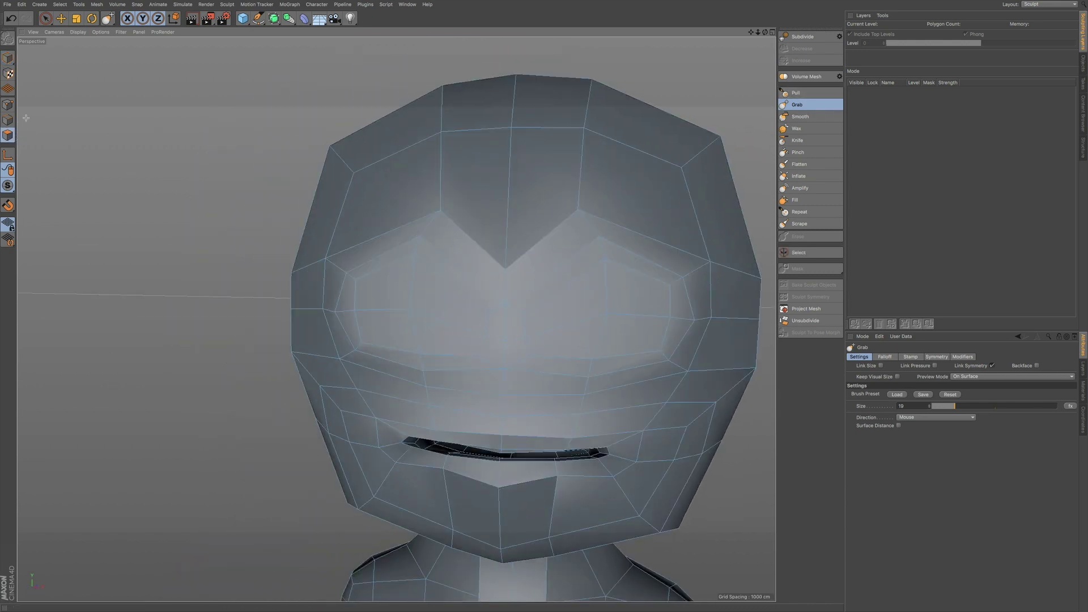
{"action": "left_click", "coordinate": [45, 21]}
{"action": "left_click_drag", "start_coordinate": [607, 303], "coordinate": [598, 312]}
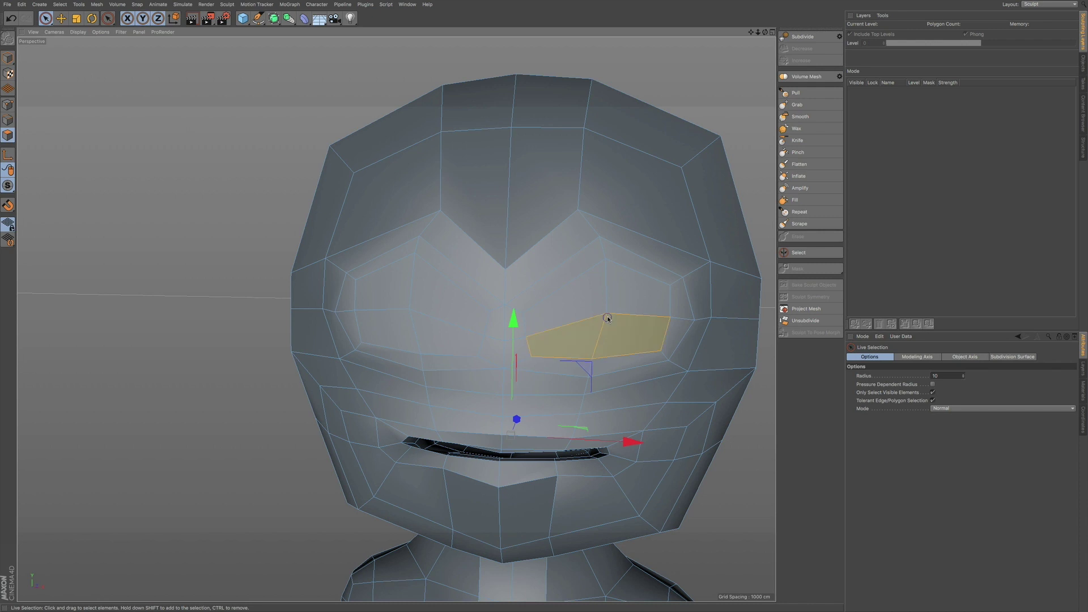
{"action": "mouse_move", "coordinate": [433, 292]}
{"action": "left_mouse_down", "text": "shift"}
{"action": "mouse_move", "coordinate": [430, 321]}
{"action": "mouse_move", "coordinate": [428, 310]}
{"action": "mouse_move", "coordinate": [472, 312]}
{"action": "mouse_move", "coordinate": [446, 325]}
{"action": "left_mouse_up", "text": "shift"}
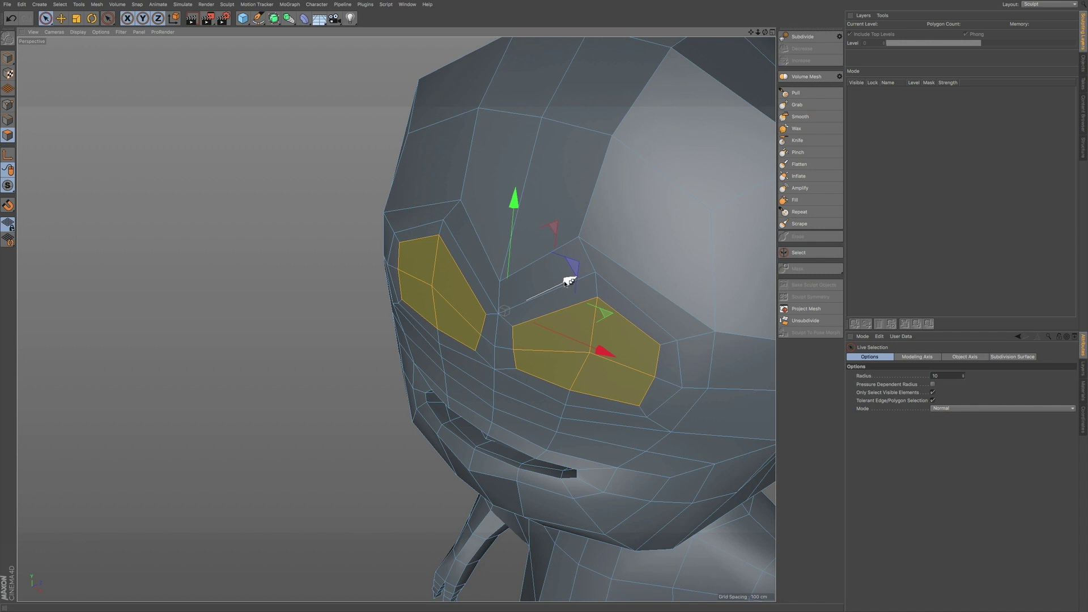
{"action": "left_click_drag", "start_coordinate": [568, 281], "coordinate": [597, 266]}
{"action": "left_click_drag", "start_coordinate": [604, 263], "coordinate": [613, 257]}
{"action": "left_click_drag", "start_coordinate": [514, 327], "coordinate": [599, 309], "text": "alt"}
{"action": "left_click_drag", "start_coordinate": [522, 304], "coordinate": [532, 251], "text": "alt"}
{"action": "scroll", "coordinate": [510, 295], "scroll_direction": "down", "scroll_amount": 2}
Step: Add a sphere and a Symmetry object, and nest the sphere inside the Symmetry object
{"action": "left_click_drag", "start_coordinate": [243, 18], "coordinate": [406, 41]}
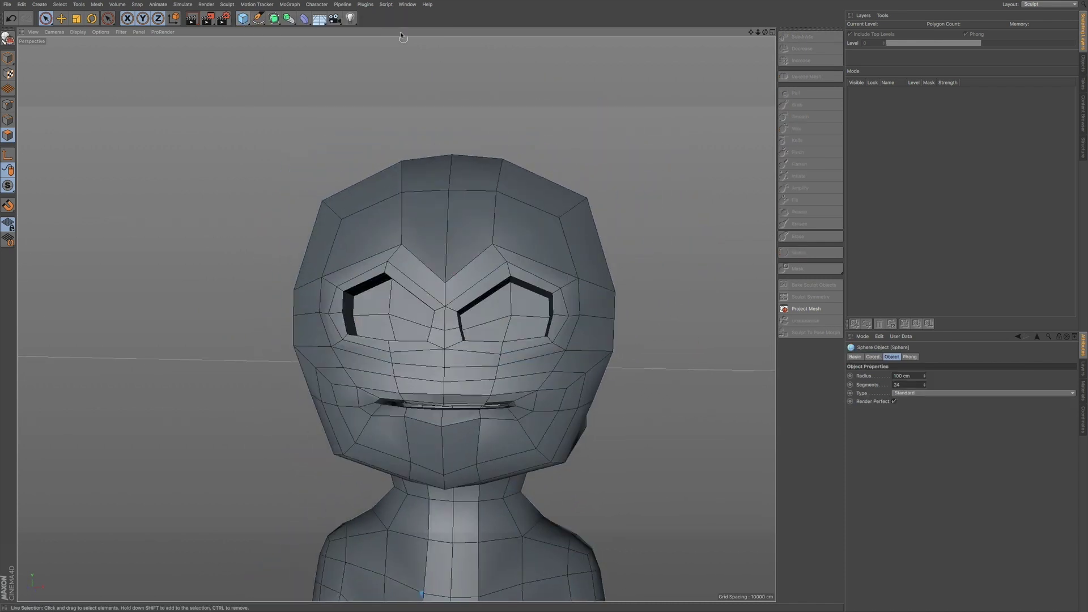
{"action": "left_click", "coordinate": [1084, 63]}
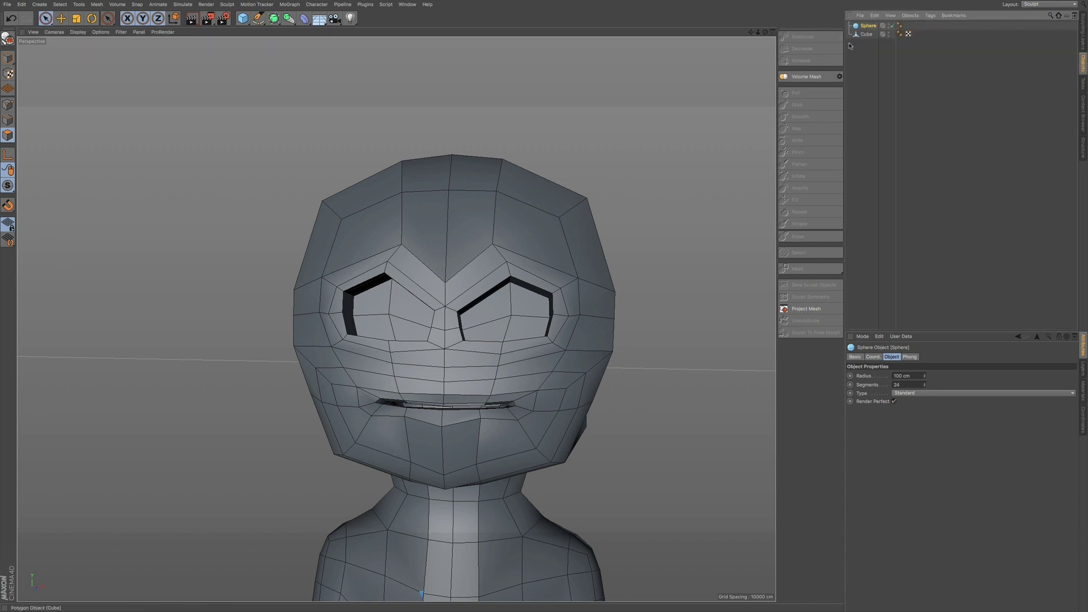
{"action": "left_click_drag", "start_coordinate": [274, 18], "coordinate": [383, 59]}
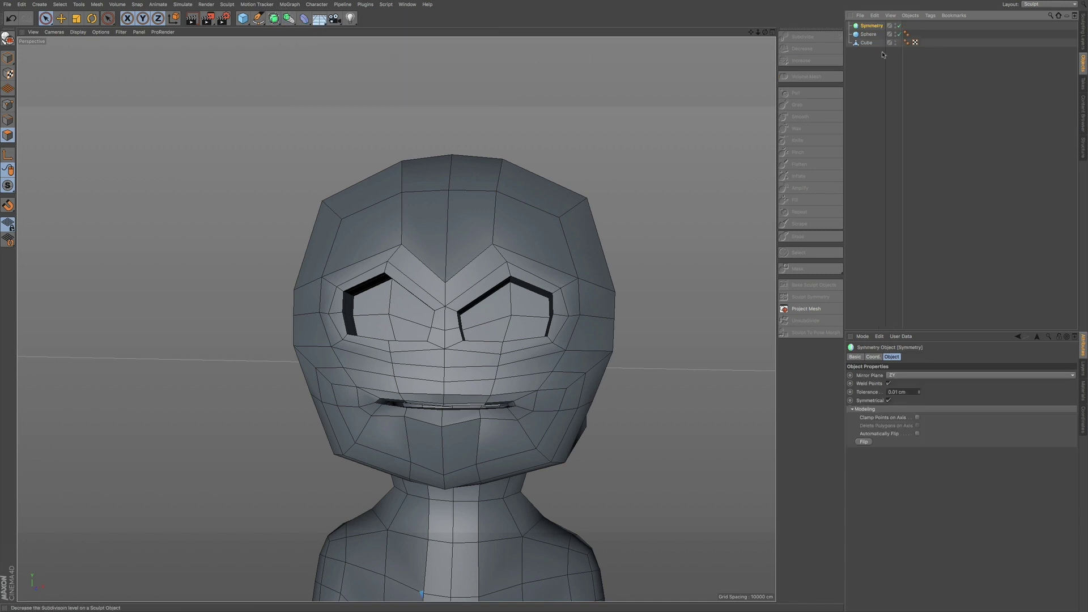
{"action": "left_click_drag", "start_coordinate": [871, 32], "coordinate": [872, 27]}
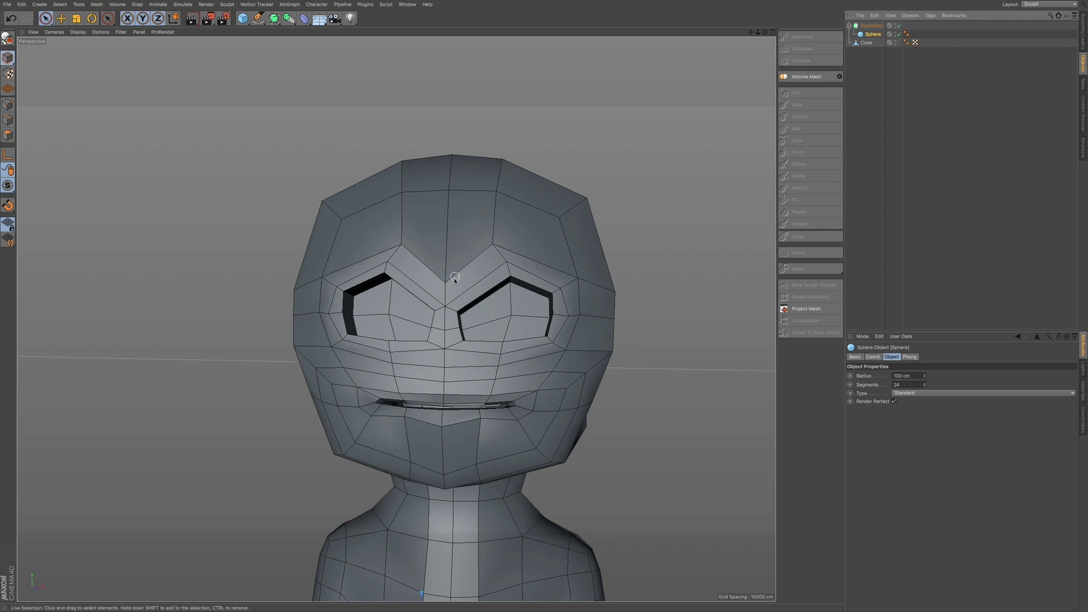
Step: Raise the sphere to head height, move it out beside the head, and rotate it so its pole faces forward
{"action": "key", "text": "e"}
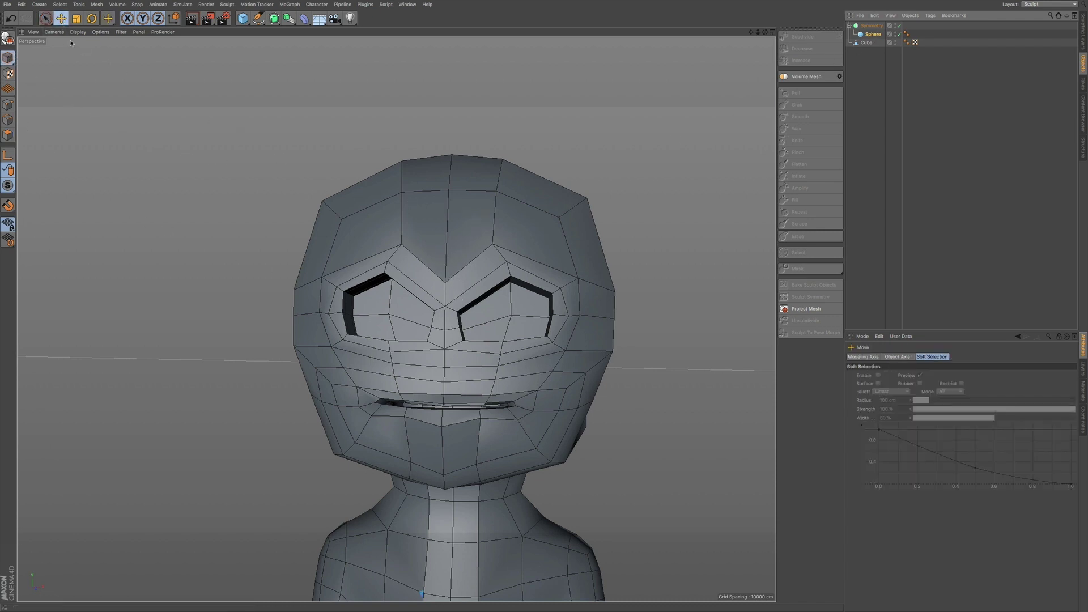
{"action": "scroll", "coordinate": [496, 286], "scroll_direction": "down", "scroll_amount": 5}
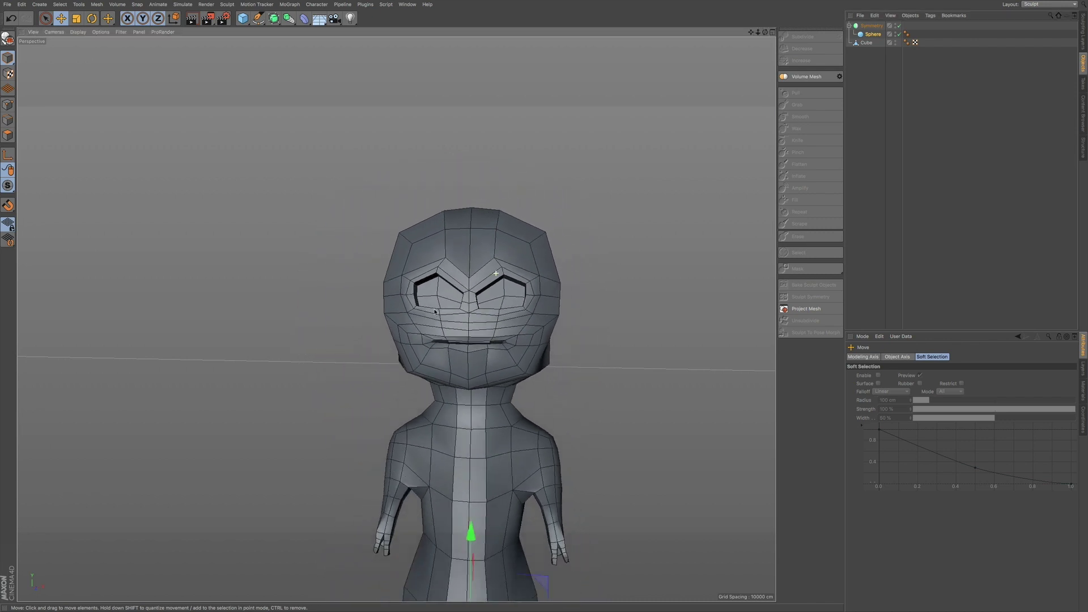
{"action": "left_click_drag", "start_coordinate": [475, 473], "coordinate": [477, 216]}
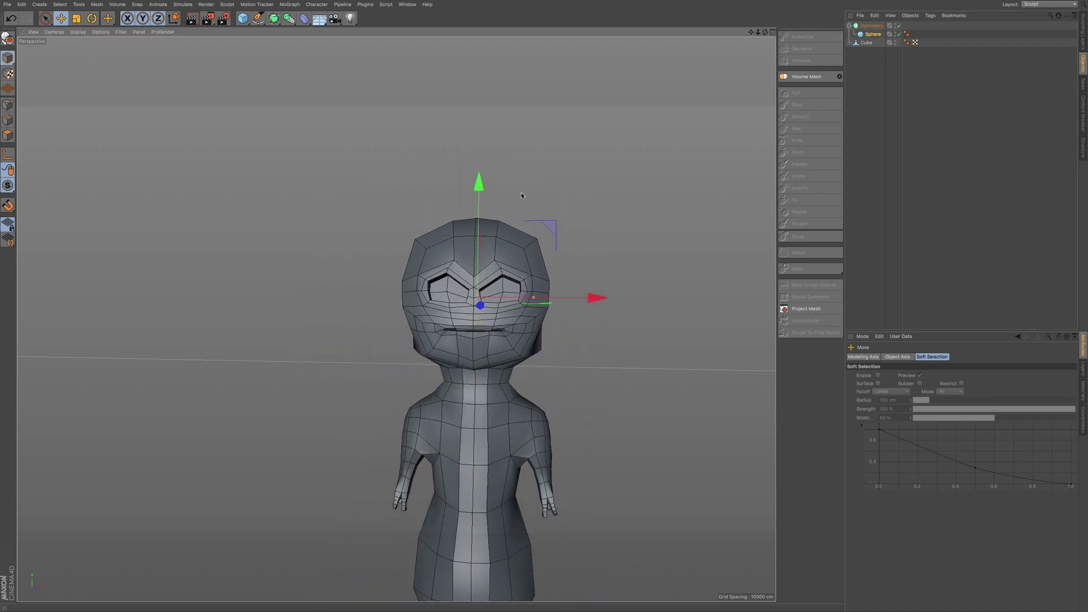
{"action": "left_click_drag", "start_coordinate": [591, 298], "coordinate": [711, 298]}
{"action": "key", "text": "r"}
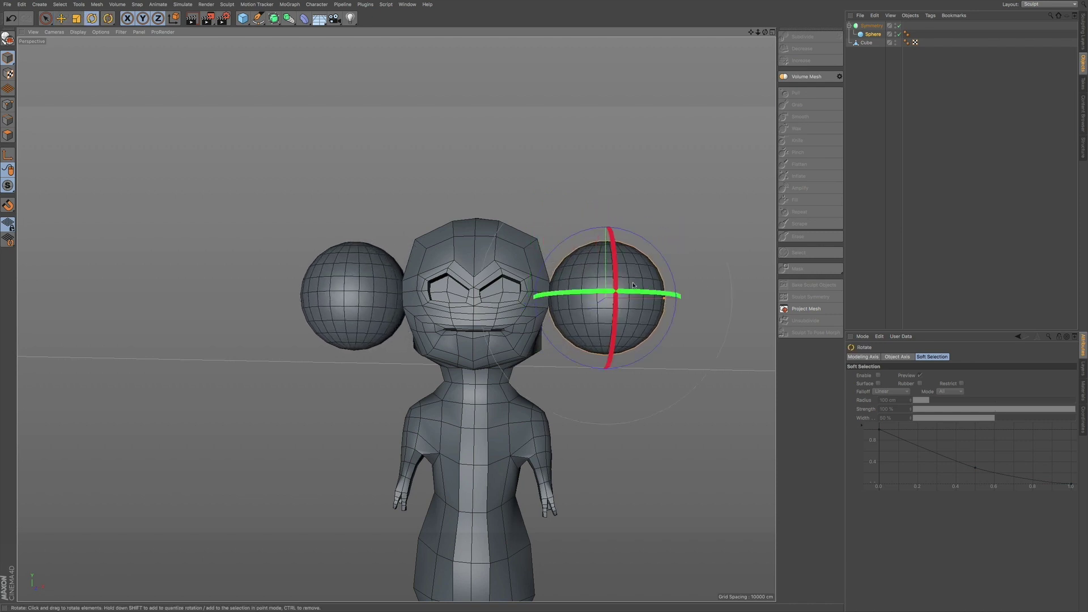
{"action": "left_click_drag", "start_coordinate": [614, 268], "coordinate": [614, 344]}
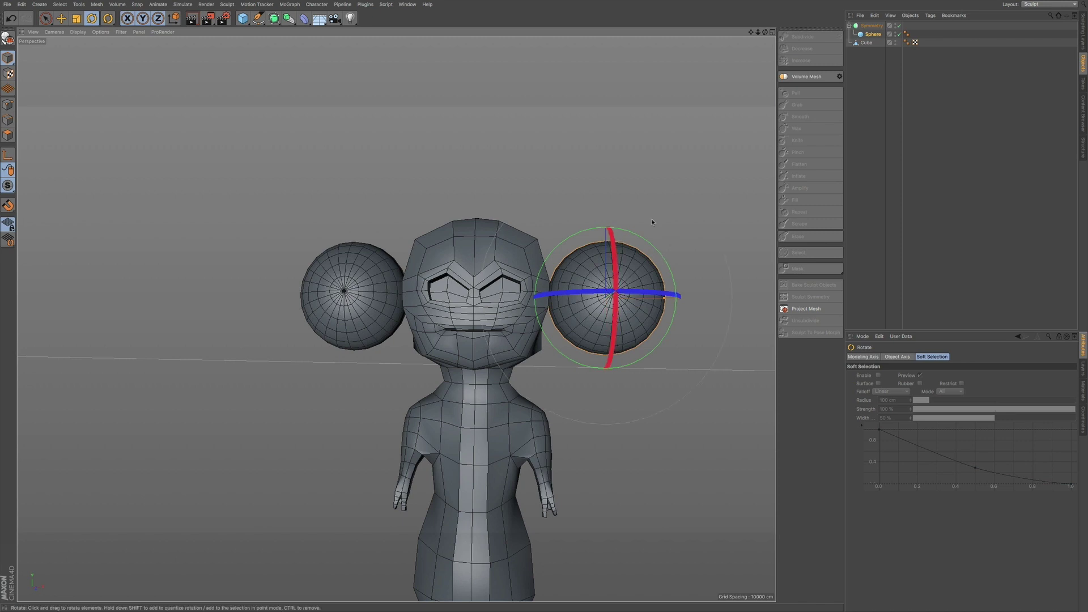
Step: Scale the sphere down to a radius of about 39 cm and place it at the character's eye socket
{"action": "key", "text": "t"}
{"action": "left_click_drag", "start_coordinate": [652, 269], "coordinate": [518, 343]}
{"action": "key", "text": "e"}
{"action": "left_click_drag", "start_coordinate": [715, 293], "coordinate": [614, 299]}
{"action": "key", "text": "ctrl+z"}
{"action": "left_click_drag", "start_coordinate": [528, 271], "coordinate": [406, 292], "text": "alt"}
{"action": "scroll", "coordinate": [510, 308], "scroll_direction": "up", "scroll_amount": 10}
{"action": "left_click_drag", "start_coordinate": [558, 293], "coordinate": [606, 242], "text": "alt"}
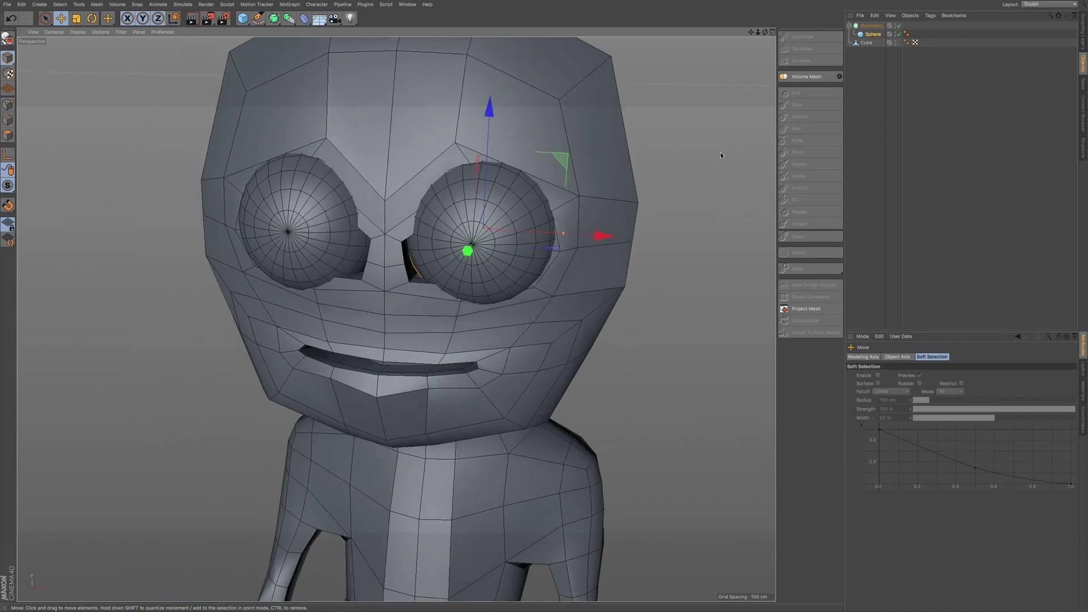
Step: Set the eyeball sphere's segments to 60
{"action": "left_click", "coordinate": [856, 218]}
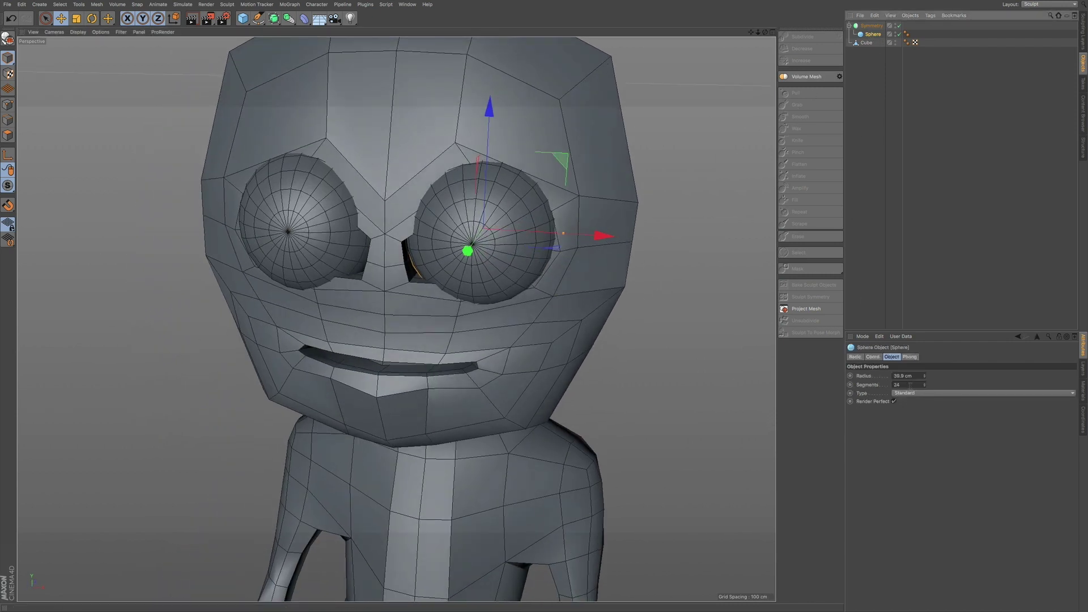
{"action": "double_click", "coordinate": [908, 385]}
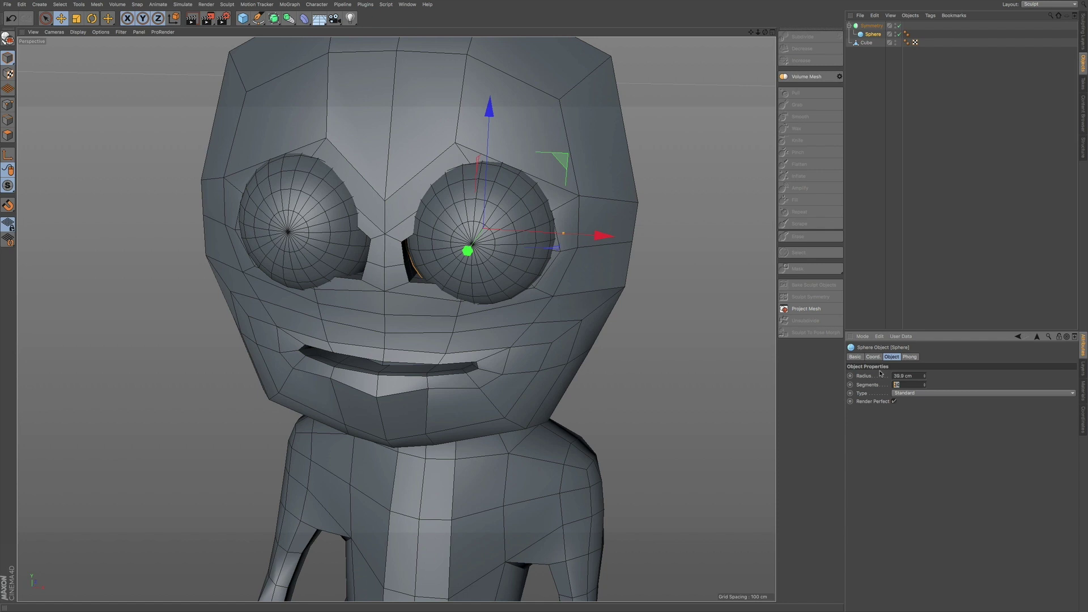
{"action": "key", "text": "Return"}
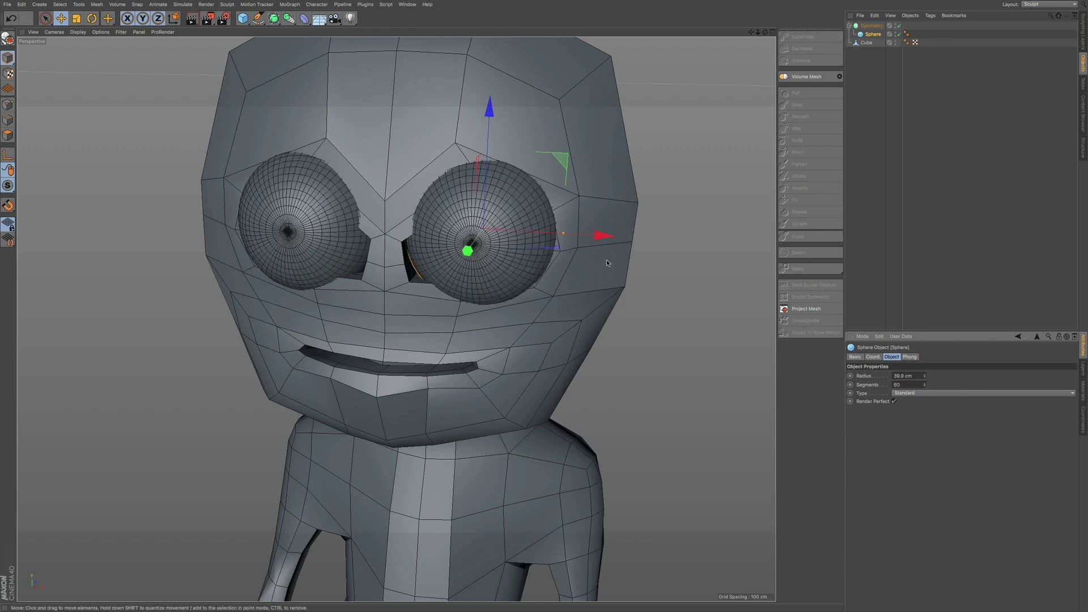
Step: Fine-tune the eyeball's sideways, vertical and depth position so it sits partly sunk in the eye socket
{"action": "left_click_drag", "start_coordinate": [591, 238], "coordinate": [578, 239]}
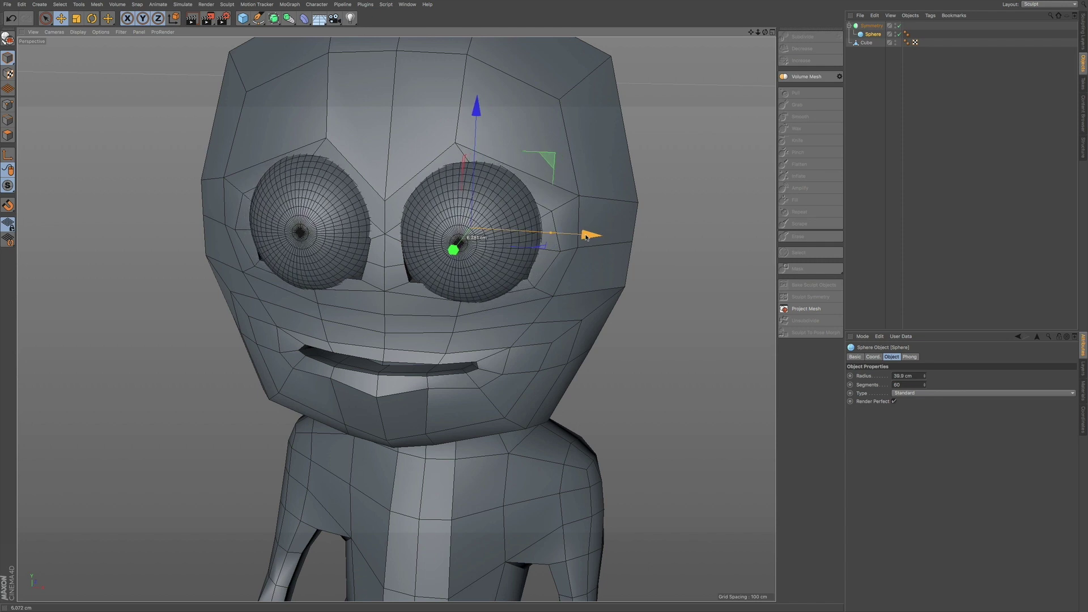
{"action": "left_click_drag", "start_coordinate": [477, 121], "coordinate": [477, 133]}
{"action": "left_click_drag", "start_coordinate": [584, 246], "coordinate": [592, 247]}
{"action": "left_click_drag", "start_coordinate": [537, 215], "coordinate": [462, 209], "text": "alt"}
{"action": "left_click_drag", "start_coordinate": [593, 252], "coordinate": [602, 254]}
{"action": "key", "text": "ctrl+z"}
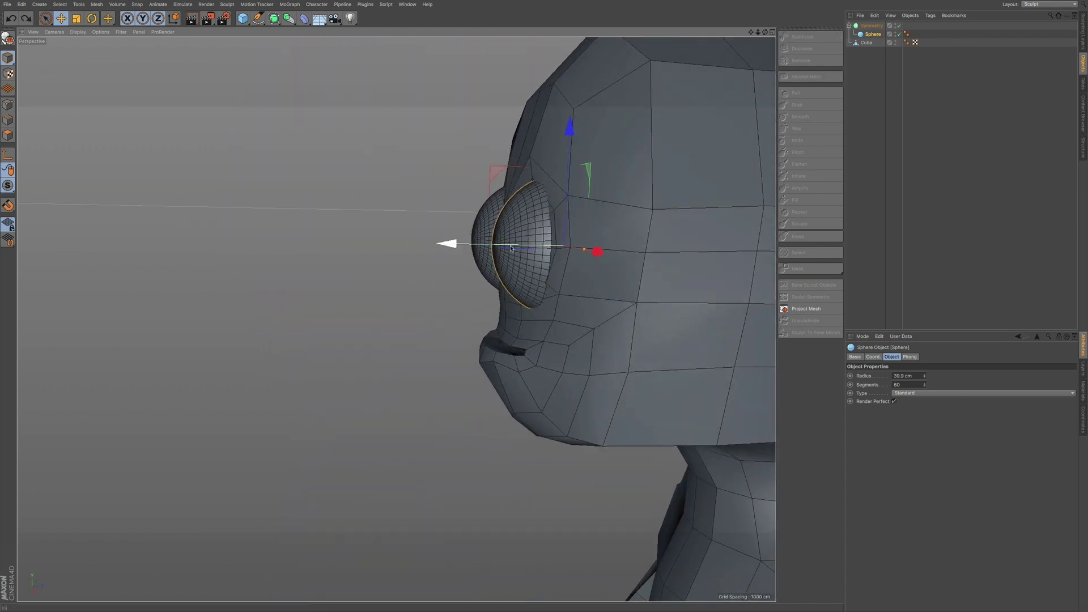
{"action": "left_click_drag", "start_coordinate": [456, 244], "coordinate": [486, 255]}
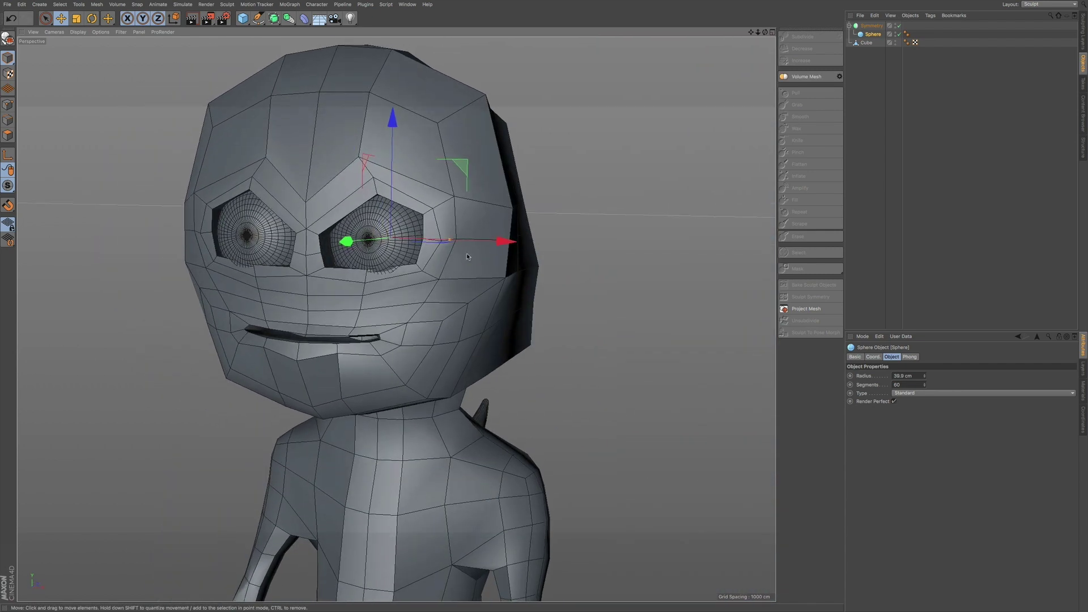
{"action": "scroll", "coordinate": [434, 282], "scroll_direction": "down", "scroll_amount": 1}
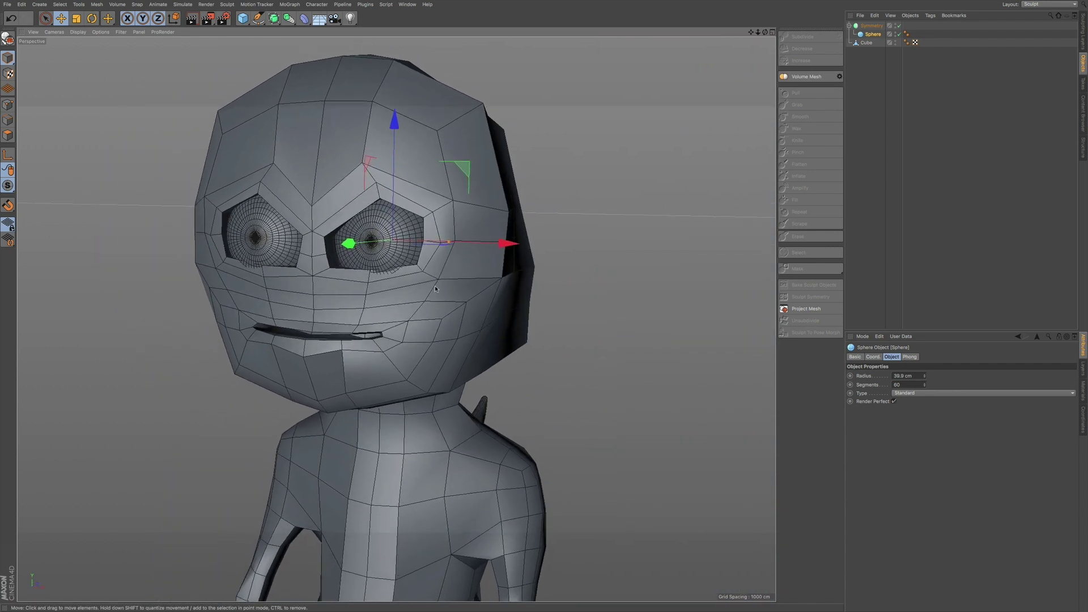
{"action": "middle_click_drag", "start_coordinate": [436, 288], "coordinate": [502, 339], "text": "alt"}
{"action": "mouse_move", "coordinate": [422, 302]}
{"action": "left_mouse_down"}
{"action": "mouse_move", "coordinate": [405, 311]}
{"action": "mouse_move", "coordinate": [434, 294]}
{"action": "mouse_move", "coordinate": [422, 309]}
{"action": "left_mouse_up"}
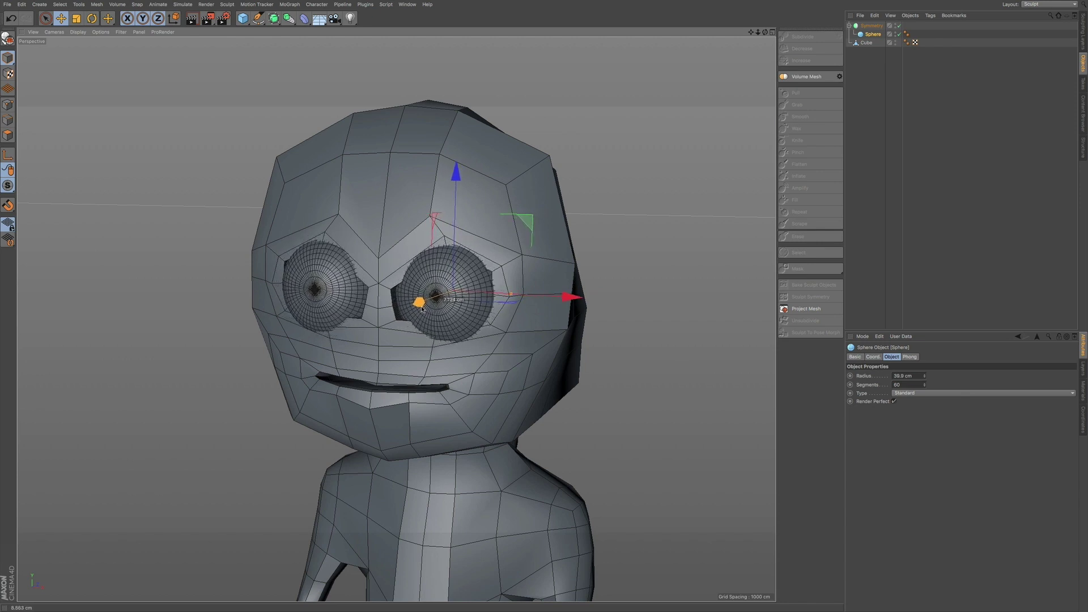
Step: Rename the character's Cube mesh object as Worm Toy
{"action": "left_click", "coordinate": [870, 43]}
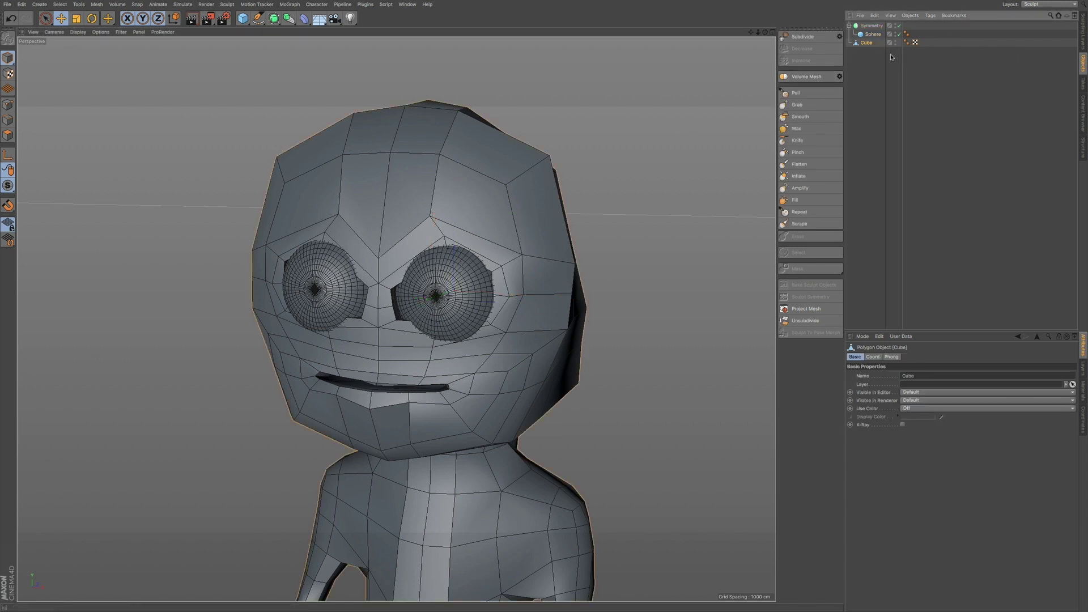
{"action": "double_click", "coordinate": [866, 44]}
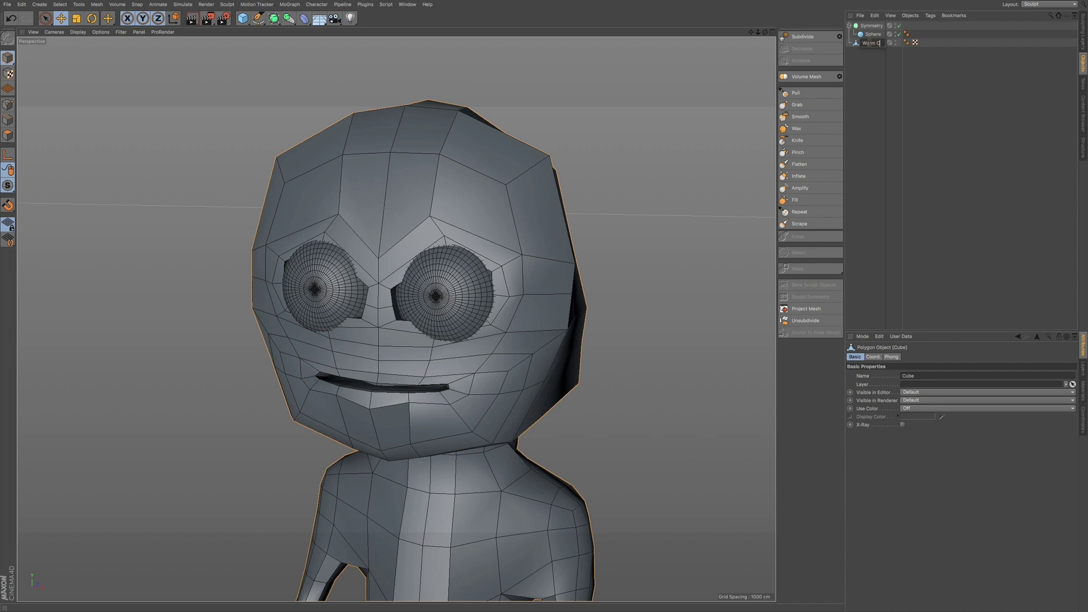
{"action": "type", "text": "Worm Toy"}
{"action": "key", "text": "Return"}
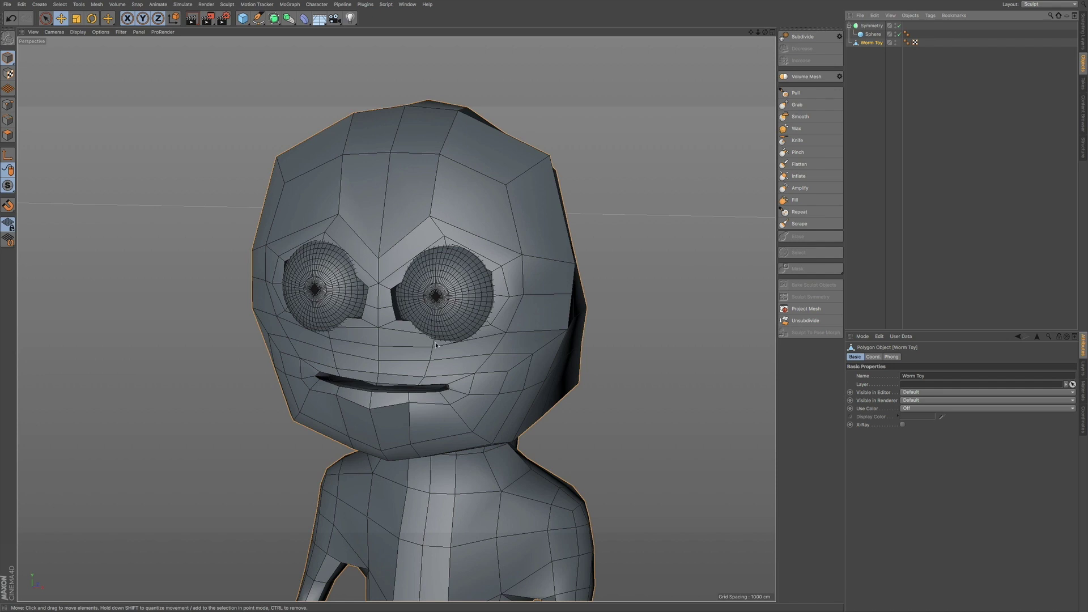
Step: Reshape the rims of the eye sockets with the Grab brush so they fit around the eyeballs
{"action": "left_click", "coordinate": [817, 105]}
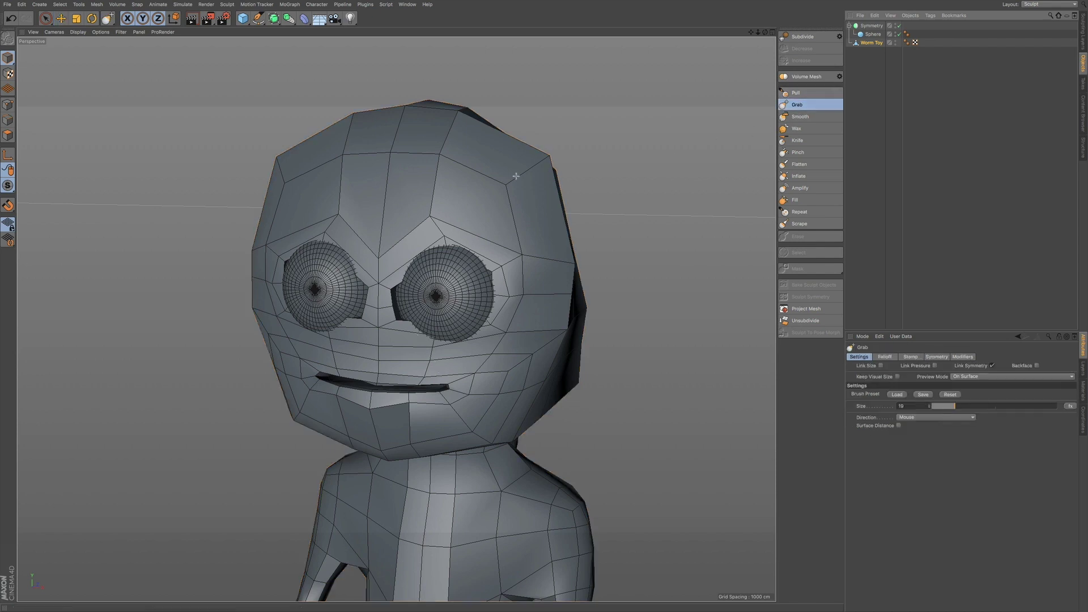
{"action": "left_click_drag", "start_coordinate": [425, 332], "coordinate": [488, 332]}
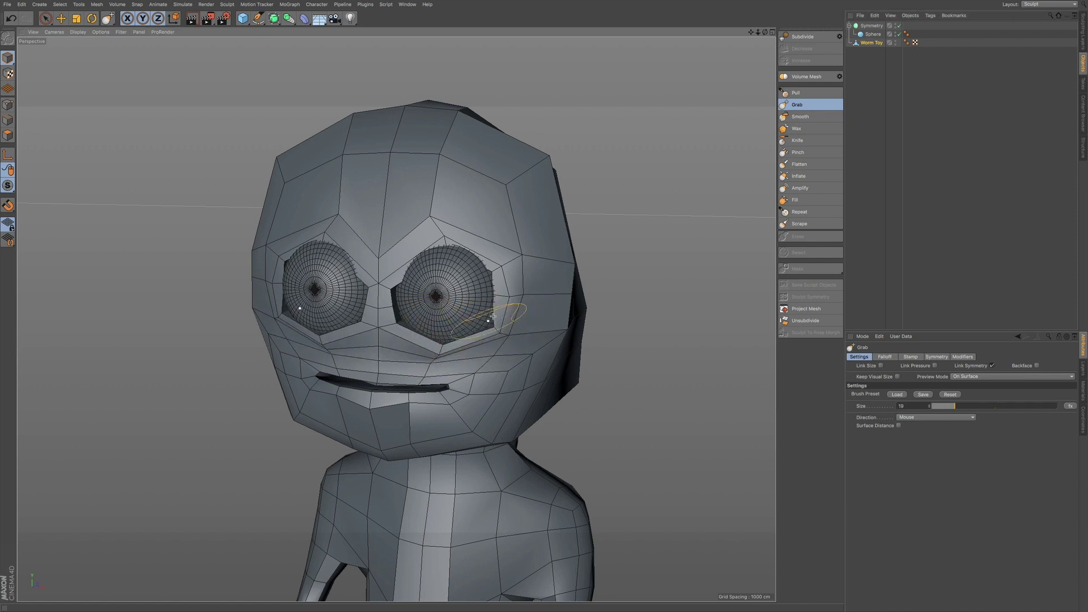
{"action": "left_click_drag", "start_coordinate": [440, 234], "coordinate": [438, 249]}
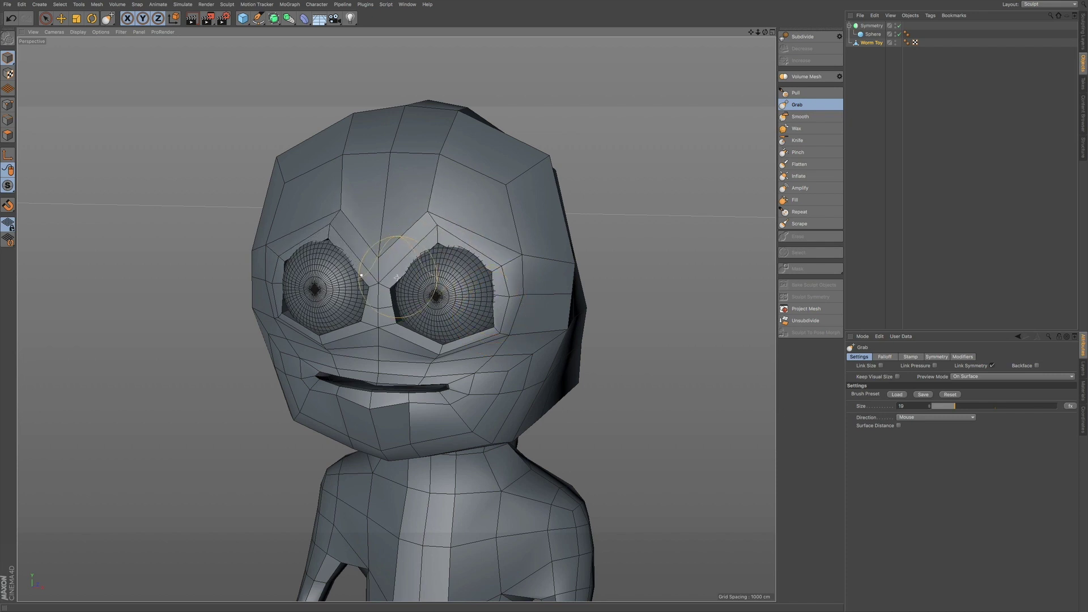
{"action": "mouse_move", "coordinate": [471, 270]}
{"action": "left_mouse_down", "text": "alt"}
{"action": "mouse_move", "coordinate": [439, 287]}
{"action": "mouse_move", "coordinate": [503, 251]}
{"action": "mouse_move", "coordinate": [499, 273]}
{"action": "mouse_move", "coordinate": [462, 257]}
{"action": "left_mouse_up", "text": "alt"}
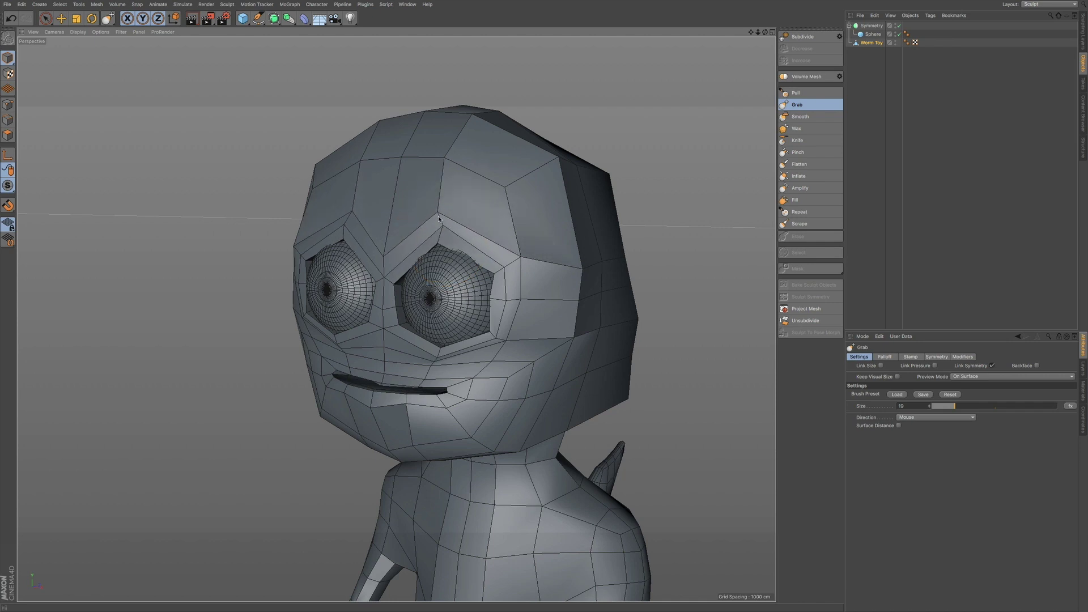
{"action": "left_click_drag", "start_coordinate": [437, 218], "coordinate": [462, 277], "text": "alt"}
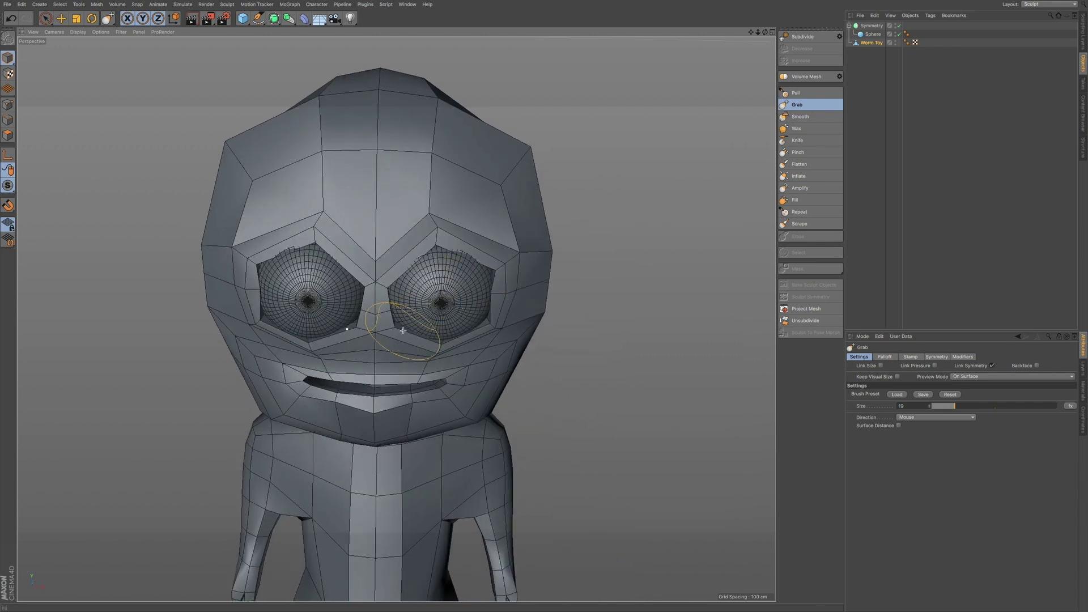
{"action": "left_click_drag", "start_coordinate": [441, 339], "coordinate": [487, 326], "text": "alt"}
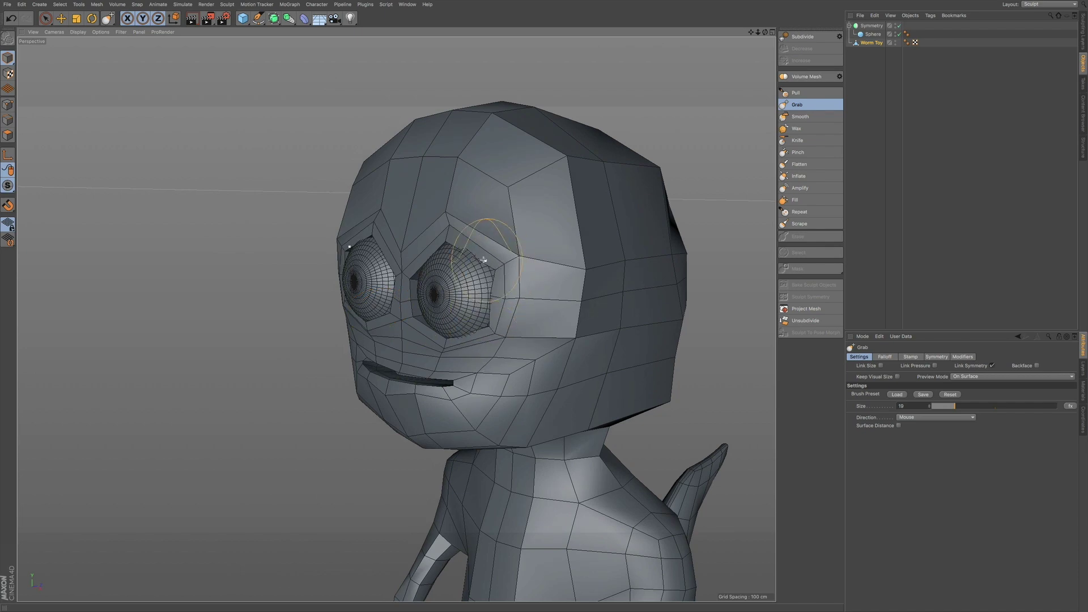
{"action": "mouse_move", "coordinate": [453, 249]}
{"action": "left_mouse_down", "text": "alt"}
{"action": "mouse_move", "coordinate": [547, 267]}
{"action": "mouse_move", "coordinate": [607, 249]}
{"action": "left_mouse_up", "text": "alt"}
{"action": "mouse_move", "coordinate": [358, 418]}
{"action": "left_mouse_down"}
{"action": "mouse_move", "coordinate": [334, 358]}
{"action": "mouse_move", "coordinate": [379, 416]}
{"action": "mouse_move", "coordinate": [397, 409]}
{"action": "mouse_move", "coordinate": [388, 417]}
{"action": "left_mouse_up"}
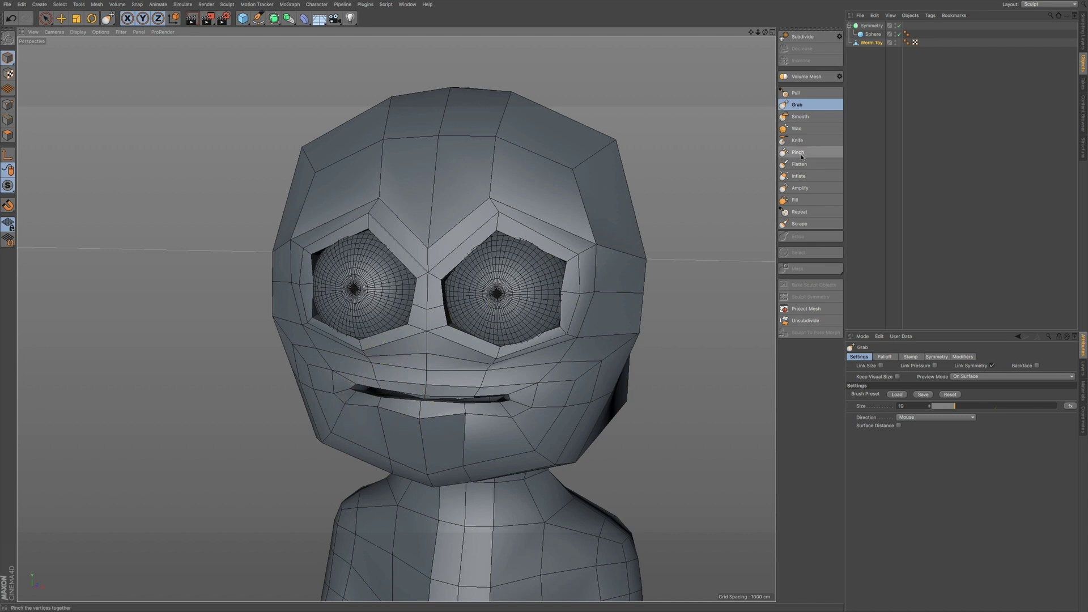
Step: Puff out the lips along the mouth with the Inflate brush and undo the unwanted stroke
{"action": "left_click", "coordinate": [808, 177]}
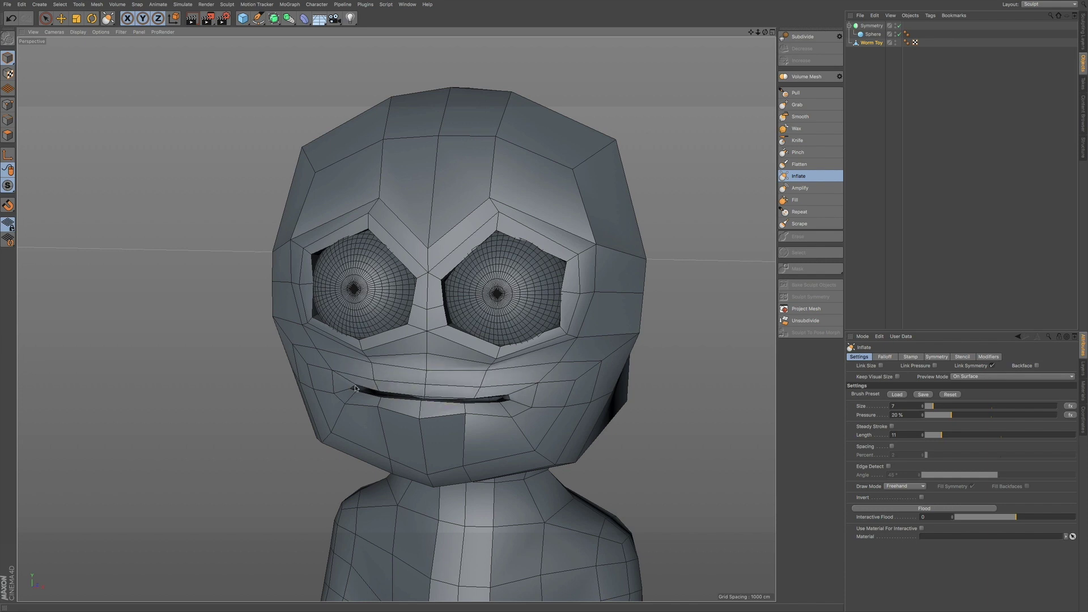
{"action": "mouse_move", "coordinate": [375, 406]}
{"action": "left_mouse_down"}
{"action": "mouse_move", "coordinate": [473, 415]}
{"action": "mouse_move", "coordinate": [532, 401]}
{"action": "mouse_move", "coordinate": [492, 403]}
{"action": "mouse_move", "coordinate": [511, 384]}
{"action": "left_mouse_up"}
{"action": "key", "text": "ctrl+z"}
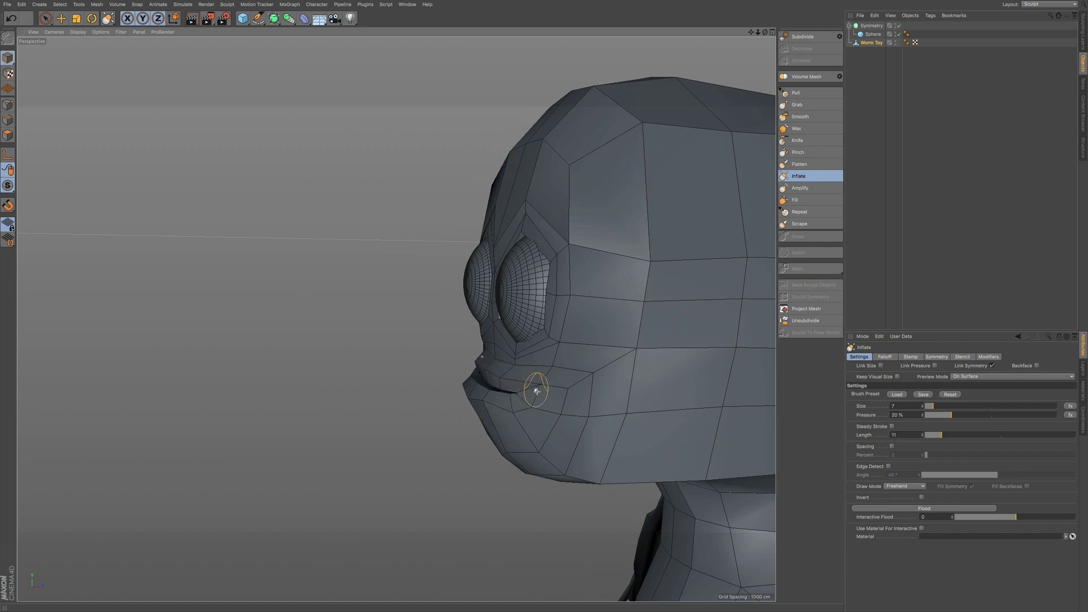
{"action": "left_click_drag", "start_coordinate": [506, 404], "coordinate": [499, 409], "text": "alt"}
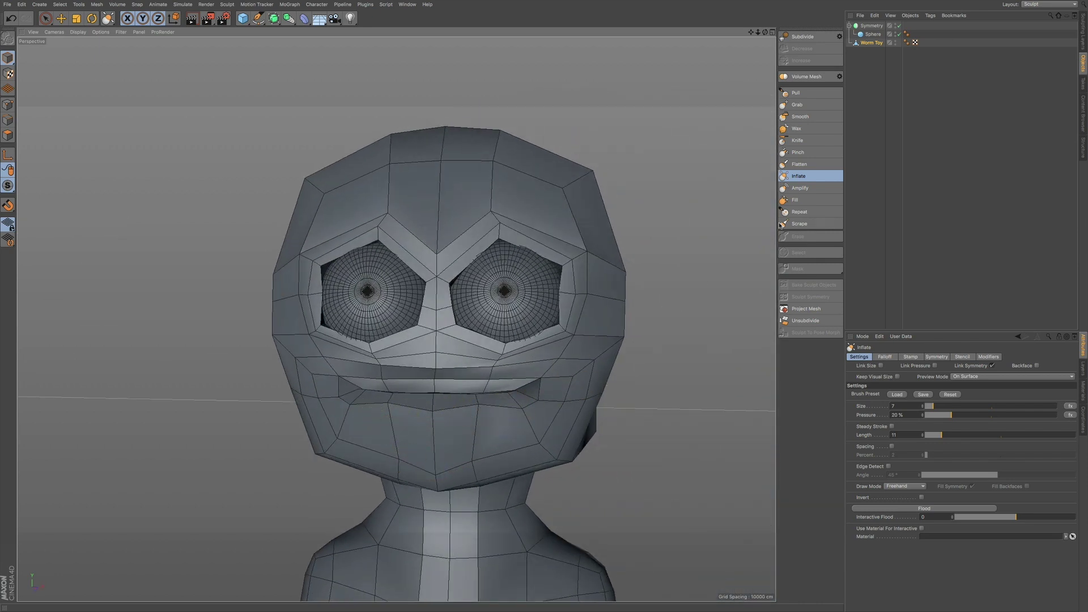
Step: Refine the head's side profile and its lower back toward the neck with the Grab brush
{"action": "left_click", "coordinate": [807, 103]}
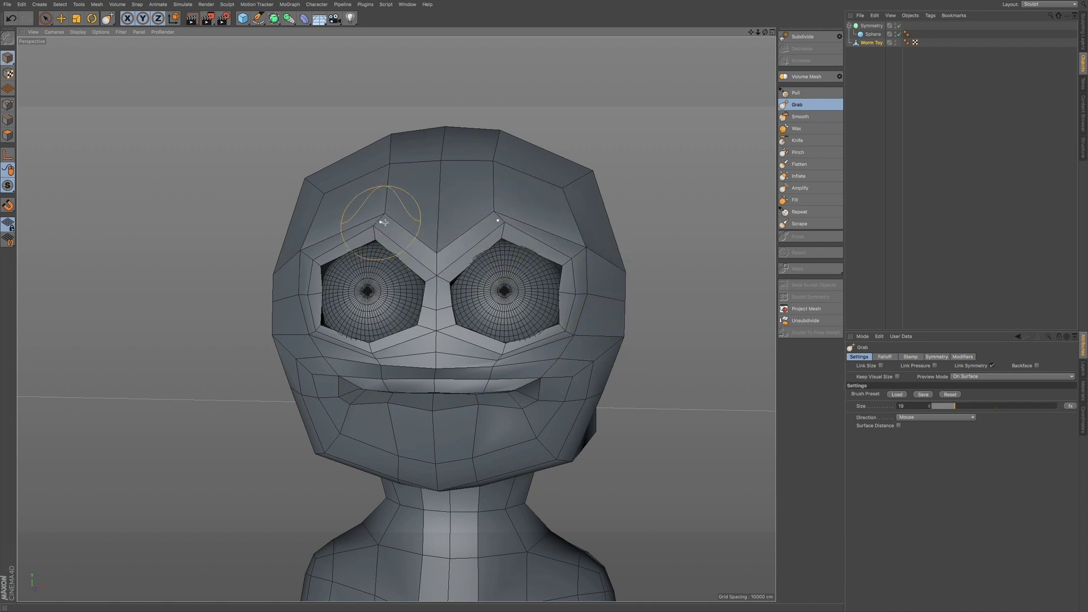
{"action": "right_click_drag", "start_coordinate": [454, 247], "coordinate": [434, 261], "text": "alt"}
{"action": "mouse_move", "coordinate": [484, 253]}
{"action": "left_mouse_down", "text": "alt"}
{"action": "mouse_move", "coordinate": [415, 259]}
{"action": "mouse_move", "coordinate": [369, 282]}
{"action": "left_mouse_up", "text": "alt"}
{"action": "right_click_drag", "start_coordinate": [536, 253], "coordinate": [445, 235], "text": "alt"}
{"action": "left_click_drag", "start_coordinate": [444, 237], "coordinate": [555, 247], "text": "alt"}
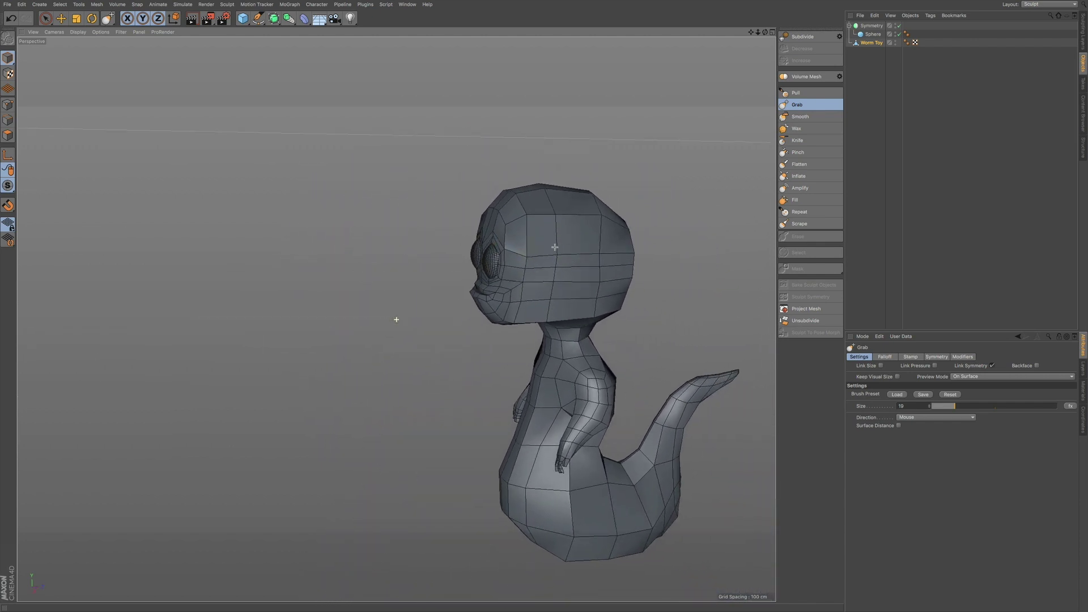
{"action": "middle_click_drag", "start_coordinate": [555, 247], "coordinate": [416, 252], "text": "alt"}
{"action": "mouse_move", "coordinate": [424, 265]}
{"action": "left_mouse_down", "text": "alt"}
{"action": "mouse_move", "coordinate": [321, 267]}
{"action": "mouse_move", "coordinate": [458, 263]}
{"action": "mouse_move", "coordinate": [551, 214]}
{"action": "mouse_move", "coordinate": [433, 290]}
{"action": "mouse_move", "coordinate": [473, 236]}
{"action": "mouse_move", "coordinate": [440, 286]}
{"action": "mouse_move", "coordinate": [428, 275]}
{"action": "left_mouse_up", "text": "alt"}
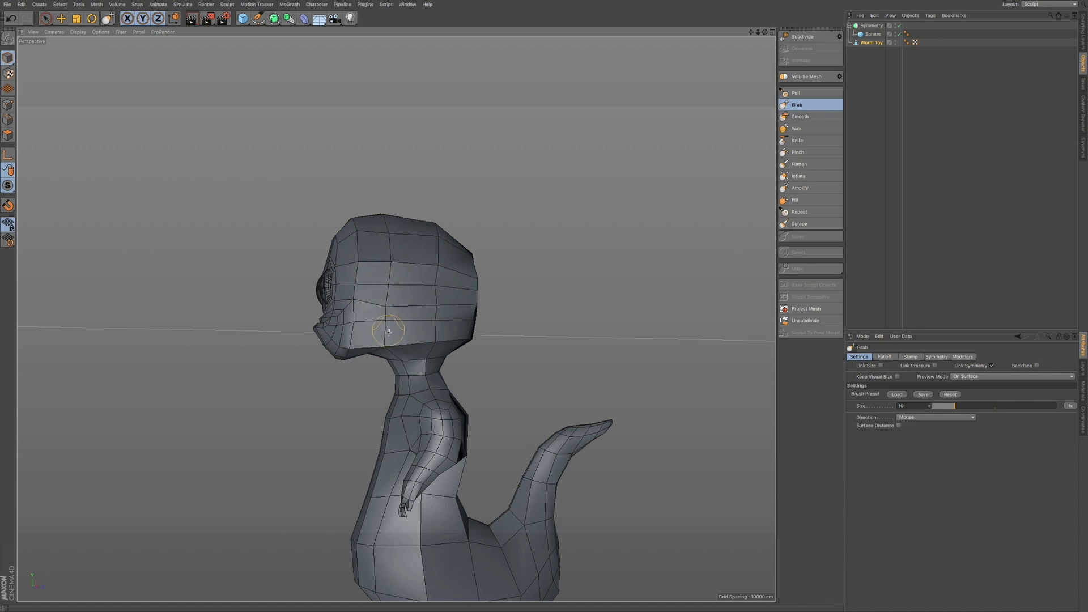
Step: Examine the head, neck, shoulders and back from the front, side, rear and above
{"action": "mouse_move", "coordinate": [412, 328]}
{"action": "left_mouse_down", "text": "alt"}
{"action": "mouse_move", "coordinate": [495, 284]}
{"action": "mouse_move", "coordinate": [431, 340]}
{"action": "mouse_move", "coordinate": [453, 352]}
{"action": "mouse_move", "coordinate": [474, 392]}
{"action": "mouse_move", "coordinate": [494, 385]}
{"action": "left_mouse_up", "text": "alt"}
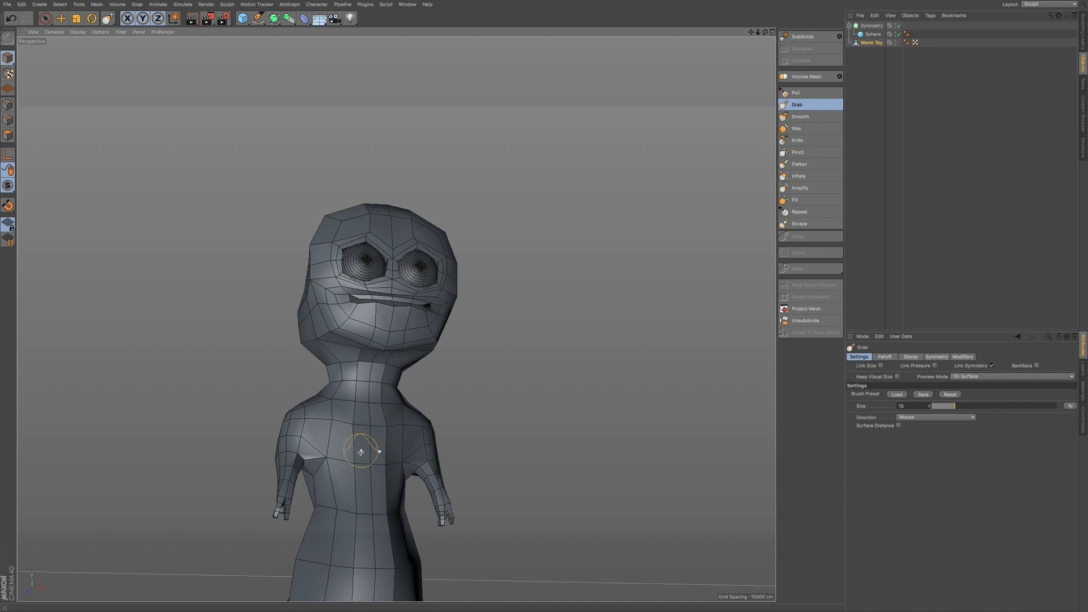
{"action": "mouse_move", "coordinate": [333, 513]}
{"action": "left_mouse_down", "text": "alt"}
{"action": "mouse_move", "coordinate": [364, 461]}
{"action": "mouse_move", "coordinate": [410, 454]}
{"action": "mouse_move", "coordinate": [397, 453]}
{"action": "left_mouse_up", "text": "alt"}
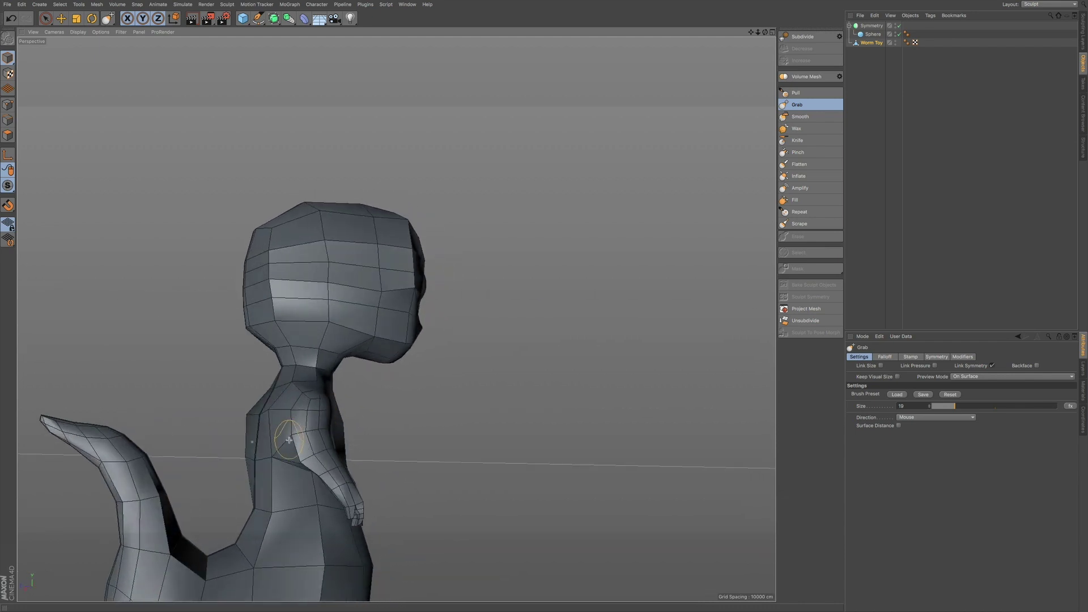
{"action": "scroll", "coordinate": [289, 440], "scroll_direction": "up", "scroll_amount": 3}
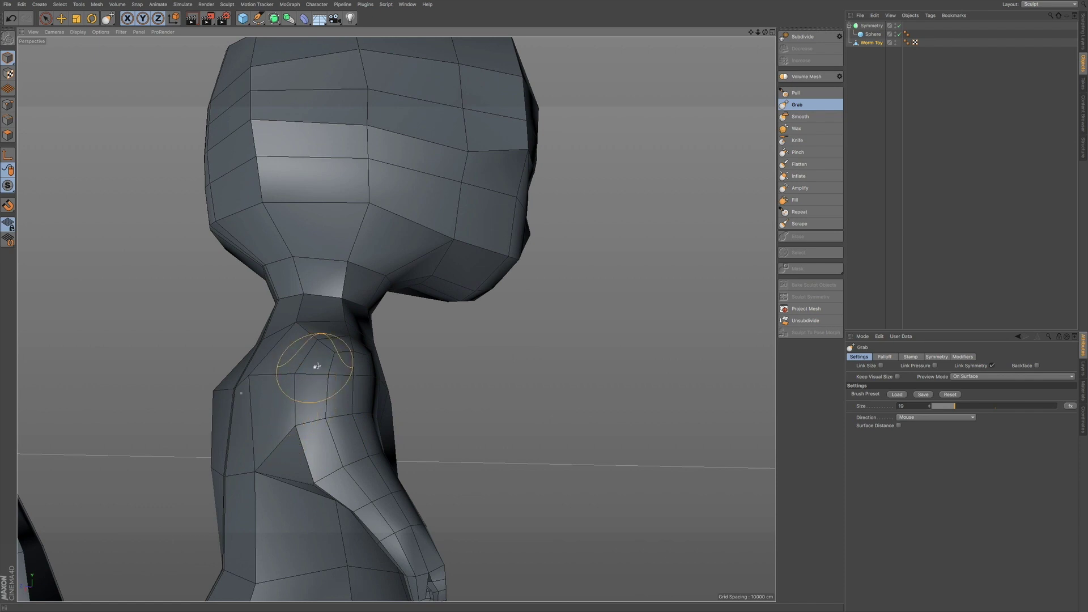
{"action": "scroll", "coordinate": [313, 371], "scroll_direction": "down", "scroll_amount": 4}
{"action": "middle_click_drag", "start_coordinate": [357, 277], "coordinate": [360, 442], "text": "alt"}
{"action": "mouse_move", "coordinate": [360, 382]}
{"action": "left_mouse_down", "text": "alt"}
{"action": "mouse_move", "coordinate": [360, 393]}
{"action": "mouse_move", "coordinate": [316, 395]}
{"action": "left_mouse_up", "text": "alt"}
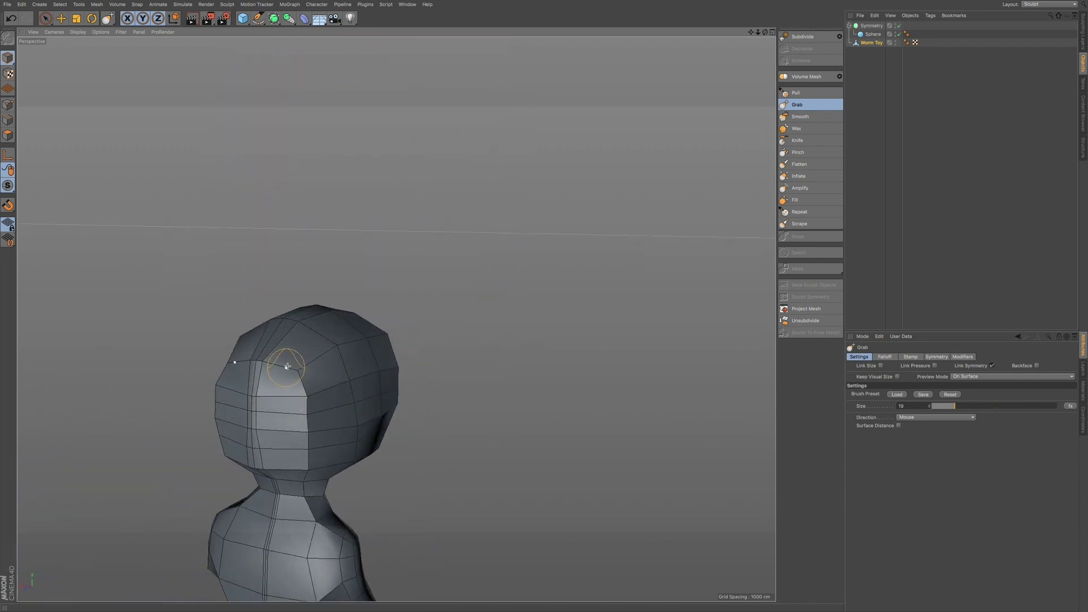
{"action": "left_click_drag", "start_coordinate": [302, 360], "coordinate": [311, 405], "text": "alt"}
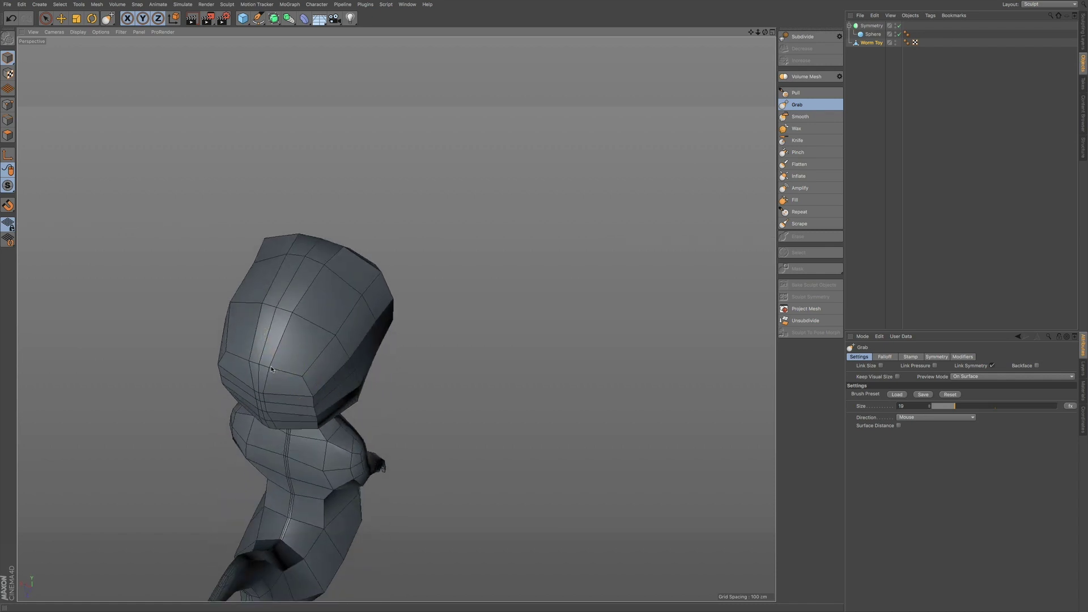
{"action": "mouse_move", "coordinate": [310, 301]}
{"action": "left_mouse_down", "text": "alt"}
{"action": "mouse_move", "coordinate": [226, 299]}
{"action": "mouse_move", "coordinate": [321, 272]}
{"action": "mouse_move", "coordinate": [330, 304]}
{"action": "mouse_move", "coordinate": [328, 272]}
{"action": "left_mouse_up", "text": "alt"}
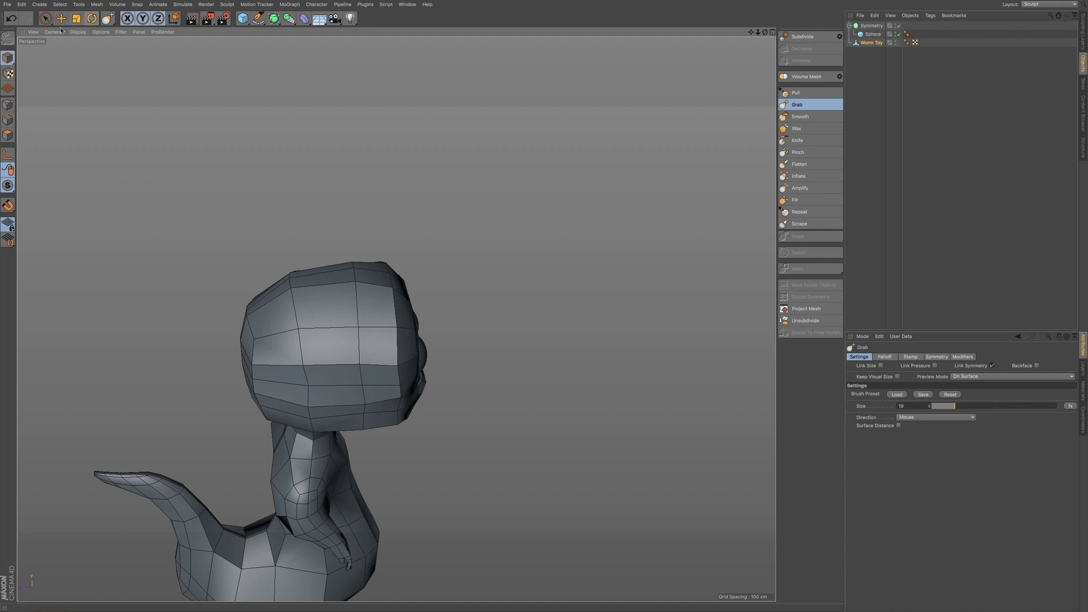
Step: Leave sculpting for Live Selection, switch to the Model layout and work in polygon mode
{"action": "key", "text": "9"}
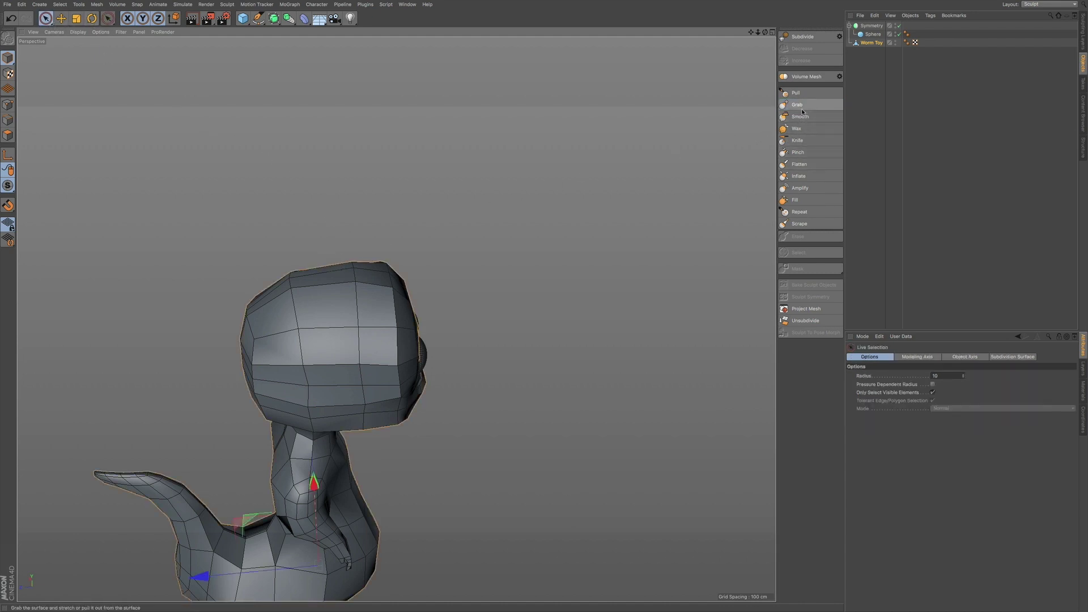
{"action": "left_click", "coordinate": [1039, 5]}
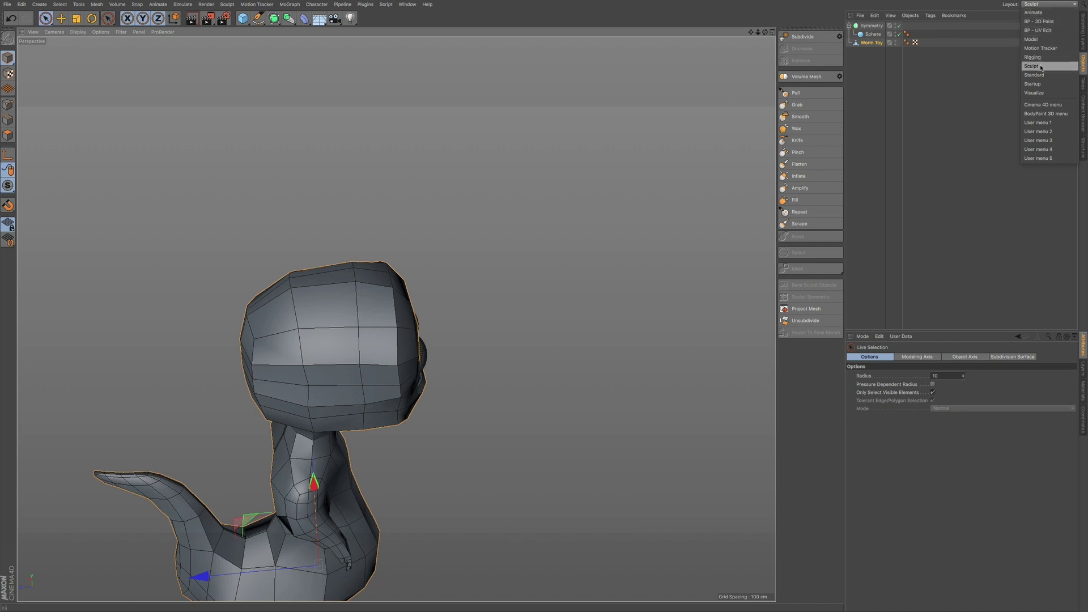
{"action": "left_click", "coordinate": [1032, 39]}
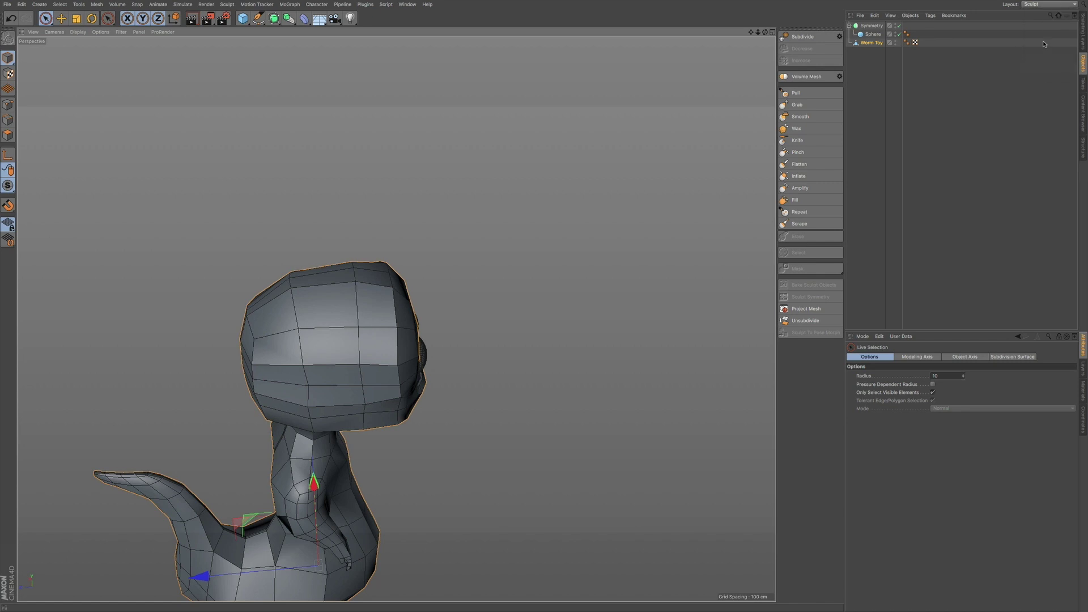
{"action": "left_click", "coordinate": [8, 135]}
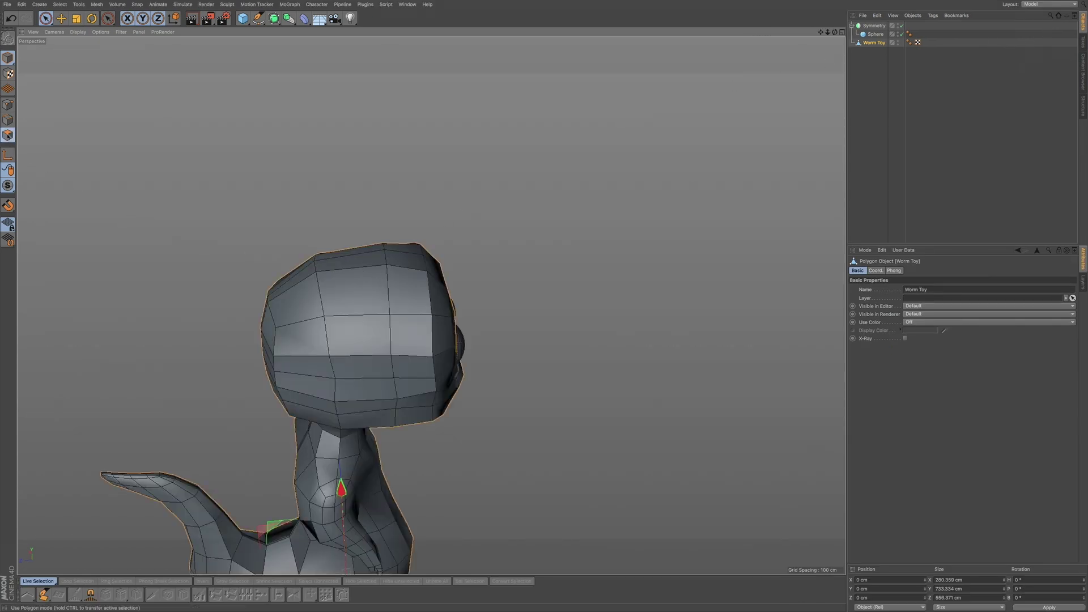
{"action": "left_click_drag", "start_coordinate": [361, 285], "coordinate": [408, 301], "text": "alt"}
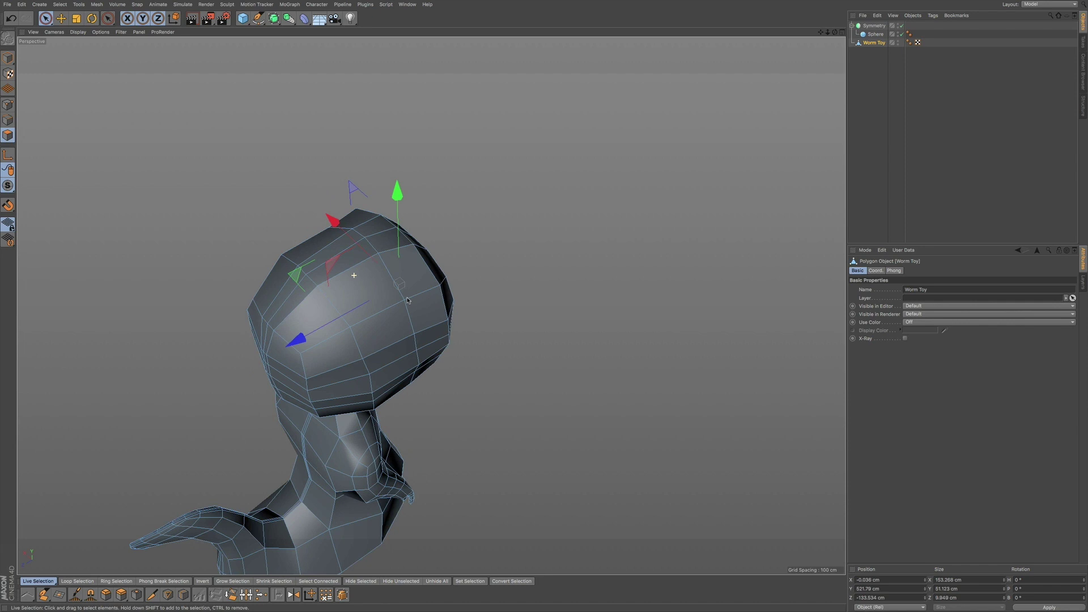
{"action": "left_click", "coordinate": [347, 258]}
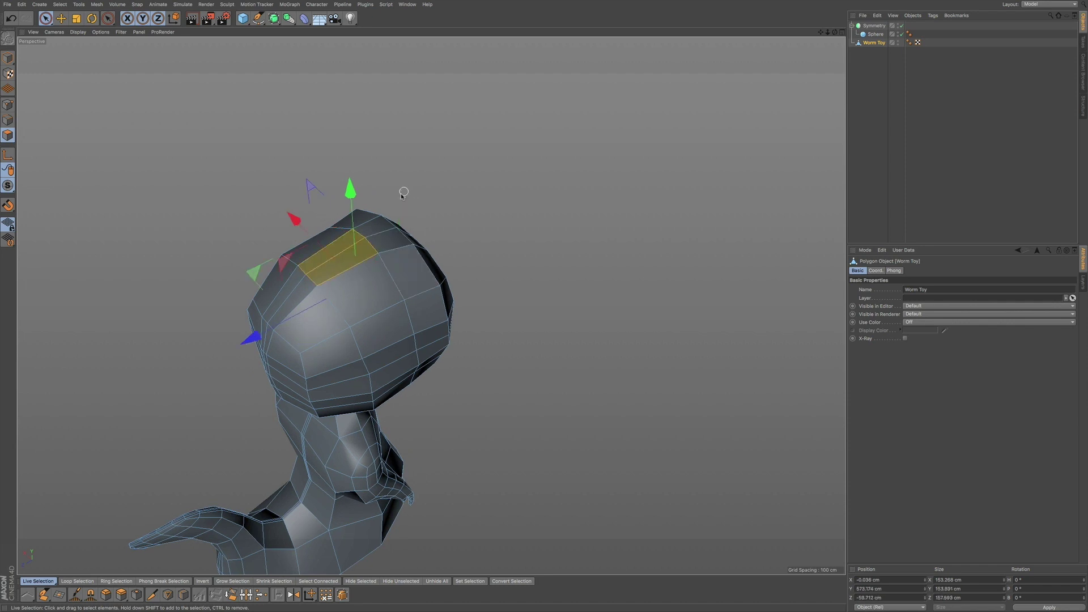
{"action": "key", "text": "d"}
{"action": "left_click_drag", "start_coordinate": [453, 221], "coordinate": [477, 209]}
{"action": "key", "text": "ctrl+z"}
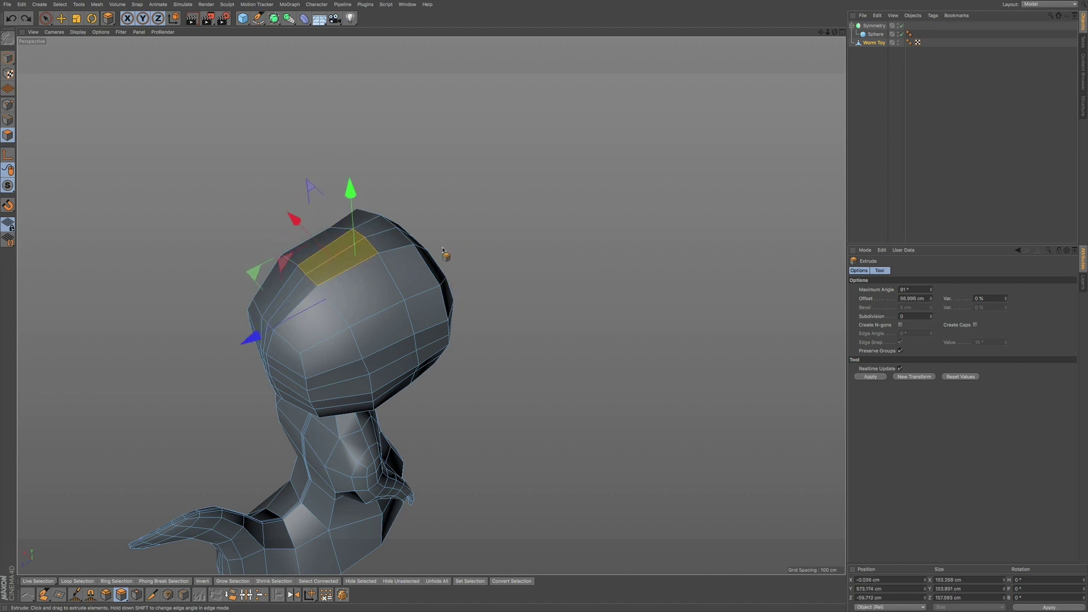
Step: Select the central polygons on top of the head and extrude them upward by 51 cm
{"action": "left_click_drag", "start_coordinate": [398, 266], "coordinate": [337, 219], "text": "alt"}
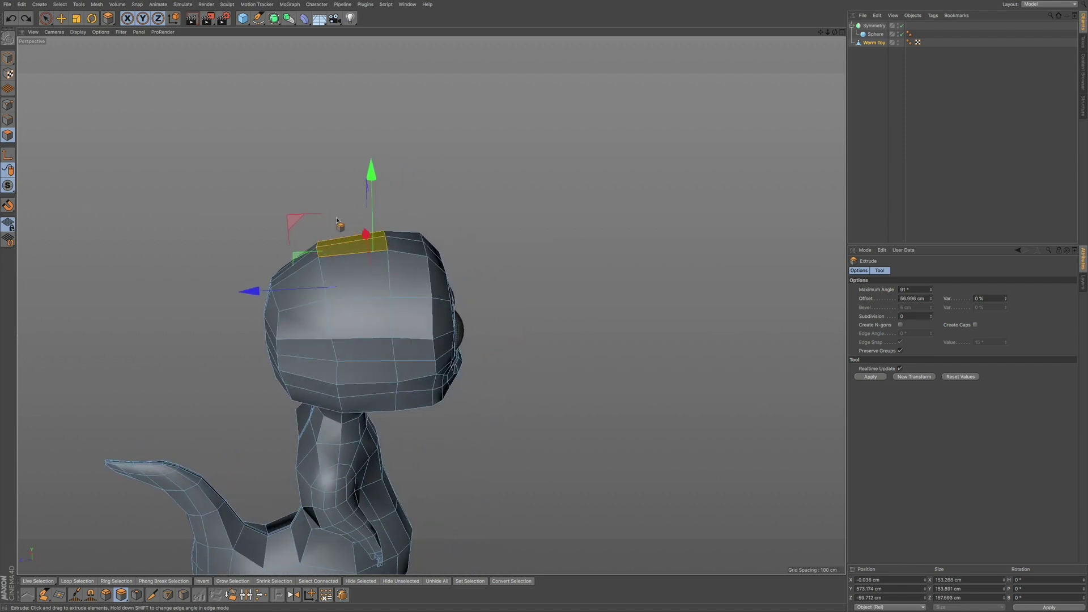
{"action": "left_click", "coordinate": [46, 19]}
{"action": "left_click", "coordinate": [365, 226]}
{"action": "left_click", "coordinate": [366, 240]}
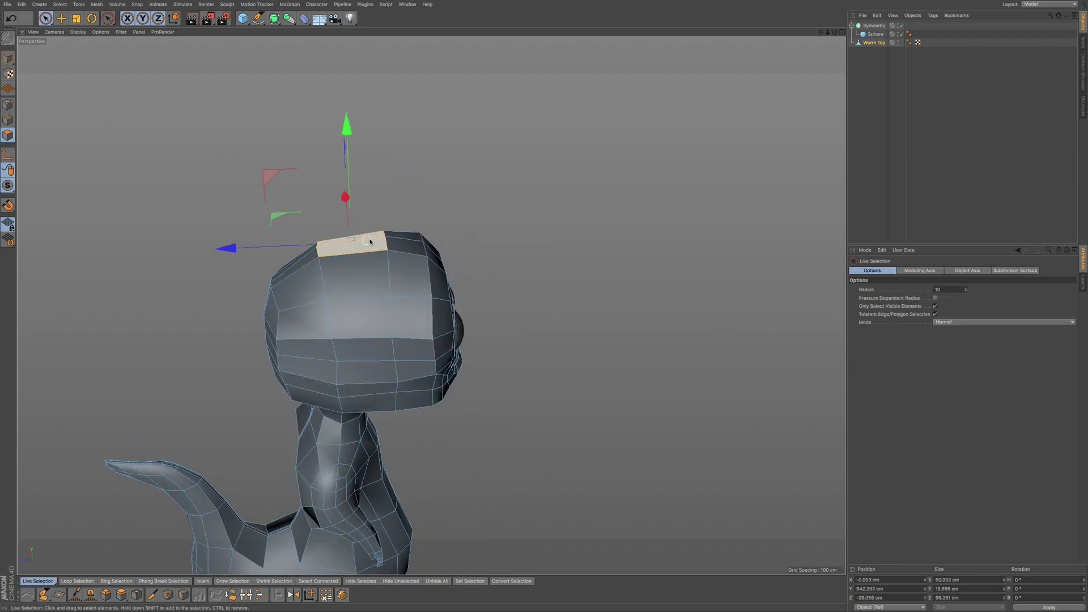
{"action": "key", "text": "d"}
{"action": "left_click_drag", "start_coordinate": [491, 223], "coordinate": [509, 216]}
{"action": "left_click_drag", "start_coordinate": [392, 228], "coordinate": [478, 207], "text": "alt"}
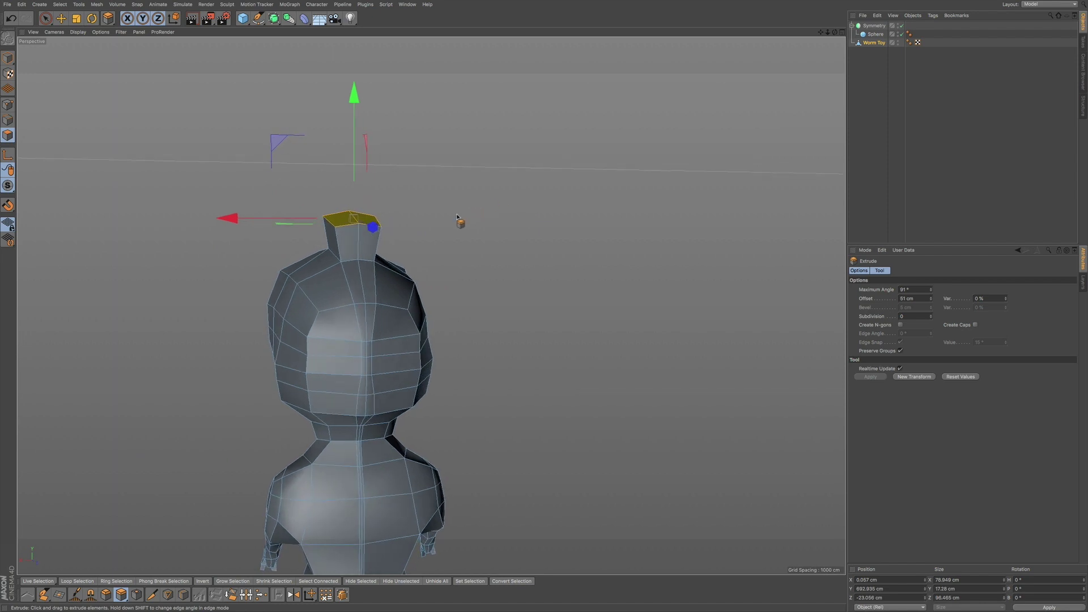
Step: Taper the head spike by scaling its top faces to about 50 cm wide and 51 cm deep
{"action": "key", "text": "t"}
{"action": "left_click_drag", "start_coordinate": [228, 220], "coordinate": [271, 221]}
{"action": "left_click_drag", "start_coordinate": [351, 101], "coordinate": [352, 100]}
{"action": "left_click_drag", "start_coordinate": [374, 228], "coordinate": [300, 276]}
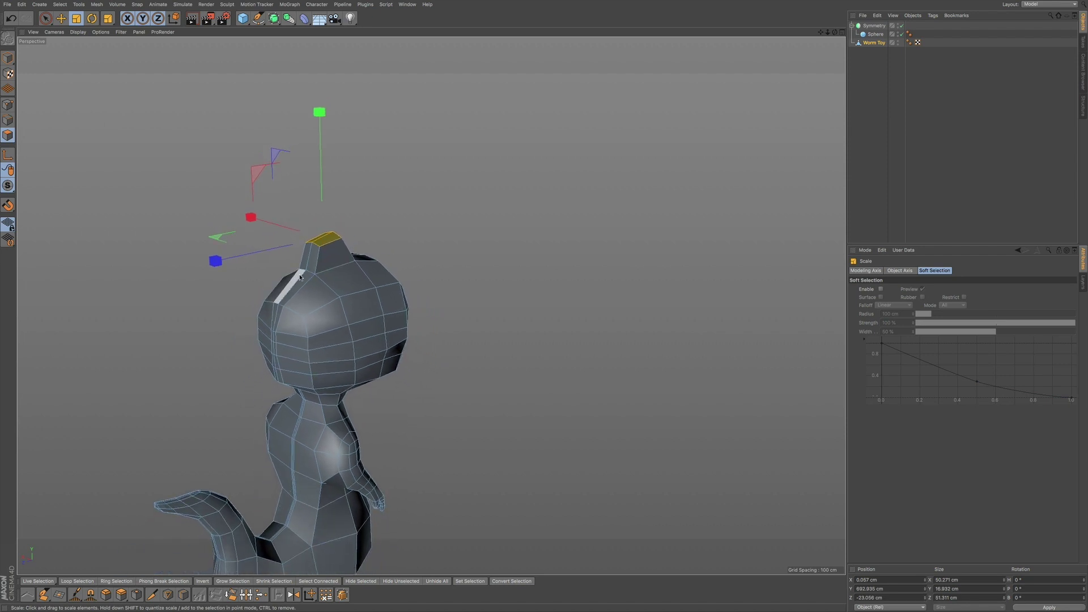
Step: Extrude the central polygons on the upper back of the head into a second spike and scale its tip smaller
{"action": "left_click", "coordinate": [46, 18]}
{"action": "left_click", "coordinate": [299, 284]}
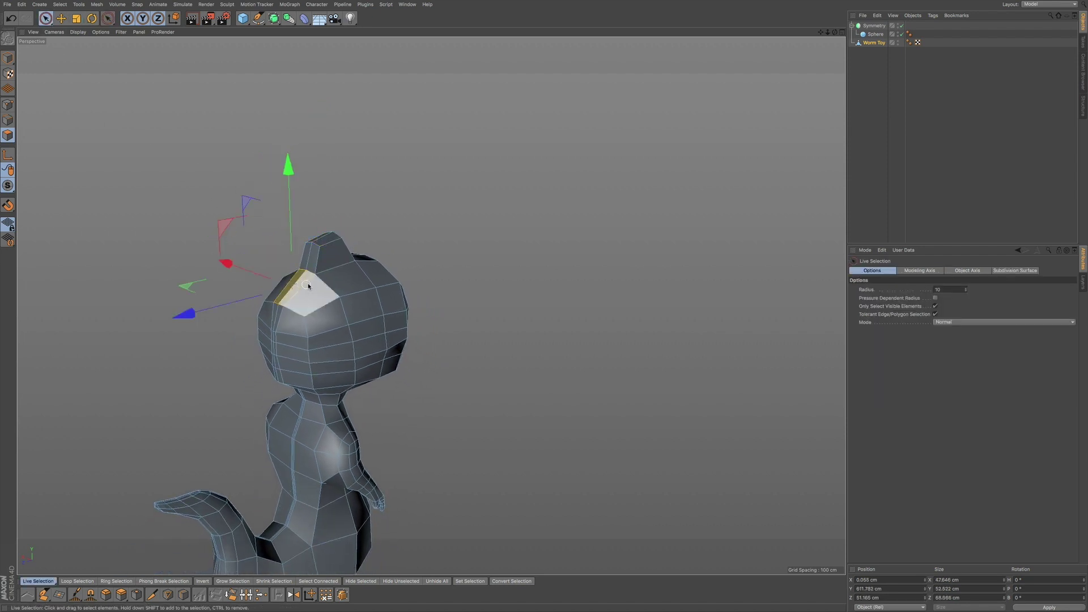
{"action": "key", "text": "d"}
{"action": "left_click_drag", "start_coordinate": [311, 295], "coordinate": [240, 322]}
{"action": "key", "text": "t"}
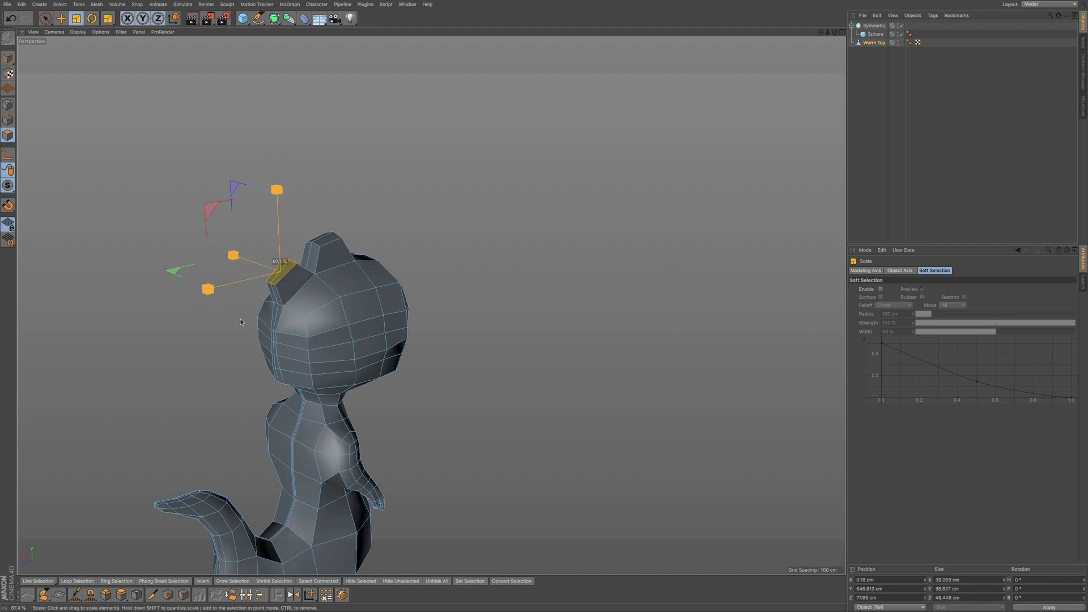
{"action": "left_click_drag", "start_coordinate": [191, 354], "coordinate": [180, 357]}
Step: Shrink the tip of the spike on top of the head to about 34 cm wide and 35 cm deep
{"action": "left_click", "coordinate": [326, 240]}
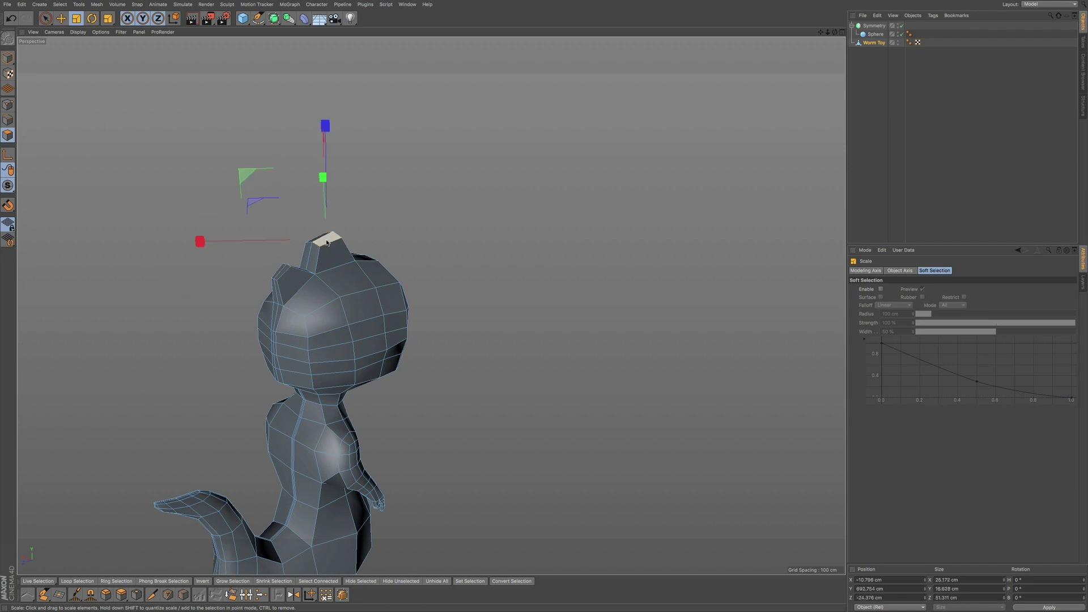
{"action": "left_click_drag", "start_coordinate": [319, 241], "coordinate": [271, 258]}
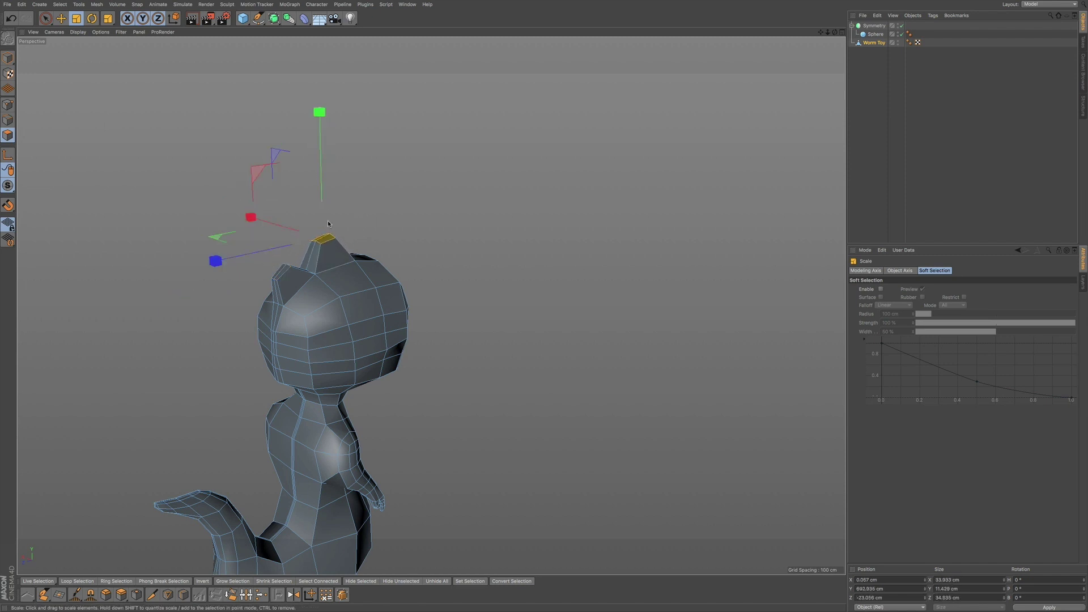
{"action": "middle_click_drag", "start_coordinate": [316, 277], "coordinate": [384, 260], "text": "alt"}
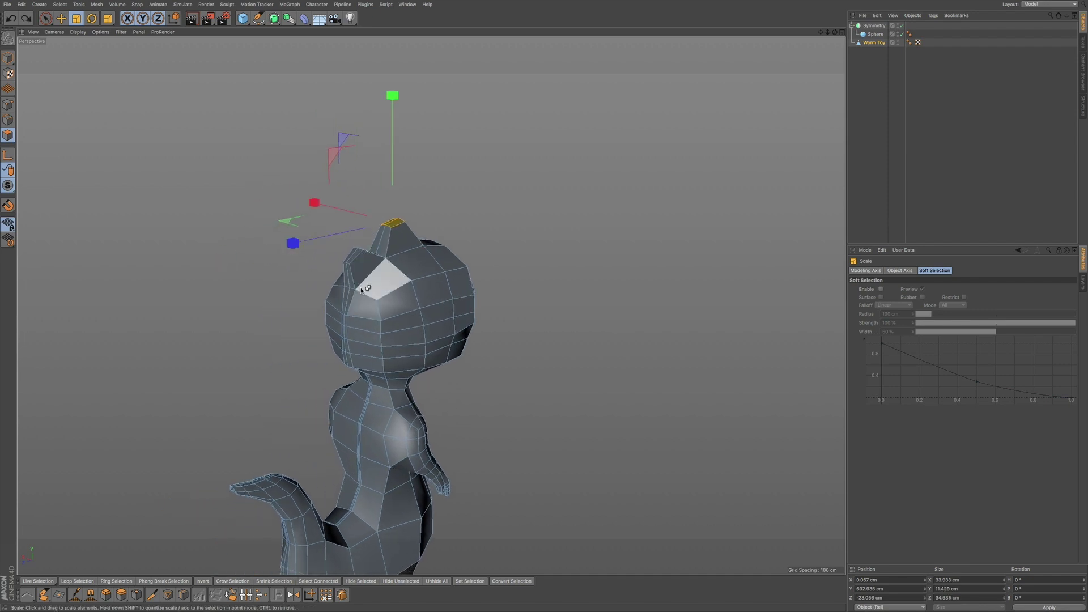
Step: Extrude the central polygons midway up the back of the head into a third spike and scale its tip to about 18 cm wide
{"action": "left_click", "coordinate": [46, 18]}
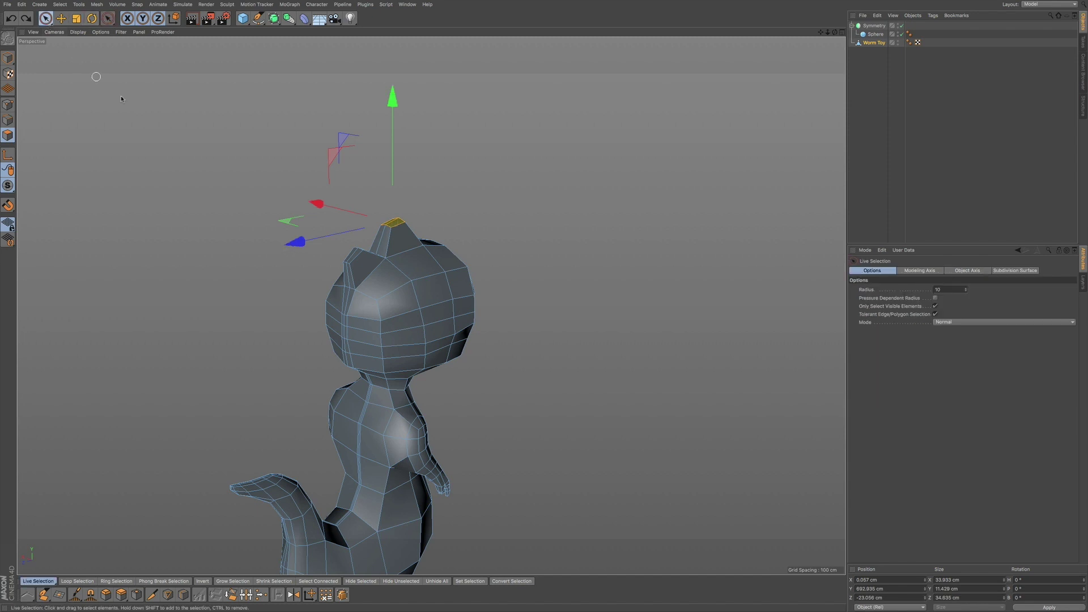
{"action": "scroll", "coordinate": [350, 302], "scroll_direction": "up", "scroll_amount": 5}
{"action": "left_click", "coordinate": [343, 306]}
{"action": "key", "text": "d"}
{"action": "left_click_drag", "start_coordinate": [374, 298], "coordinate": [343, 300]}
{"action": "key", "text": "t"}
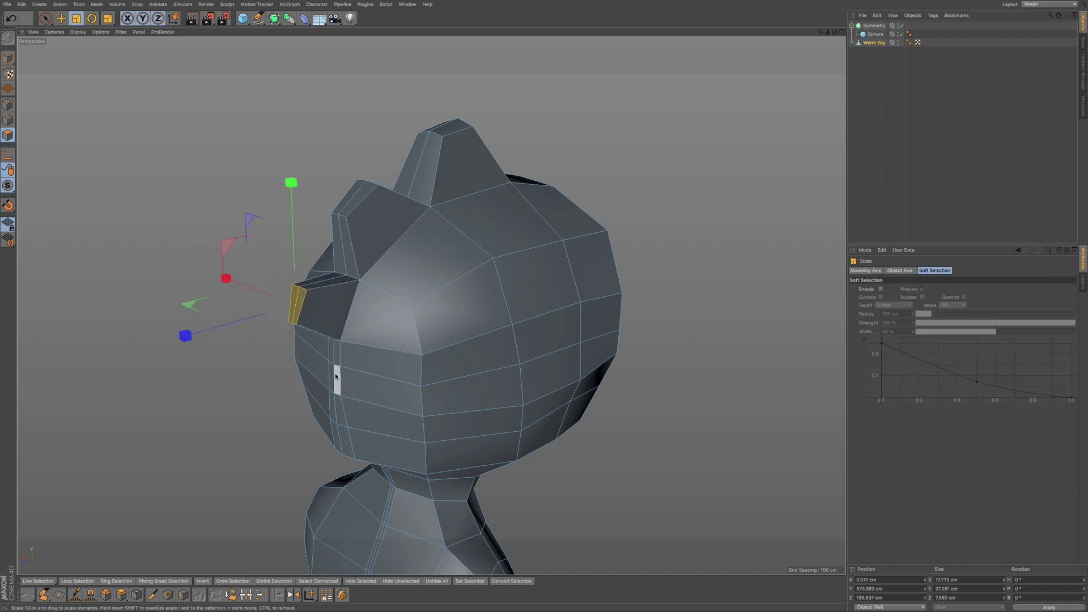
Step: Extrude the central polygons below the third spike and taper the new spike's tip to about 10 cm wide and 13 cm high
{"action": "left_click", "coordinate": [45, 18]}
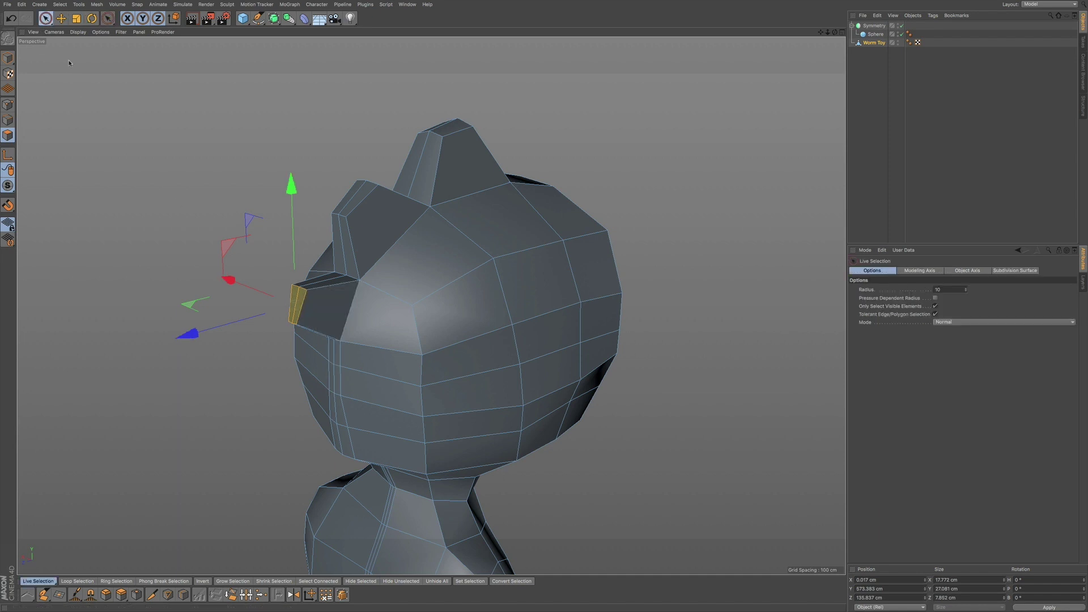
{"action": "left_click", "coordinate": [352, 390]}
{"action": "left_click", "coordinate": [329, 387]}
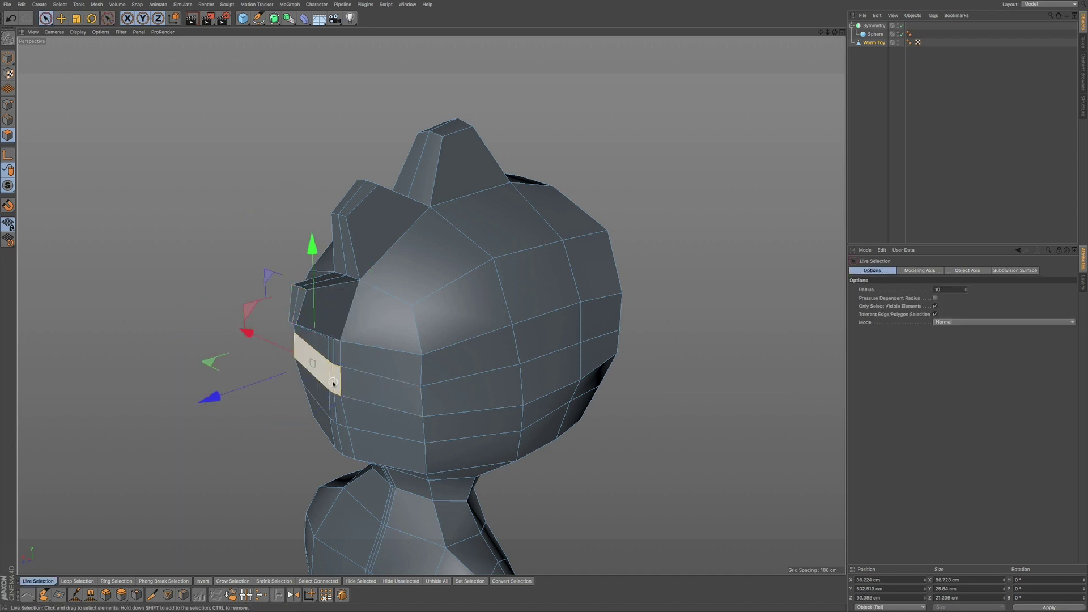
{"action": "left_click", "coordinate": [335, 378]}
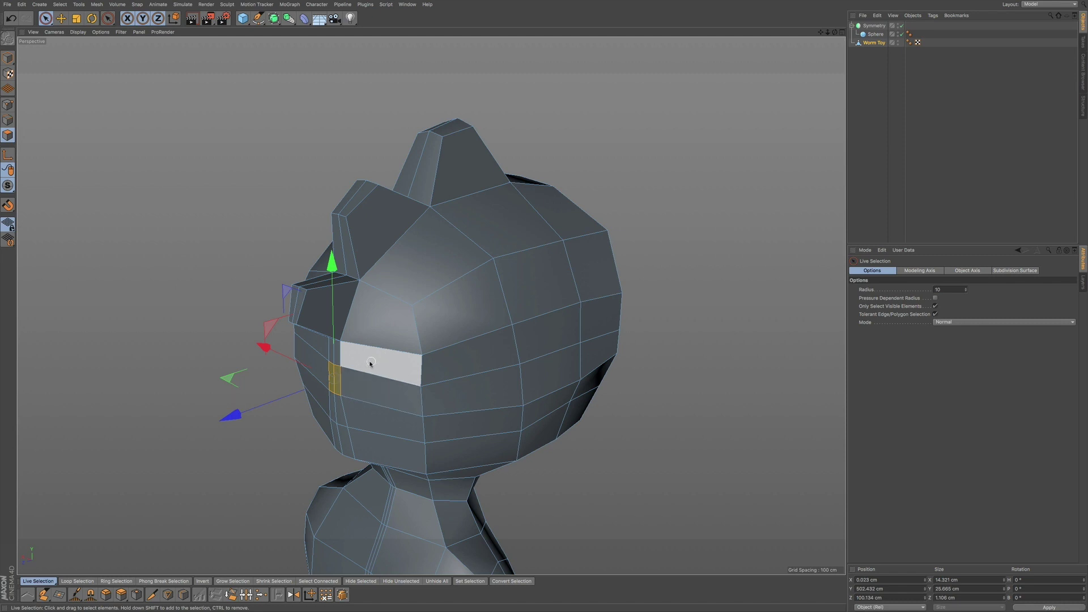
{"action": "key", "text": "d"}
{"action": "left_click_drag", "start_coordinate": [376, 364], "coordinate": [238, 418]}
{"action": "key", "text": "t"}
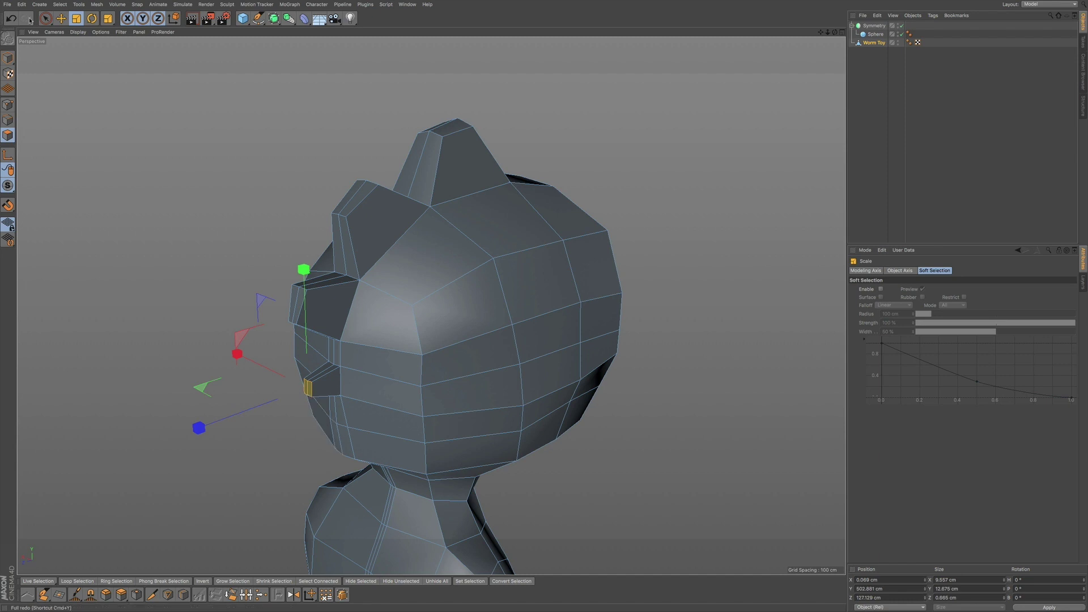
Step: Extrude the central polygons at the lower back of the head by 33 cm and taper the tip to about 15 cm wide
{"action": "key", "text": "9"}
{"action": "left_click", "coordinate": [340, 435]}
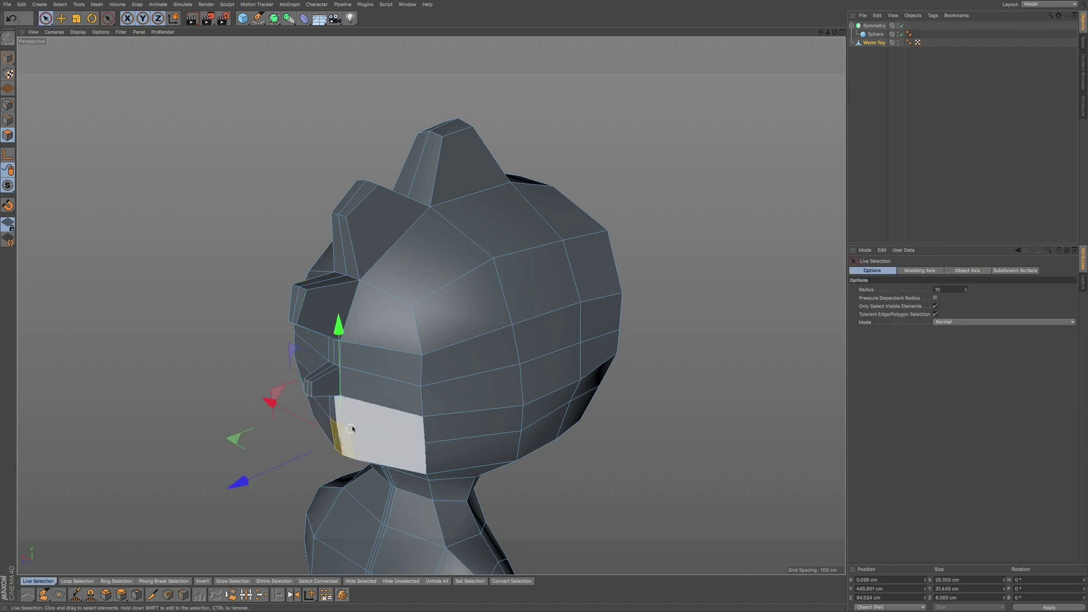
{"action": "key", "text": "d"}
{"action": "left_click_drag", "start_coordinate": [391, 400], "coordinate": [400, 402]}
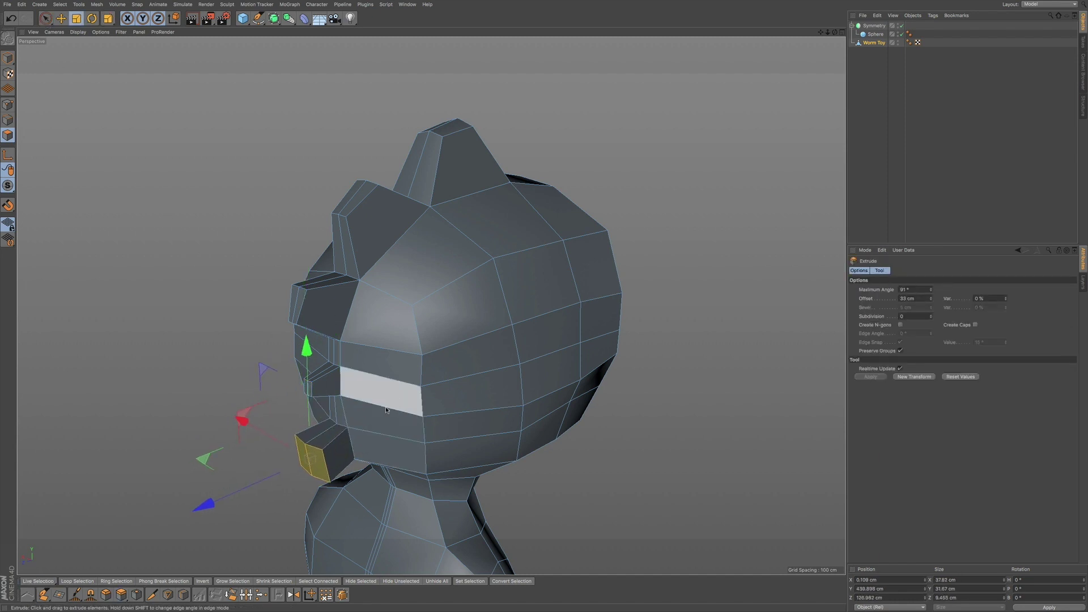
{"action": "key", "text": "t"}
{"action": "left_click_drag", "start_coordinate": [266, 470], "coordinate": [193, 468]}
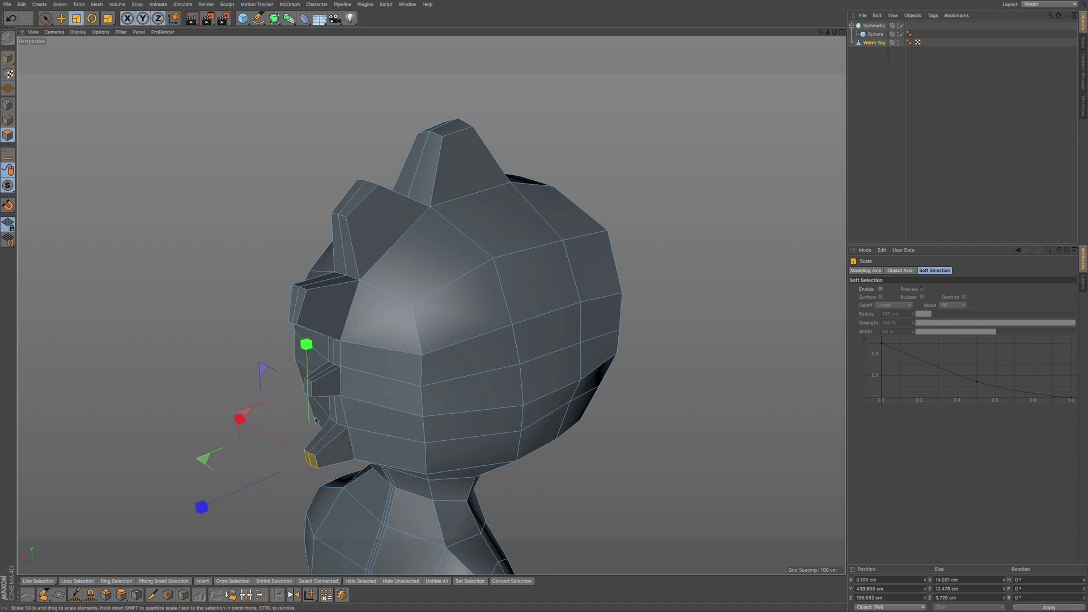
Step: Select the narrow centre-line polygon on the upper back, just below the neck
{"action": "right_click_drag", "start_coordinate": [369, 412], "coordinate": [371, 410], "text": "alt"}
{"action": "left_click_drag", "start_coordinate": [371, 413], "coordinate": [366, 450], "text": "alt"}
{"action": "middle_click_drag", "start_coordinate": [366, 450], "coordinate": [348, 363], "text": "alt"}
{"action": "mouse_move", "coordinate": [354, 361]}
{"action": "left_mouse_down", "text": "alt"}
{"action": "mouse_move", "coordinate": [301, 380]}
{"action": "mouse_move", "coordinate": [358, 377]}
{"action": "left_mouse_up", "text": "alt"}
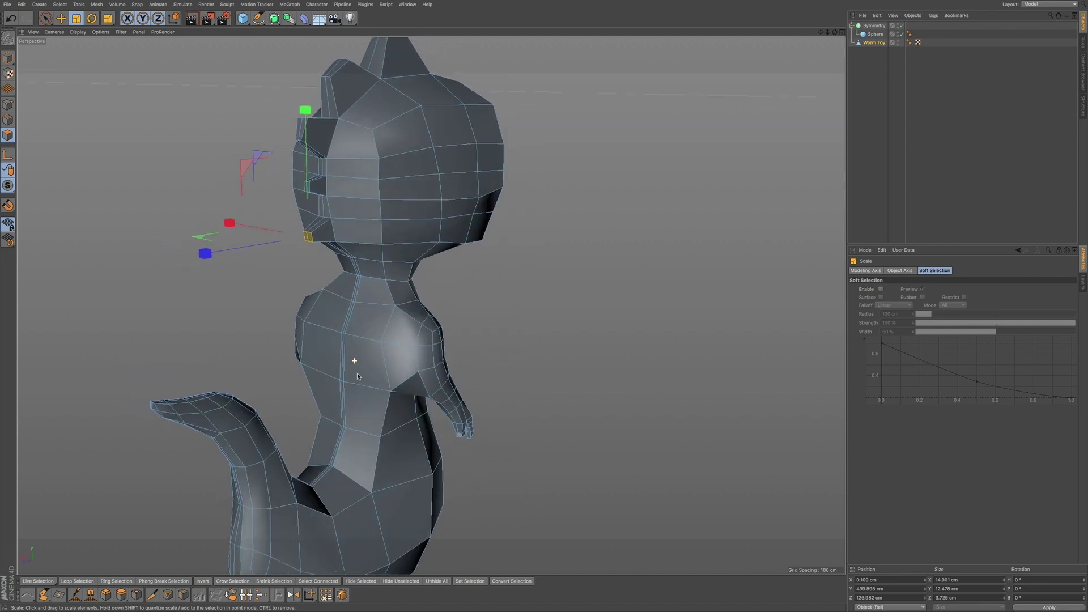
{"action": "left_click", "coordinate": [347, 315]}
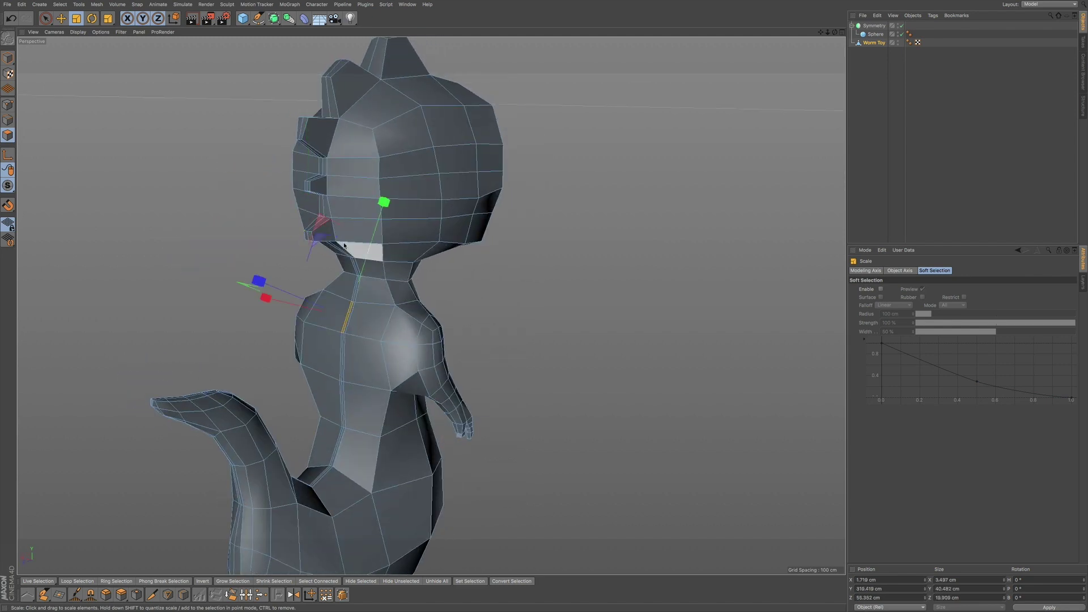
{"action": "left_click", "coordinate": [46, 18]}
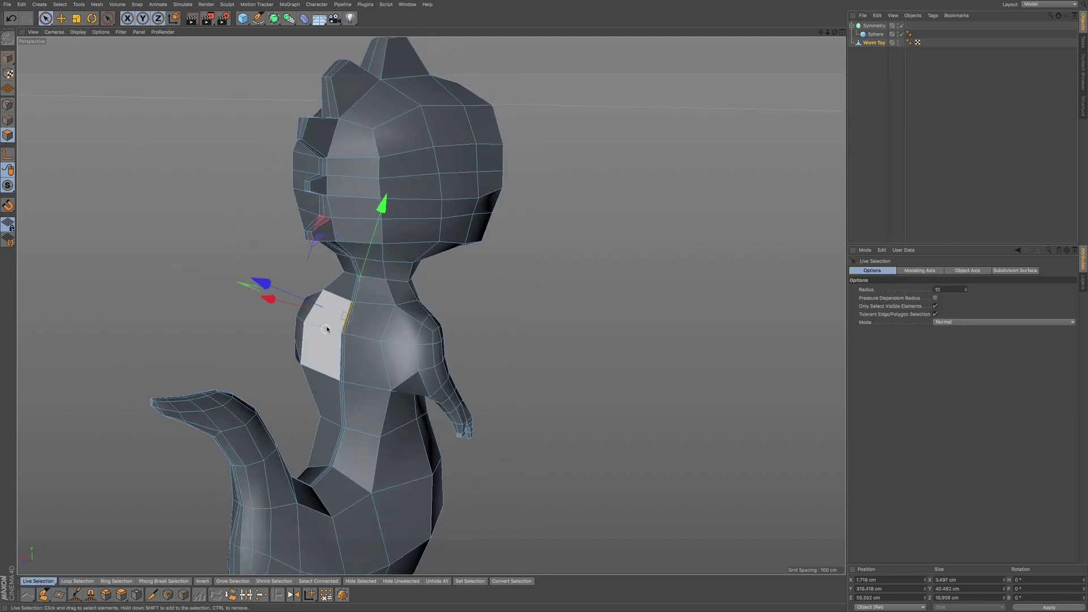
{"action": "right_click_drag", "start_coordinate": [348, 318], "coordinate": [443, 311], "text": "alt"}
{"action": "left_click_drag", "start_coordinate": [362, 343], "coordinate": [441, 358], "text": "alt"}
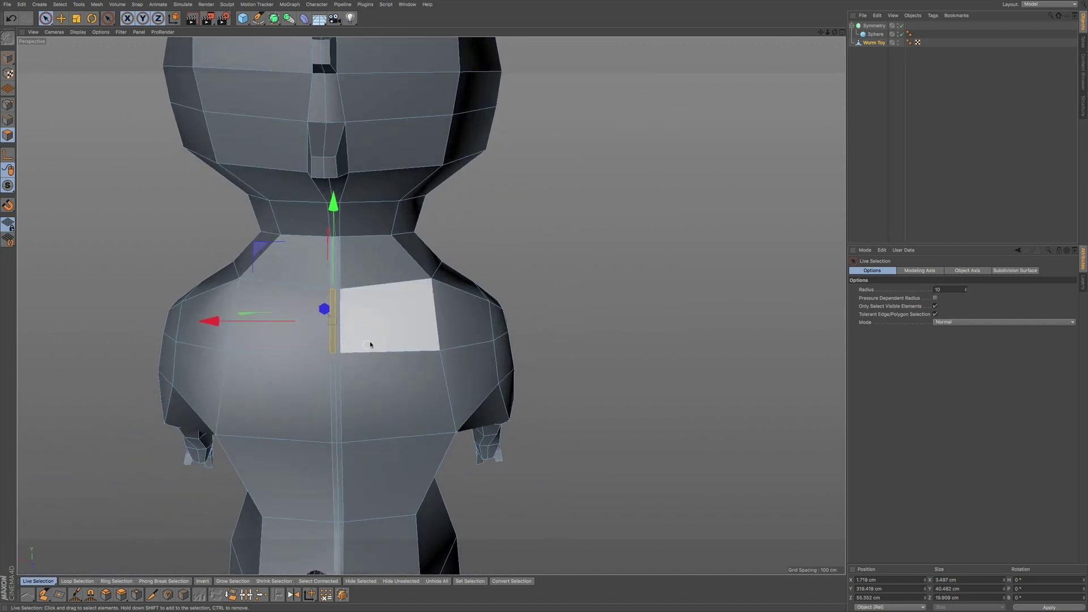
Step: Switch to the Sculpt layout and widen the narrow centre strip of polygons down the back with the Grab brush
{"action": "left_click", "coordinate": [1048, 4]}
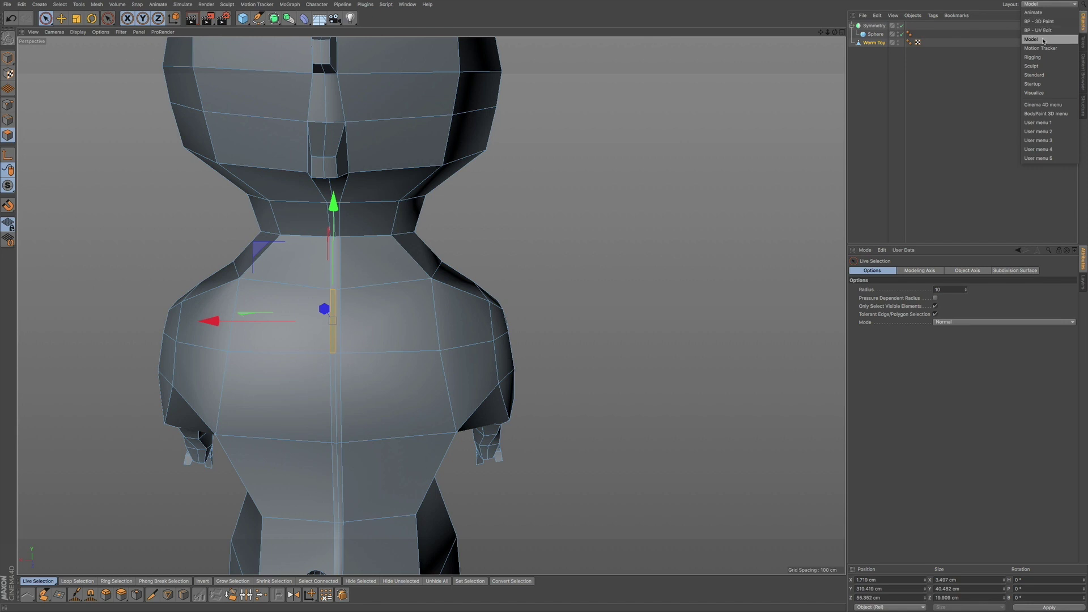
{"action": "left_click", "coordinate": [1048, 63]}
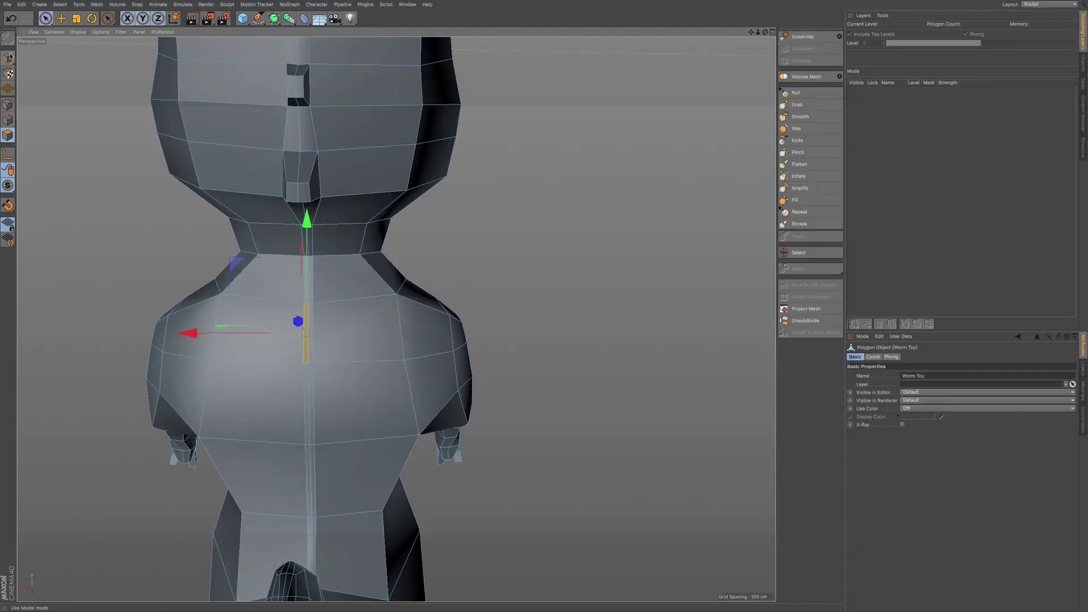
{"action": "left_click", "coordinate": [46, 19]}
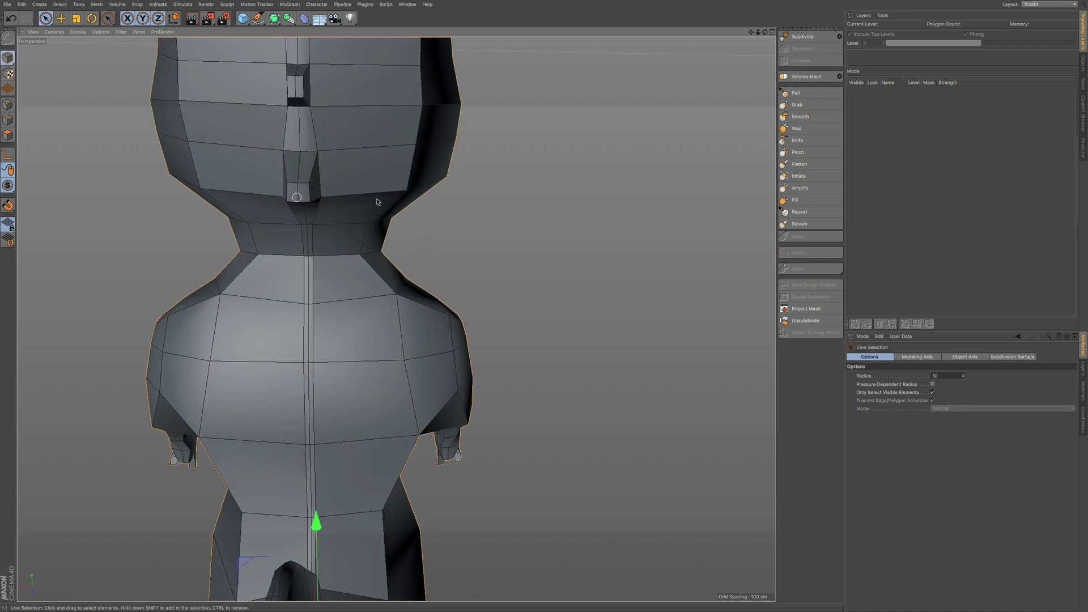
{"action": "left_click", "coordinate": [811, 105]}
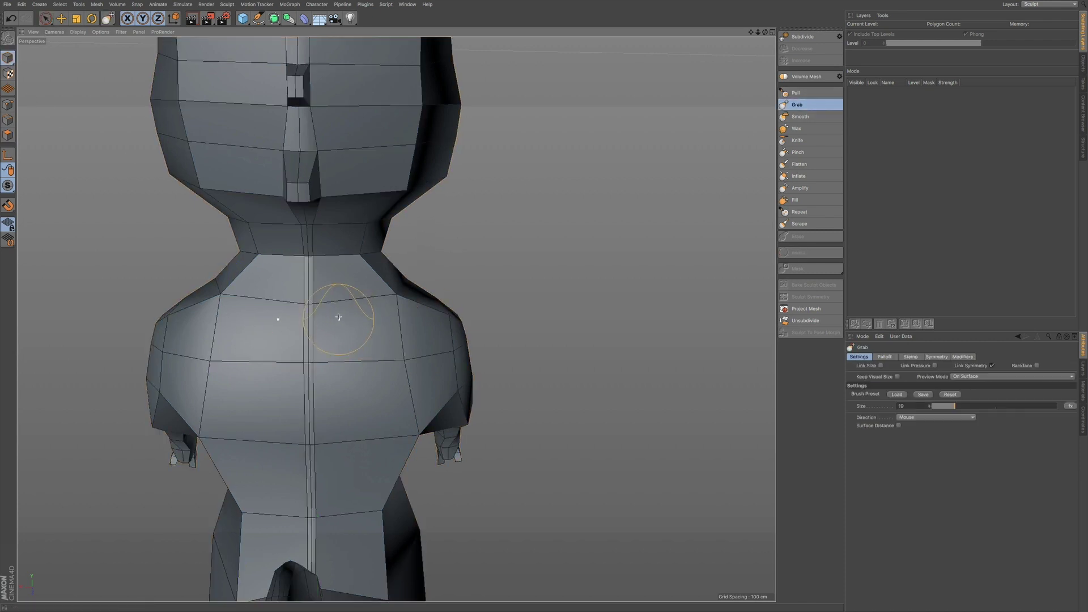
{"action": "left_click_drag", "start_coordinate": [330, 309], "coordinate": [328, 310]}
{"action": "left_click_drag", "start_coordinate": [311, 264], "coordinate": [322, 259]}
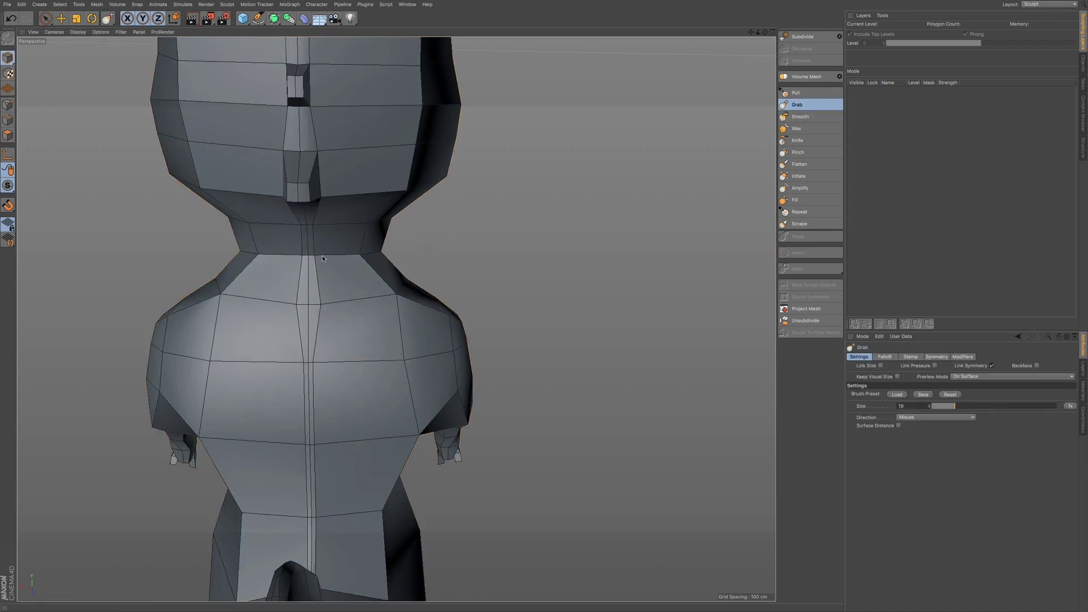
{"action": "left_click_drag", "start_coordinate": [316, 361], "coordinate": [328, 361]}
{"action": "left_click_drag", "start_coordinate": [321, 444], "coordinate": [327, 446]}
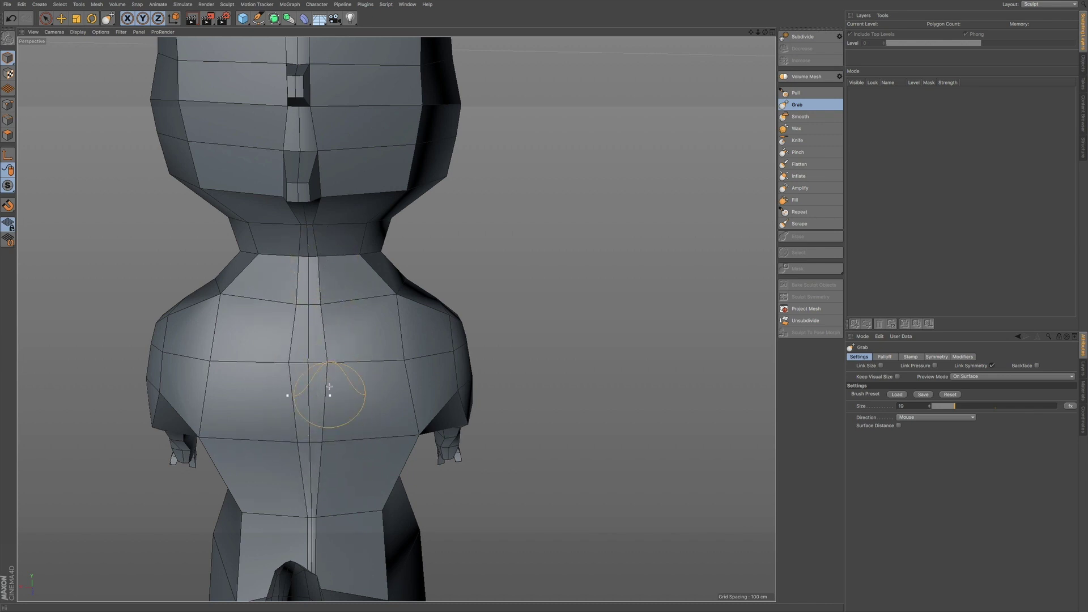
{"action": "left_click_drag", "start_coordinate": [296, 303], "coordinate": [292, 305]}
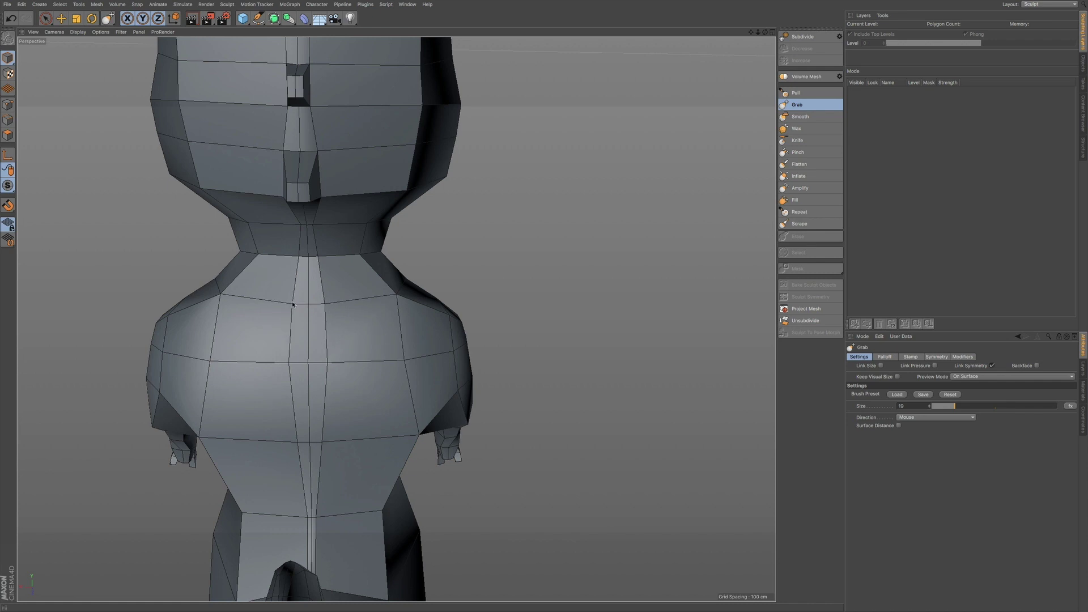
{"action": "mouse_move", "coordinate": [350, 373]}
{"action": "left_mouse_down", "text": "alt"}
{"action": "mouse_move", "coordinate": [316, 377]}
{"action": "mouse_move", "coordinate": [327, 335]}
{"action": "mouse_move", "coordinate": [320, 410]}
{"action": "mouse_move", "coordinate": [331, 376]}
{"action": "left_mouse_up", "text": "alt"}
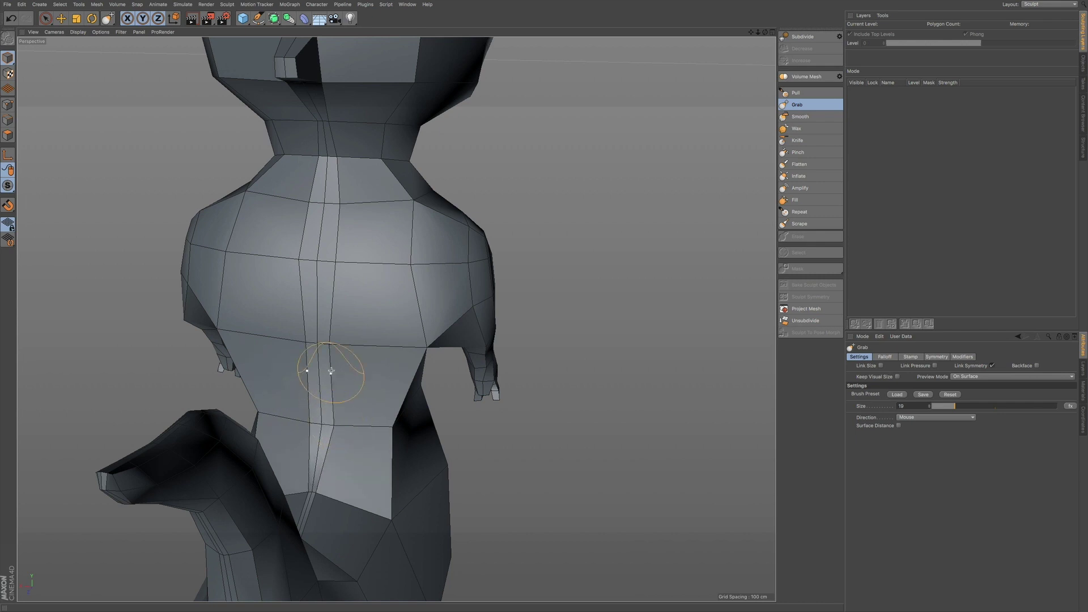
{"action": "mouse_move", "coordinate": [354, 415]}
{"action": "left_mouse_down", "text": "alt"}
{"action": "mouse_move", "coordinate": [355, 381]}
{"action": "mouse_move", "coordinate": [345, 402]}
{"action": "mouse_move", "coordinate": [340, 377]}
{"action": "mouse_move", "coordinate": [311, 417]}
{"action": "mouse_move", "coordinate": [304, 459]}
{"action": "mouse_move", "coordinate": [311, 454]}
{"action": "mouse_move", "coordinate": [236, 433]}
{"action": "left_mouse_up", "text": "alt"}
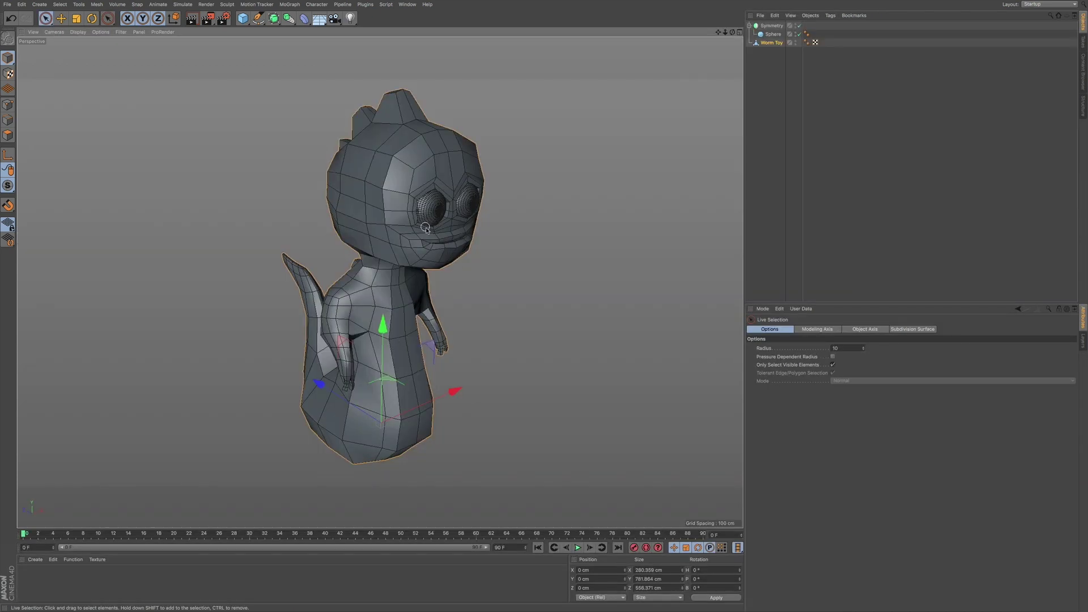
{"action": "left_click_drag", "start_coordinate": [405, 263], "coordinate": [412, 247], "text": "alt"}
{"action": "scroll", "coordinate": [429, 272], "scroll_direction": "up", "scroll_amount": 5}
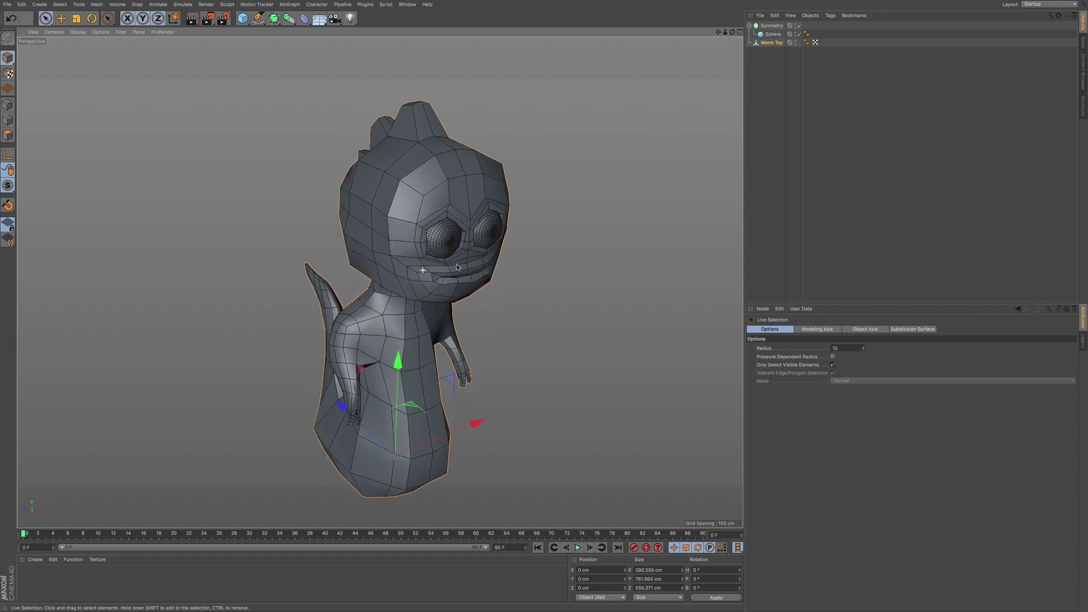
{"action": "scroll", "coordinate": [420, 253], "scroll_direction": "down", "scroll_amount": 5}
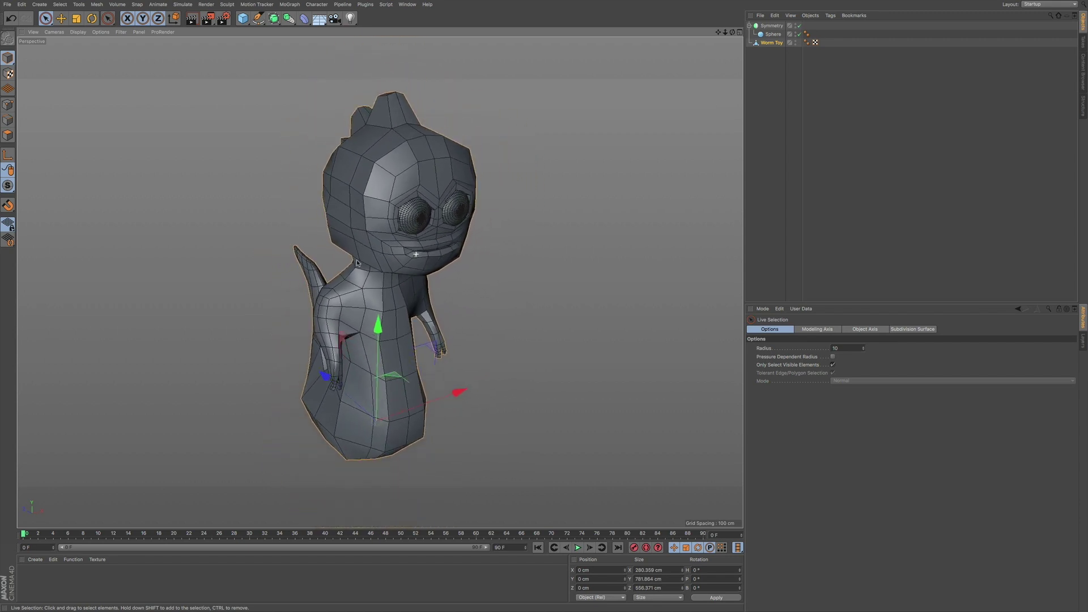
{"action": "left_click_drag", "start_coordinate": [419, 254], "coordinate": [412, 233], "text": "alt"}
{"action": "left_click_drag", "start_coordinate": [339, 277], "coordinate": [373, 241], "text": "alt"}
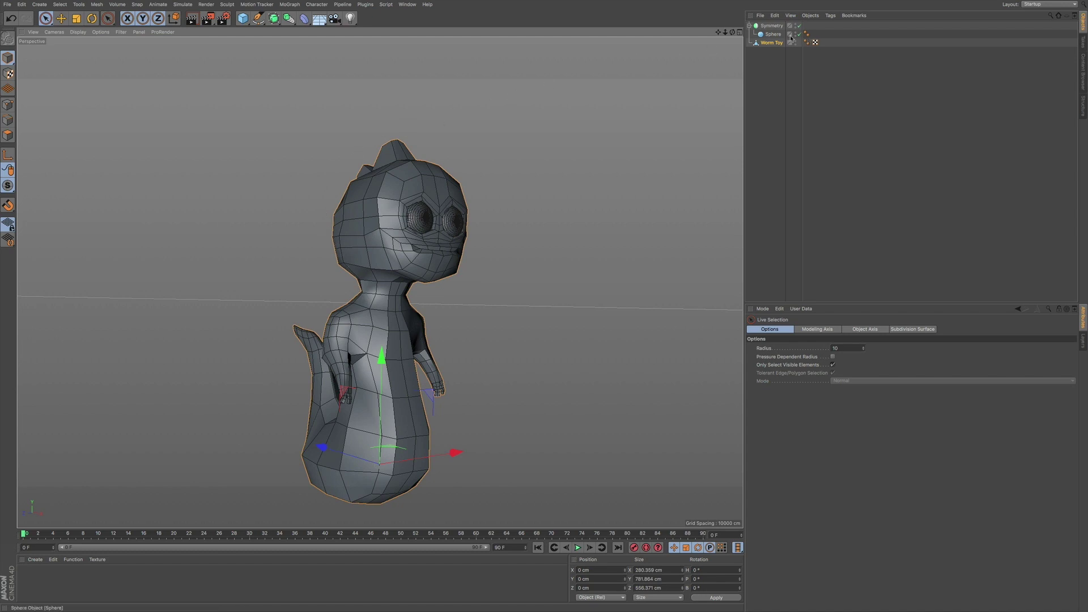
Step: Select the Worm Toy object, return to the Sculpt layout and set the Grab brush size to 100
{"action": "left_click", "coordinate": [773, 43]}
{"action": "left_click", "coordinate": [1049, 4]}
{"action": "left_click", "coordinate": [1055, 25]}
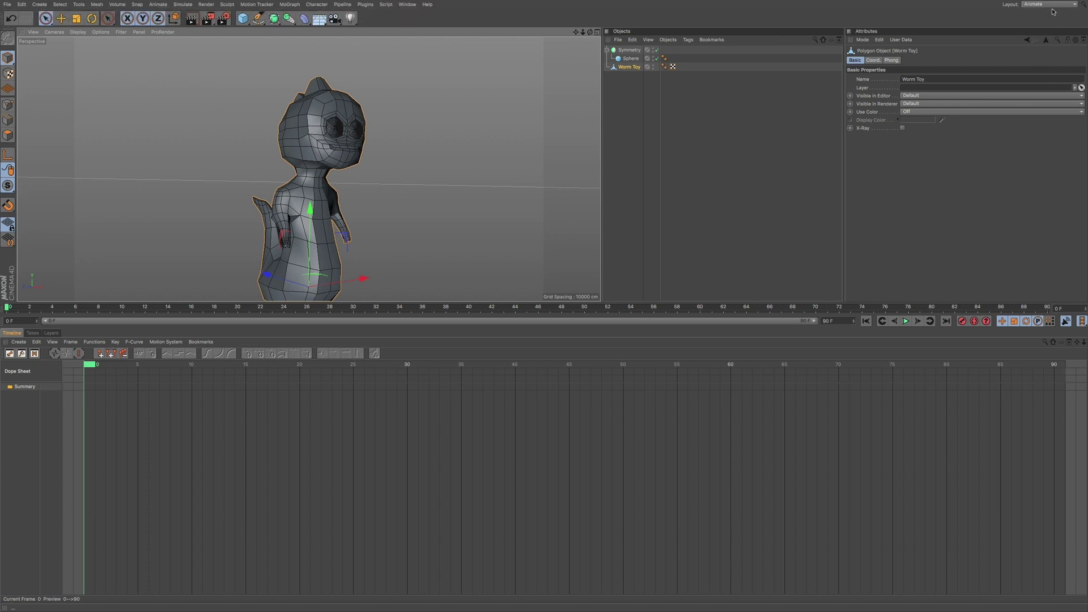
{"action": "left_click", "coordinate": [1051, 4]}
{"action": "left_click", "coordinate": [1042, 66]}
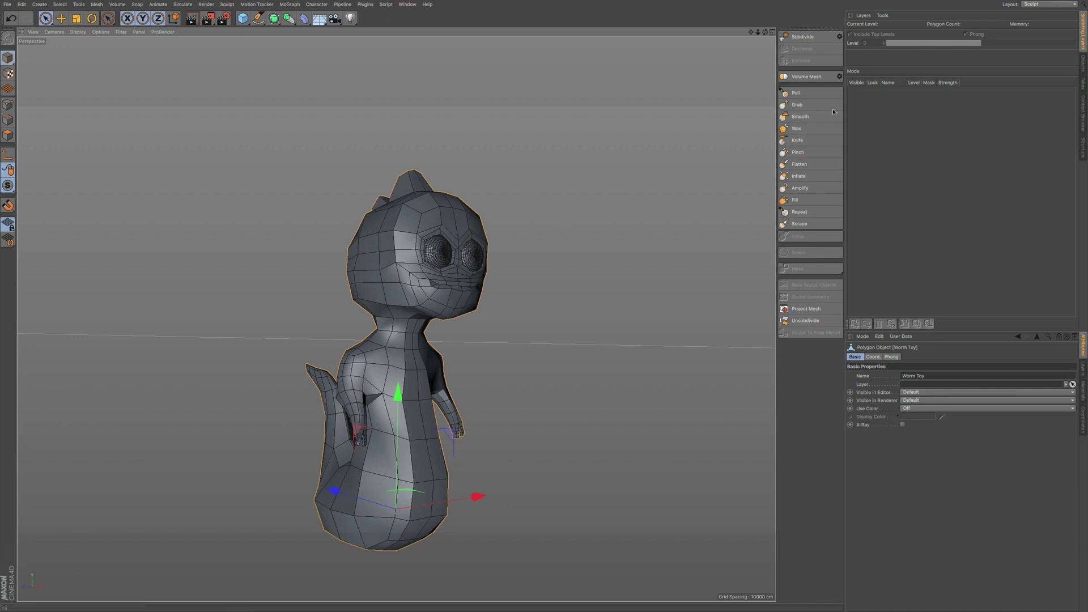
{"action": "left_click", "coordinate": [829, 105]}
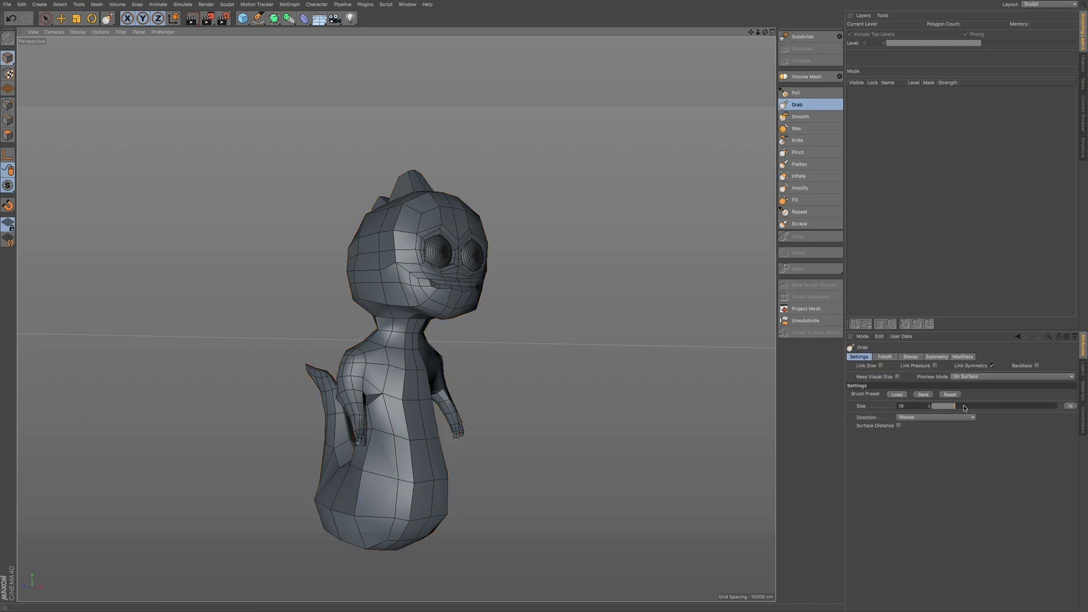
{"action": "left_click_drag", "start_coordinate": [965, 409], "coordinate": [1072, 408]}
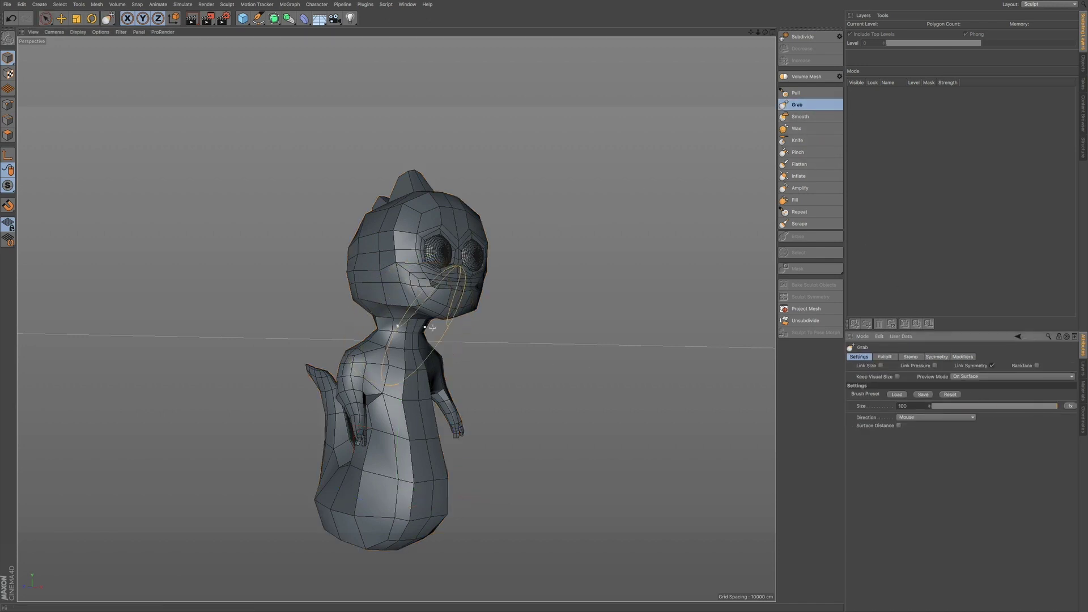
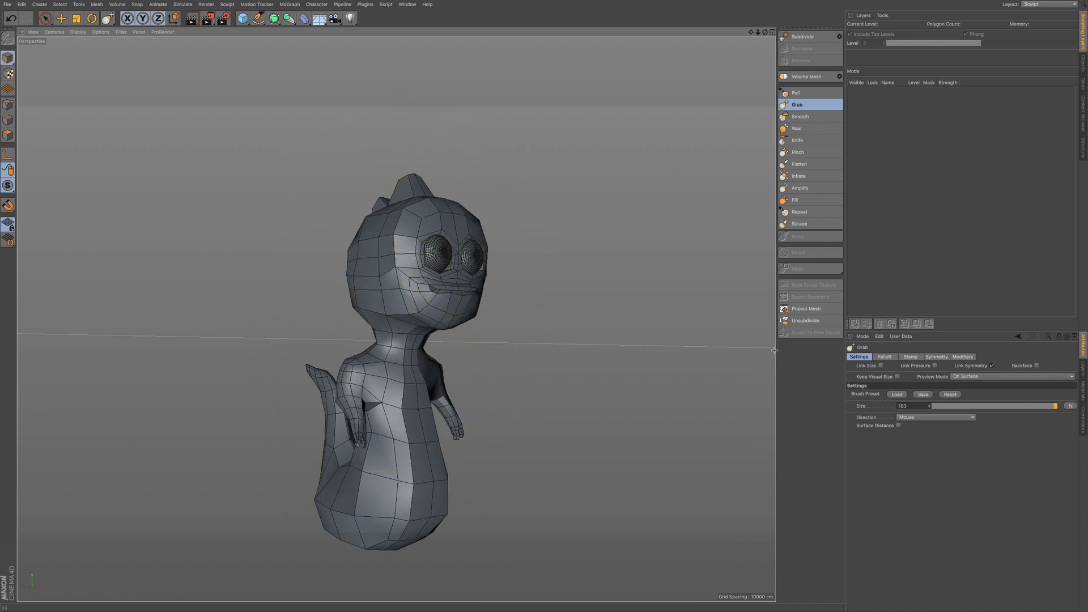
Step: Enlarge the Grab brush to size 273 and nudge the head slightly down and forward from the side view
{"action": "left_click", "coordinate": [930, 407]}
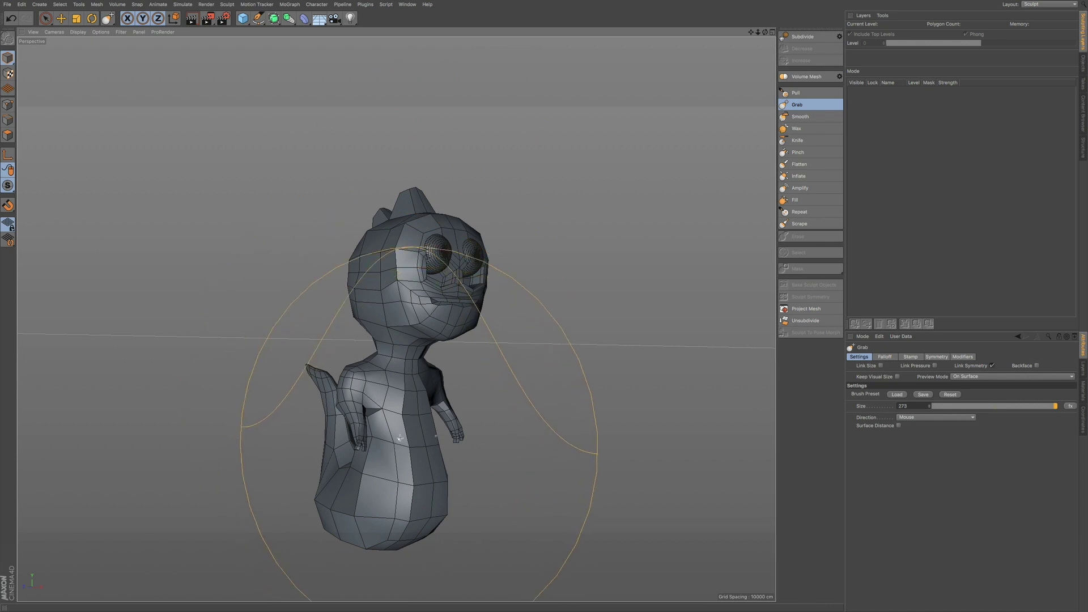
{"action": "scroll", "coordinate": [418, 412], "scroll_direction": "up", "scroll_amount": 3}
{"action": "left_click_drag", "start_coordinate": [418, 415], "coordinate": [357, 417], "text": "alt"}
{"action": "left_click_drag", "start_coordinate": [423, 393], "coordinate": [441, 411], "text": "alt"}
{"action": "left_click_drag", "start_coordinate": [458, 346], "coordinate": [391, 349], "text": "alt"}
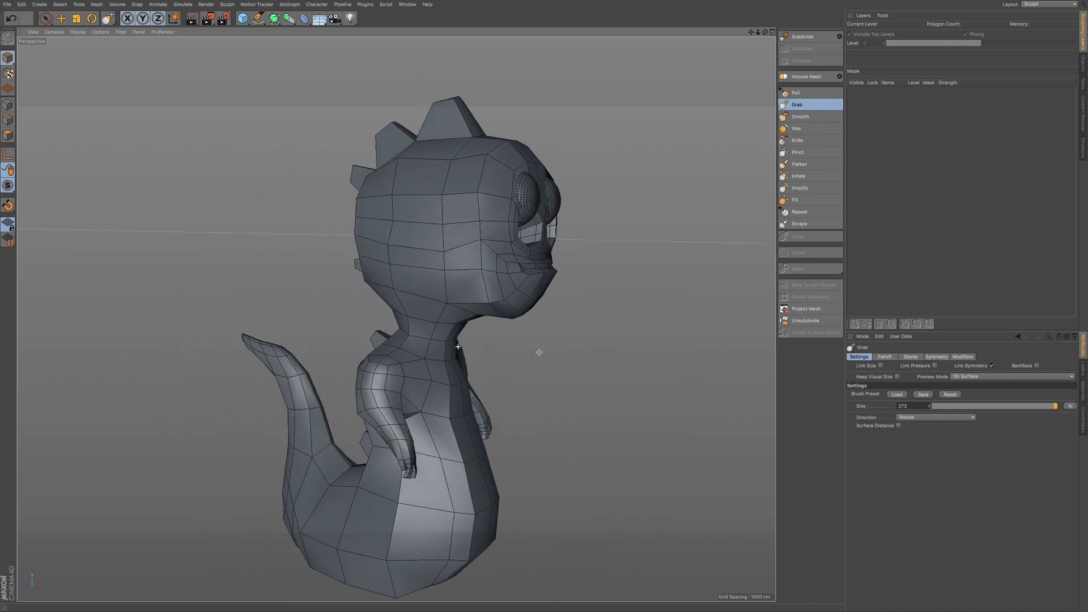
{"action": "left_click_drag", "start_coordinate": [501, 151], "coordinate": [505, 156]}
{"action": "left_click_drag", "start_coordinate": [364, 200], "coordinate": [372, 203]}
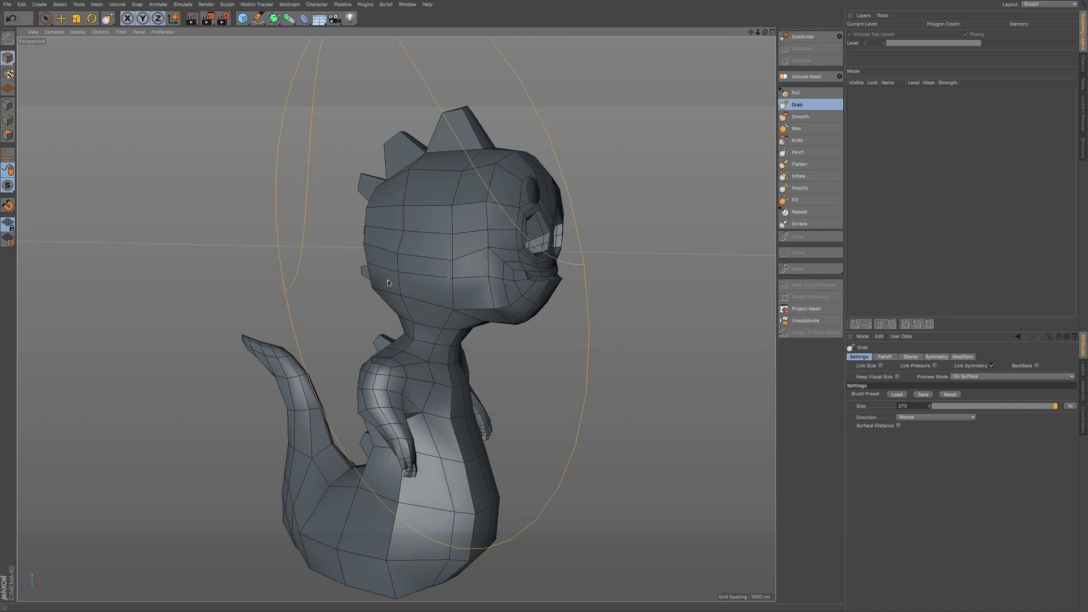
Step: Reduce the Grab brush size and widen the lower body slightly from the front view
{"action": "left_click_drag", "start_coordinate": [394, 390], "coordinate": [510, 377], "text": "alt"}
{"action": "middle_click_drag", "start_coordinate": [510, 377], "coordinate": [441, 286], "text": "alt"}
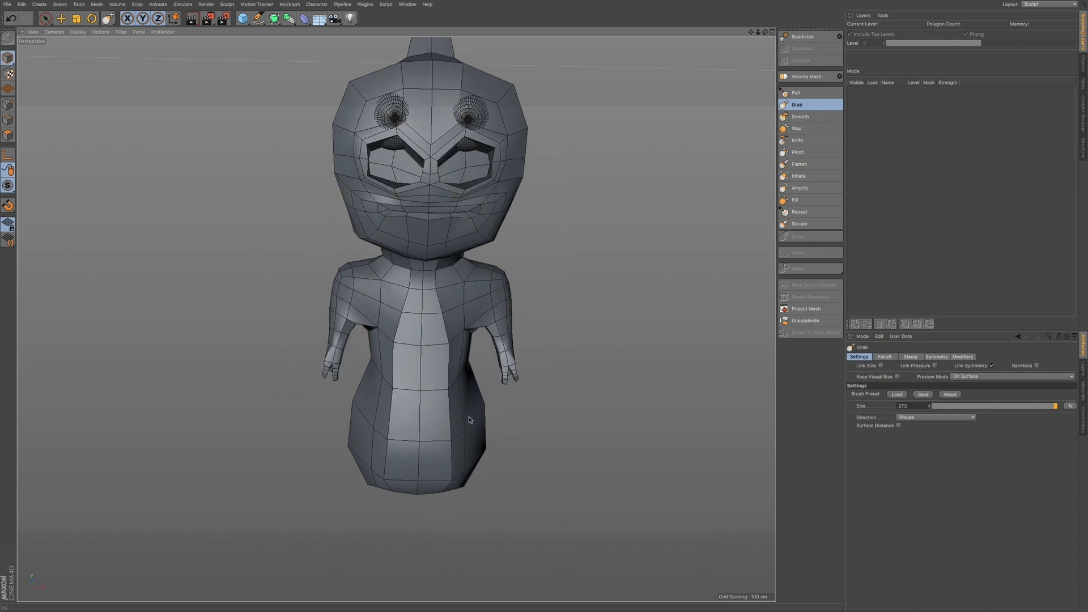
{"action": "left_click", "coordinate": [931, 407]}
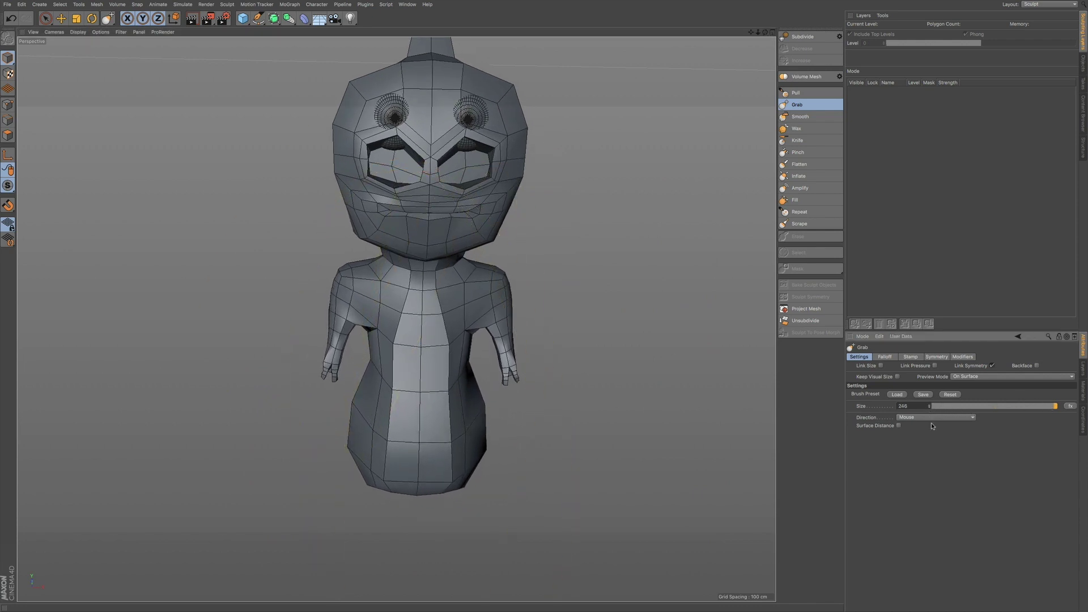
{"action": "left_click_drag", "start_coordinate": [475, 437], "coordinate": [482, 435]}
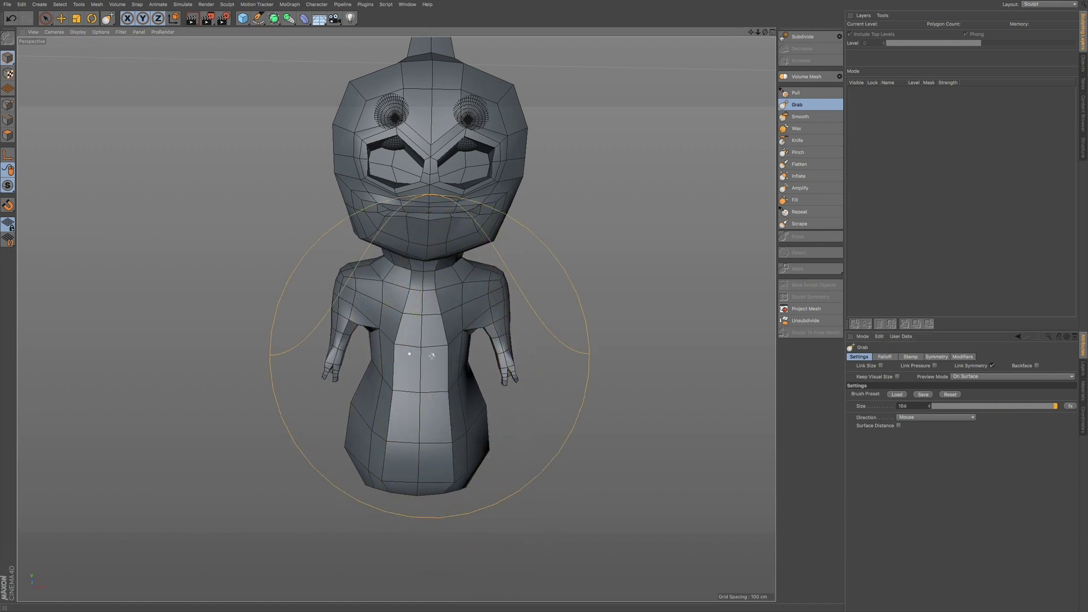
Step: Push the lower belly slightly forward from the side view and nudge the upper tail with the Grab brush
{"action": "mouse_move", "coordinate": [437, 377]}
{"action": "left_mouse_down", "text": "alt"}
{"action": "mouse_move", "coordinate": [502, 356]}
{"action": "mouse_move", "coordinate": [444, 354]}
{"action": "left_mouse_up", "text": "alt"}
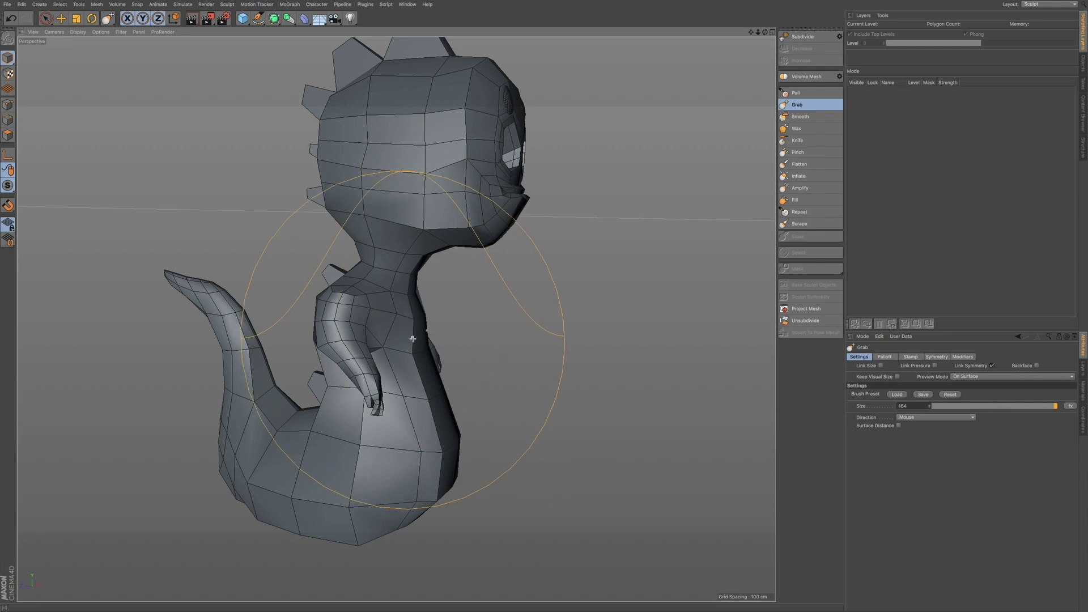
{"action": "left_click_drag", "start_coordinate": [445, 432], "coordinate": [453, 440]}
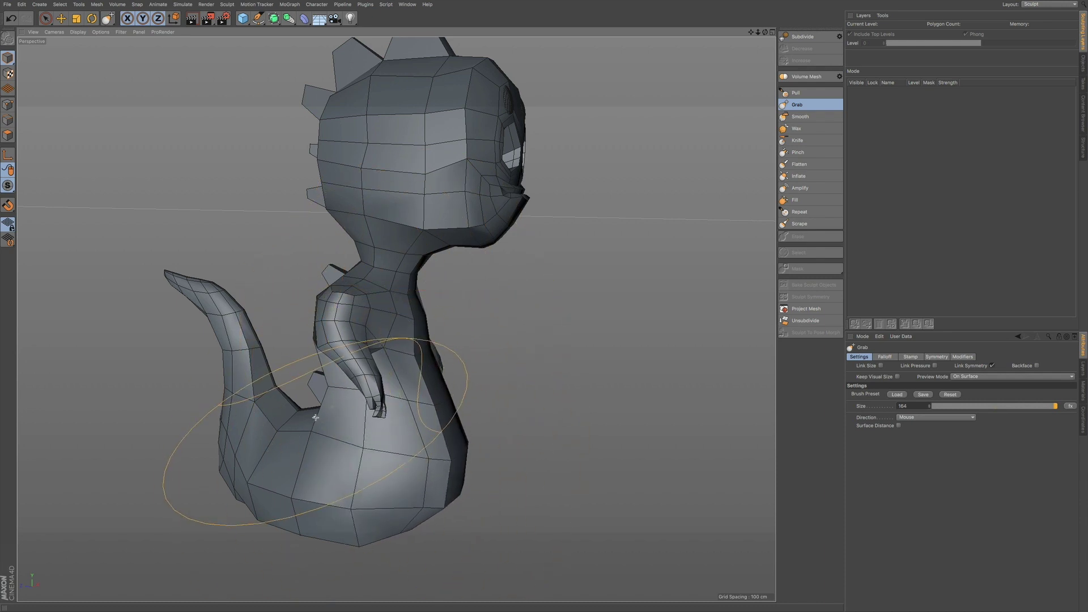
{"action": "left_click_drag", "start_coordinate": [235, 328], "coordinate": [238, 335]}
Step: Nudge the face around the eye socket and the upper side of the head inward with the Grab brush
{"action": "mouse_move", "coordinate": [366, 406]}
{"action": "left_mouse_down", "text": "alt"}
{"action": "mouse_move", "coordinate": [312, 433]}
{"action": "mouse_move", "coordinate": [408, 428]}
{"action": "mouse_move", "coordinate": [406, 418]}
{"action": "mouse_move", "coordinate": [340, 415]}
{"action": "mouse_move", "coordinate": [473, 329]}
{"action": "left_mouse_up", "text": "alt"}
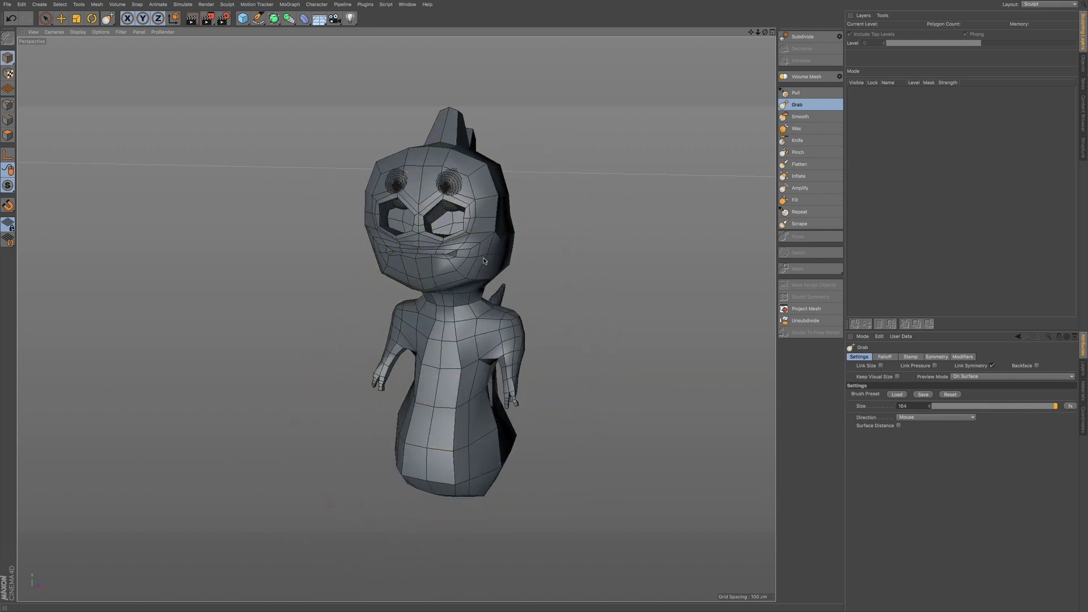
{"action": "mouse_move", "coordinate": [448, 231]}
{"action": "left_mouse_down"}
{"action": "mouse_move", "coordinate": [447, 220]}
{"action": "mouse_move", "coordinate": [443, 233]}
{"action": "left_mouse_up"}
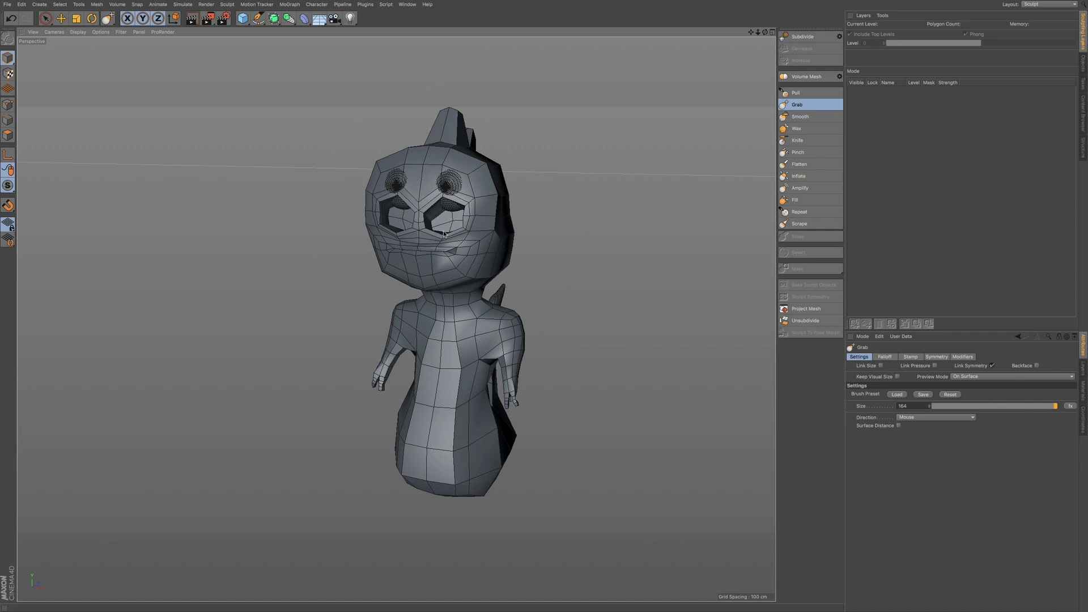
{"action": "left_click_drag", "start_coordinate": [496, 176], "coordinate": [491, 183]}
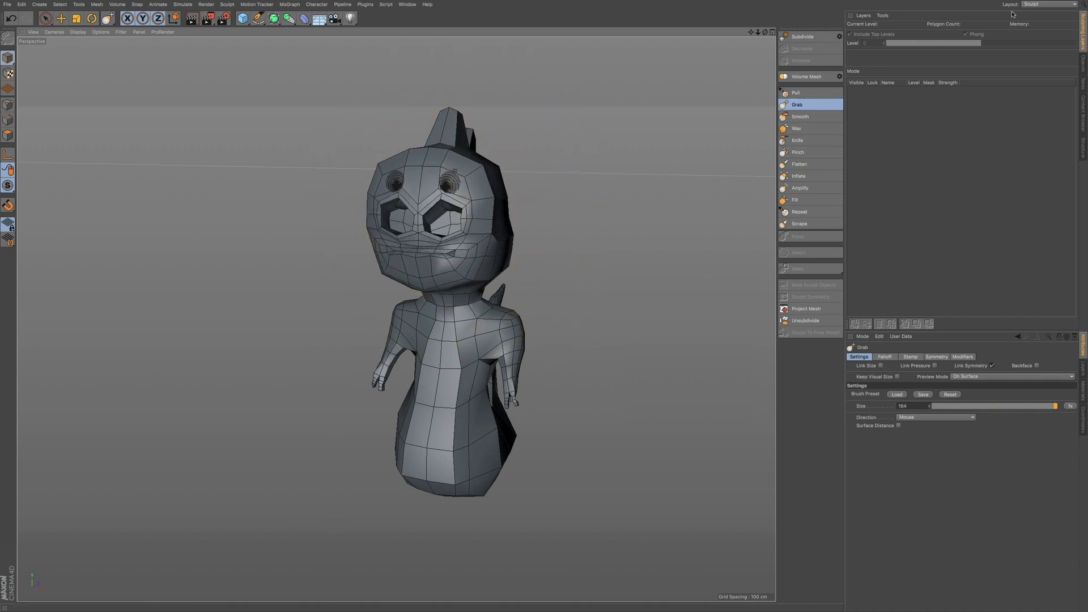
Step: Switch to the Startup layout and move the Symmetry eyes down into the sockets and forward, to about Y -48.8 cm and Z -17.1 cm
{"action": "left_click", "coordinate": [1054, 4]}
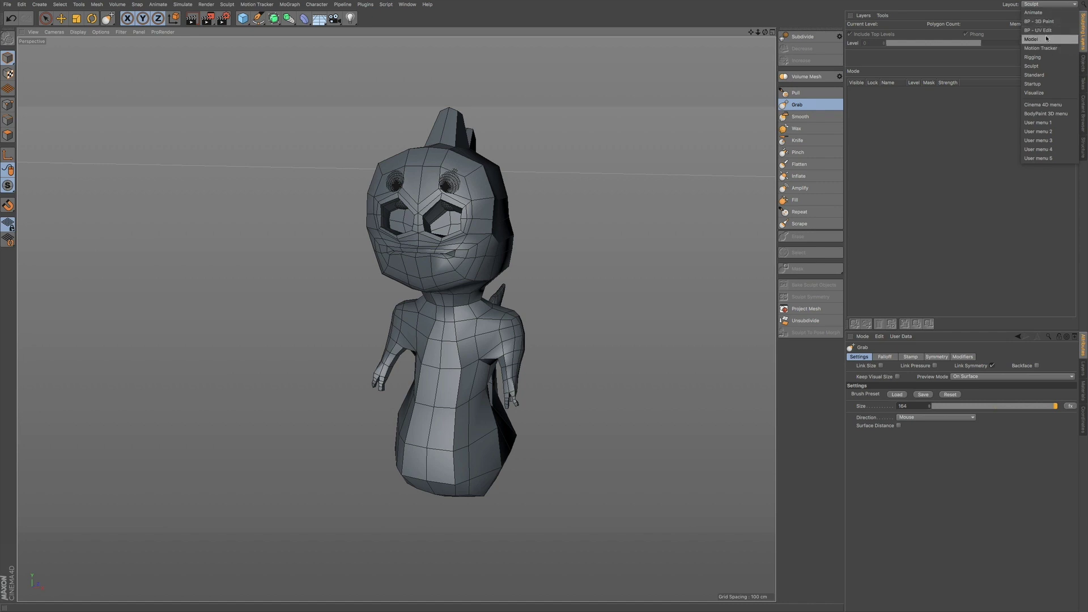
{"action": "left_click", "coordinate": [1046, 84]}
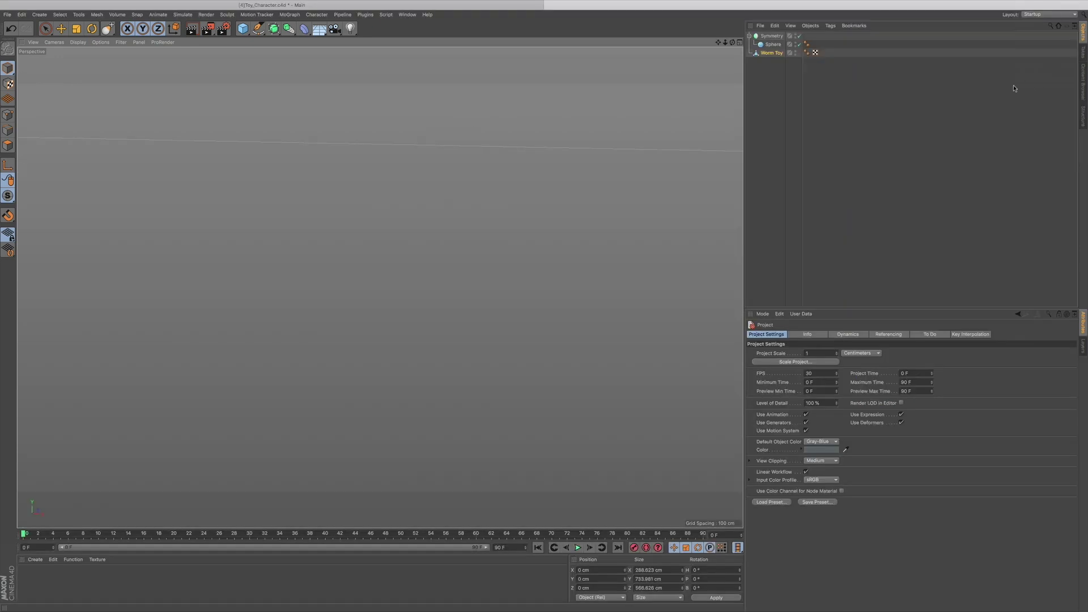
{"action": "left_click", "coordinate": [774, 27]}
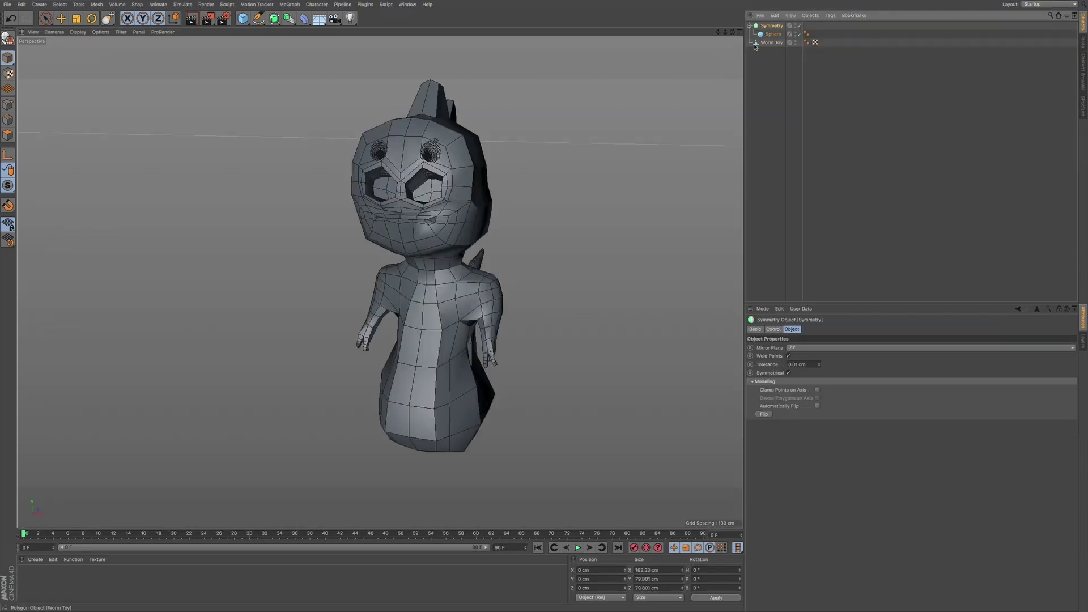
{"action": "left_click", "coordinate": [59, 19]}
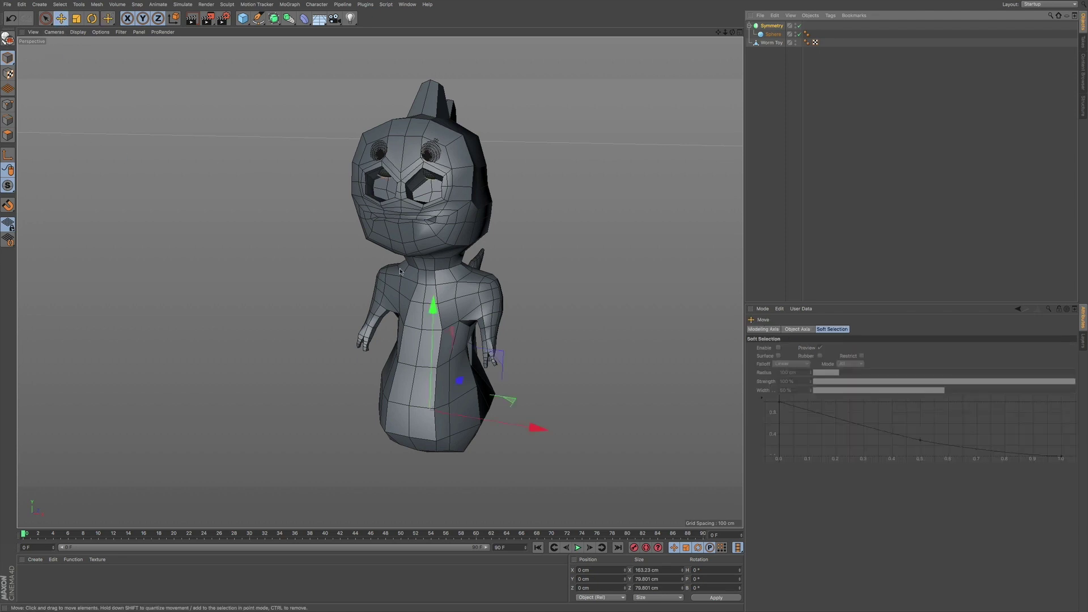
{"action": "left_click_drag", "start_coordinate": [436, 309], "coordinate": [438, 327]}
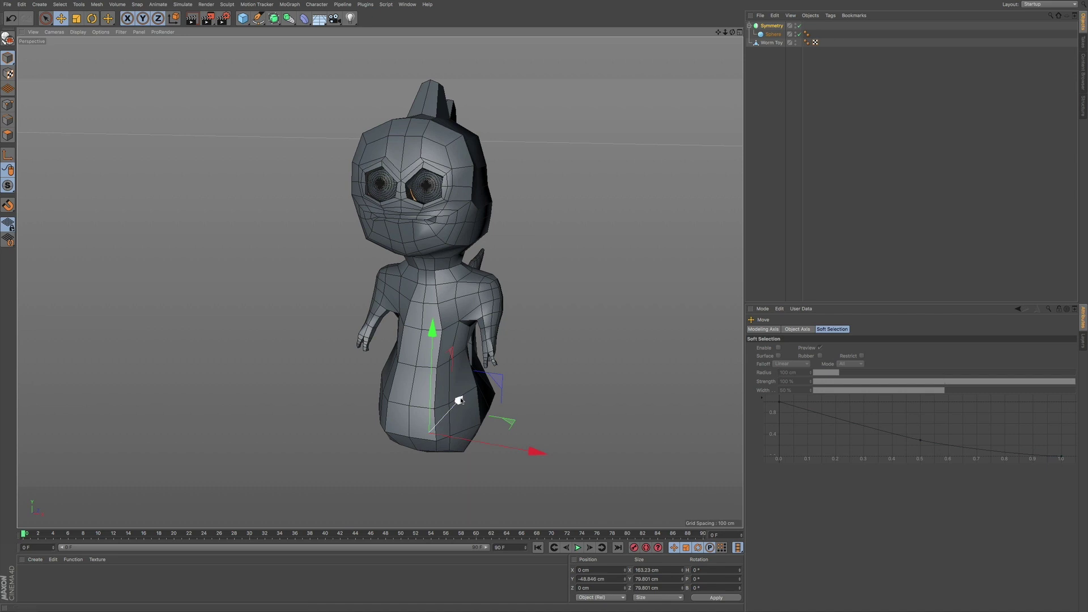
{"action": "left_click_drag", "start_coordinate": [460, 401], "coordinate": [459, 403]}
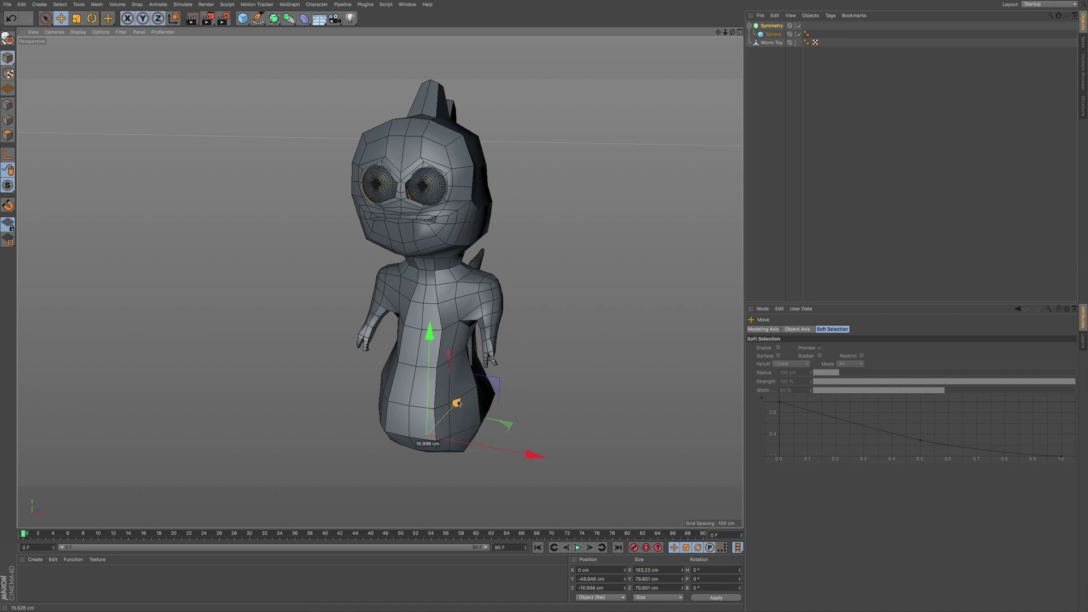
{"action": "left_click_drag", "start_coordinate": [459, 403], "coordinate": [458, 403]}
Step: Examine the character with the repositioned eyes from the back, side and front
{"action": "left_click_drag", "start_coordinate": [431, 226], "coordinate": [504, 228], "text": "alt"}
{"action": "scroll", "coordinate": [456, 224], "scroll_direction": "up", "scroll_amount": 5}
{"action": "right_click_drag", "start_coordinate": [433, 258], "coordinate": [362, 287], "text": "alt"}
{"action": "left_click_drag", "start_coordinate": [361, 287], "coordinate": [357, 345], "text": "alt"}
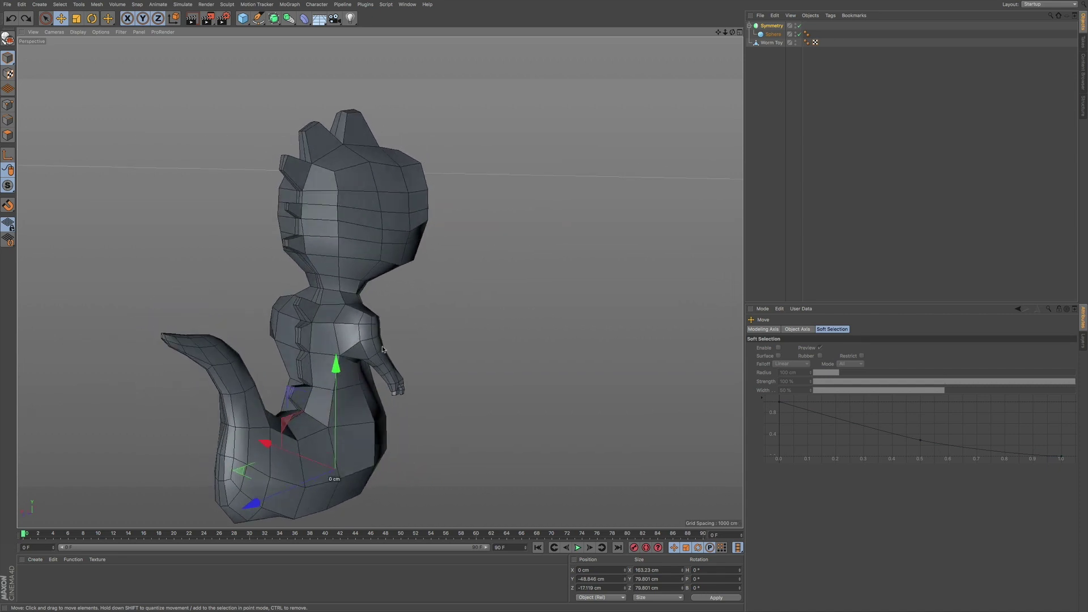
{"action": "left_click_drag", "start_coordinate": [355, 342], "coordinate": [222, 318], "text": "alt"}
{"action": "left_click_drag", "start_coordinate": [474, 268], "coordinate": [361, 278], "text": "alt"}
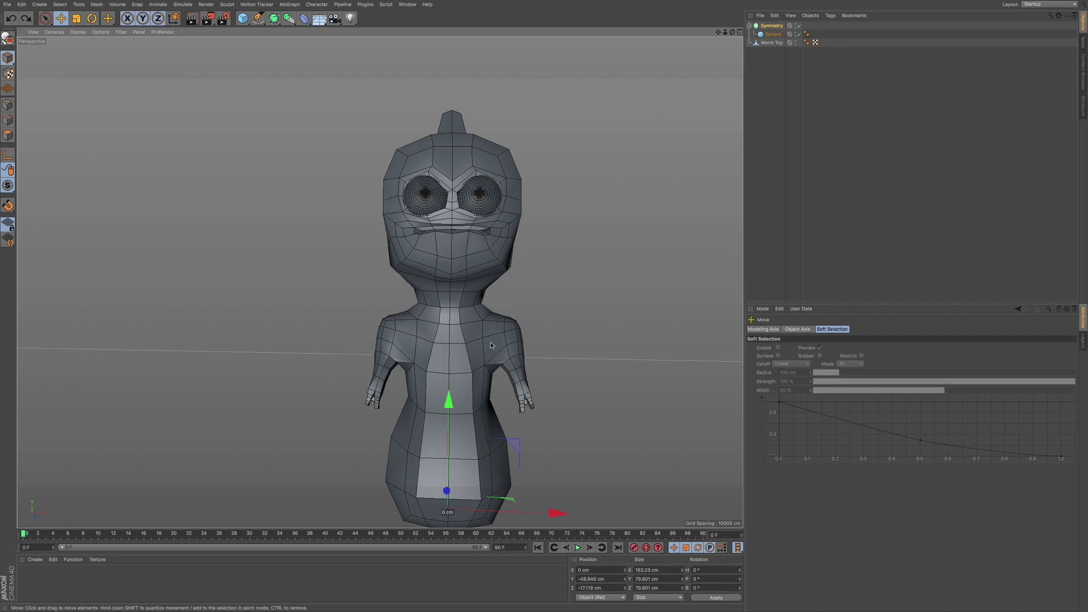
Step: Activate polygon mode, select the Worm Toy object and try Loop Selection around the shoulder
{"action": "left_click", "coordinate": [1040, 5]}
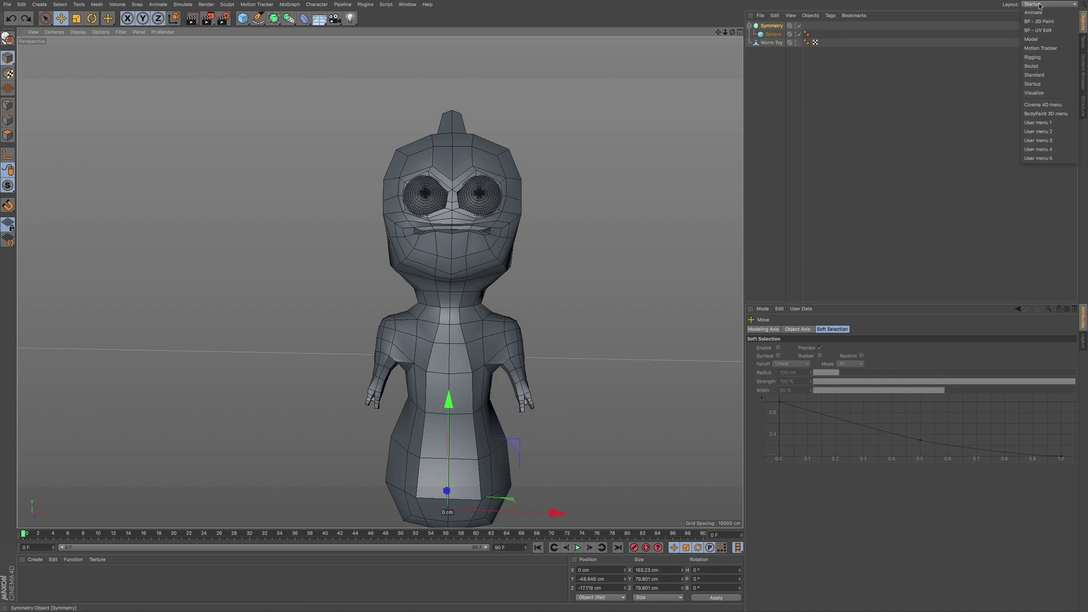
{"action": "left_click", "coordinate": [5, 141]}
{"action": "left_click", "coordinate": [6, 136]}
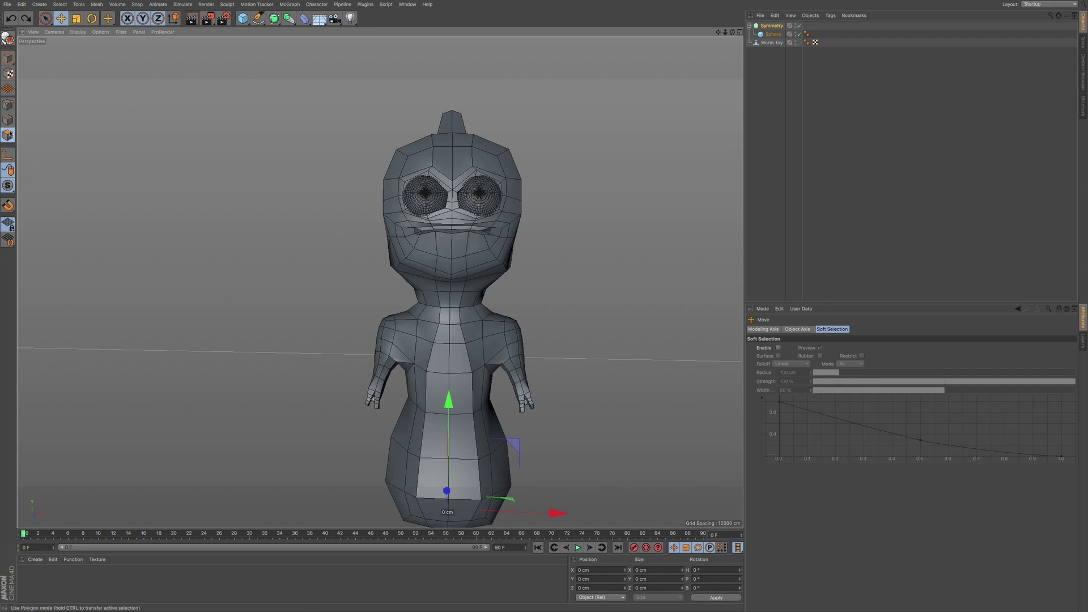
{"action": "left_click", "coordinate": [768, 43]}
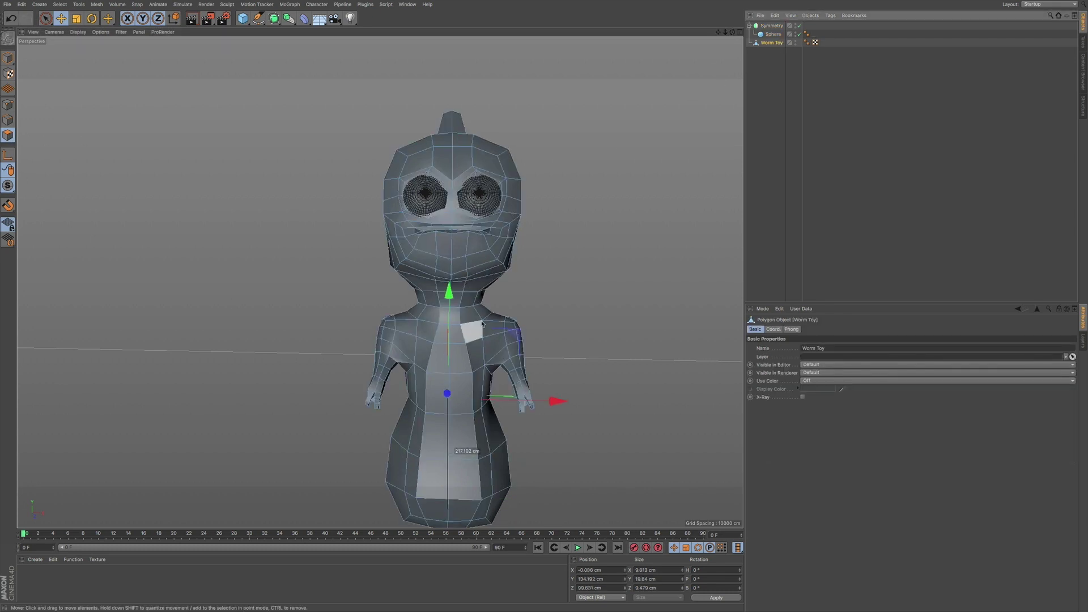
{"action": "key", "text": "u"}
{"action": "key", "text": "l"}
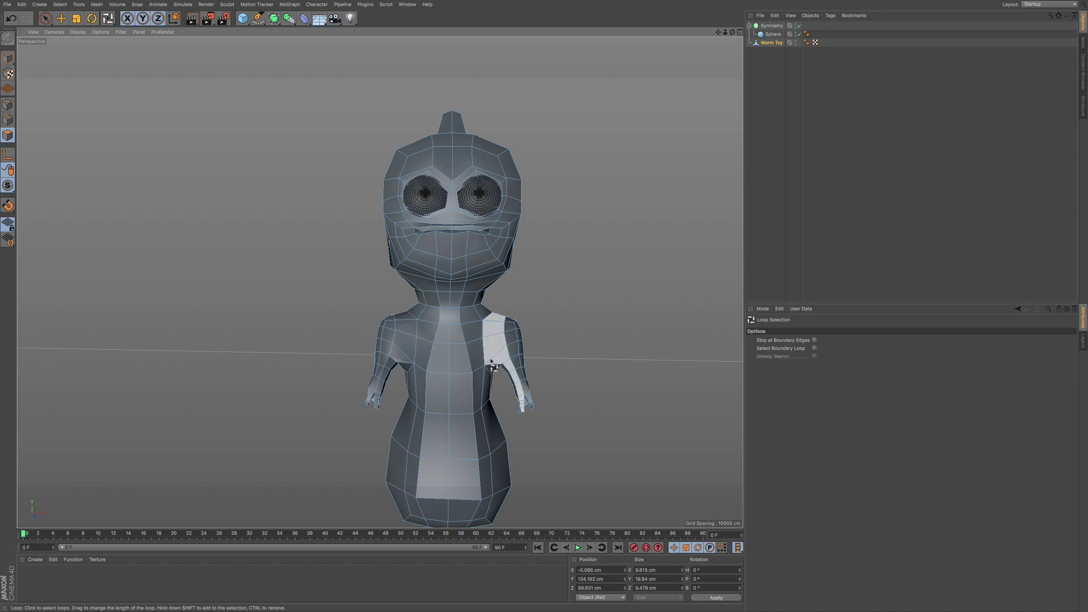
{"action": "left_click_drag", "start_coordinate": [494, 355], "coordinate": [154, 218], "text": "alt"}
Step: Select one arm including its shoulder with Rectangle Selection, enabling Tolerant Selection
{"action": "left_click", "coordinate": [45, 18]}
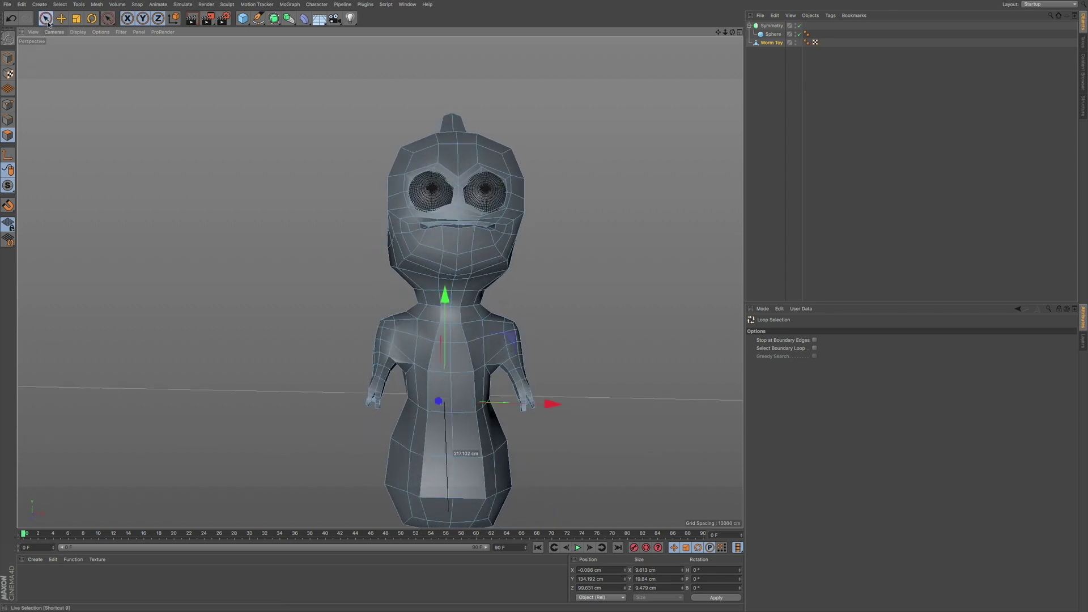
{"action": "left_click_drag", "start_coordinate": [49, 24], "coordinate": [71, 44]}
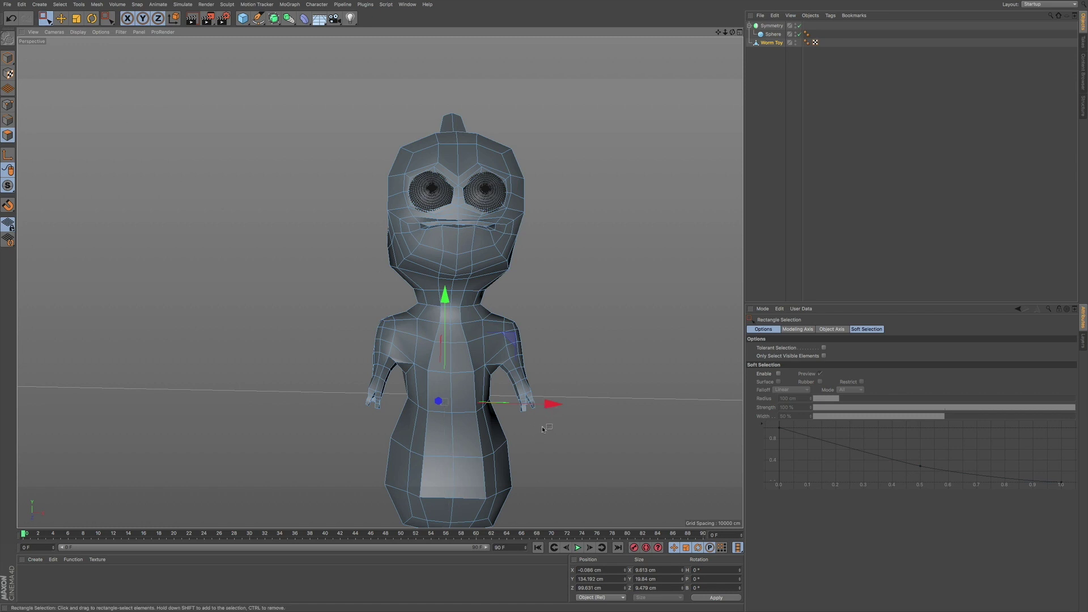
{"action": "left_click_drag", "start_coordinate": [531, 336], "coordinate": [505, 311]}
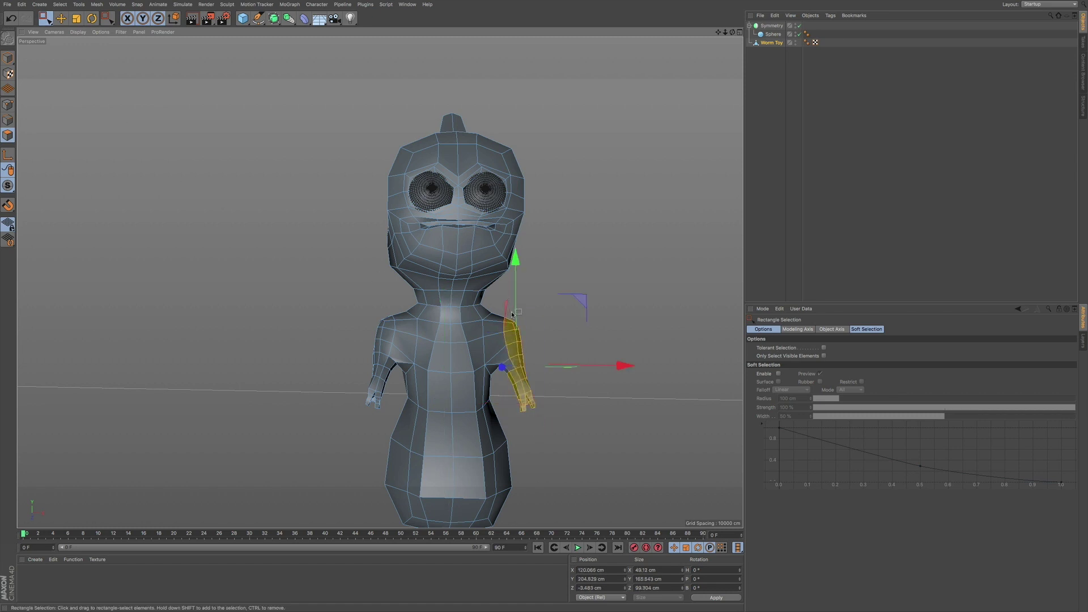
{"action": "left_click_drag", "start_coordinate": [532, 374], "coordinate": [491, 317]}
{"action": "left_click", "coordinate": [824, 347]}
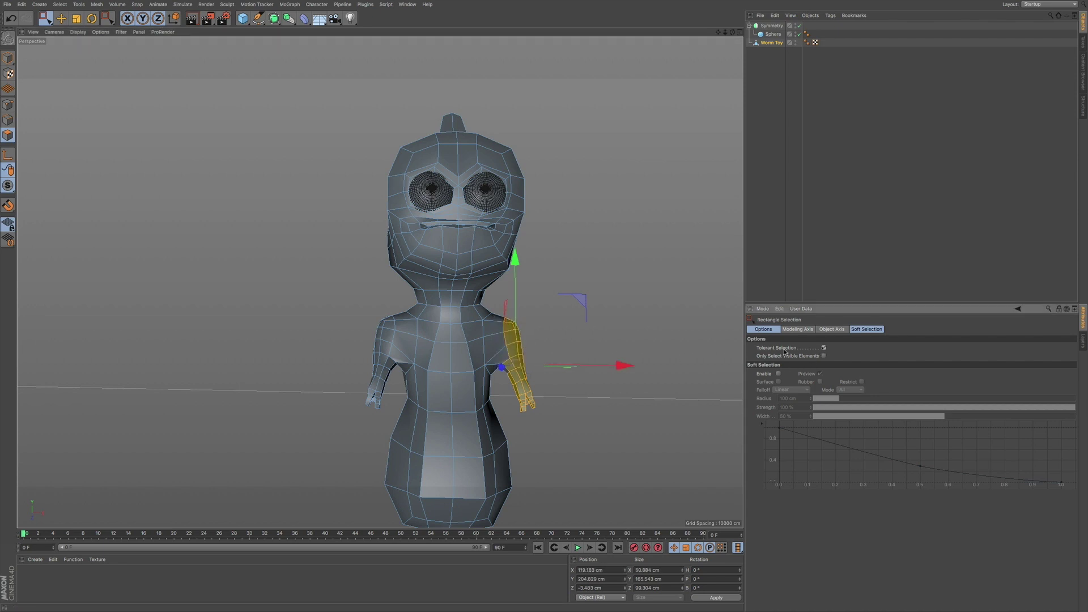
{"action": "left_click_drag", "start_coordinate": [532, 375], "coordinate": [493, 316]}
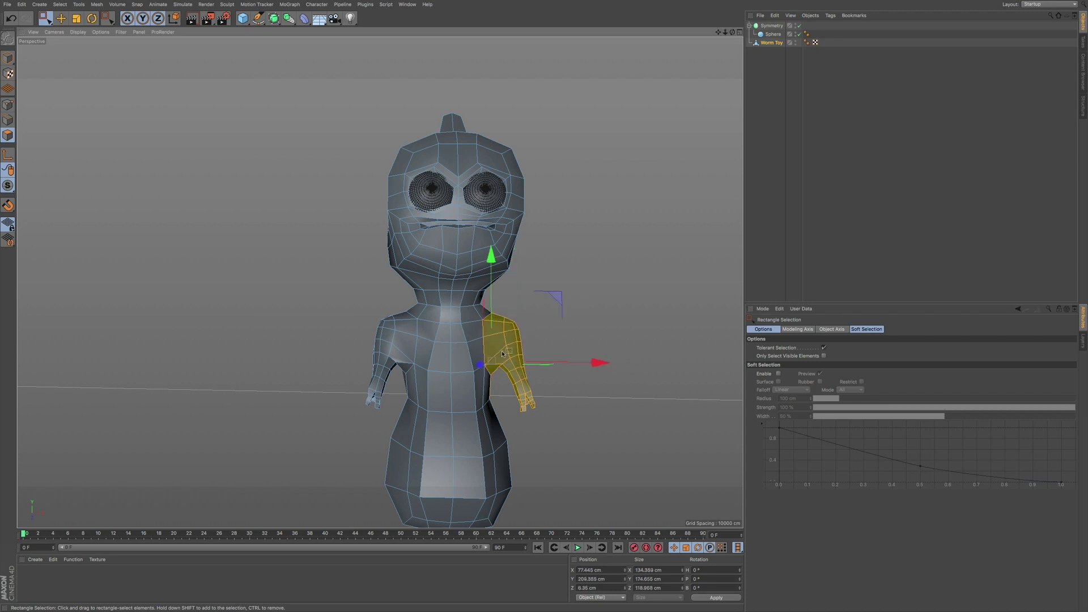
Step: Check the arm selection from behind and add the opposite arm and shoulder to it
{"action": "left_click_drag", "start_coordinate": [498, 363], "coordinate": [406, 391], "text": "alt"}
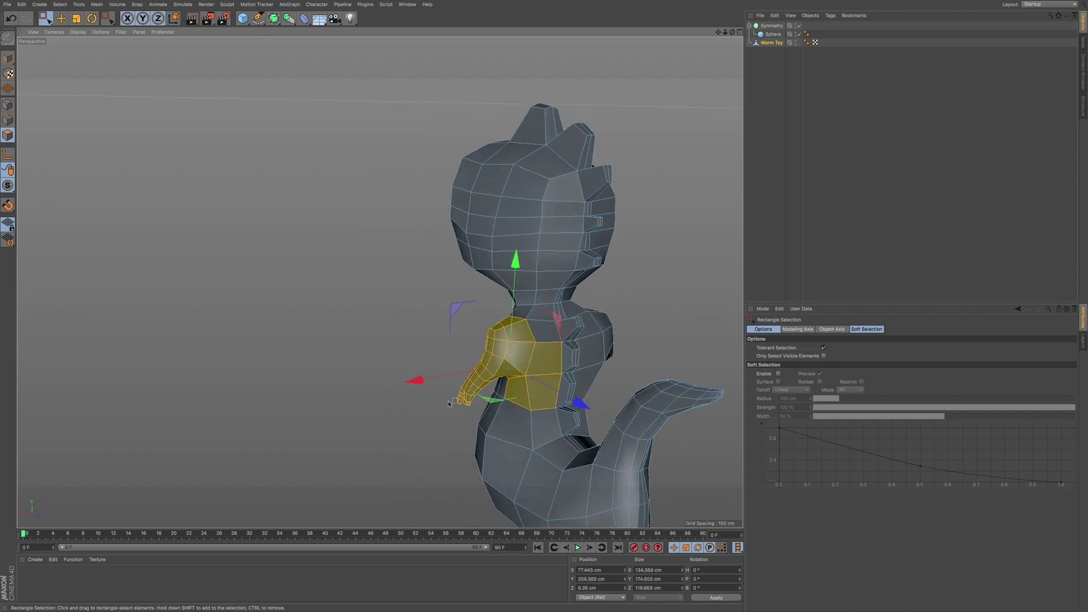
{"action": "left_click_drag", "start_coordinate": [558, 393], "coordinate": [438, 373]}
{"action": "key", "text": "ctrl+z"}
{"action": "left_click_drag", "start_coordinate": [323, 322], "coordinate": [319, 445], "text": "shift"}
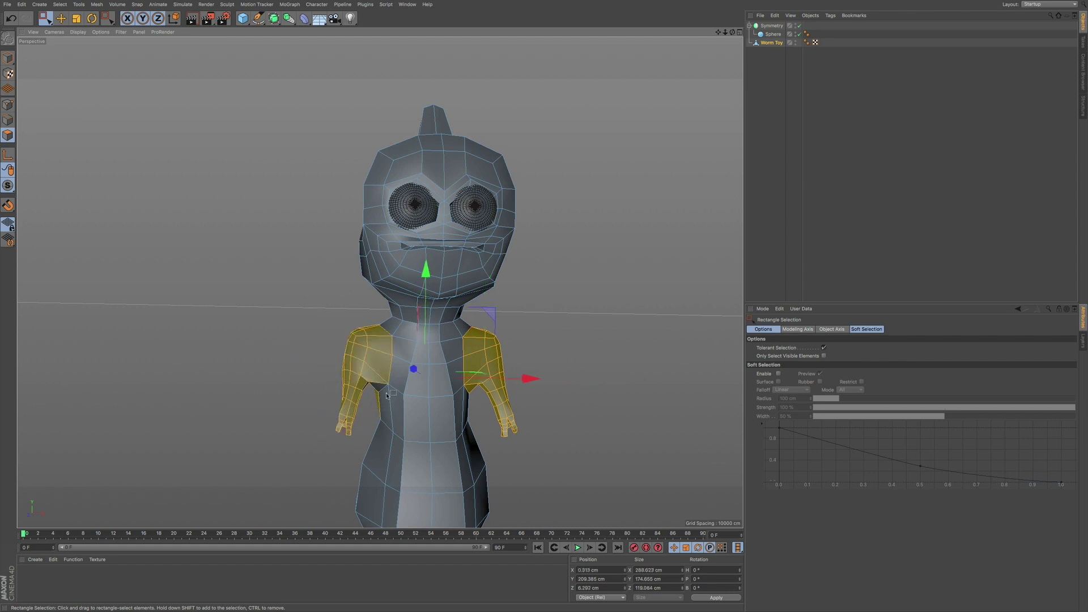
Step: Refine the polygon selection around both shoulders and armpits
{"action": "left_click_drag", "start_coordinate": [393, 397], "coordinate": [426, 342], "text": "alt"}
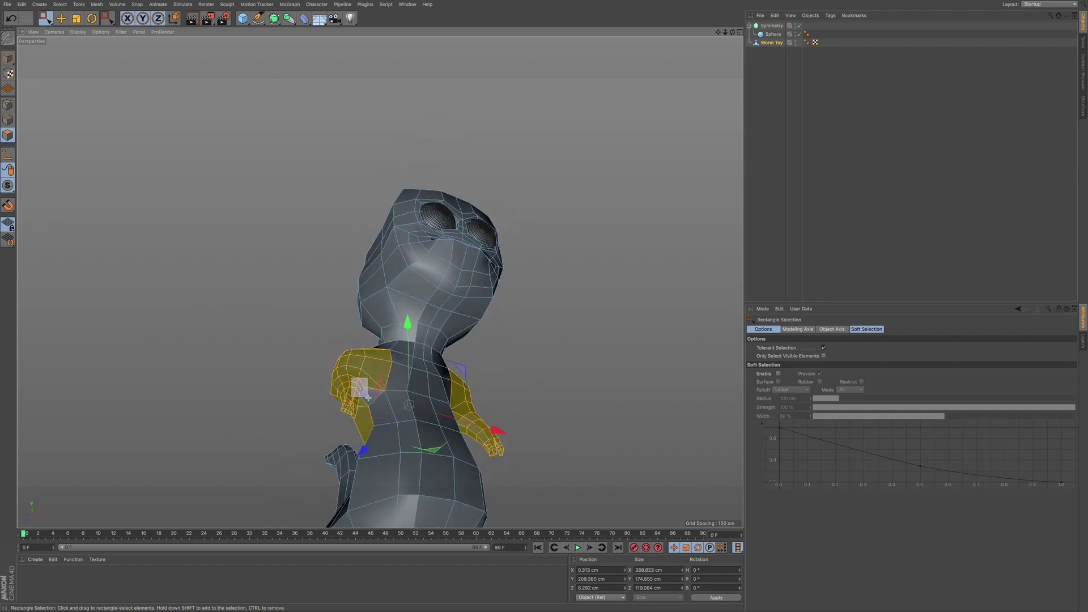
{"action": "left_click_drag", "start_coordinate": [388, 403], "coordinate": [310, 397], "text": "alt"}
{"action": "key", "text": "ctrl+z"}
{"action": "scroll", "coordinate": [314, 390], "scroll_direction": "up", "scroll_amount": 1}
{"action": "left_click_drag", "start_coordinate": [310, 331], "coordinate": [508, 402]}
{"action": "scroll", "coordinate": [356, 352], "scroll_direction": "up", "scroll_amount": 3}
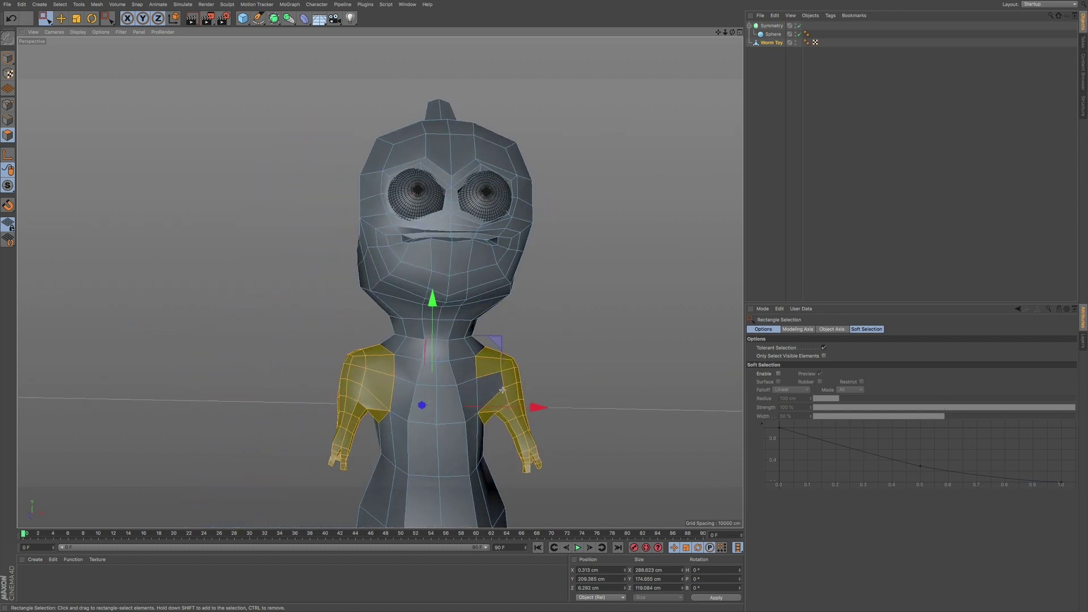
Step: Scale both selected arms down together to about 254 cm overall width and 154 cm height
{"action": "mouse_move", "coordinate": [480, 371]}
{"action": "left_mouse_down", "text": "alt"}
{"action": "mouse_move", "coordinate": [609, 378]}
{"action": "mouse_move", "coordinate": [648, 341]}
{"action": "mouse_move", "coordinate": [593, 308]}
{"action": "mouse_move", "coordinate": [424, 357]}
{"action": "mouse_move", "coordinate": [339, 348]}
{"action": "mouse_move", "coordinate": [388, 409]}
{"action": "mouse_move", "coordinate": [437, 404]}
{"action": "mouse_move", "coordinate": [482, 375]}
{"action": "left_mouse_up", "text": "alt"}
{"action": "key", "text": "t"}
{"action": "left_click_drag", "start_coordinate": [579, 297], "coordinate": [544, 312]}
{"action": "left_click_drag", "start_coordinate": [452, 355], "coordinate": [621, 357], "text": "alt"}
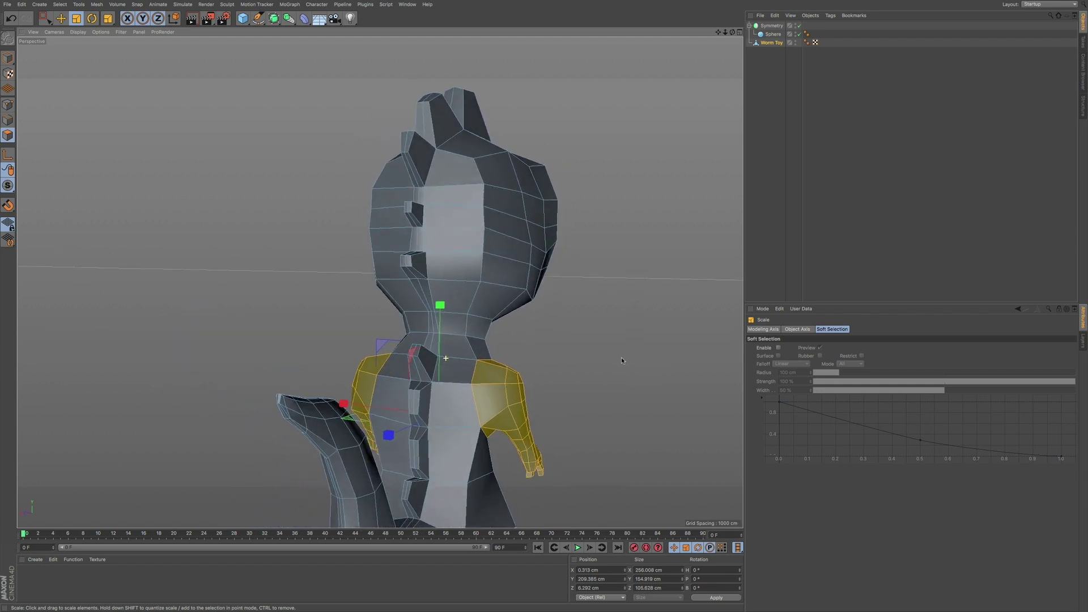
{"action": "left_click_drag", "start_coordinate": [556, 352], "coordinate": [412, 323], "text": "alt"}
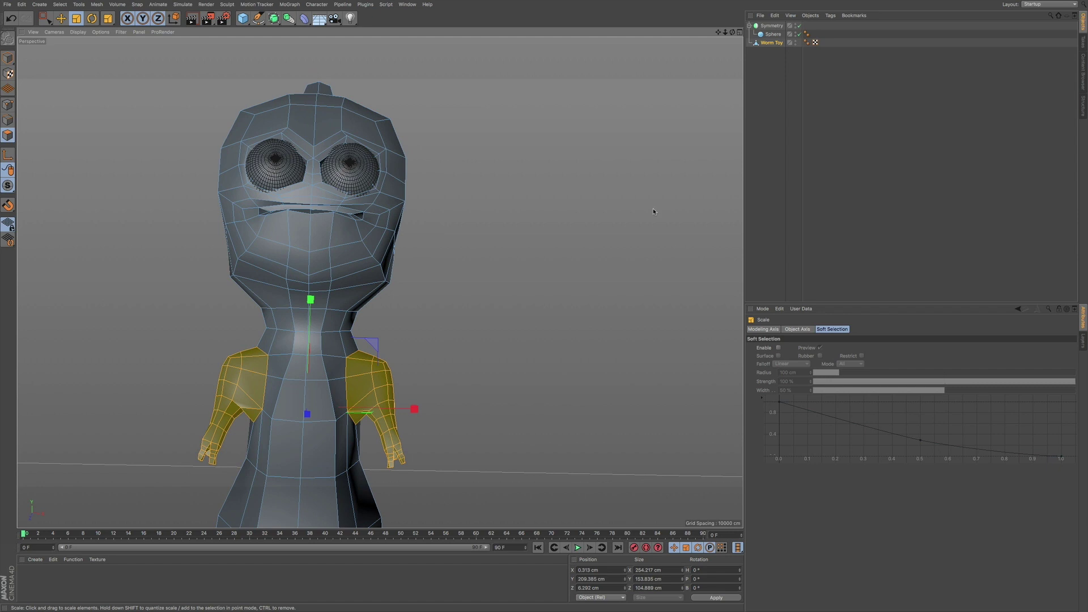
Step: Return to the Sculpt layout in model mode and soften the shoulder and upper-arm area with the Smooth brush
{"action": "left_click", "coordinate": [1041, 6]}
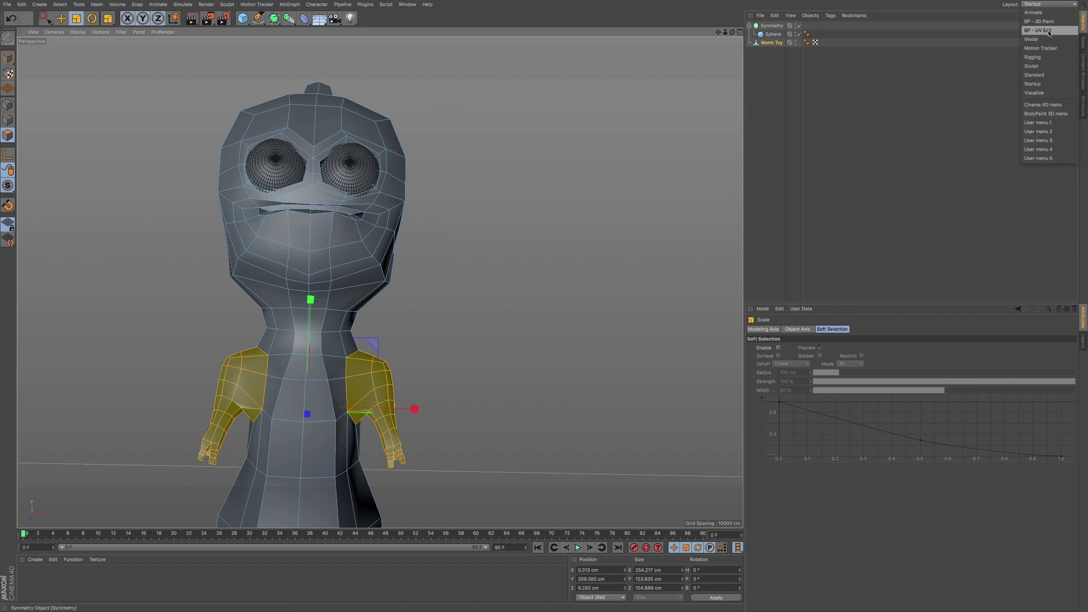
{"action": "left_click", "coordinate": [1043, 66]}
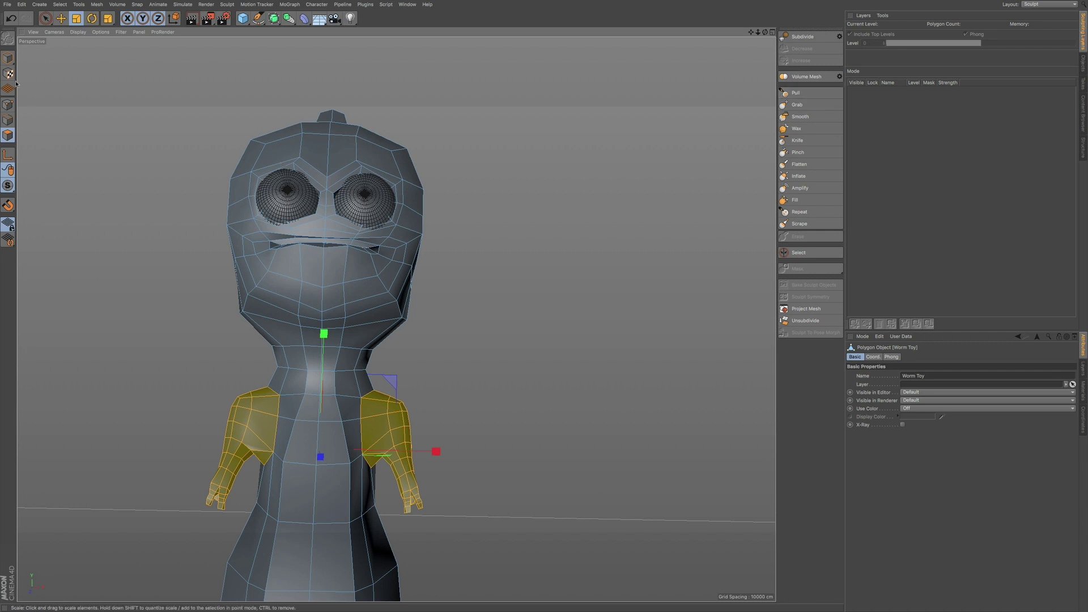
{"action": "left_click", "coordinate": [8, 57]}
{"action": "left_click", "coordinate": [804, 116]}
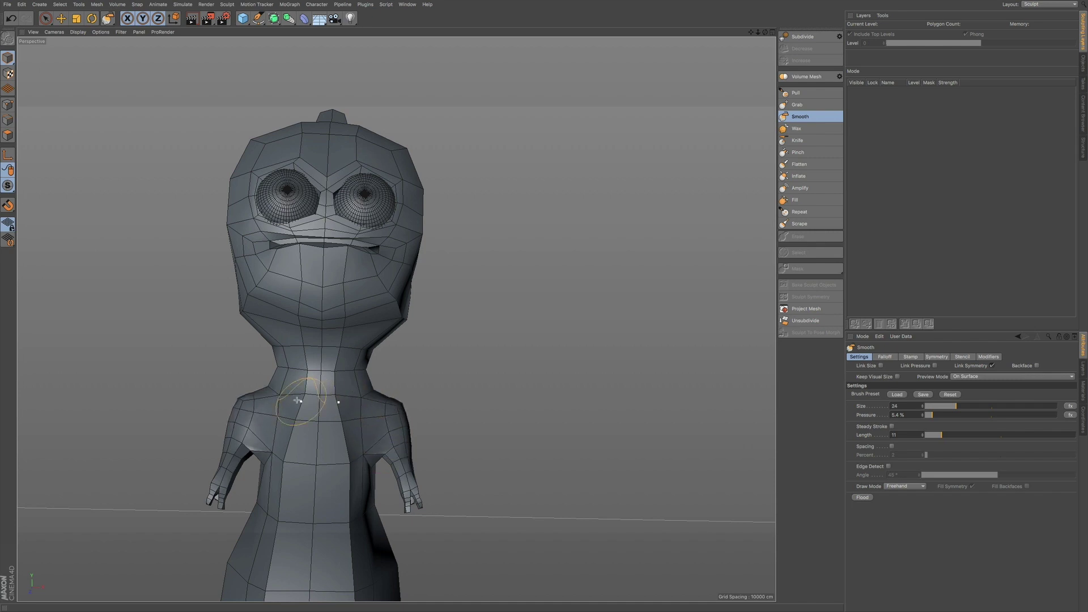
{"action": "mouse_move", "coordinate": [248, 455]}
{"action": "left_mouse_down", "text": "alt"}
{"action": "mouse_move", "coordinate": [377, 440]}
{"action": "mouse_move", "coordinate": [397, 465]}
{"action": "mouse_move", "coordinate": [192, 440]}
{"action": "mouse_move", "coordinate": [210, 453]}
{"action": "mouse_move", "coordinate": [366, 428]}
{"action": "left_mouse_up", "text": "alt"}
{"action": "mouse_move", "coordinate": [221, 439]}
{"action": "left_mouse_down"}
{"action": "mouse_move", "coordinate": [201, 447]}
{"action": "mouse_move", "coordinate": [240, 404]}
{"action": "mouse_move", "coordinate": [209, 445]}
{"action": "mouse_move", "coordinate": [234, 404]}
{"action": "mouse_move", "coordinate": [243, 448]}
{"action": "mouse_move", "coordinate": [270, 472]}
{"action": "mouse_move", "coordinate": [267, 413]}
{"action": "mouse_move", "coordinate": [279, 486]}
{"action": "mouse_move", "coordinate": [367, 451]}
{"action": "mouse_move", "coordinate": [325, 401]}
{"action": "left_mouse_up"}
{"action": "scroll", "coordinate": [325, 401], "scroll_direction": "down", "scroll_amount": 5}
{"action": "left_click_drag", "start_coordinate": [221, 437], "coordinate": [396, 357], "text": "alt"}
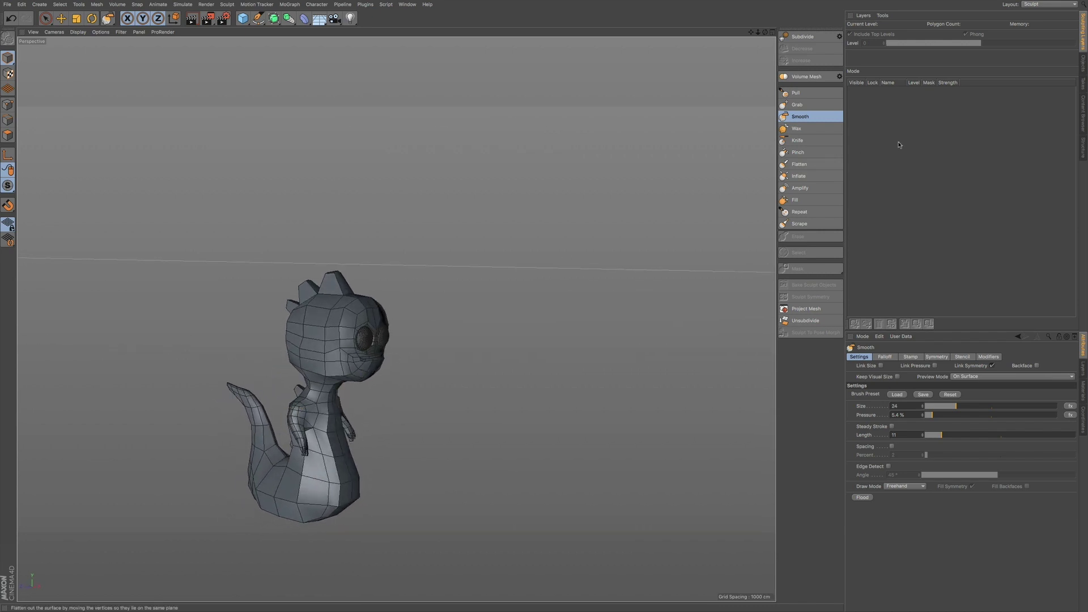
Step: Switch to the Startup layout and place the Worm Toy mesh under a new Subdivision Surface
{"action": "left_click", "coordinate": [1042, 9]}
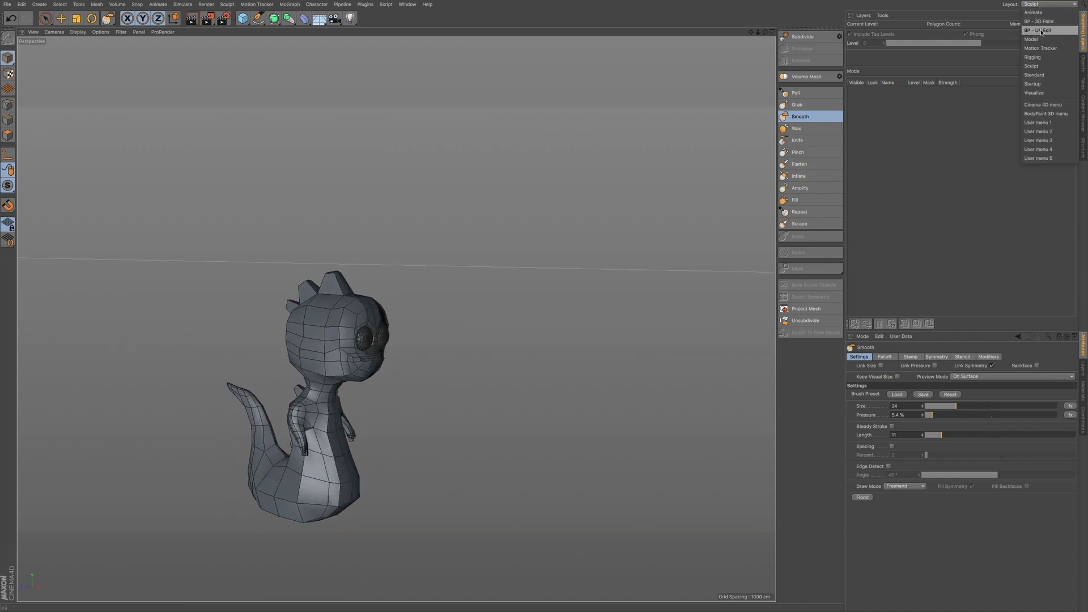
{"action": "left_click", "coordinate": [1044, 84]}
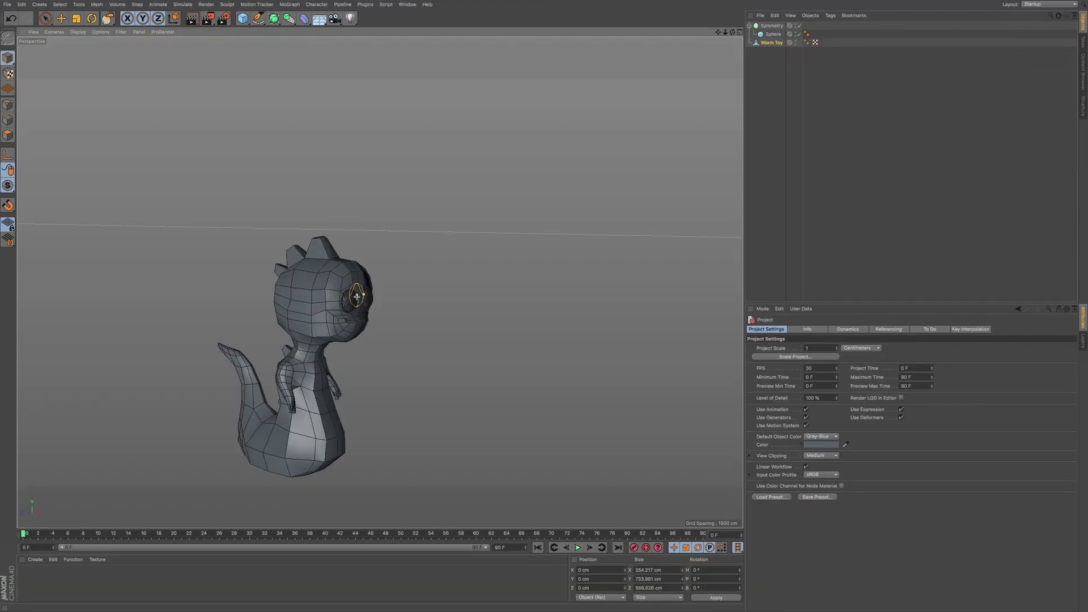
{"action": "left_click_drag", "start_coordinate": [342, 303], "coordinate": [306, 312], "text": "alt"}
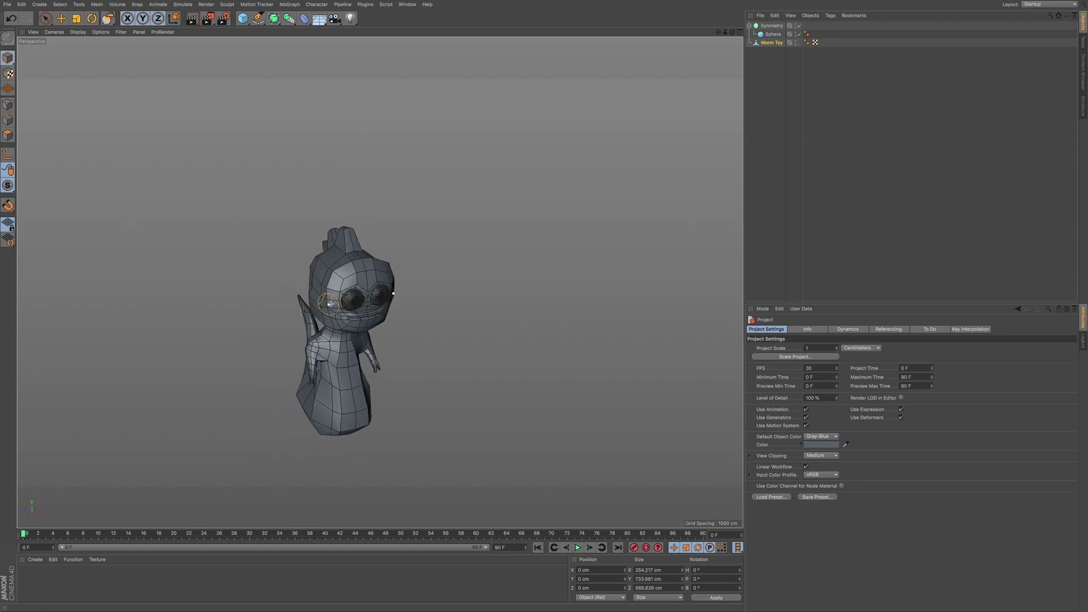
{"action": "right_click_drag", "start_coordinate": [350, 306], "coordinate": [376, 289], "text": "alt"}
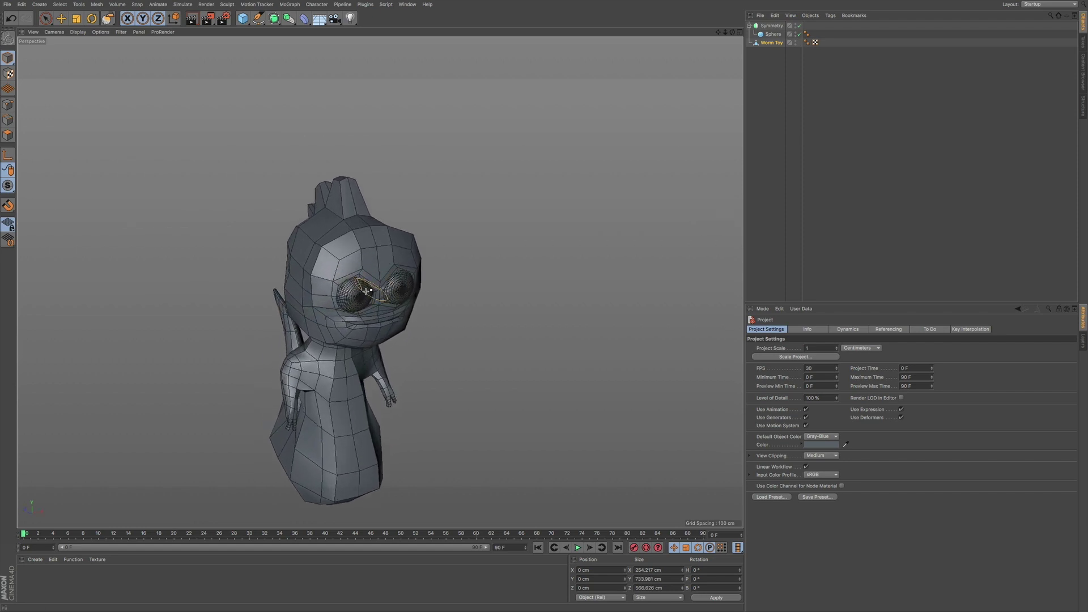
{"action": "middle_click_drag", "start_coordinate": [376, 289], "coordinate": [401, 242], "text": "alt"}
{"action": "mouse_move", "coordinate": [390, 249]}
{"action": "right_mouse_down", "text": "alt"}
{"action": "mouse_move", "coordinate": [378, 252]}
{"action": "mouse_move", "coordinate": [402, 243]}
{"action": "right_mouse_up", "text": "alt"}
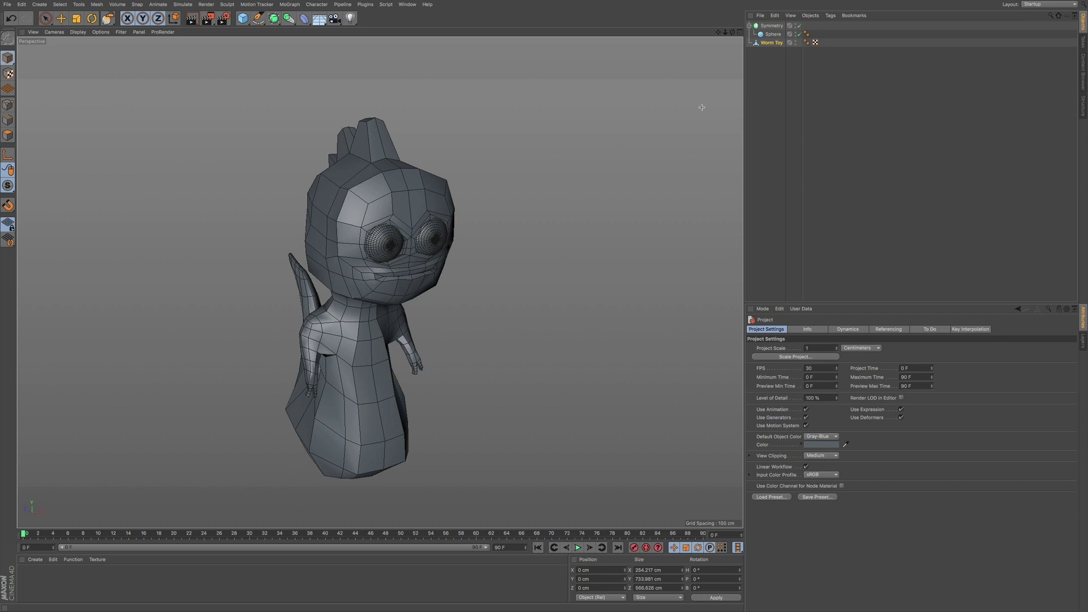
{"action": "left_click", "coordinate": [761, 16]}
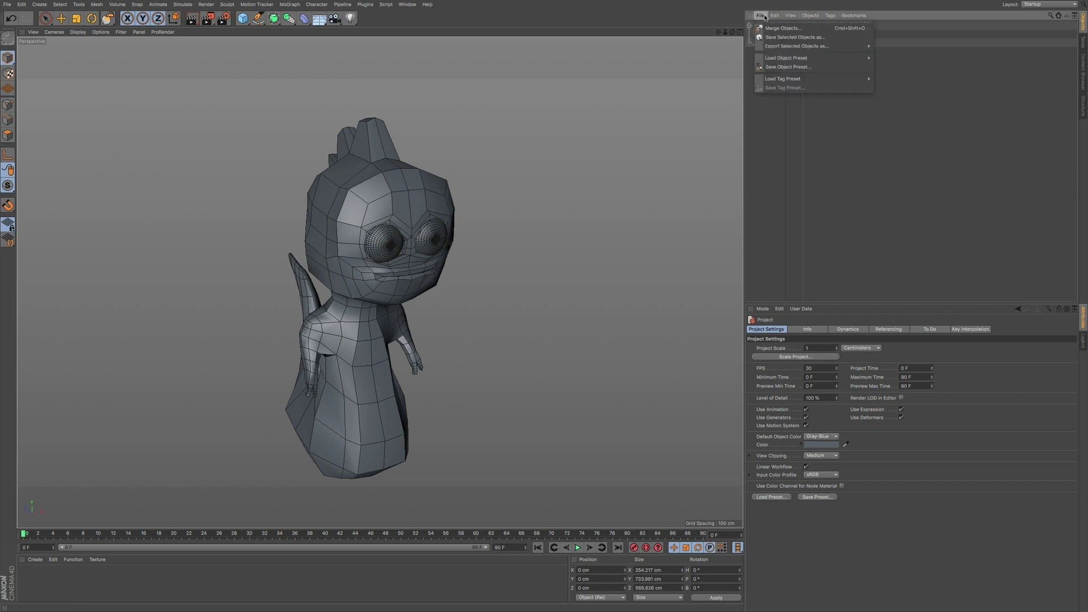
{"action": "left_click", "coordinate": [762, 68]}
{"action": "left_click", "coordinate": [273, 18]}
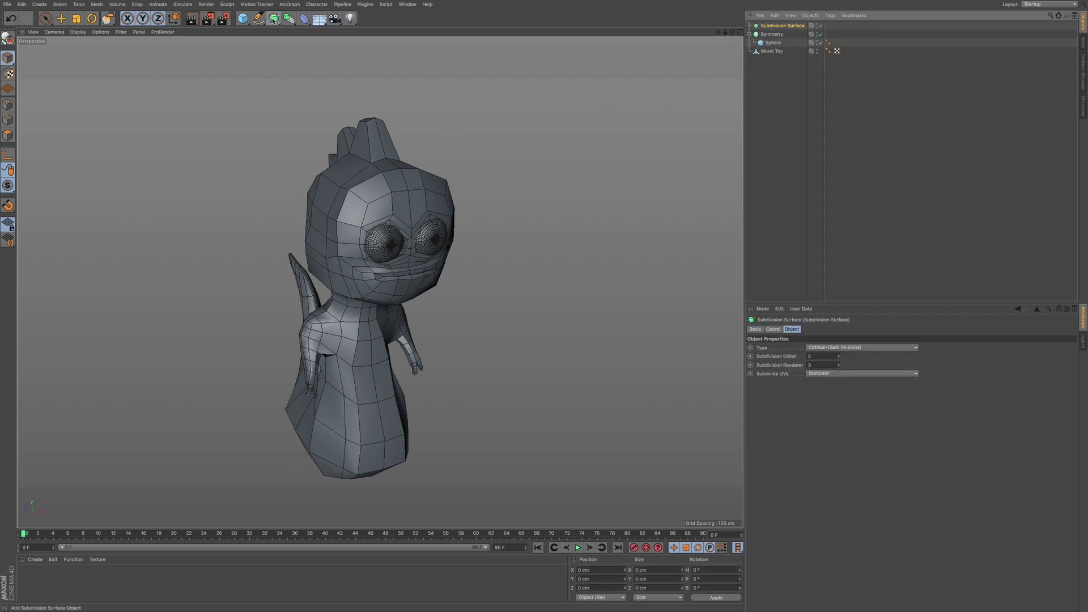
{"action": "left_click_drag", "start_coordinate": [772, 53], "coordinate": [779, 30]}
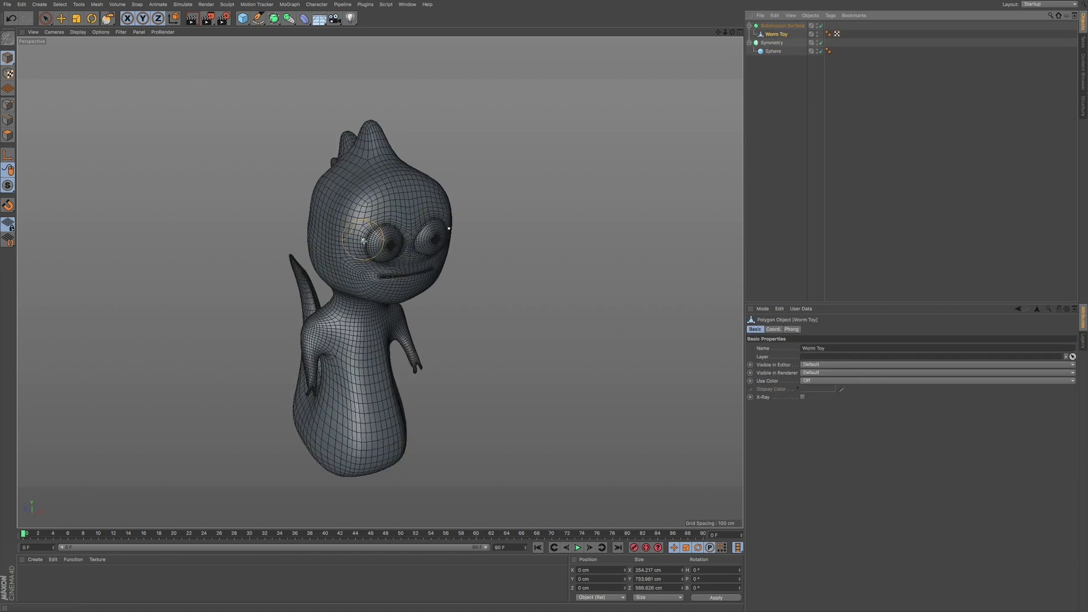
Step: Set the viewport display to Gouraud shading without lines and inspect the smoothed character from the side
{"action": "mouse_move", "coordinate": [364, 241]}
{"action": "left_mouse_down", "text": "alt"}
{"action": "mouse_move", "coordinate": [433, 223]}
{"action": "mouse_move", "coordinate": [360, 245]}
{"action": "left_mouse_up", "text": "alt"}
{"action": "right_click_drag", "start_coordinate": [402, 246], "coordinate": [406, 217], "text": "alt"}
{"action": "left_click_drag", "start_coordinate": [406, 217], "coordinate": [402, 191], "text": "alt"}
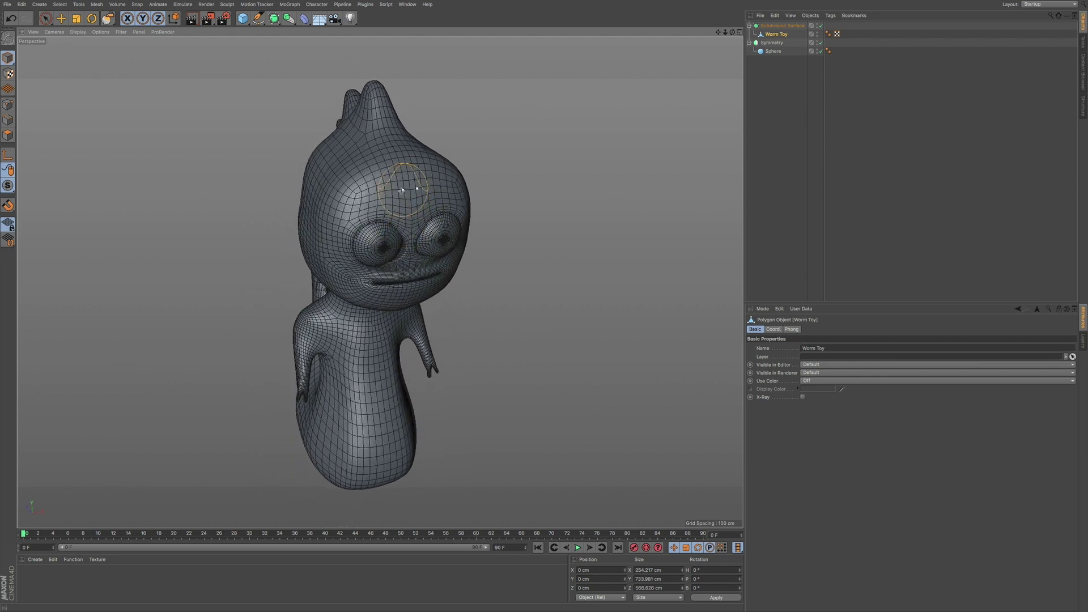
{"action": "key", "text": "n"}
{"action": "key", "text": "a"}
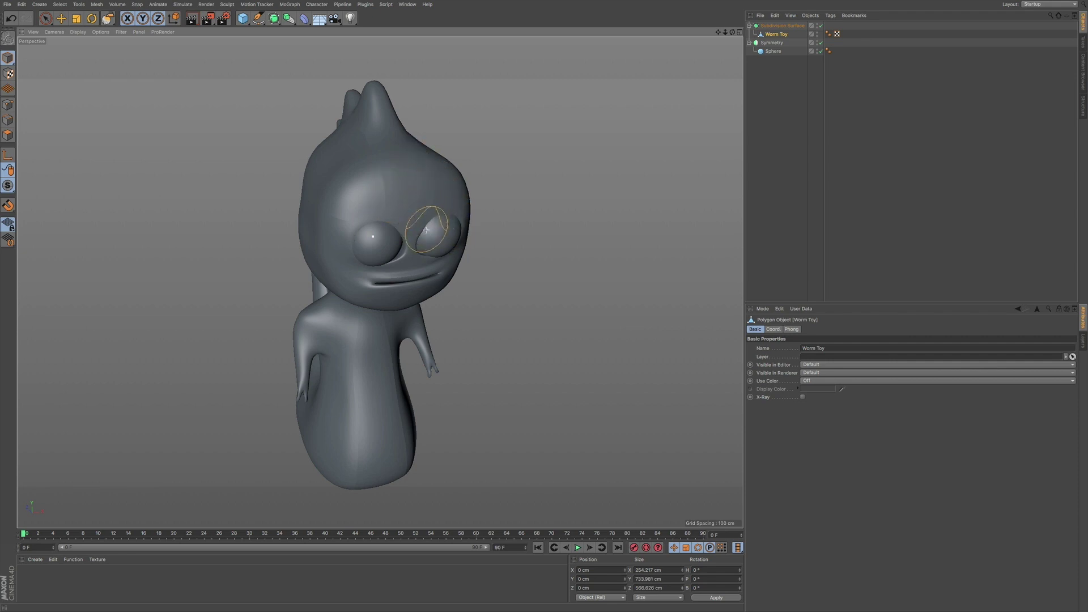
{"action": "mouse_move", "coordinate": [414, 196]}
{"action": "left_mouse_down", "text": "alt"}
{"action": "mouse_move", "coordinate": [467, 221]}
{"action": "mouse_move", "coordinate": [734, 66]}
{"action": "left_mouse_up", "text": "alt"}
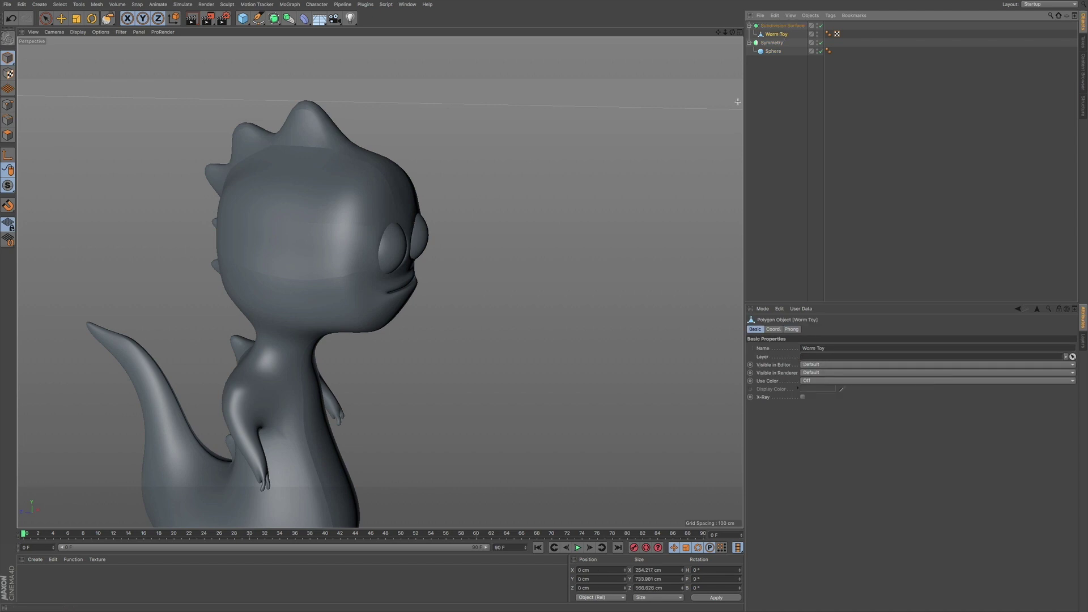
Step: Raise the Phong angle on the Worm Toy's Phong tag to 61°
{"action": "left_click", "coordinate": [829, 34]}
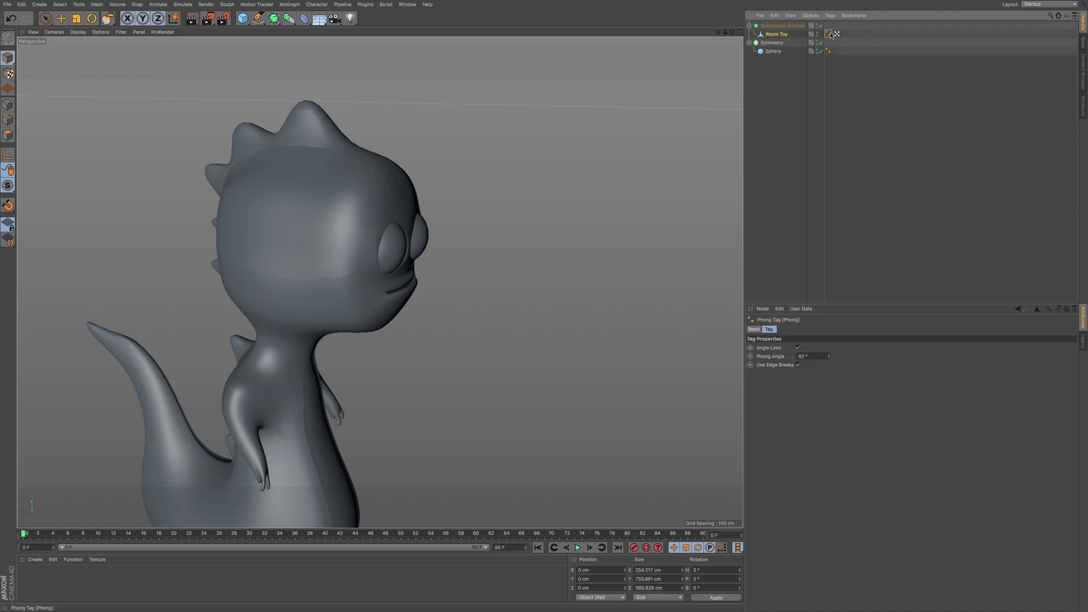
{"action": "left_click", "coordinate": [830, 356]}
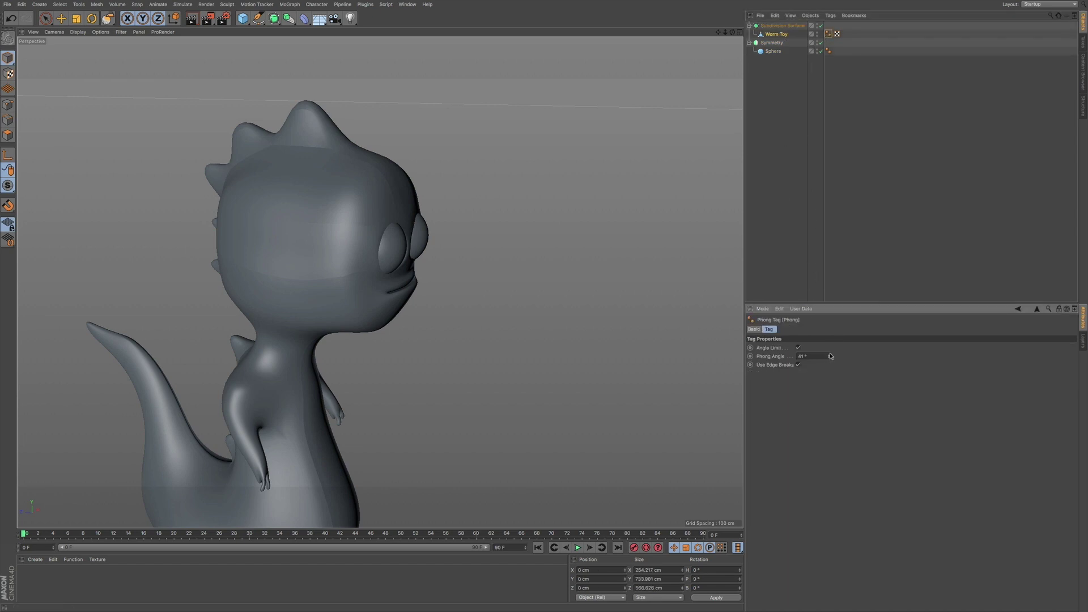
{"action": "left_click_drag", "start_coordinate": [830, 357], "coordinate": [830, 353]}
Step: With the Subdivision Surface temporarily disabled, select all of the Worm Toy's polygons, then return to model mode and re-enable smoothing
{"action": "left_click", "coordinate": [775, 51]}
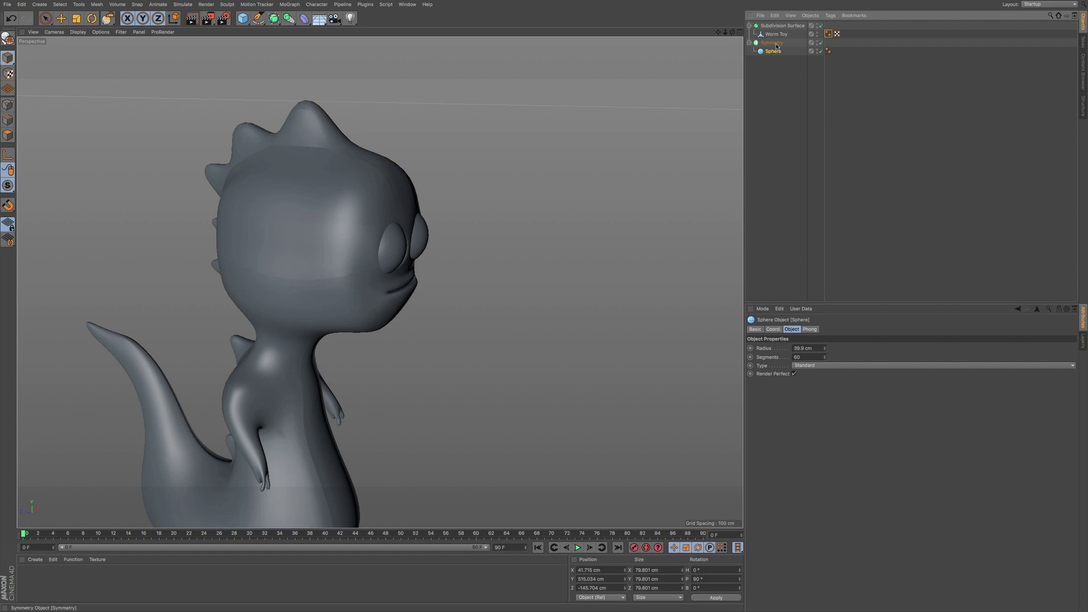
{"action": "left_click", "coordinate": [778, 35]}
{"action": "left_click", "coordinate": [8, 135]}
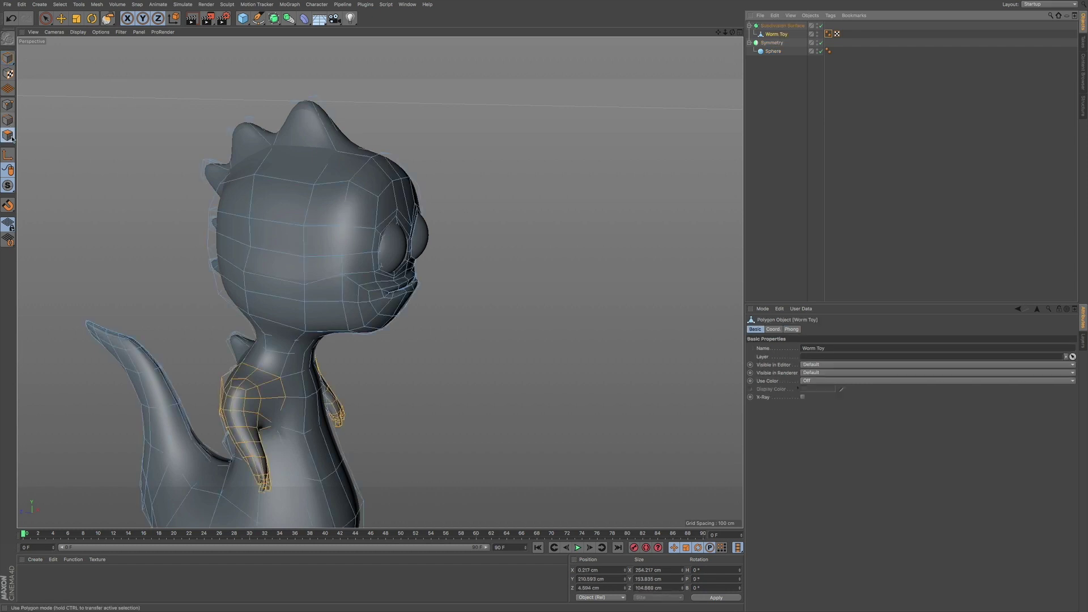
{"action": "left_click", "coordinate": [820, 25]}
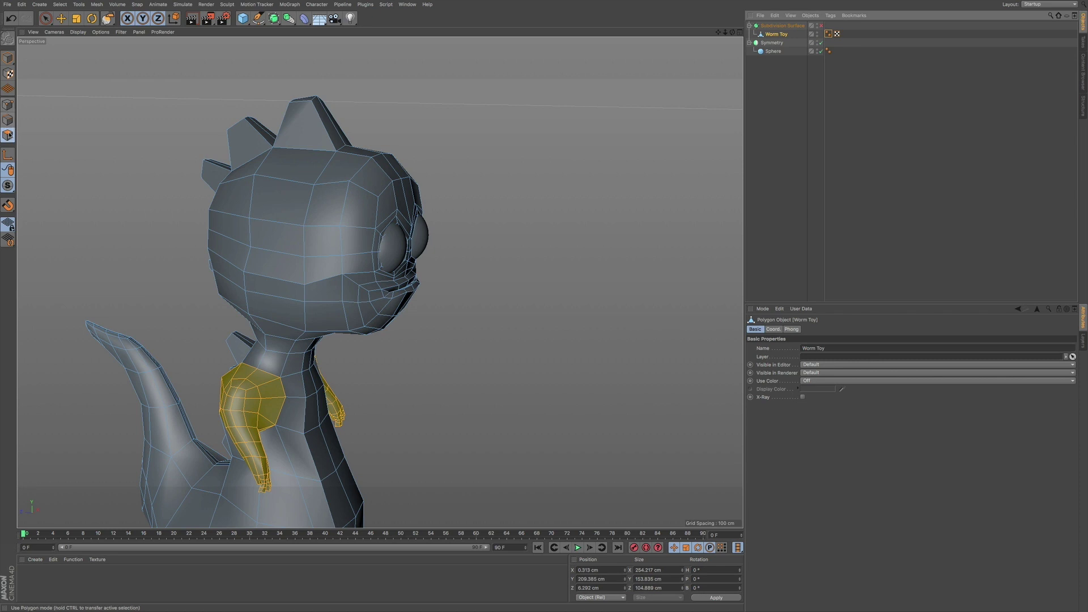
{"action": "left_click", "coordinate": [8, 58]}
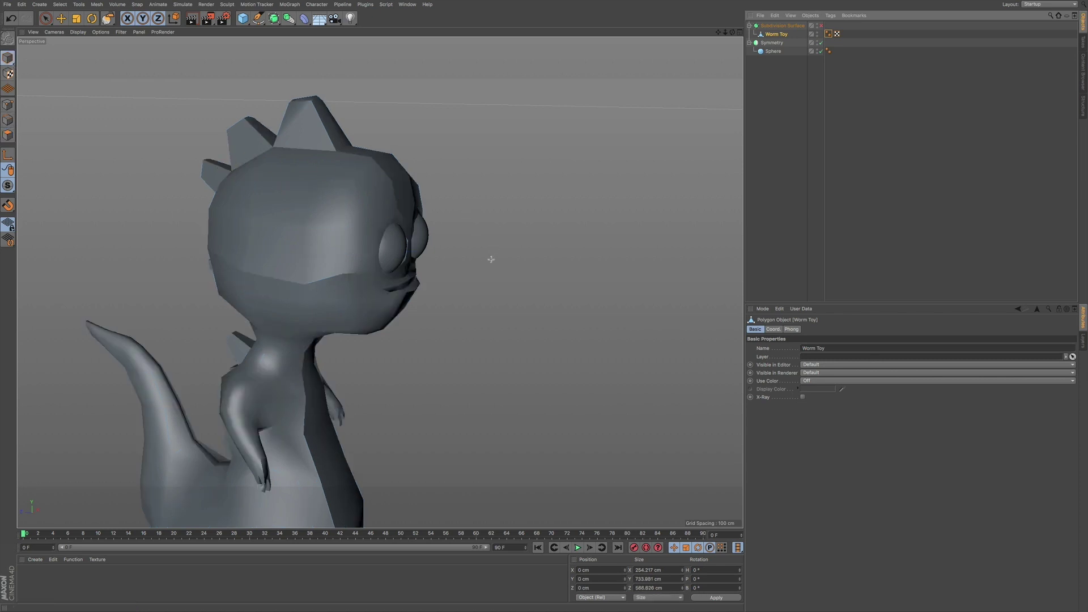
{"action": "left_click", "coordinate": [8, 135]}
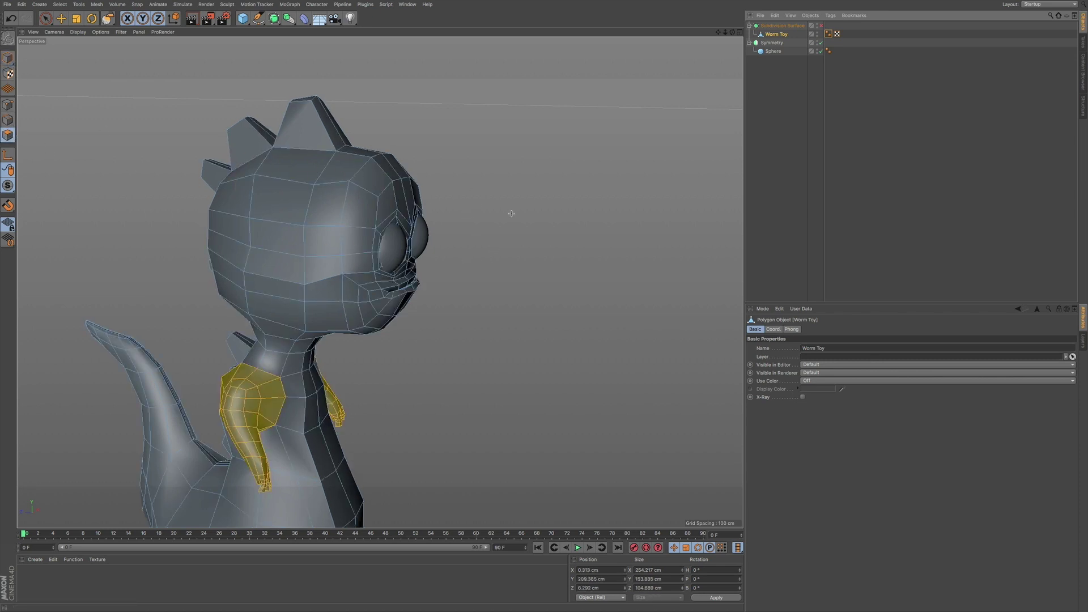
{"action": "key", "text": "ctrl+a"}
{"action": "mouse_move", "coordinate": [360, 301]}
{"action": "left_mouse_down", "text": "alt"}
{"action": "mouse_move", "coordinate": [286, 275]}
{"action": "mouse_move", "coordinate": [400, 319]}
{"action": "mouse_move", "coordinate": [272, 275]}
{"action": "mouse_move", "coordinate": [364, 287]}
{"action": "mouse_move", "coordinate": [347, 308]}
{"action": "left_mouse_up", "text": "alt"}
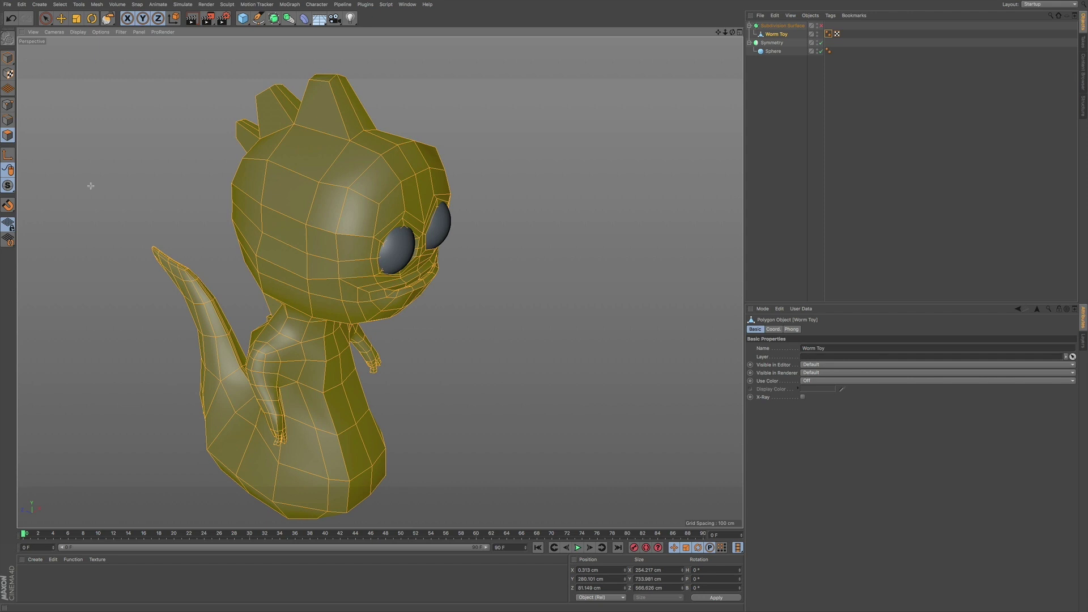
{"action": "left_click", "coordinate": [8, 57]}
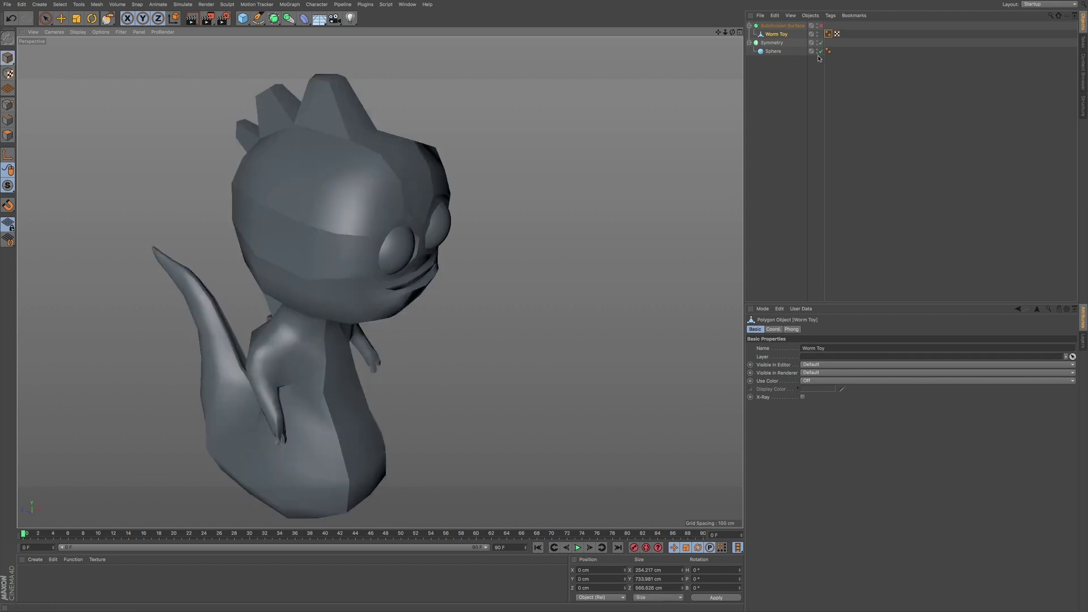
{"action": "left_click", "coordinate": [820, 26]}
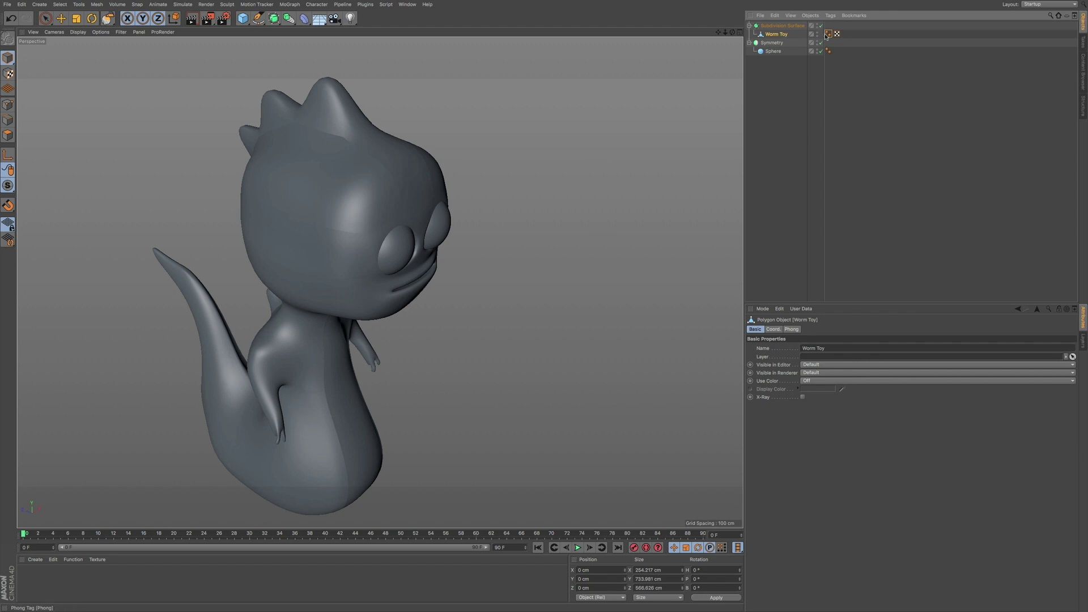
Step: Disable Use Edge Breaks on the Worm Toy's Phong tag and set its Phong angle to 51°
{"action": "left_click", "coordinate": [827, 34]}
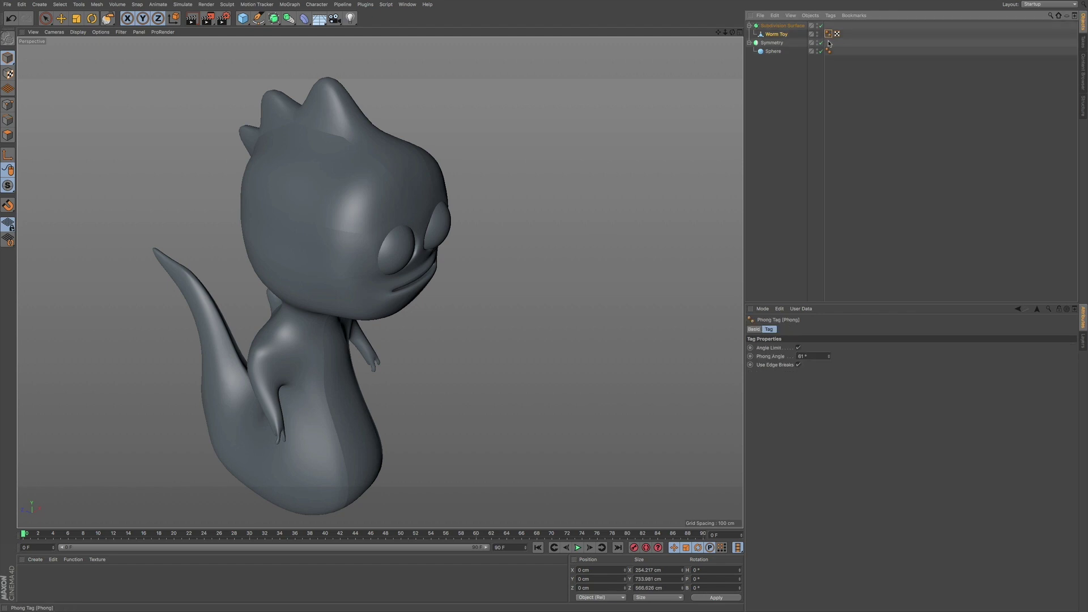
{"action": "left_click", "coordinate": [799, 365]}
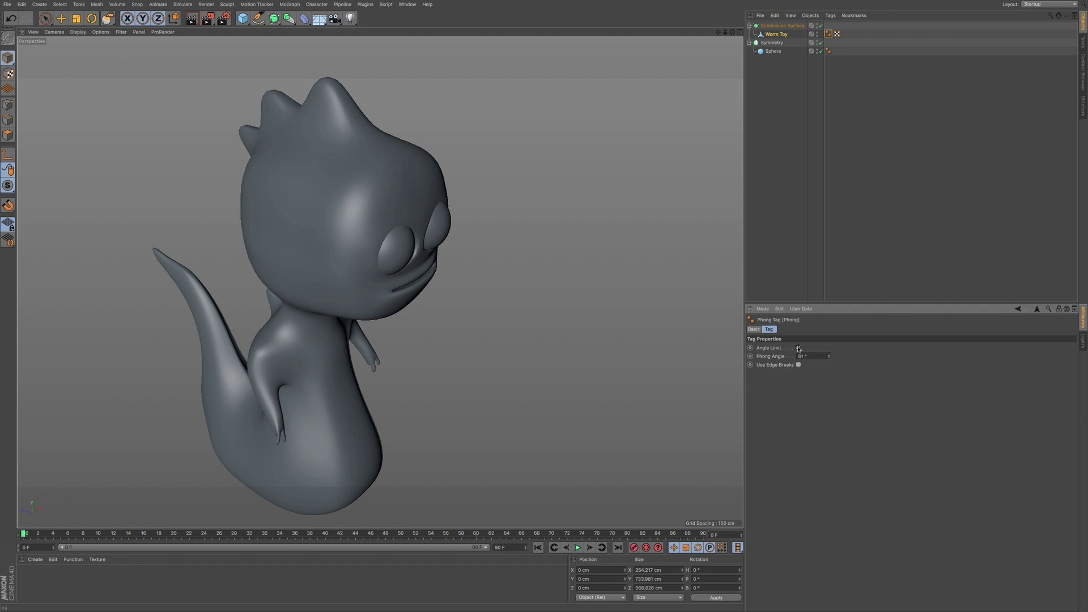
{"action": "mouse_move", "coordinate": [368, 288]}
{"action": "left_mouse_down", "text": "alt"}
{"action": "mouse_move", "coordinate": [366, 227]}
{"action": "mouse_move", "coordinate": [321, 229]}
{"action": "mouse_move", "coordinate": [367, 277]}
{"action": "mouse_move", "coordinate": [419, 249]}
{"action": "mouse_move", "coordinate": [379, 279]}
{"action": "left_mouse_up", "text": "alt"}
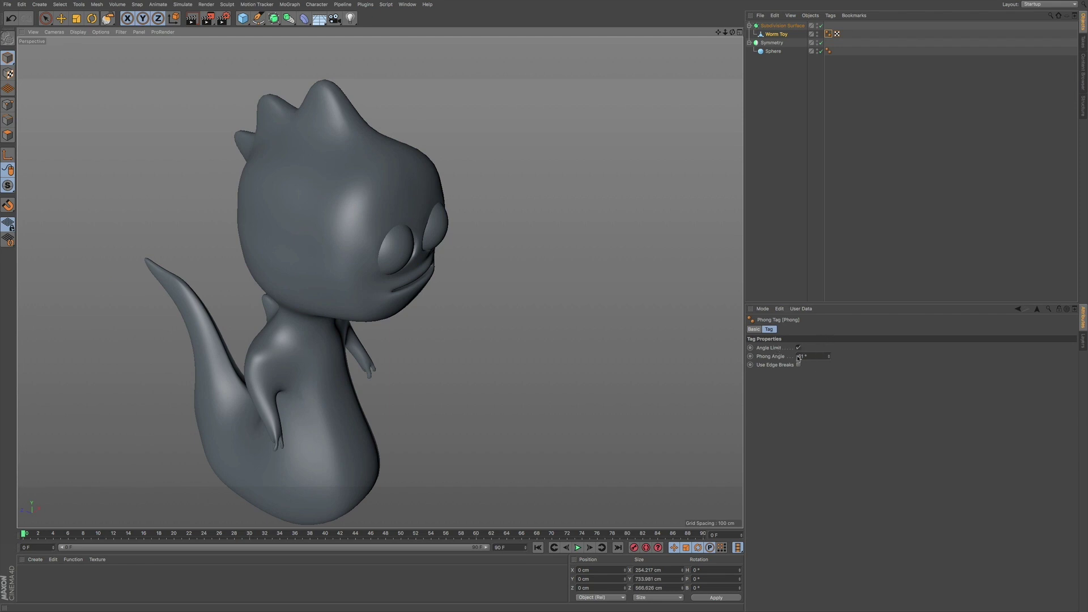
{"action": "left_click_drag", "start_coordinate": [828, 360], "coordinate": [831, 367]}
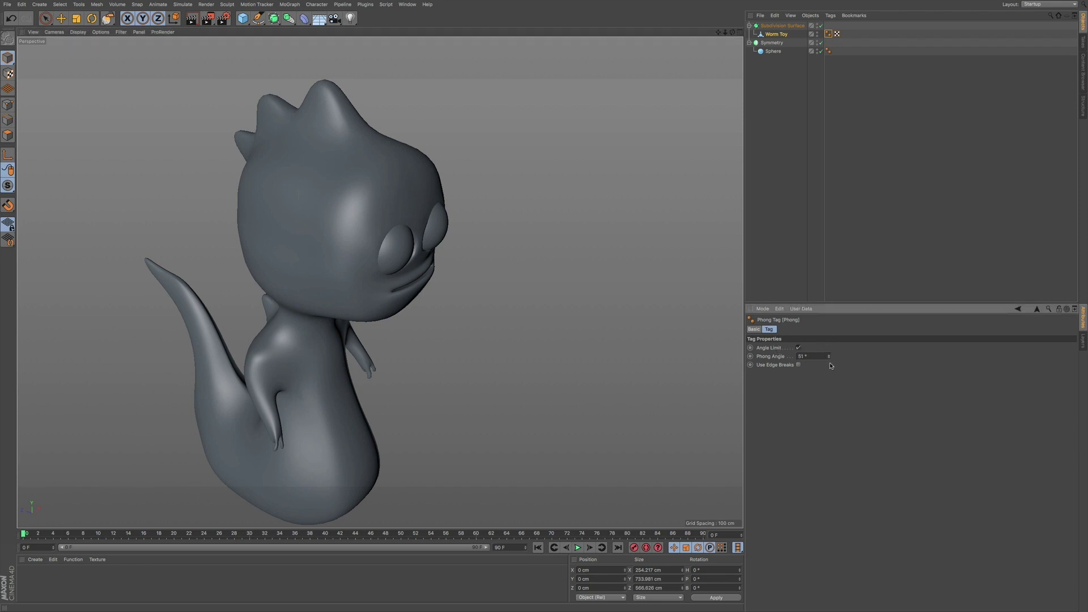
{"action": "left_click_drag", "start_coordinate": [341, 391], "coordinate": [324, 370], "text": "alt"}
{"action": "left_click_drag", "start_coordinate": [396, 227], "coordinate": [386, 205], "text": "alt"}
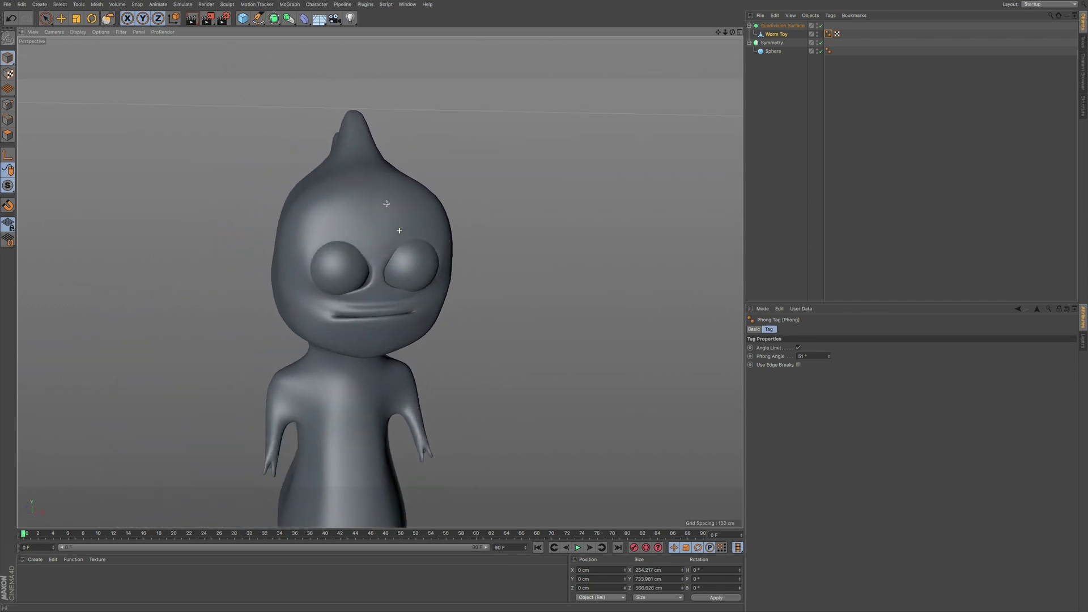
Step: Set the Subdivision Surface's editor subdivision to 3 and inspect the face up close
{"action": "left_click", "coordinate": [785, 25]}
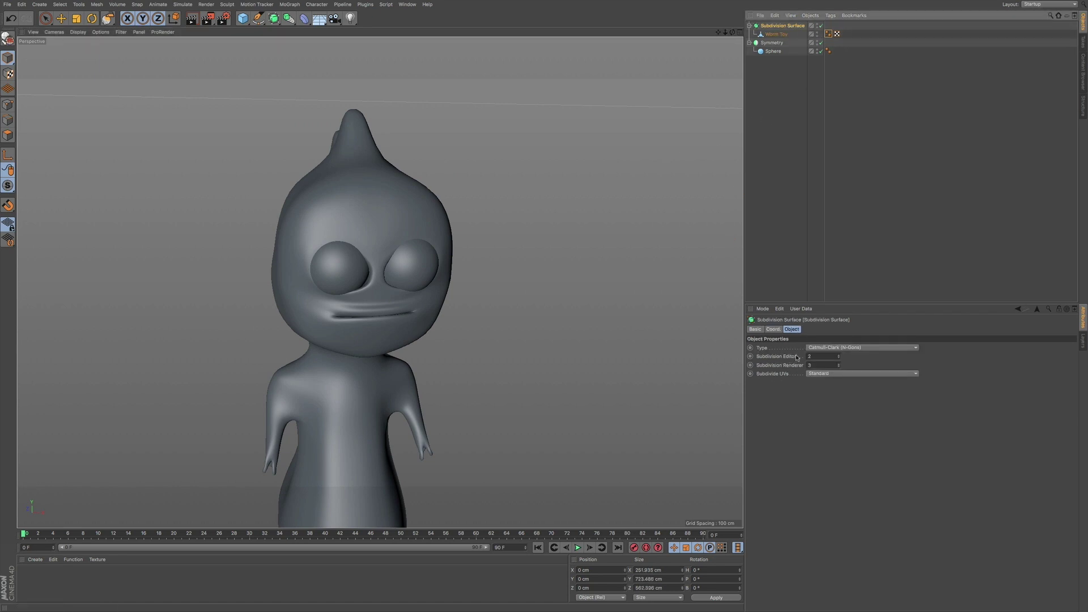
{"action": "left_click", "coordinate": [839, 355]}
{"action": "left_click_drag", "start_coordinate": [384, 235], "coordinate": [446, 279], "text": "alt"}
{"action": "mouse_move", "coordinate": [479, 210]}
{"action": "left_mouse_down", "text": "alt"}
{"action": "mouse_move", "coordinate": [369, 243]}
{"action": "mouse_move", "coordinate": [384, 274]}
{"action": "mouse_move", "coordinate": [475, 251]}
{"action": "mouse_move", "coordinate": [478, 238]}
{"action": "mouse_move", "coordinate": [476, 253]}
{"action": "mouse_move", "coordinate": [479, 229]}
{"action": "left_mouse_up", "text": "alt"}
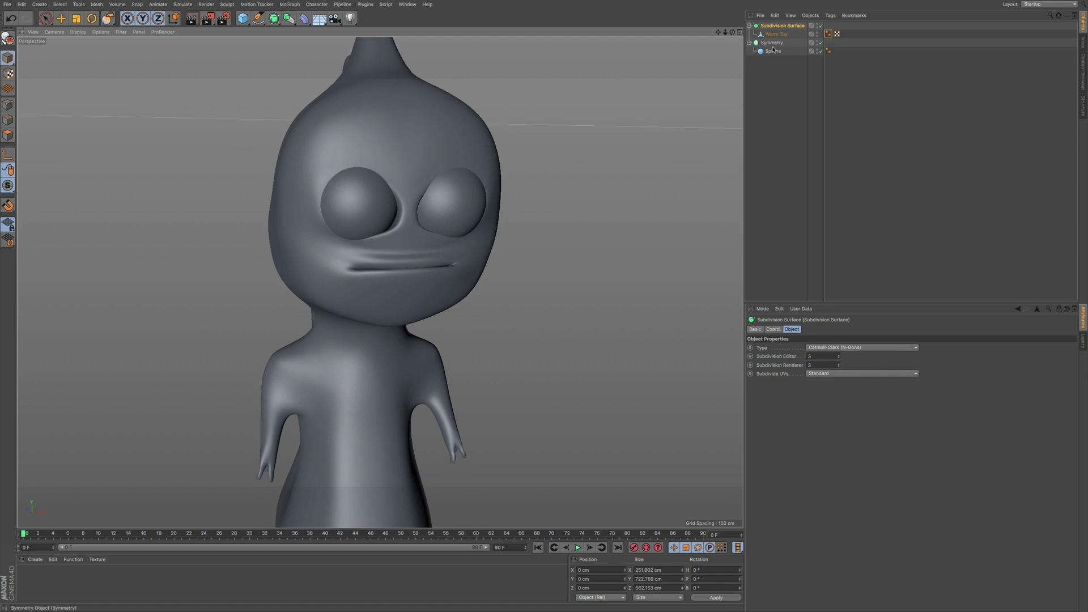
Step: Select the Worm Toy object, switch to the Sculpt layout, and set up the Grab brush with a size of 30
{"action": "left_click", "coordinate": [776, 34]}
{"action": "left_click", "coordinate": [1050, 5]}
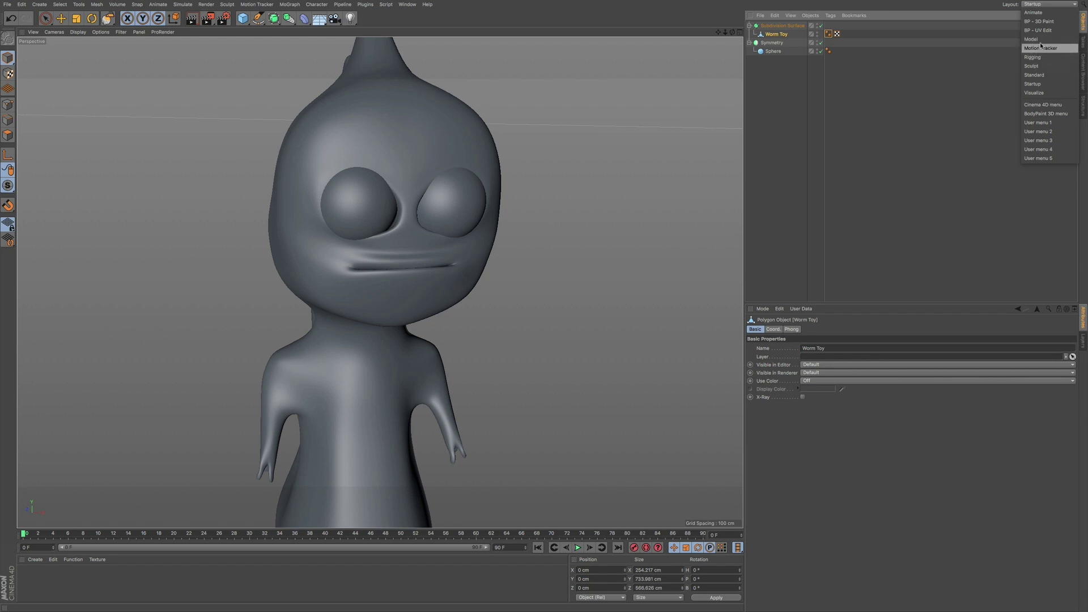
{"action": "left_click", "coordinate": [1041, 65]}
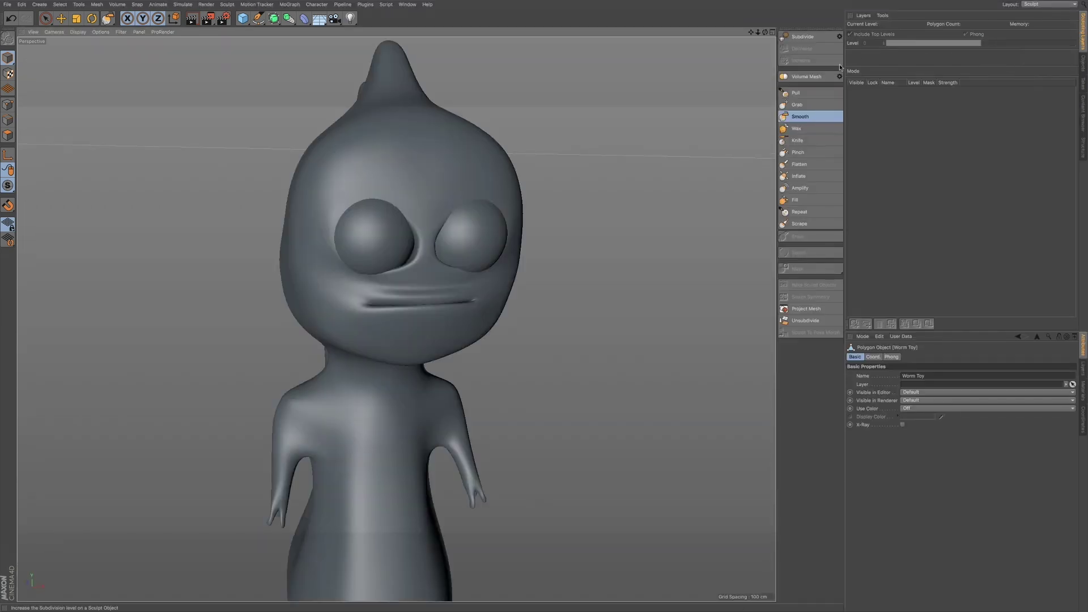
{"action": "left_click", "coordinate": [802, 105]}
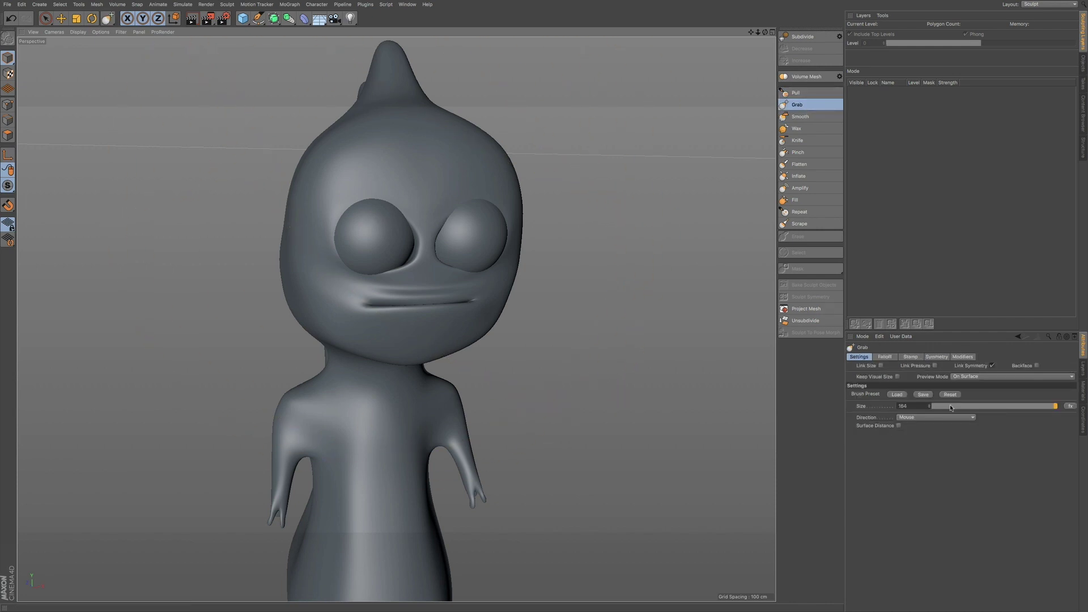
{"action": "left_click_drag", "start_coordinate": [949, 407], "coordinate": [957, 408]}
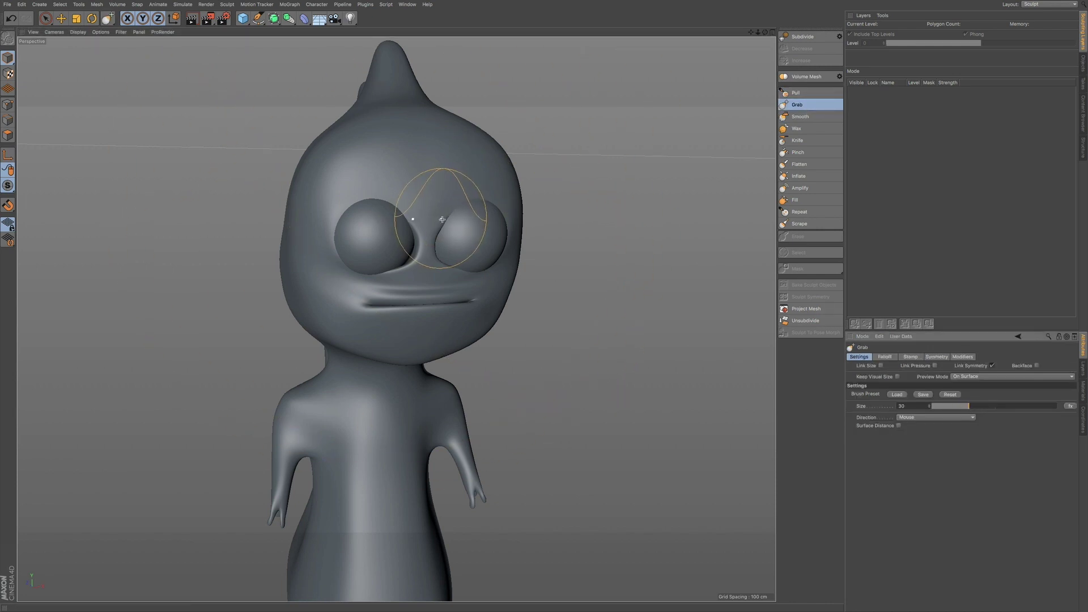
Step: Reshape the face surface between and around the eyeballs with the Grab brush so the sockets wrap around both eyes
{"action": "left_click_drag", "start_coordinate": [452, 238], "coordinate": [494, 250], "text": "alt"}
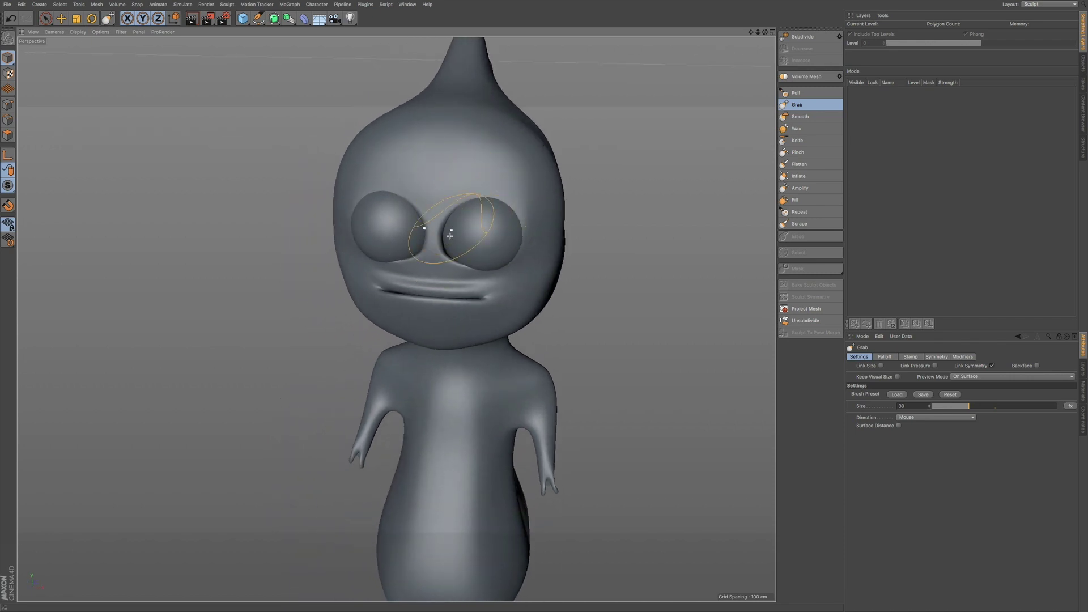
{"action": "left_click_drag", "start_coordinate": [502, 249], "coordinate": [533, 245], "text": "alt"}
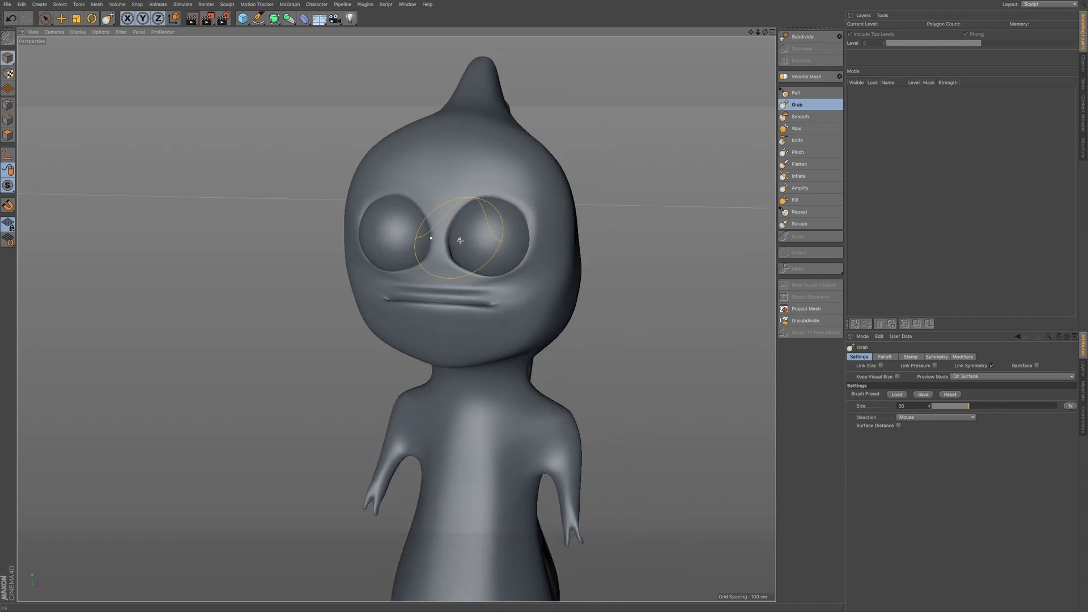
{"action": "left_click_drag", "start_coordinate": [483, 268], "coordinate": [510, 277], "text": "alt"}
{"action": "left_click_drag", "start_coordinate": [532, 240], "coordinate": [416, 264], "text": "alt"}
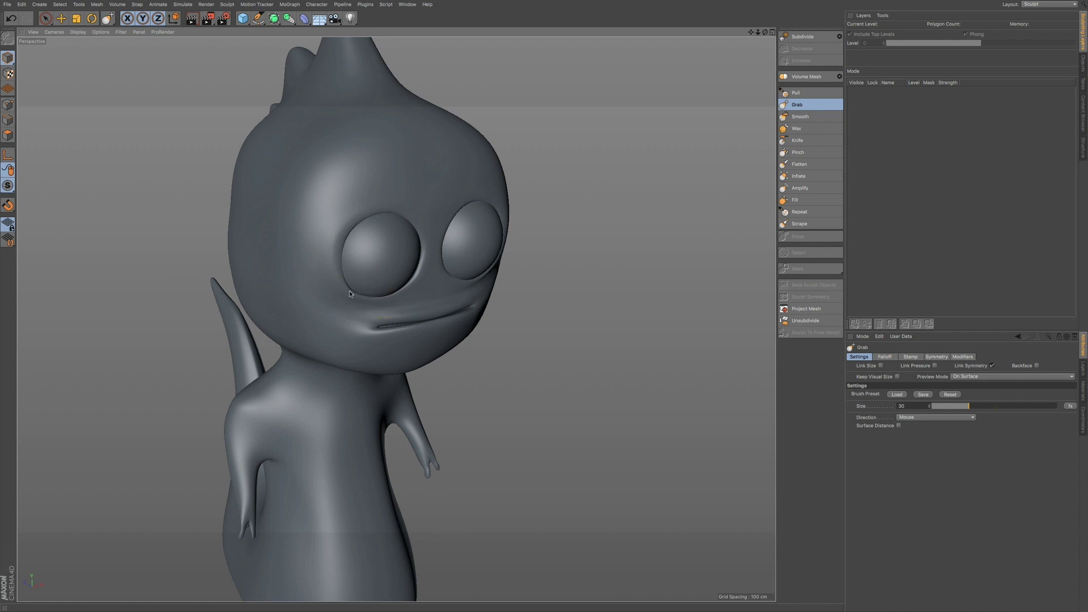
{"action": "left_click_drag", "start_coordinate": [371, 288], "coordinate": [426, 281], "text": "alt"}
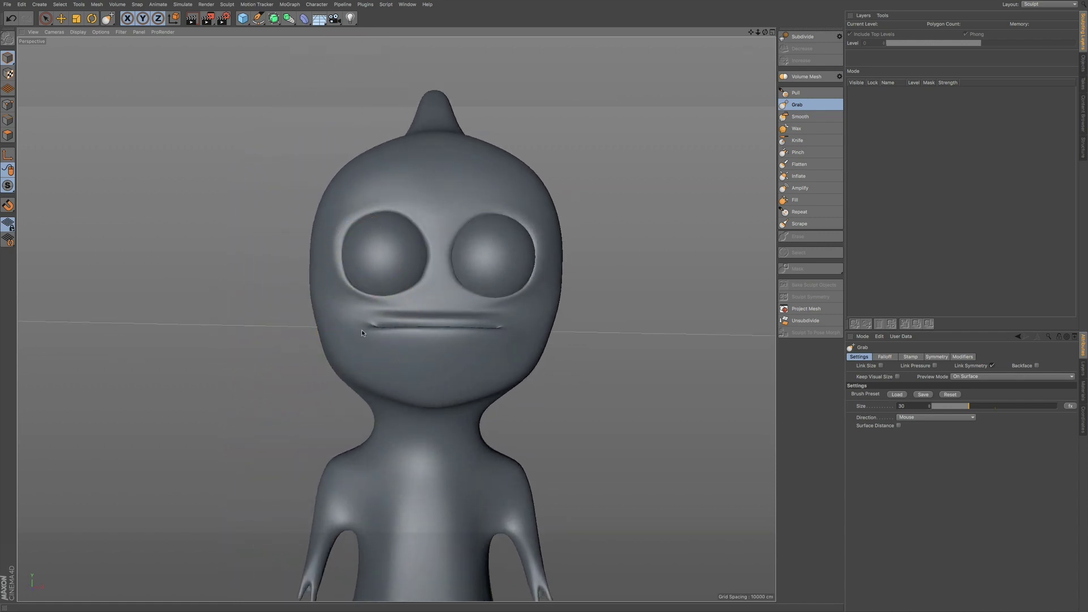
Step: Pull the mouth corners down and the middle of the lips up with the Grab brush to form a frown
{"action": "mouse_move", "coordinate": [369, 332]}
{"action": "left_mouse_down"}
{"action": "mouse_move", "coordinate": [525, 321]}
{"action": "mouse_move", "coordinate": [397, 343]}
{"action": "mouse_move", "coordinate": [481, 327]}
{"action": "left_mouse_up"}
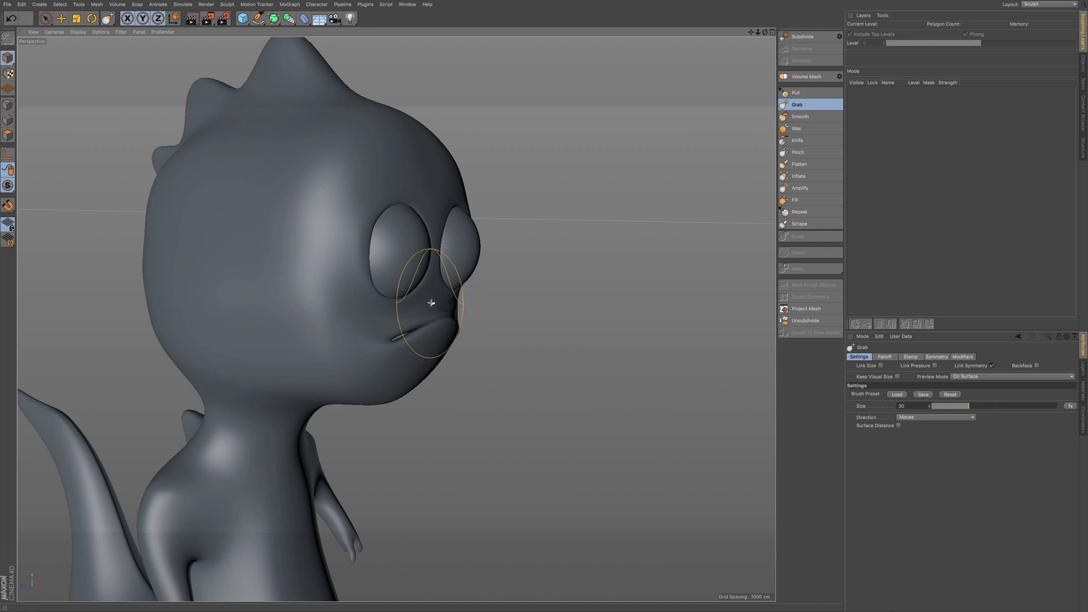
{"action": "left_click_drag", "start_coordinate": [430, 300], "coordinate": [300, 275], "text": "alt"}
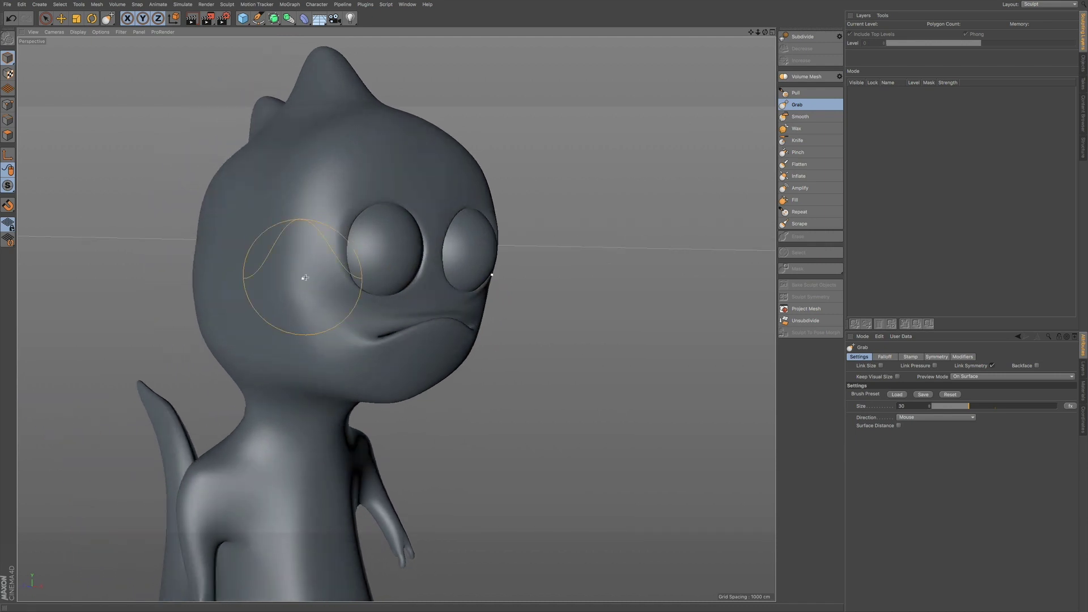
{"action": "mouse_move", "coordinate": [413, 303]}
{"action": "left_mouse_down", "text": "alt"}
{"action": "mouse_move", "coordinate": [386, 306]}
{"action": "mouse_move", "coordinate": [430, 305]}
{"action": "mouse_move", "coordinate": [433, 318]}
{"action": "left_mouse_up", "text": "alt"}
{"action": "middle_click_drag", "start_coordinate": [442, 311], "coordinate": [447, 243], "text": "alt"}
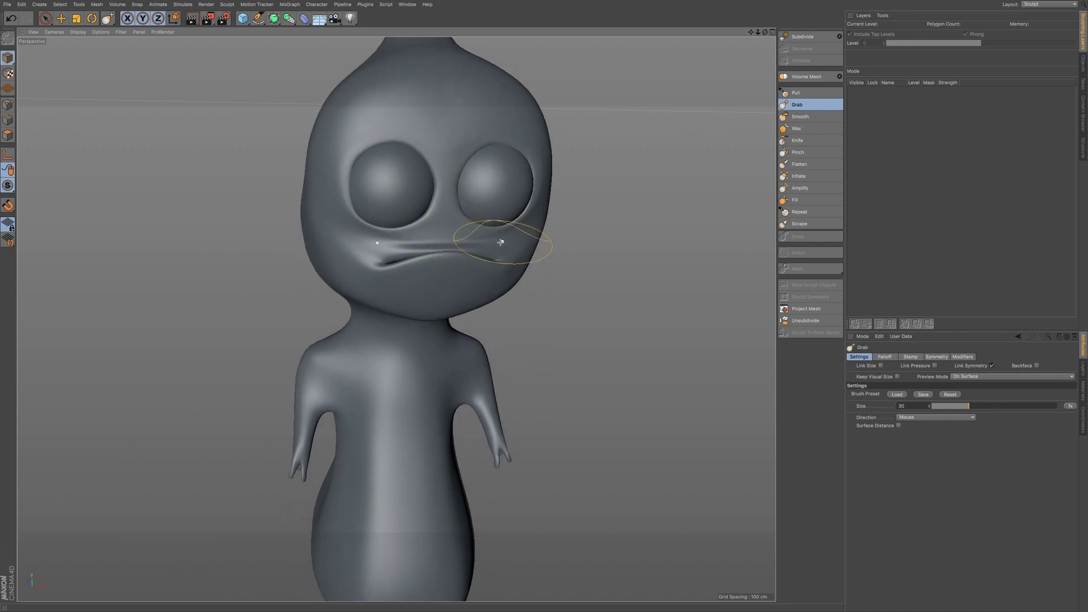
{"action": "mouse_move", "coordinate": [502, 258]}
{"action": "left_mouse_down", "text": "alt"}
{"action": "mouse_move", "coordinate": [488, 242]}
{"action": "mouse_move", "coordinate": [491, 258]}
{"action": "mouse_move", "coordinate": [443, 237]}
{"action": "left_mouse_up", "text": "alt"}
{"action": "left_click_drag", "start_coordinate": [587, 230], "coordinate": [611, 236], "text": "alt"}
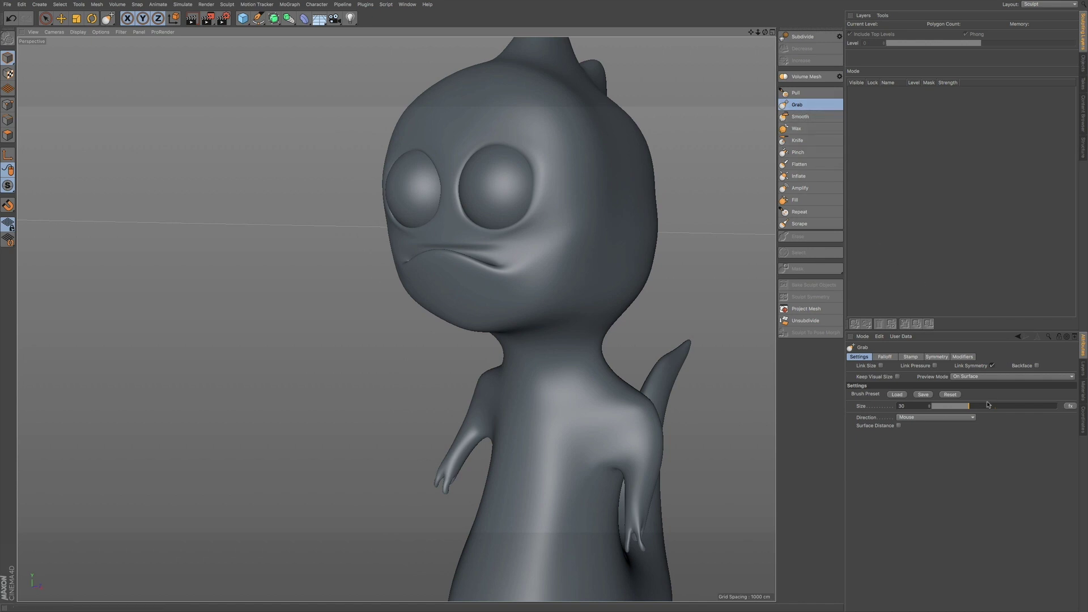
Step: Set the Grab brush size to 100 and reshape the sides and back of the head
{"action": "left_click_drag", "start_coordinate": [987, 405], "coordinate": [1065, 407]}
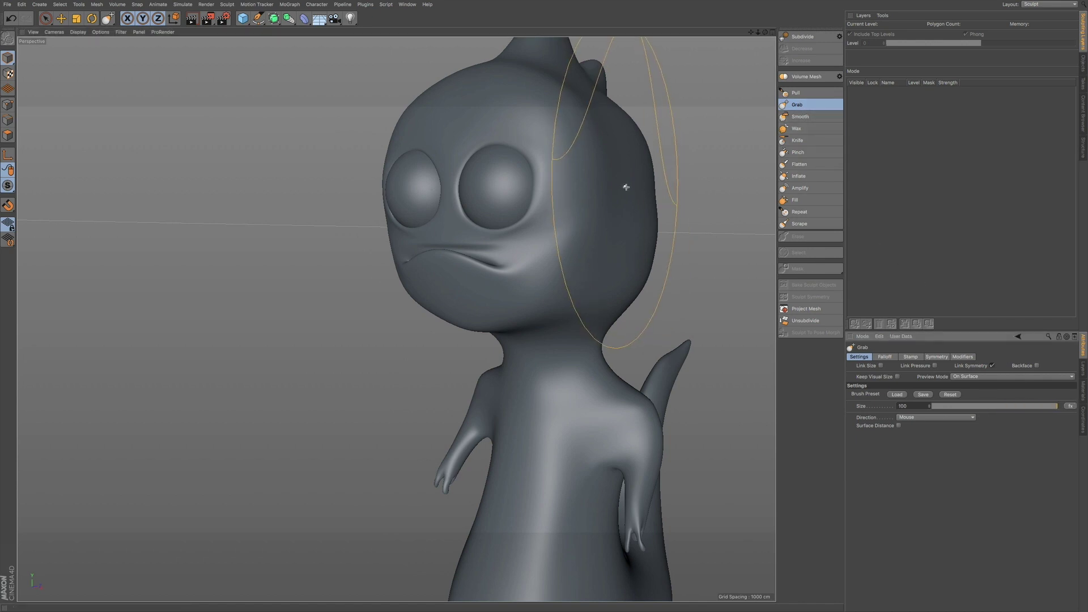
{"action": "mouse_move", "coordinate": [640, 185]}
{"action": "left_mouse_down", "text": "alt"}
{"action": "mouse_move", "coordinate": [628, 177]}
{"action": "mouse_move", "coordinate": [626, 223]}
{"action": "mouse_move", "coordinate": [633, 178]}
{"action": "mouse_move", "coordinate": [624, 184]}
{"action": "mouse_move", "coordinate": [610, 160]}
{"action": "mouse_move", "coordinate": [619, 184]}
{"action": "left_mouse_up", "text": "alt"}
{"action": "right_click_drag", "start_coordinate": [617, 199], "coordinate": [536, 220], "text": "alt"}
{"action": "middle_click_drag", "start_coordinate": [592, 206], "coordinate": [496, 242], "text": "alt"}
{"action": "mouse_move", "coordinate": [497, 242]}
{"action": "left_mouse_down", "text": "alt"}
{"action": "mouse_move", "coordinate": [481, 244]}
{"action": "mouse_move", "coordinate": [493, 249]}
{"action": "left_mouse_up", "text": "alt"}
{"action": "left_click_drag", "start_coordinate": [538, 213], "coordinate": [644, 209], "text": "alt"}
{"action": "mouse_move", "coordinate": [577, 250]}
{"action": "left_mouse_down", "text": "alt"}
{"action": "mouse_move", "coordinate": [625, 246]}
{"action": "mouse_move", "coordinate": [471, 171]}
{"action": "left_mouse_up", "text": "alt"}
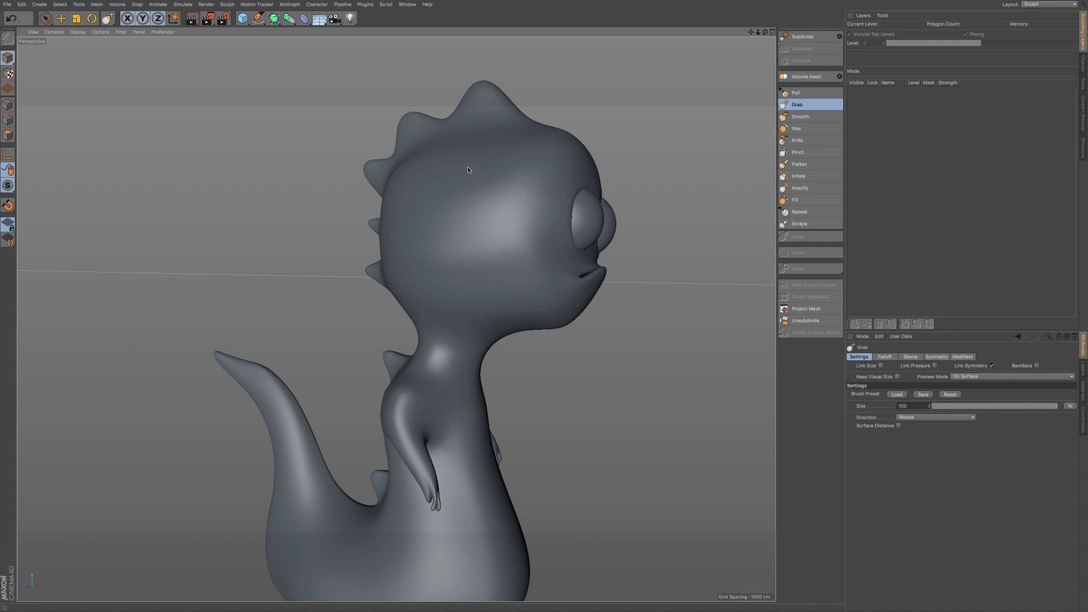
{"action": "mouse_move", "coordinate": [498, 274]}
{"action": "left_mouse_down", "text": "alt"}
{"action": "mouse_move", "coordinate": [467, 253]}
{"action": "mouse_move", "coordinate": [512, 272]}
{"action": "left_mouse_up", "text": "alt"}
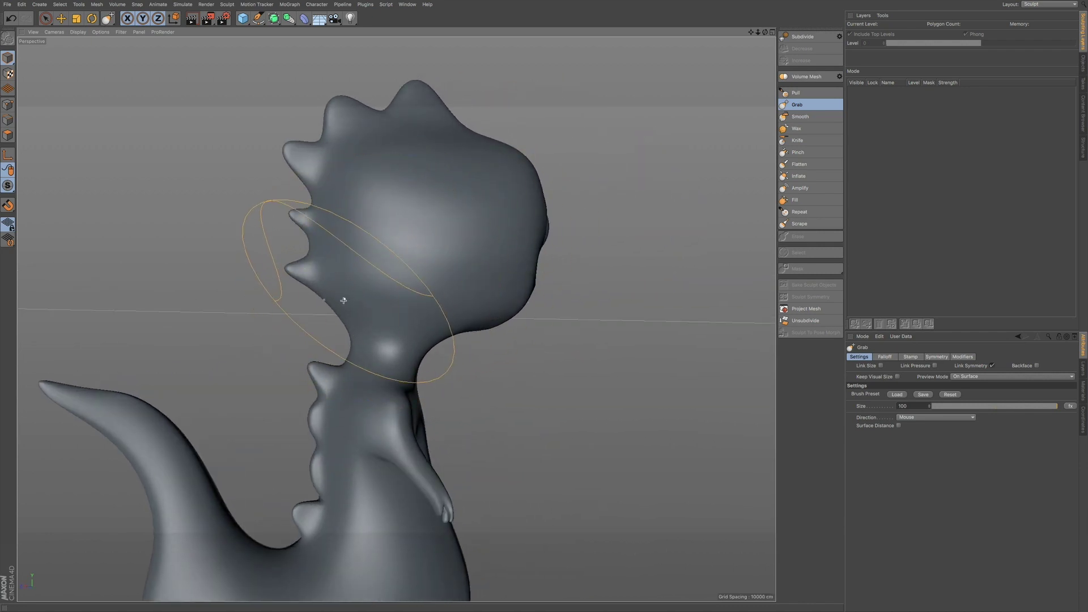
{"action": "mouse_move", "coordinate": [344, 303]}
{"action": "left_mouse_down", "text": "alt"}
{"action": "mouse_move", "coordinate": [437, 308]}
{"action": "mouse_move", "coordinate": [476, 358]}
{"action": "left_mouse_up", "text": "alt"}
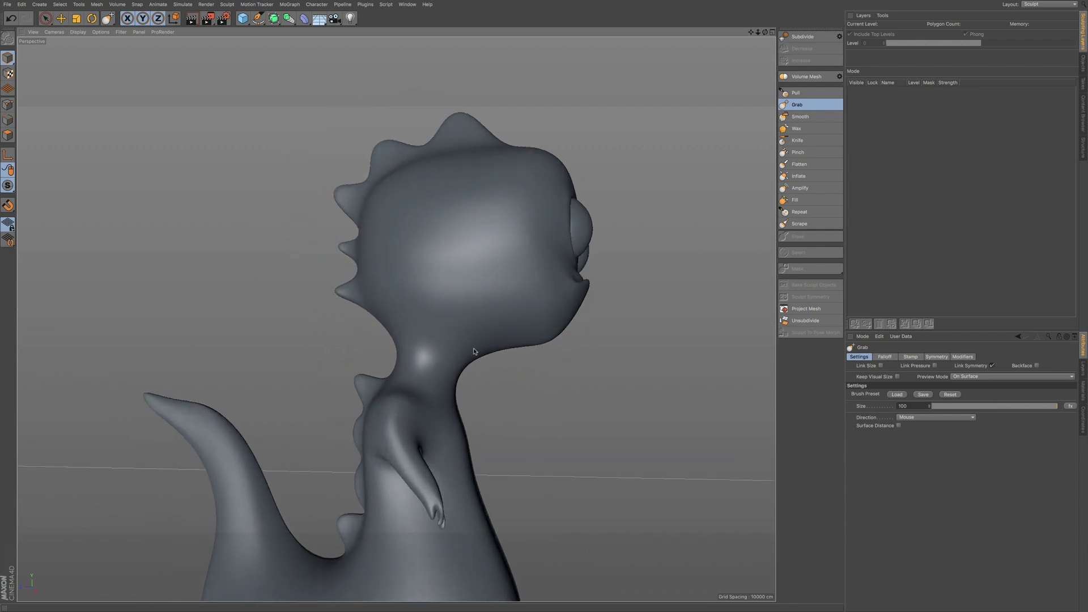
Step: Refine the front of the neck, the chest and the underside of the chin with the Grab brush
{"action": "mouse_move", "coordinate": [462, 415]}
{"action": "left_mouse_down"}
{"action": "mouse_move", "coordinate": [465, 425]}
{"action": "mouse_move", "coordinate": [455, 390]}
{"action": "left_mouse_up"}
{"action": "right_click_drag", "start_coordinate": [478, 440], "coordinate": [455, 333], "text": "alt"}
{"action": "left_click_drag", "start_coordinate": [435, 410], "coordinate": [345, 453], "text": "alt"}
{"action": "scroll", "coordinate": [468, 414], "scroll_direction": "down", "scroll_amount": 8}
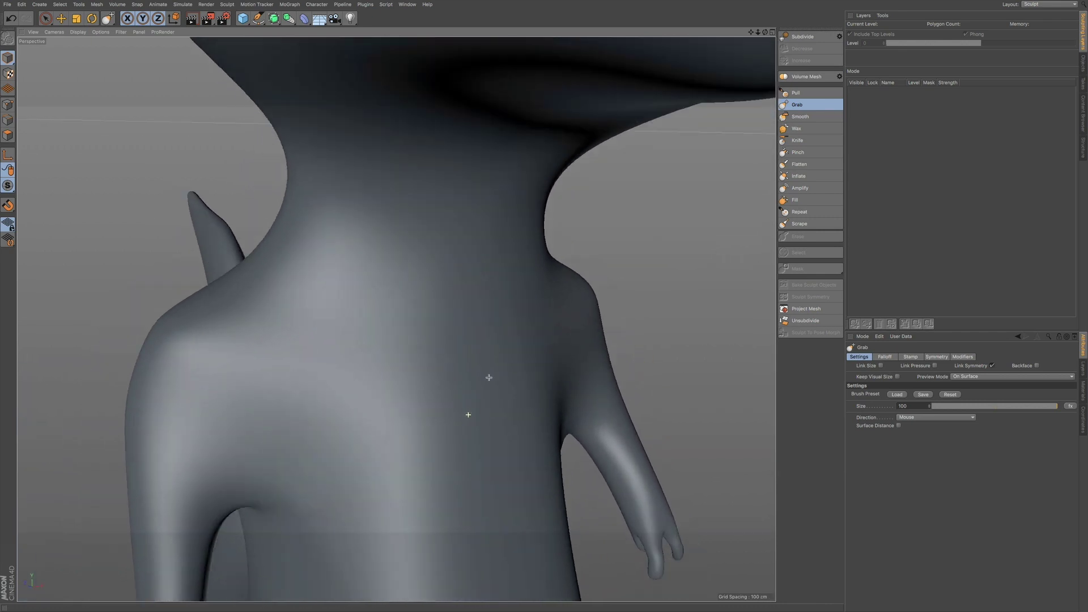
{"action": "mouse_move", "coordinate": [470, 514]}
{"action": "left_mouse_down"}
{"action": "mouse_move", "coordinate": [546, 494]}
{"action": "mouse_move", "coordinate": [490, 520]}
{"action": "left_mouse_up"}
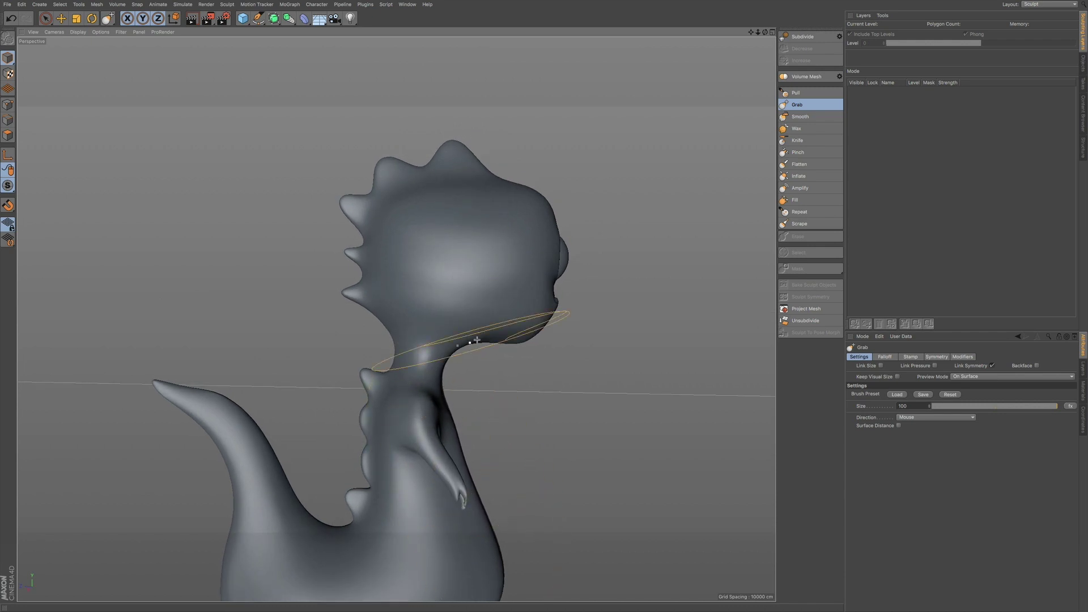
{"action": "mouse_move", "coordinate": [514, 329]}
{"action": "left_mouse_down", "text": "alt"}
{"action": "mouse_move", "coordinate": [529, 315]}
{"action": "mouse_move", "coordinate": [479, 316]}
{"action": "left_mouse_up", "text": "alt"}
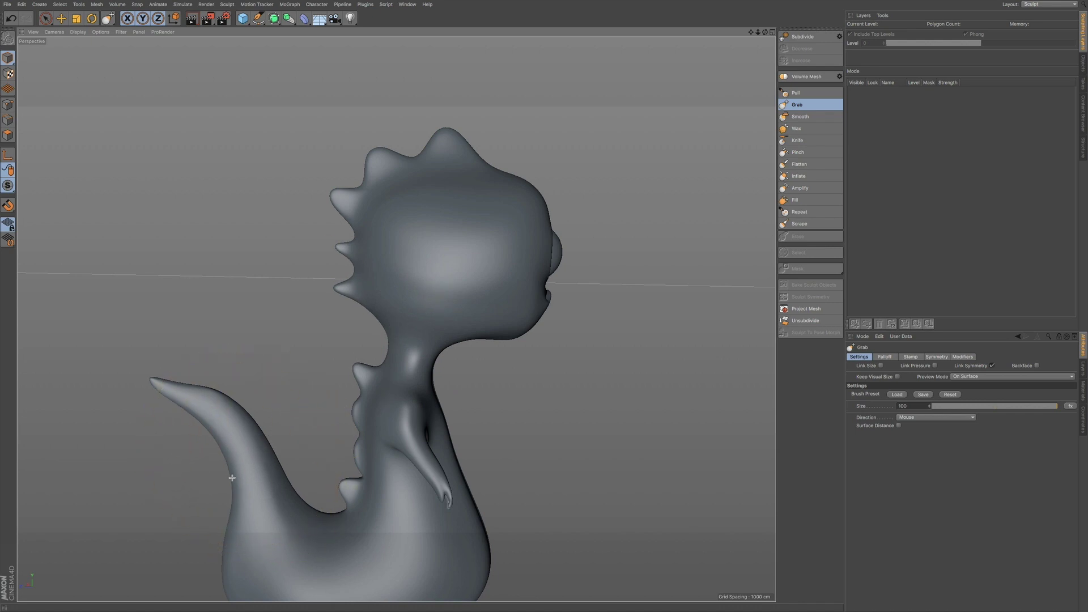
Step: Bend the tail with the Grab brush, pulling its end downward so the tip curls outward
{"action": "left_click_drag", "start_coordinate": [233, 507], "coordinate": [241, 505]}
{"action": "mouse_move", "coordinate": [192, 404]}
{"action": "left_mouse_down"}
{"action": "mouse_move", "coordinate": [152, 412]}
{"action": "mouse_move", "coordinate": [166, 427]}
{"action": "left_mouse_up"}
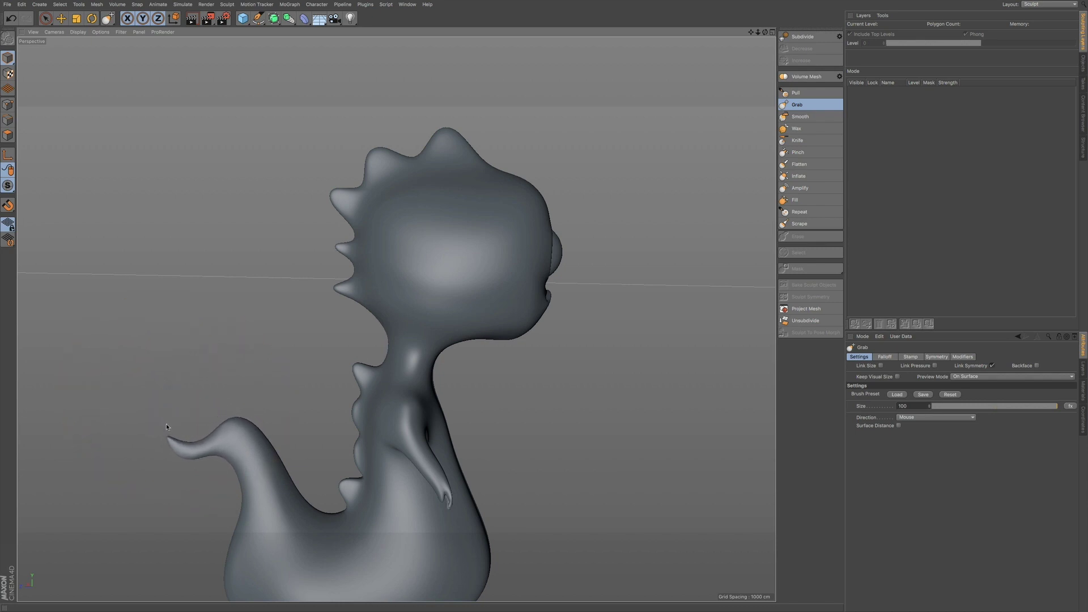
{"action": "left_click_drag", "start_coordinate": [256, 444], "coordinate": [191, 457]}
{"action": "mouse_move", "coordinate": [260, 464]}
{"action": "left_mouse_down"}
{"action": "mouse_move", "coordinate": [288, 483]}
{"action": "mouse_move", "coordinate": [406, 461]}
{"action": "mouse_move", "coordinate": [379, 470]}
{"action": "left_mouse_up"}
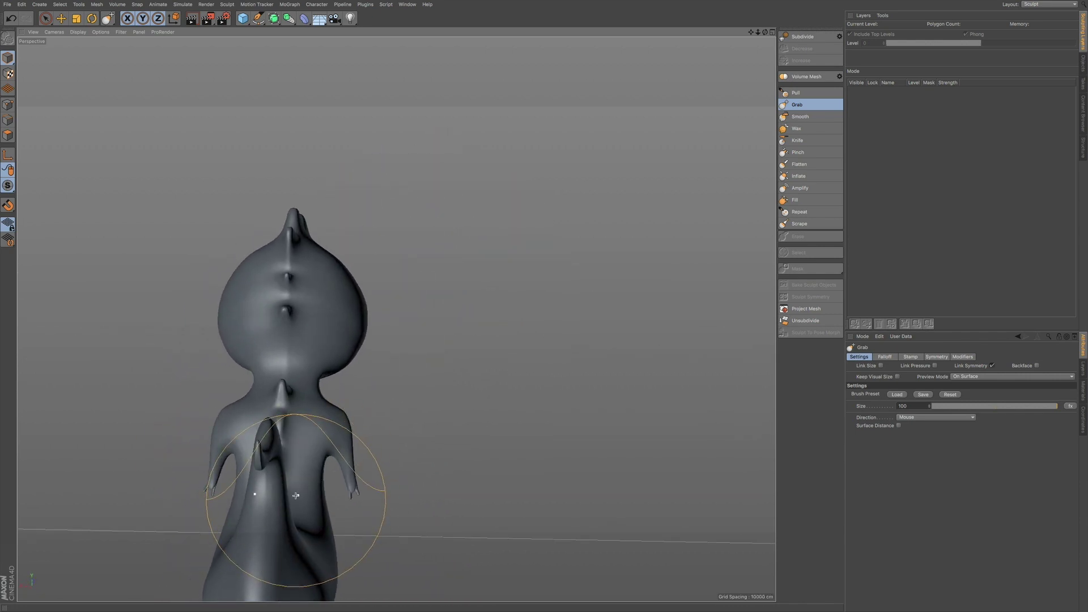
{"action": "left_click_drag", "start_coordinate": [294, 504], "coordinate": [195, 509], "text": "alt"}
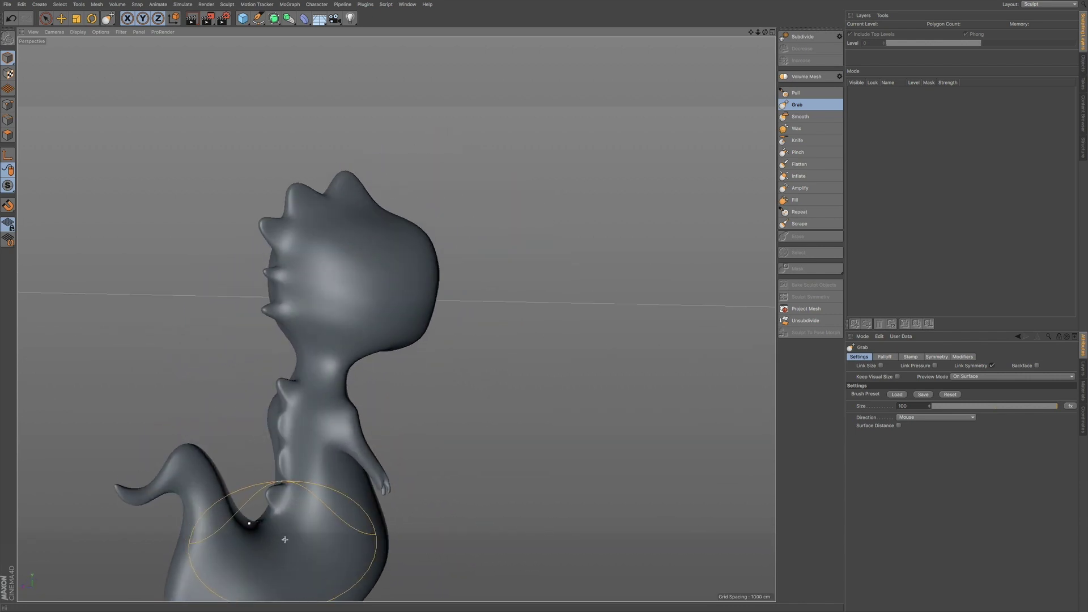
Step: Shape the belly and the base of the body with large Grab strokes
{"action": "left_click_drag", "start_coordinate": [284, 539], "coordinate": [371, 530], "text": "alt"}
{"action": "mouse_move", "coordinate": [299, 532]}
{"action": "right_mouse_down", "text": "alt"}
{"action": "mouse_move", "coordinate": [357, 434]}
{"action": "mouse_move", "coordinate": [282, 527]}
{"action": "right_mouse_up", "text": "alt"}
{"action": "middle_click_drag", "start_coordinate": [306, 488], "coordinate": [397, 321], "text": "alt"}
{"action": "mouse_move", "coordinate": [395, 375]}
{"action": "left_mouse_down", "text": "alt"}
{"action": "mouse_move", "coordinate": [422, 408]}
{"action": "mouse_move", "coordinate": [462, 403]}
{"action": "left_mouse_up", "text": "alt"}
{"action": "left_click_drag", "start_coordinate": [362, 396], "coordinate": [387, 412], "text": "alt"}
{"action": "mouse_move", "coordinate": [367, 314]}
{"action": "left_mouse_down", "text": "alt"}
{"action": "mouse_move", "coordinate": [389, 364]}
{"action": "mouse_move", "coordinate": [273, 301]}
{"action": "mouse_move", "coordinate": [333, 332]}
{"action": "mouse_move", "coordinate": [202, 348]}
{"action": "mouse_move", "coordinate": [451, 329]}
{"action": "mouse_move", "coordinate": [415, 334]}
{"action": "left_mouse_up", "text": "alt"}
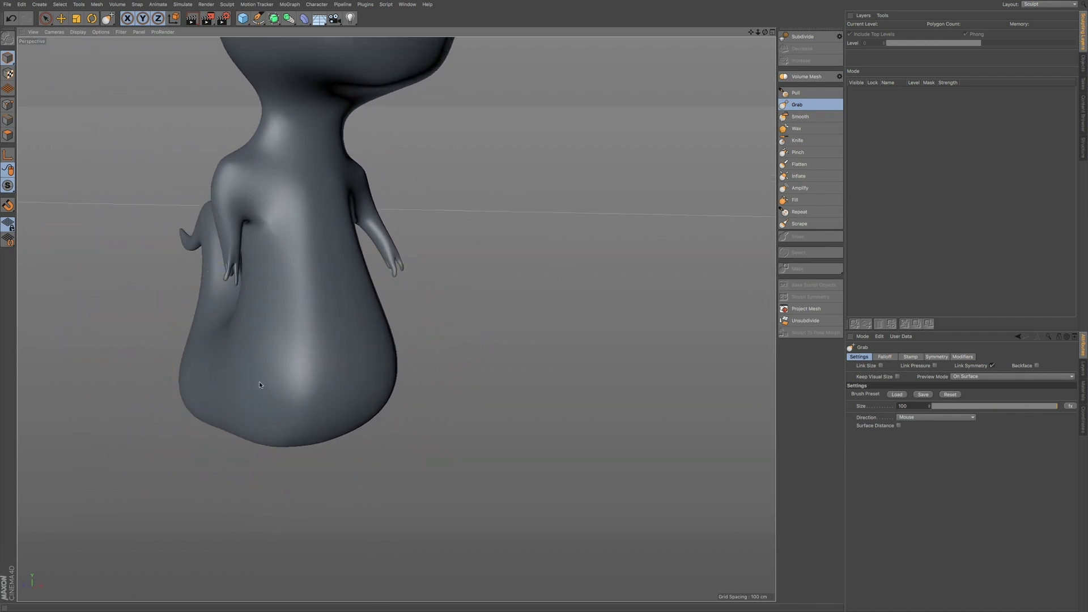
{"action": "left_click_drag", "start_coordinate": [291, 319], "coordinate": [275, 340], "text": "alt"}
{"action": "left_click_drag", "start_coordinate": [280, 229], "coordinate": [282, 223]}
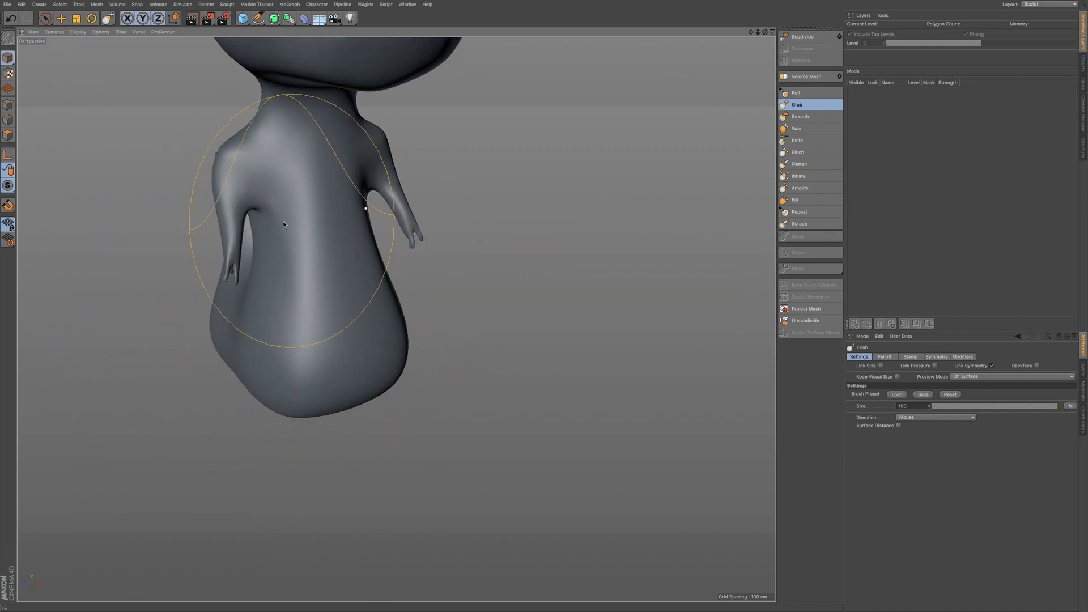
Step: Set the Grab brush size to 73 and narrow the neck where it meets the head and shoulders
{"action": "mouse_move", "coordinate": [314, 199]}
{"action": "left_mouse_down", "text": "alt"}
{"action": "mouse_move", "coordinate": [382, 357]}
{"action": "mouse_move", "coordinate": [369, 311]}
{"action": "mouse_move", "coordinate": [389, 340]}
{"action": "mouse_move", "coordinate": [369, 274]}
{"action": "mouse_move", "coordinate": [391, 284]}
{"action": "mouse_move", "coordinate": [368, 266]}
{"action": "mouse_move", "coordinate": [397, 277]}
{"action": "mouse_move", "coordinate": [438, 268]}
{"action": "left_mouse_up", "text": "alt"}
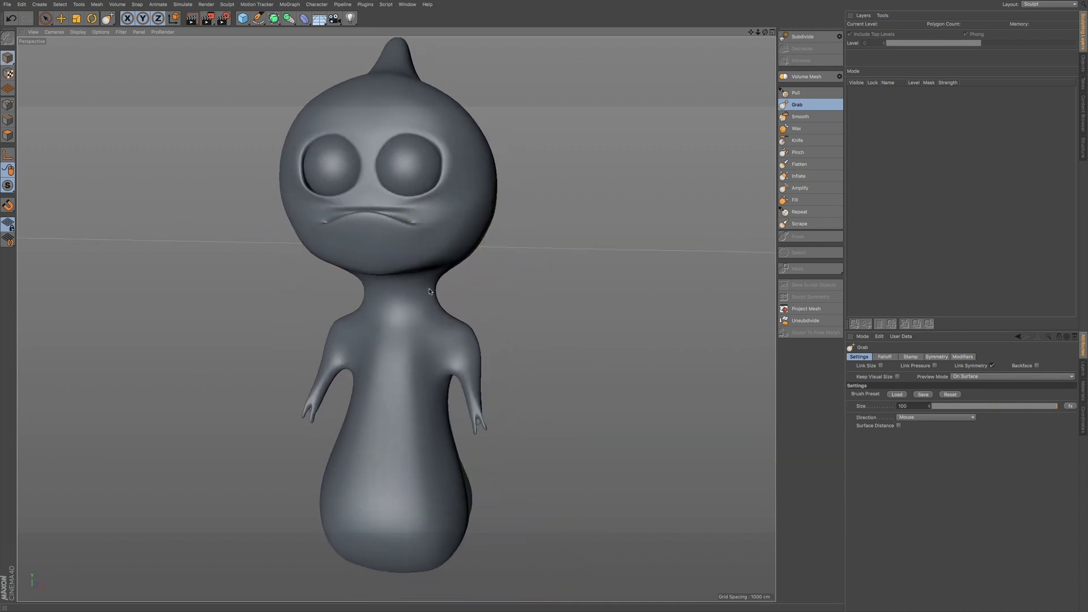
{"action": "left_click_drag", "start_coordinate": [427, 304], "coordinate": [368, 255], "text": "alt"}
{"action": "left_click_drag", "start_coordinate": [1030, 409], "coordinate": [1023, 407]}
{"action": "left_click_drag", "start_coordinate": [544, 329], "coordinate": [450, 300], "text": "alt"}
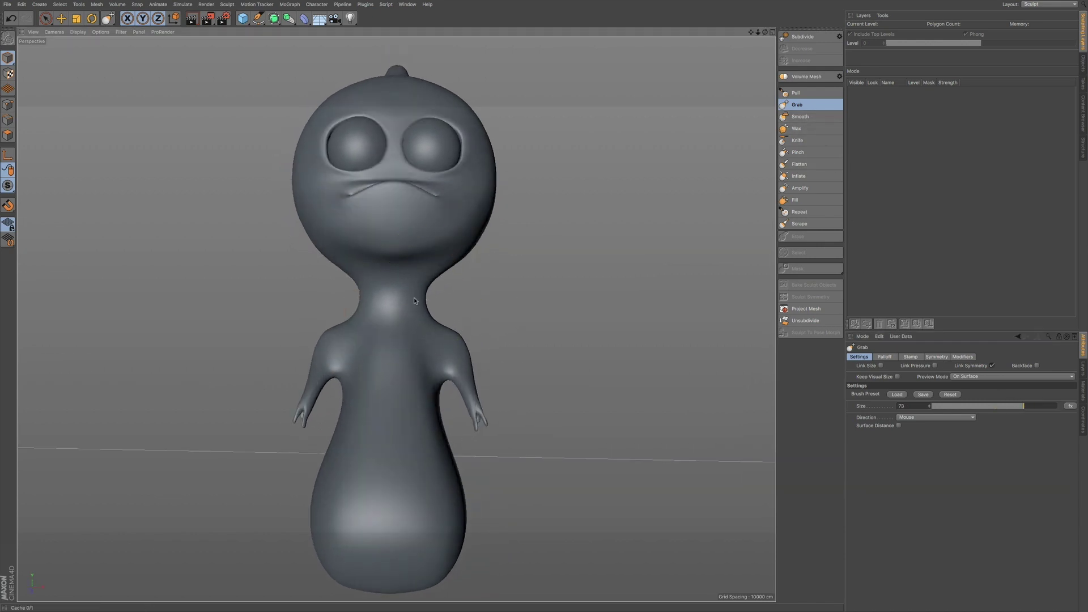
{"action": "left_click_drag", "start_coordinate": [425, 311], "coordinate": [525, 327], "text": "alt"}
{"action": "left_click_drag", "start_coordinate": [405, 298], "coordinate": [296, 304], "text": "alt"}
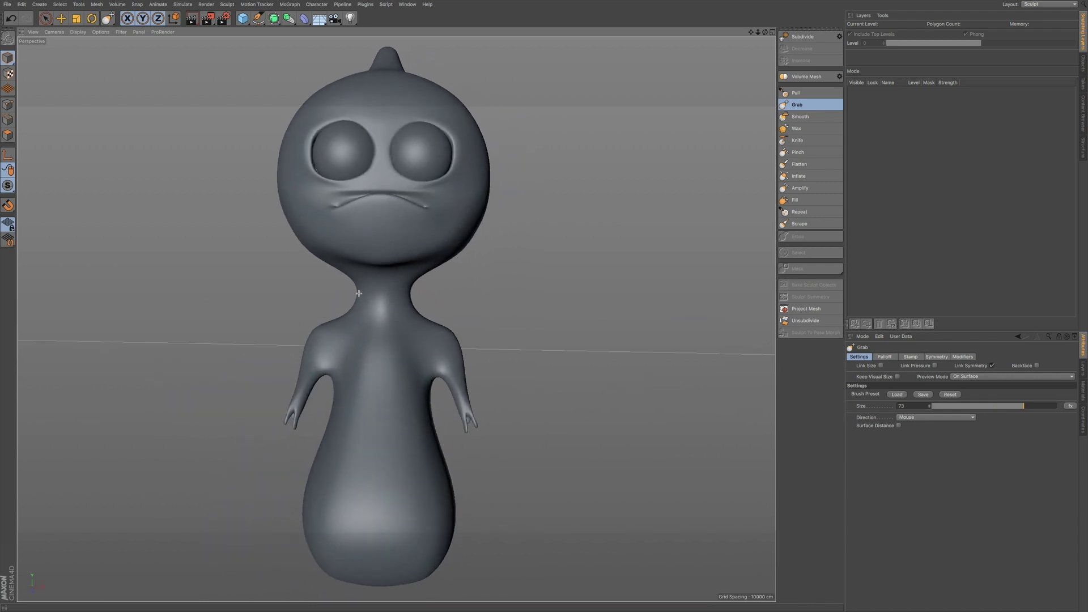
{"action": "left_click_drag", "start_coordinate": [376, 291], "coordinate": [386, 341], "text": "alt"}
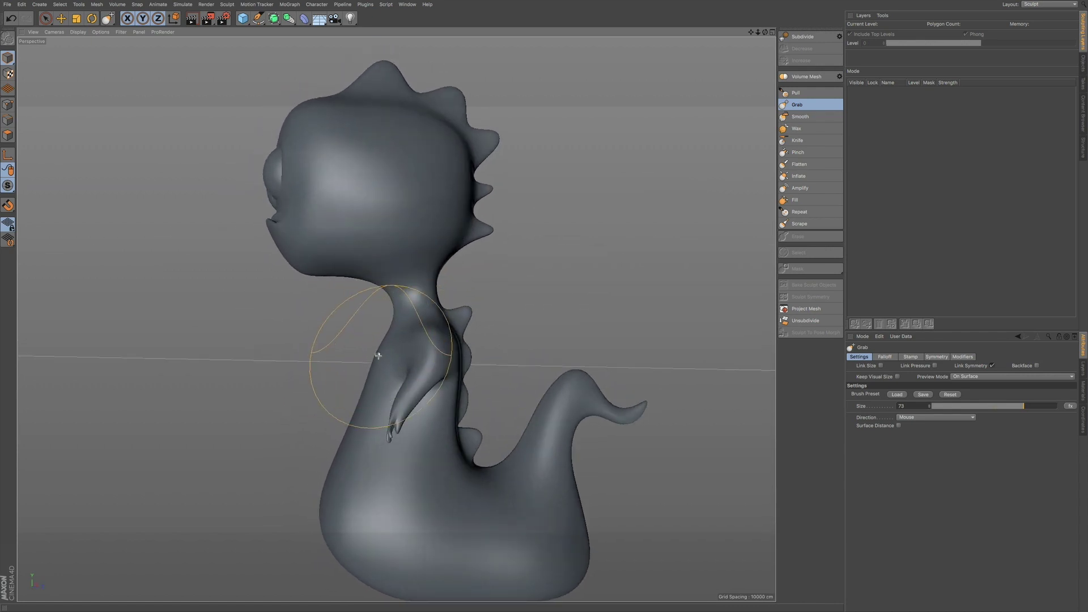
Step: Adjust the chest and shoulder contours from the side with the Grab brush, and undo the last stroke
{"action": "mouse_move", "coordinate": [381, 378]}
{"action": "left_mouse_down", "text": "alt"}
{"action": "mouse_move", "coordinate": [453, 389]}
{"action": "mouse_move", "coordinate": [445, 387]}
{"action": "left_mouse_up", "text": "alt"}
{"action": "mouse_move", "coordinate": [351, 365]}
{"action": "left_mouse_down", "text": "alt"}
{"action": "mouse_move", "coordinate": [316, 353]}
{"action": "mouse_move", "coordinate": [305, 366]}
{"action": "mouse_move", "coordinate": [368, 386]}
{"action": "left_mouse_up", "text": "alt"}
{"action": "mouse_move", "coordinate": [370, 337]}
{"action": "left_mouse_down", "text": "alt"}
{"action": "mouse_move", "coordinate": [373, 356]}
{"action": "mouse_move", "coordinate": [437, 352]}
{"action": "mouse_move", "coordinate": [396, 361]}
{"action": "mouse_move", "coordinate": [491, 342]}
{"action": "mouse_move", "coordinate": [489, 360]}
{"action": "left_mouse_up", "text": "alt"}
{"action": "key", "text": "ctrl+z"}
Step: Reduce the Grab brush size to 44, bend the arms so the forearms and hands come forward, and check them from several angles
{"action": "right_click_drag", "start_coordinate": [378, 393], "coordinate": [403, 356], "text": "alt"}
{"action": "right_click_drag", "start_coordinate": [362, 413], "coordinate": [385, 389], "text": "alt"}
{"action": "mouse_move", "coordinate": [369, 421]}
{"action": "left_mouse_down", "text": "alt"}
{"action": "mouse_move", "coordinate": [429, 357]}
{"action": "mouse_move", "coordinate": [443, 371]}
{"action": "mouse_move", "coordinate": [425, 389]}
{"action": "left_mouse_up", "text": "alt"}
{"action": "middle_click_drag", "start_coordinate": [338, 462], "coordinate": [326, 471], "text": "alt"}
{"action": "left_click_drag", "start_coordinate": [326, 471], "coordinate": [352, 454]}
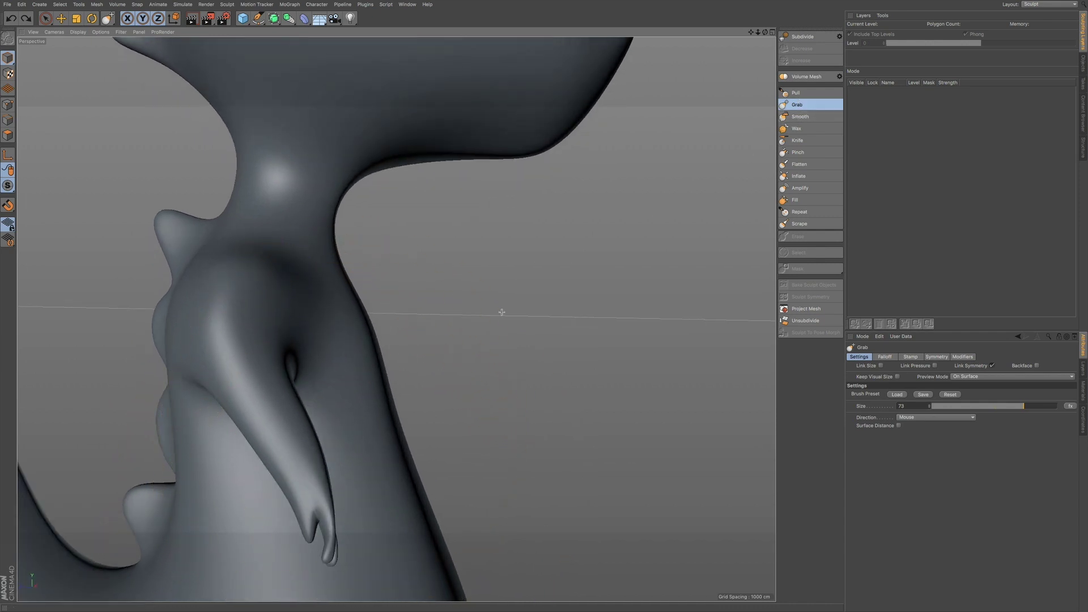
{"action": "left_click_drag", "start_coordinate": [1013, 405], "coordinate": [976, 406]}
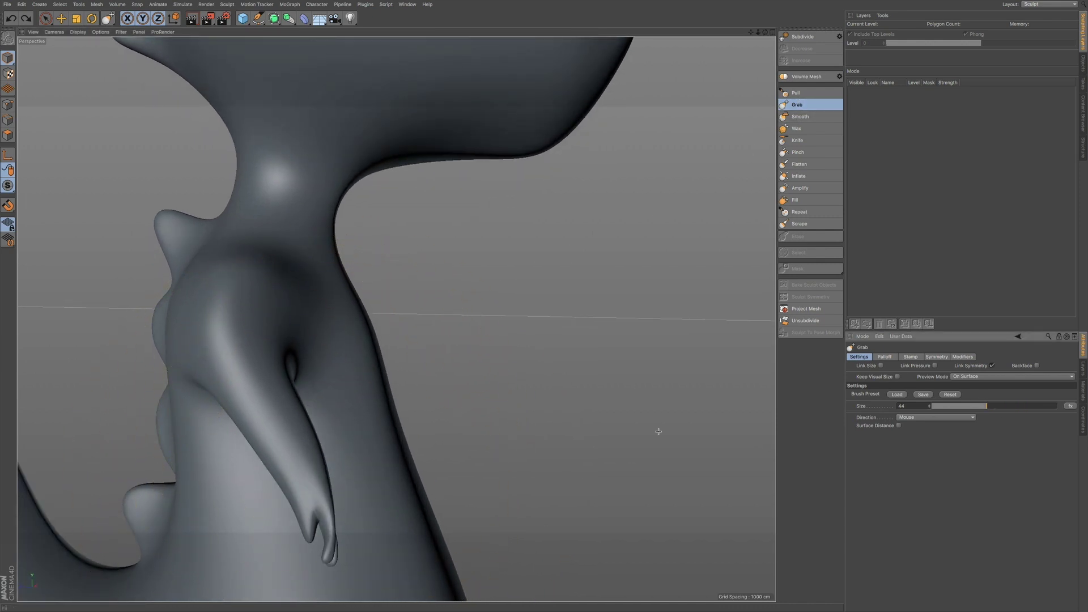
{"action": "mouse_move", "coordinate": [279, 460]}
{"action": "left_mouse_down"}
{"action": "mouse_move", "coordinate": [275, 450]}
{"action": "mouse_move", "coordinate": [304, 474]}
{"action": "mouse_move", "coordinate": [304, 500]}
{"action": "mouse_move", "coordinate": [319, 483]}
{"action": "mouse_move", "coordinate": [328, 494]}
{"action": "left_mouse_up"}
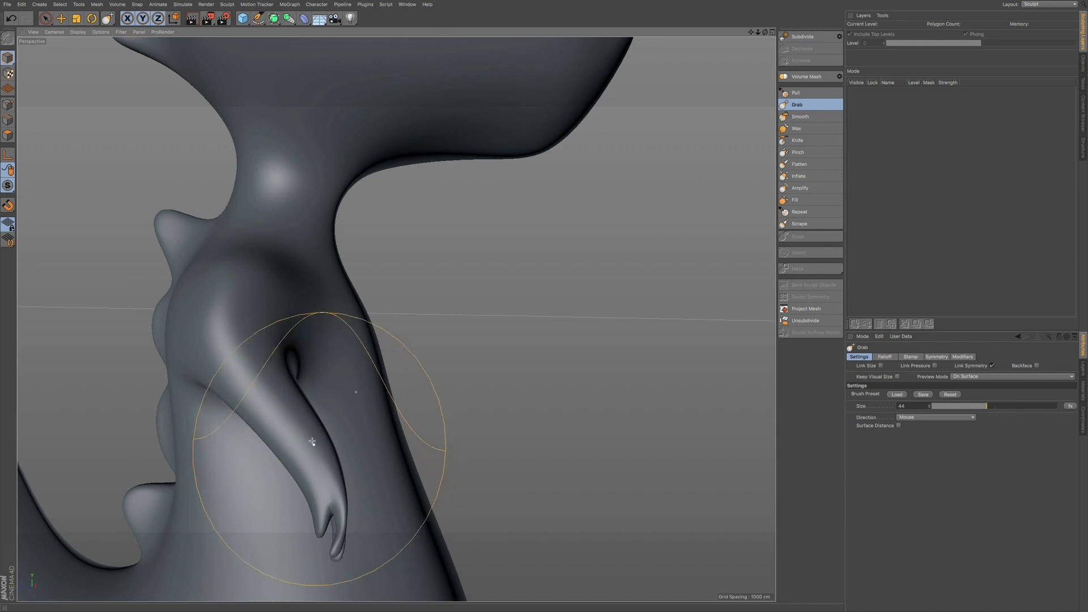
{"action": "left_click_drag", "start_coordinate": [287, 376], "coordinate": [273, 391]}
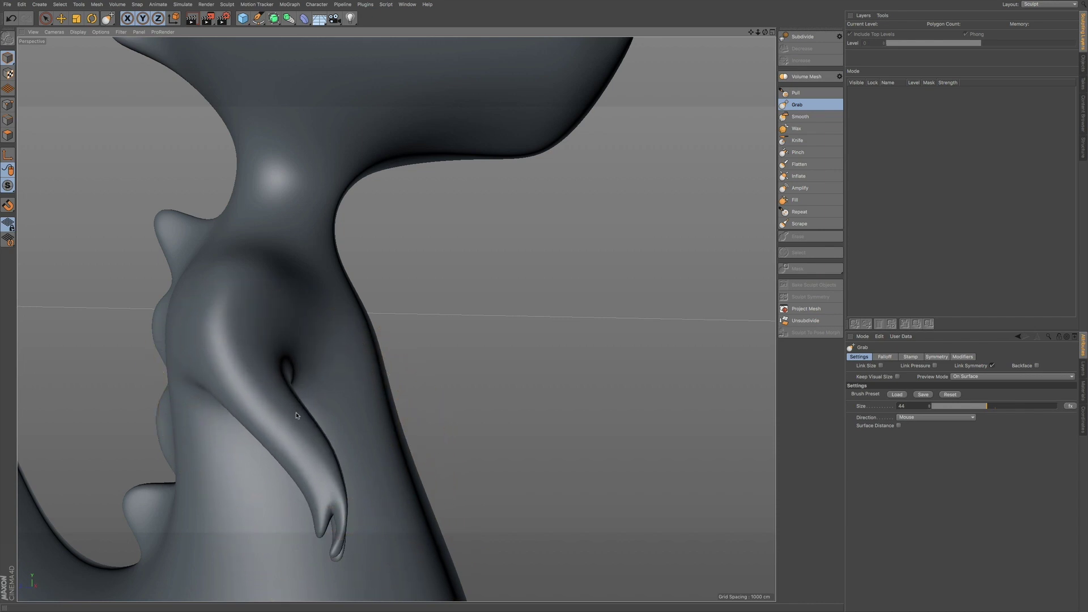
{"action": "left_click_drag", "start_coordinate": [303, 466], "coordinate": [315, 474]}
{"action": "left_click_drag", "start_coordinate": [352, 432], "coordinate": [247, 438], "text": "alt"}
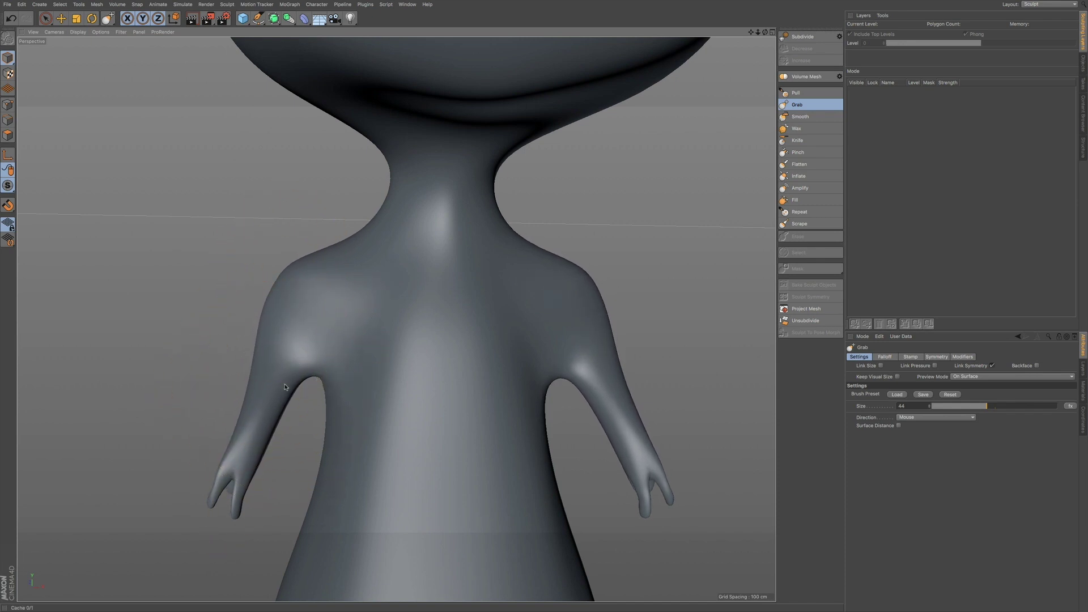
{"action": "mouse_move", "coordinate": [265, 444]}
{"action": "left_mouse_down", "text": "alt"}
{"action": "mouse_move", "coordinate": [358, 435]}
{"action": "mouse_move", "coordinate": [418, 338]}
{"action": "left_mouse_up", "text": "alt"}
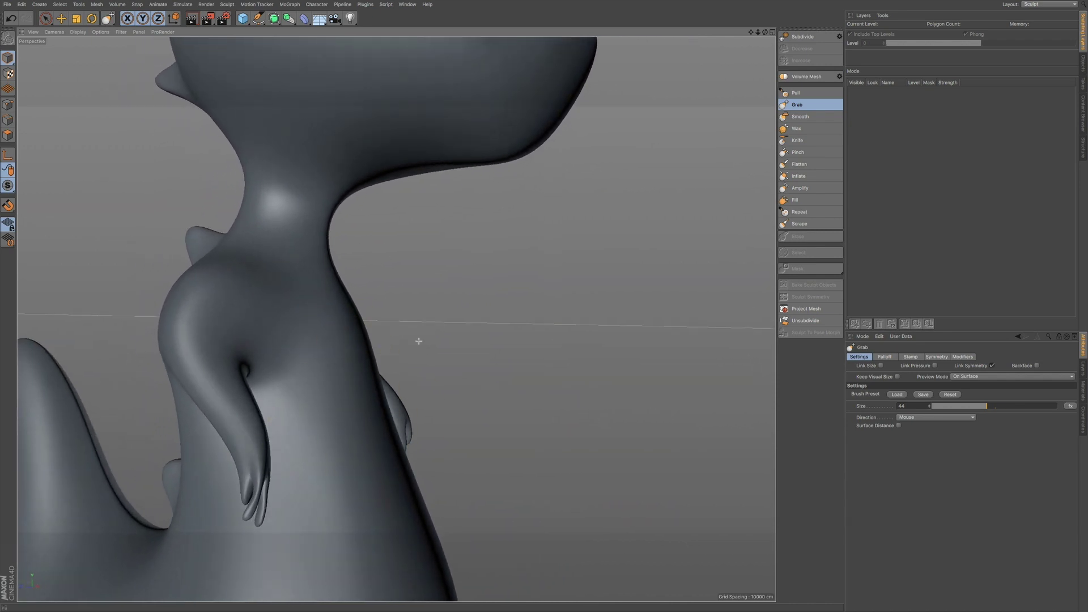
Step: Plump up the hand and its fingers with the Inflate brush at size 7, working around them from several angles
{"action": "left_click", "coordinate": [804, 140]}
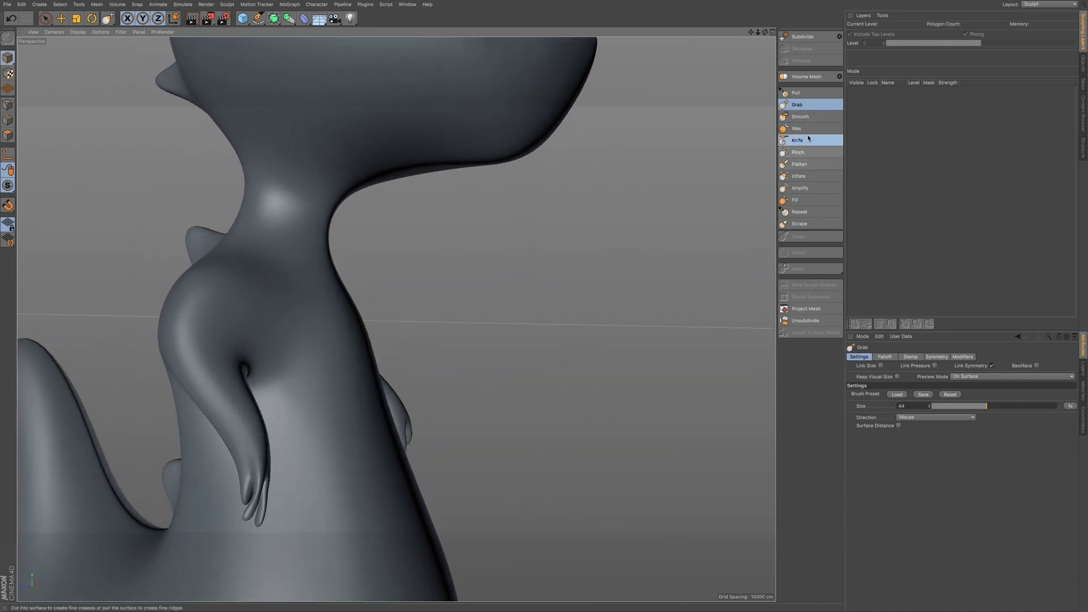
{"action": "left_click", "coordinate": [805, 178]}
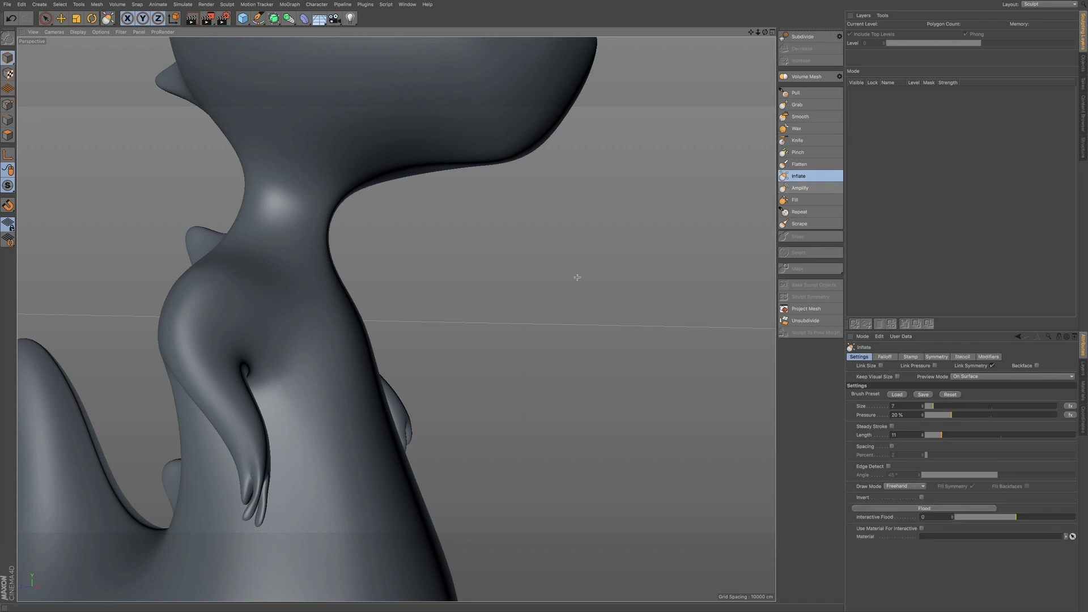
{"action": "right_click_drag", "start_coordinate": [265, 488], "coordinate": [324, 452], "text": "alt"}
{"action": "mouse_move", "coordinate": [267, 470]}
{"action": "left_mouse_down", "text": "alt"}
{"action": "mouse_move", "coordinate": [199, 462]}
{"action": "mouse_move", "coordinate": [253, 505]}
{"action": "mouse_move", "coordinate": [293, 489]}
{"action": "mouse_move", "coordinate": [295, 545]}
{"action": "left_mouse_up", "text": "alt"}
{"action": "mouse_move", "coordinate": [305, 498]}
{"action": "left_mouse_down", "text": "alt"}
{"action": "mouse_move", "coordinate": [388, 491]}
{"action": "mouse_move", "coordinate": [347, 511]}
{"action": "mouse_move", "coordinate": [289, 494]}
{"action": "mouse_move", "coordinate": [259, 541]}
{"action": "mouse_move", "coordinate": [310, 507]}
{"action": "left_mouse_up", "text": "alt"}
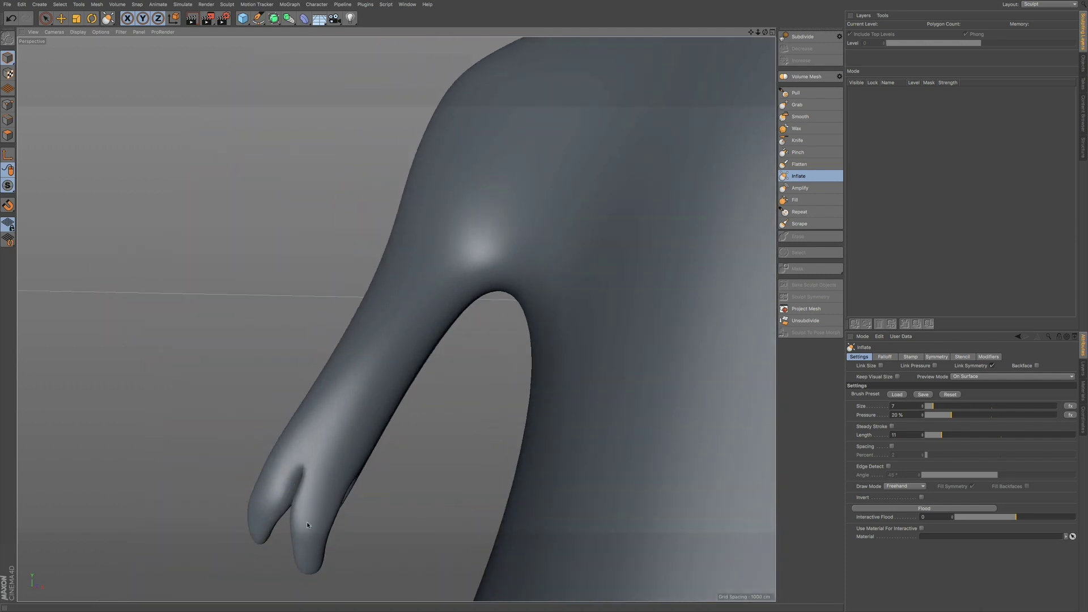
{"action": "mouse_move", "coordinate": [307, 523]}
{"action": "left_mouse_down", "text": "alt"}
{"action": "mouse_move", "coordinate": [315, 486]}
{"action": "mouse_move", "coordinate": [435, 476]}
{"action": "mouse_move", "coordinate": [311, 498]}
{"action": "mouse_move", "coordinate": [200, 466]}
{"action": "left_mouse_up", "text": "alt"}
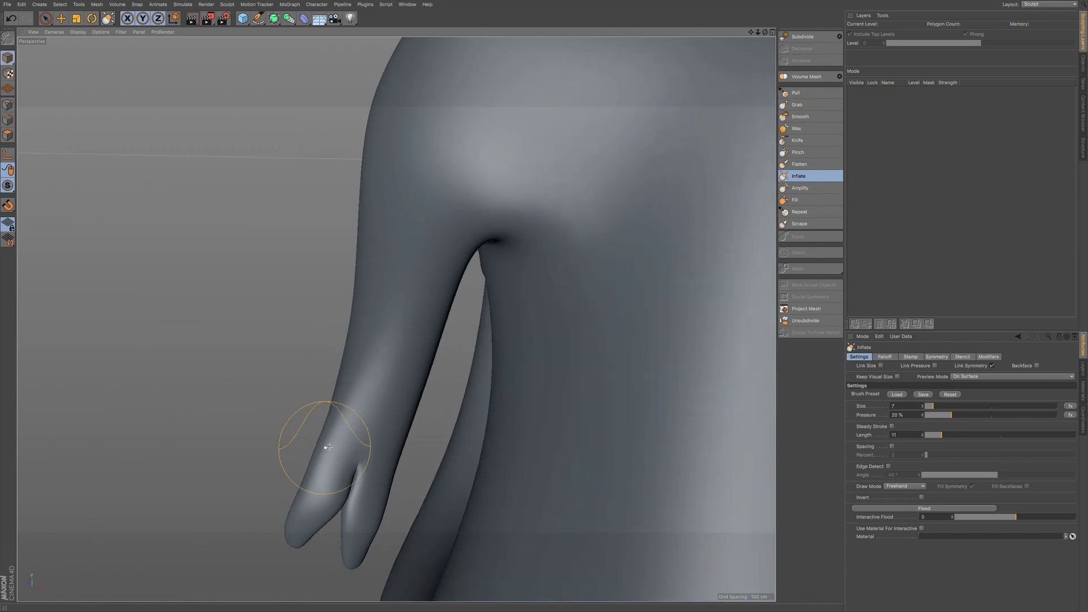
{"action": "left_click_drag", "start_coordinate": [329, 447], "coordinate": [432, 437], "text": "alt"}
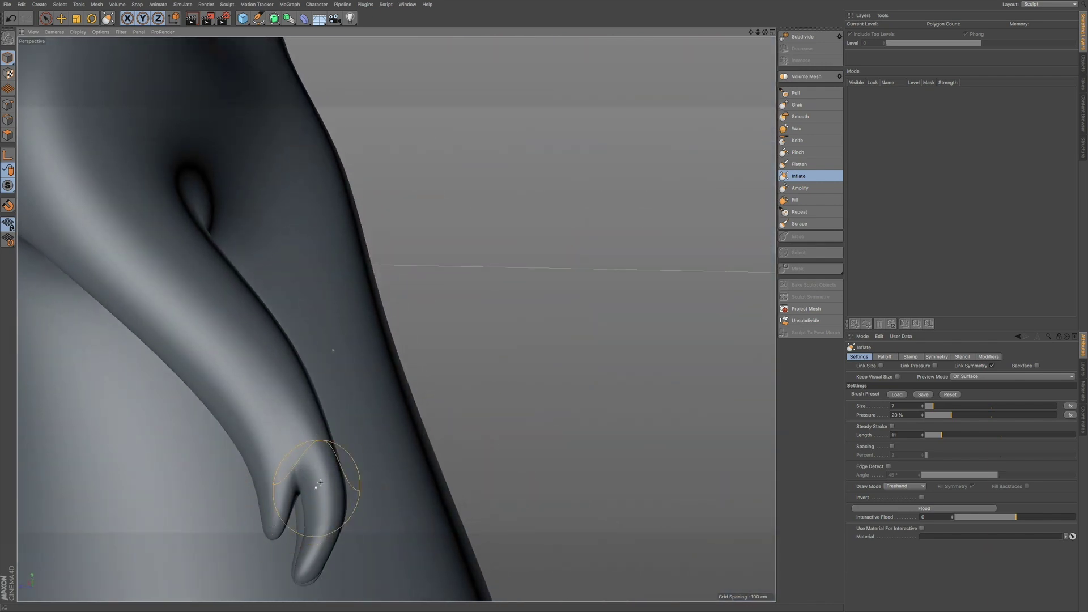
{"action": "mouse_move", "coordinate": [316, 474]}
{"action": "left_mouse_down", "text": "alt"}
{"action": "mouse_move", "coordinate": [315, 440]}
{"action": "mouse_move", "coordinate": [357, 464]}
{"action": "mouse_move", "coordinate": [365, 487]}
{"action": "mouse_move", "coordinate": [407, 430]}
{"action": "left_mouse_up", "text": "alt"}
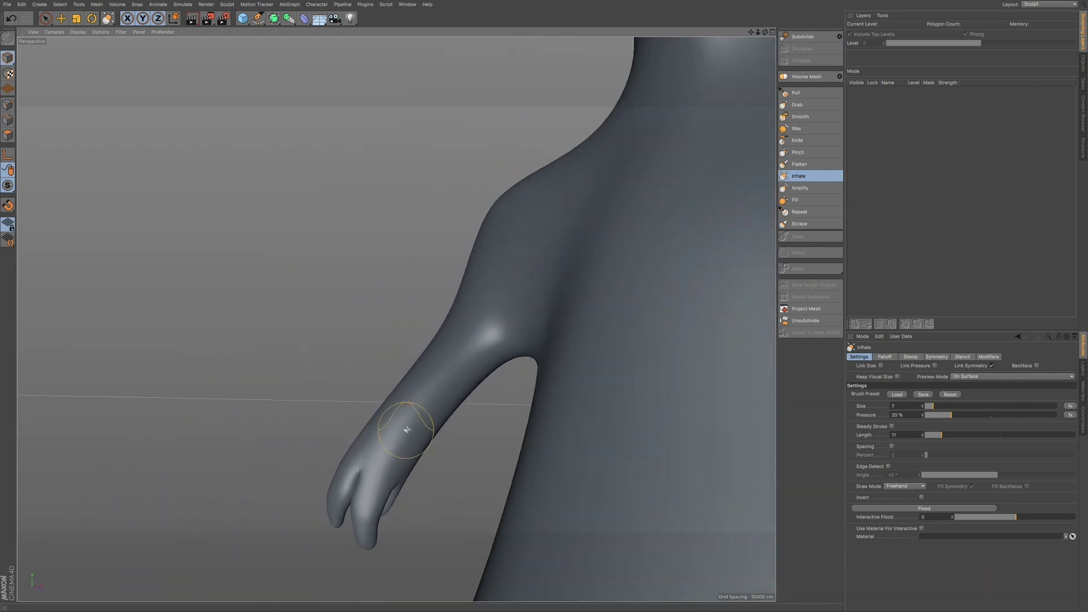
{"action": "left_click_drag", "start_coordinate": [396, 316], "coordinate": [404, 454], "text": "alt"}
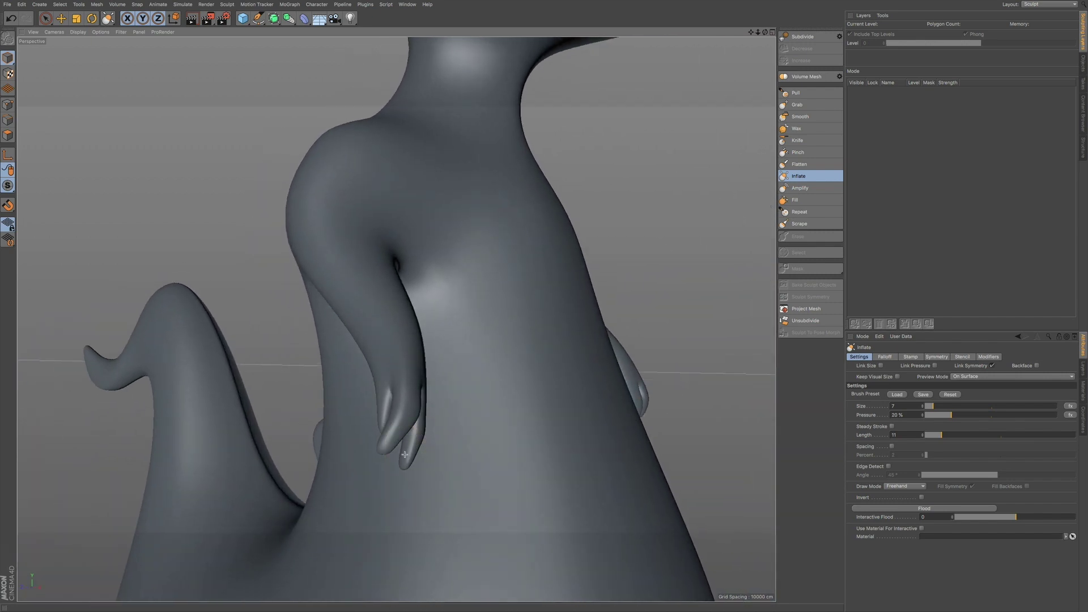
Step: Reduce the Grab brush size to 7 and bend the fingers and thumb into a relaxed, slightly curled pose
{"action": "left_click", "coordinate": [797, 104]}
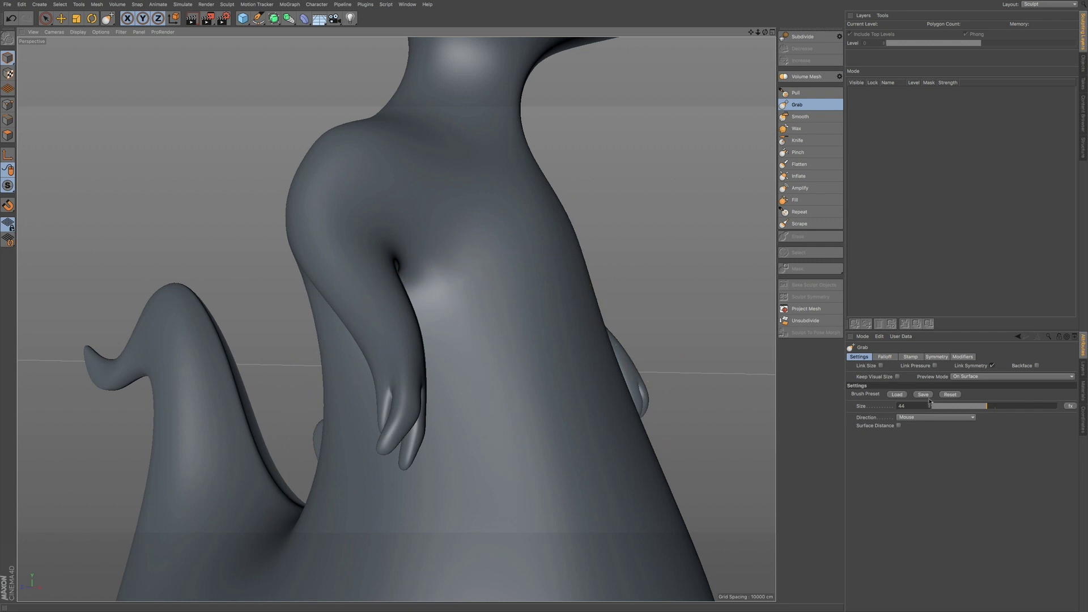
{"action": "left_click_drag", "start_coordinate": [971, 407], "coordinate": [956, 407]}
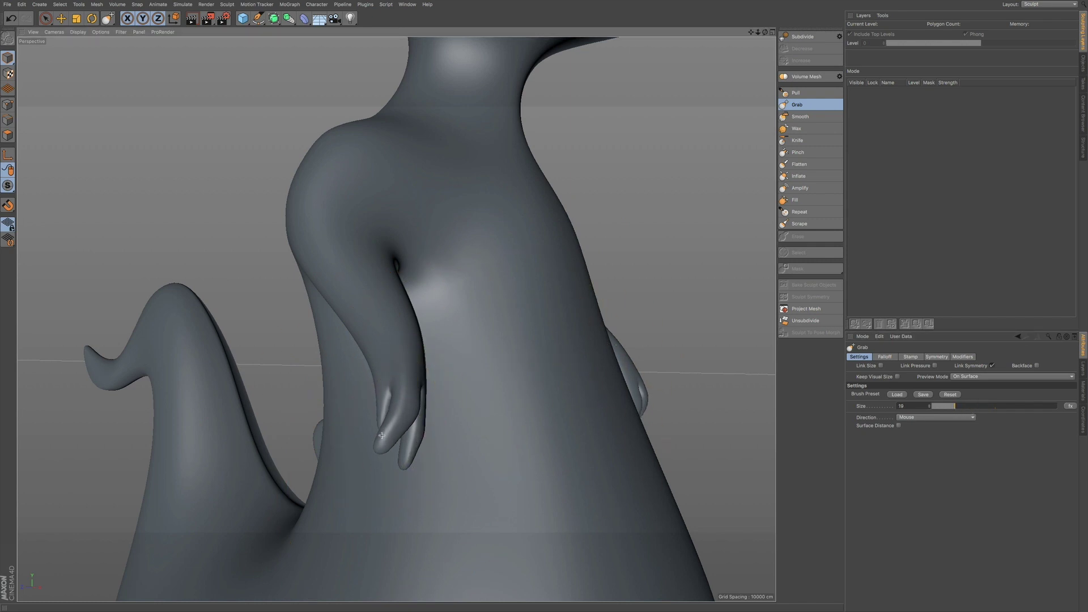
{"action": "left_click_drag", "start_coordinate": [955, 406], "coordinate": [941, 407]}
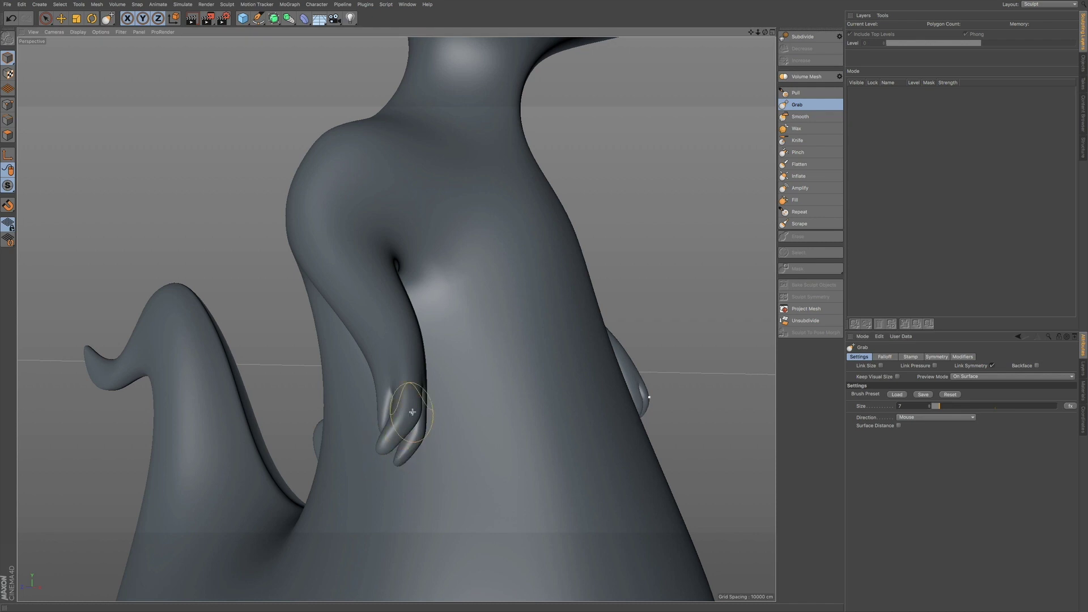
{"action": "mouse_move", "coordinate": [418, 404]}
{"action": "left_mouse_down", "text": "alt"}
{"action": "mouse_move", "coordinate": [345, 439]}
{"action": "mouse_move", "coordinate": [415, 427]}
{"action": "mouse_move", "coordinate": [559, 433]}
{"action": "mouse_move", "coordinate": [433, 413]}
{"action": "left_mouse_up", "text": "alt"}
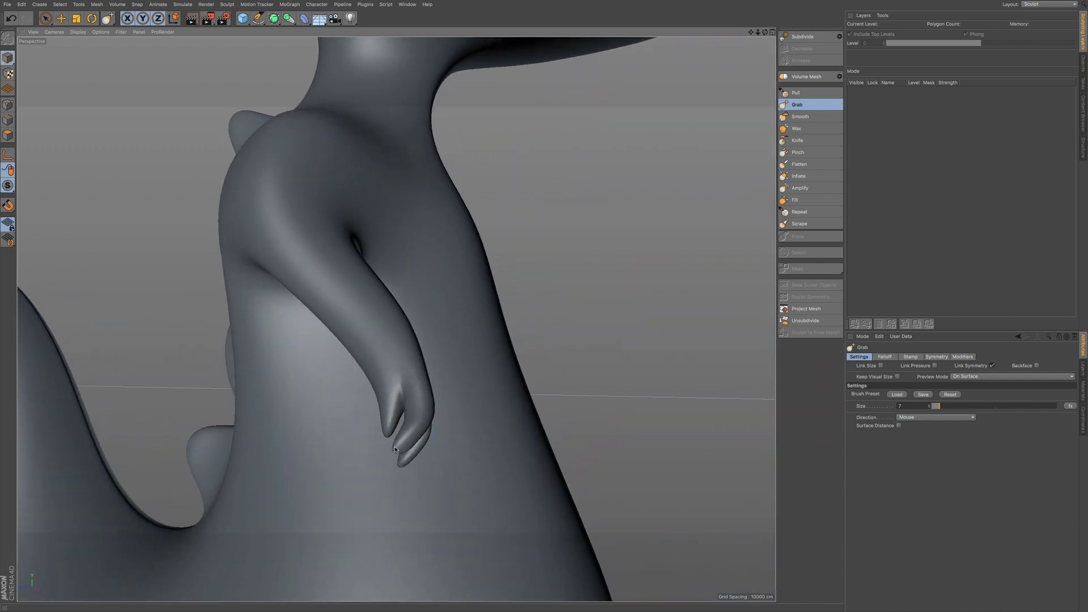
{"action": "left_click_drag", "start_coordinate": [396, 462], "coordinate": [503, 427], "text": "alt"}
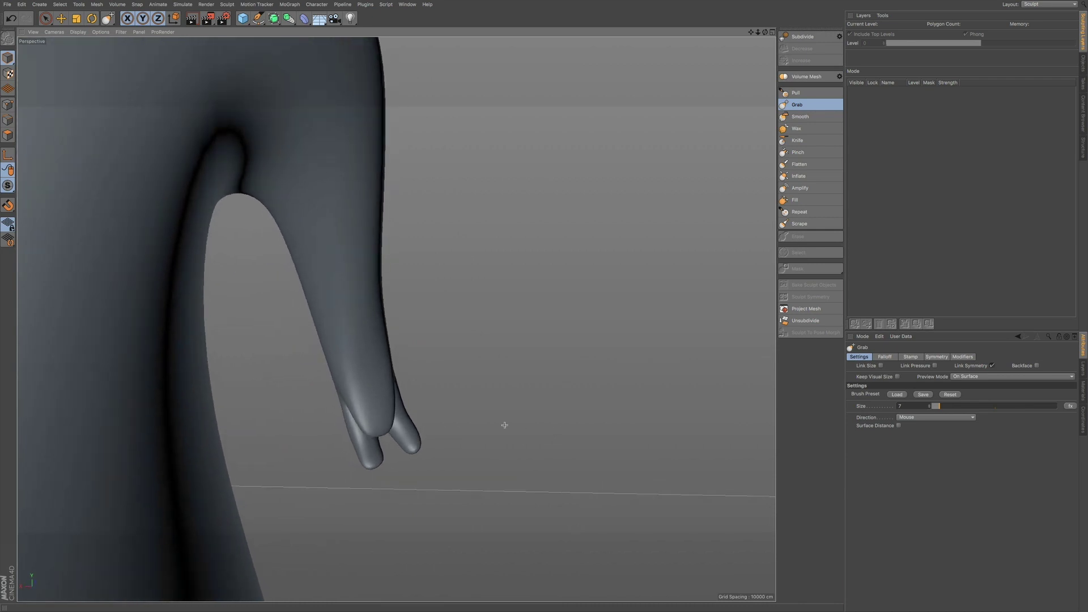
{"action": "left_click_drag", "start_coordinate": [385, 429], "coordinate": [486, 413], "text": "alt"}
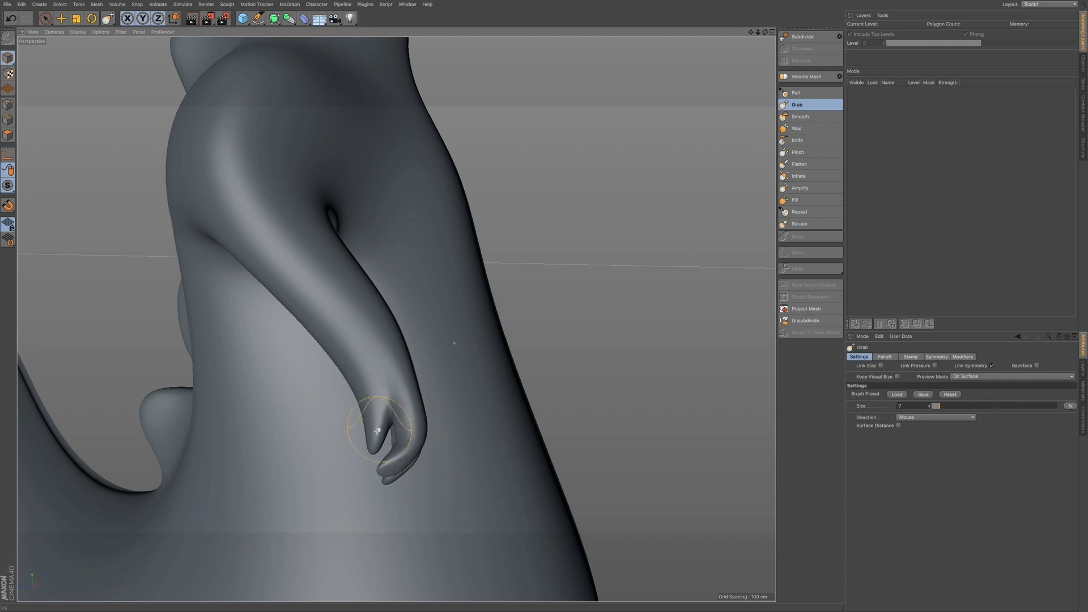
{"action": "mouse_move", "coordinate": [392, 437]}
{"action": "left_mouse_down", "text": "alt"}
{"action": "mouse_move", "coordinate": [496, 406]}
{"action": "mouse_move", "coordinate": [478, 398]}
{"action": "left_mouse_up", "text": "alt"}
{"action": "left_click_drag", "start_coordinate": [413, 418], "coordinate": [498, 388], "text": "alt"}
{"action": "right_click_drag", "start_coordinate": [497, 389], "coordinate": [284, 484], "text": "alt"}
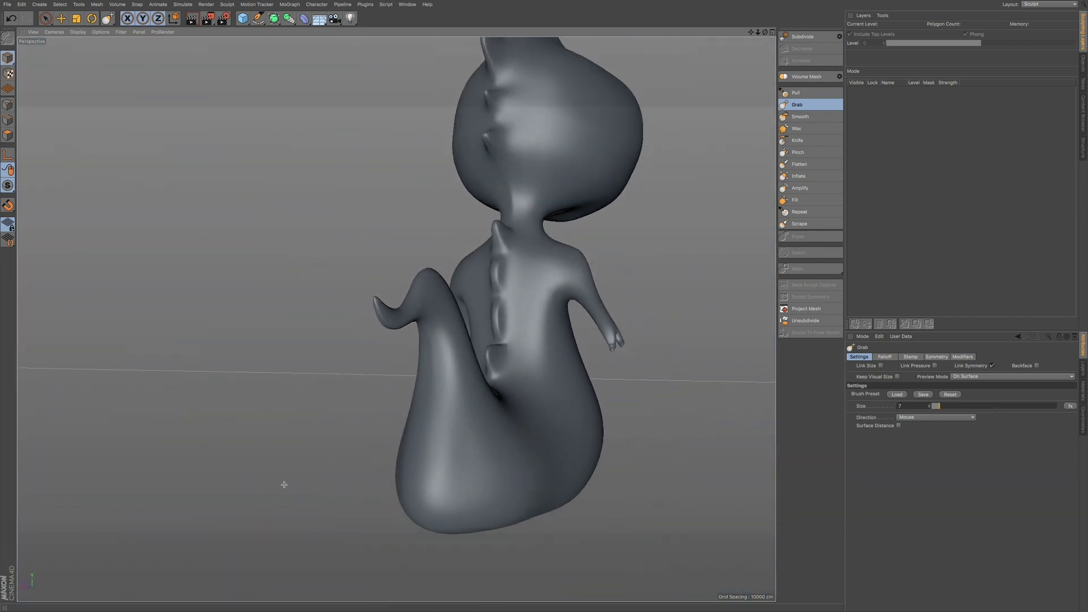
{"action": "mouse_move", "coordinate": [563, 367]}
{"action": "left_mouse_down", "text": "alt"}
{"action": "mouse_move", "coordinate": [468, 390]}
{"action": "mouse_move", "coordinate": [494, 384]}
{"action": "left_mouse_up", "text": "alt"}
{"action": "right_click_drag", "start_coordinate": [613, 343], "coordinate": [802, 334], "text": "alt"}
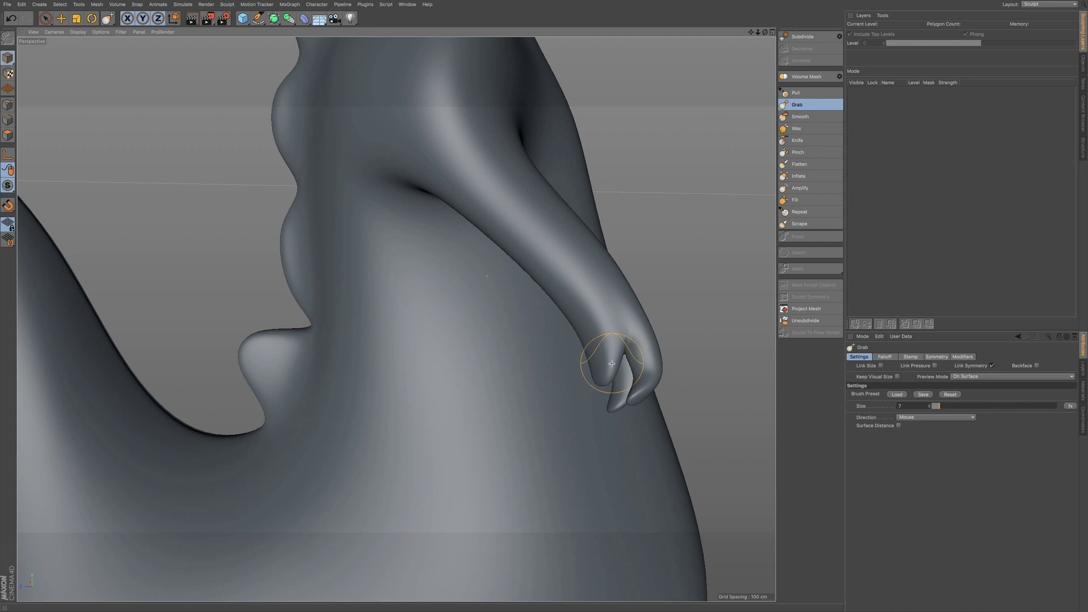
{"action": "right_click_drag", "start_coordinate": [619, 352], "coordinate": [652, 350], "text": "alt"}
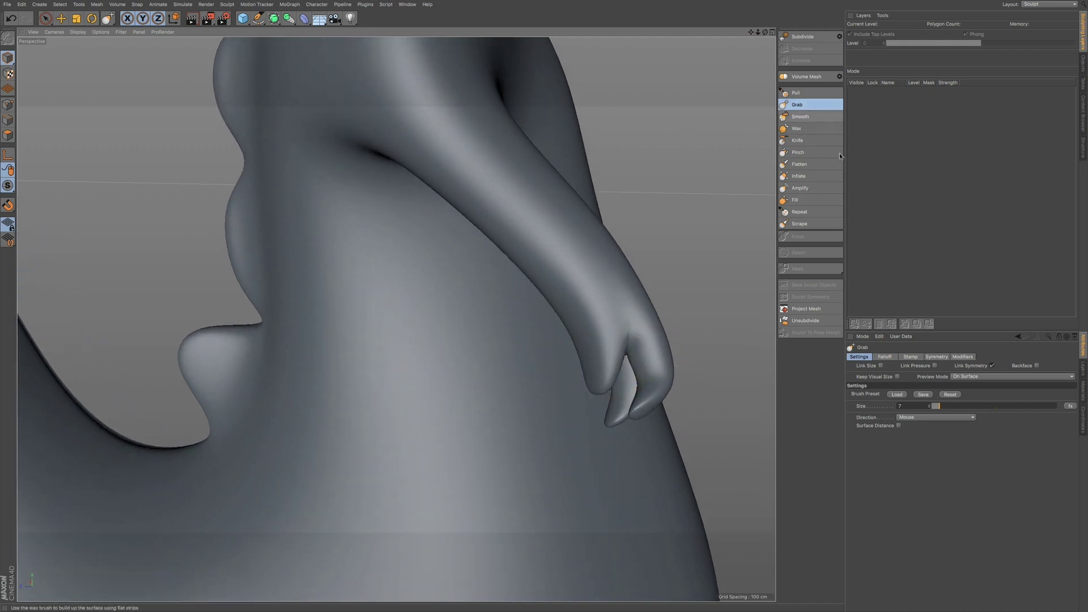
Step: Set the Grab brush size to 8, refine the spacing and shape of the thumb and fingers, and check the whole character
{"action": "left_click", "coordinate": [939, 406]}
{"action": "left_click_drag", "start_coordinate": [603, 361], "coordinate": [590, 361], "text": "alt"}
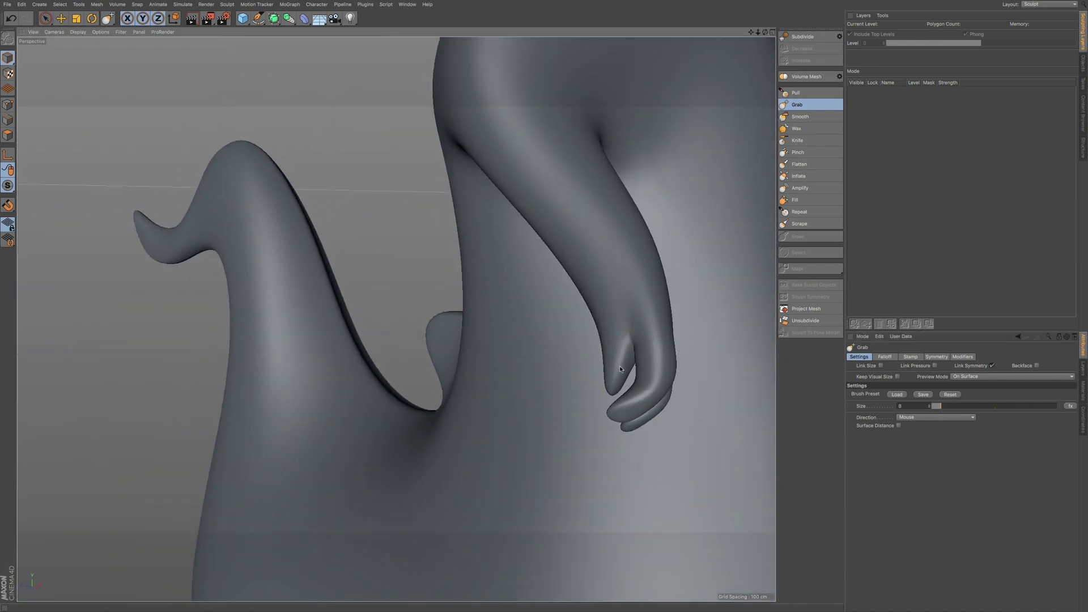
{"action": "mouse_move", "coordinate": [604, 375]}
{"action": "left_mouse_down", "text": "alt"}
{"action": "mouse_move", "coordinate": [612, 365]}
{"action": "mouse_move", "coordinate": [613, 379]}
{"action": "left_mouse_up", "text": "alt"}
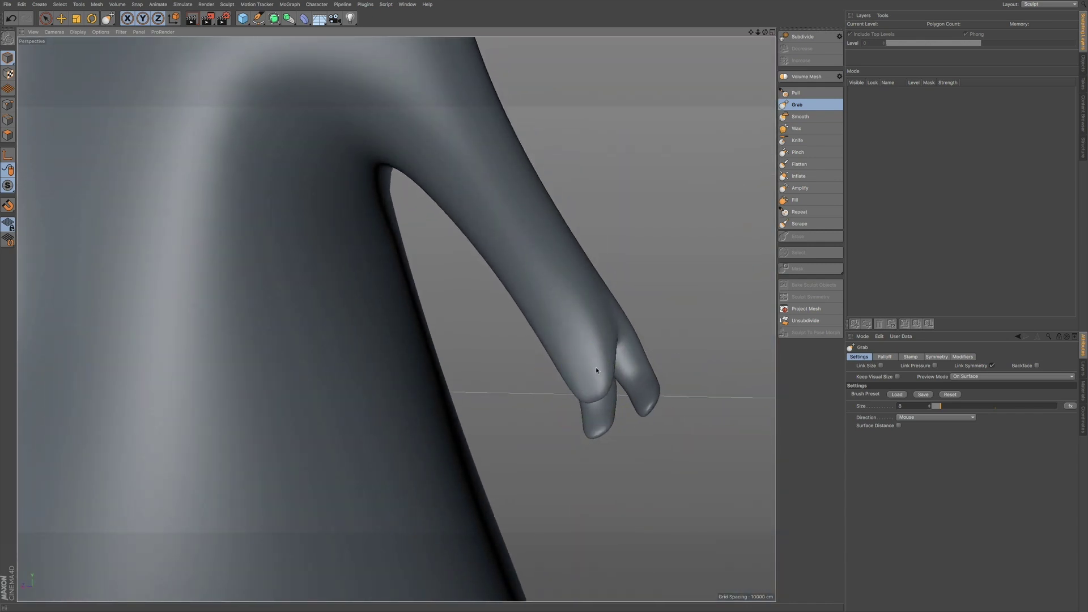
{"action": "mouse_move", "coordinate": [604, 370]}
{"action": "left_mouse_down", "text": "alt"}
{"action": "mouse_move", "coordinate": [624, 377]}
{"action": "mouse_move", "coordinate": [627, 358]}
{"action": "left_mouse_up", "text": "alt"}
{"action": "right_click_drag", "start_coordinate": [627, 358], "coordinate": [512, 405], "text": "alt"}
{"action": "left_click_drag", "start_coordinate": [606, 318], "coordinate": [527, 349], "text": "alt"}
{"action": "left_click_drag", "start_coordinate": [672, 296], "coordinate": [545, 317], "text": "alt"}
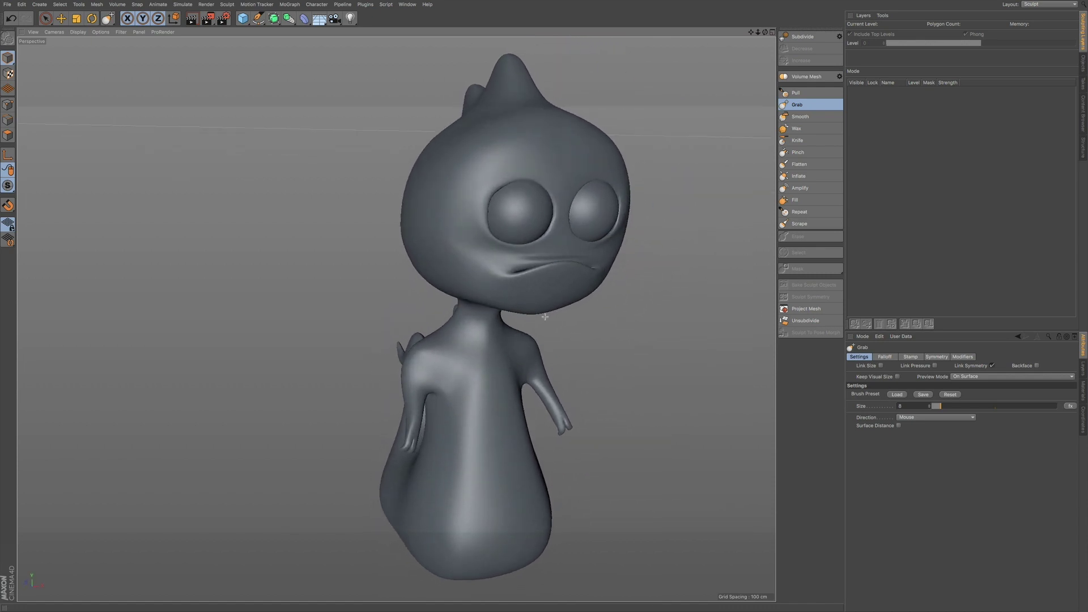
{"action": "left_click_drag", "start_coordinate": [585, 258], "coordinate": [580, 271], "text": "alt"}
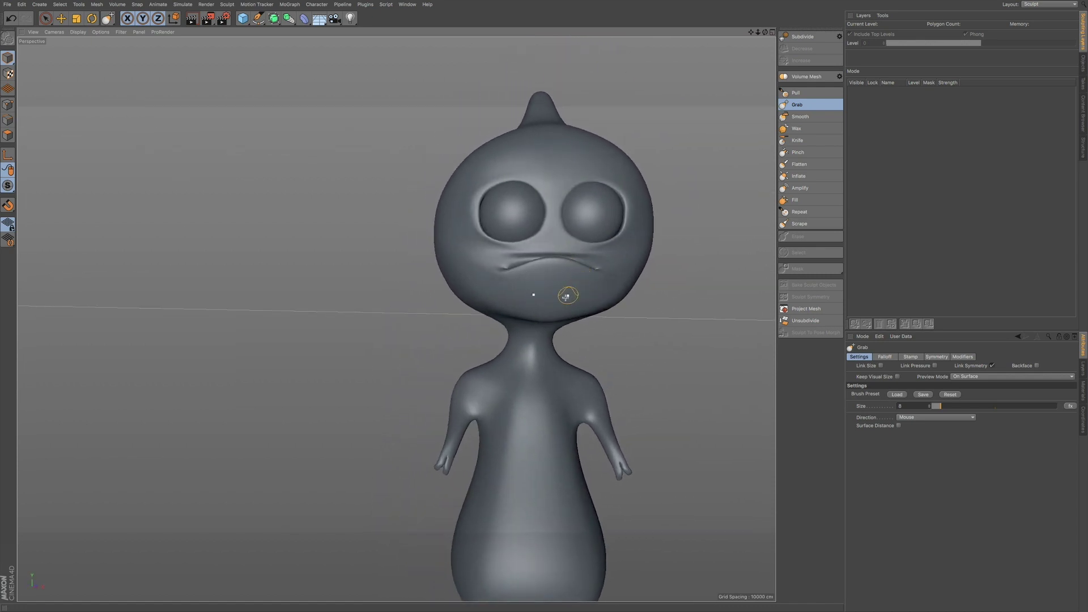
{"action": "mouse_move", "coordinate": [554, 262]}
{"action": "left_mouse_down", "text": "alt"}
{"action": "mouse_move", "coordinate": [595, 270]}
{"action": "mouse_move", "coordinate": [547, 272]}
{"action": "mouse_move", "coordinate": [552, 280]}
{"action": "left_mouse_up", "text": "alt"}
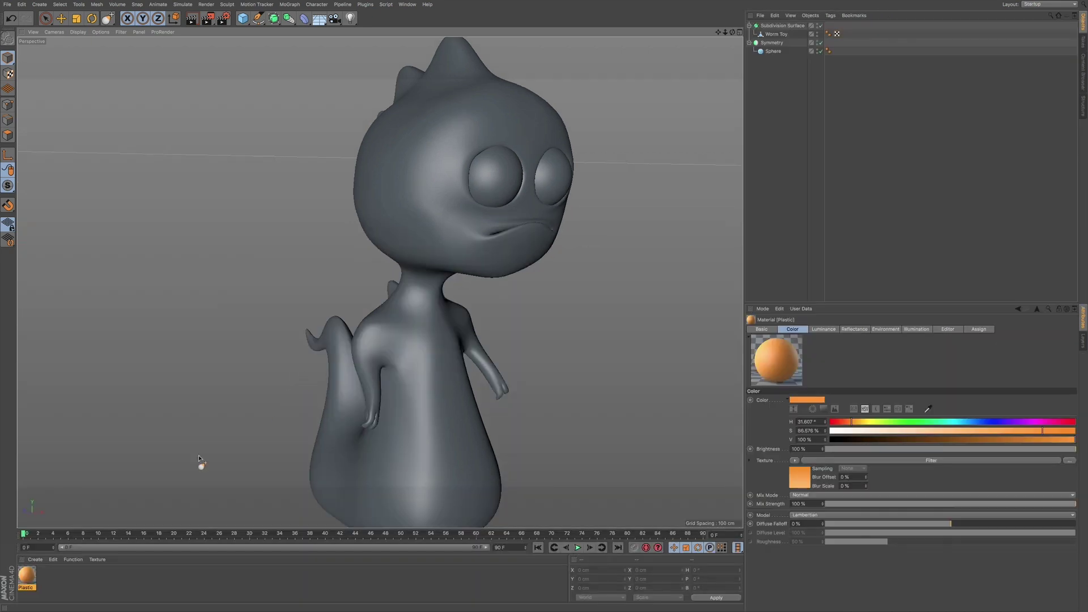
Step: Open the Plastic material and inspect the Fresnel gradient inside its color channel's Filter shader
{"action": "double_click", "coordinate": [27, 580]}
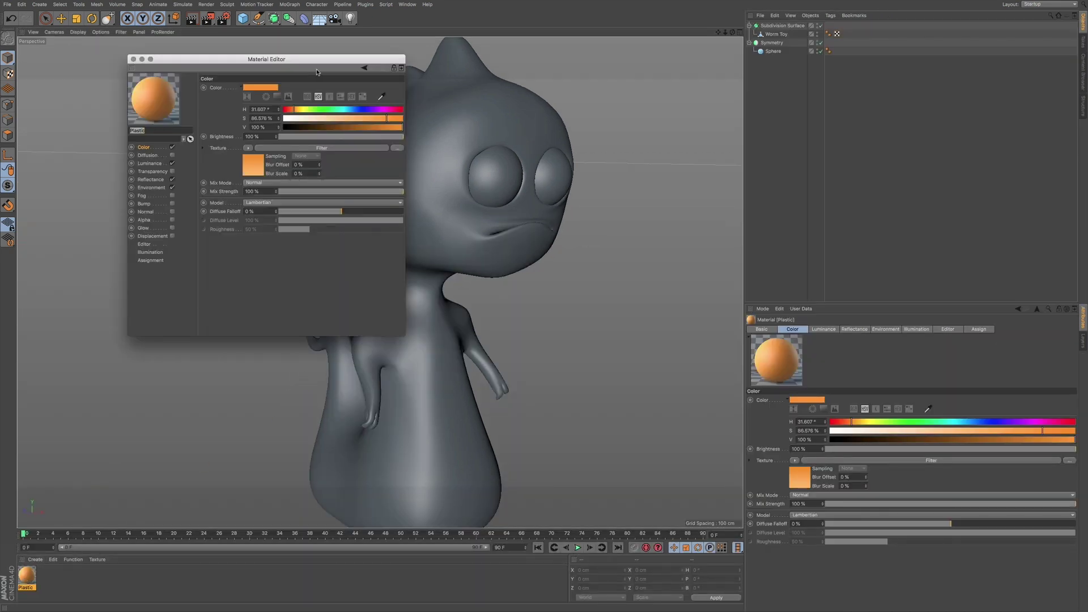
{"action": "left_click_drag", "start_coordinate": [316, 72], "coordinate": [830, 193]}
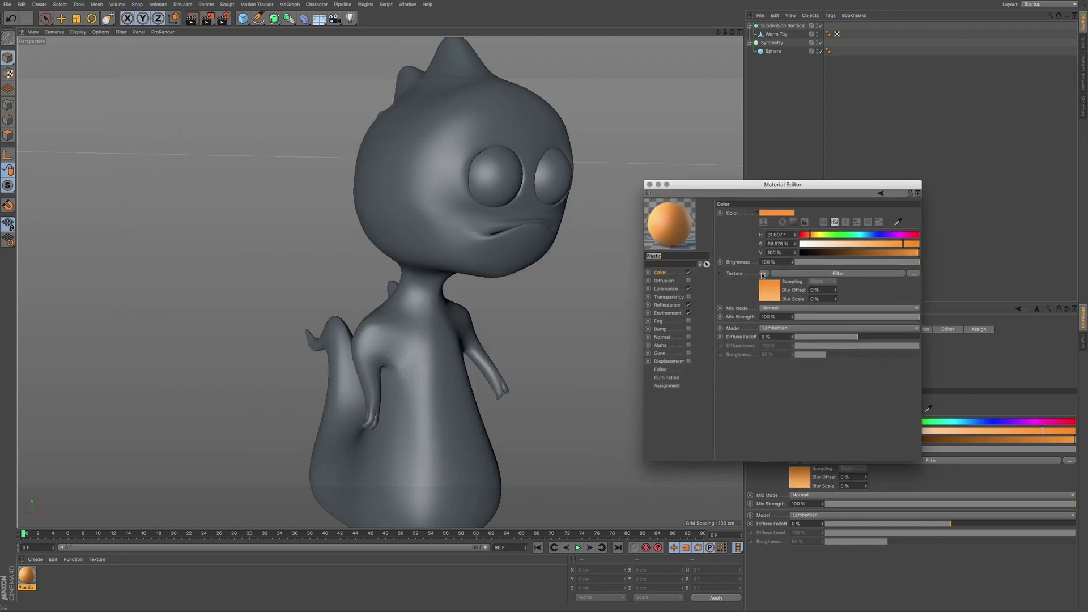
{"action": "left_click", "coordinate": [772, 295]}
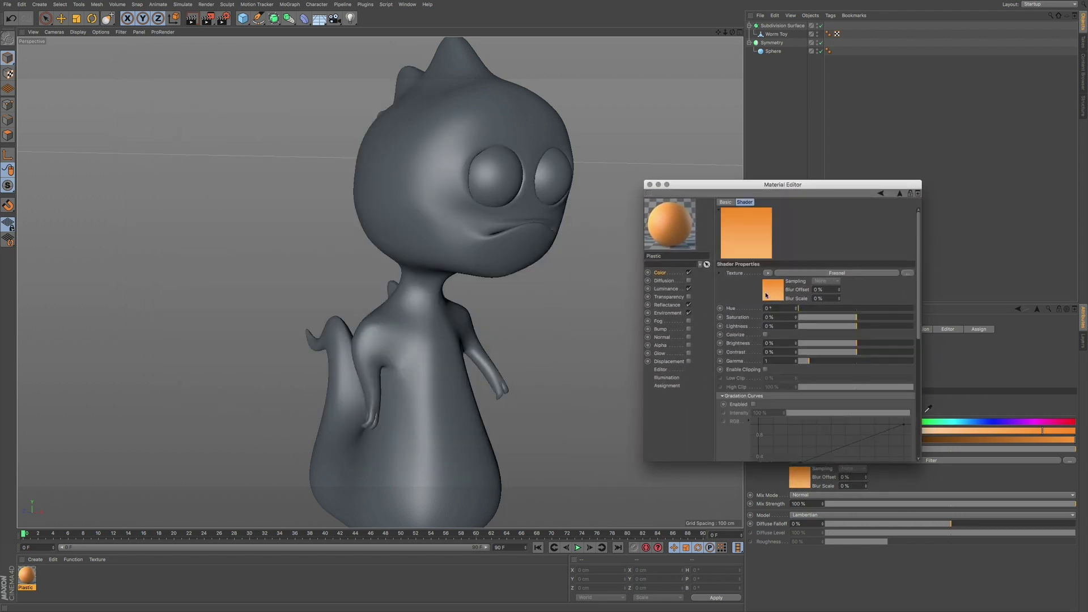
{"action": "left_click", "coordinate": [773, 295]}
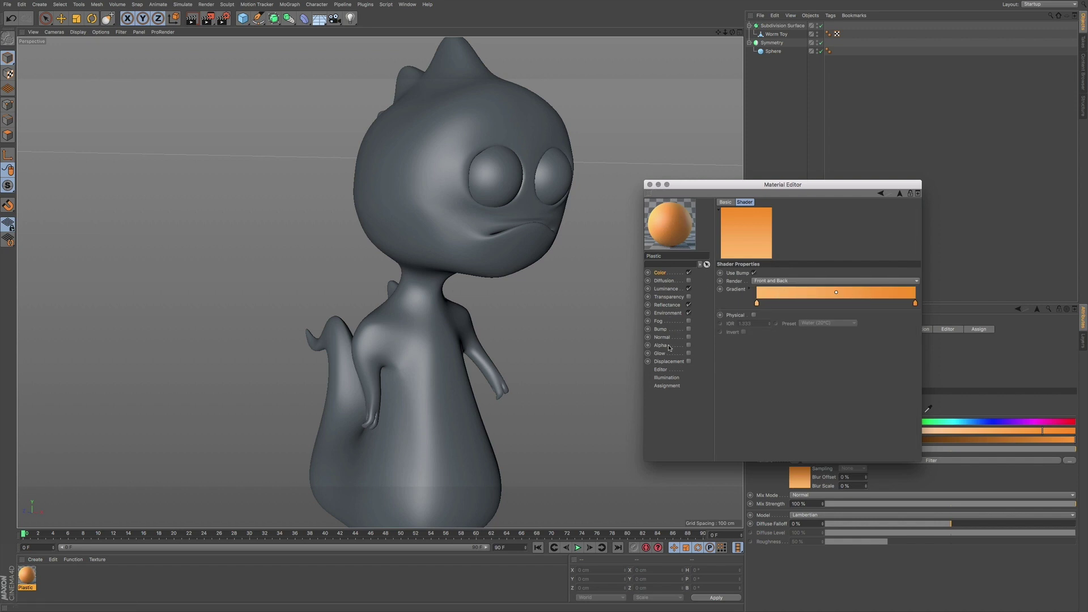
Step: Enable the Plastic material's Bump channel and add a Noise shader of type Naki to its Layer texture
{"action": "left_click", "coordinate": [688, 329]}
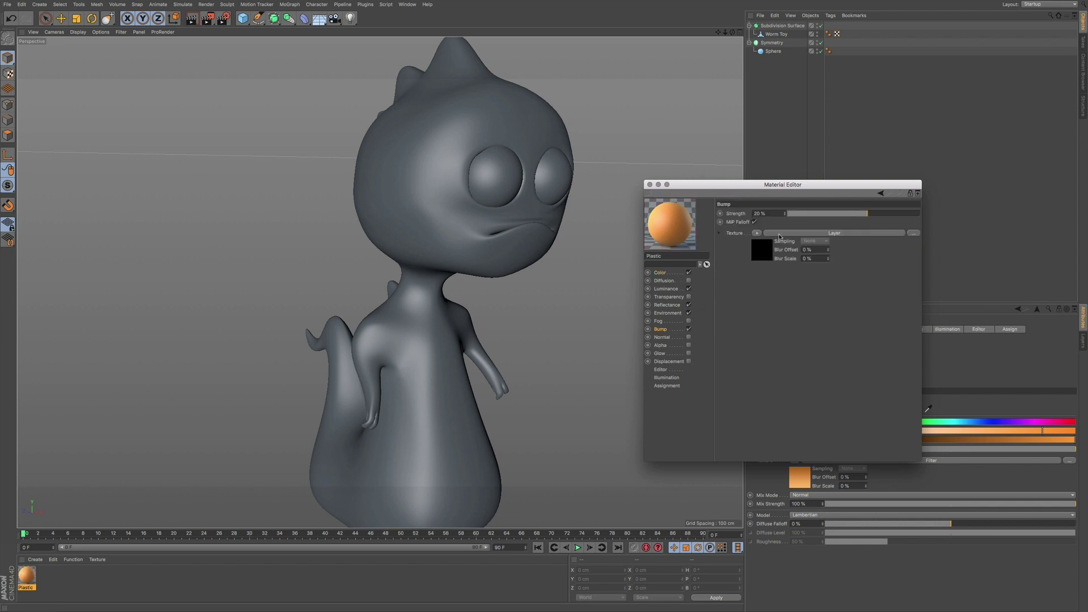
{"action": "left_click", "coordinate": [777, 232]}
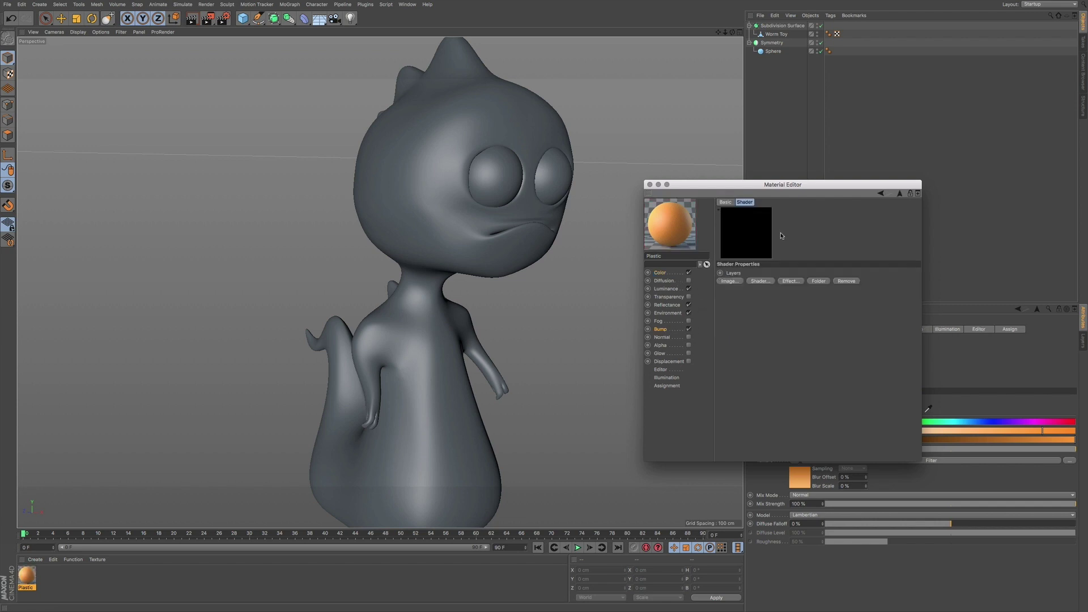
{"action": "left_click", "coordinate": [762, 281]}
{"action": "left_click", "coordinate": [790, 330]}
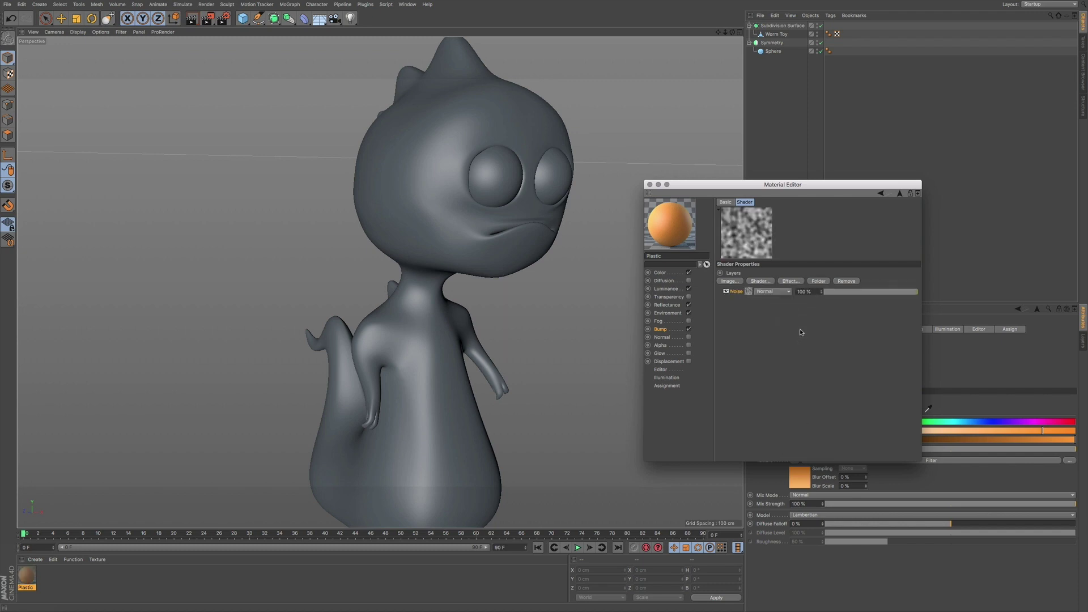
{"action": "left_click", "coordinate": [769, 293]}
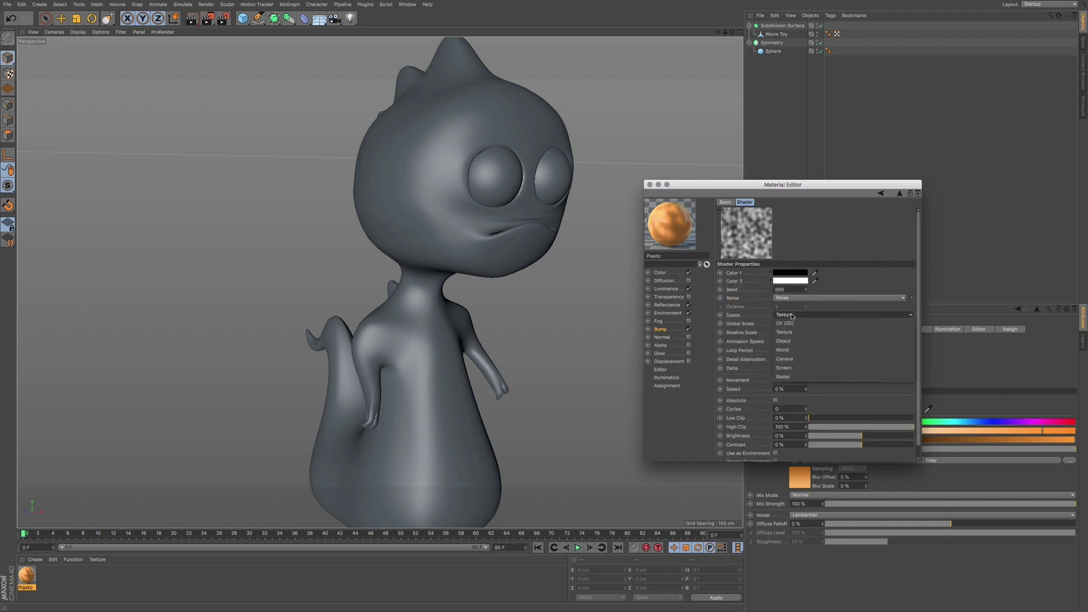
{"action": "left_click", "coordinate": [807, 299]}
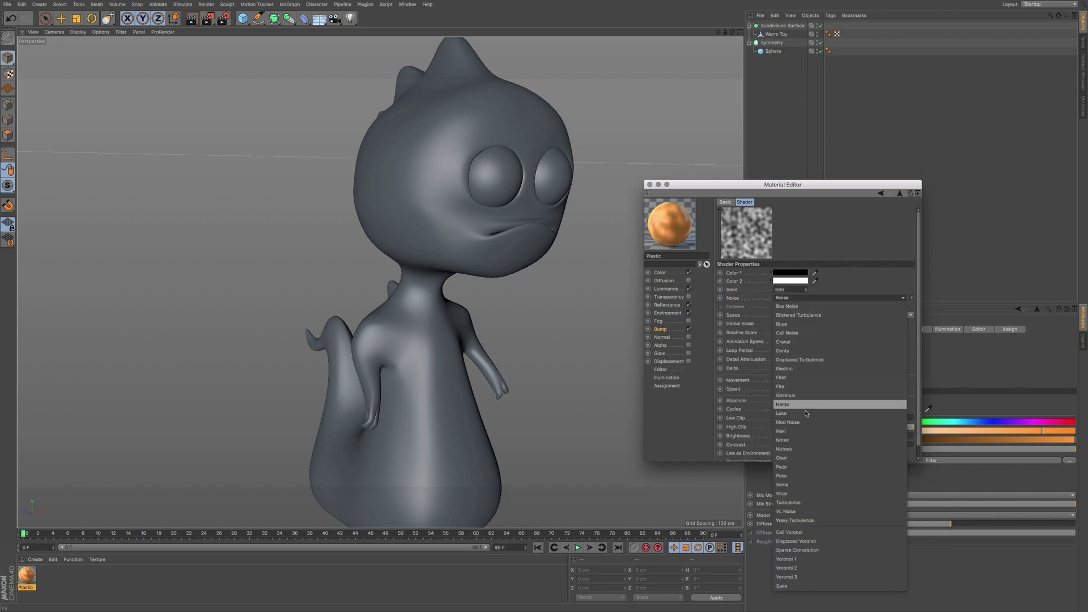
{"action": "left_click", "coordinate": [808, 432]}
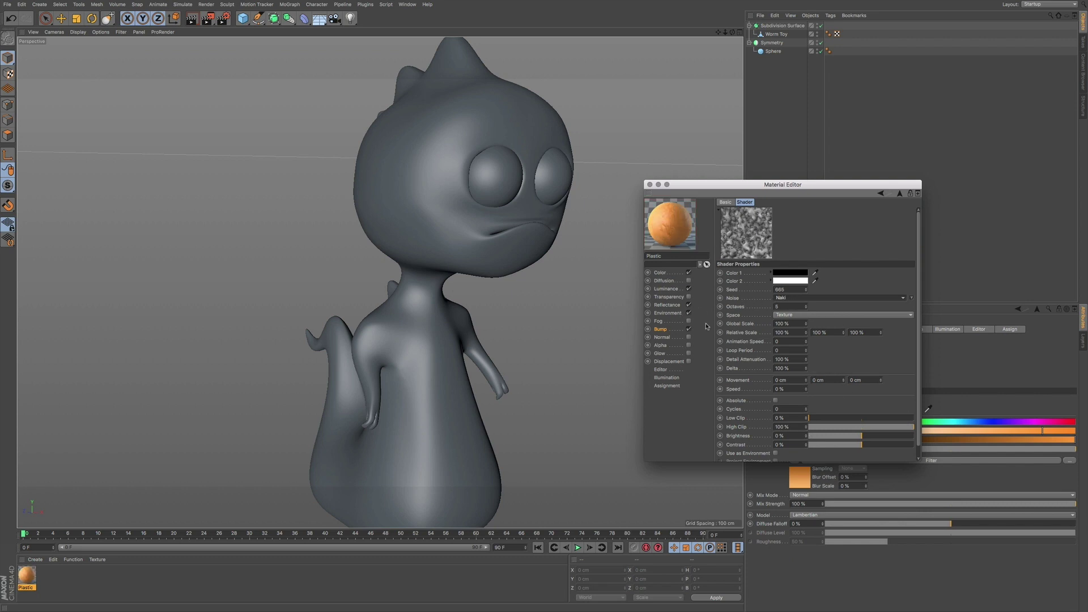
Step: Apply the Plastic material to the Worm Toy object and render the view to preview the bump
{"action": "left_click", "coordinate": [28, 578]}
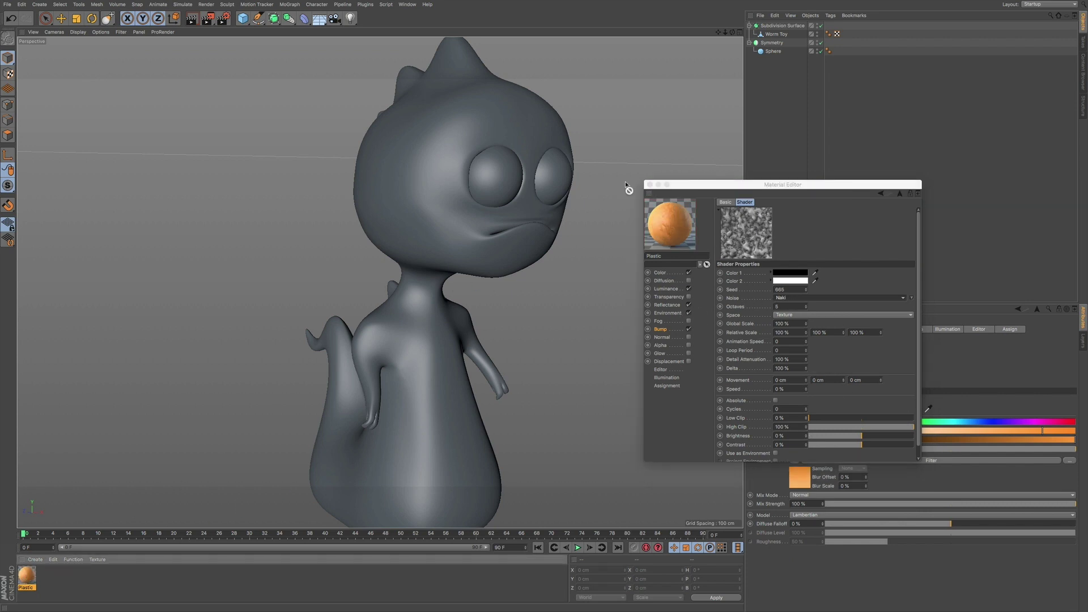
{"action": "left_click_drag", "start_coordinate": [775, 35], "coordinate": [776, 35]}
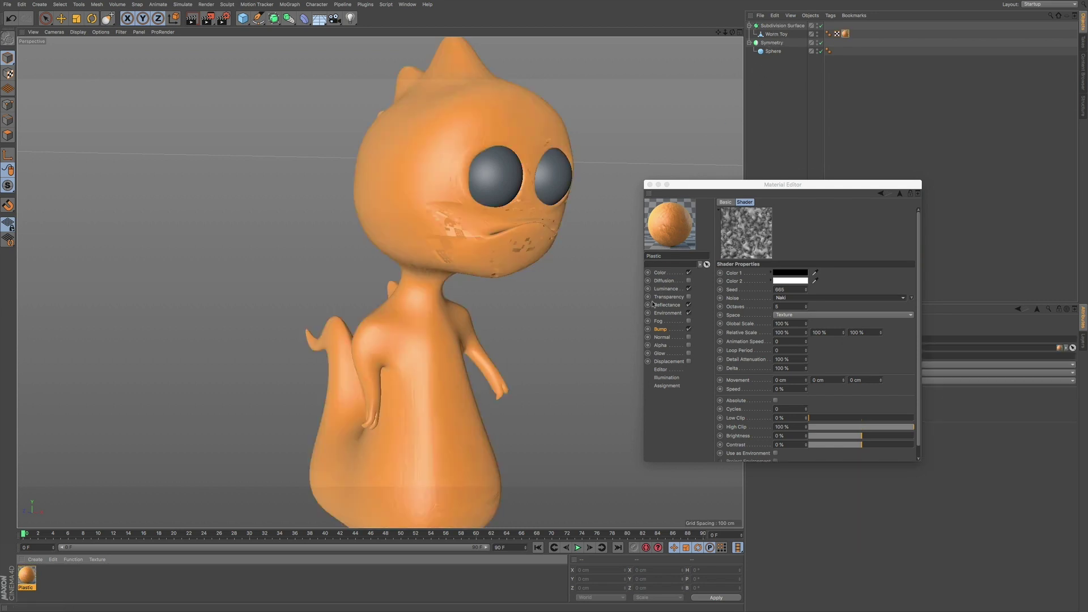
{"action": "left_click_drag", "start_coordinate": [869, 185], "coordinate": [849, 133]}
{"action": "left_click", "coordinate": [878, 144]}
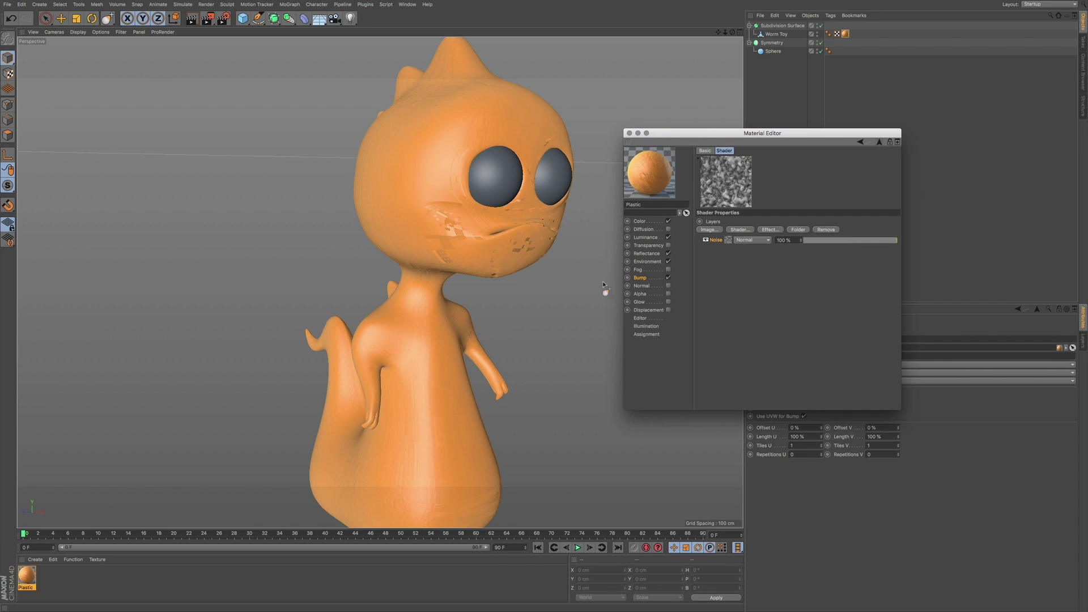
{"action": "left_click", "coordinate": [585, 285]}
{"action": "key", "text": "ctrl+r"}
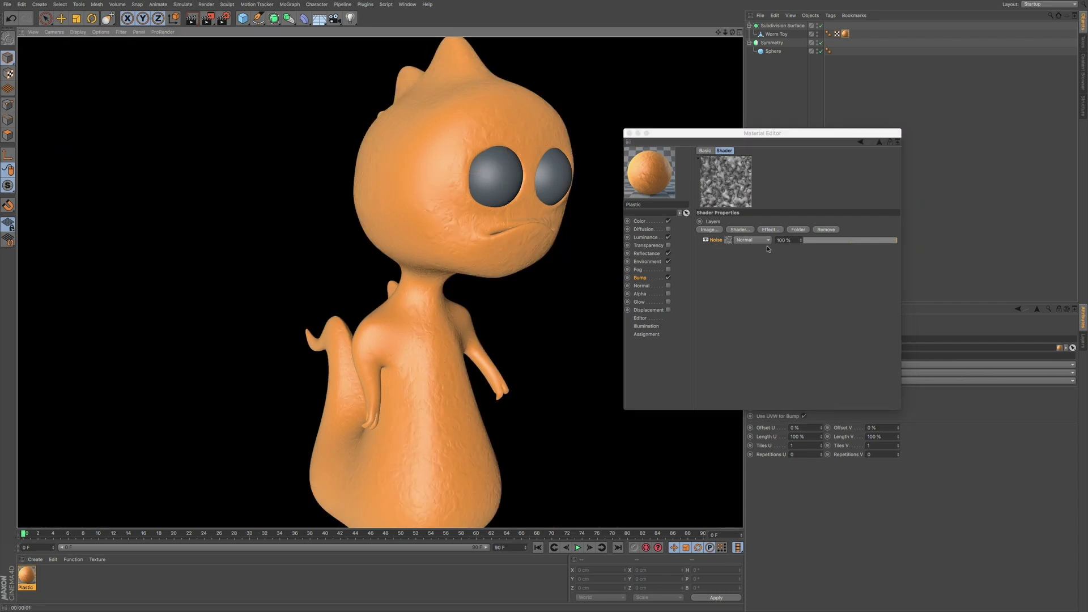
Step: Lower the Noise layer's opacity in the Plastic bump, trying 32 % and 22 % before a slightly higher value, render-testing each setting
{"action": "left_click_drag", "start_coordinate": [873, 242], "coordinate": [835, 245]}
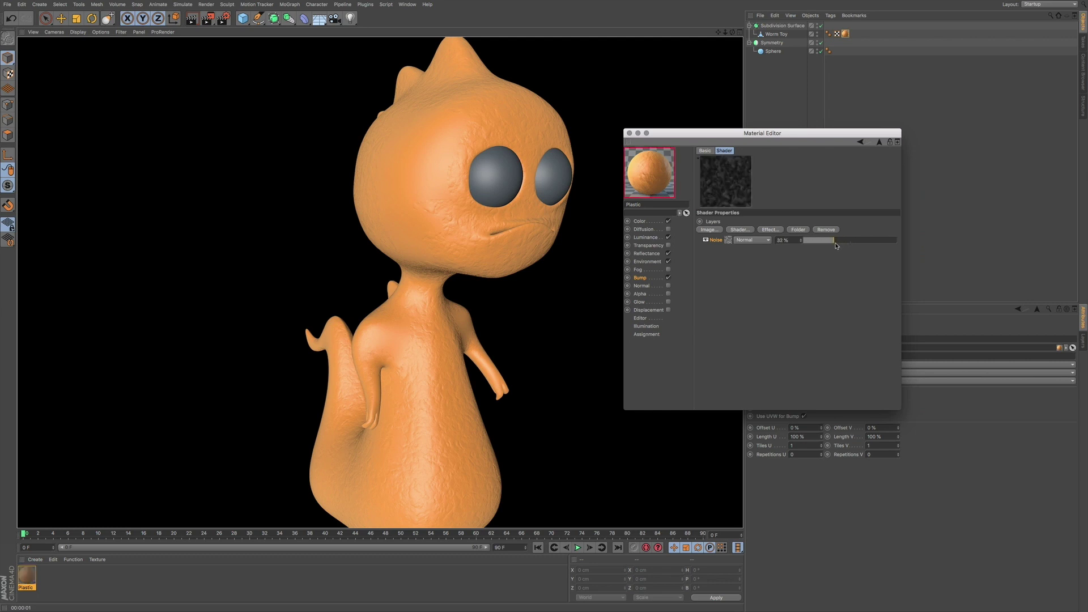
{"action": "left_click", "coordinate": [426, 393]}
{"action": "key", "text": "ctrl+r"}
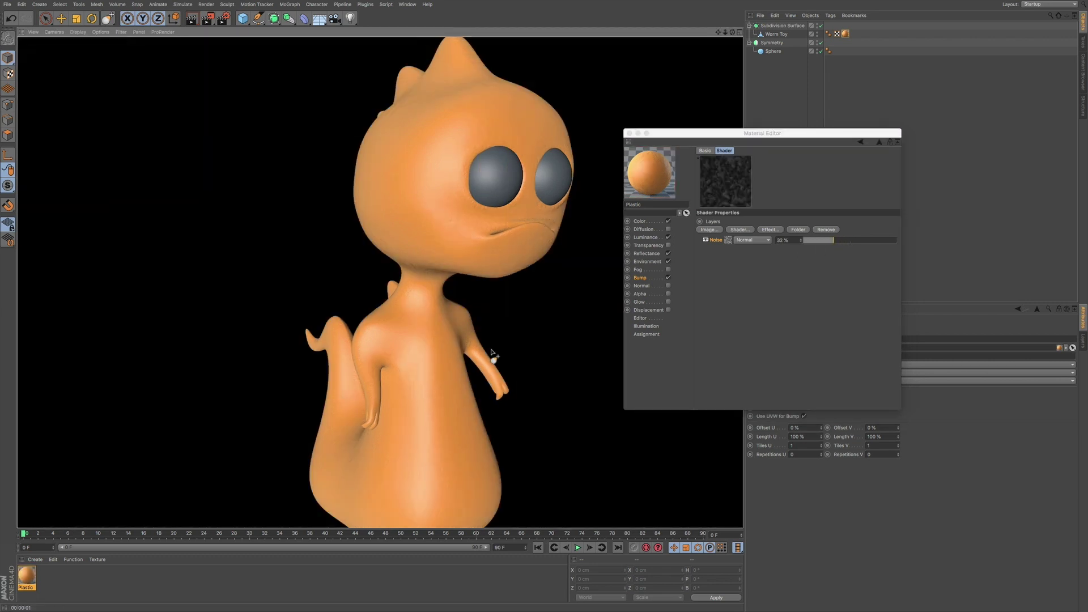
{"action": "left_click_drag", "start_coordinate": [825, 238], "coordinate": [823, 240]}
{"action": "left_click", "coordinate": [413, 403]}
{"action": "key", "text": "ctrl+r"}
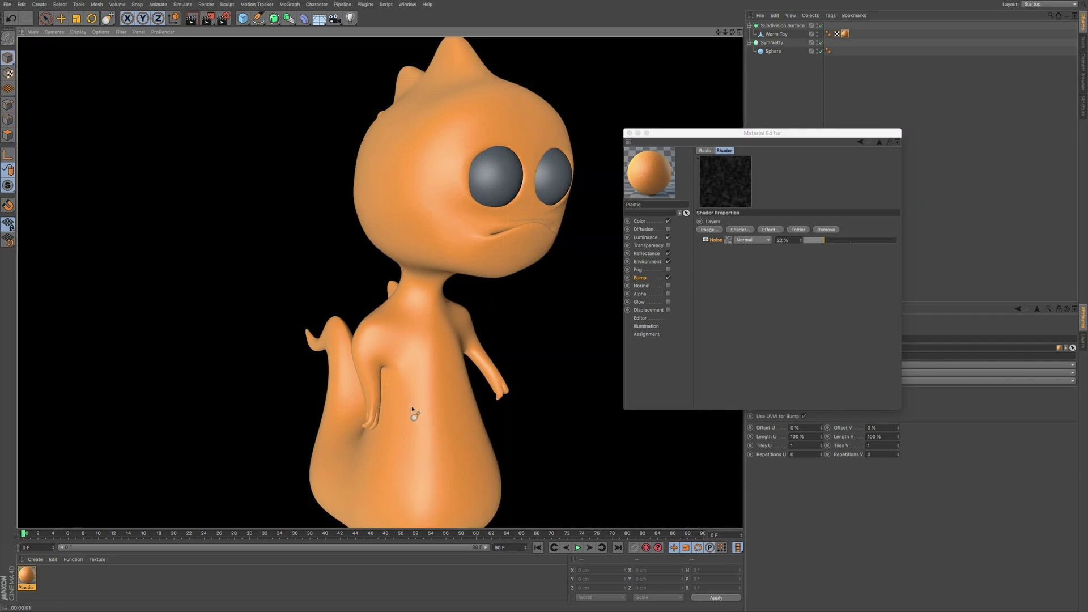
{"action": "left_click_drag", "start_coordinate": [824, 241], "coordinate": [829, 242]}
{"action": "left_click", "coordinate": [461, 388]}
{"action": "left_click", "coordinate": [442, 403]}
{"action": "key", "text": "ctrl+r"}
{"action": "left_click", "coordinate": [628, 133]}
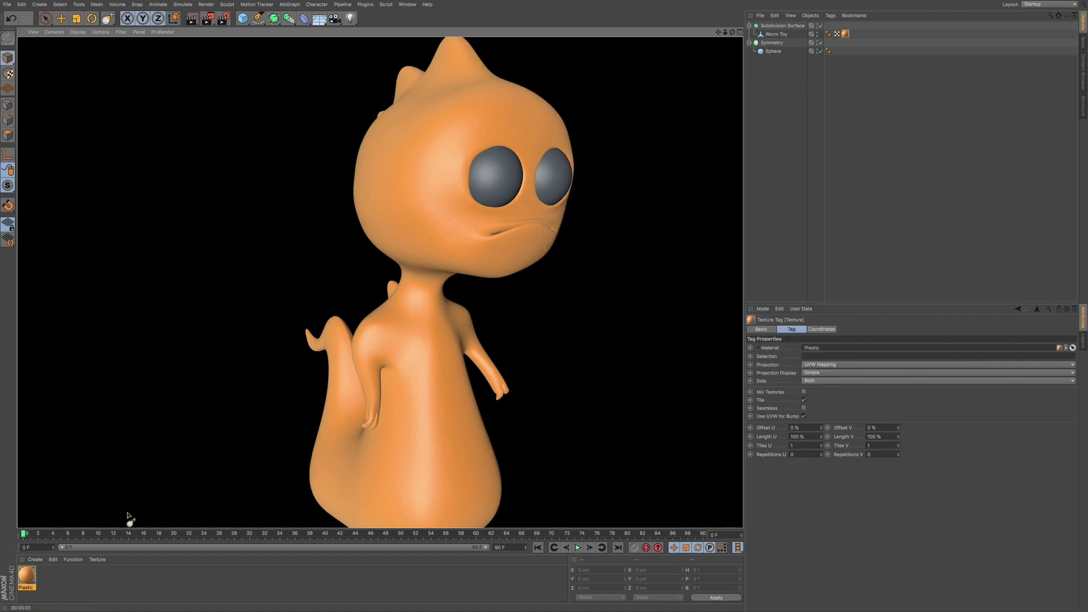
Step: Create a new material for the eye whites and set its color to warm white with H 36°, S 3 % and V 100 %
{"action": "double_click", "coordinate": [62, 579]}
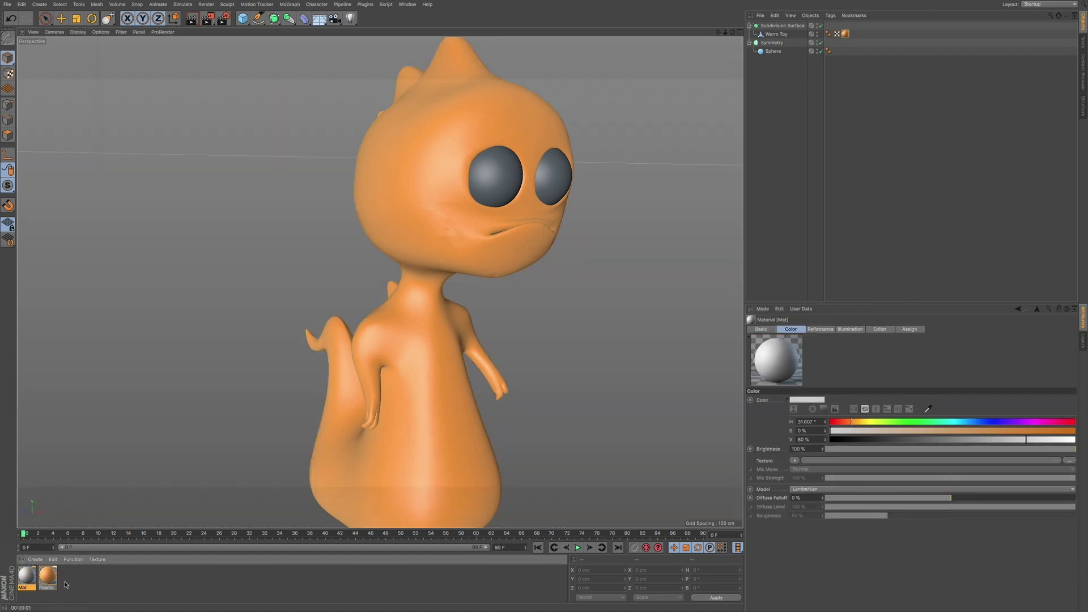
{"action": "double_click", "coordinate": [28, 577]}
{"action": "left_click", "coordinate": [143, 148]}
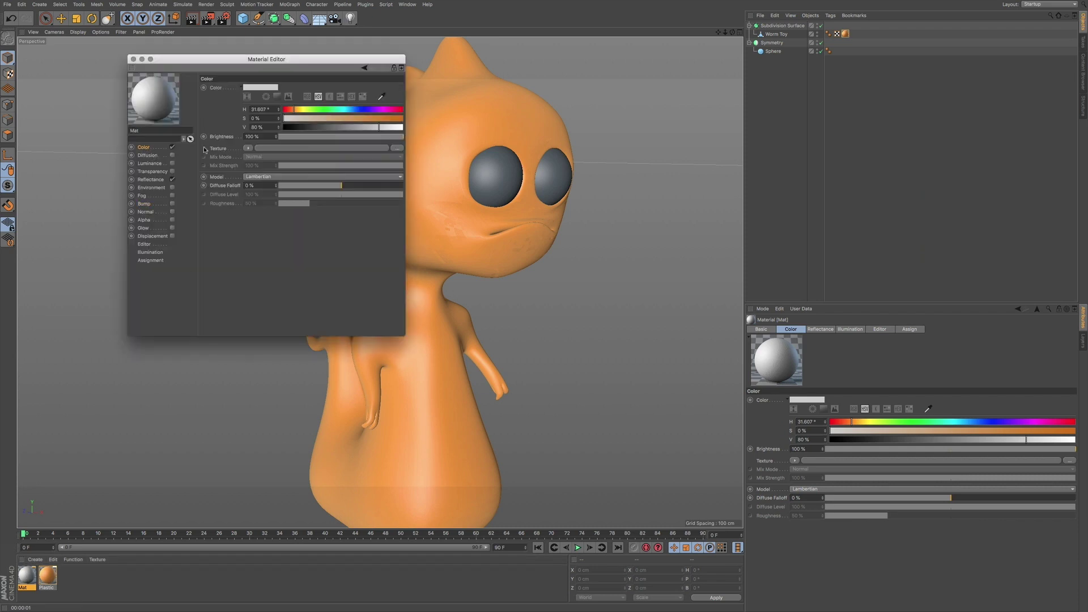
{"action": "left_click", "coordinate": [267, 89]}
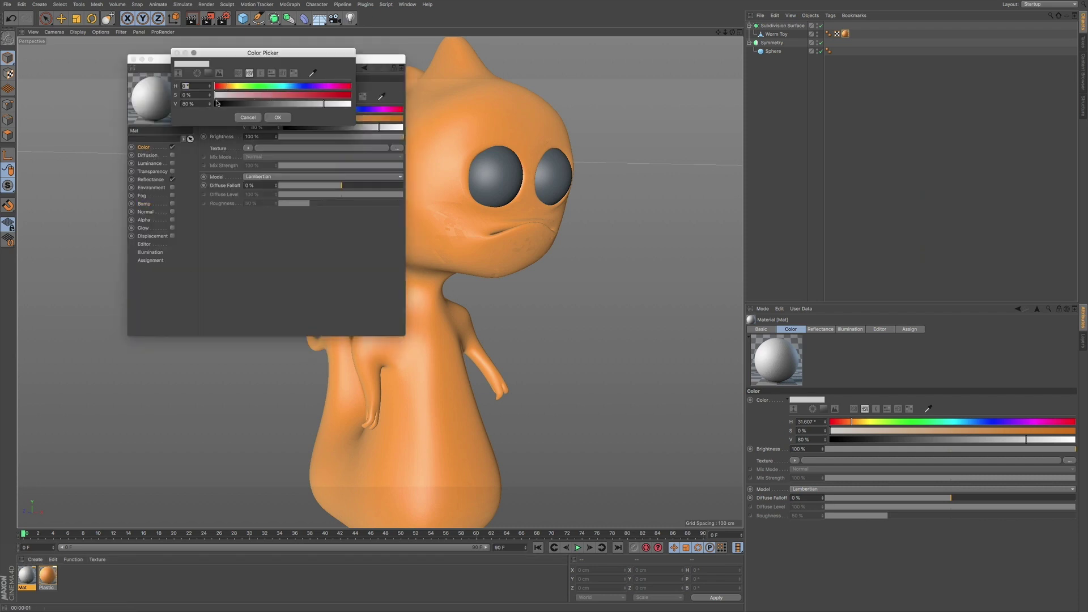
{"action": "left_click_drag", "start_coordinate": [323, 107], "coordinate": [351, 107]}
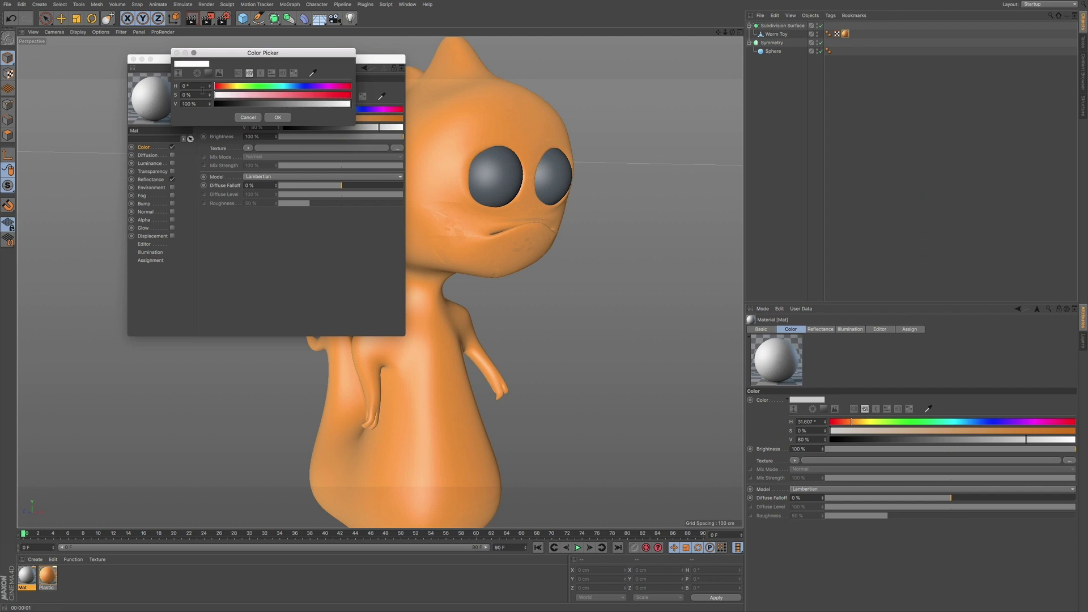
{"action": "left_click_drag", "start_coordinate": [213, 91], "coordinate": [234, 88]}
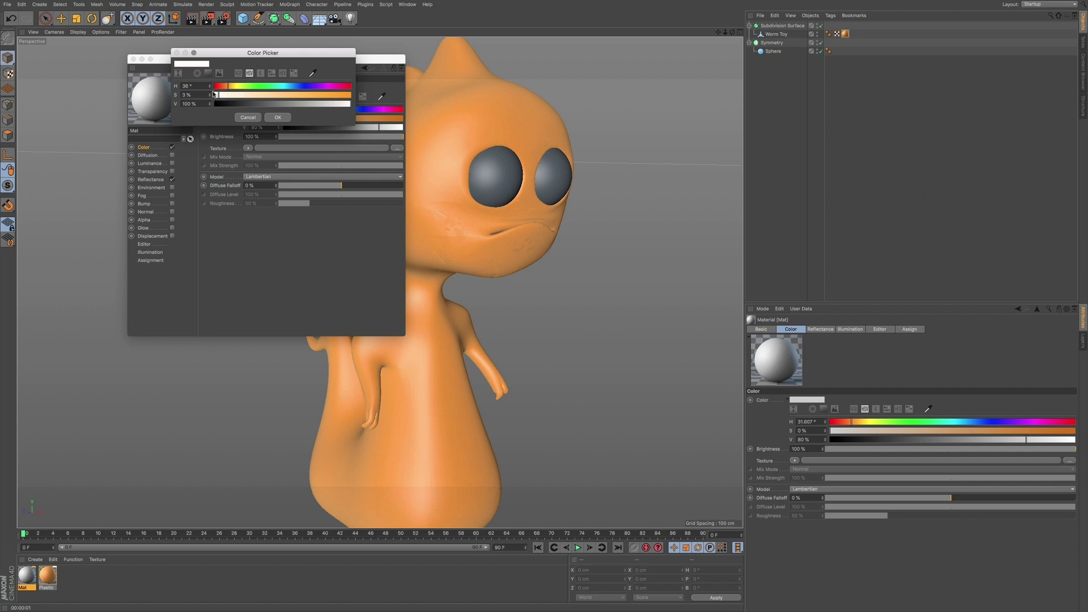
{"action": "left_click", "coordinate": [276, 118]}
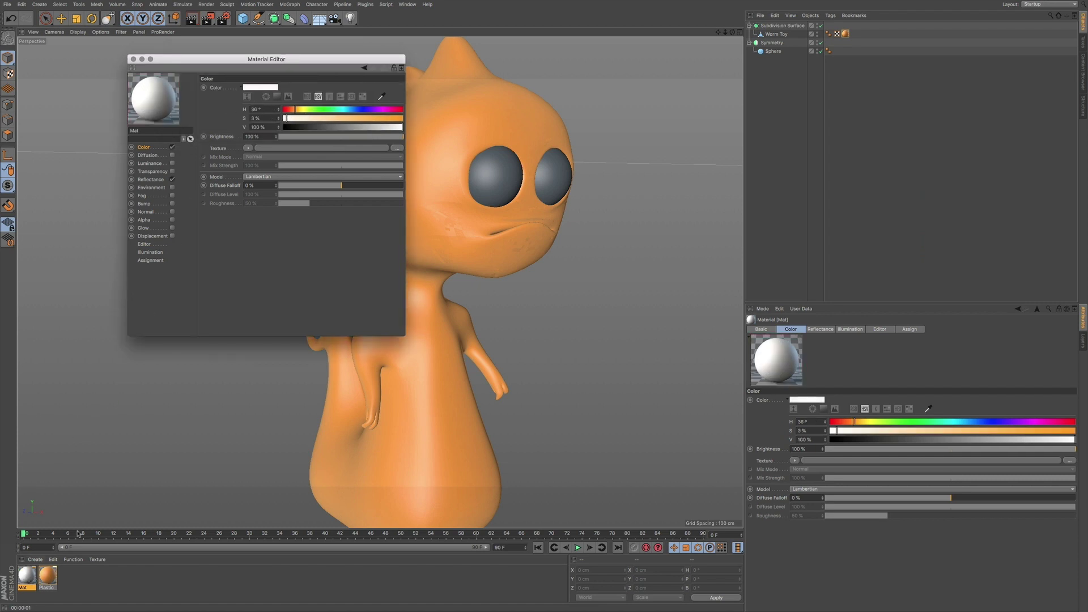
{"action": "left_click", "coordinate": [135, 59]}
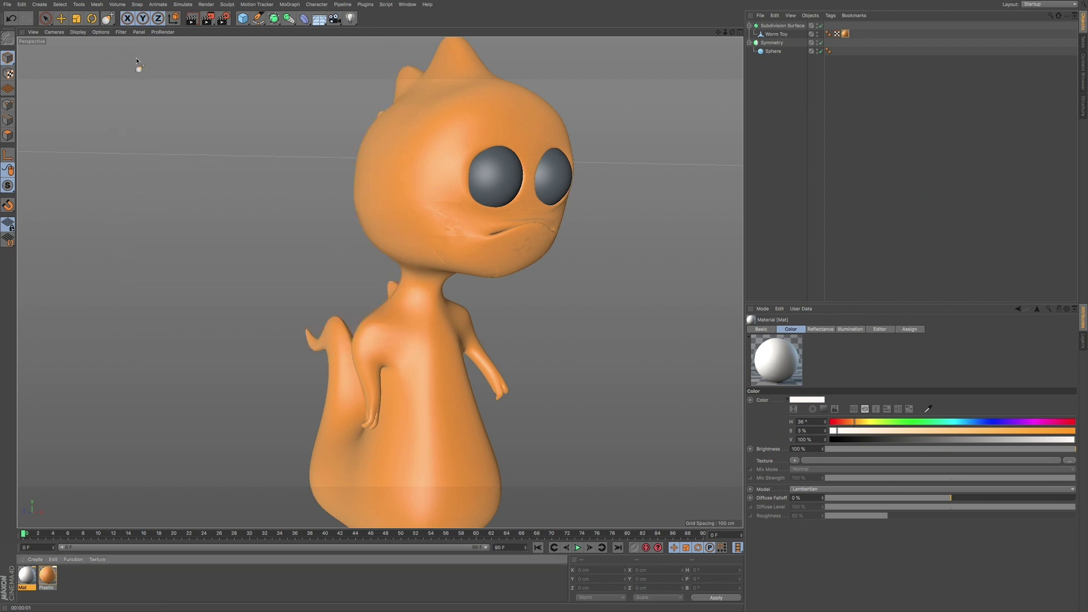
Step: Show the mesh lines on the shaded model and convert the eye Sphere under Symmetry into an editable polygon object
{"action": "left_click", "coordinate": [774, 52]}
{"action": "left_click_drag", "start_coordinate": [517, 180], "coordinate": [546, 165], "text": "alt"}
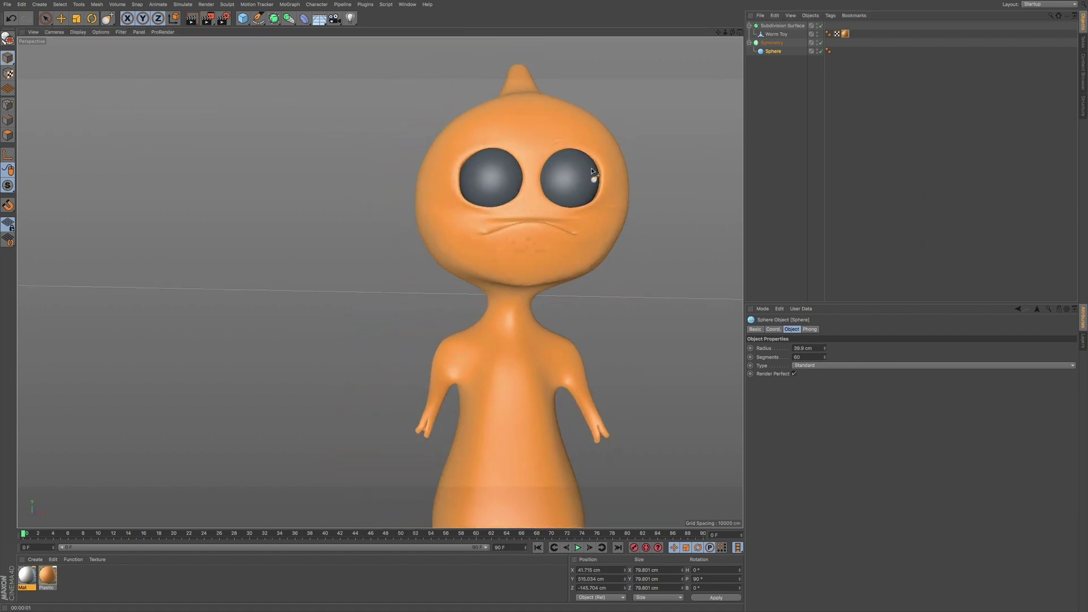
{"action": "key", "text": "n"}
{"action": "key", "text": "b"}
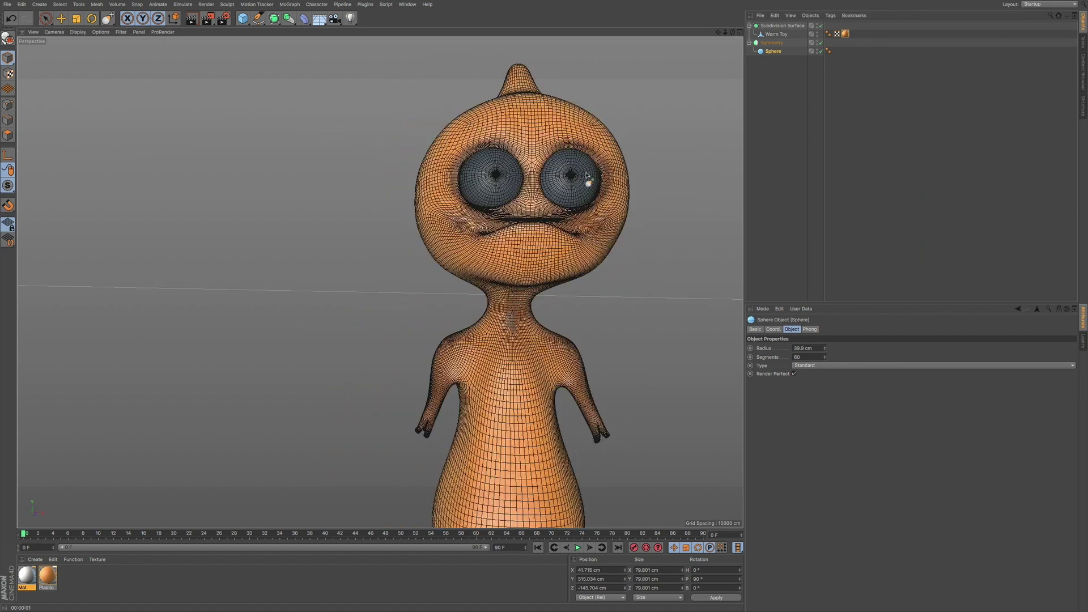
{"action": "scroll", "coordinate": [580, 173], "scroll_direction": "up", "scroll_amount": 3}
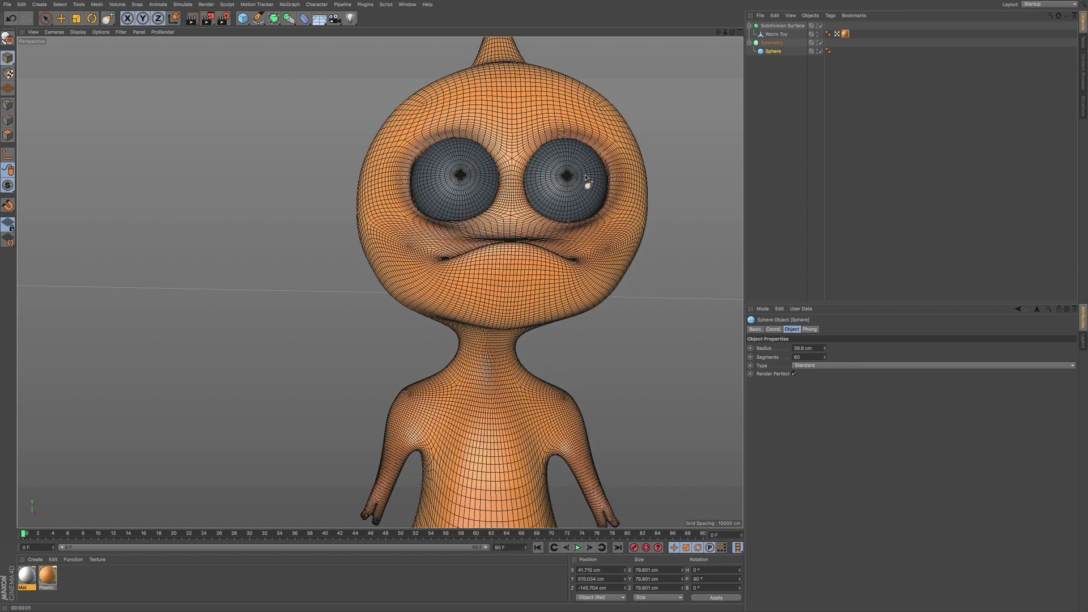
{"action": "mouse_move", "coordinate": [574, 180]}
{"action": "left_mouse_down", "text": "alt"}
{"action": "mouse_move", "coordinate": [585, 212]}
{"action": "mouse_move", "coordinate": [569, 198]}
{"action": "left_mouse_up", "text": "alt"}
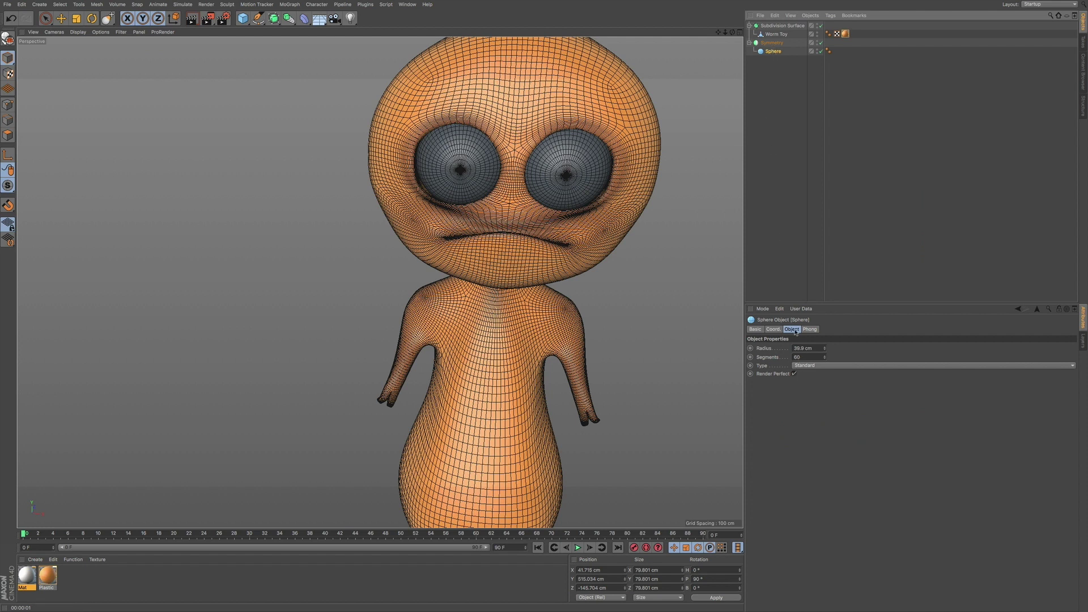
{"action": "key", "text": "c"}
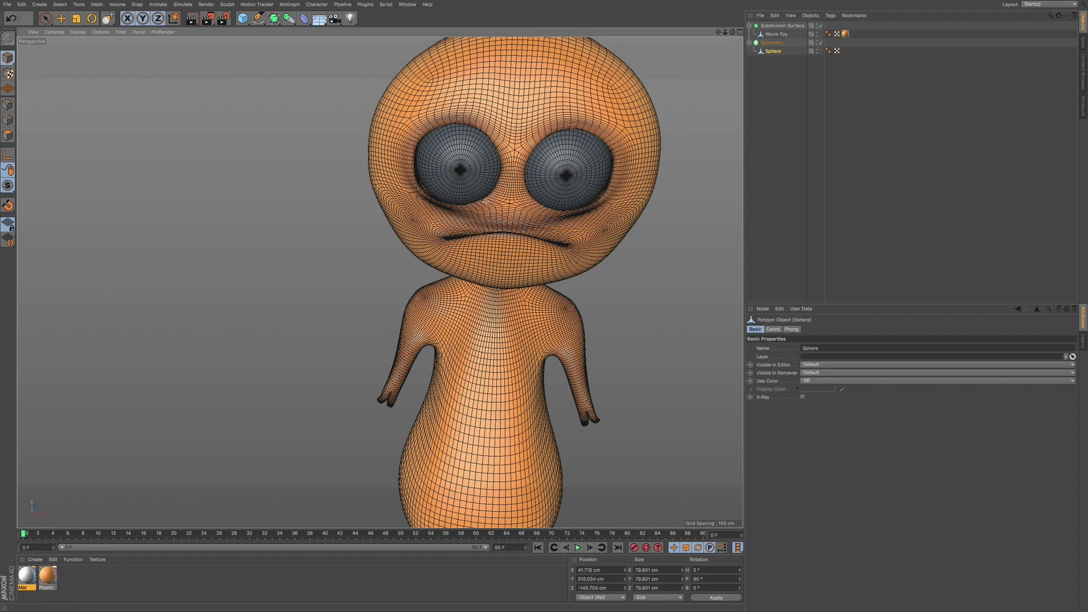
Step: Select the round patch of polygons around the eye sphere's front pole as the pupil, using Live Selection with radius 10
{"action": "left_click", "coordinate": [8, 135]}
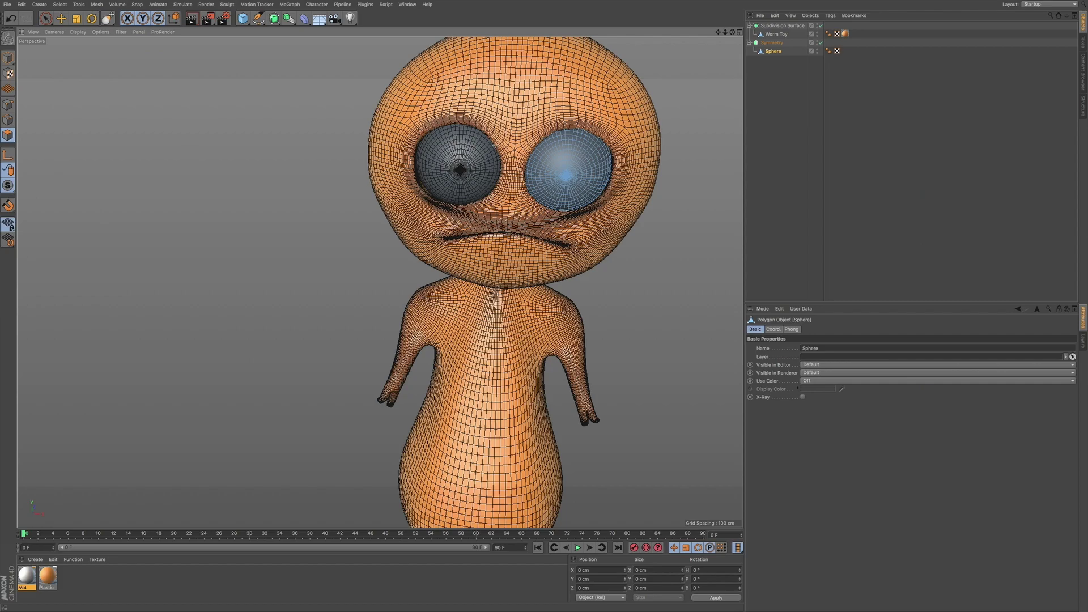
{"action": "scroll", "coordinate": [572, 180], "scroll_direction": "up", "scroll_amount": 5}
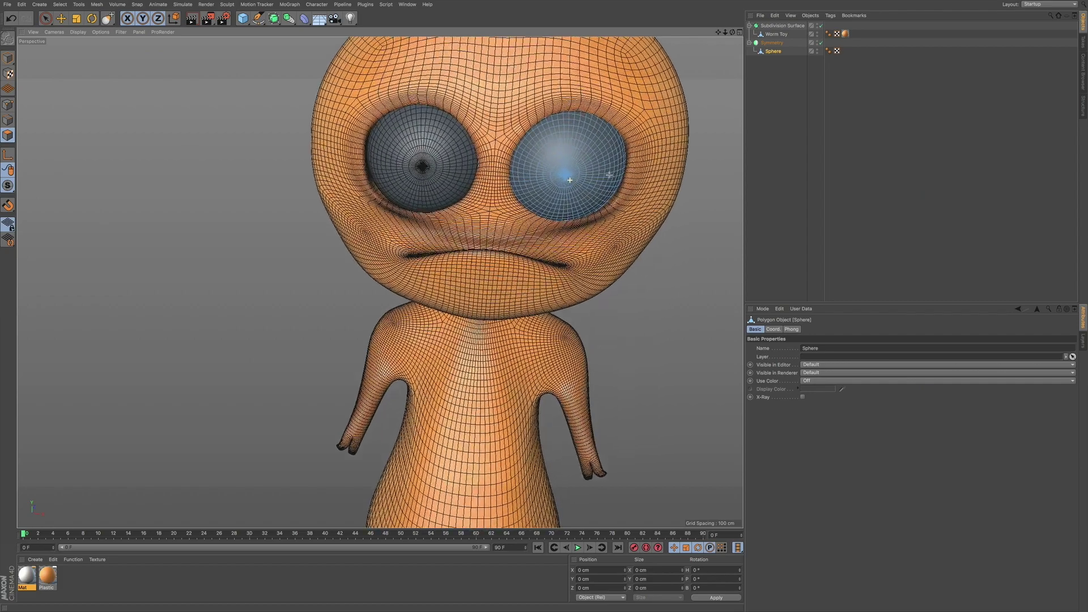
{"action": "scroll", "coordinate": [636, 166], "scroll_direction": "up", "scroll_amount": 3}
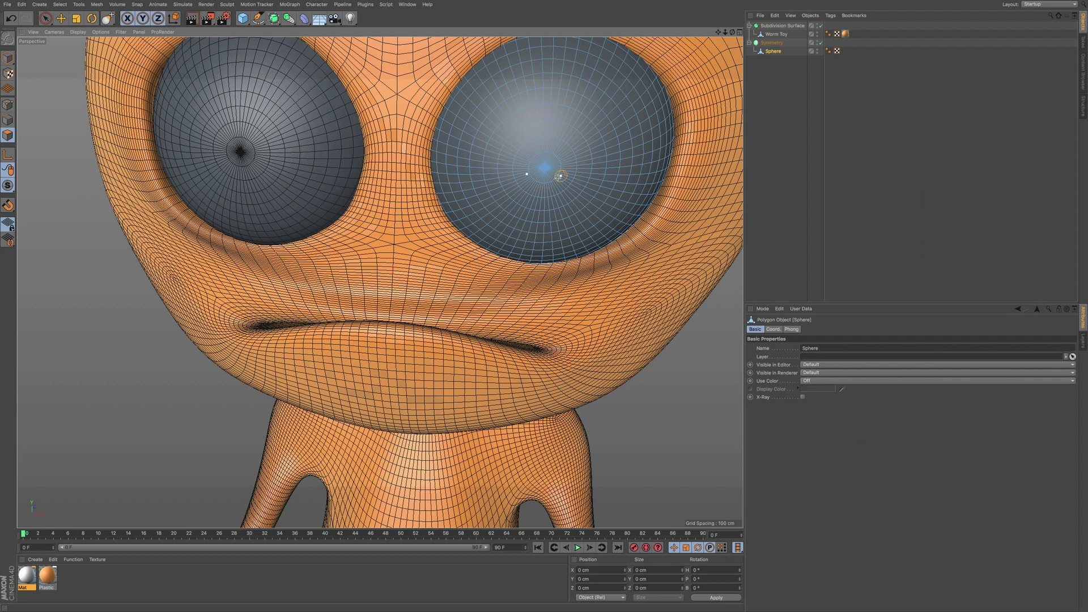
{"action": "left_click", "coordinate": [45, 19]}
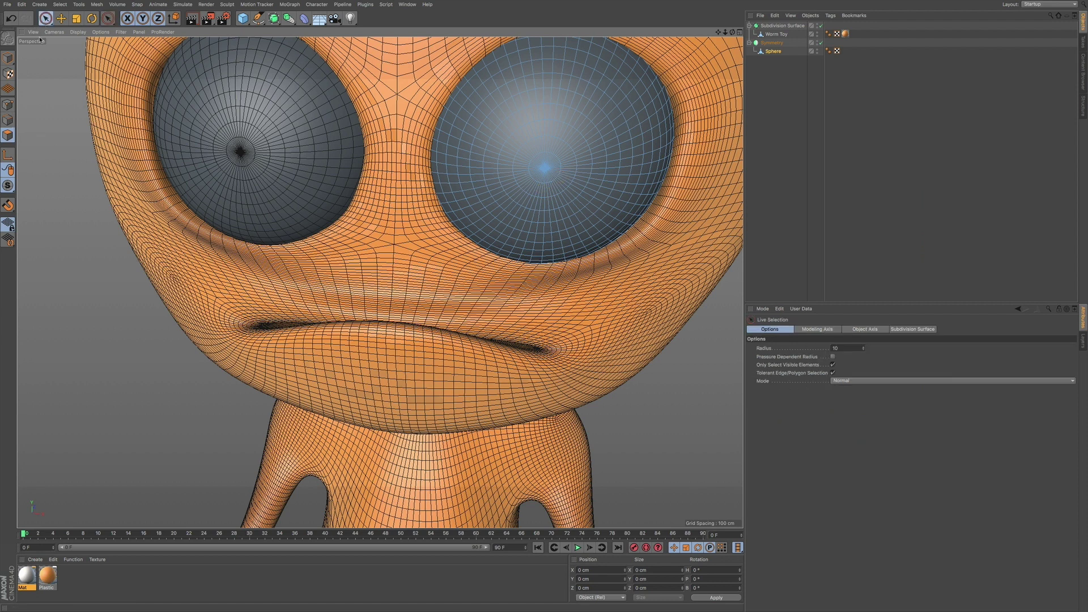
{"action": "mouse_move", "coordinate": [564, 169]}
{"action": "left_mouse_down"}
{"action": "mouse_move", "coordinate": [541, 165]}
{"action": "mouse_move", "coordinate": [539, 175]}
{"action": "mouse_move", "coordinate": [544, 155]}
{"action": "left_mouse_up"}
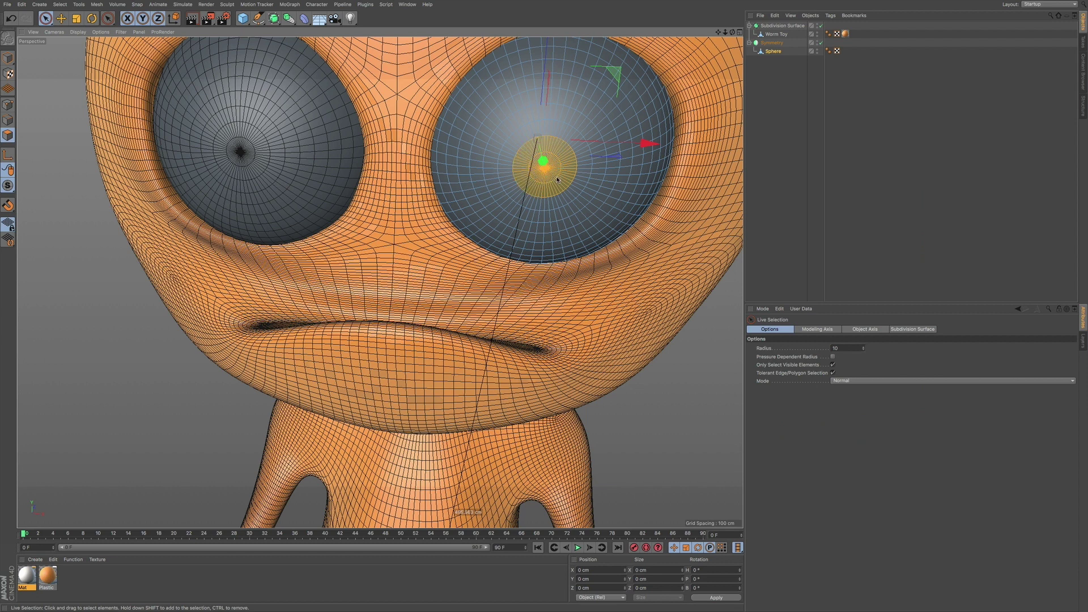
{"action": "left_click_drag", "start_coordinate": [557, 180], "coordinate": [560, 184]}
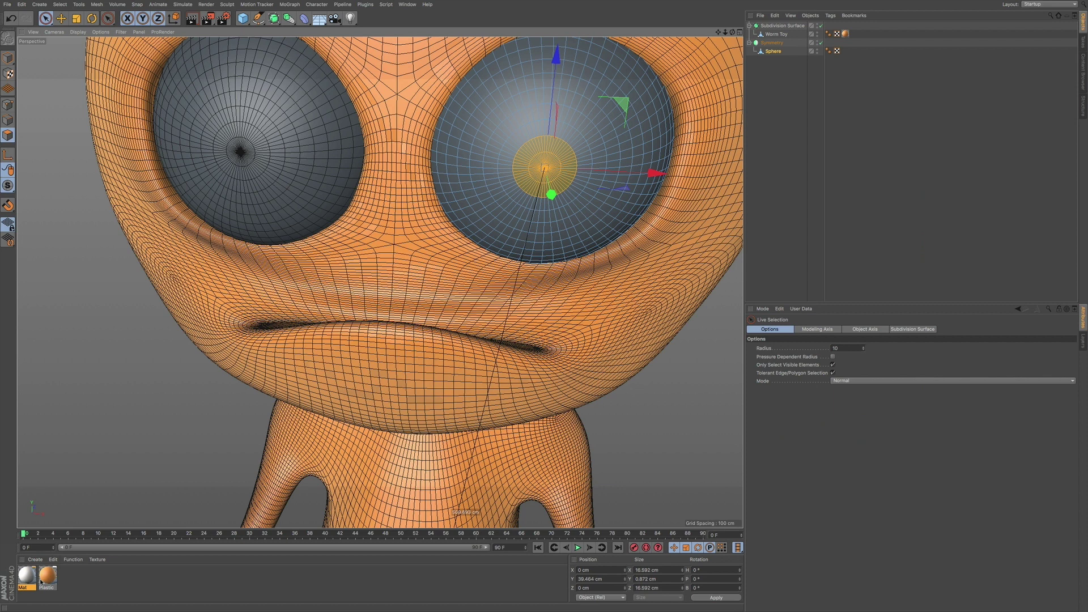
Step: Create another material, set its color to black with V 0 %, and apply it to the selected pupil polygons
{"action": "double_click", "coordinate": [74, 579]}
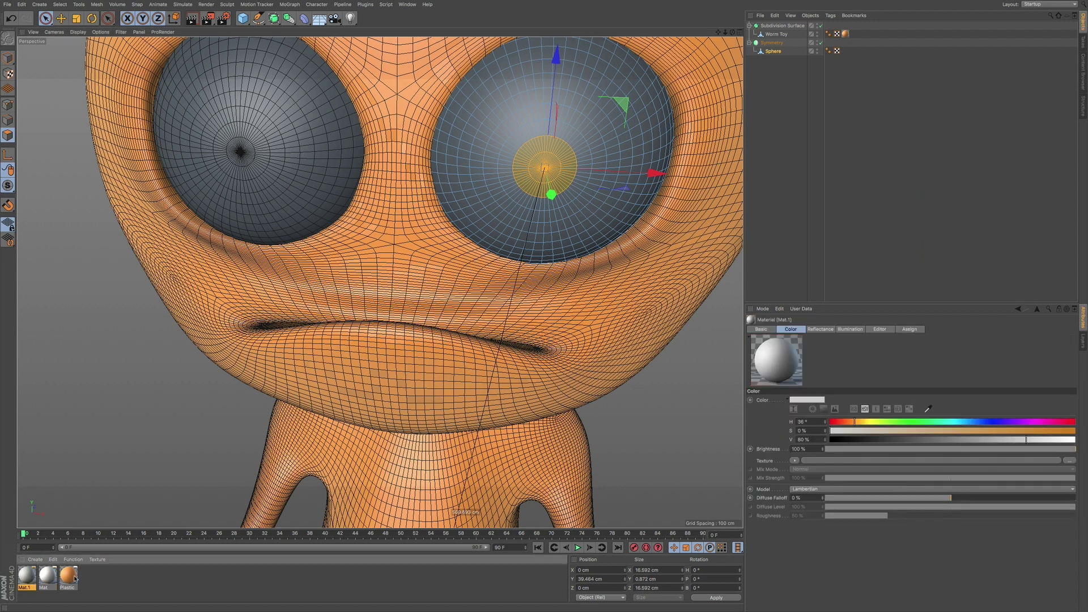
{"action": "double_click", "coordinate": [29, 578]}
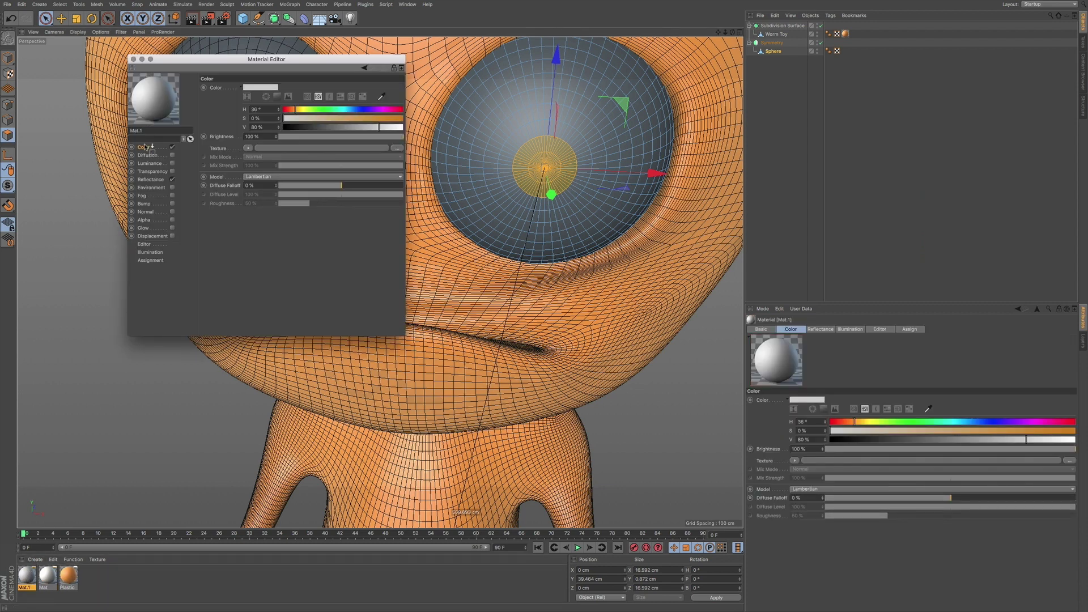
{"action": "left_click", "coordinate": [260, 87]}
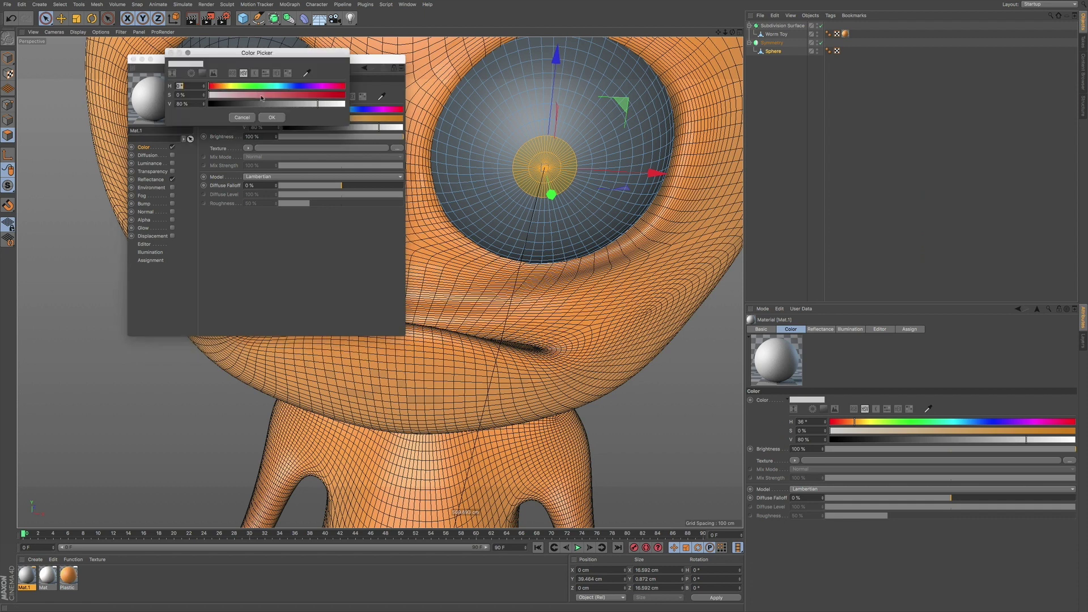
{"action": "left_click_drag", "start_coordinate": [303, 105], "coordinate": [215, 101]}
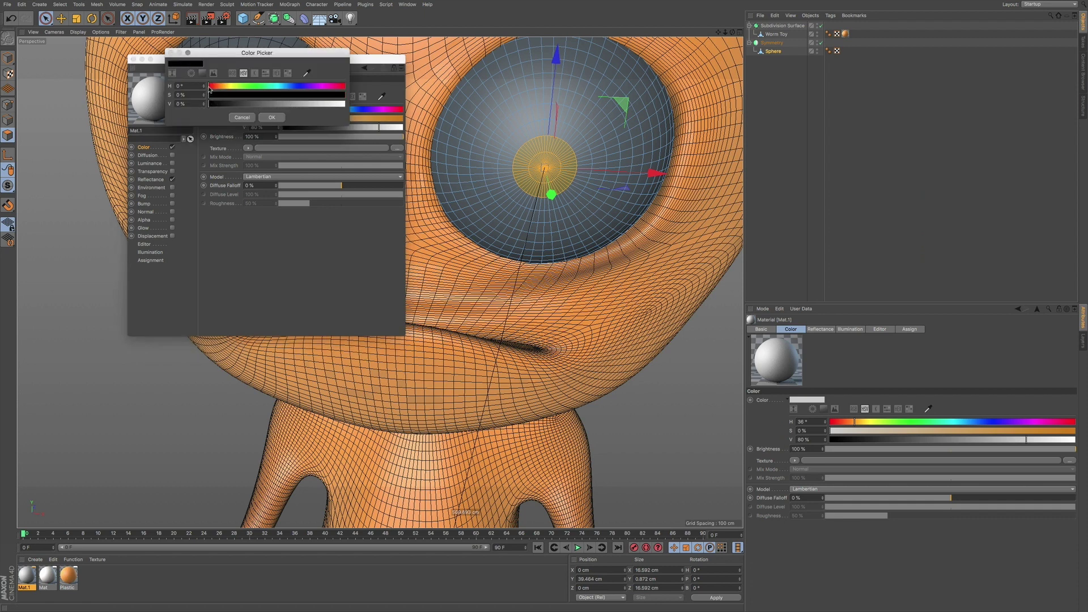
{"action": "left_click", "coordinate": [270, 118]}
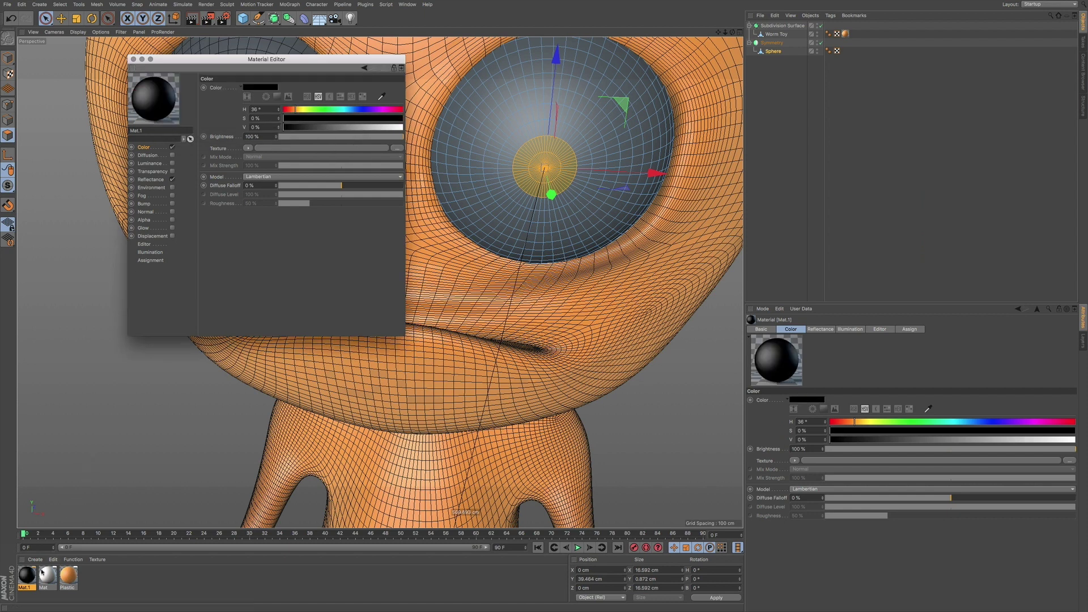
{"action": "left_click_drag", "start_coordinate": [27, 580], "coordinate": [539, 180]}
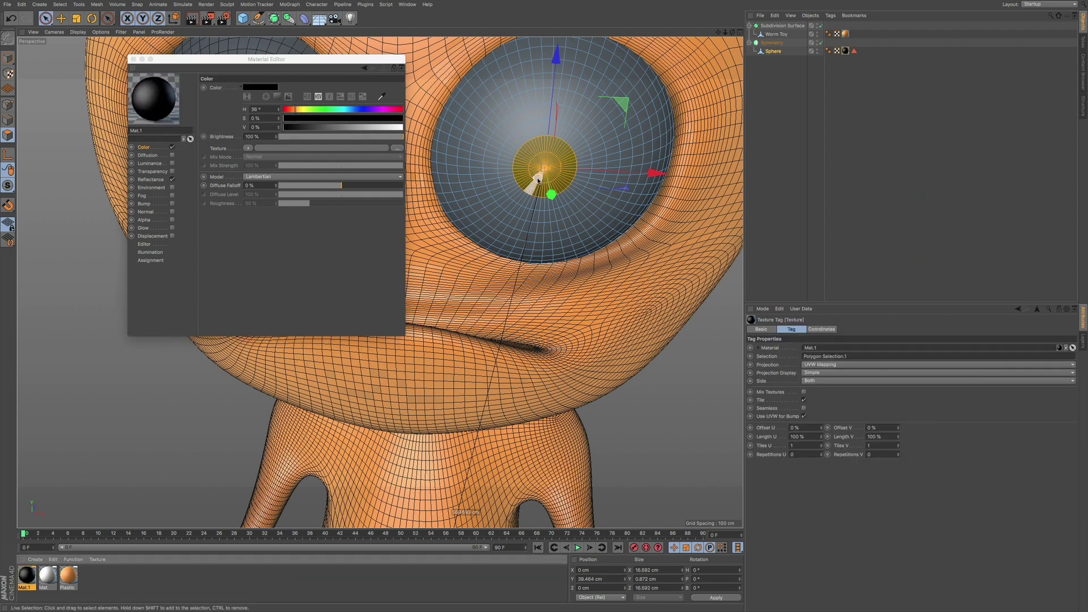
{"action": "left_click", "coordinate": [133, 59]}
Step: Invert the polygon selection on the eye, apply the white material to the remaining polygons, and deselect everything
{"action": "key", "text": "u"}
{"action": "key", "text": "i"}
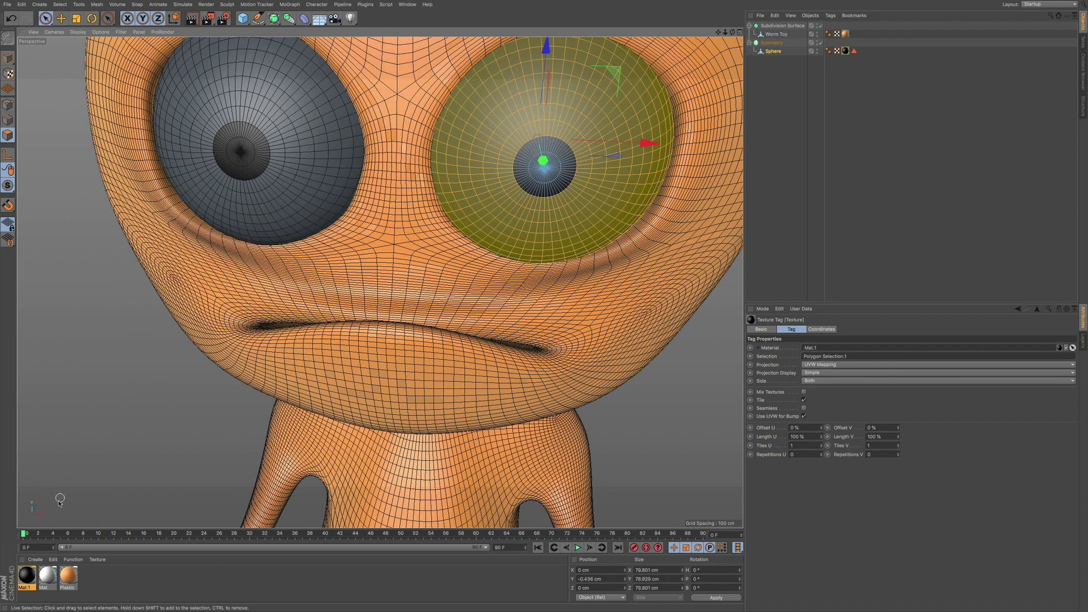
{"action": "left_click_drag", "start_coordinate": [48, 576], "coordinate": [488, 217]}
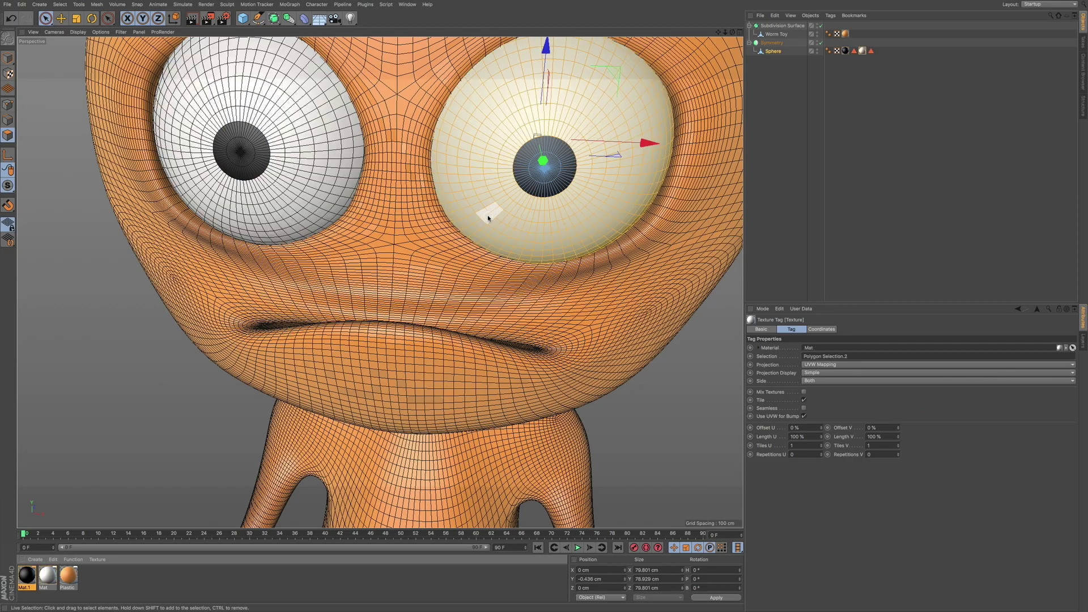
{"action": "left_click", "coordinate": [808, 199]}
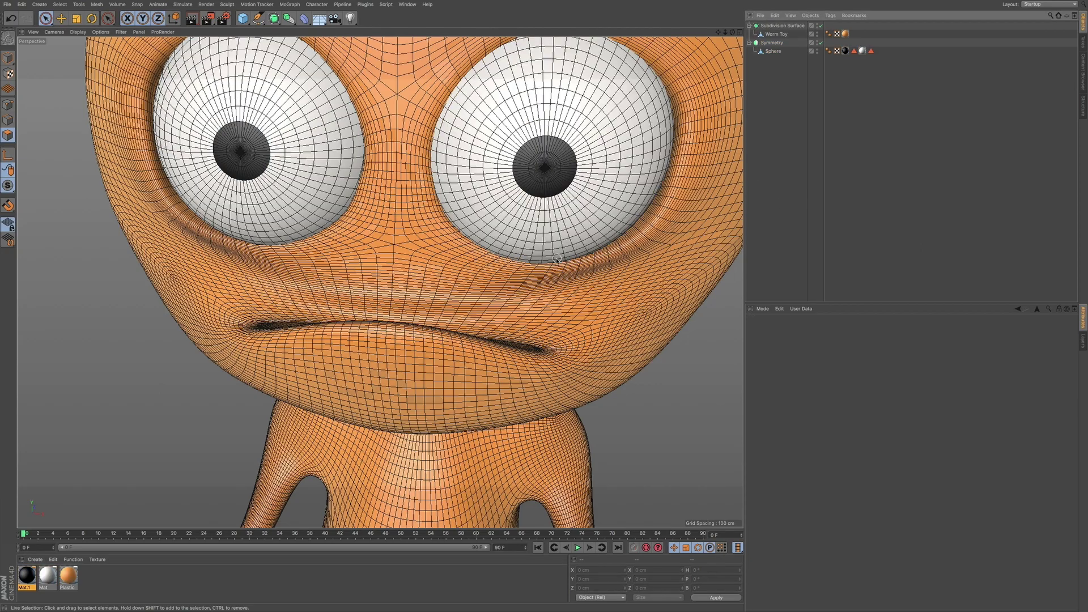
Step: Switch the display back to plain Gouraud shading without mesh lines and review the whole character with its new eyes
{"action": "scroll", "coordinate": [558, 259], "scroll_direction": "down", "scroll_amount": 10}
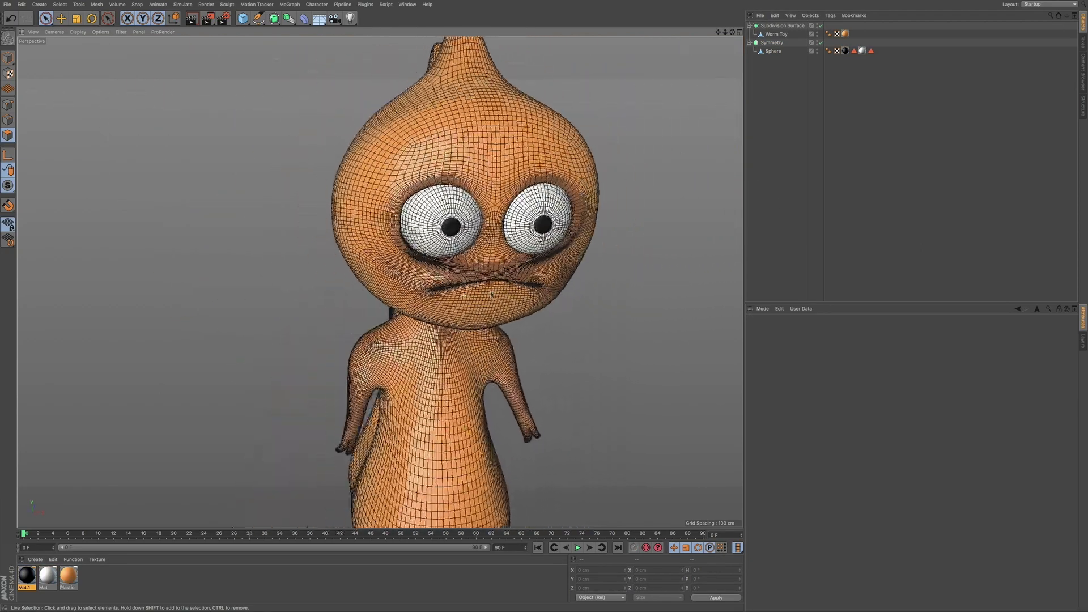
{"action": "left_click_drag", "start_coordinate": [491, 294], "coordinate": [494, 297], "text": "alt"}
{"action": "key", "text": "n"}
{"action": "key", "text": "a"}
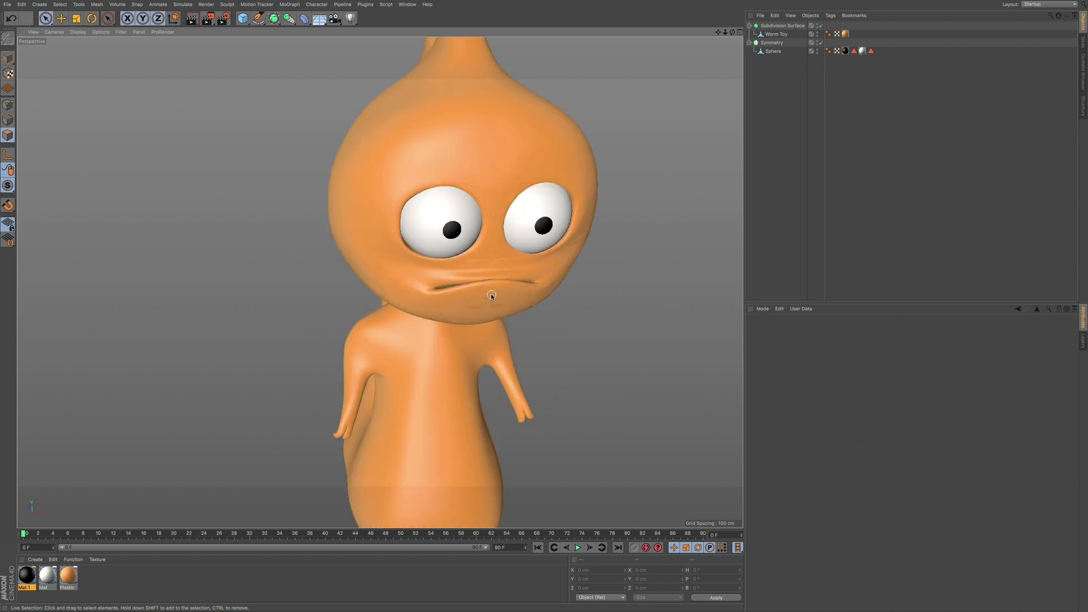
{"action": "left_click_drag", "start_coordinate": [472, 286], "coordinate": [516, 267], "text": "alt"}
{"action": "right_click_drag", "start_coordinate": [442, 271], "coordinate": [393, 281], "text": "alt"}
{"action": "middle_click_drag", "start_coordinate": [391, 282], "coordinate": [360, 279], "text": "alt"}
{"action": "mouse_move", "coordinate": [399, 257]}
{"action": "left_mouse_down", "text": "alt"}
{"action": "mouse_move", "coordinate": [351, 261]}
{"action": "mouse_move", "coordinate": [366, 257]}
{"action": "mouse_move", "coordinate": [375, 209]}
{"action": "mouse_move", "coordinate": [407, 235]}
{"action": "mouse_move", "coordinate": [376, 237]}
{"action": "mouse_move", "coordinate": [419, 251]}
{"action": "left_mouse_up", "text": "alt"}
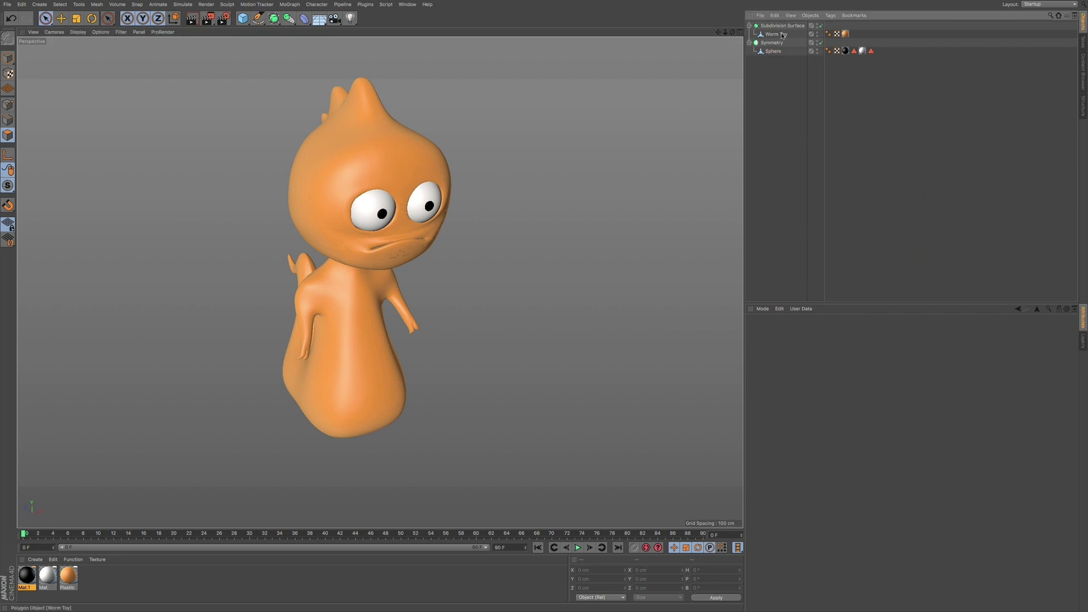
Step: Select the Worm Toy object and check its mesh from the side
{"action": "left_click", "coordinate": [345, 229]}
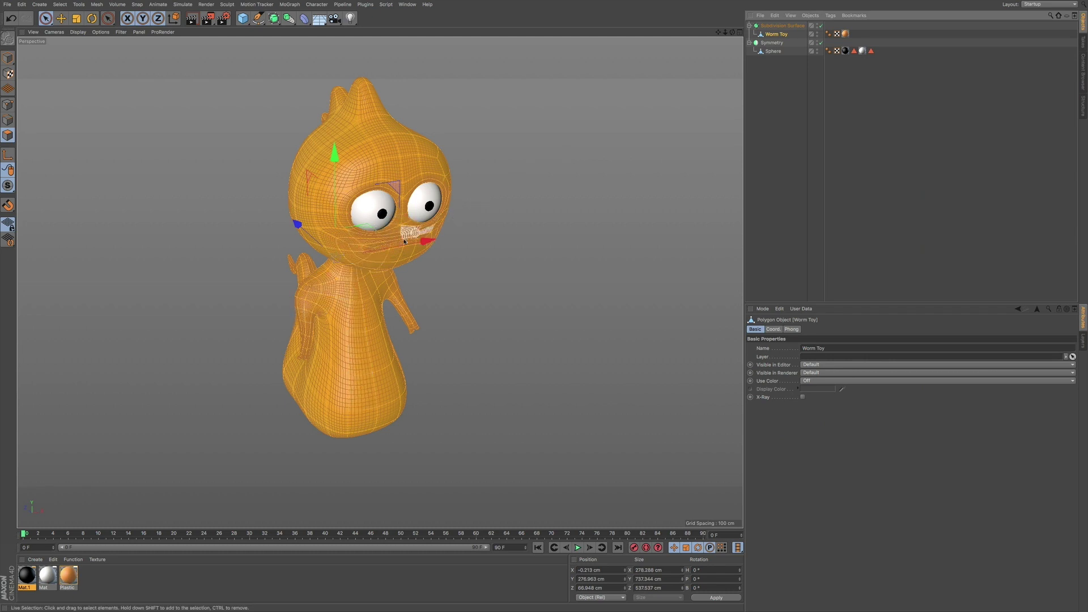
{"action": "left_click_drag", "start_coordinate": [417, 233], "coordinate": [369, 272], "text": "alt"}
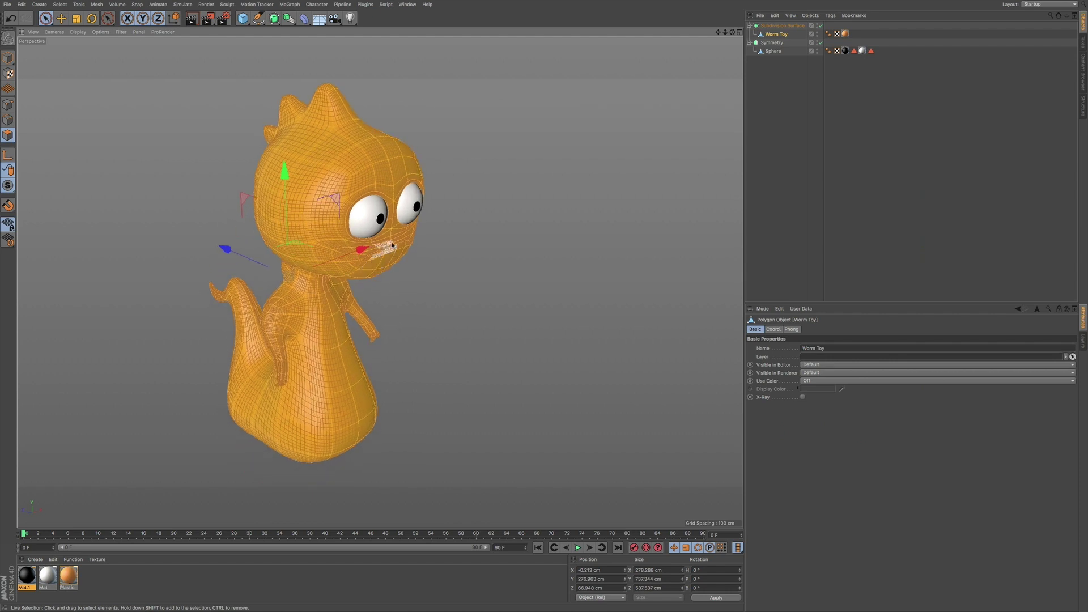